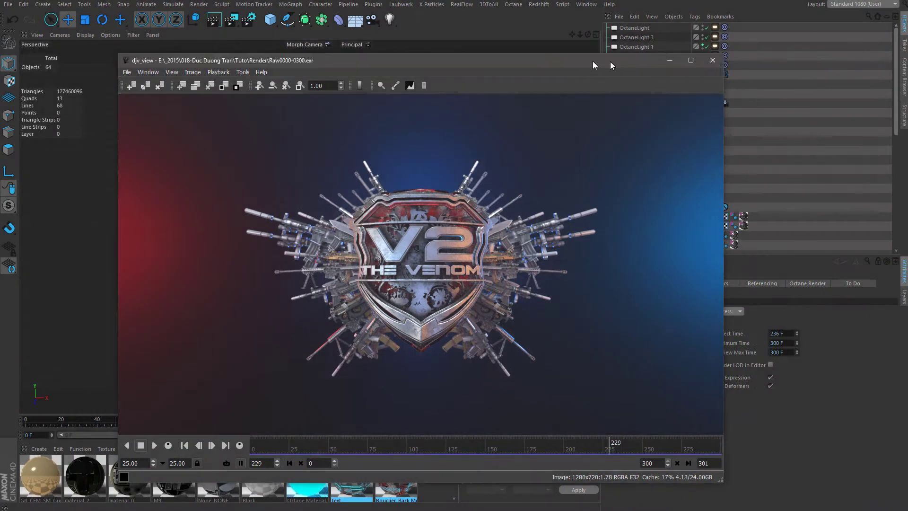
- Play the rendered Raw0000-0300.exr sequence from frame 0 and review the V2 The Venom logo animation
{"action": "left_click_drag", "start_coordinate": [590, 64], "coordinate": [604, 44]}
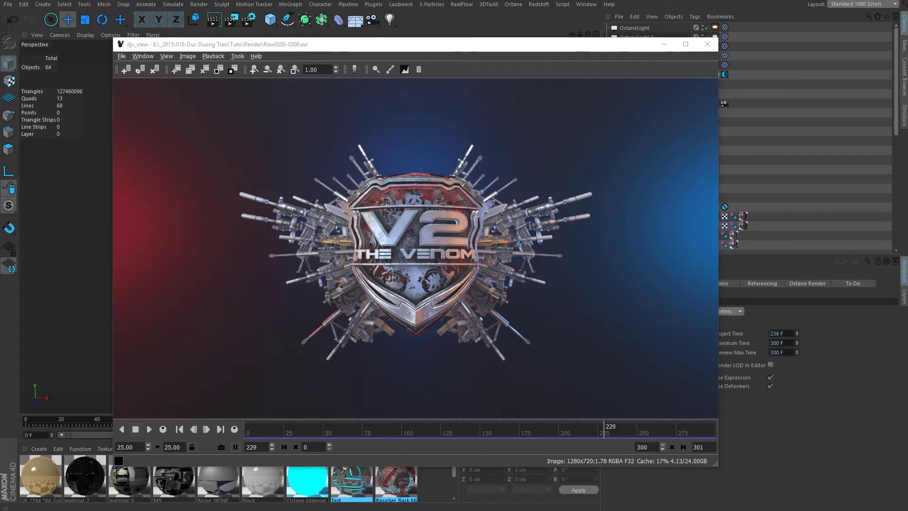
{"action": "left_click_drag", "start_coordinate": [589, 432], "coordinate": [248, 428]}
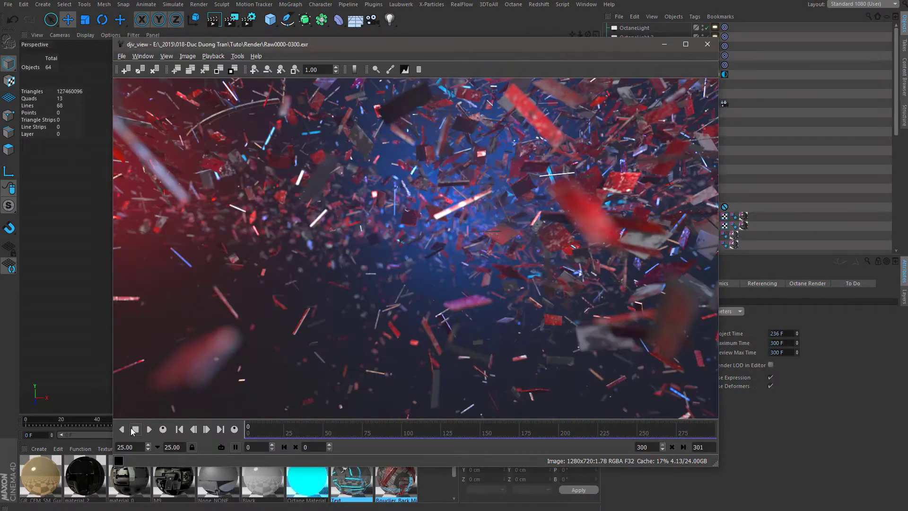
{"action": "left_click", "coordinate": [148, 429]}
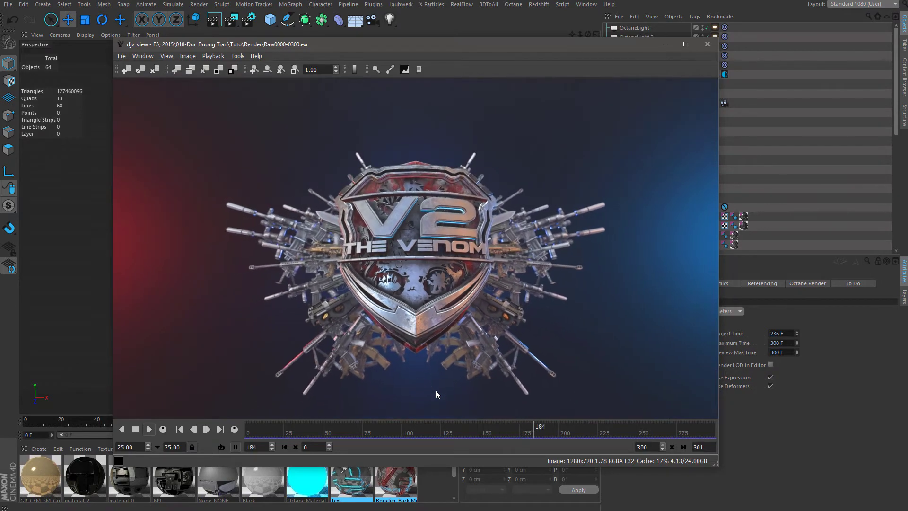
{"action": "left_click_drag", "start_coordinate": [441, 427], "coordinate": [466, 438]}
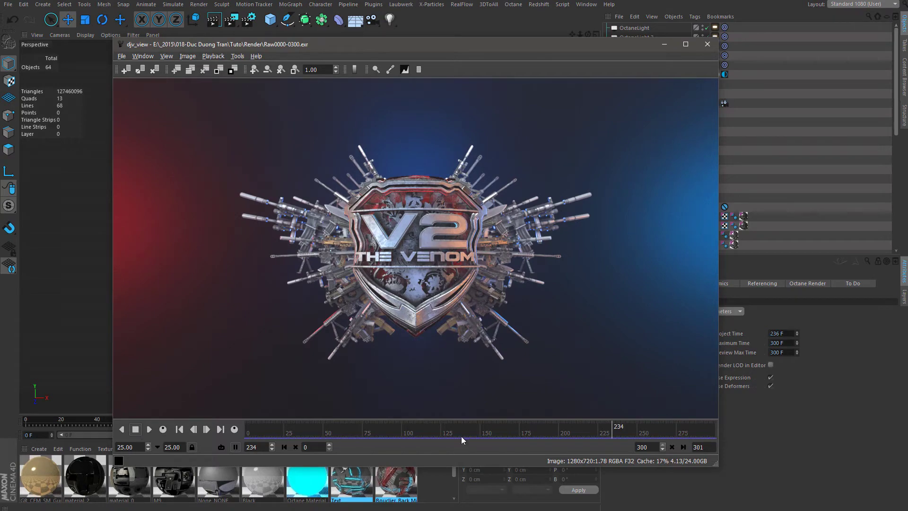
{"action": "left_click_drag", "start_coordinate": [462, 439], "coordinate": [534, 438]}
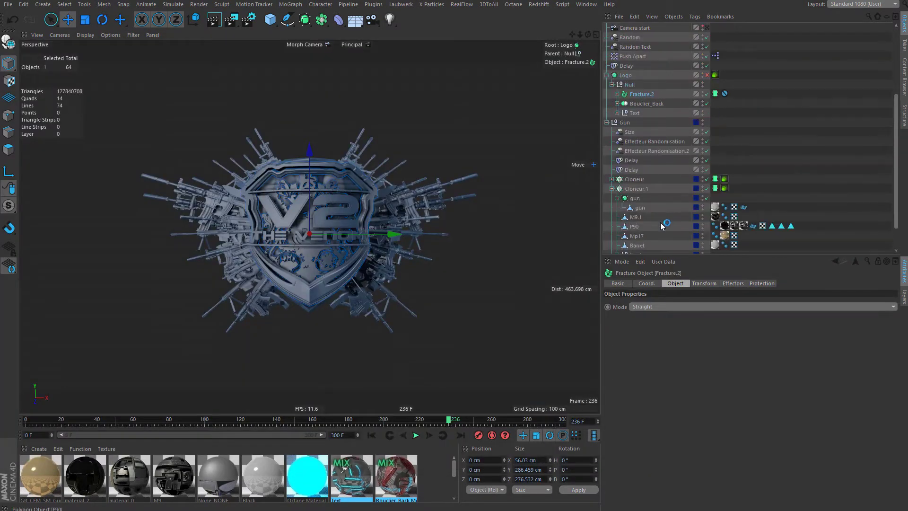
- Select the MoGraph Cache tags of Cloneur and Cloneur.1 and preview the animation at frames 99, 117, 146 and 84
{"action": "left_click", "coordinate": [611, 188]}
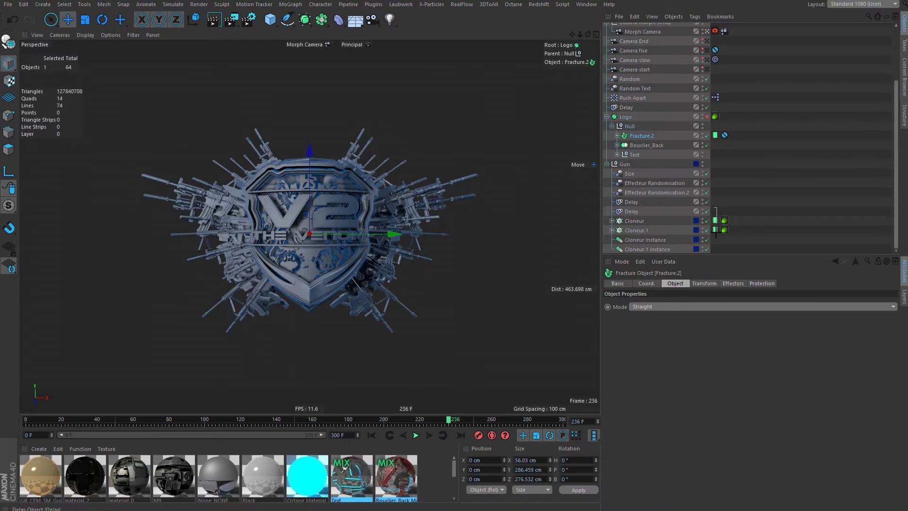
{"action": "left_click_drag", "start_coordinate": [716, 234], "coordinate": [716, 237]}
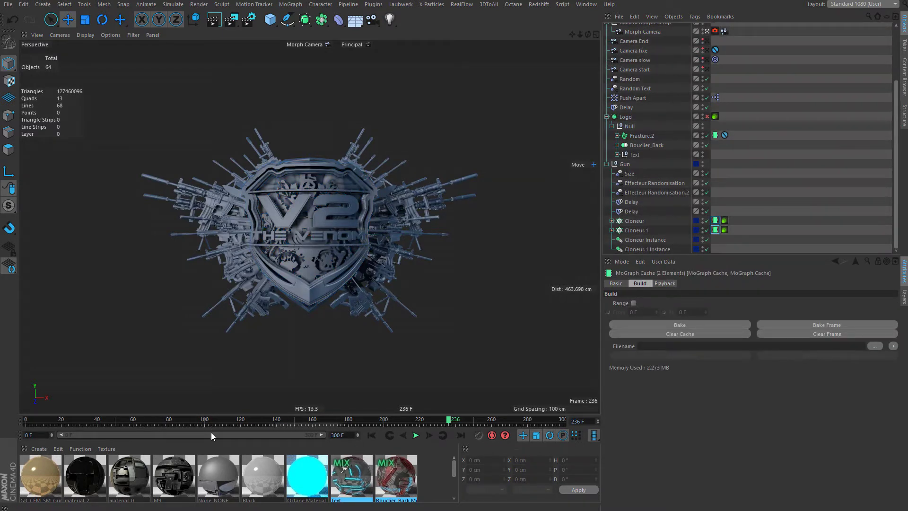
{"action": "left_click", "coordinate": [204, 420]}
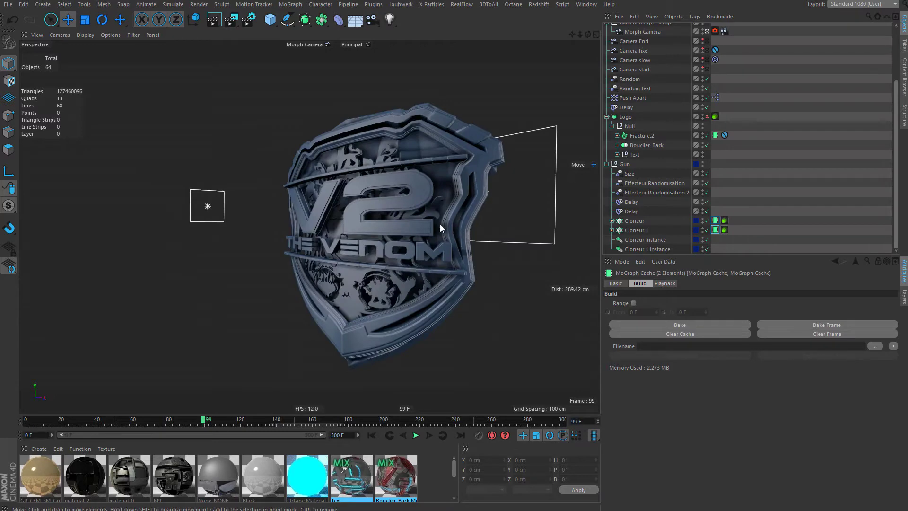
{"action": "left_click", "coordinate": [235, 420]}
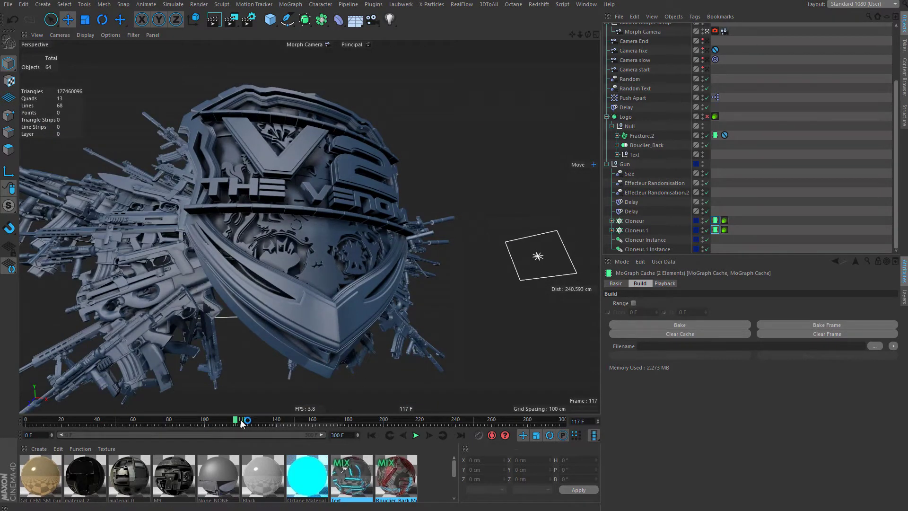
{"action": "left_click", "coordinate": [287, 421]}
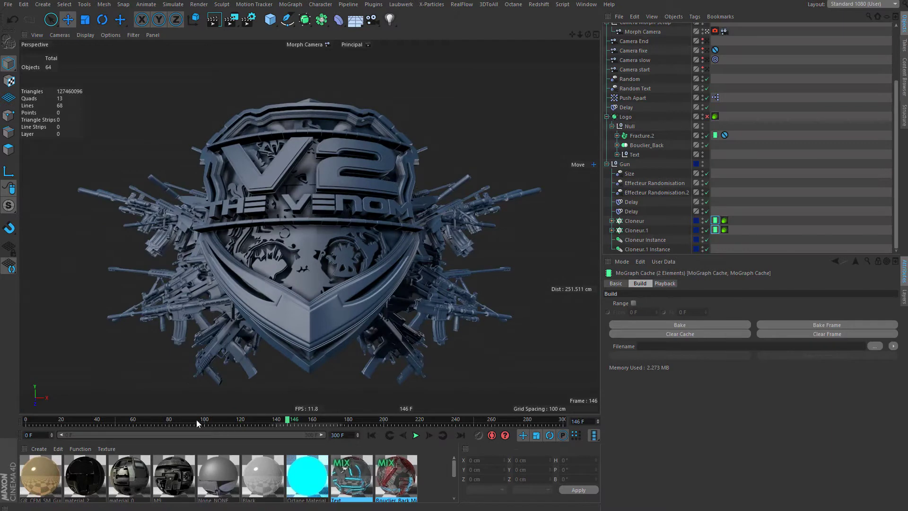
{"action": "left_click", "coordinate": [177, 421]}
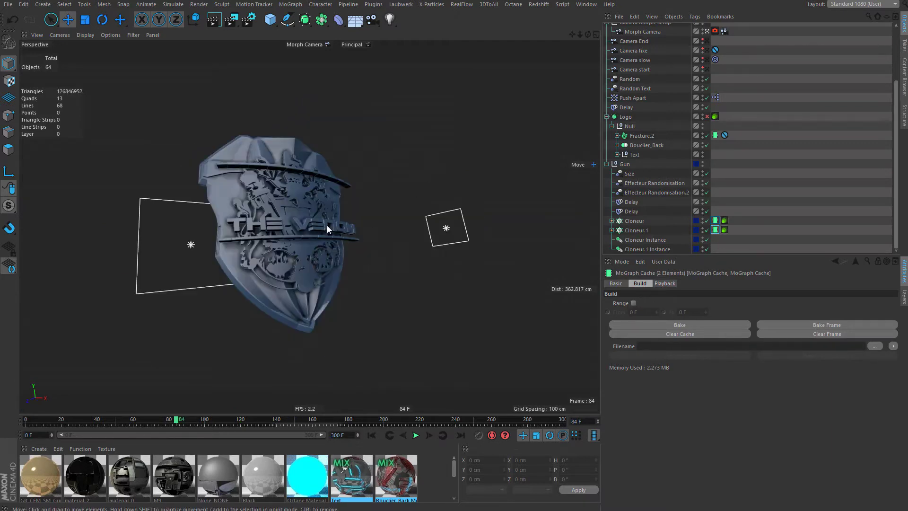
- Select the Text object on the shield and preview the animation at frames 101, 186 and 161
{"action": "left_click", "coordinate": [327, 225]}
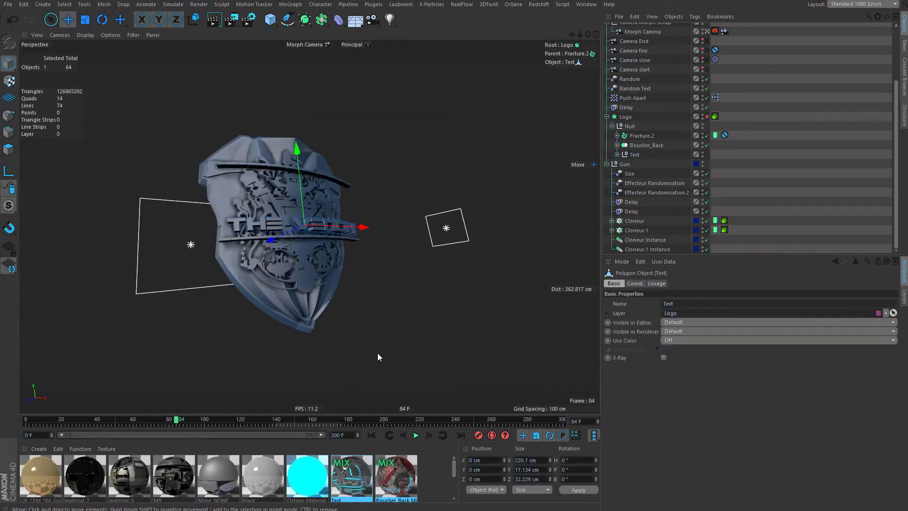
{"action": "left_click", "coordinate": [207, 420]}
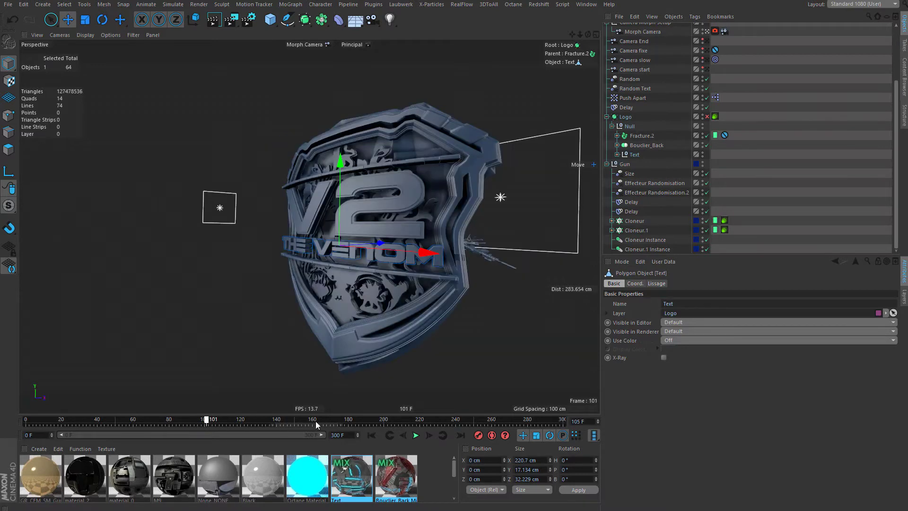
{"action": "left_click", "coordinate": [317, 424]}
{"action": "left_click_drag", "start_coordinate": [314, 423], "coordinate": [359, 423]}
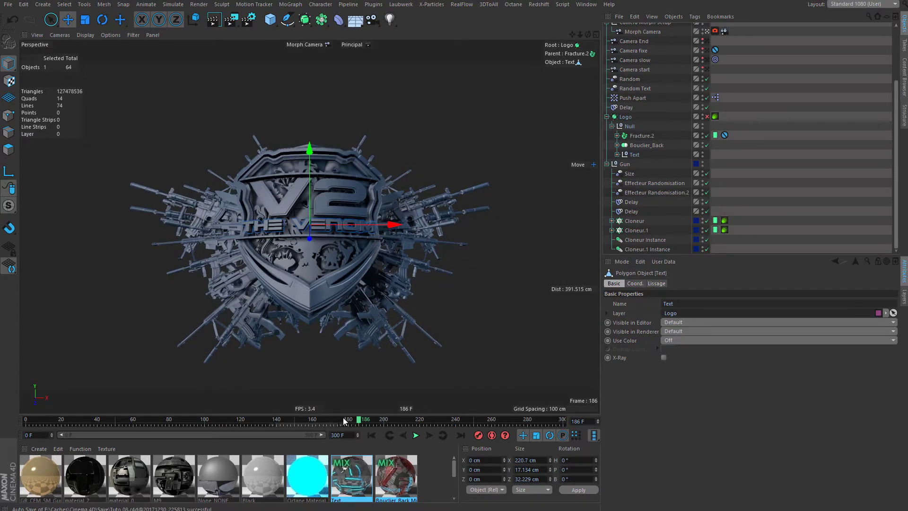
{"action": "left_click", "coordinate": [314, 421]}
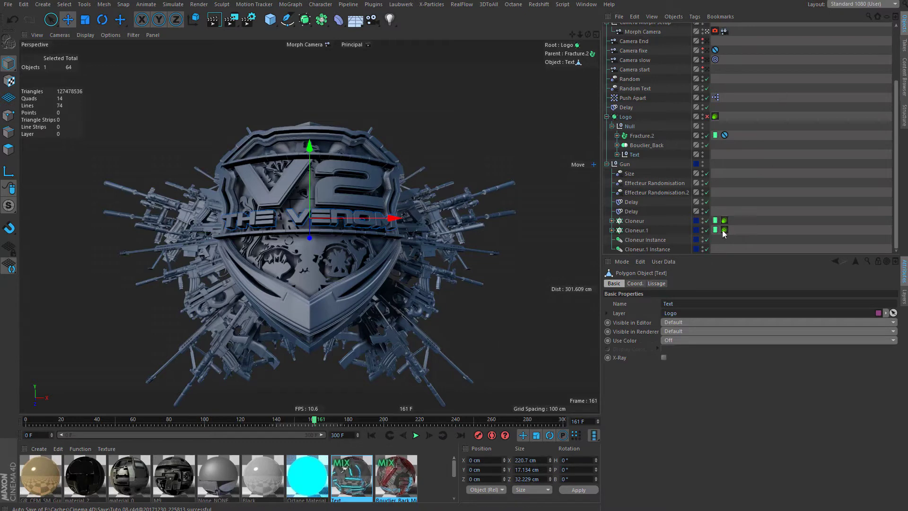
- Inspect the cache tags and radial settings of Cloneur and Cloneur.1, and go to frame 100
{"action": "left_click_drag", "start_coordinate": [709, 229], "coordinate": [719, 213]}
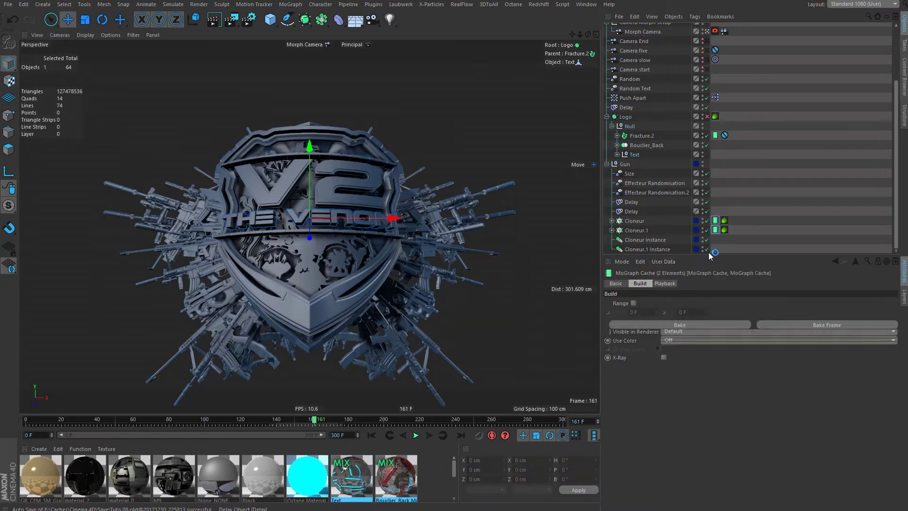
{"action": "left_click_drag", "start_coordinate": [625, 238], "coordinate": [629, 236]}
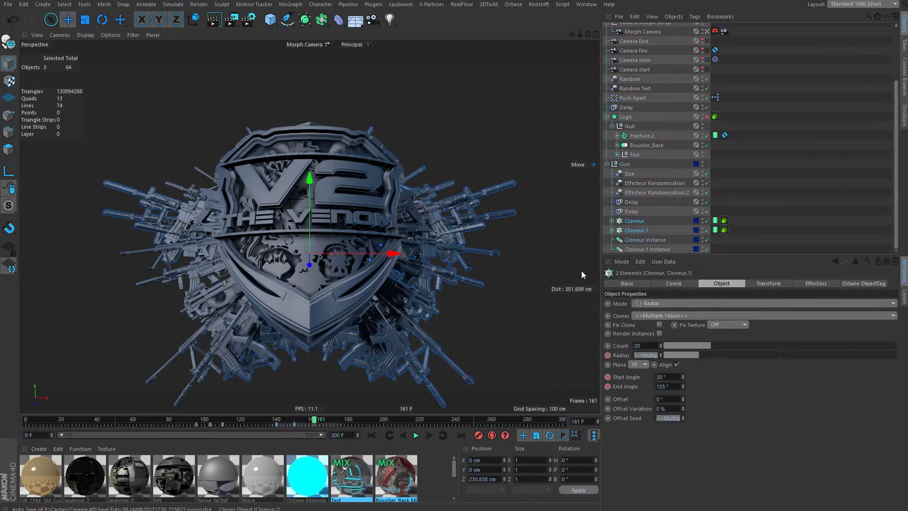
{"action": "left_click", "coordinate": [205, 419]}
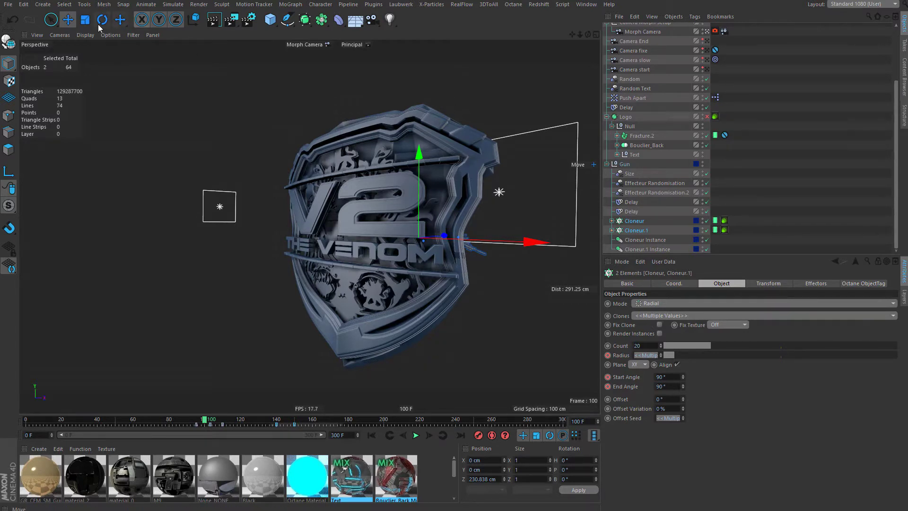
- Save the project as the incremental version Tuto 09.c4d and open the dialog for saving it under another name
{"action": "left_click", "coordinate": [15, 7]}
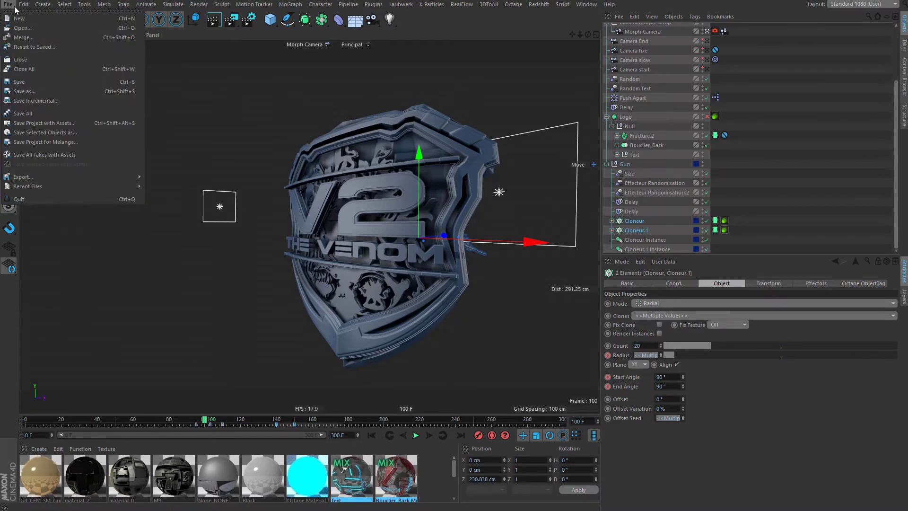
{"action": "left_click", "coordinate": [44, 98]}
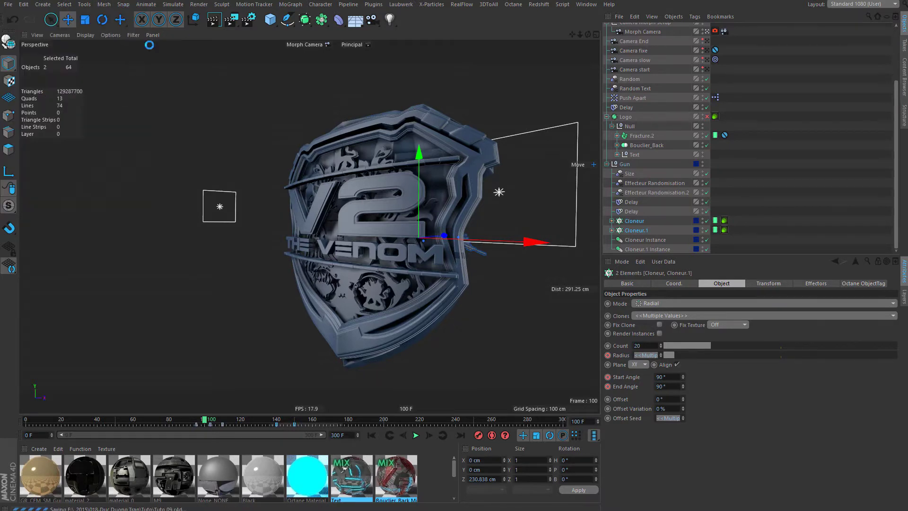
{"action": "left_click", "coordinate": [10, 5]}
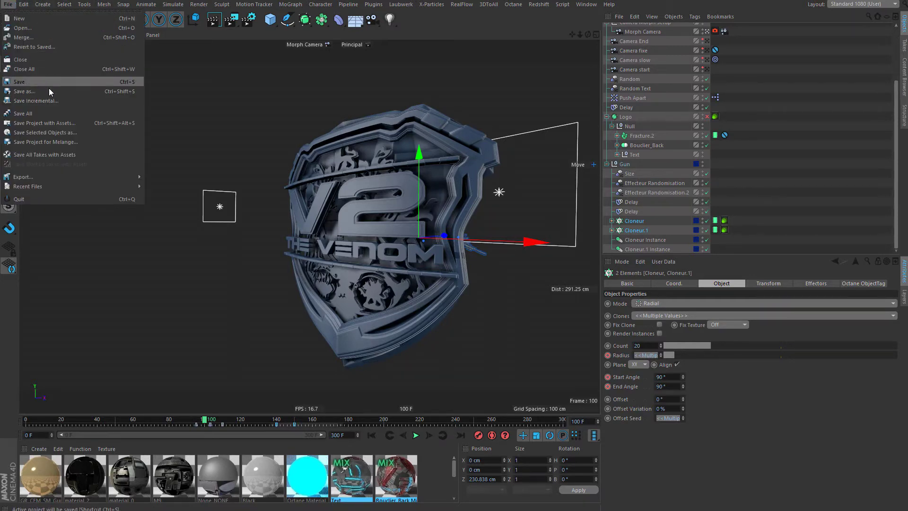
{"action": "left_click", "coordinate": [49, 91]}
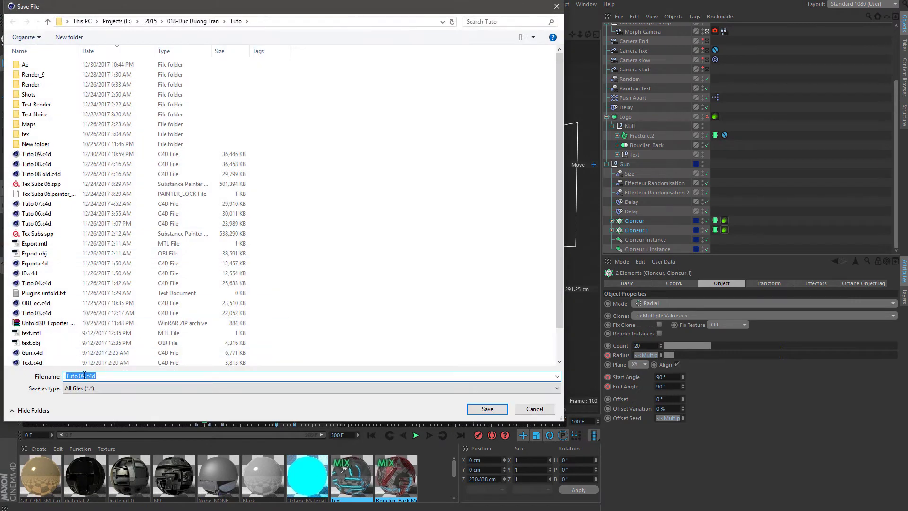
{"action": "left_click", "coordinate": [85, 376]}
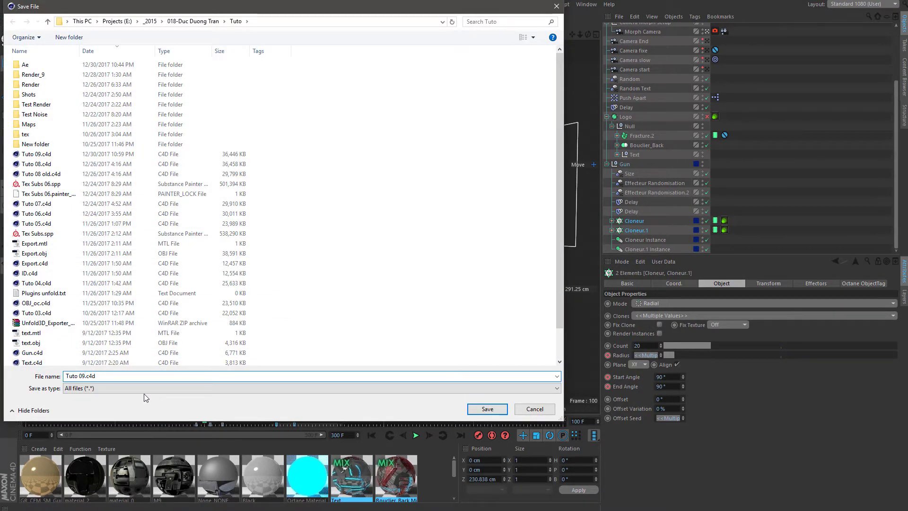
{"action": "type", "text": "_ post"}
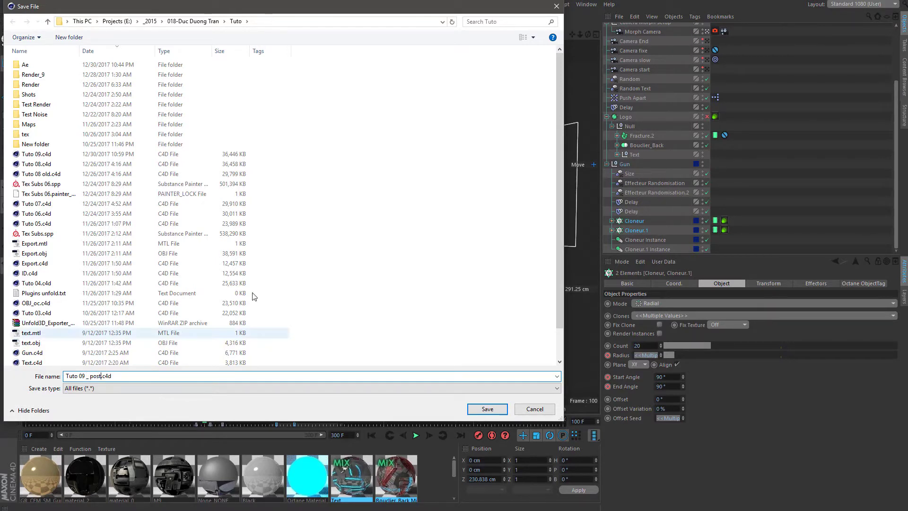
{"action": "scroll", "coordinate": [251, 321], "scroll_direction": "down", "scroll_amount": 1}
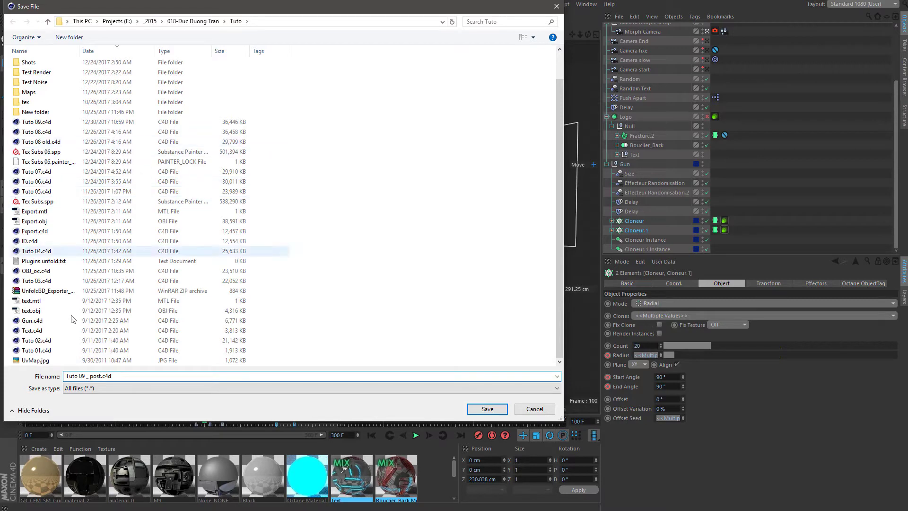
{"action": "triple_click", "coordinate": [96, 376]}
{"action": "right_click", "coordinate": [95, 376]}
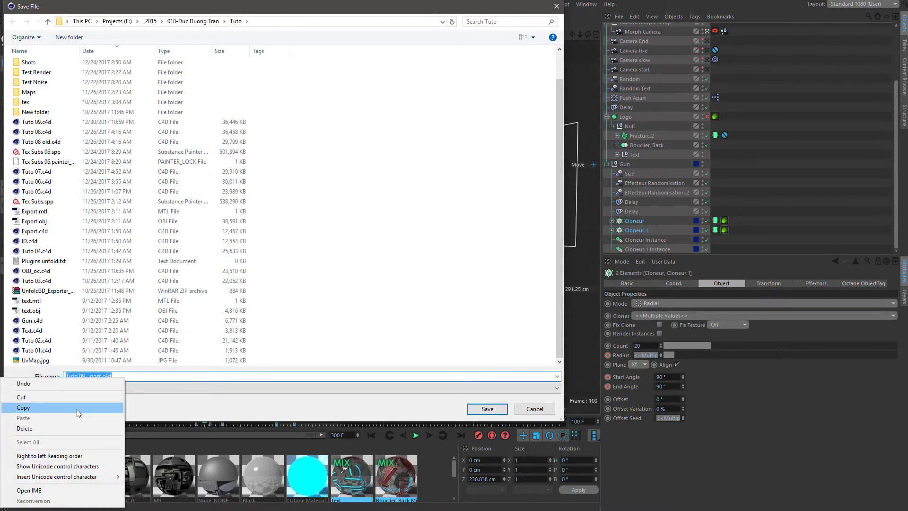
{"action": "left_click", "coordinate": [84, 402]}
- Delete the existing Tuto 09.c4d file from the Tuto folder
{"action": "left_click", "coordinate": [57, 122]}
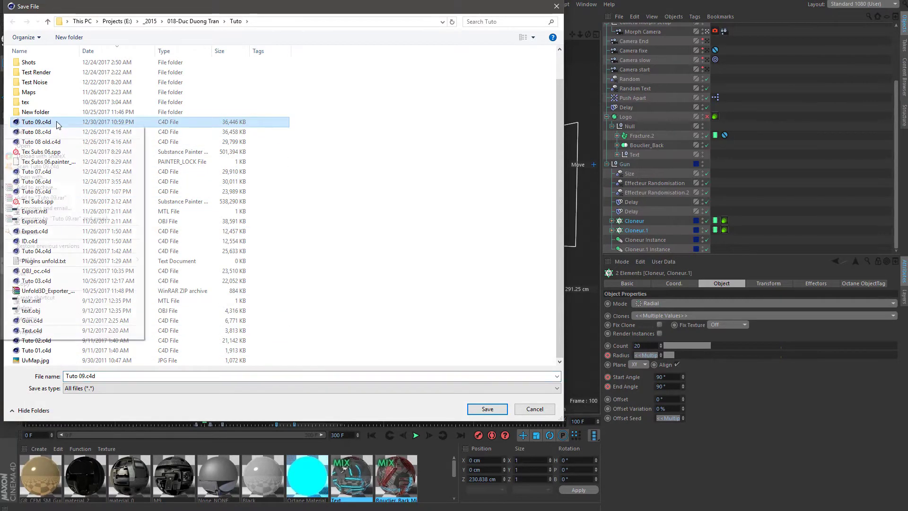
{"action": "right_click", "coordinate": [55, 122]}
{"action": "left_click", "coordinate": [37, 310]}
- Save the project in the Tuto folder as Tuto 09 Pass.c4d
{"action": "left_click", "coordinate": [84, 376]}
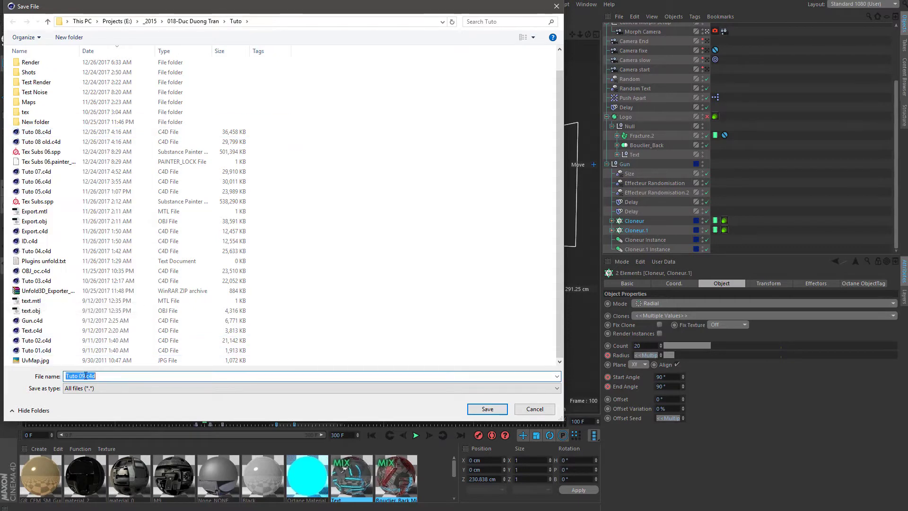
{"action": "left_click", "coordinate": [87, 377]}
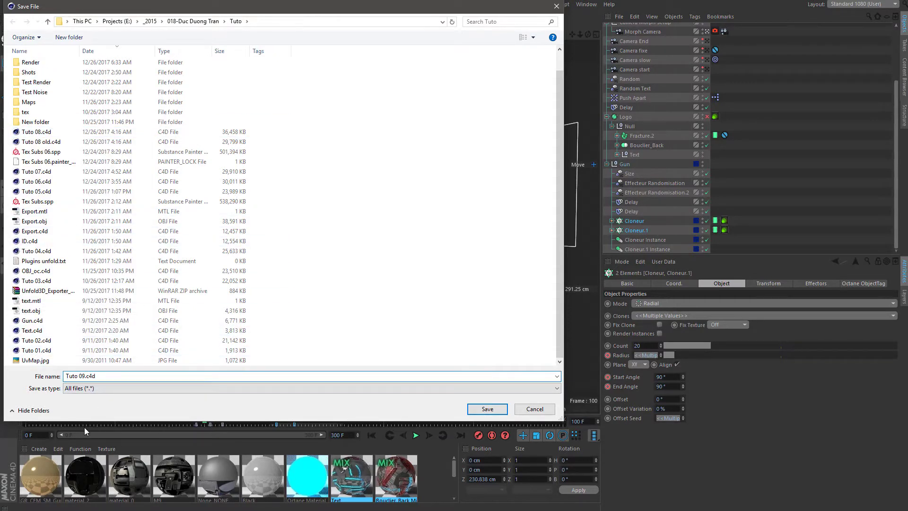
{"action": "type", "text": "PAss"}
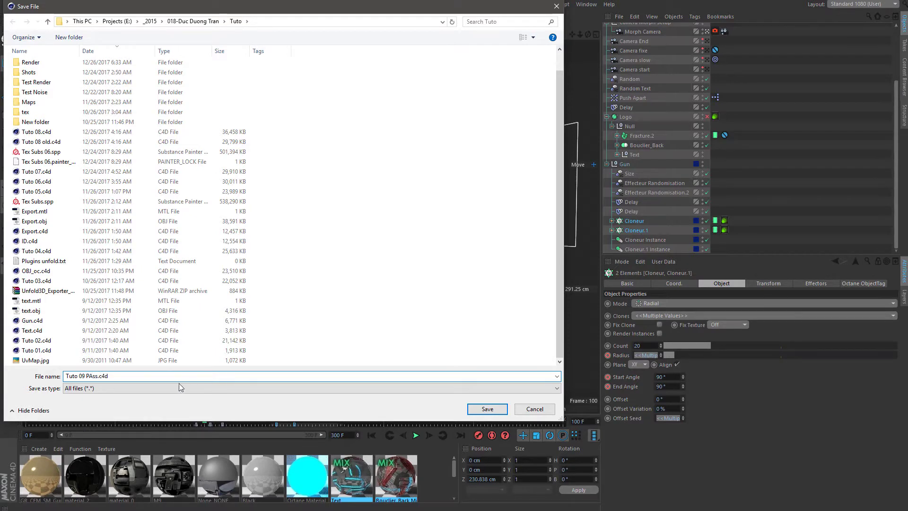
{"action": "key", "text": "BackSpace"}
{"action": "key", "text": "BackSpace"}
{"action": "key", "text": "BackSpace"}
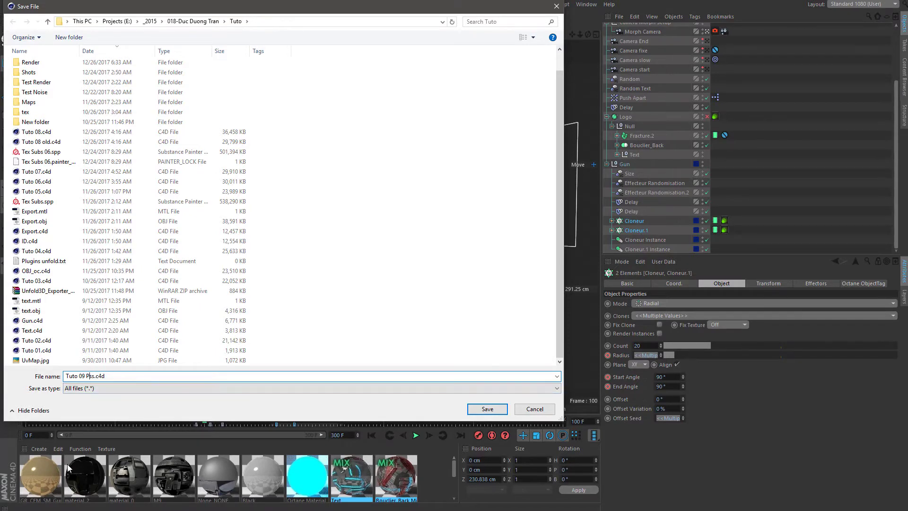
{"action": "type", "text": "ass"}
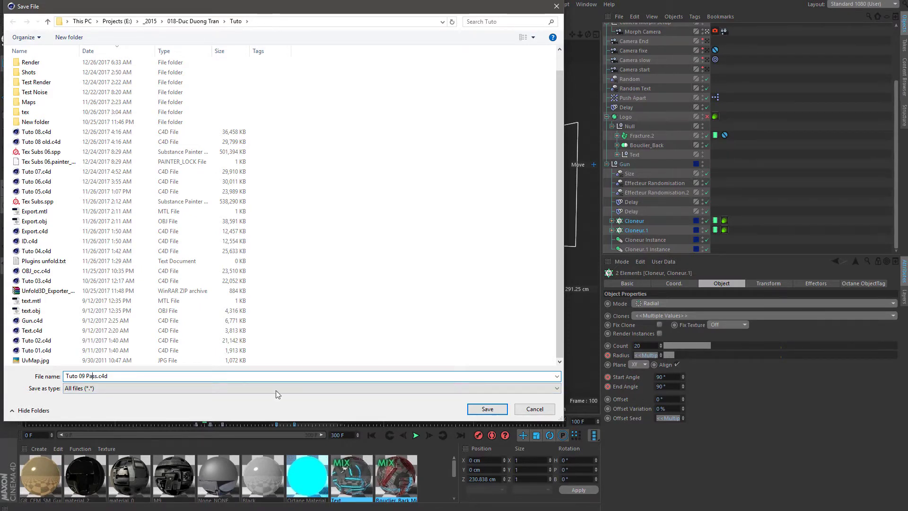
{"action": "left_click", "coordinate": [499, 408]}
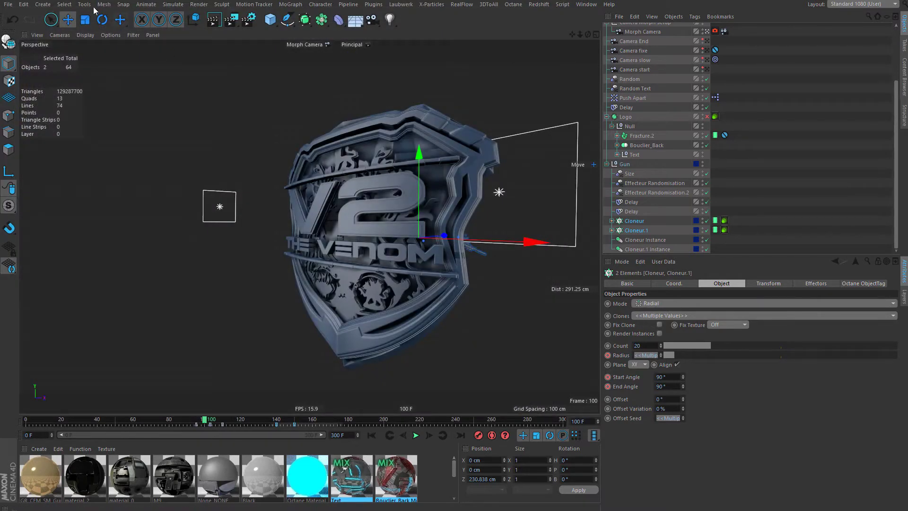
- Check the Tuto 08.c4d and Tuto 09 Pass.c4d files in the Tuto folder without opening either one
{"action": "left_click", "coordinate": [8, 4]}
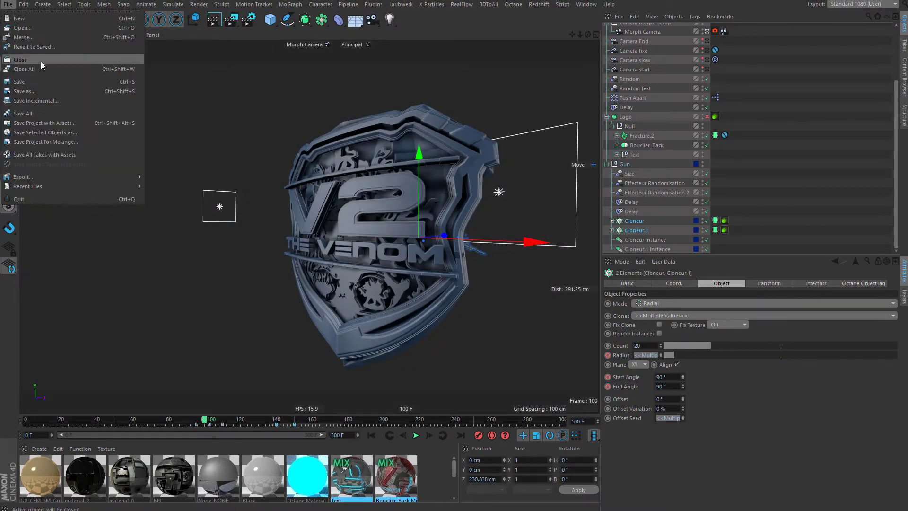
{"action": "left_click", "coordinate": [23, 28]}
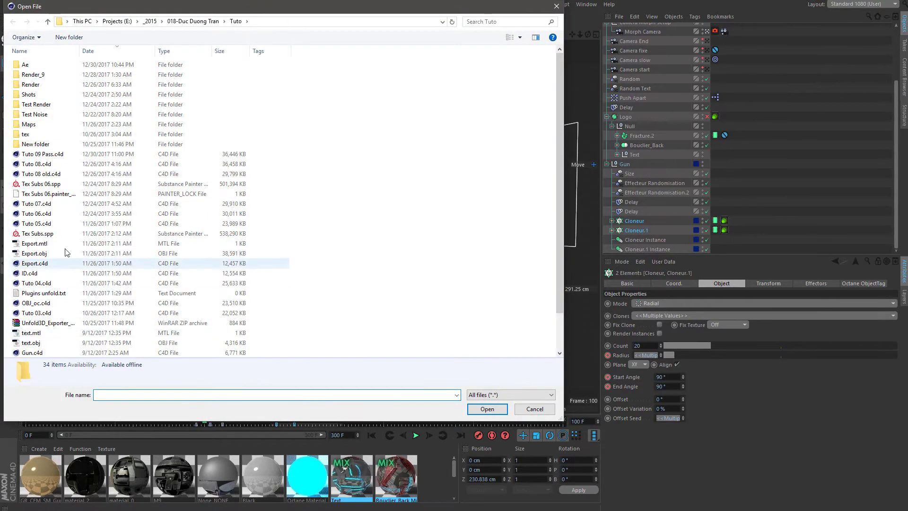
{"action": "left_click", "coordinate": [47, 164]}
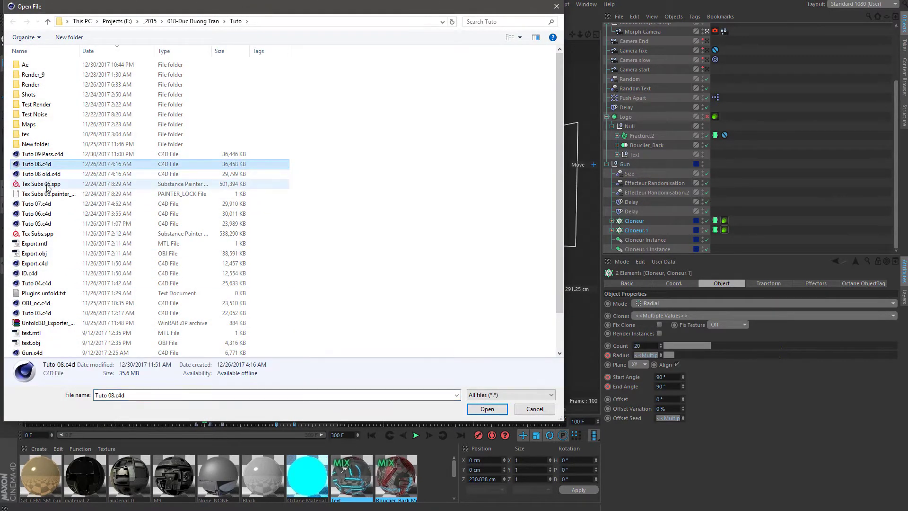
{"action": "left_click", "coordinate": [43, 154]}
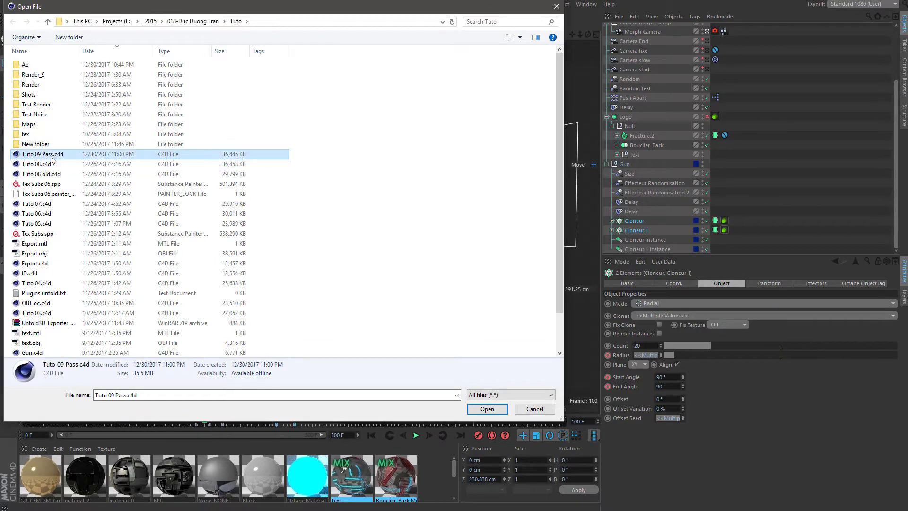
{"action": "left_click", "coordinate": [530, 409]}
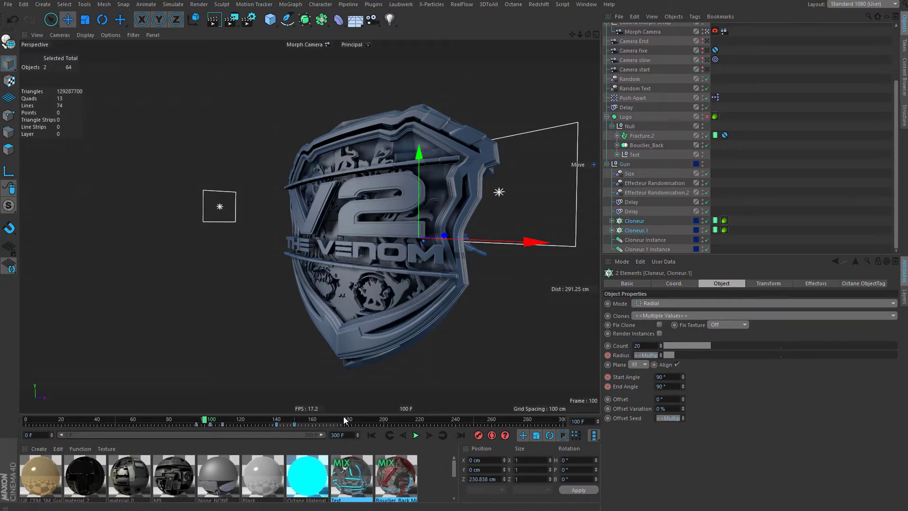
- Enlarge the material list and inspect the diffuse settings of the GR_CEM_SM_Gun and material_0 materials
{"action": "left_click_drag", "start_coordinate": [344, 414], "coordinate": [344, 309]}
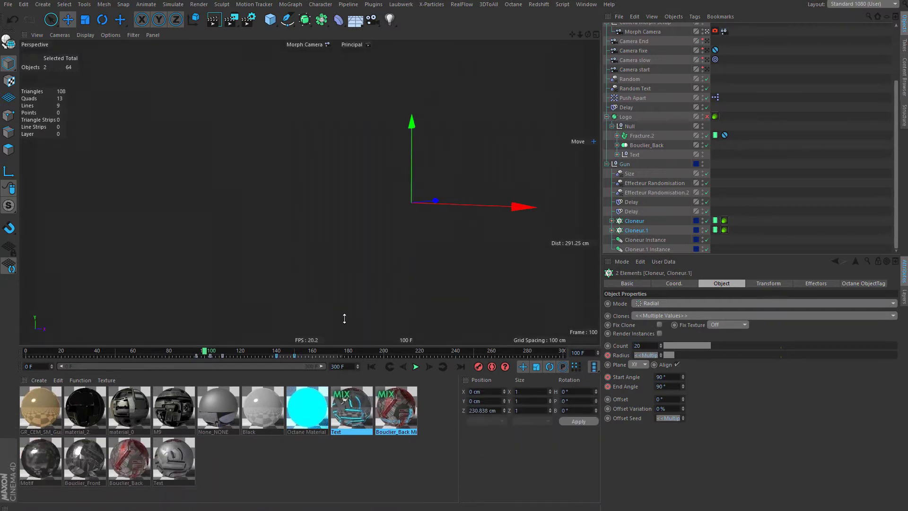
{"action": "left_click", "coordinate": [297, 398]}
{"action": "left_click", "coordinate": [41, 369]}
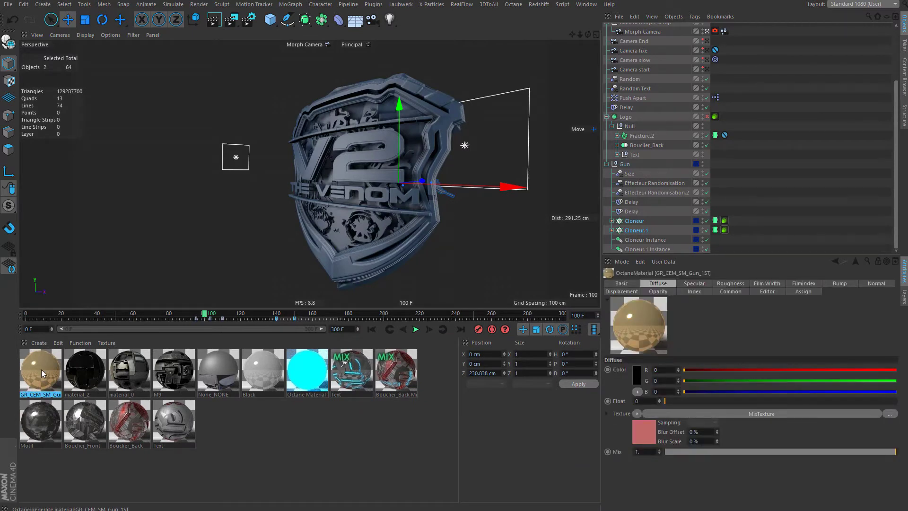
{"action": "left_click", "coordinate": [129, 372]}
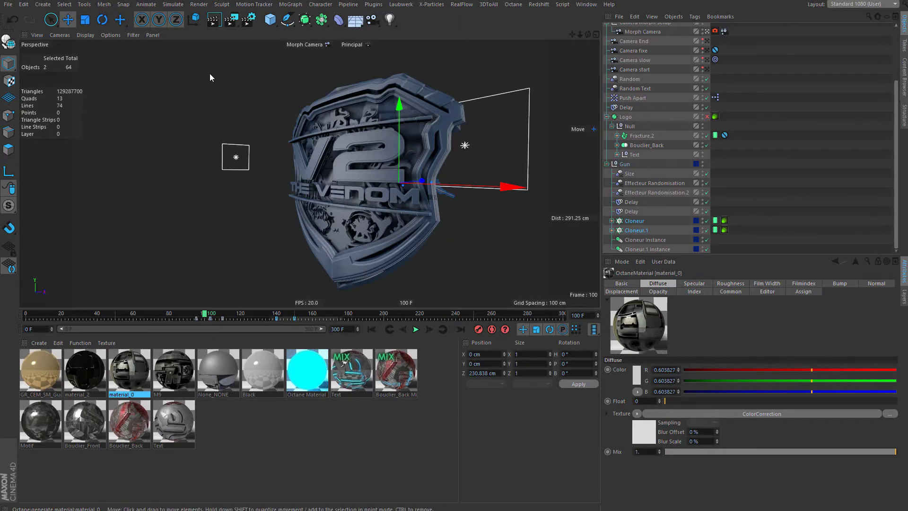
{"action": "left_click", "coordinate": [248, 19]}
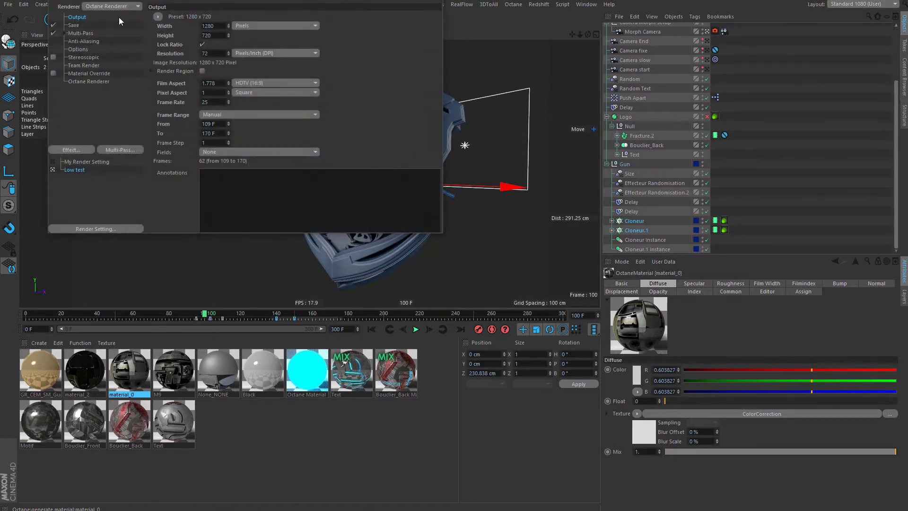
{"action": "left_click", "coordinate": [285, 44]}
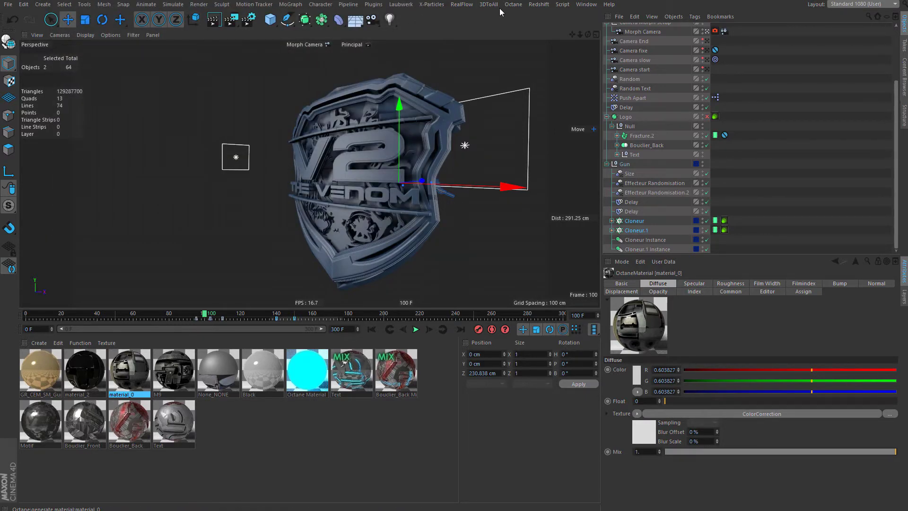
{"action": "left_click", "coordinate": [469, 4]}
{"action": "mouse_move", "coordinate": [396, 5]}
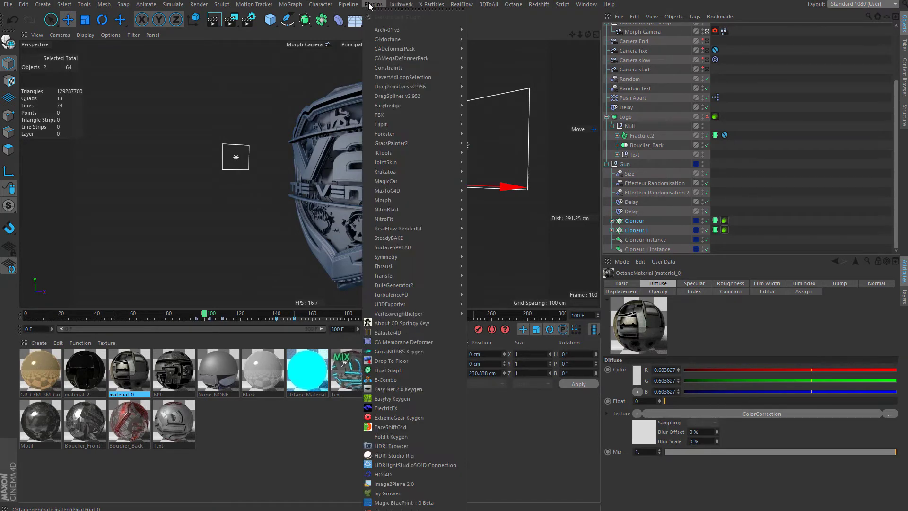
{"action": "mouse_move", "coordinate": [348, 5]}
{"action": "left_click", "coordinate": [429, 20]}
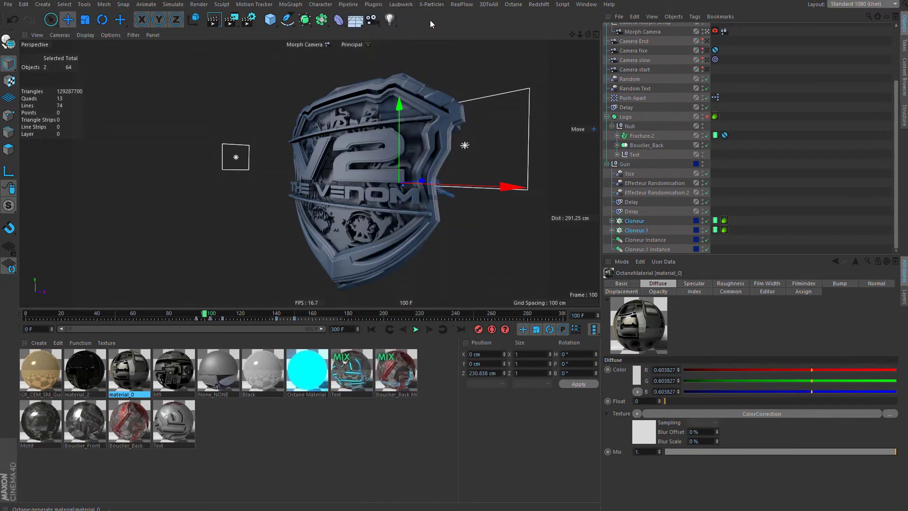
- Open the Octane Live Viewer, resize and reposition its window, and start rendering the scene in it
{"action": "left_click", "coordinate": [513, 4]}
{"action": "left_click", "coordinate": [519, 25]}
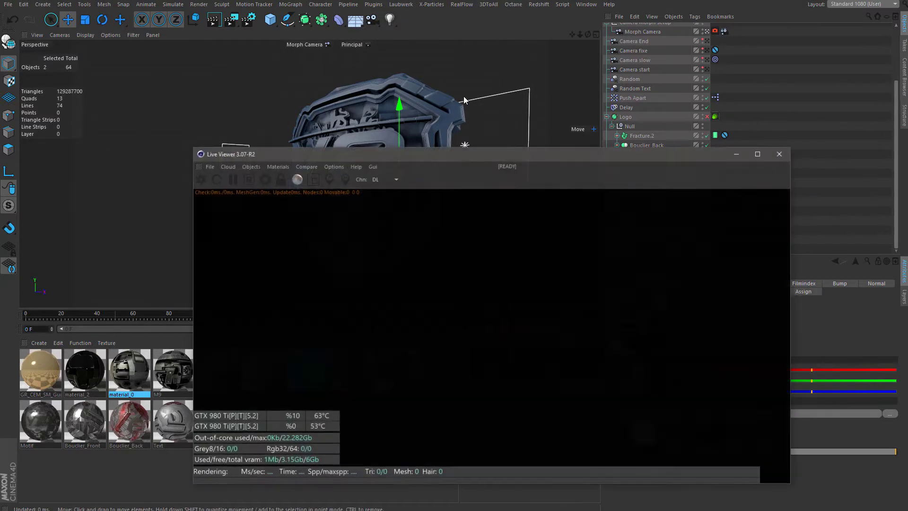
{"action": "left_click_drag", "start_coordinate": [789, 225], "coordinate": [698, 225]}
{"action": "left_click_drag", "start_coordinate": [602, 154], "coordinate": [692, 121]}
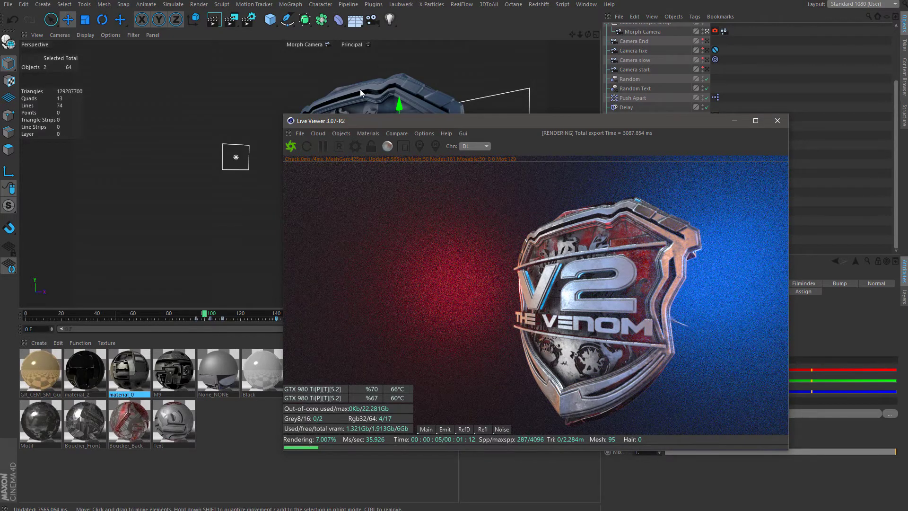
- Open the Octane Render Passes settings and preview the emitter, direct reflection, indirect reflection and noise passes in the Live Viewer
{"action": "left_click", "coordinate": [249, 18]}
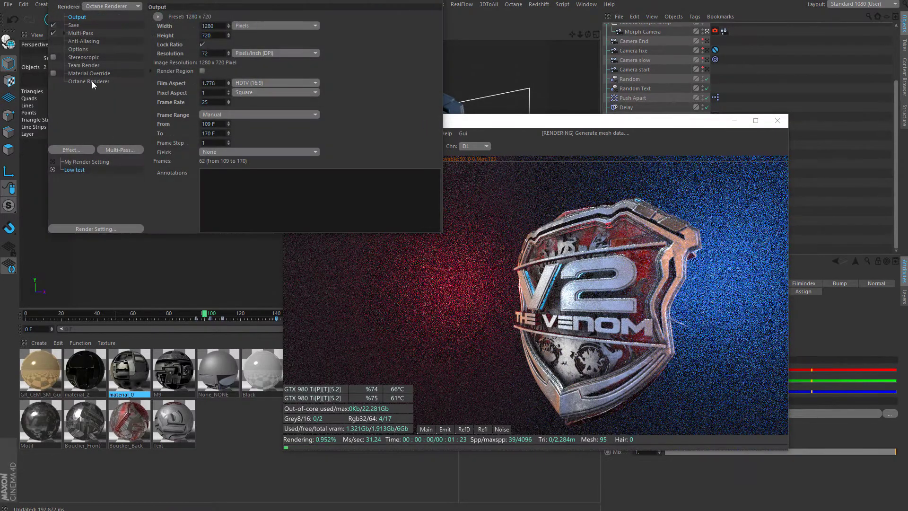
{"action": "left_click", "coordinate": [89, 81]}
{"action": "left_click", "coordinate": [298, 18]}
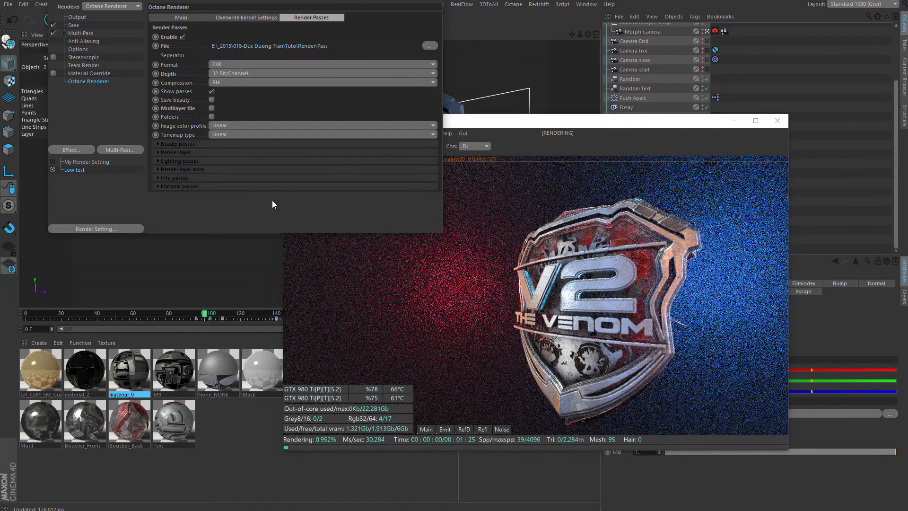
{"action": "left_click", "coordinate": [489, 438]}
{"action": "left_click", "coordinate": [449, 429]}
{"action": "left_click", "coordinate": [464, 430]}
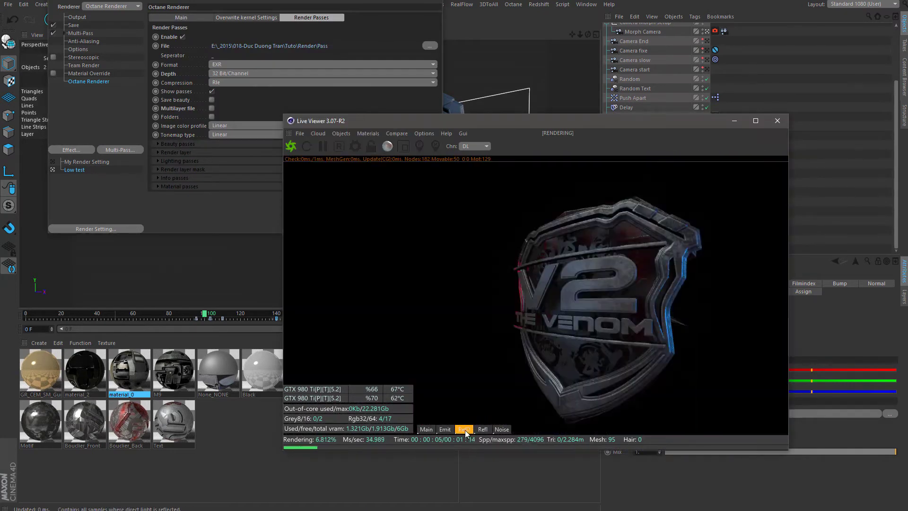
{"action": "left_click", "coordinate": [483, 429]}
{"action": "left_click", "coordinate": [501, 429]}
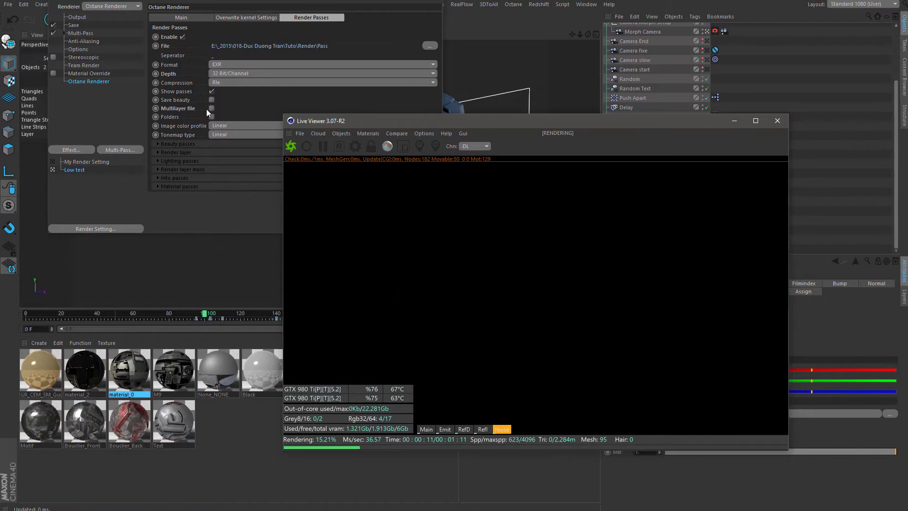
- Move the Live Viewer clear of the settings and disable the Emitters, Noise, Reflection D. and Reflection I. beauty passes
{"action": "left_click_drag", "start_coordinate": [375, 121], "coordinate": [543, 127]}
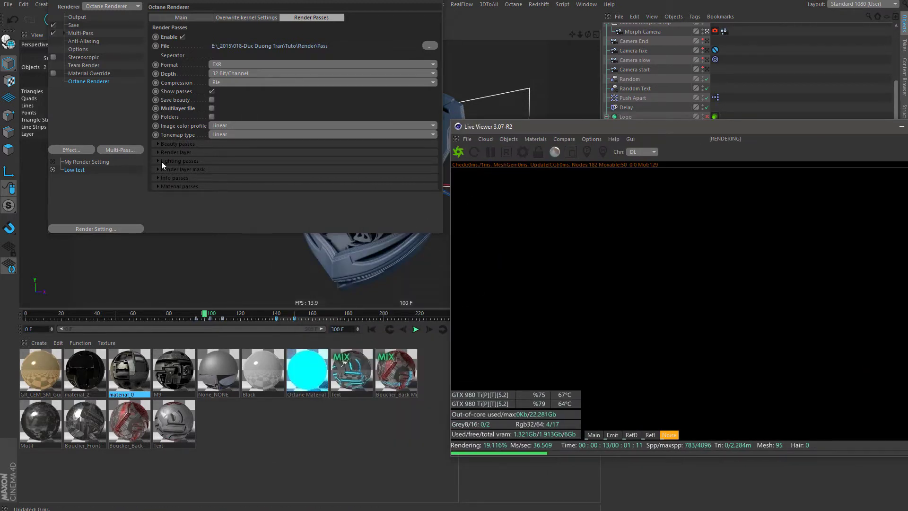
{"action": "left_click", "coordinate": [160, 144]}
{"action": "left_click", "coordinate": [194, 187]}
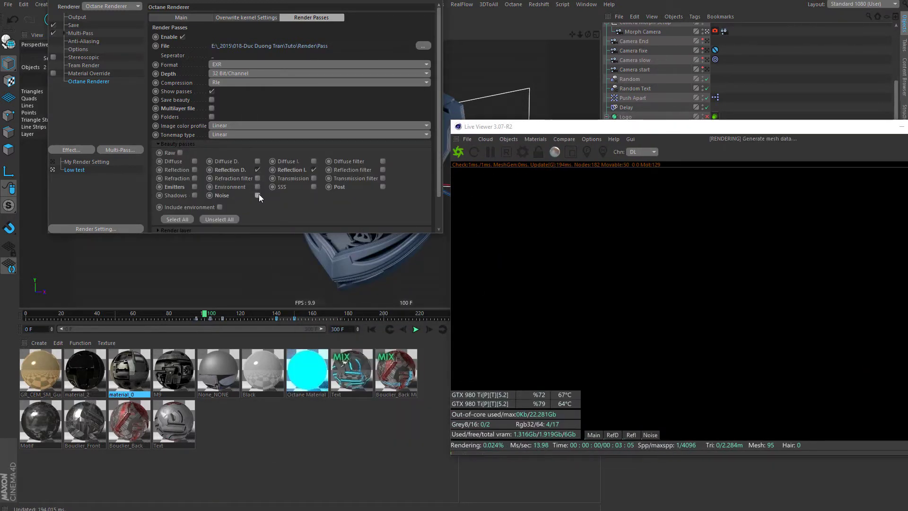
{"action": "left_click", "coordinate": [258, 169]}
{"action": "left_click", "coordinate": [313, 170]}
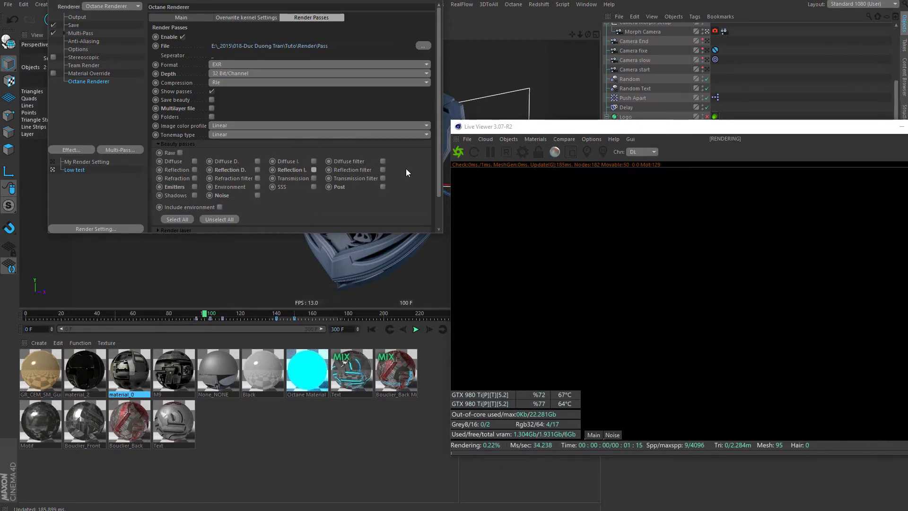
{"action": "scroll", "coordinate": [371, 183], "scroll_direction": "down", "scroll_amount": 2}
{"action": "left_click", "coordinate": [166, 107]}
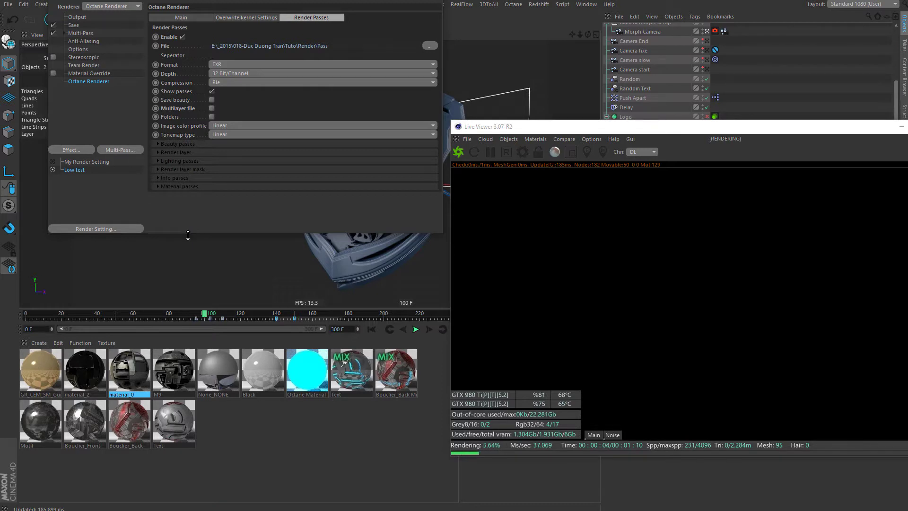
- Enlarge the render settings, enable the Z-depth info pass and preview it in the Live Viewer
{"action": "left_click_drag", "start_coordinate": [187, 232], "coordinate": [187, 447]}
{"action": "left_click", "coordinate": [160, 188]}
{"action": "left_click", "coordinate": [164, 186]}
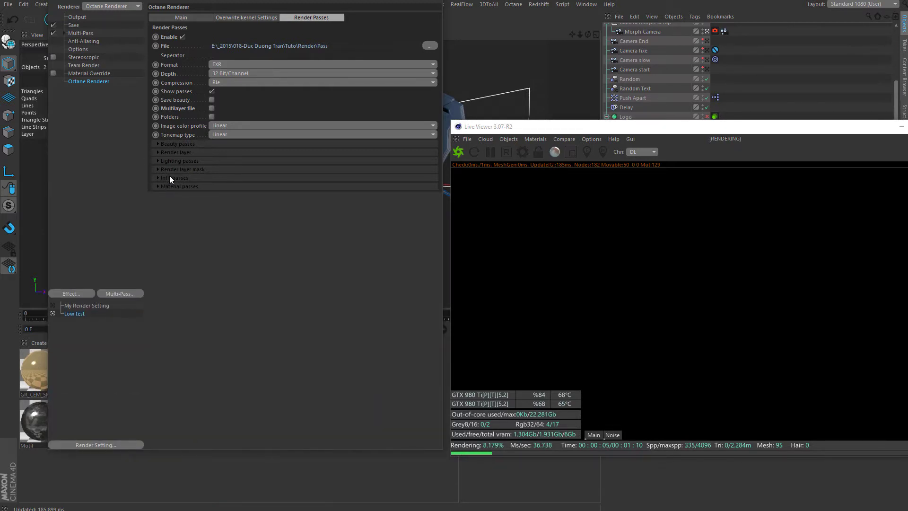
{"action": "left_click", "coordinate": [173, 177]}
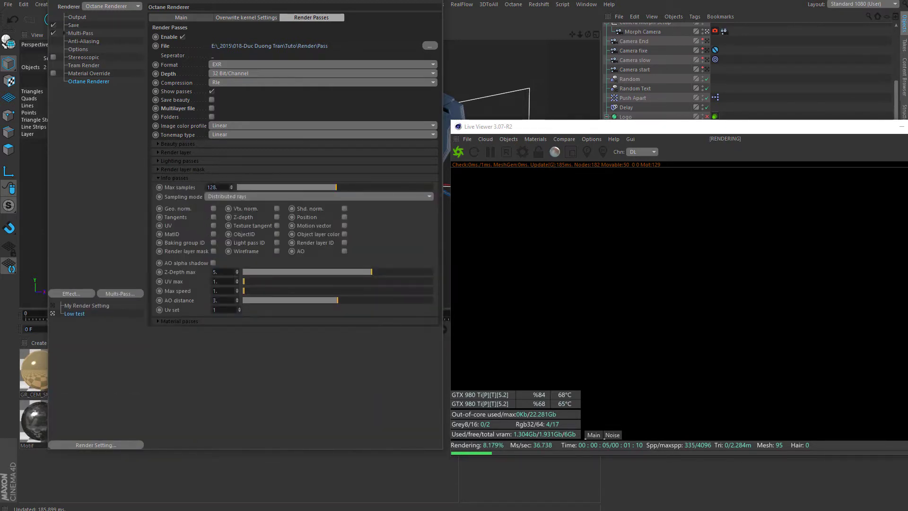
{"action": "left_click", "coordinate": [277, 217]}
{"action": "left_click", "coordinate": [612, 434]}
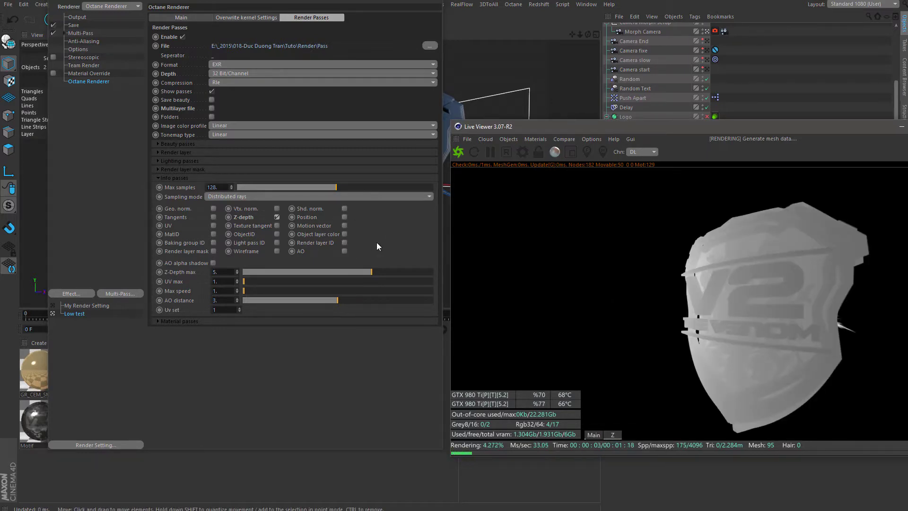
- Disable the Z-depth info pass, enable MatID instead and preview the material ID pass in the Live Viewer
{"action": "left_click", "coordinate": [277, 216]}
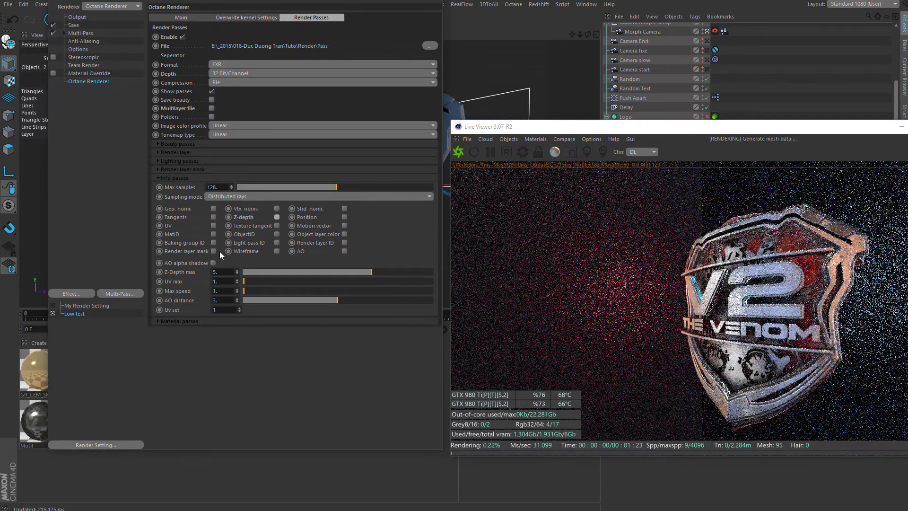
{"action": "left_click", "coordinate": [214, 234]}
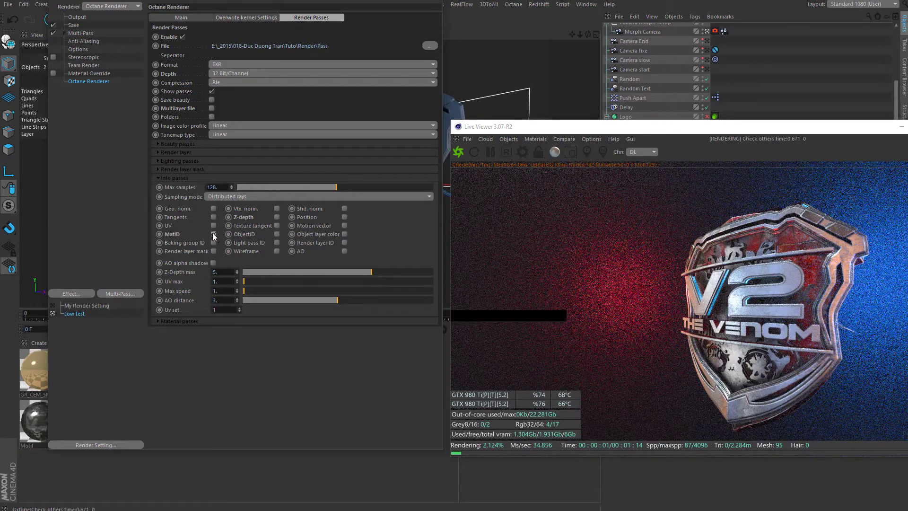
{"action": "left_click", "coordinate": [630, 435]}
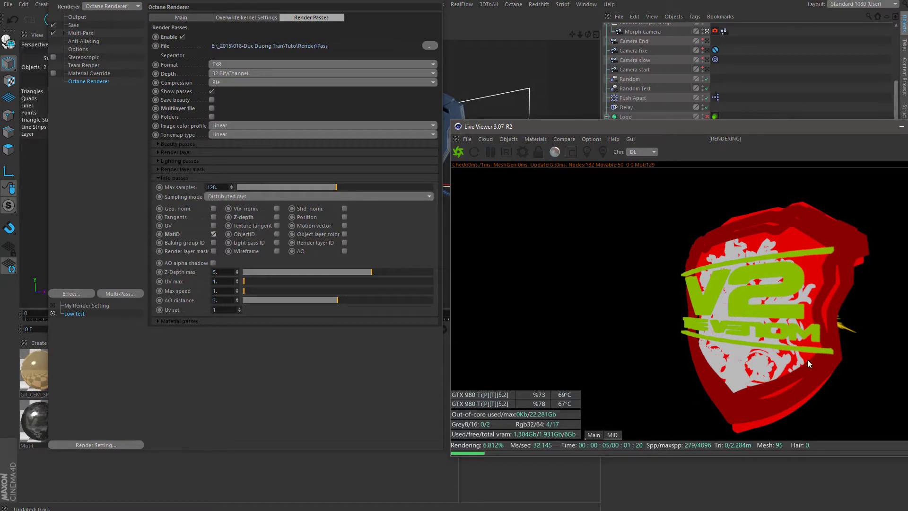
- Rearrange the windows, then set Layer ID and Bake ID to 2 on the Octane object tags of Cloneur and Cloneur.1
{"action": "left_click_drag", "start_coordinate": [252, 448], "coordinate": [253, 220]}
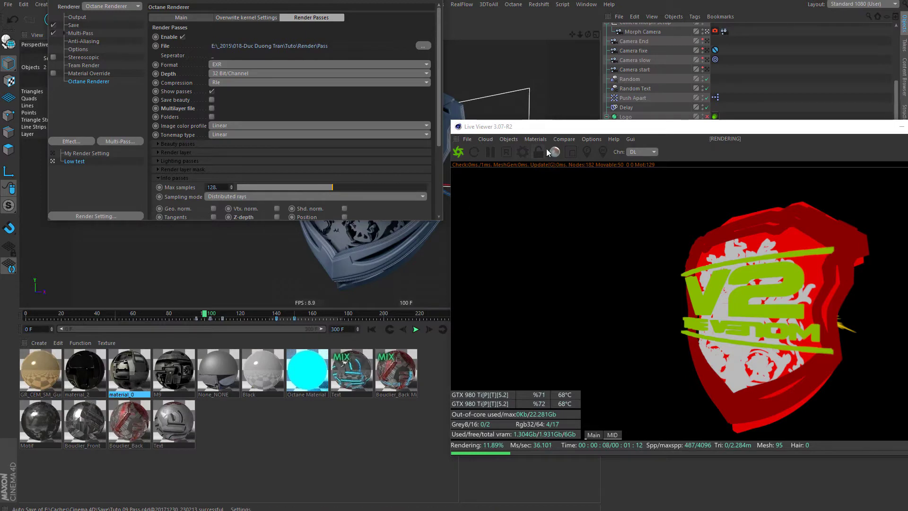
{"action": "left_click_drag", "start_coordinate": [500, 124], "coordinate": [85, 1]}
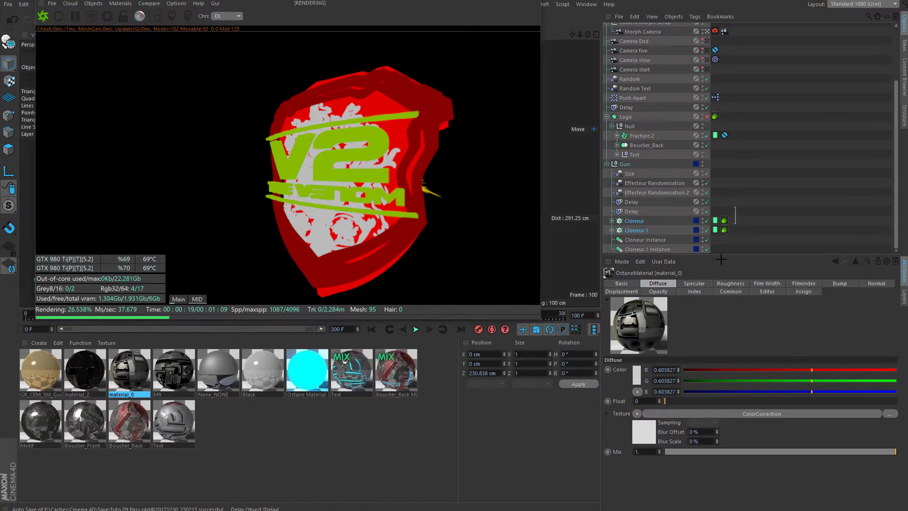
{"action": "left_click_drag", "start_coordinate": [718, 236], "coordinate": [762, 213]}
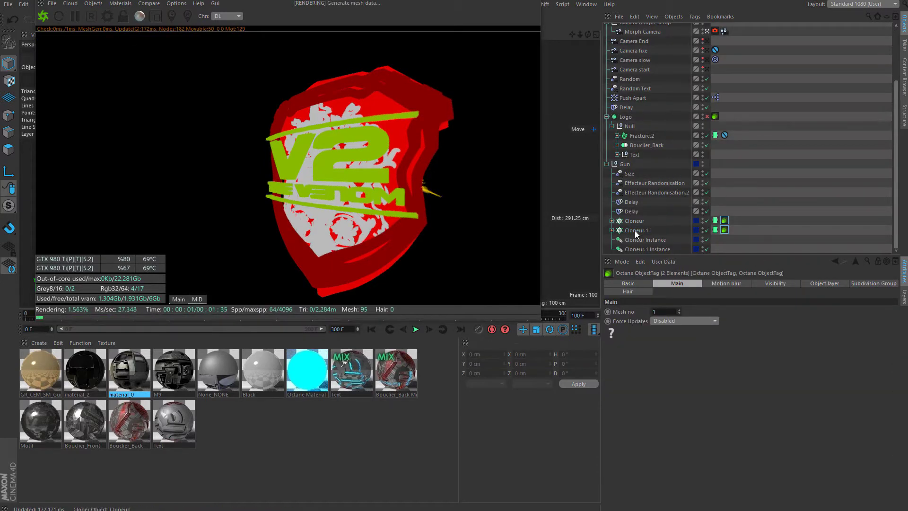
{"action": "left_click", "coordinate": [730, 283]}
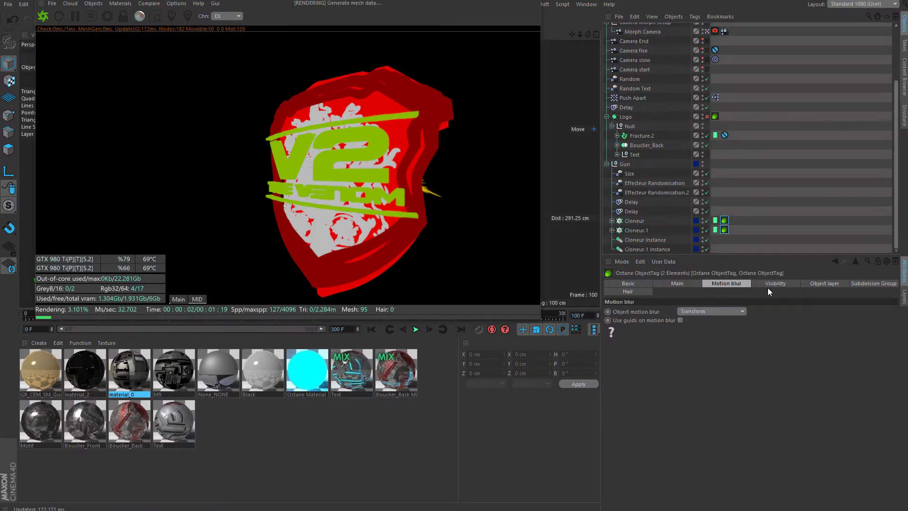
{"action": "left_click", "coordinate": [825, 283]}
{"action": "left_click", "coordinate": [681, 320]}
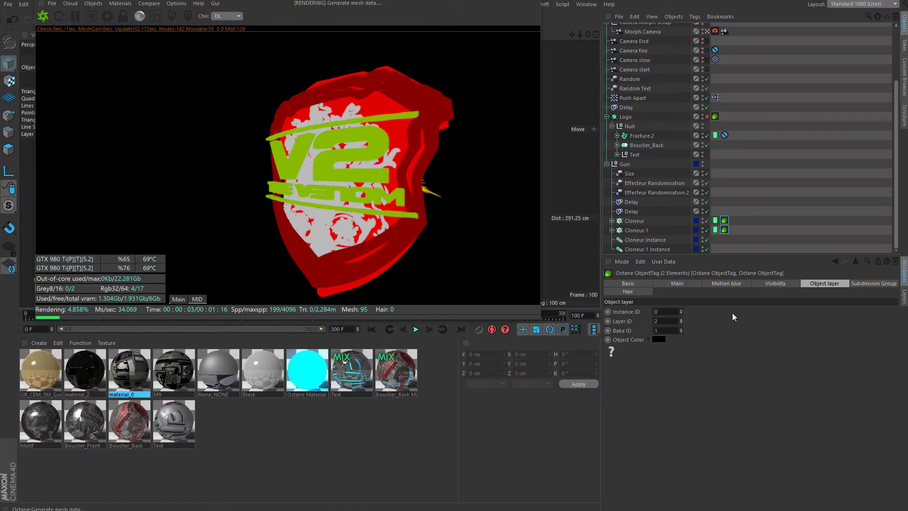
- Move the Live Viewer away from the render settings and enable the ID2 render layer mask pass
{"action": "left_click_drag", "start_coordinate": [439, 0], "coordinate": [497, 247]}
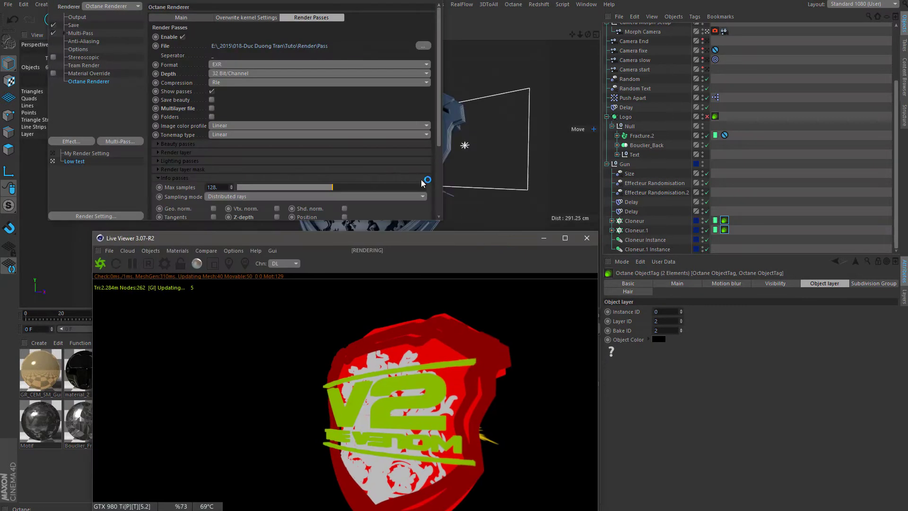
{"action": "left_click", "coordinate": [183, 170]}
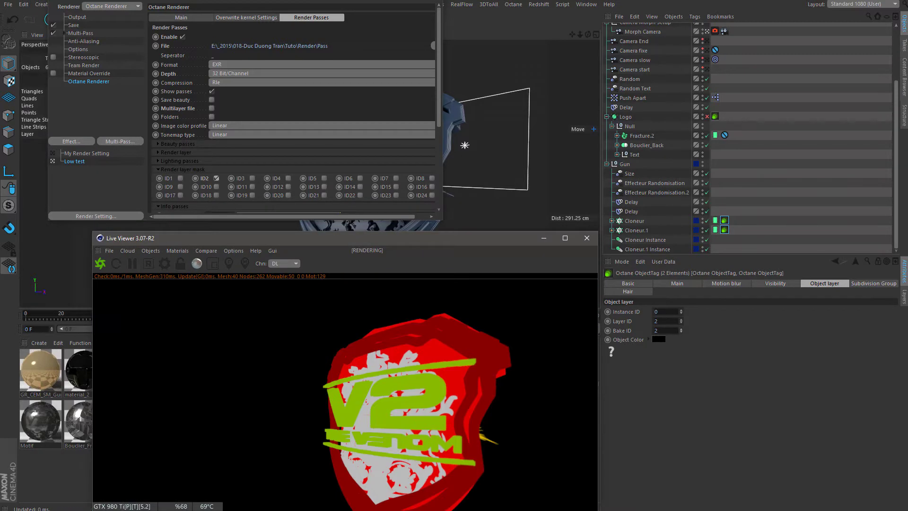
- Try a Compositing tag on Cloneur with object buffers 1 and 3 enabled, and delete the tag
{"action": "left_click_drag", "start_coordinate": [284, 237], "coordinate": [272, 220]}
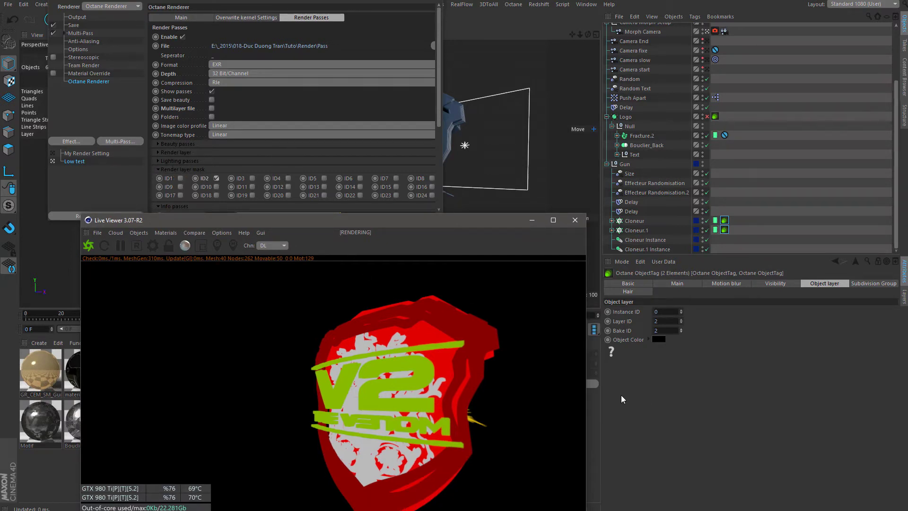
{"action": "right_click", "coordinate": [635, 222]}
{"action": "mouse_move", "coordinate": [669, 225]}
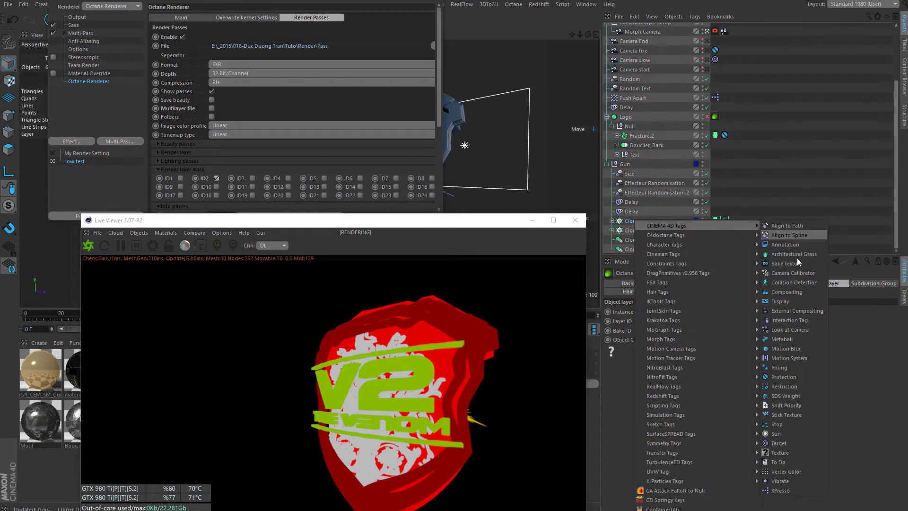
{"action": "left_click", "coordinate": [795, 292]}
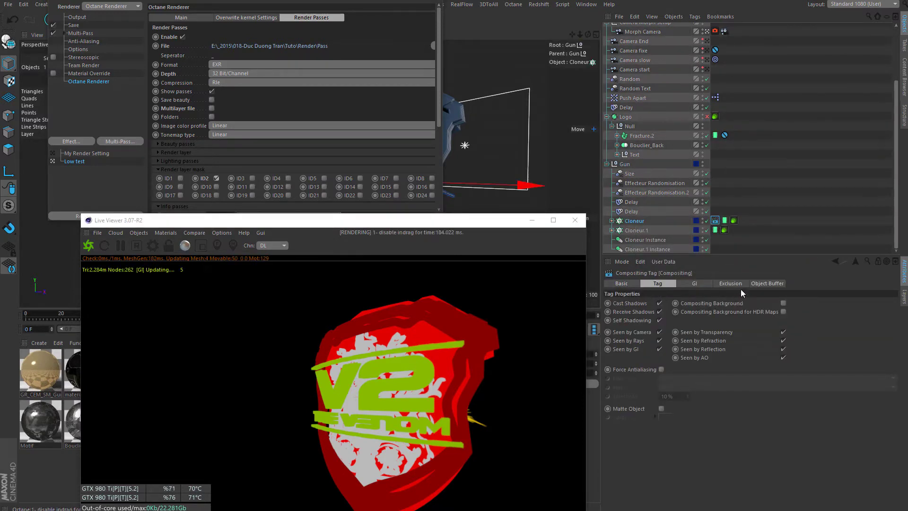
{"action": "left_click", "coordinate": [766, 283]}
{"action": "left_click", "coordinate": [634, 303]}
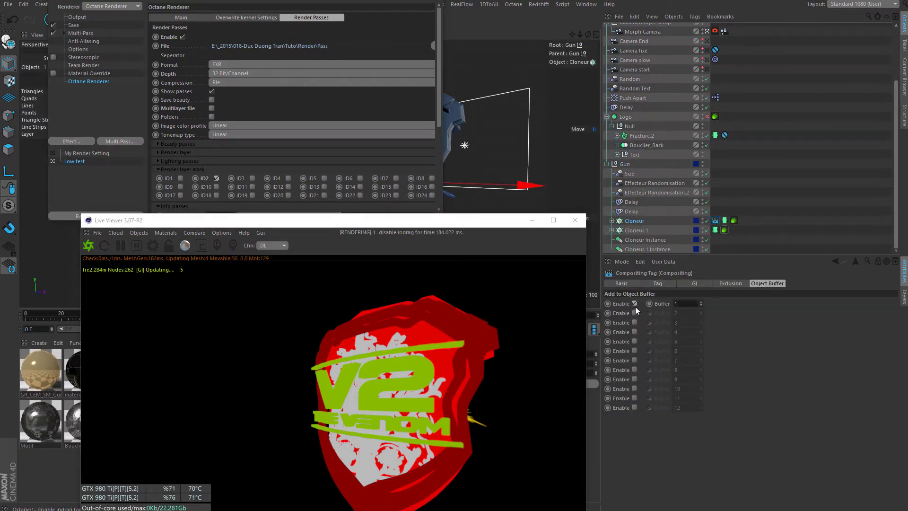
{"action": "left_click", "coordinate": [634, 331]}
{"action": "left_click", "coordinate": [634, 313]}
{"action": "left_click", "coordinate": [634, 331]}
{"action": "left_click", "coordinate": [634, 322]}
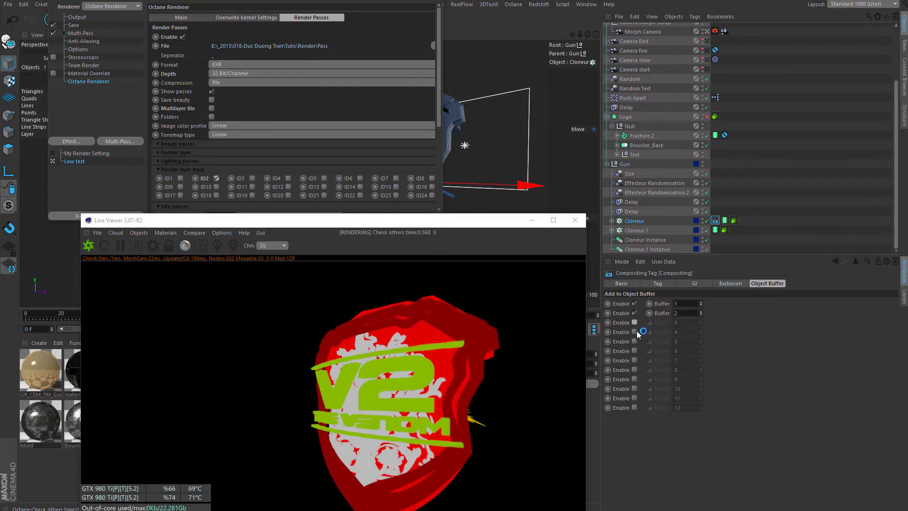
{"action": "left_click", "coordinate": [634, 313]}
{"action": "left_click", "coordinate": [716, 221]}
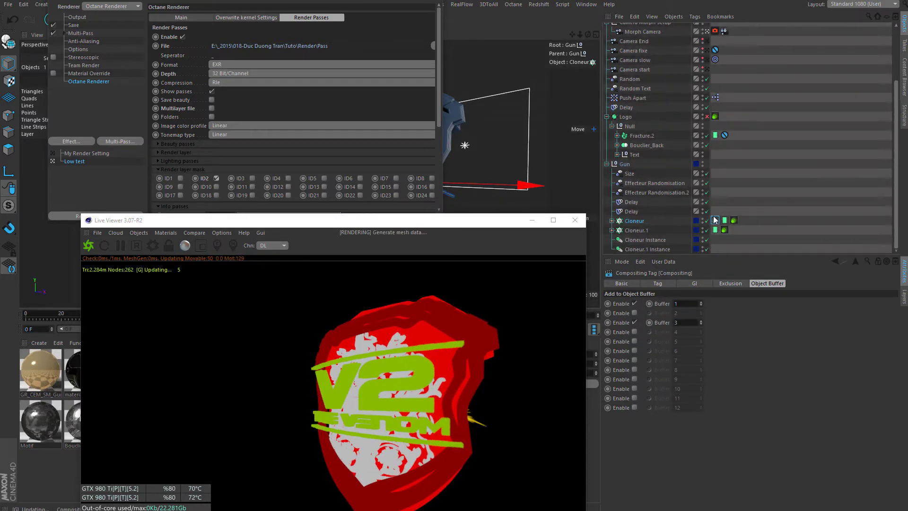
{"action": "key", "text": "Delete"}
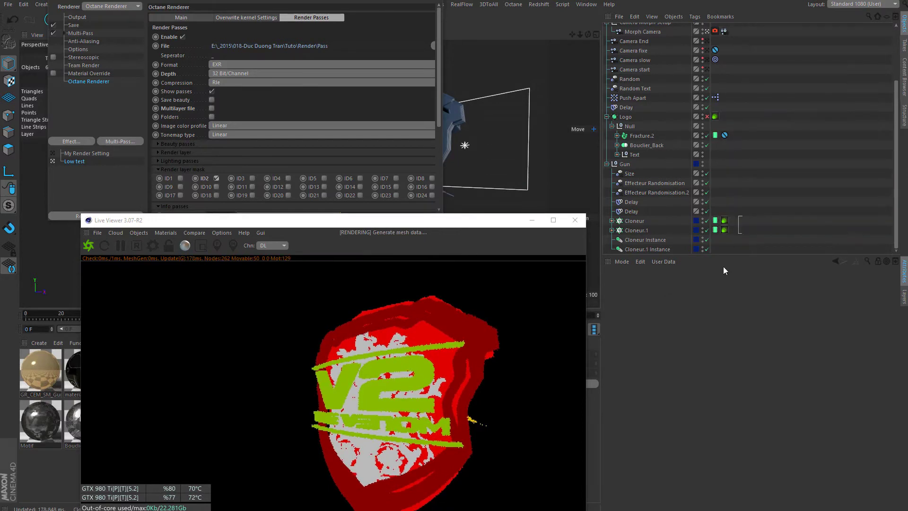
- Set Layer ID and Bake ID to 1 on the Octane object tags of Cloneur and Cloneur.1
{"action": "left_click_drag", "start_coordinate": [731, 239], "coordinate": [722, 212]}
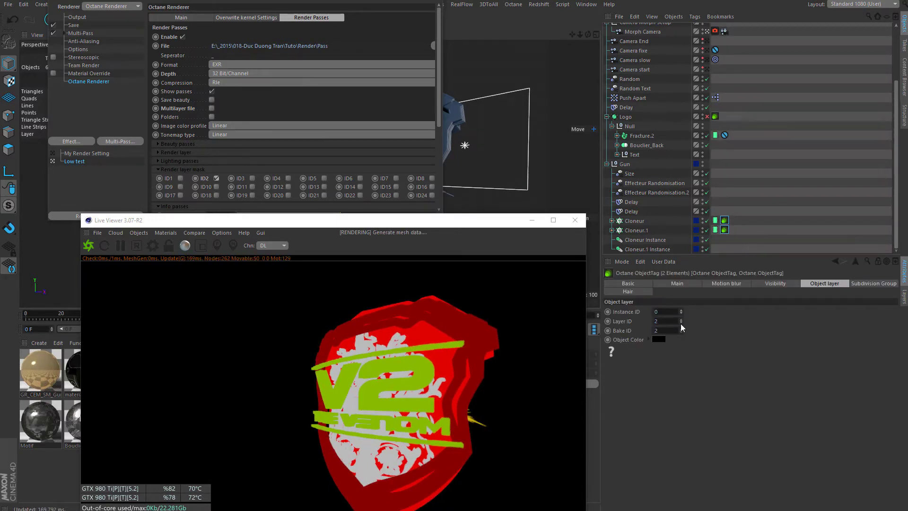
{"action": "left_click", "coordinate": [681, 323]}
{"action": "left_click", "coordinate": [682, 331]}
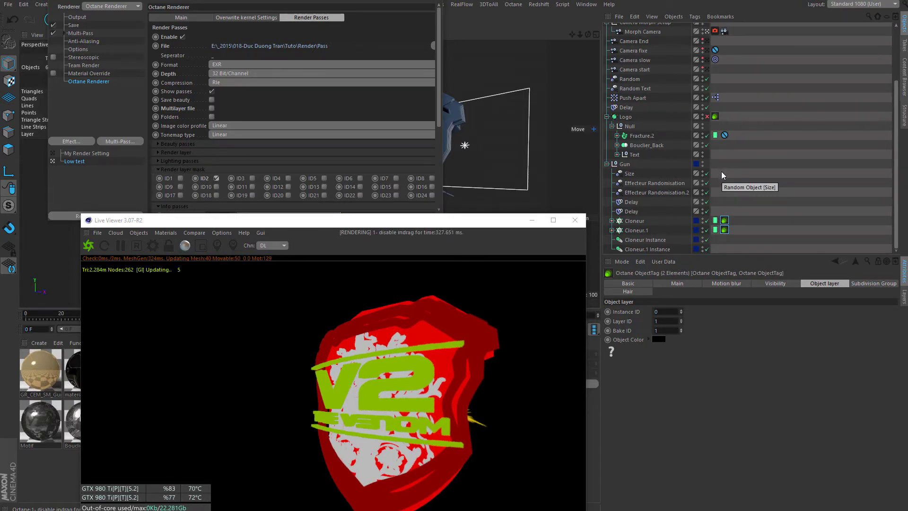
{"action": "left_click_drag", "start_coordinate": [665, 322], "coordinate": [629, 330]}
{"action": "key", "text": "Tab"}
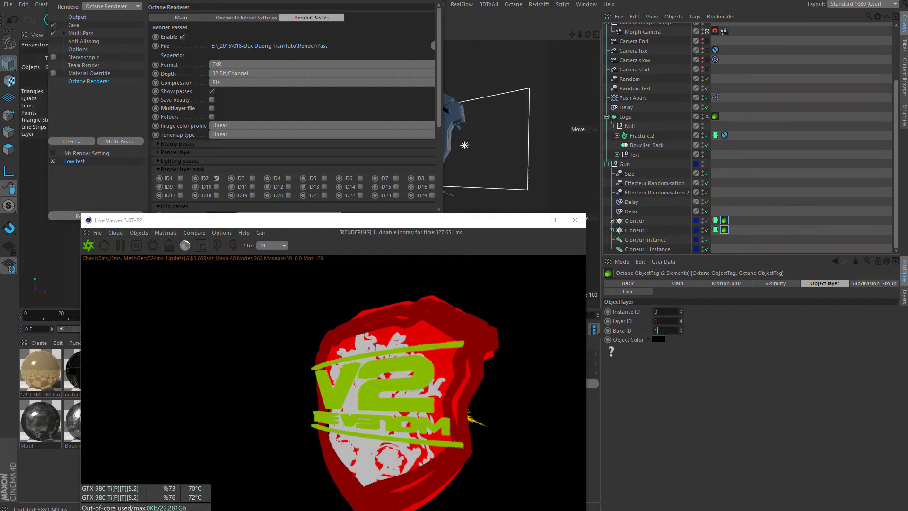
- Check the Object layer settings of Logo's Octane object tag and expand Fracture.2 and Bouclier_Back in the hierarchy
{"action": "left_click", "coordinate": [715, 116]}
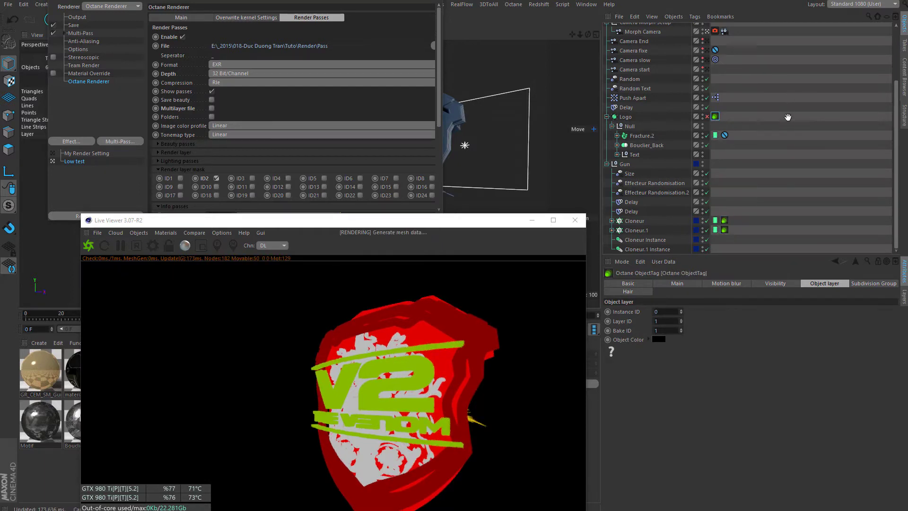
{"action": "scroll", "coordinate": [794, 112], "scroll_direction": "up", "scroll_amount": 1}
{"action": "scroll", "coordinate": [793, 112], "scroll_direction": "down", "scroll_amount": 1}
{"action": "left_click", "coordinate": [617, 135]}
{"action": "left_click", "coordinate": [617, 182]}
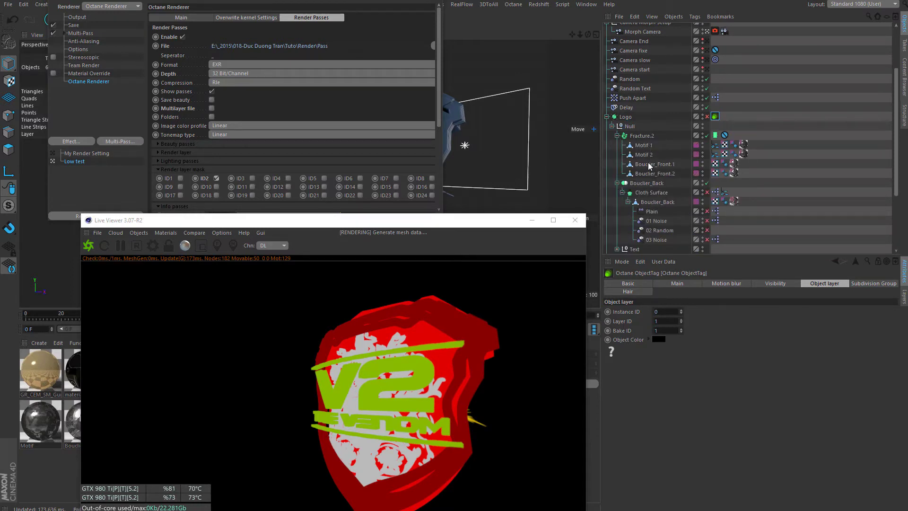
- Try nesting Bouclier_Front.1 under Bouclier_Front.2, undo it and reselect Bouclier_Front.1 under Logo
{"action": "mouse_move", "coordinate": [659, 163]}
{"action": "left_mouse_down"}
{"action": "mouse_move", "coordinate": [674, 162]}
{"action": "mouse_move", "coordinate": [666, 173]}
{"action": "left_mouse_up"}
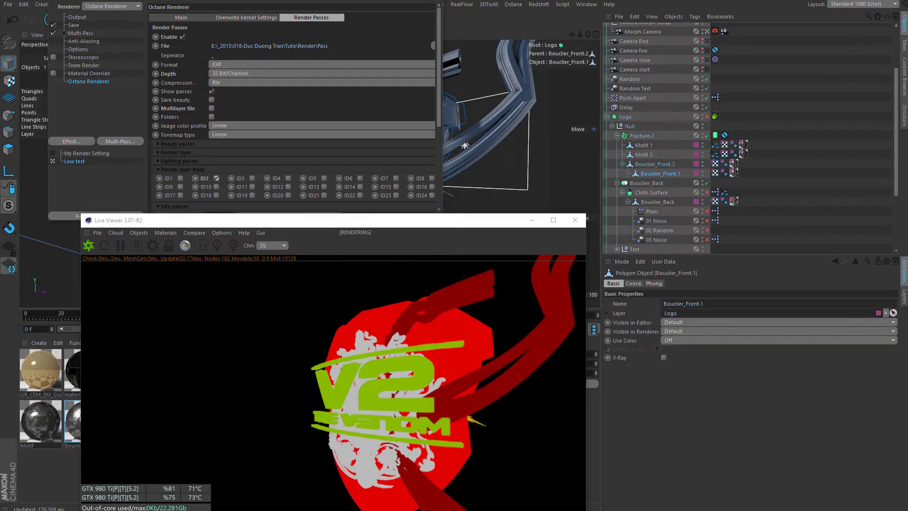
{"action": "left_click", "coordinate": [12, 19]}
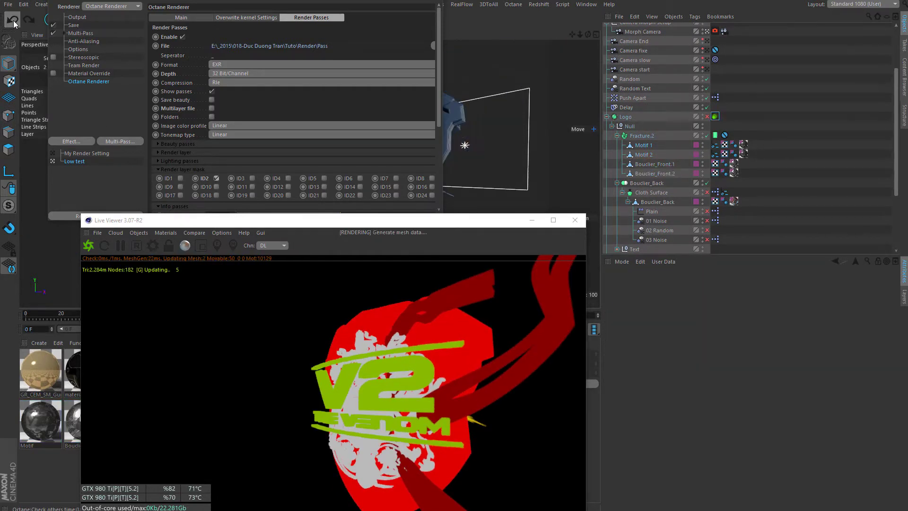
{"action": "left_click", "coordinate": [626, 117]}
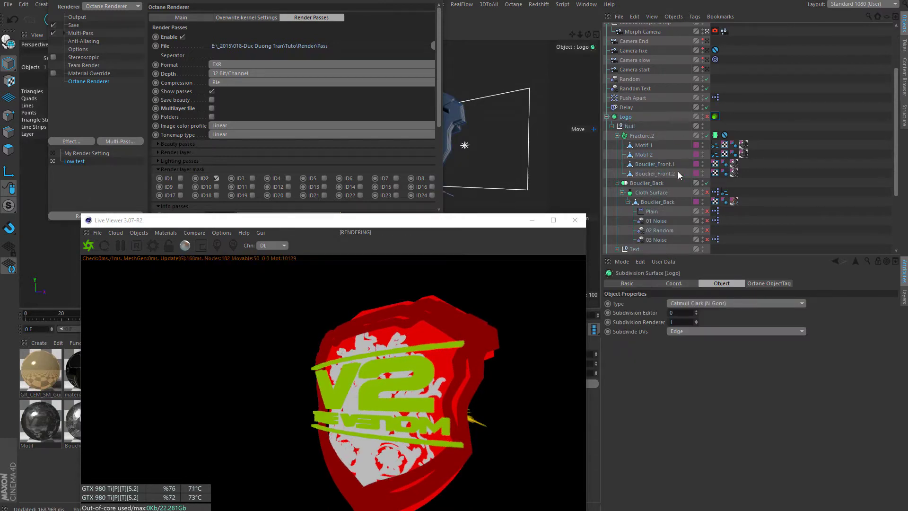
{"action": "left_click", "coordinate": [662, 164]}
{"action": "scroll", "coordinate": [674, 57], "scroll_direction": "down", "scroll_amount": 5}
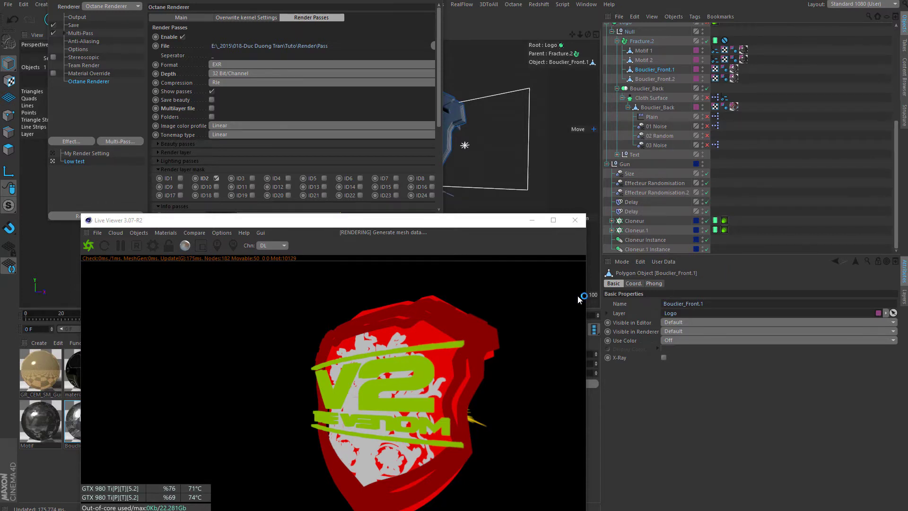
- Open the Save page of the render settings and examine the regular image file path
{"action": "left_click", "coordinate": [73, 25]}
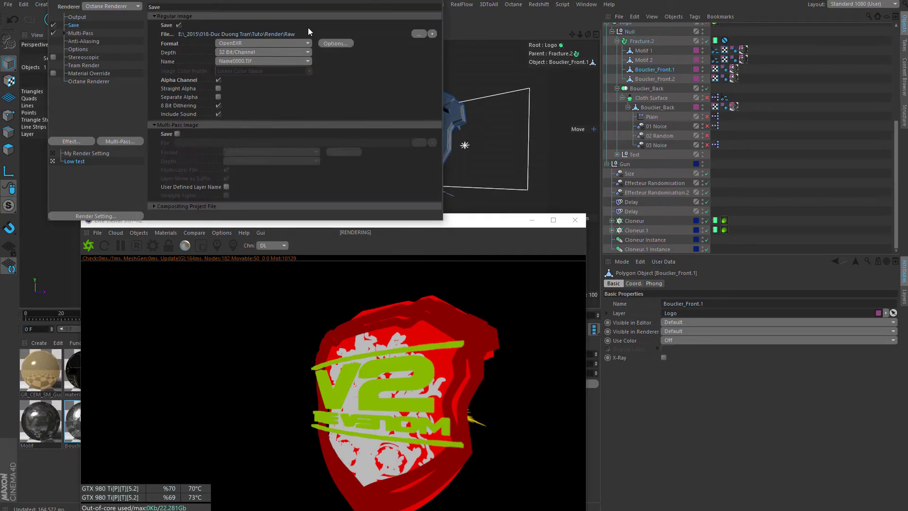
{"action": "left_click_drag", "start_coordinate": [302, 34], "coordinate": [211, 34]}
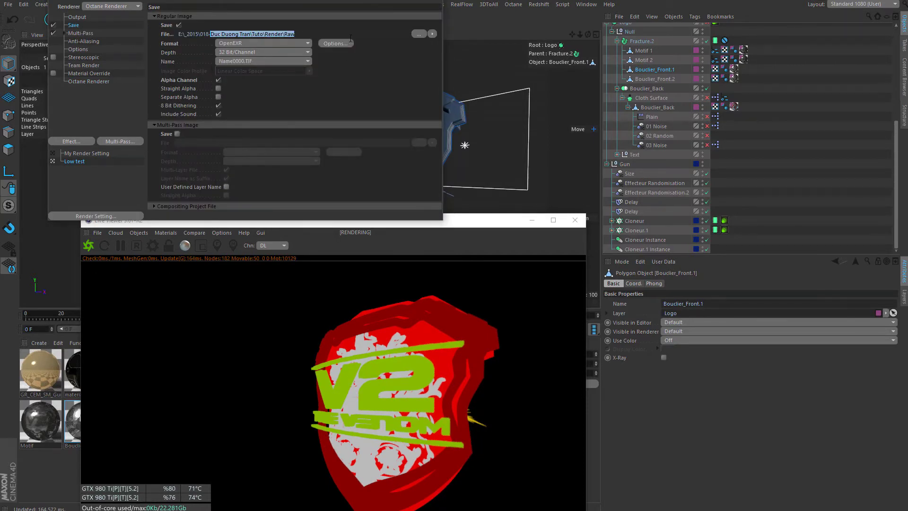
{"action": "left_click_drag", "start_coordinate": [312, 34], "coordinate": [189, 34]}
- Review the Object layer IDs on both cloners' Octane object tags alongside the regular image save path, moving the Live Viewer aside
{"action": "left_click_drag", "start_coordinate": [733, 212], "coordinate": [717, 236]}
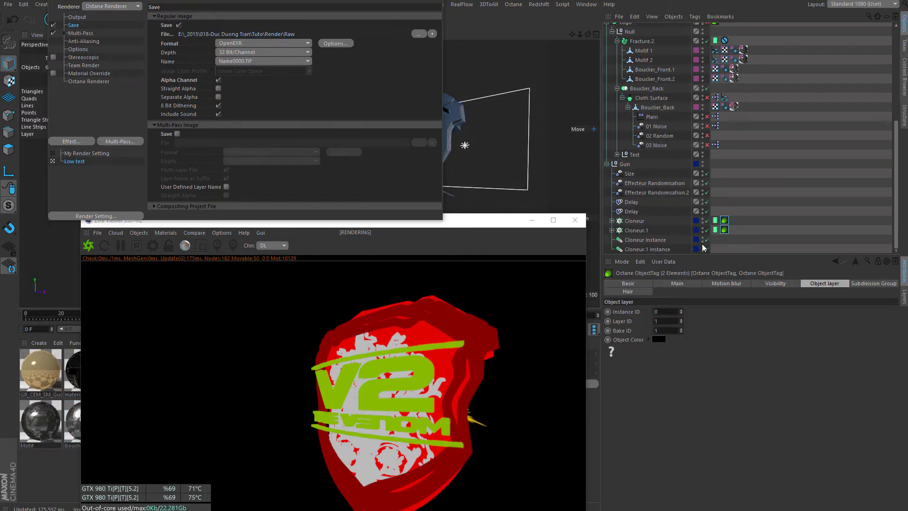
{"action": "left_click_drag", "start_coordinate": [490, 220], "coordinate": [499, 128]}
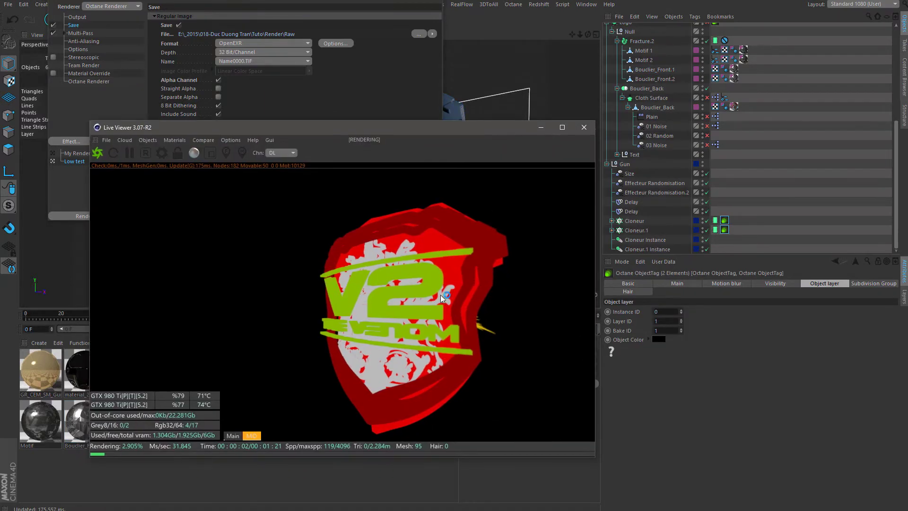
{"action": "left_click_drag", "start_coordinate": [346, 134], "coordinate": [492, 152]}
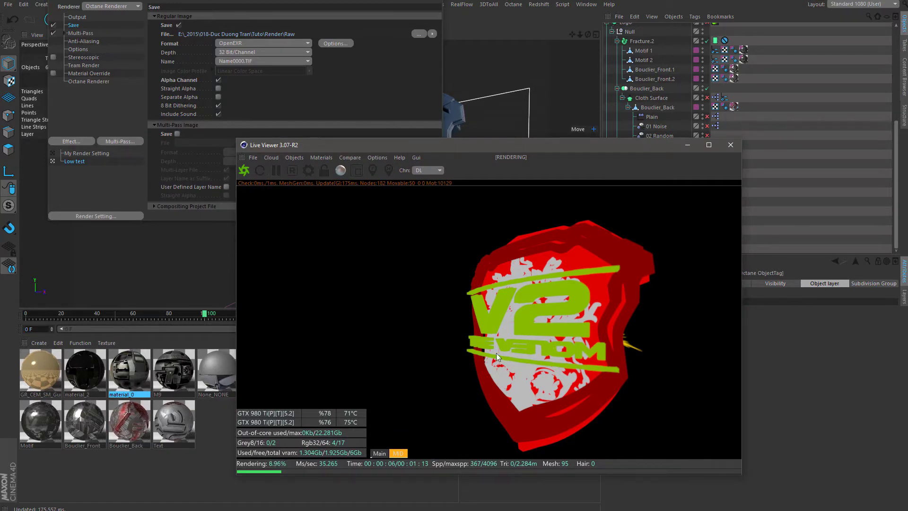
{"action": "left_click", "coordinate": [318, 54]}
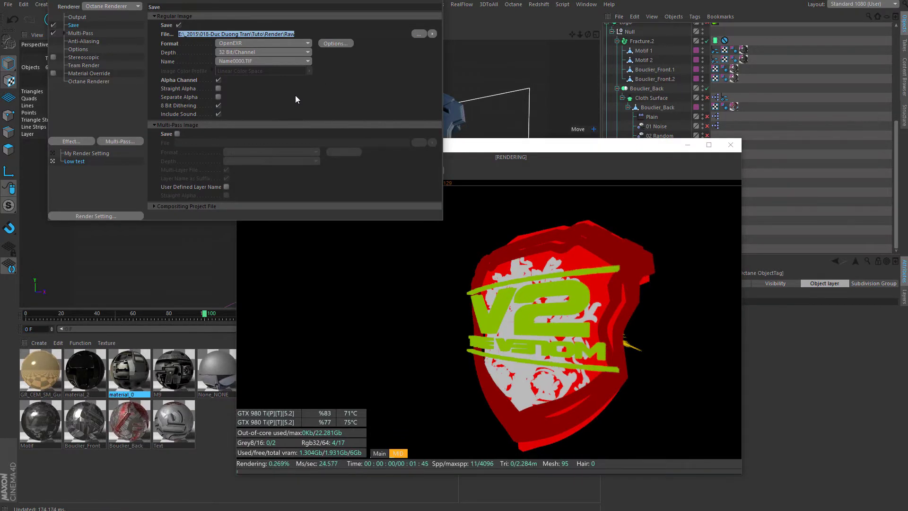
{"action": "left_click", "coordinate": [440, 468]}
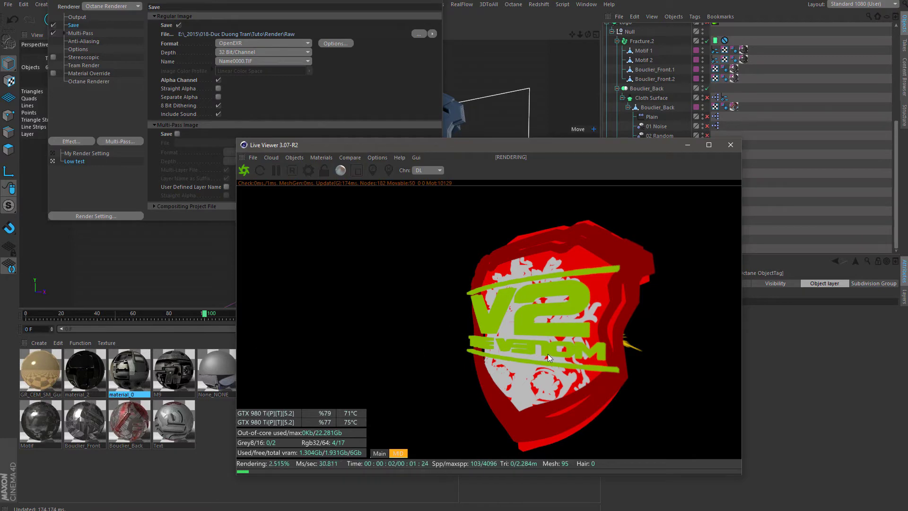
{"action": "left_click_drag", "start_coordinate": [617, 152], "coordinate": [435, 161]}
{"action": "left_click", "coordinate": [704, 320]}
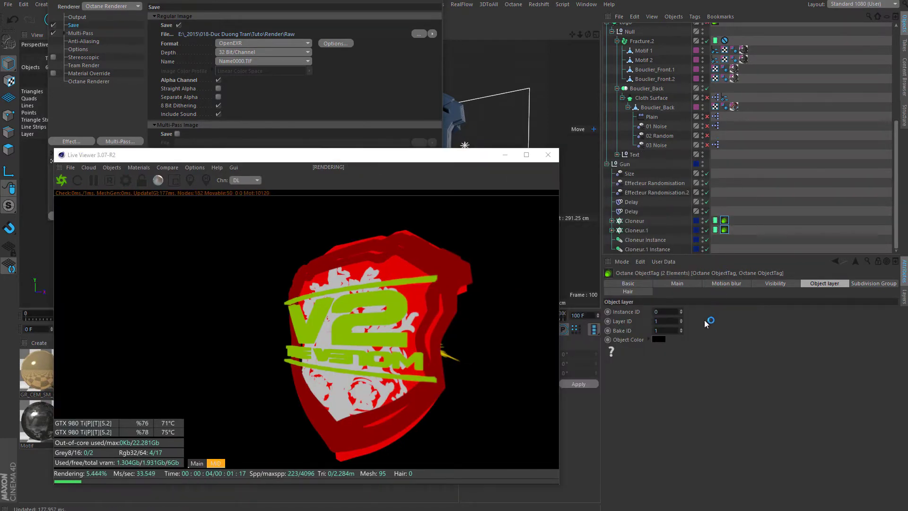
{"action": "left_click_drag", "start_coordinate": [668, 234], "coordinate": [646, 214]}
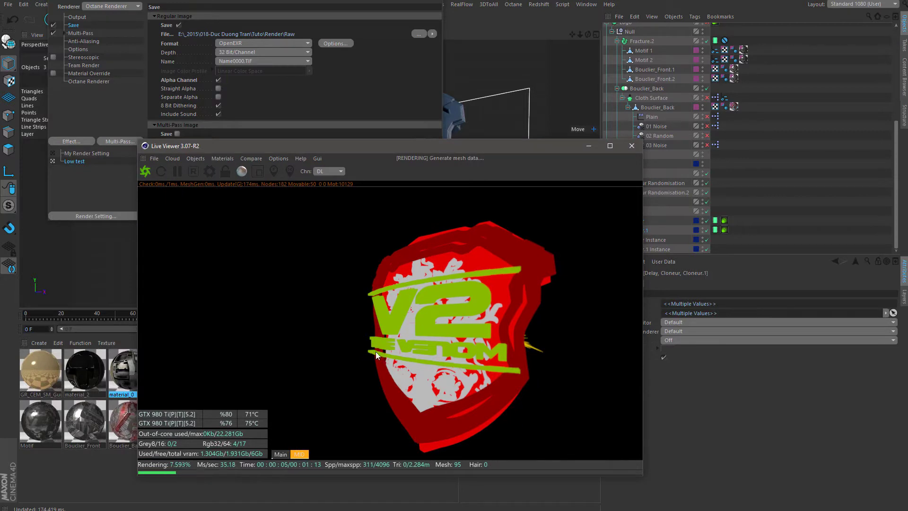
- Preview the material ID pass at frames 130 and 194, and switch the Live Viewer to the Main pass
{"action": "left_click_drag", "start_coordinate": [401, 151], "coordinate": [542, 158]}
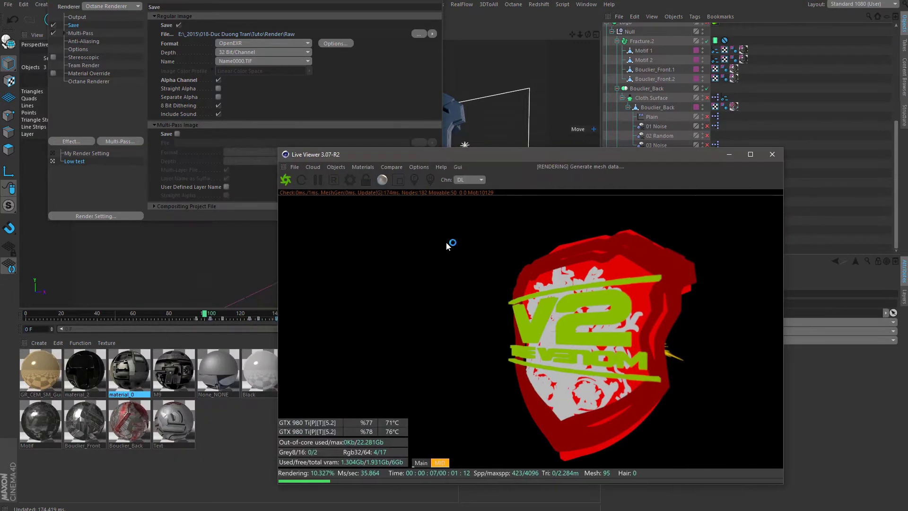
{"action": "left_click", "coordinate": [259, 313]}
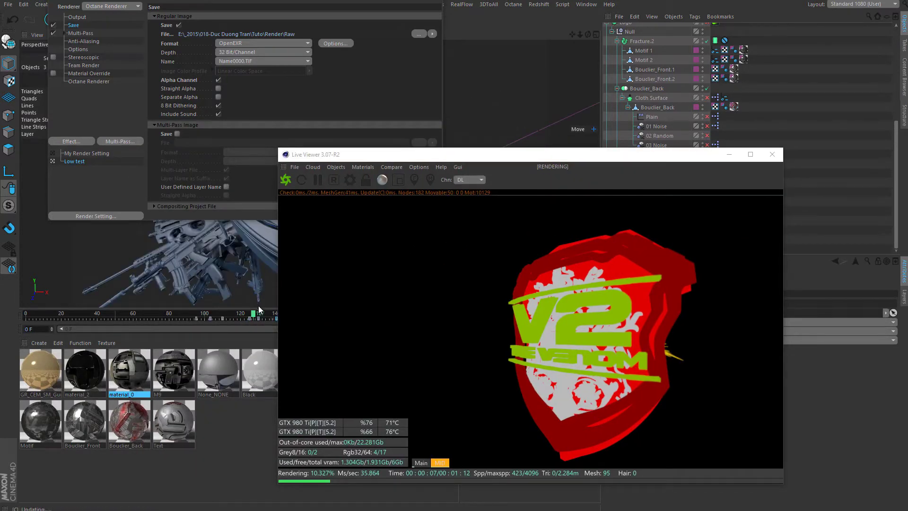
{"action": "left_click", "coordinate": [398, 0]}
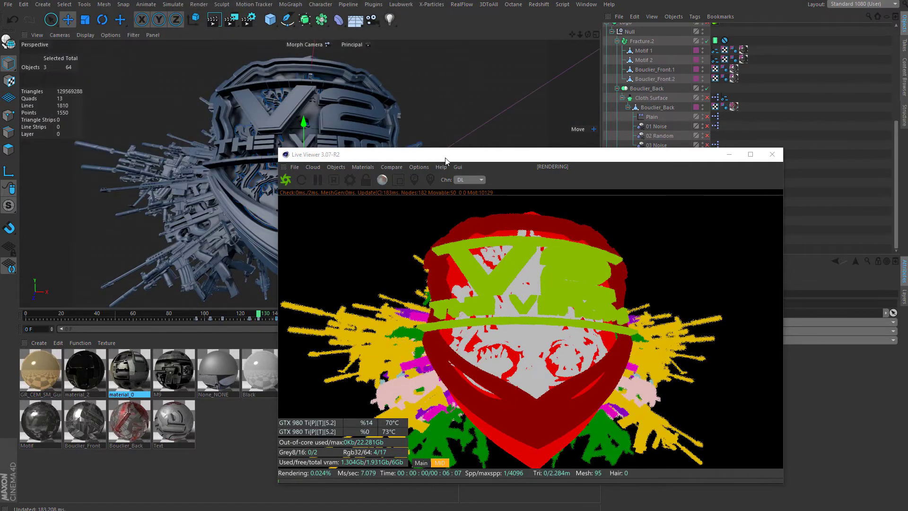
{"action": "left_click_drag", "start_coordinate": [473, 154], "coordinate": [587, 142]}
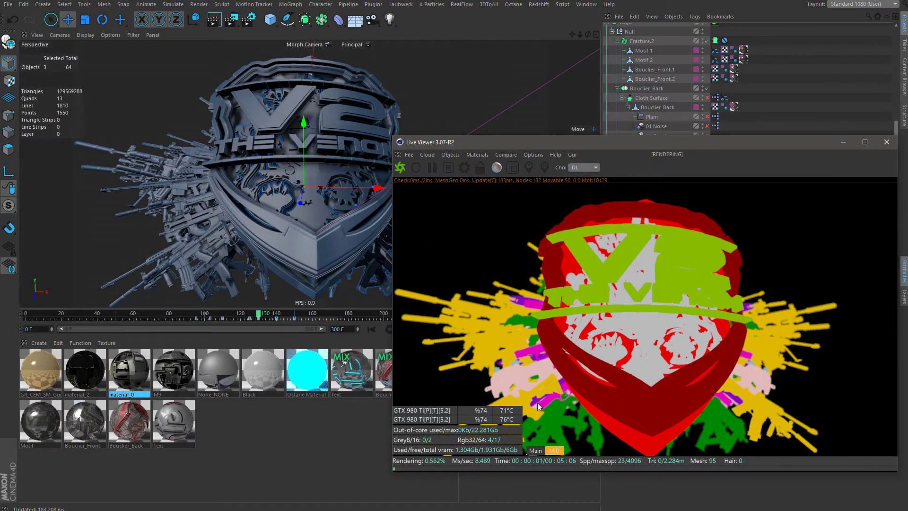
{"action": "left_click", "coordinate": [373, 315]}
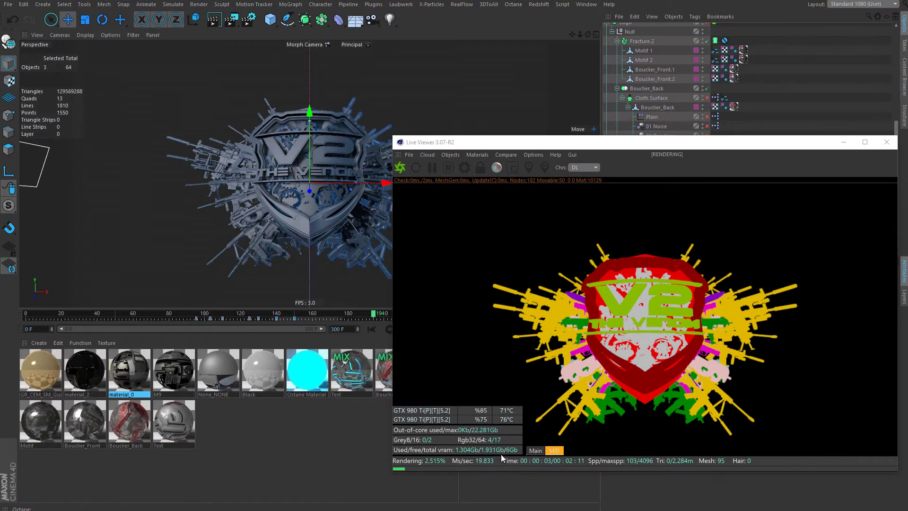
{"action": "left_click", "coordinate": [536, 450]}
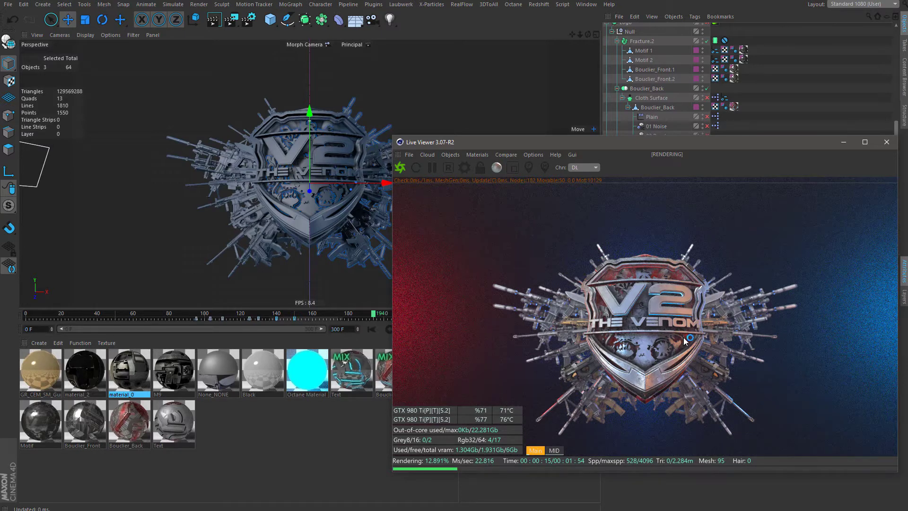
- Show the Octane Renderer's Overwrite kernel Settings and set the Pathtracing kernel's Max. samples to 11 in the Octane settings
{"action": "left_click", "coordinate": [465, 169]}
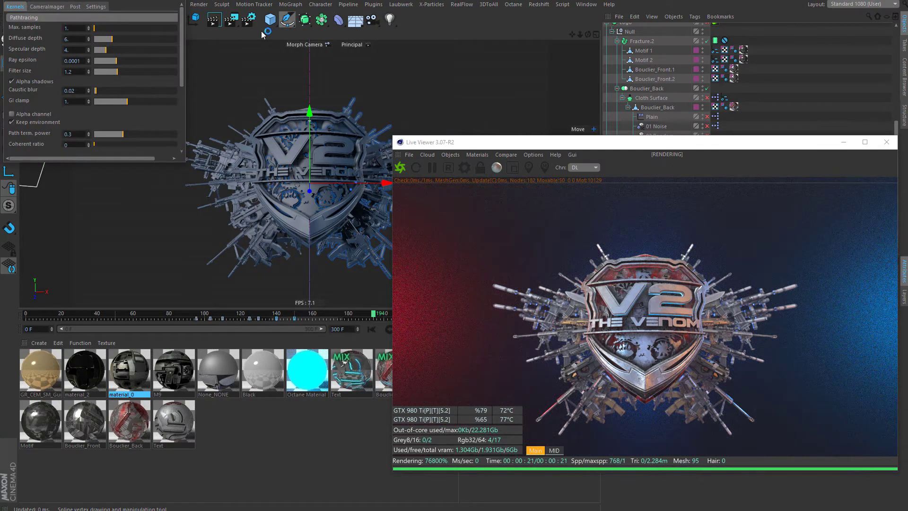
{"action": "key", "text": "ctrl+b"}
{"action": "left_click", "coordinate": [89, 81]}
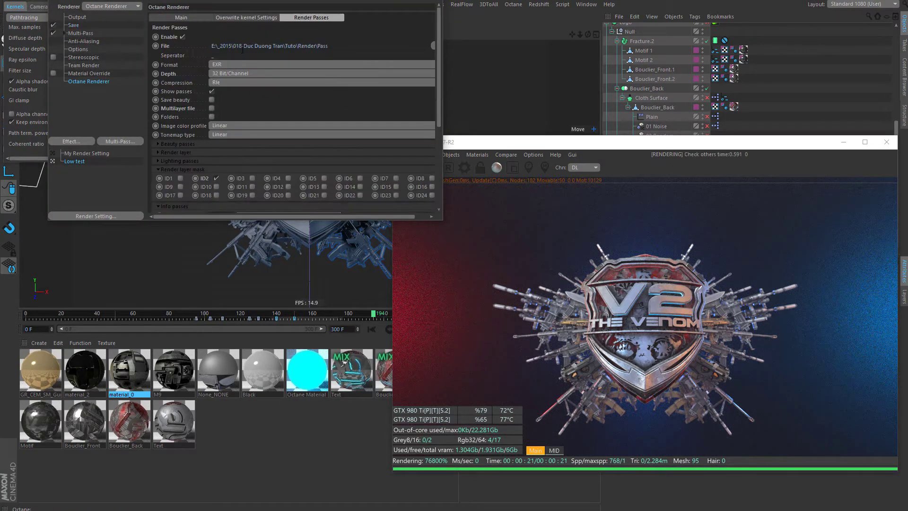
{"action": "left_click", "coordinate": [253, 18]}
{"action": "left_click", "coordinate": [182, 37]}
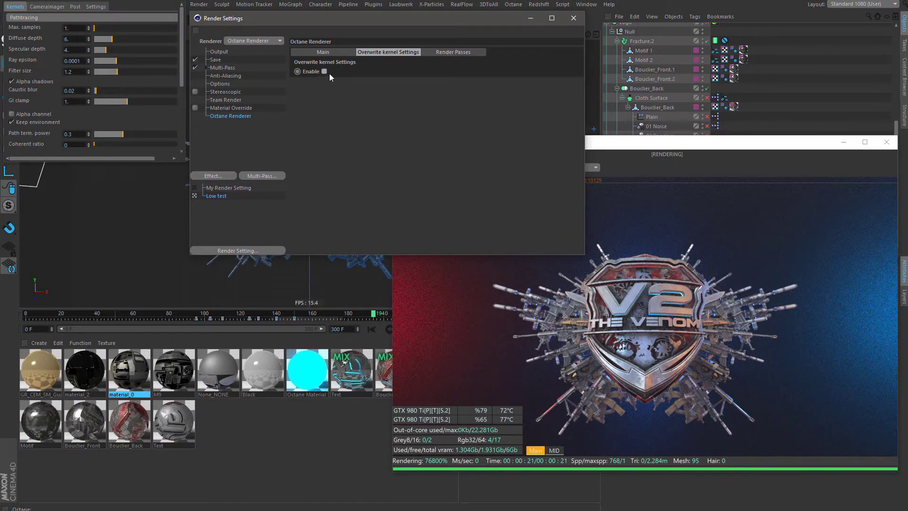
{"action": "left_click", "coordinate": [68, 33]}
{"action": "left_click_drag", "start_coordinate": [94, 31], "coordinate": [119, 30]}
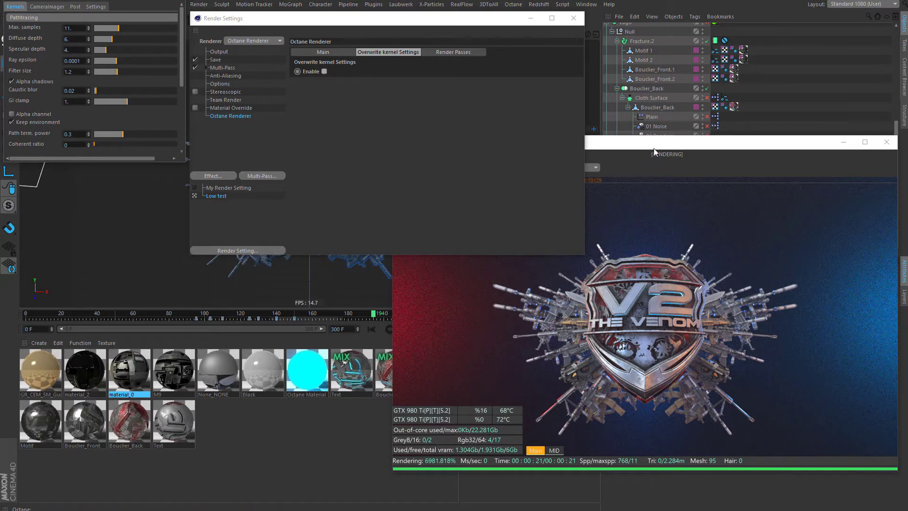
- Close the render settings, rearrange the Live Viewer and Octane settings windows, and lower the Pathtracing kernel's Max. samples to 1
{"action": "left_click_drag", "start_coordinate": [653, 147], "coordinate": [606, 151]}
{"action": "left_click", "coordinate": [573, 18]}
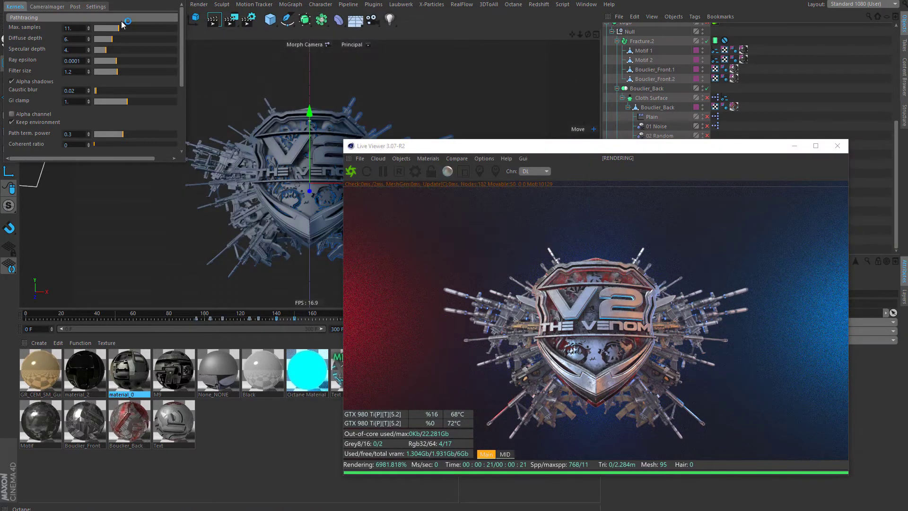
{"action": "left_click_drag", "start_coordinate": [112, 1], "coordinate": [158, 43]}
{"action": "left_click_drag", "start_coordinate": [166, 87], "coordinate": [155, 96]}
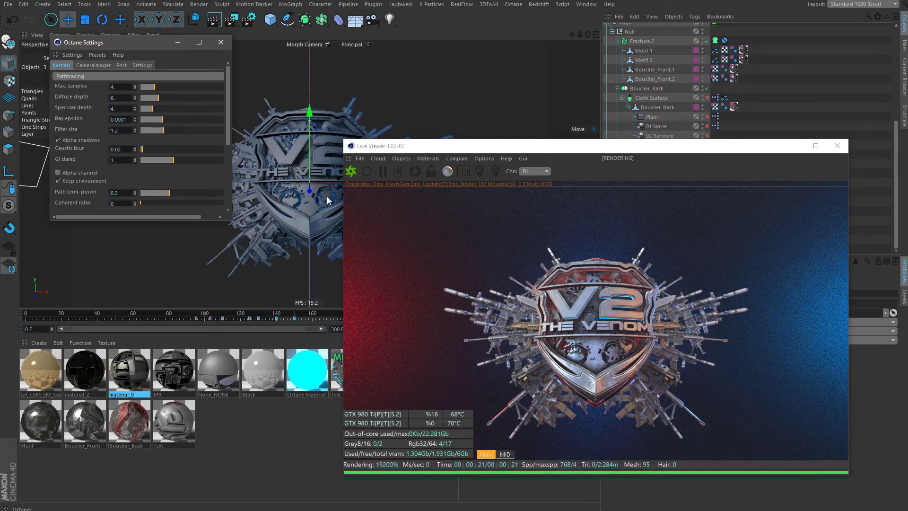
- Switch the Octane kernel to Directlighting with GI mode GI_NONE and Max. samples set to 1
{"action": "left_click", "coordinate": [84, 76]}
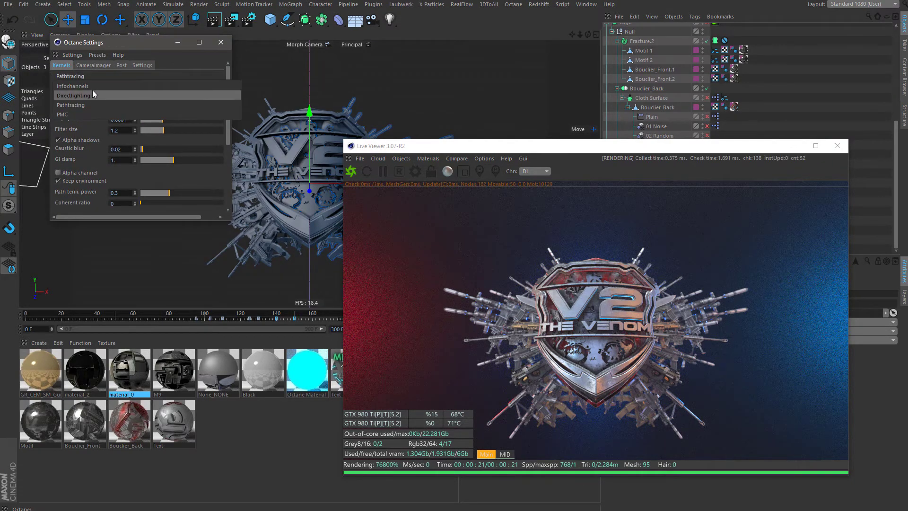
{"action": "left_click", "coordinate": [94, 93]}
{"action": "left_click", "coordinate": [114, 97]}
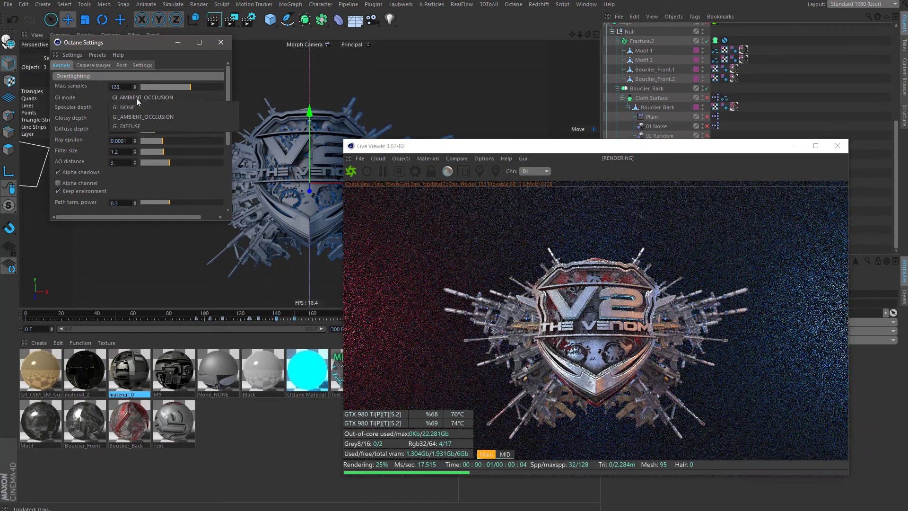
{"action": "left_click", "coordinate": [137, 98]}
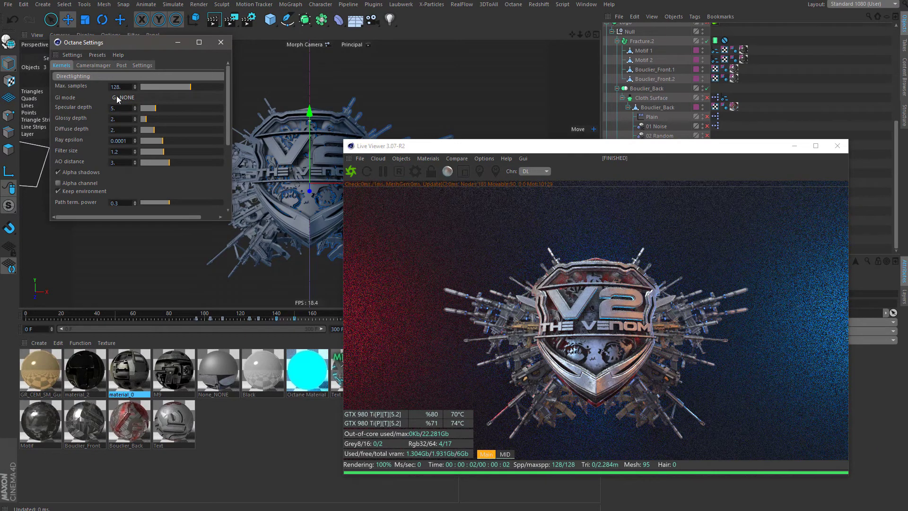
{"action": "left_click_drag", "start_coordinate": [150, 86], "coordinate": [110, 95]}
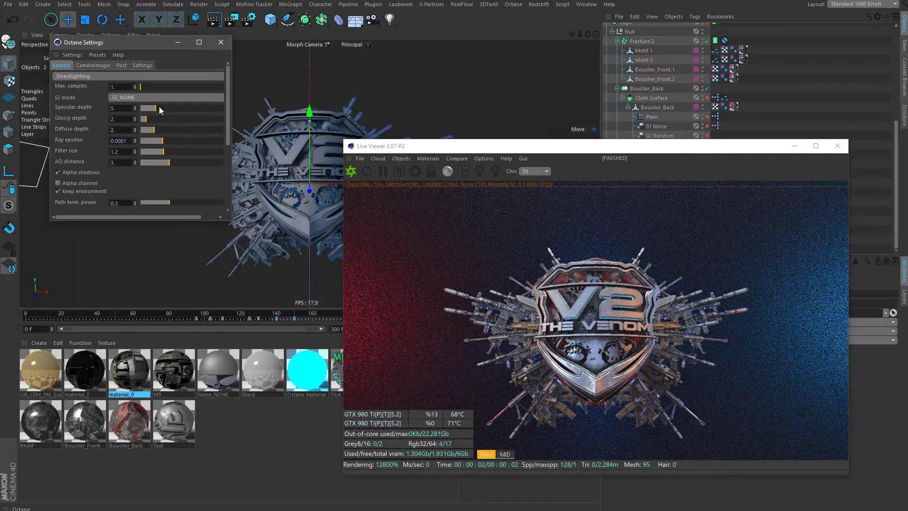
- Set the kernel's Specular depth, Glossy depth and AO distance to 0 and Diffuse depth to 1, and preview the material ID pass
{"action": "left_click_drag", "start_coordinate": [157, 108], "coordinate": [100, 124]}
{"action": "left_click_drag", "start_coordinate": [154, 130], "coordinate": [83, 134]}
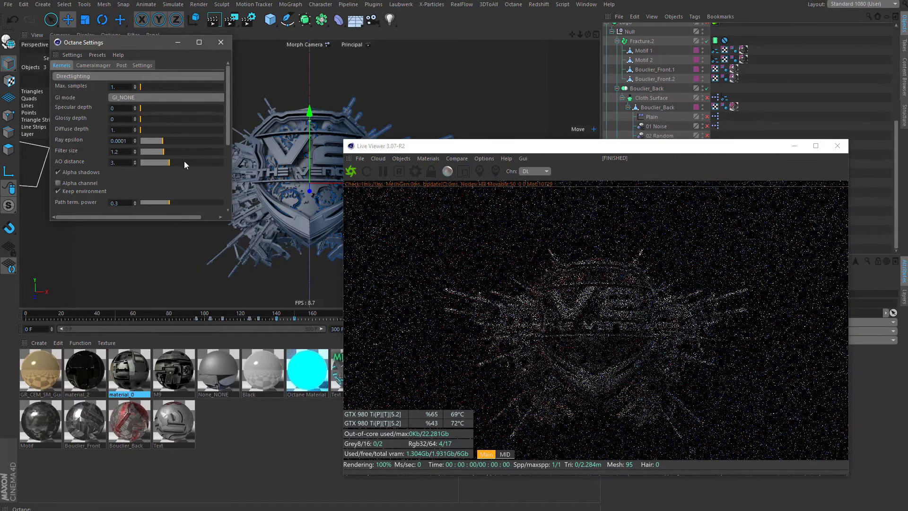
{"action": "scroll", "coordinate": [136, 182], "scroll_direction": "down", "scroll_amount": 3}
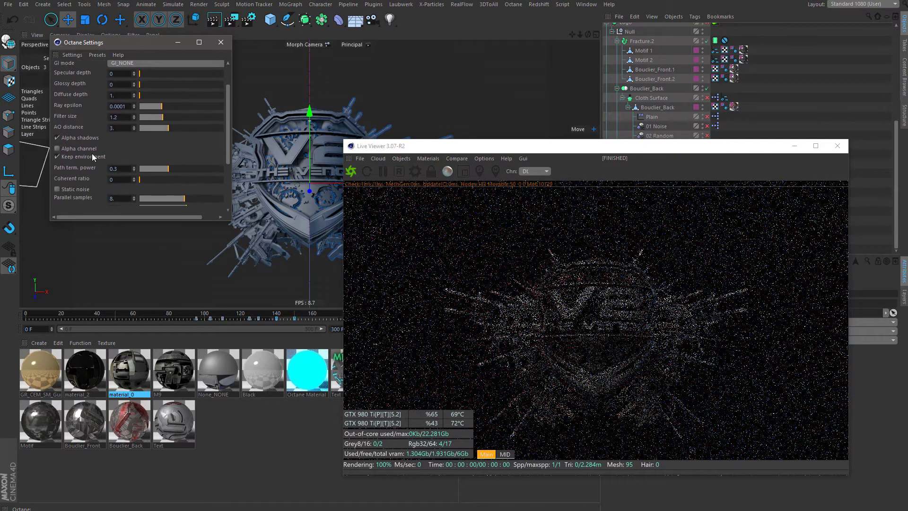
{"action": "left_click_drag", "start_coordinate": [183, 159], "coordinate": [284, 255]}
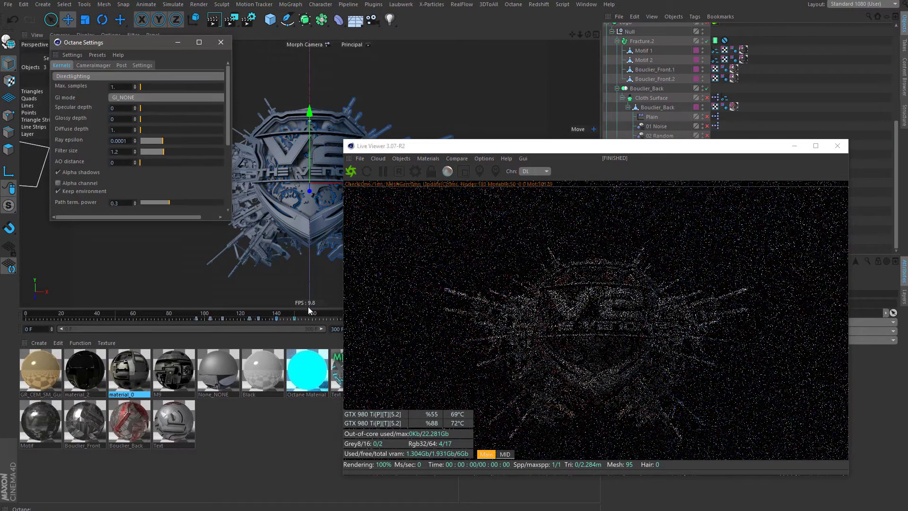
{"action": "left_click", "coordinate": [504, 454]}
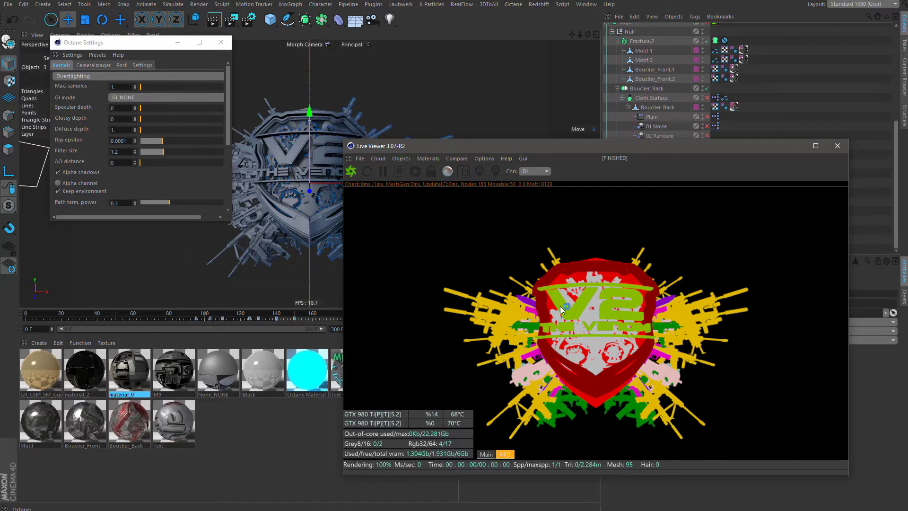
- Open the Octane Renderer's Render Passes settings and locate Max samples in the Info passes section
{"action": "left_click", "coordinate": [248, 19]}
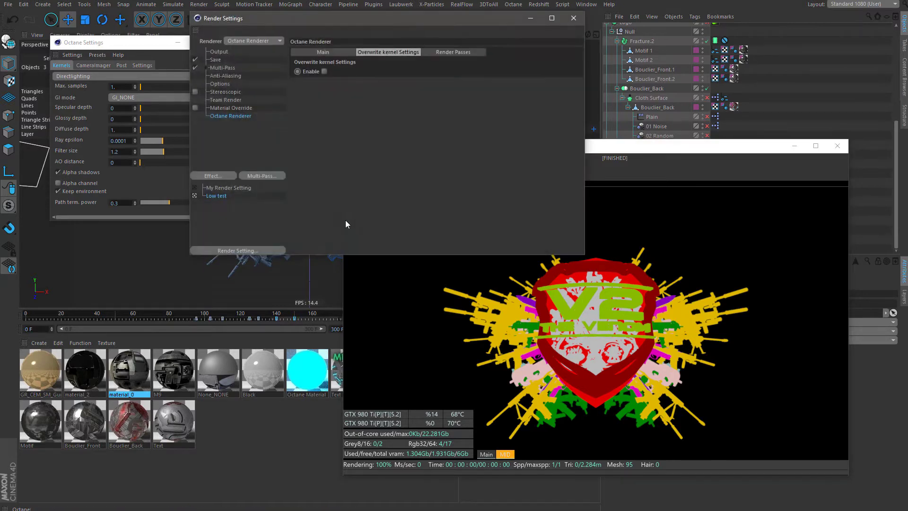
{"action": "left_click", "coordinate": [451, 53]}
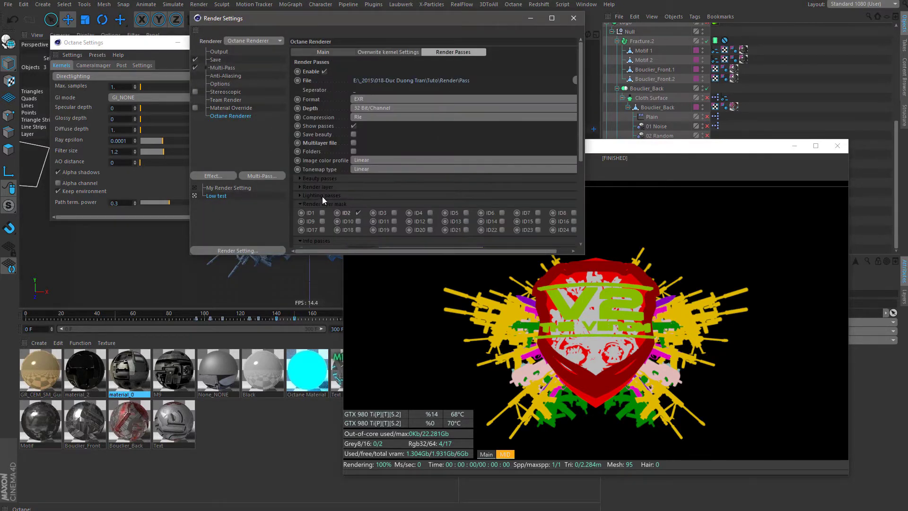
{"action": "scroll", "coordinate": [395, 158], "scroll_direction": "down", "scroll_amount": 5}
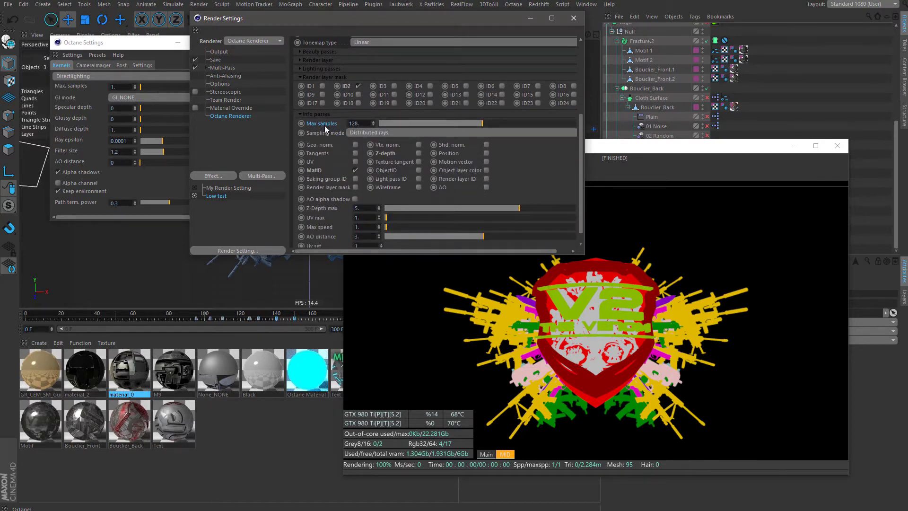
{"action": "left_click_drag", "start_coordinate": [360, 123], "coordinate": [332, 128]}
{"action": "scroll", "coordinate": [313, 102], "scroll_direction": "up", "scroll_amount": 1}
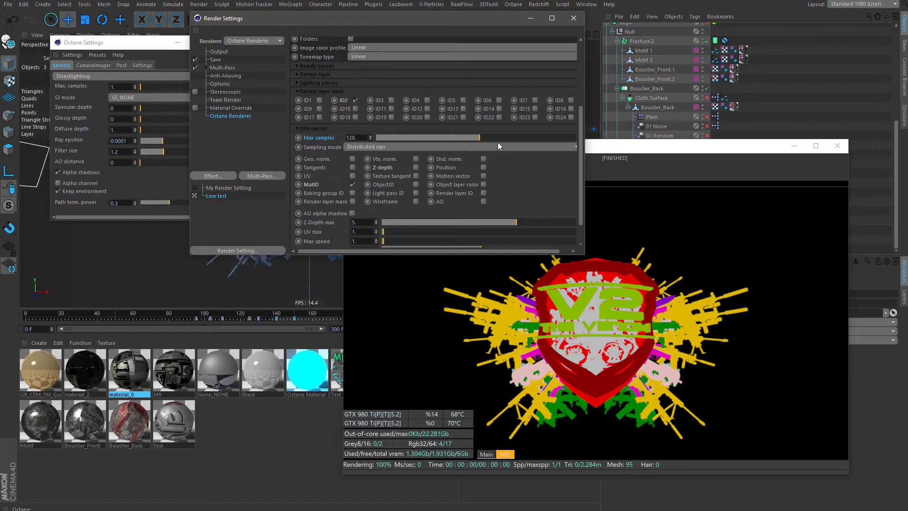
- Test the Info passes' Max samples at 3393 and at 1, comparing the Main pass with the material ID pass and checking frame 179
{"action": "left_click_drag", "start_coordinate": [415, 137], "coordinate": [548, 137]}
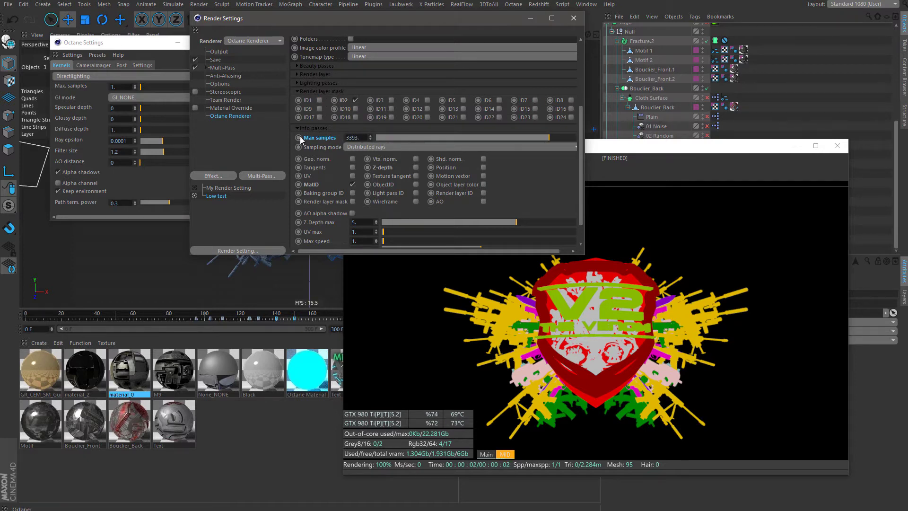
{"action": "scroll", "coordinate": [570, 77], "scroll_direction": "down", "scroll_amount": 3}
{"action": "scroll", "coordinate": [515, 138], "scroll_direction": "up", "scroll_amount": 6}
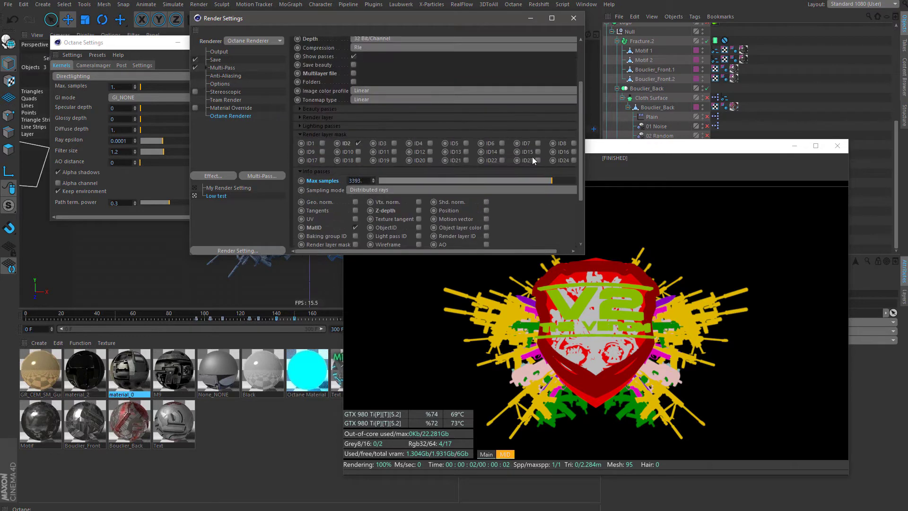
{"action": "left_click", "coordinate": [494, 452]}
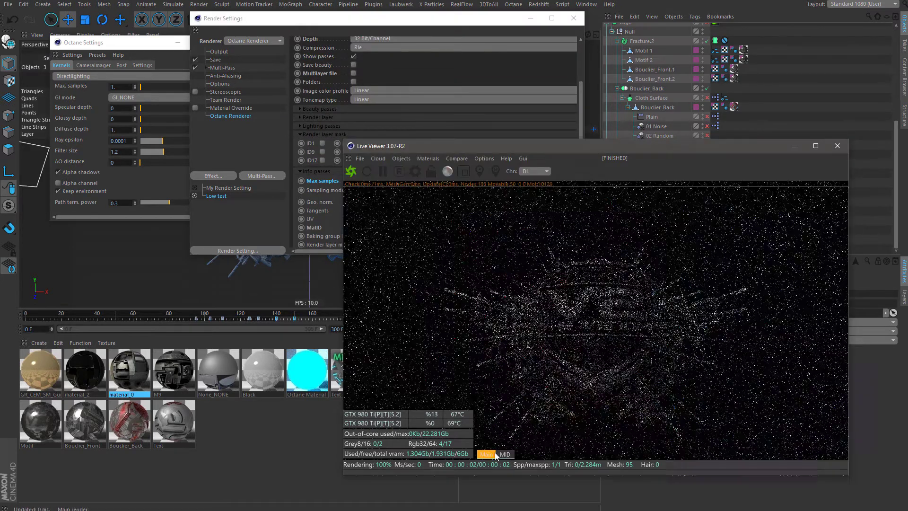
{"action": "left_click_drag", "start_coordinate": [520, 146], "coordinate": [567, 148]}
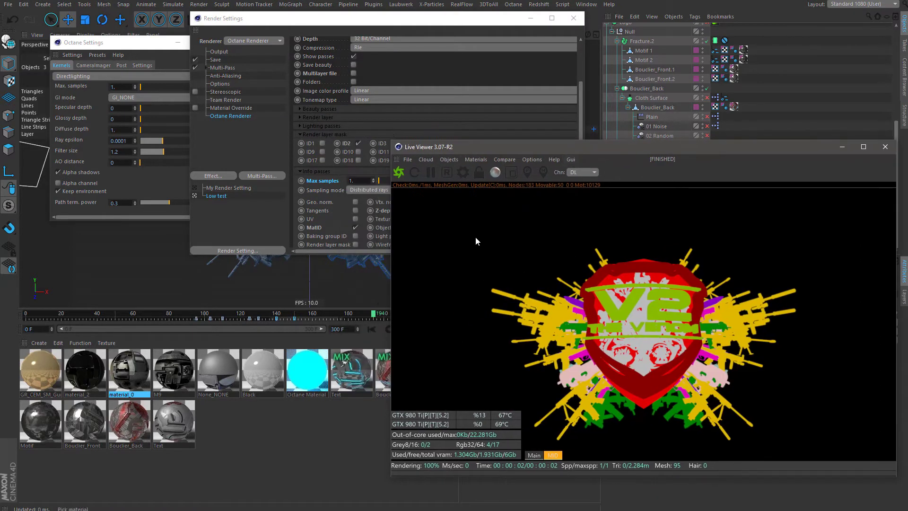
{"action": "left_click", "coordinate": [348, 315]}
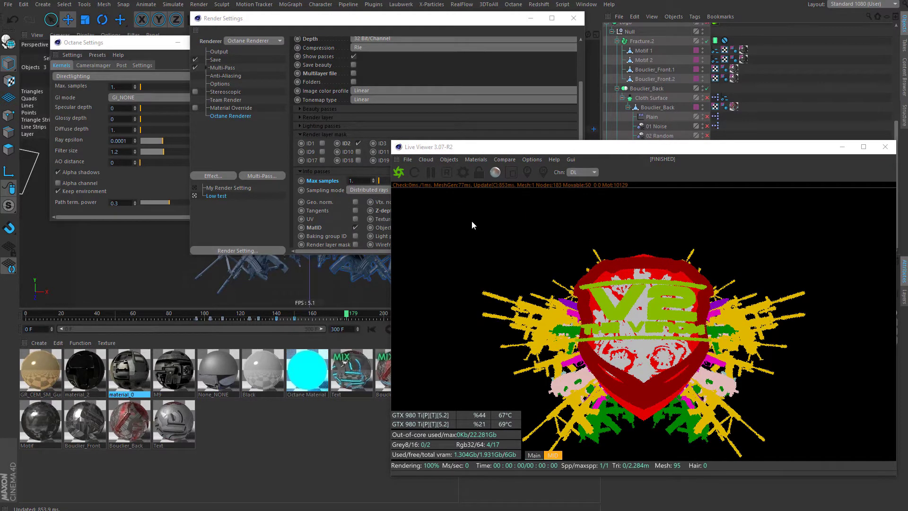
- Set the Info passes' Max samples to 128 and switch the Live Viewer to the Main pass
{"action": "left_click", "coordinate": [360, 180]}
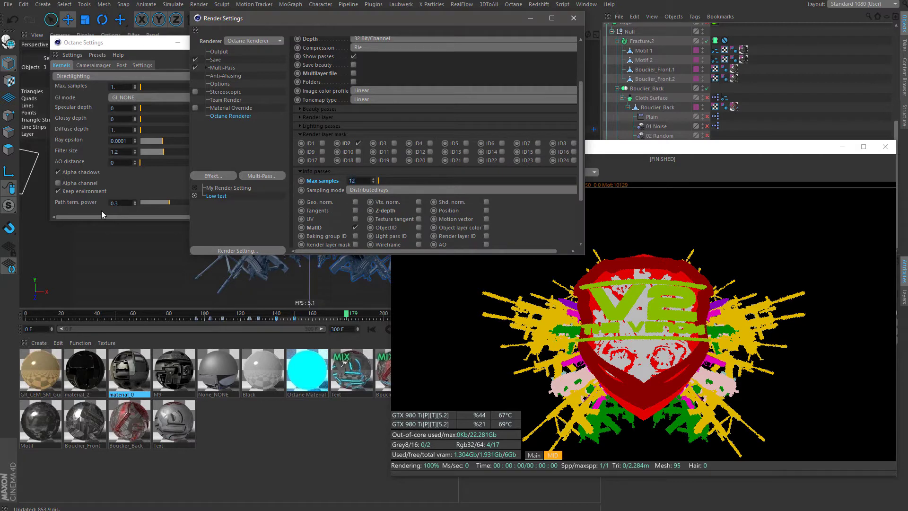
{"action": "left_click", "coordinate": [542, 225]}
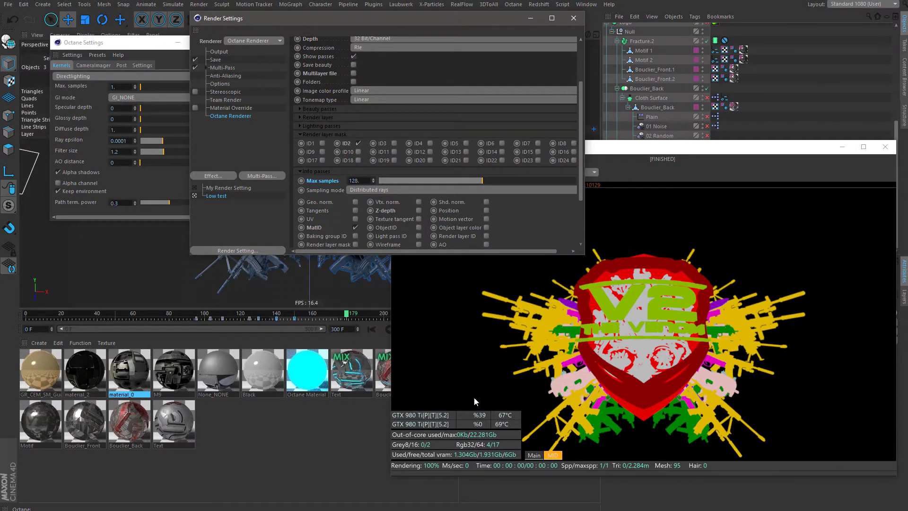
{"action": "left_click", "coordinate": [534, 454]}
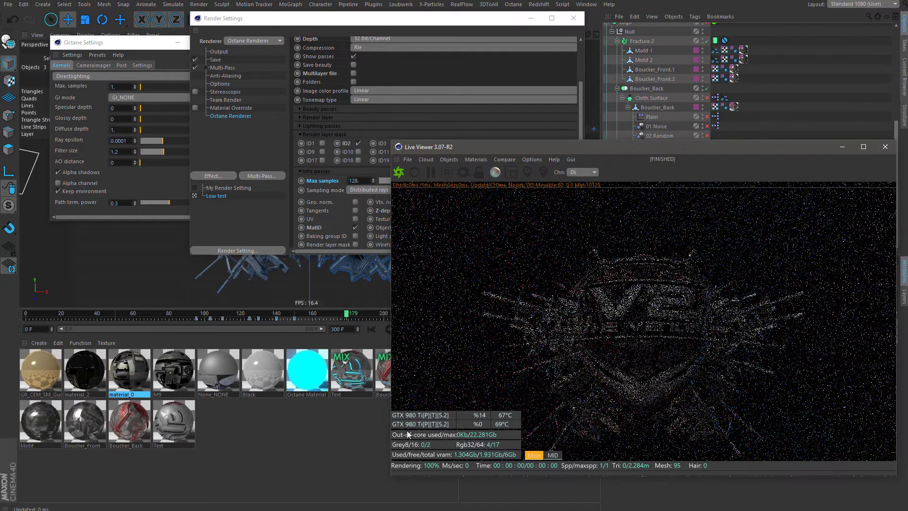
- Compare the Main and material ID passes in the Live Viewer at frame 51
{"action": "left_click", "coordinate": [118, 313]}
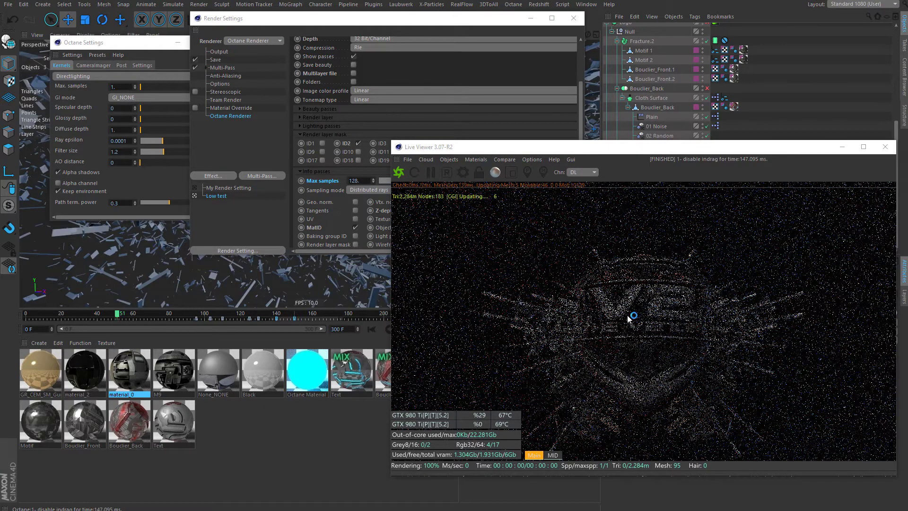
{"action": "left_click", "coordinate": [552, 455]}
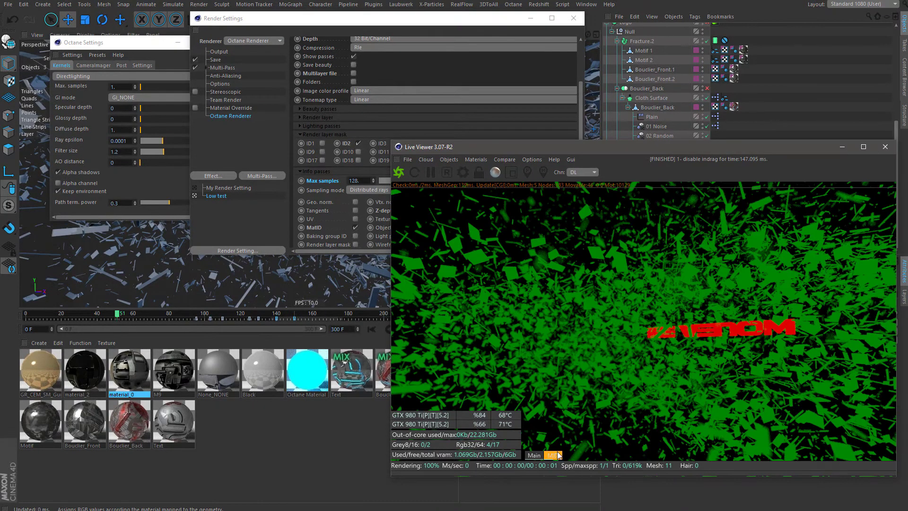
{"action": "left_click", "coordinate": [541, 455]}
{"action": "left_click", "coordinate": [551, 455]}
{"action": "left_click", "coordinate": [534, 455]}
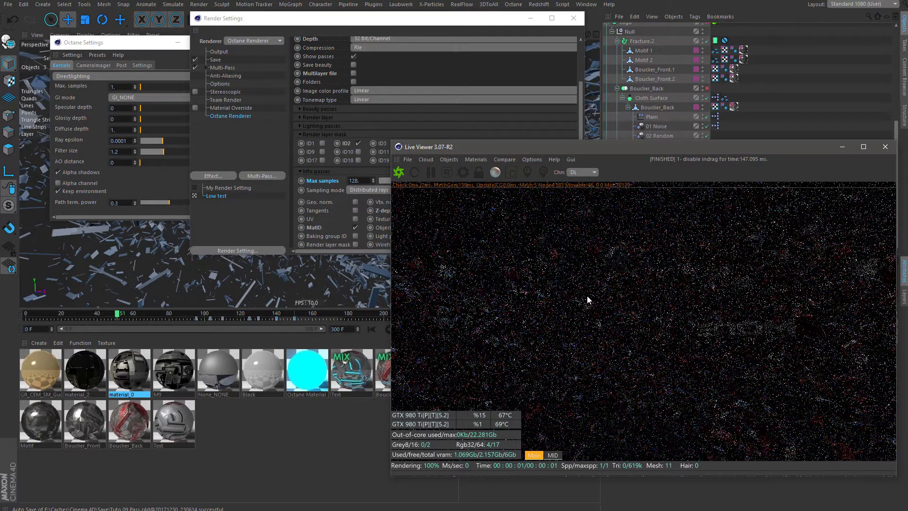
- Set the Directlighting kernel's Max. samples to 256
{"action": "left_click", "coordinate": [122, 87]}
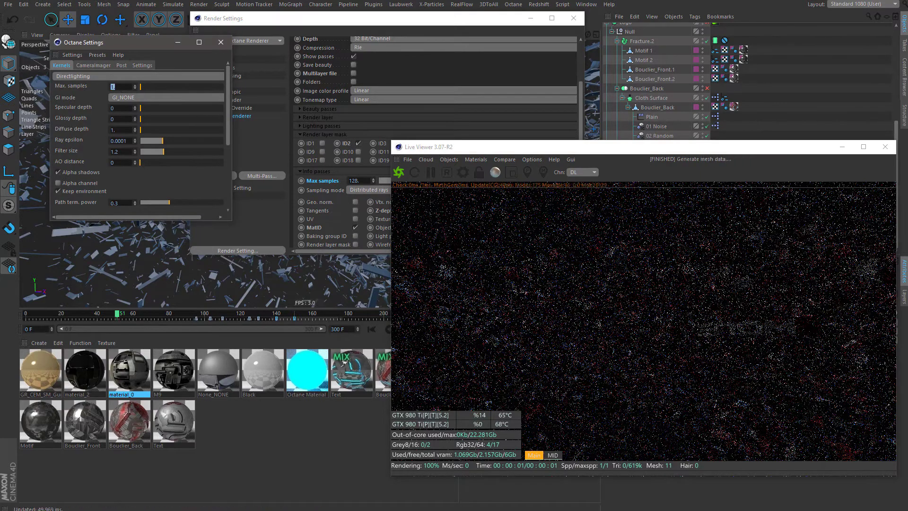
{"action": "type", "text": "256"}
{"action": "key", "text": "Return"}
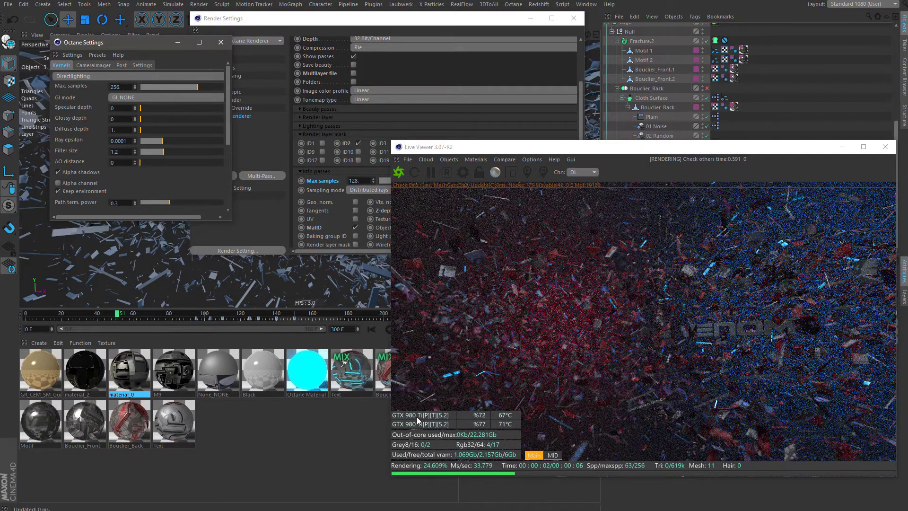
{"action": "left_click", "coordinate": [180, 232]}
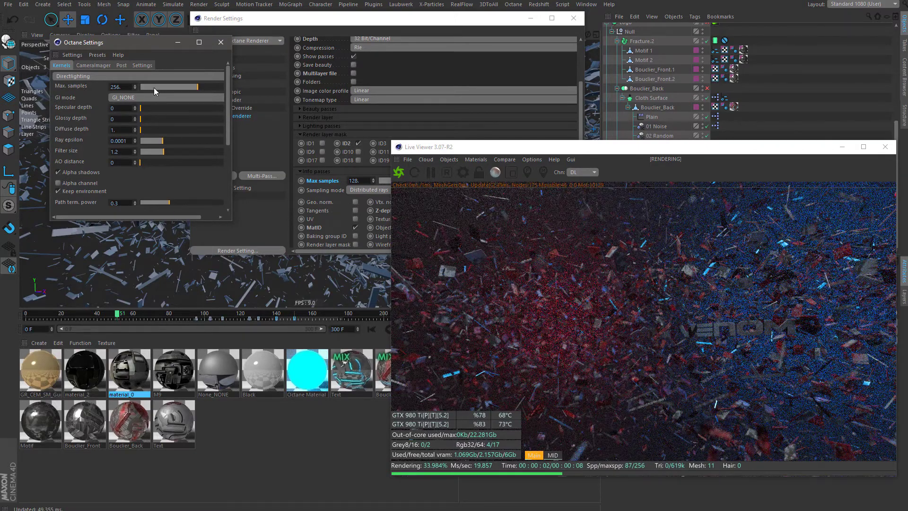
- Expand the Beauty passes section of the render passes and enable the Post pass
{"action": "left_click", "coordinate": [318, 110]}
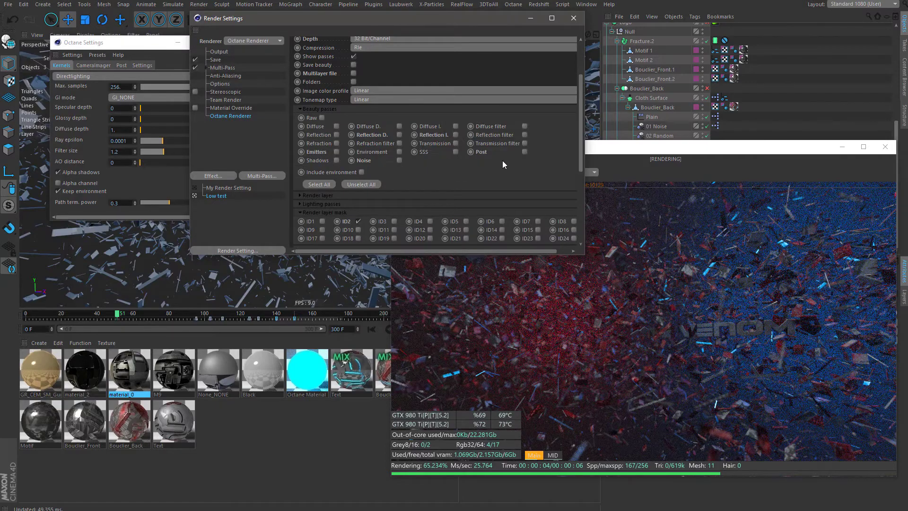
{"action": "left_click", "coordinate": [524, 151]}
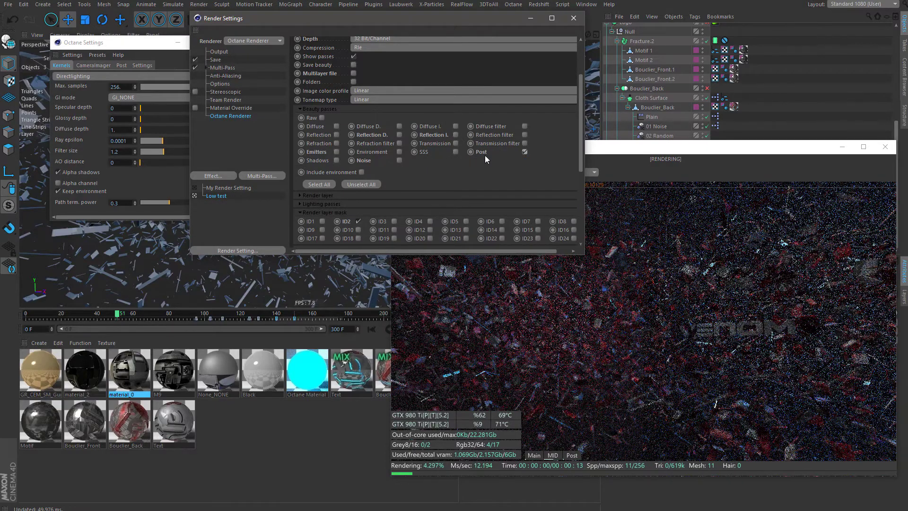
{"action": "scroll", "coordinate": [449, 111], "scroll_direction": "down", "scroll_amount": 3}
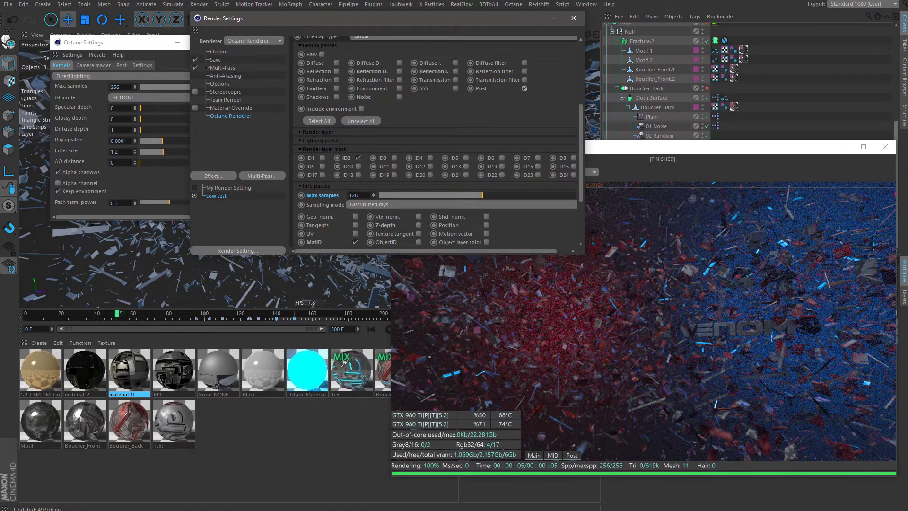
- Preview the Post pass in the Live Viewer, return to the Main pass, and show the Octane Post settings
{"action": "left_click", "coordinate": [116, 87]}
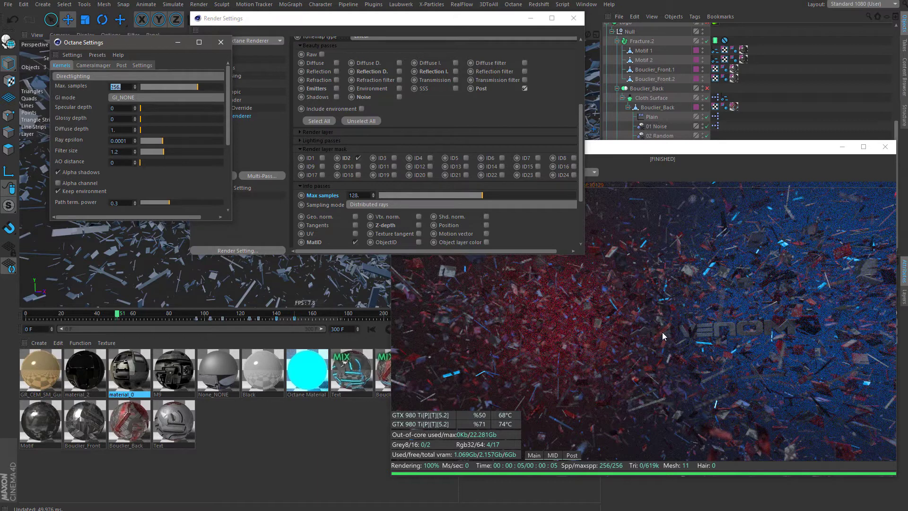
{"action": "left_click", "coordinate": [571, 454]}
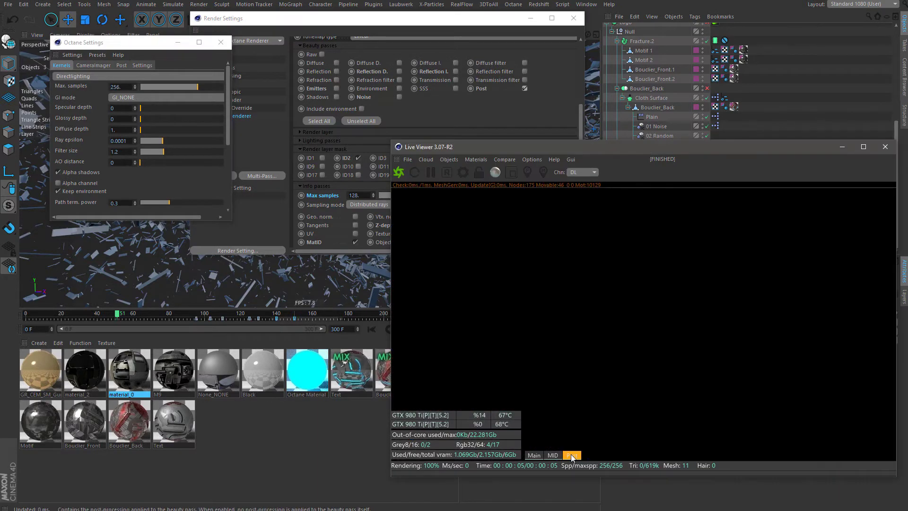
{"action": "left_click", "coordinate": [534, 454]}
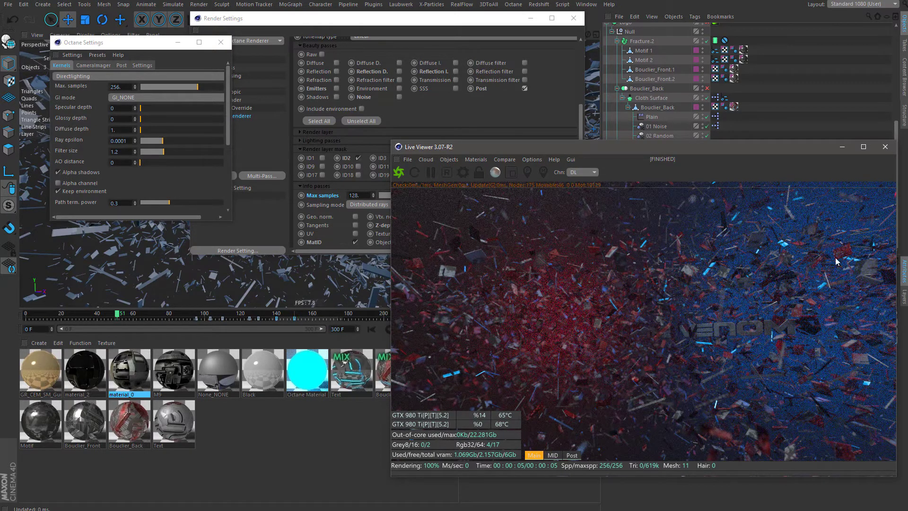
{"action": "left_click", "coordinate": [121, 65]}
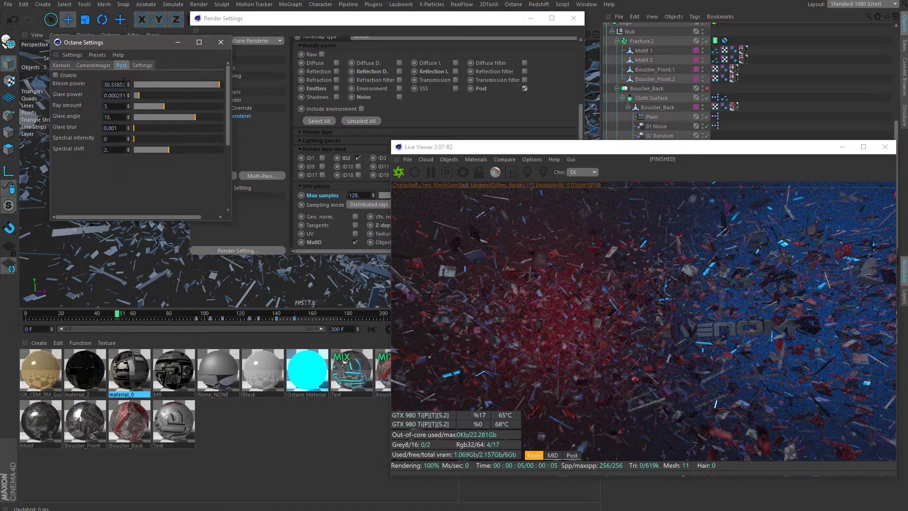
- Enable the Octane post effects and raise Bloom power to about 351 and Glare power to about 12328
{"action": "left_click", "coordinate": [56, 75]}
{"action": "left_click_drag", "start_coordinate": [224, 98], "coordinate": [239, 90]}
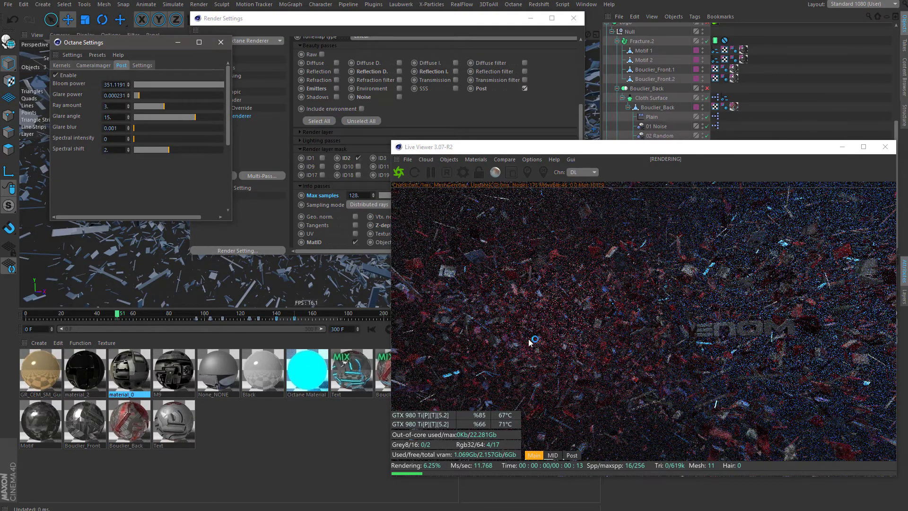
{"action": "left_click_drag", "start_coordinate": [136, 95], "coordinate": [260, 97]}
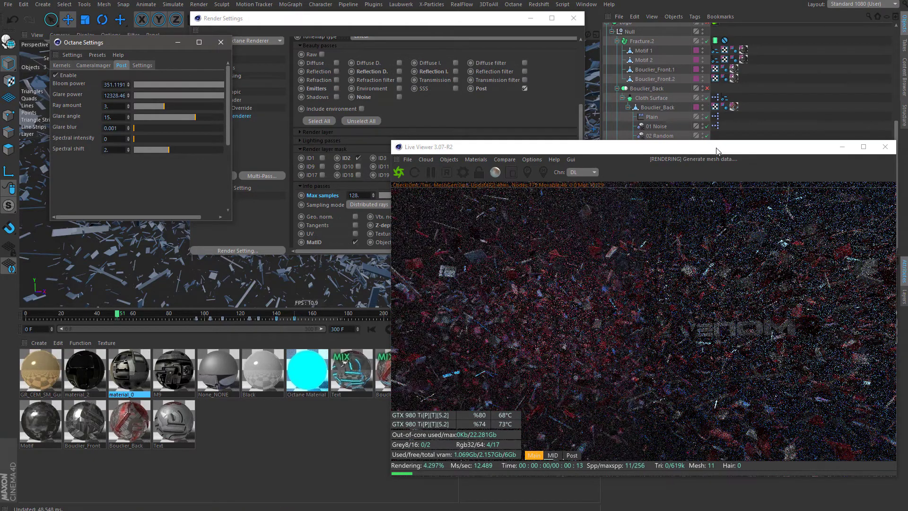
- Show the Post processing settings of the Morph Camera's Octane camera tag
{"action": "left_click_drag", "start_coordinate": [716, 147], "coordinate": [348, 152]}
{"action": "scroll", "coordinate": [752, 184], "scroll_direction": "up", "scroll_amount": 6}
{"action": "left_click", "coordinate": [714, 103]}
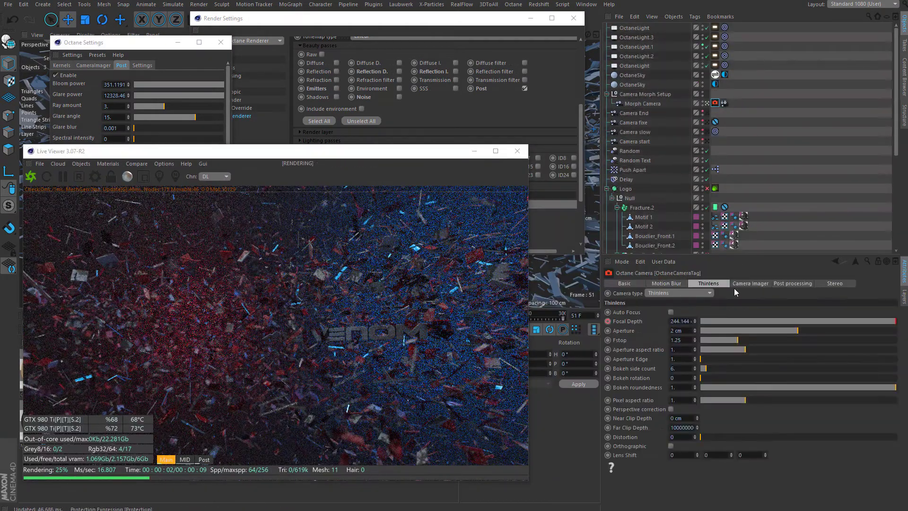
{"action": "left_click", "coordinate": [750, 283]}
{"action": "left_click", "coordinate": [793, 283]}
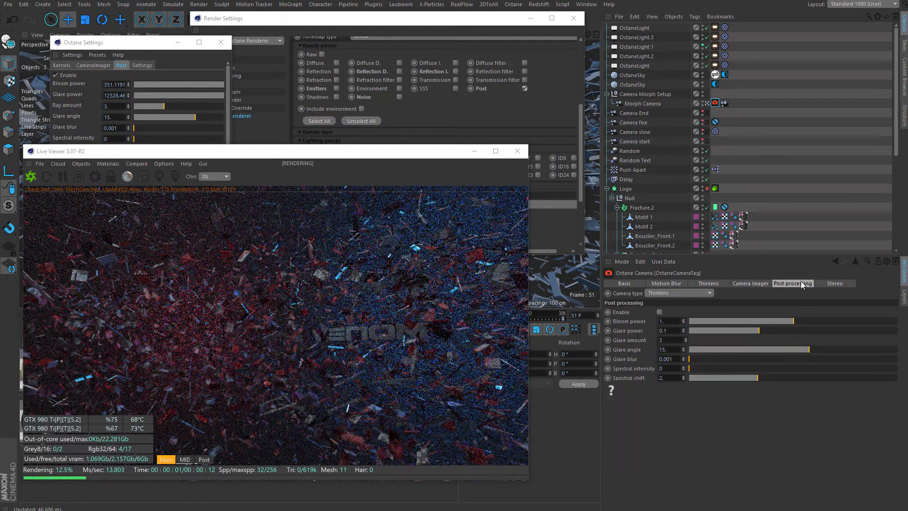
- Display the Post pass in the Live Viewer and lower Bloom power to about 4.64
{"action": "left_click_drag", "start_coordinate": [446, 151], "coordinate": [883, 187]}
{"action": "left_click", "coordinate": [573, 213]}
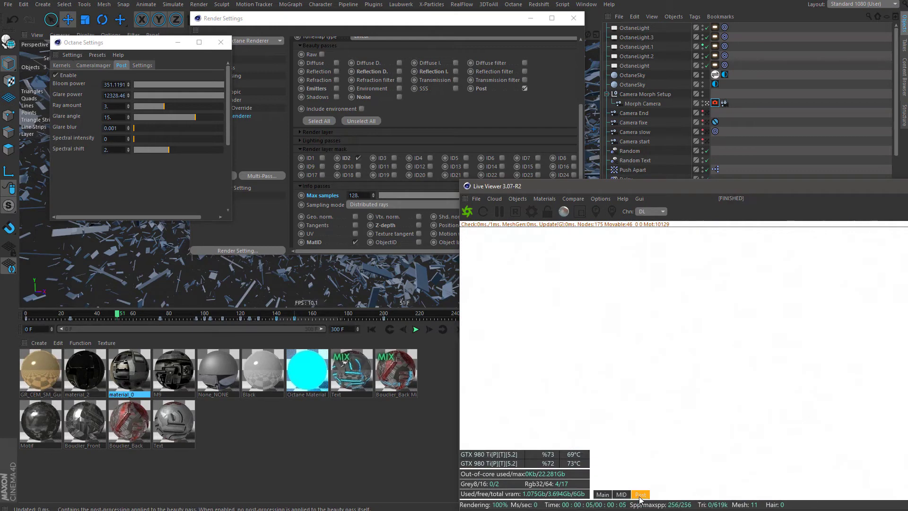
{"action": "left_click", "coordinate": [205, 85]}
{"action": "left_click_drag", "start_coordinate": [193, 100], "coordinate": [182, 97]}
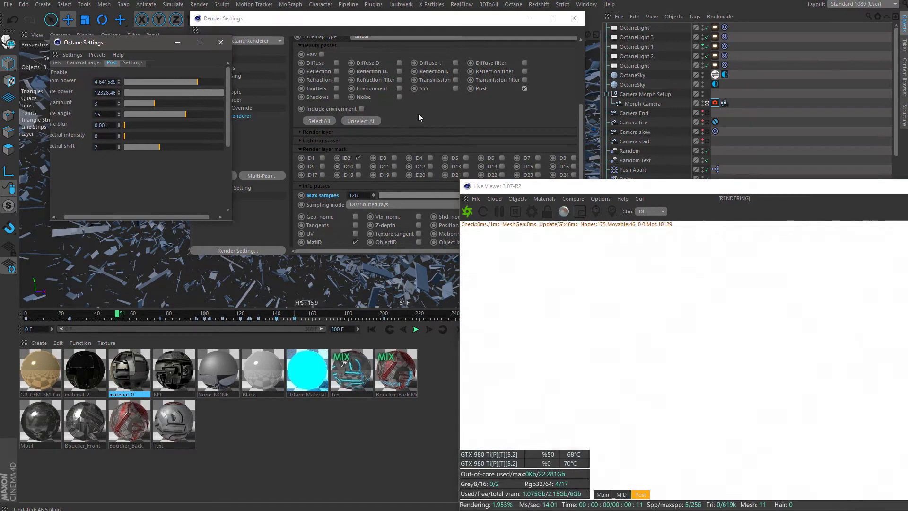
- Disable the render passes in the Octane Renderer settings
{"action": "left_click_drag", "start_coordinate": [418, 113], "coordinate": [417, 191]}
{"action": "left_click_drag", "start_coordinate": [414, 154], "coordinate": [414, 162]}
{"action": "scroll", "coordinate": [414, 162], "scroll_direction": "up", "scroll_amount": 3}
{"action": "left_click", "coordinate": [324, 71]}
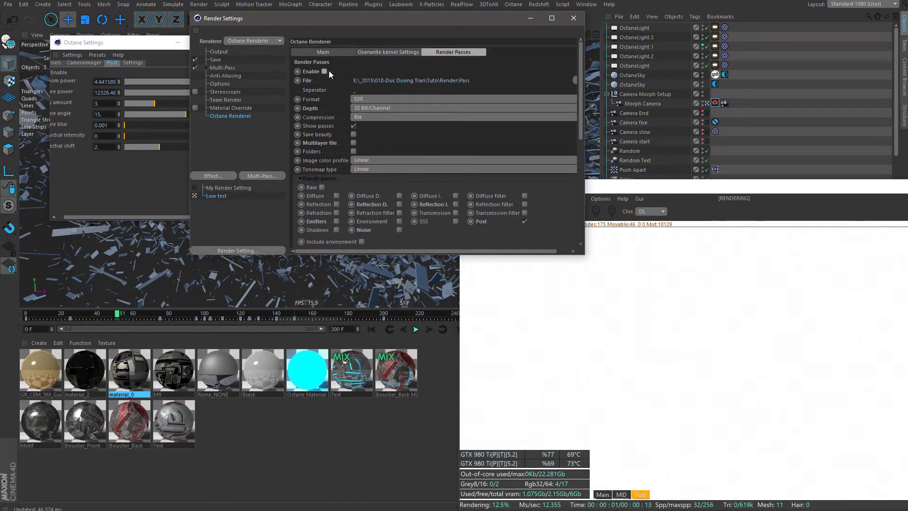
- Set the Octane post effect's Glare power to about 0.0014 and Bloom power to about 351
{"action": "left_click", "coordinate": [176, 85]}
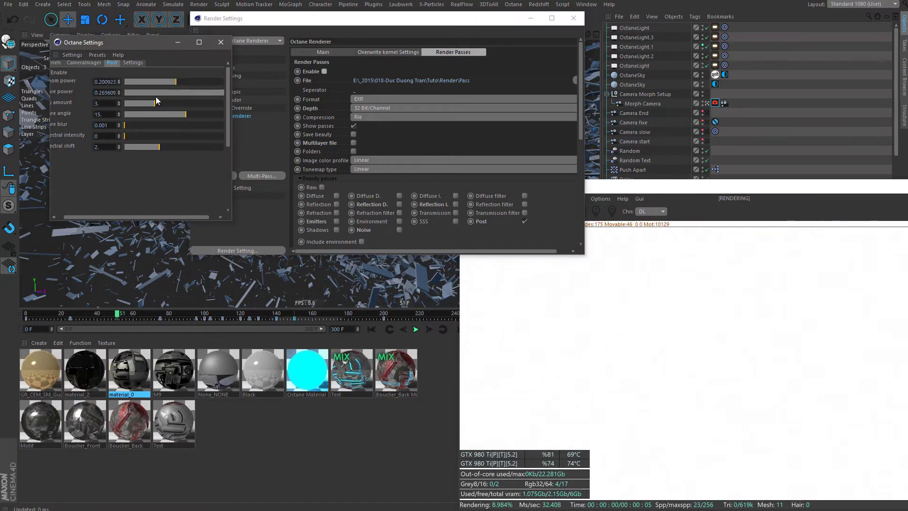
{"action": "left_click", "coordinate": [142, 94]}
{"action": "left_click", "coordinate": [212, 83]}
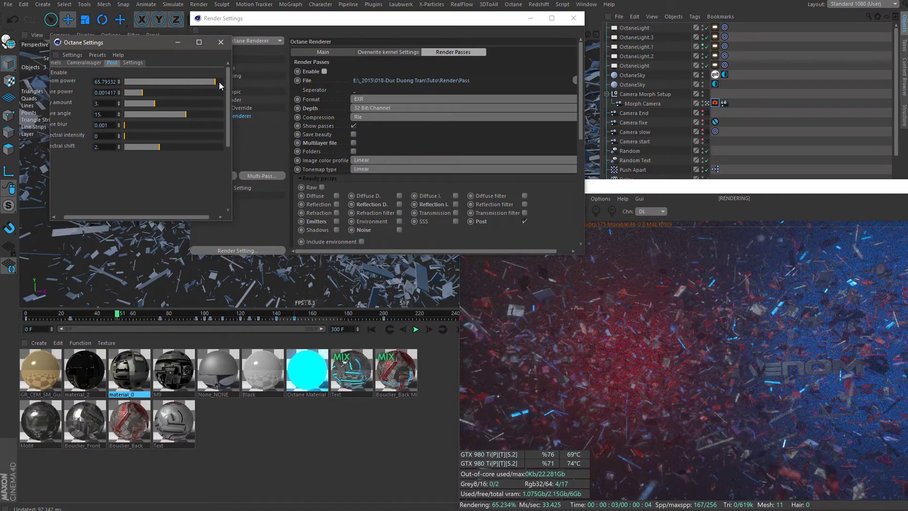
{"action": "left_click_drag", "start_coordinate": [220, 85], "coordinate": [228, 83]}
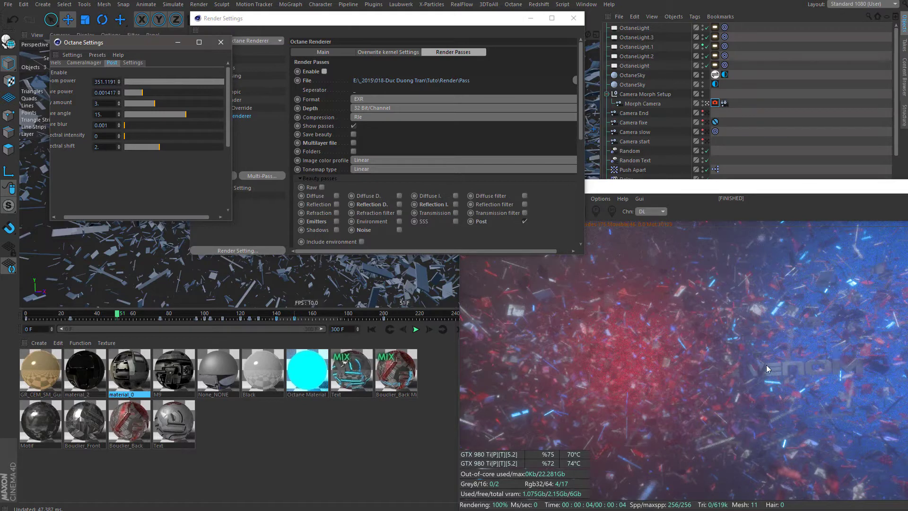
- Enable the render passes and display the Post pass in the Live Viewer
{"action": "left_click", "coordinate": [319, 71]}
{"action": "left_click", "coordinate": [321, 71]}
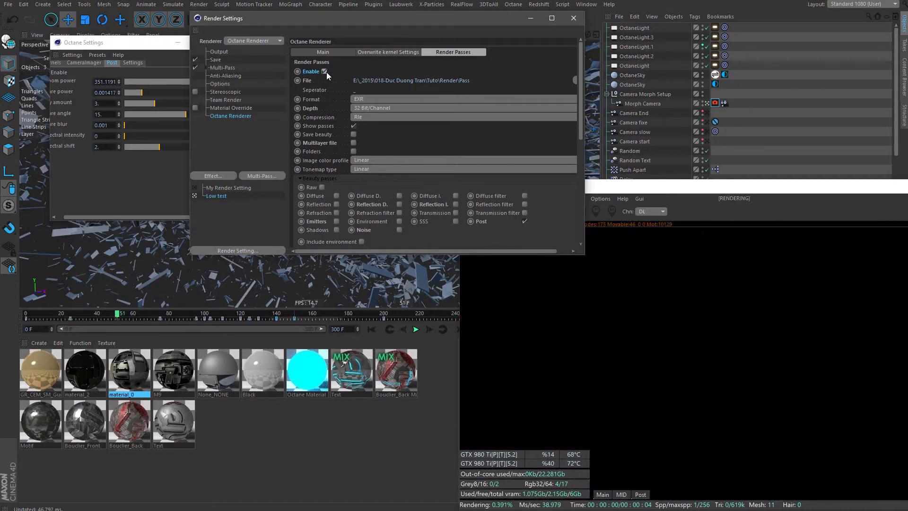
{"action": "left_click", "coordinate": [640, 494]}
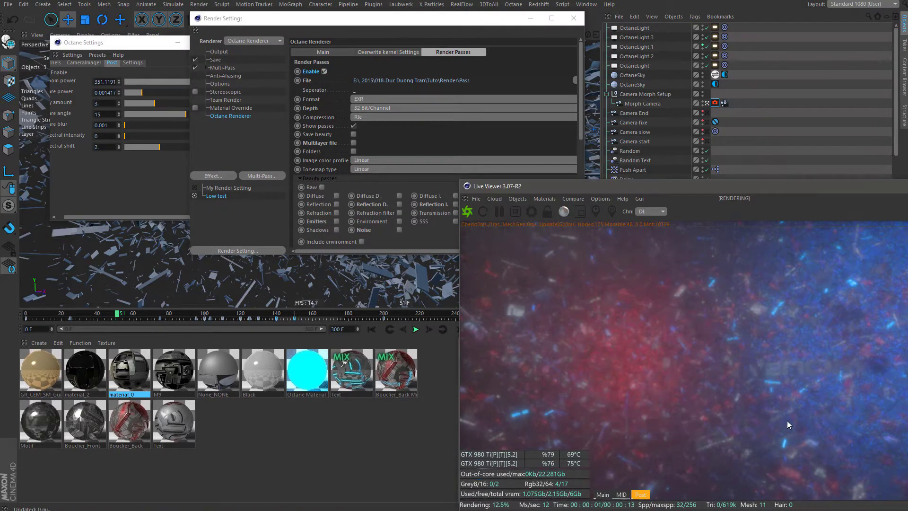
{"action": "left_click", "coordinate": [772, 371]}
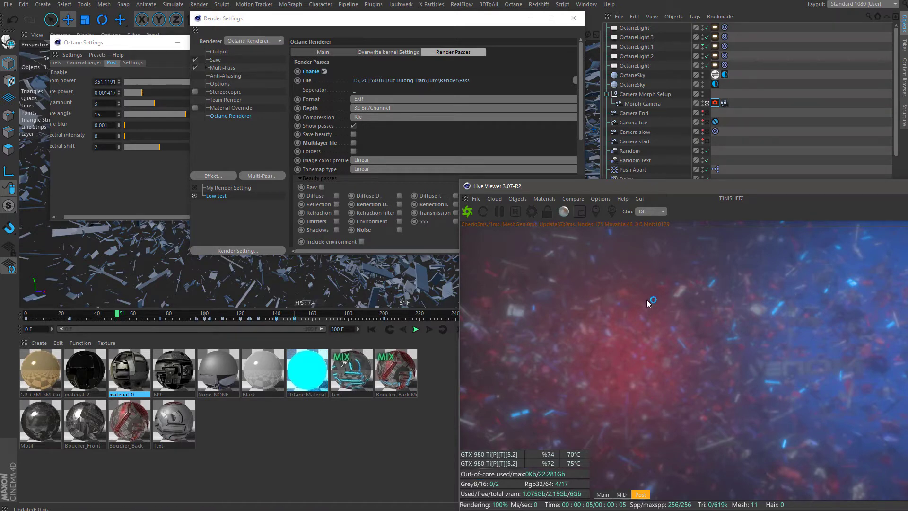
- Widen the Octane Settings window and reposition it to uncover all the Post parameters
{"action": "left_click_drag", "start_coordinate": [50, 181], "coordinate": [7, 179]}
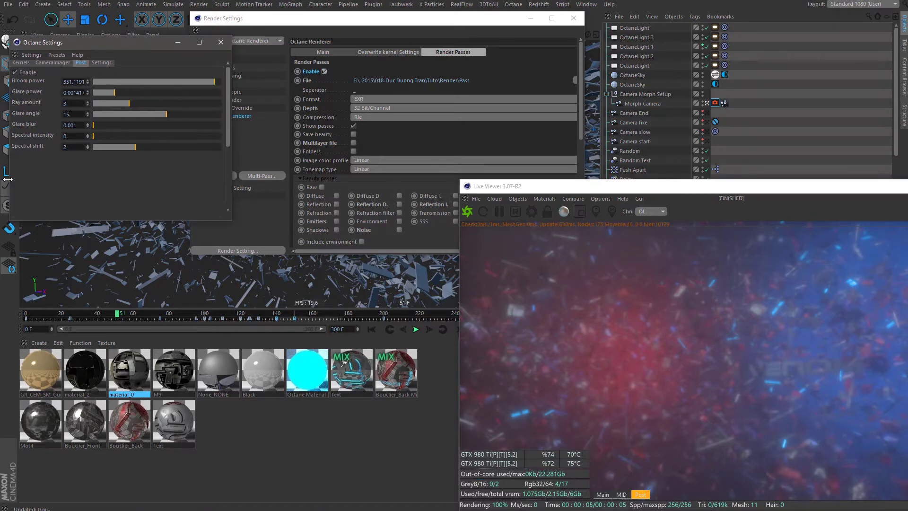
{"action": "left_click_drag", "start_coordinate": [93, 42], "coordinate": [132, 59]}
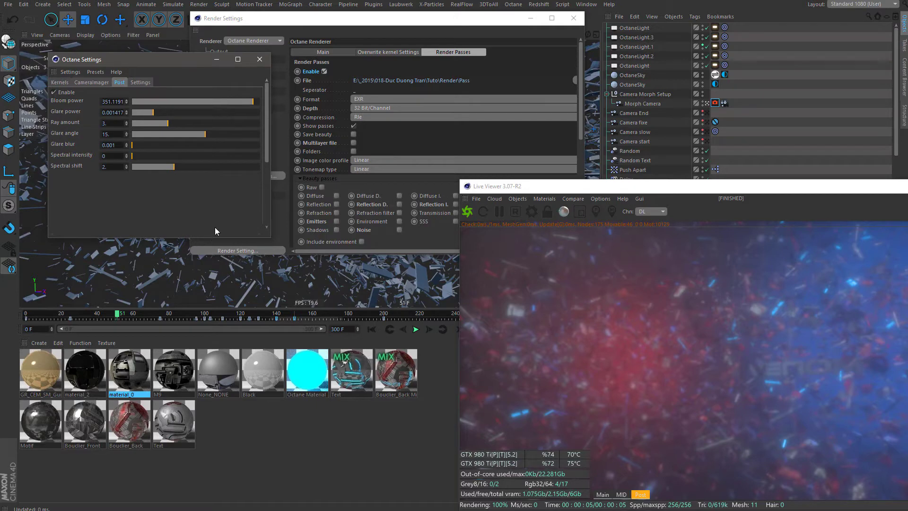
- Examine the node graph of the first gold material, GR_CEM_SM_Gun_1ST, in the Octane Node Editor and close it
{"action": "left_click", "coordinate": [307, 375]}
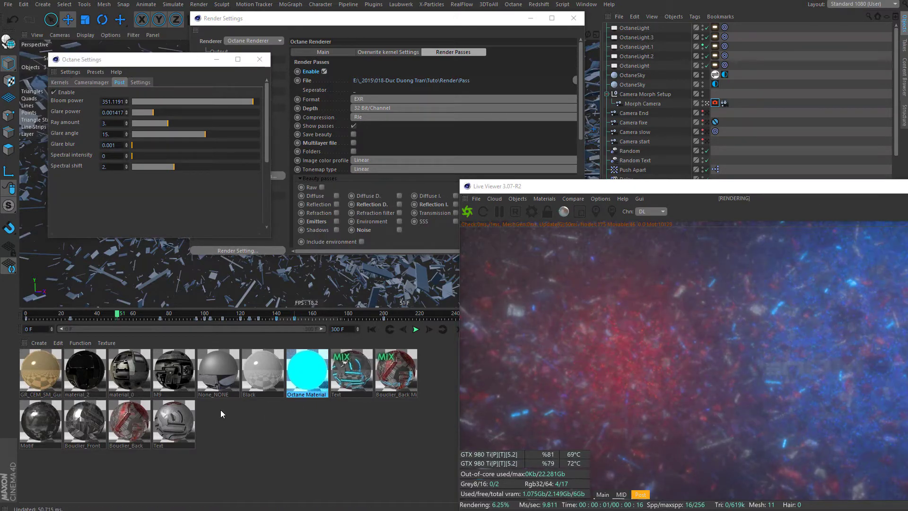
{"action": "double_click", "coordinate": [41, 373]}
{"action": "left_click", "coordinate": [174, 149]}
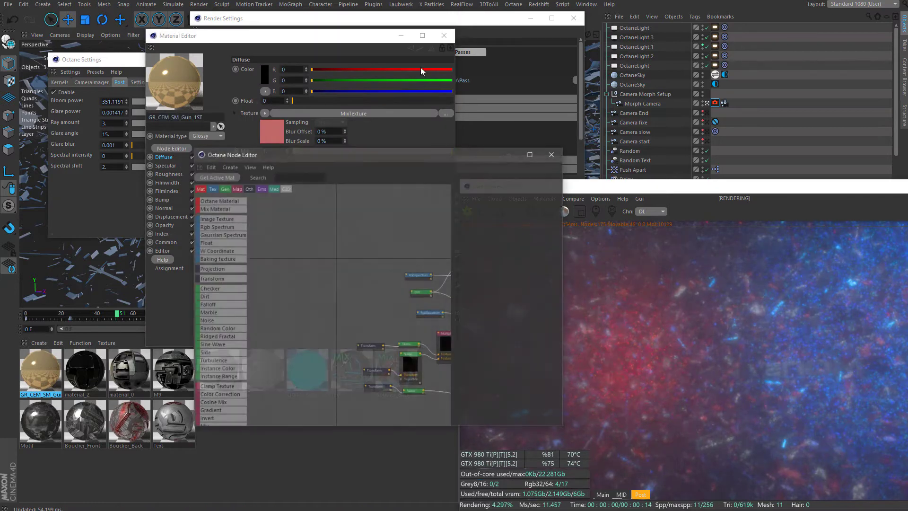
{"action": "left_click", "coordinate": [444, 36]}
{"action": "left_click_drag", "start_coordinate": [474, 160], "coordinate": [440, 118]}
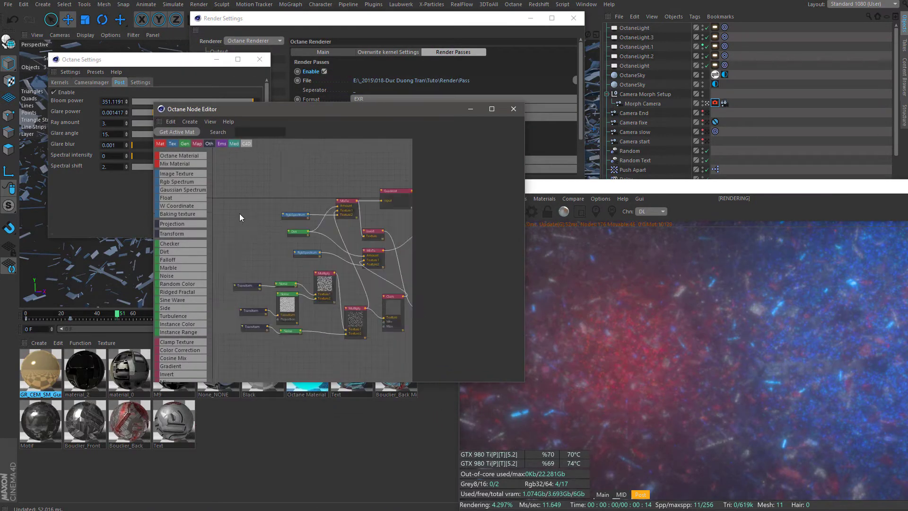
{"action": "middle_click_drag", "start_coordinate": [239, 214], "coordinate": [247, 218]}
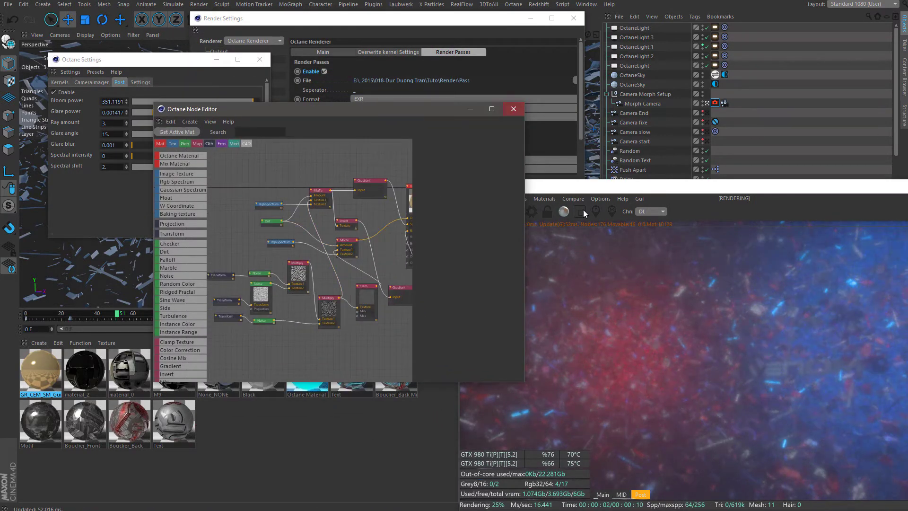
{"action": "left_click", "coordinate": [514, 109]}
- Place the two Mix materials at the end of the material list and select all the other materials
{"action": "left_click_drag", "start_coordinate": [350, 374], "coordinate": [277, 431]}
{"action": "left_click_drag", "start_coordinate": [435, 377], "coordinate": [40, 382]}
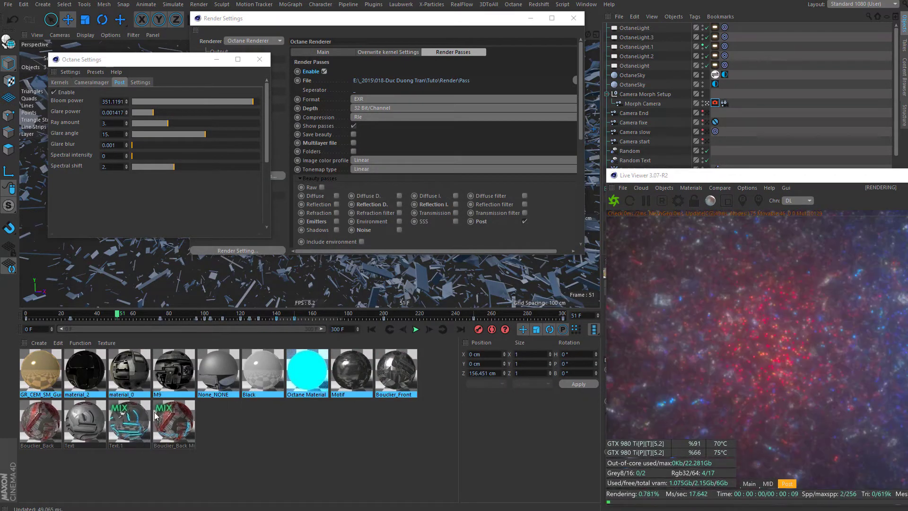
{"action": "left_click", "coordinate": [85, 419], "text": "ctrl"}
{"action": "left_click", "coordinate": [53, 424], "text": "ctrl"}
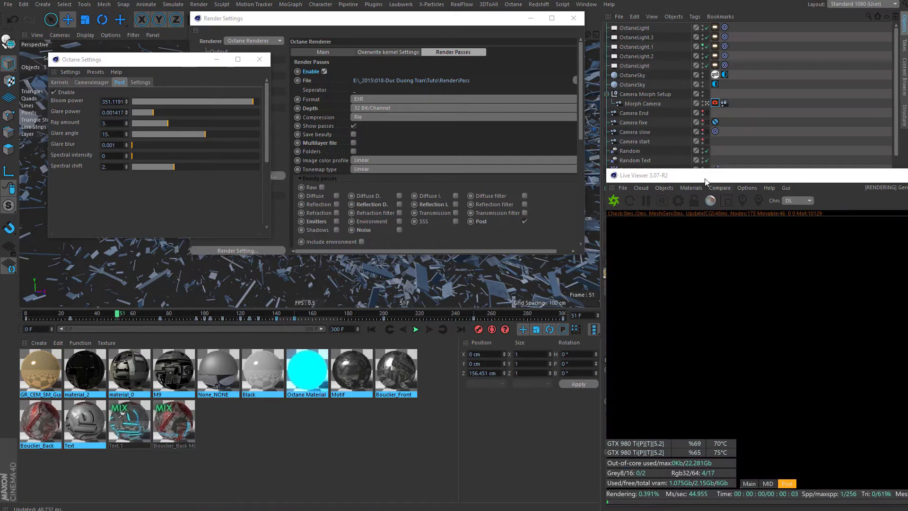
{"action": "left_click_drag", "start_coordinate": [705, 181], "coordinate": [92, 9]}
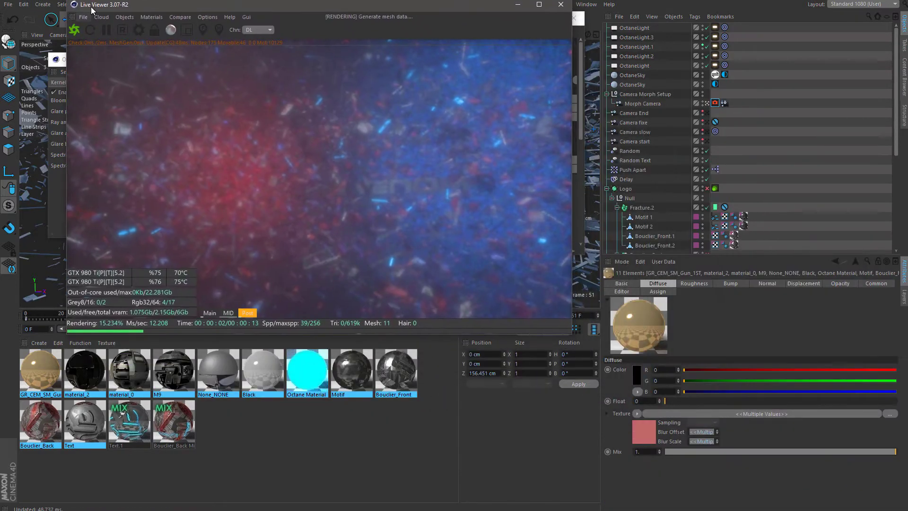
- Change the Material type of all the selected materials to Diffuse
{"action": "left_click", "coordinate": [618, 282]}
{"action": "left_click", "coordinate": [660, 390]}
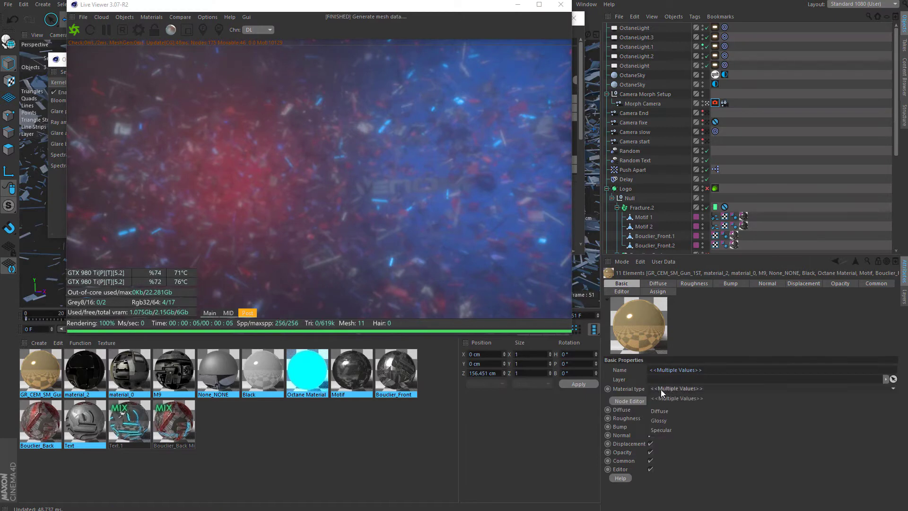
{"action": "left_click", "coordinate": [665, 410]}
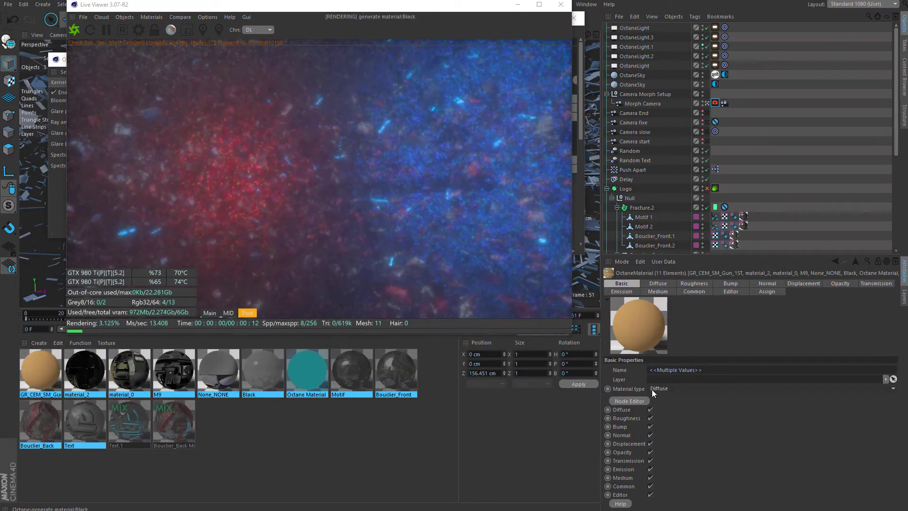
- Clear the Diffuse channel's texture on all the selected materials
{"action": "left_click", "coordinate": [655, 285]}
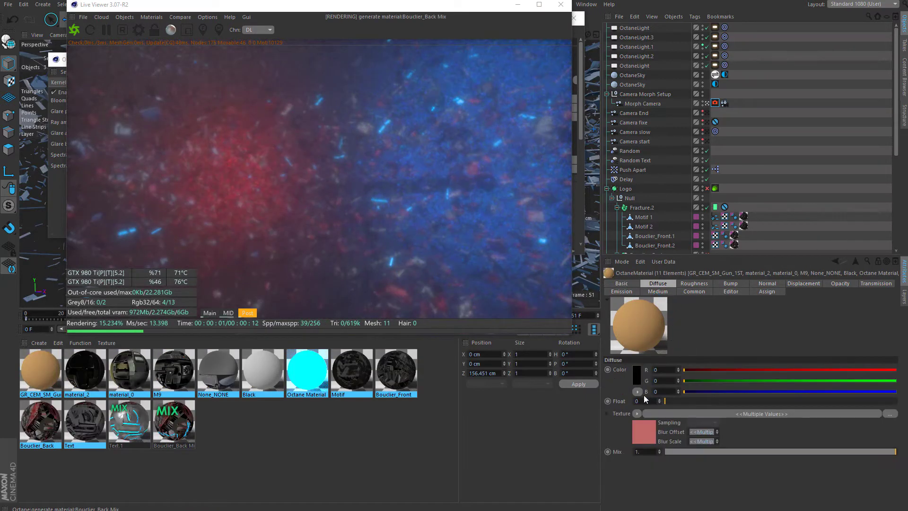
{"action": "left_click", "coordinate": [638, 412]}
{"action": "left_click", "coordinate": [648, 419]}
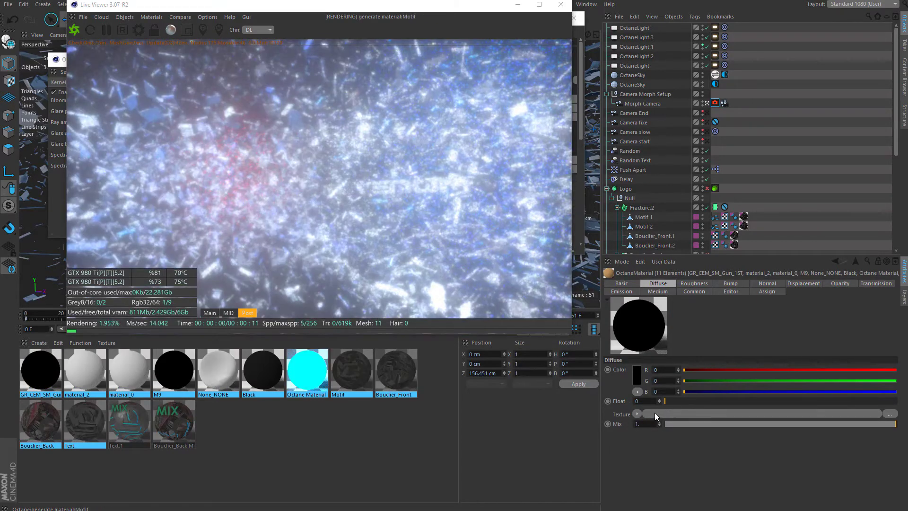
{"action": "left_click", "coordinate": [636, 373]}
{"action": "left_click", "coordinate": [621, 405]}
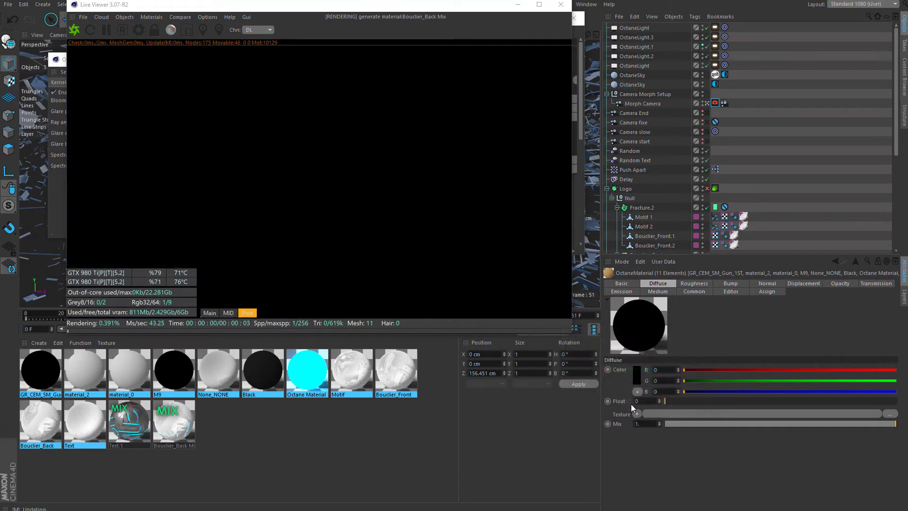
- Clear the Roughness texture on the selected materials and set the Roughness Float to 0
{"action": "left_click", "coordinate": [693, 283]}
{"action": "left_click", "coordinate": [636, 414]}
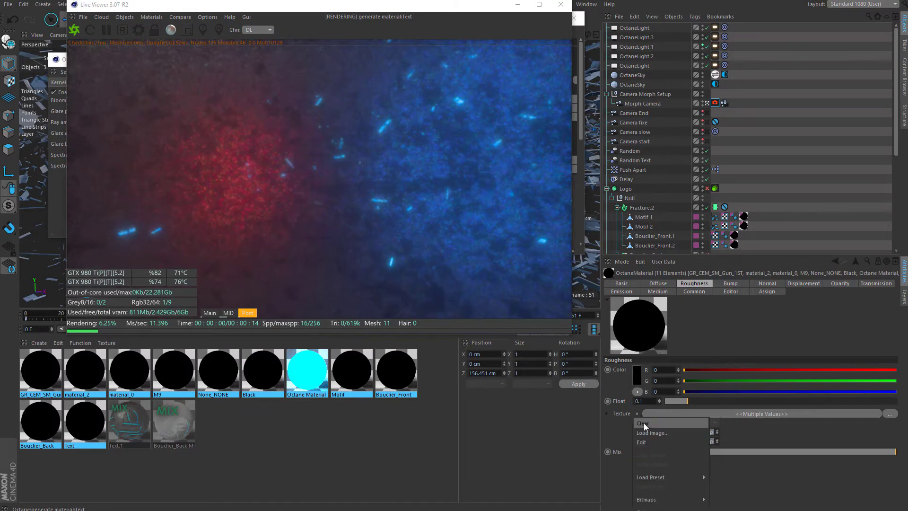
{"action": "left_click", "coordinate": [643, 422]}
{"action": "left_click", "coordinate": [670, 401]}
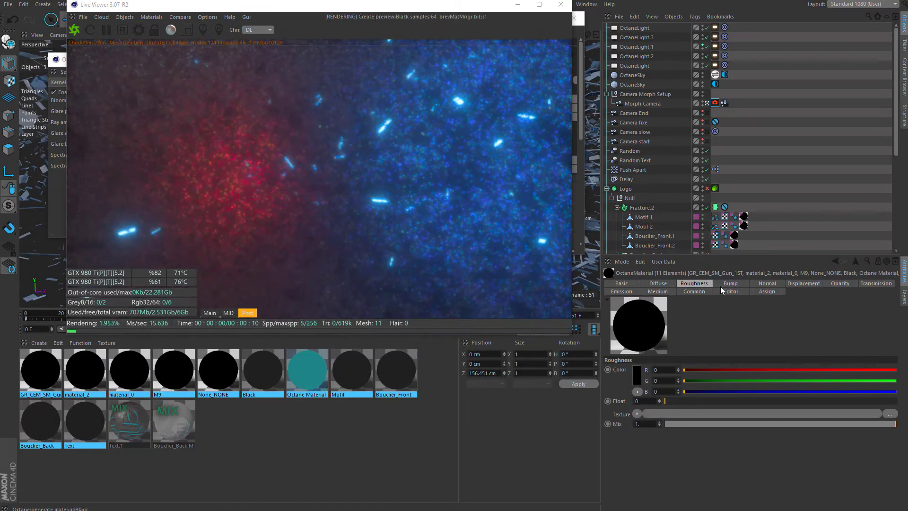
- Clear the Normal channel's texture on all the selected materials
{"action": "left_click", "coordinate": [723, 283]}
{"action": "left_click", "coordinate": [766, 282]}
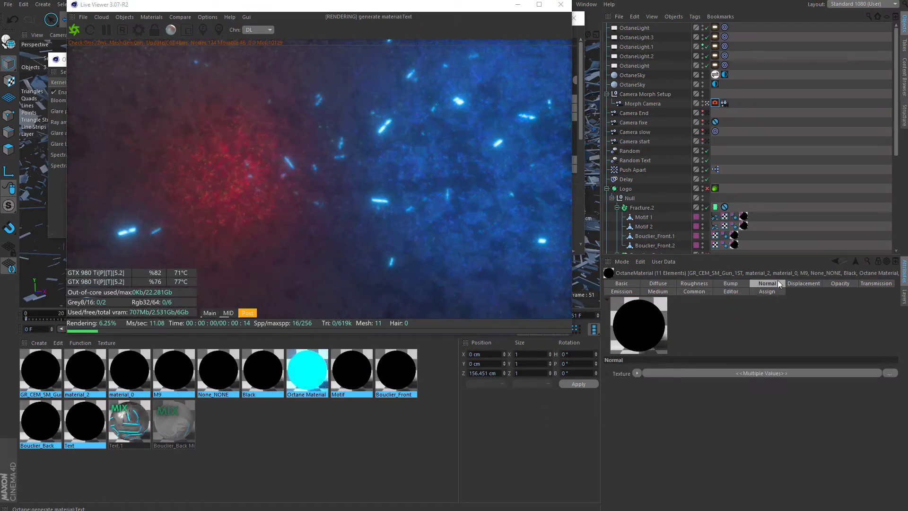
{"action": "left_click", "coordinate": [637, 373]}
{"action": "left_click", "coordinate": [650, 381]}
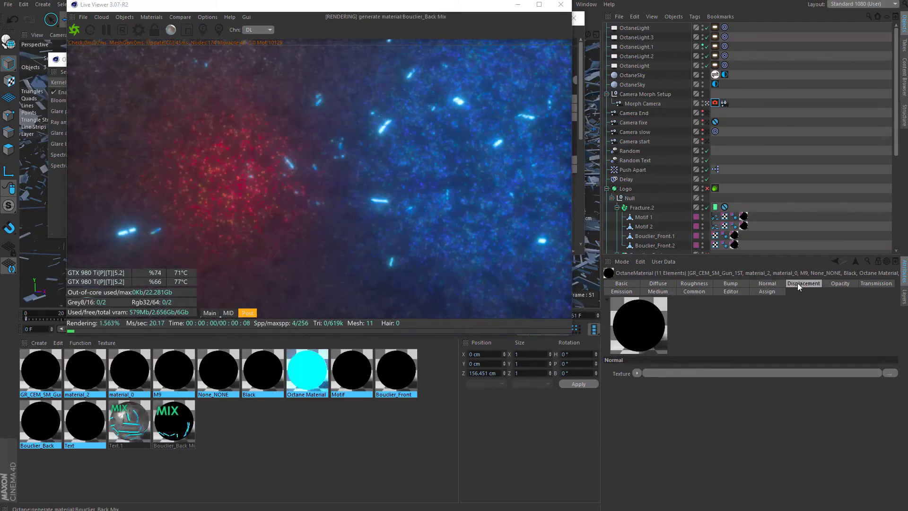
- Check the selected materials' remaining channels, including Displacement, Transmission, Emission and Medium, for leftover textures and deselect the materials
{"action": "left_click", "coordinate": [846, 286]}
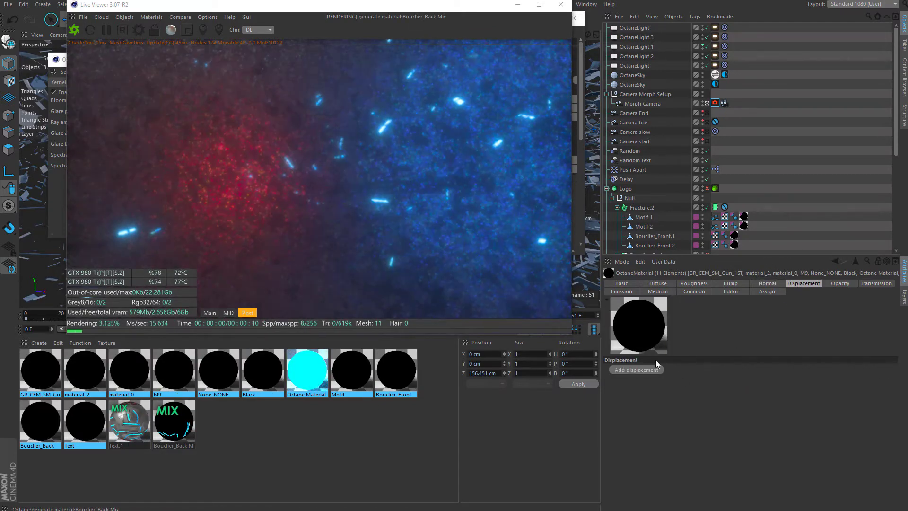
{"action": "left_click", "coordinate": [885, 283]}
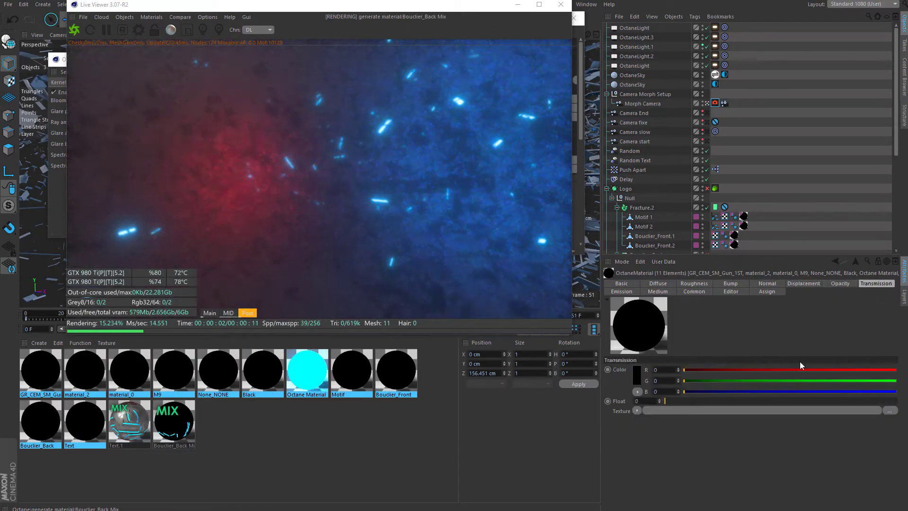
{"action": "left_click", "coordinate": [623, 291]}
{"action": "left_click", "coordinate": [657, 292]}
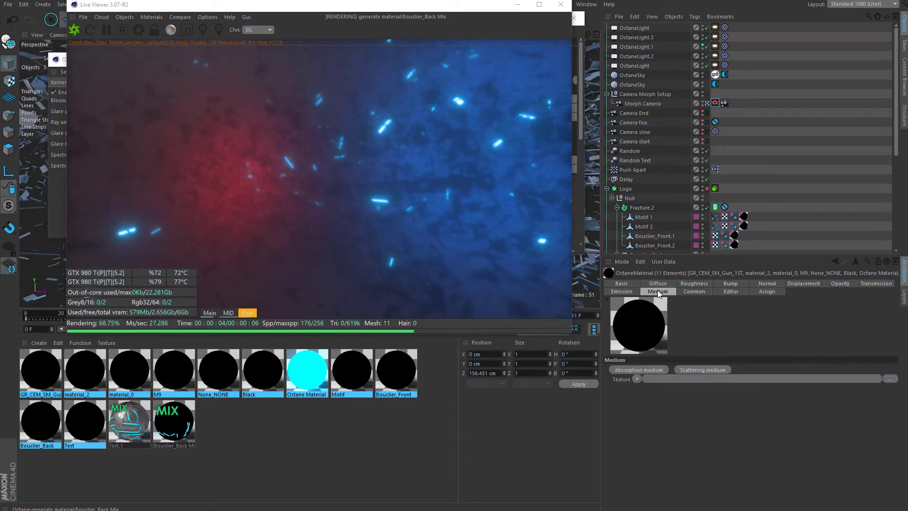
{"action": "left_click", "coordinate": [359, 443]}
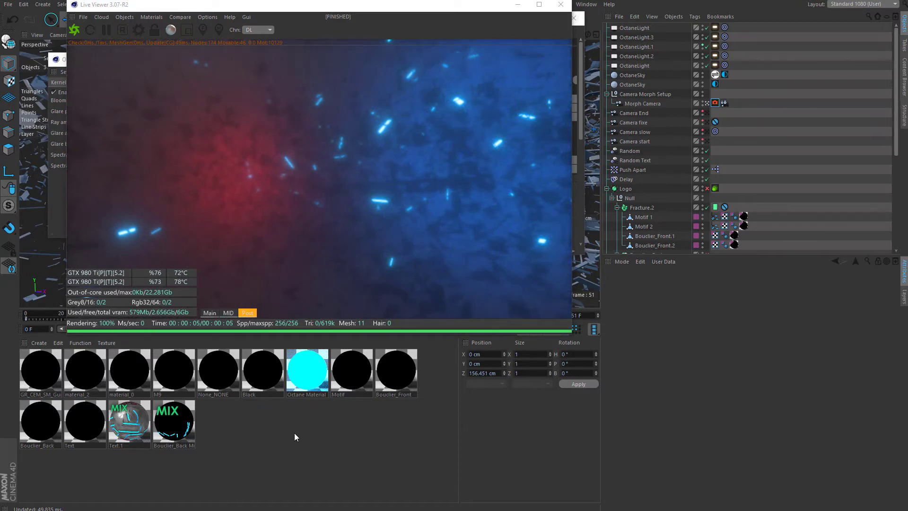
- Move the Live Viewer aside and create a new Octane Diffuse material, discarding the standard material made by mistake
{"action": "left_click_drag", "start_coordinate": [262, 4], "coordinate": [584, 20]}
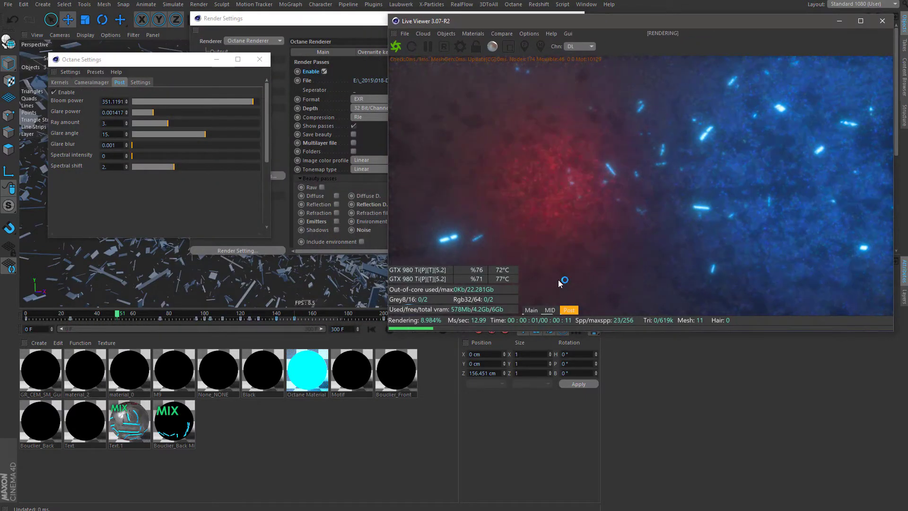
{"action": "double_click", "coordinate": [262, 445]}
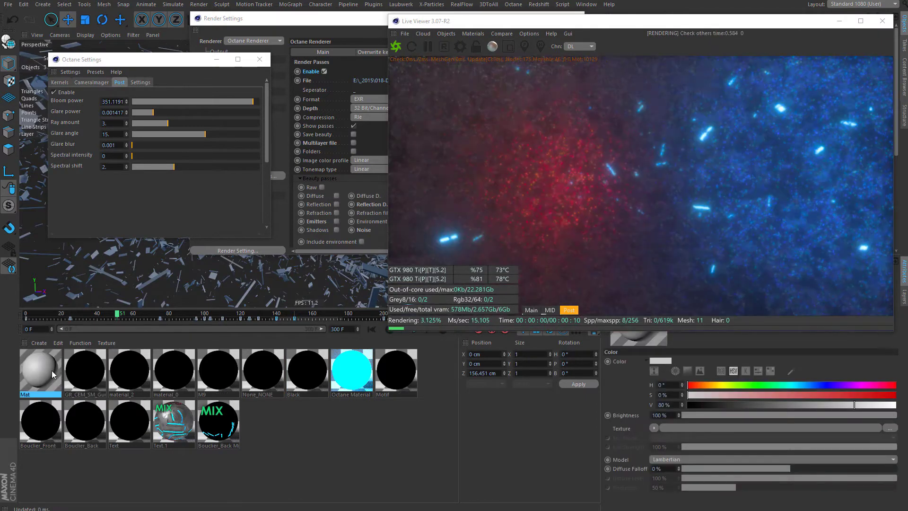
{"action": "key", "text": "Delete"}
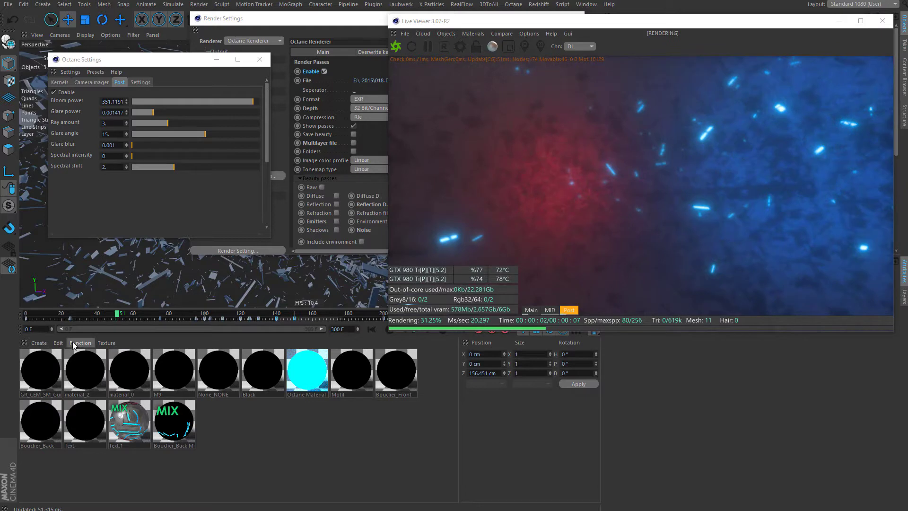
{"action": "left_click", "coordinate": [466, 35]}
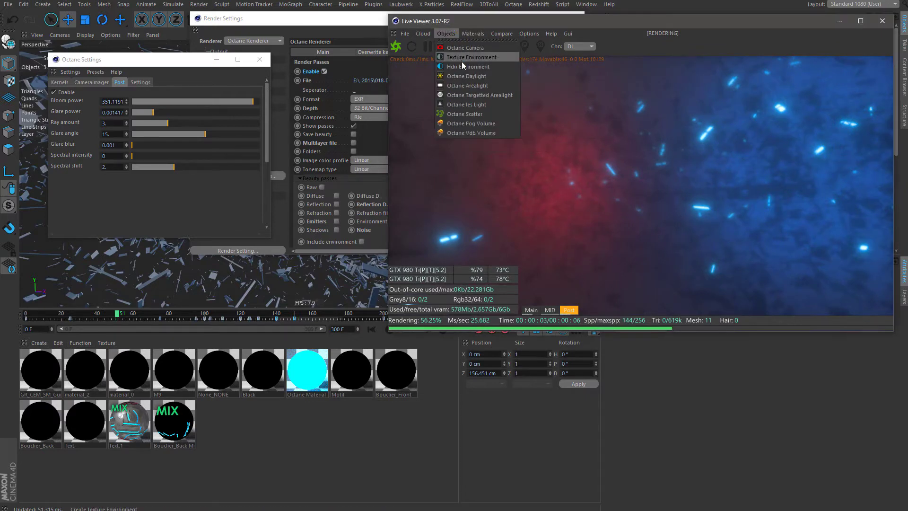
{"action": "left_click", "coordinate": [462, 57]}
{"action": "left_click", "coordinate": [473, 34]}
{"action": "left_click", "coordinate": [489, 76]}
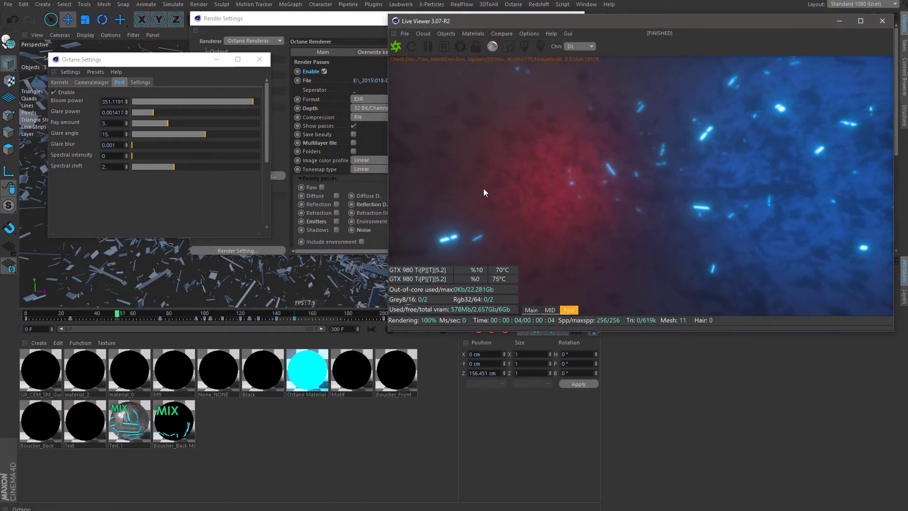
- Assign OctDiffuse as Material2 in both mix materials, Text.1 and Bouclier_Back Mix
{"action": "left_click", "coordinate": [87, 381]}
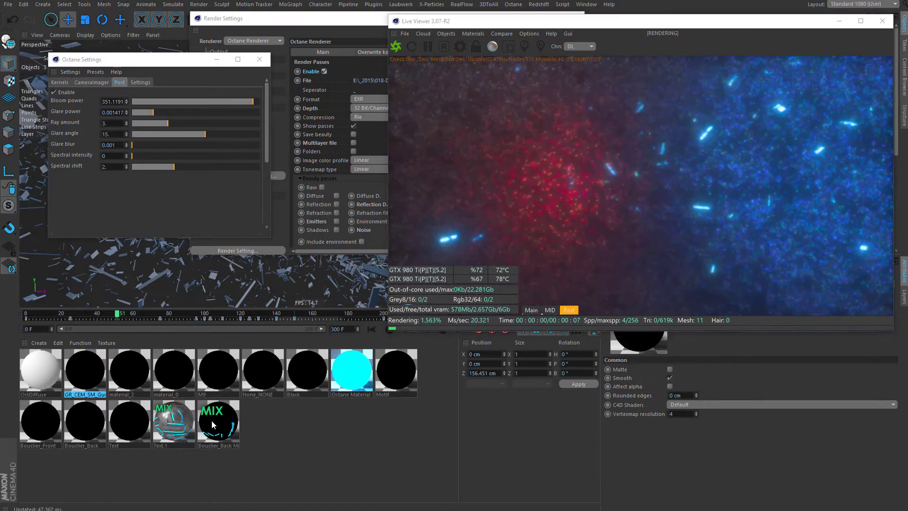
{"action": "left_click", "coordinate": [129, 421], "text": "shift"}
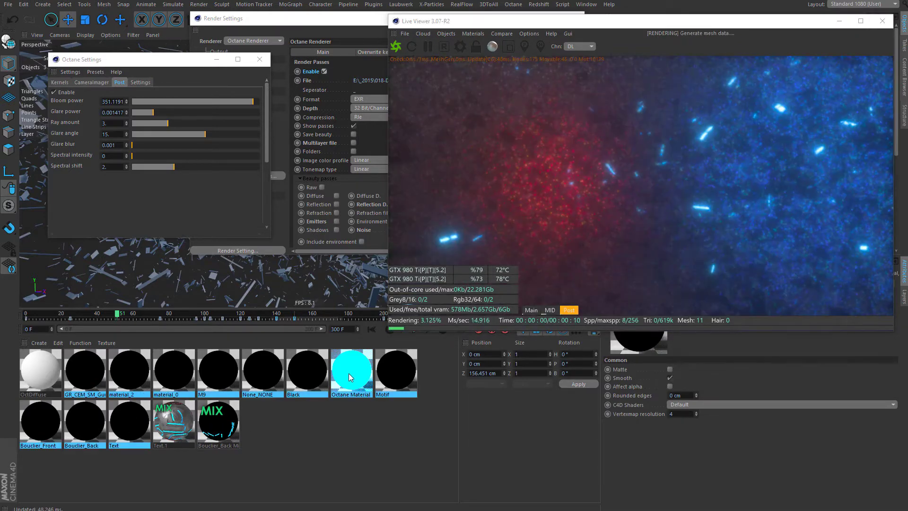
{"action": "left_click", "coordinate": [174, 420]}
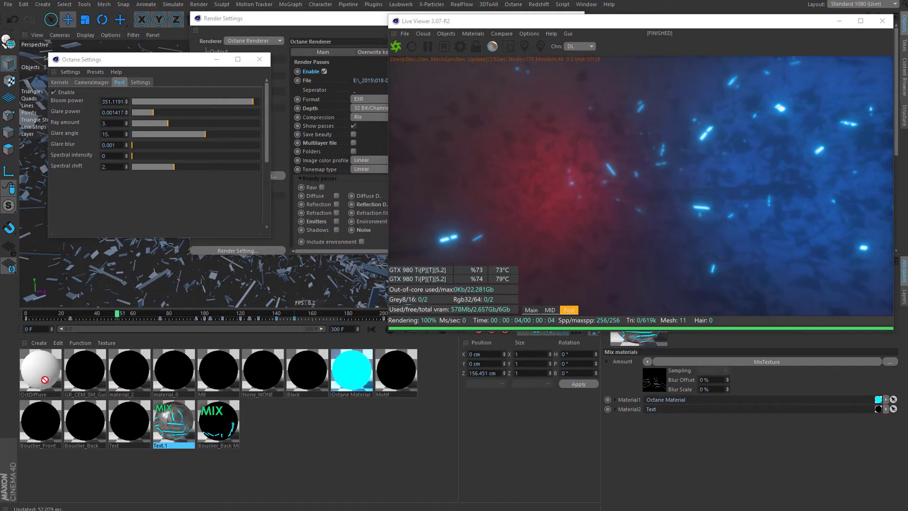
{"action": "left_click_drag", "start_coordinate": [651, 417], "coordinate": [650, 411]}
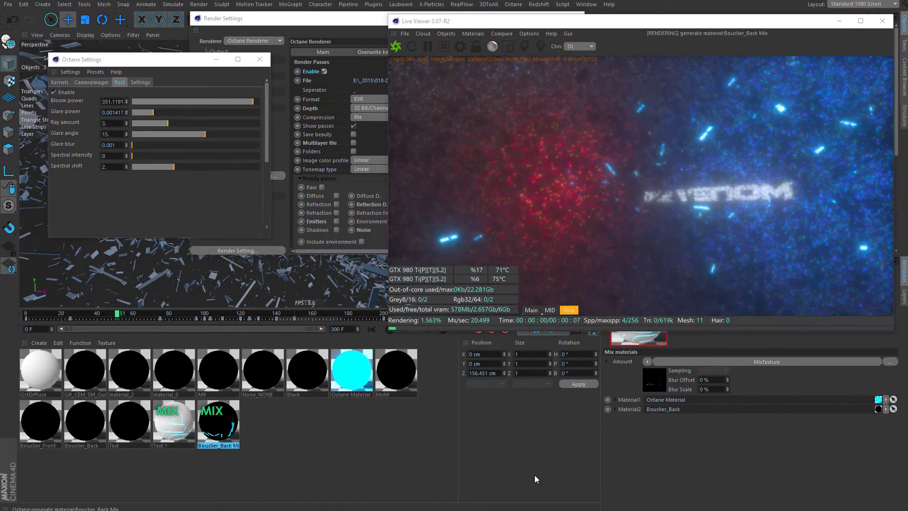
{"action": "left_click", "coordinate": [219, 420]}
{"action": "left_click_drag", "start_coordinate": [68, 397], "coordinate": [503, 451]}
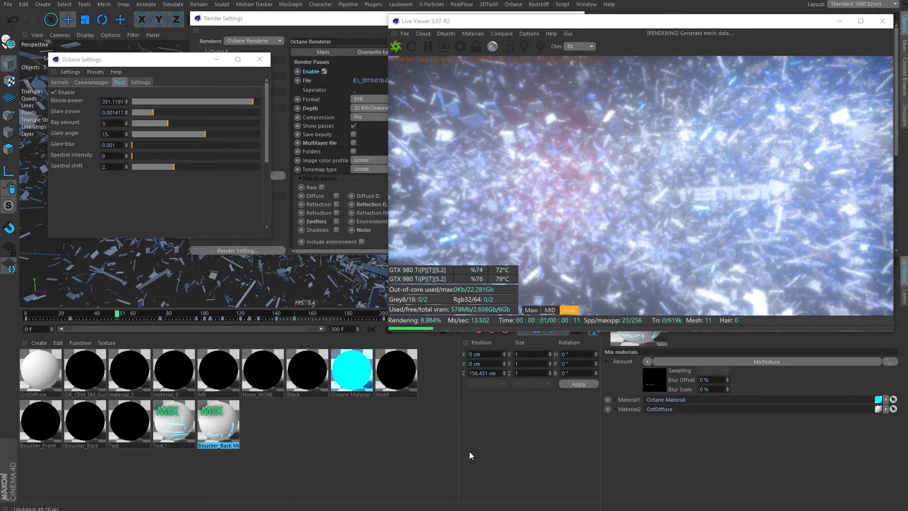
- Select the texture tags of every material except the cyan Octane Material and the two mixes, and assign OctDiffuse to them
{"action": "key", "text": "ctrl+a"}
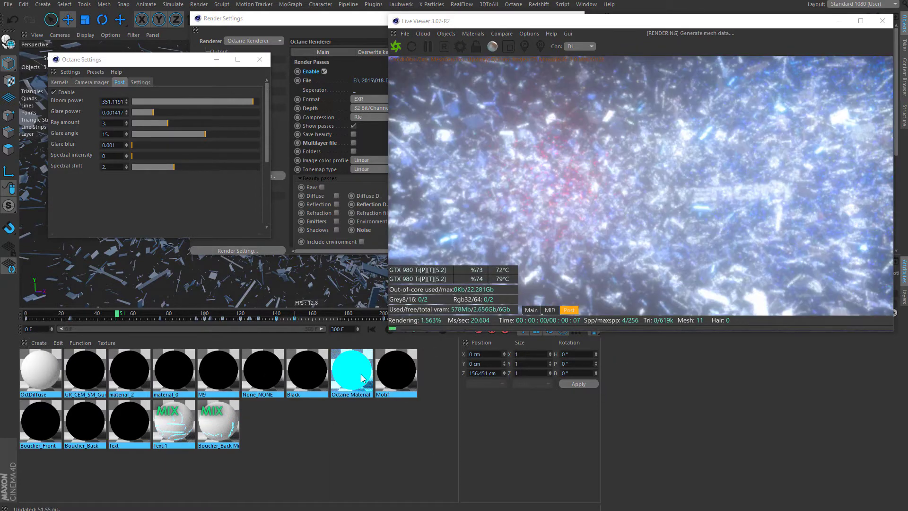
{"action": "left_click", "coordinate": [222, 429], "text": "ctrl"}
{"action": "left_click", "coordinate": [180, 431], "text": "ctrl"}
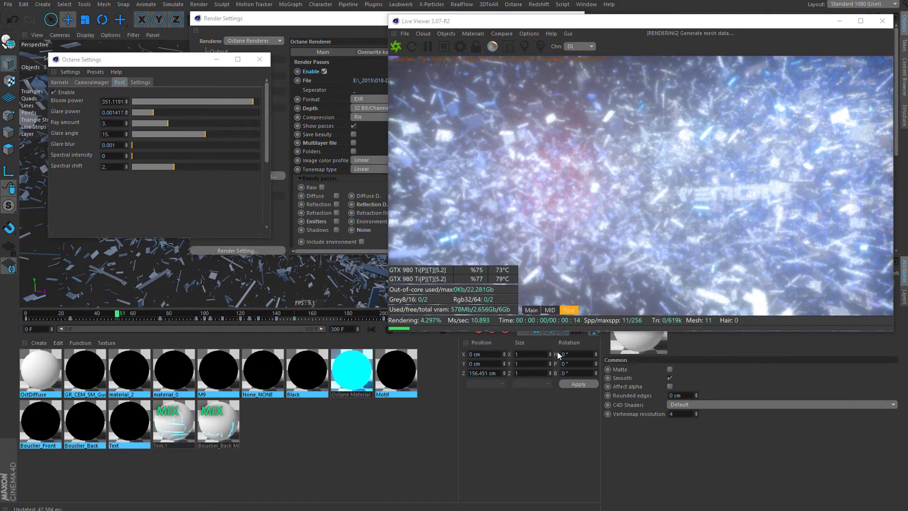
{"action": "left_click_drag", "start_coordinate": [671, 33], "coordinate": [685, 58]}
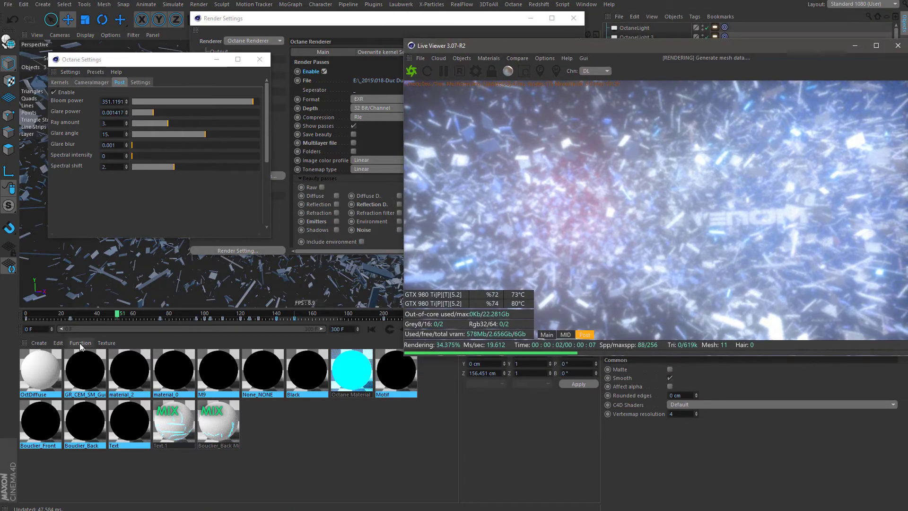
{"action": "left_click", "coordinate": [80, 342]}
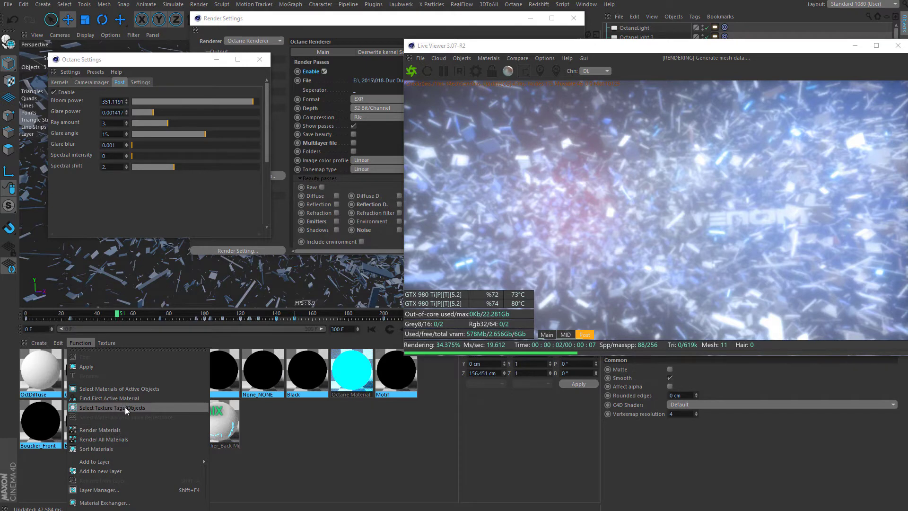
{"action": "left_click", "coordinate": [143, 407]}
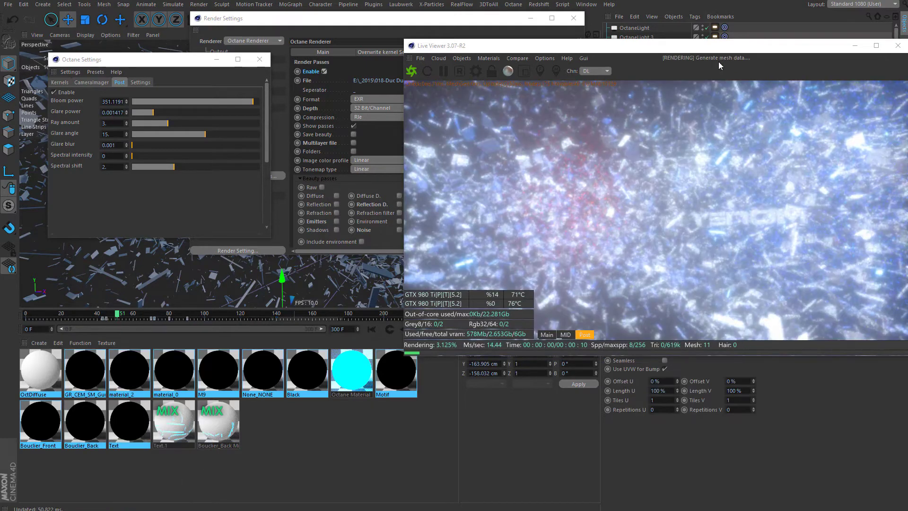
{"action": "left_click_drag", "start_coordinate": [727, 49], "coordinate": [387, 6]}
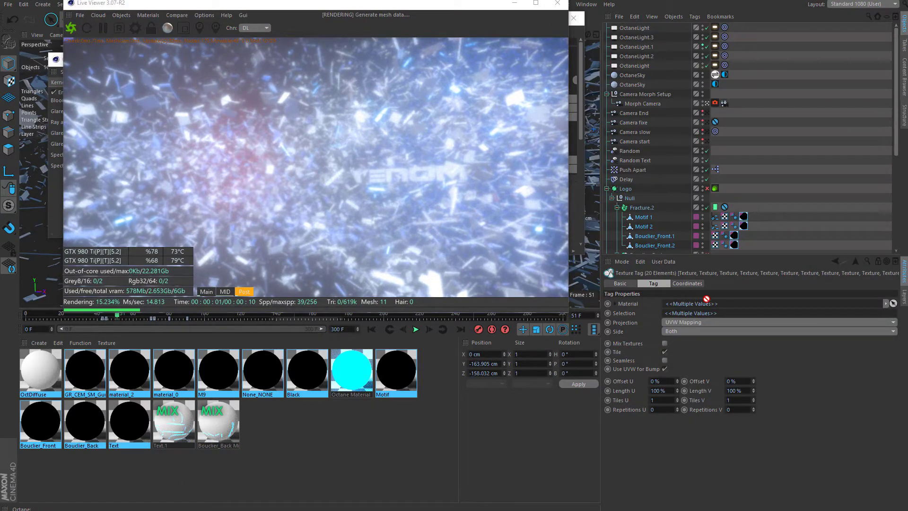
{"action": "left_click_drag", "start_coordinate": [706, 299], "coordinate": [705, 303]}
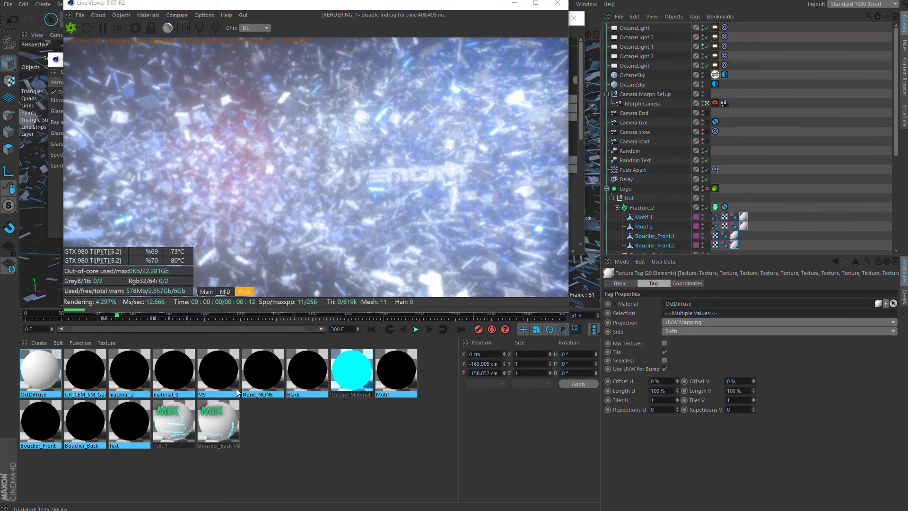
- Remove the unused materials so only OctDiffuse, Octane Material and the two mix materials stay
{"action": "left_click", "coordinate": [86, 343]}
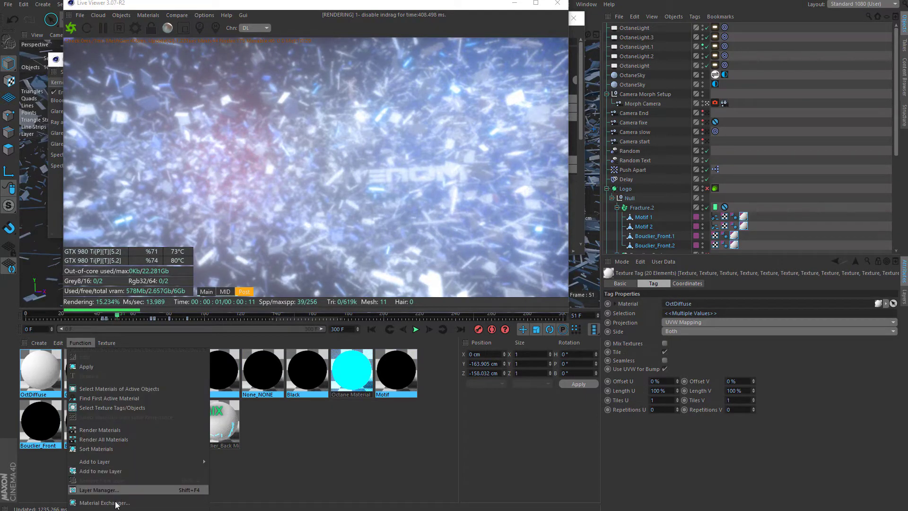
{"action": "left_click", "coordinate": [118, 502]}
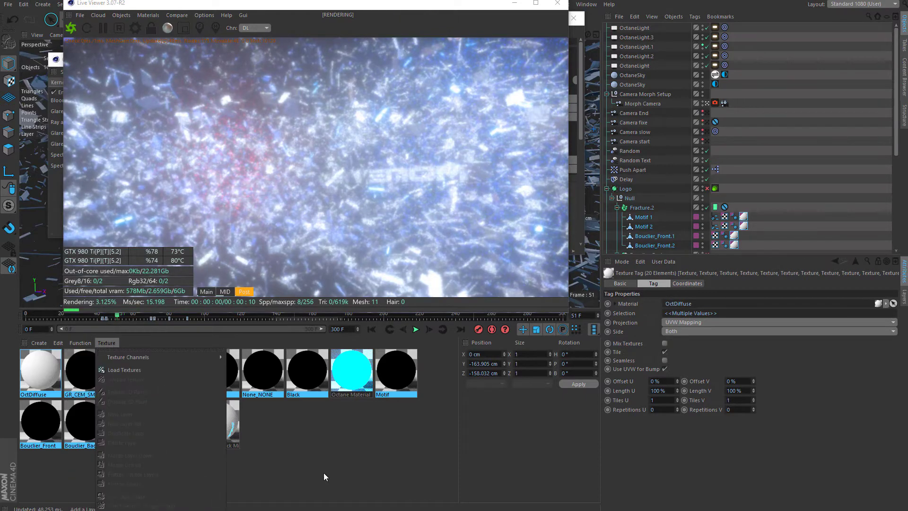
{"action": "left_click", "coordinate": [80, 342]}
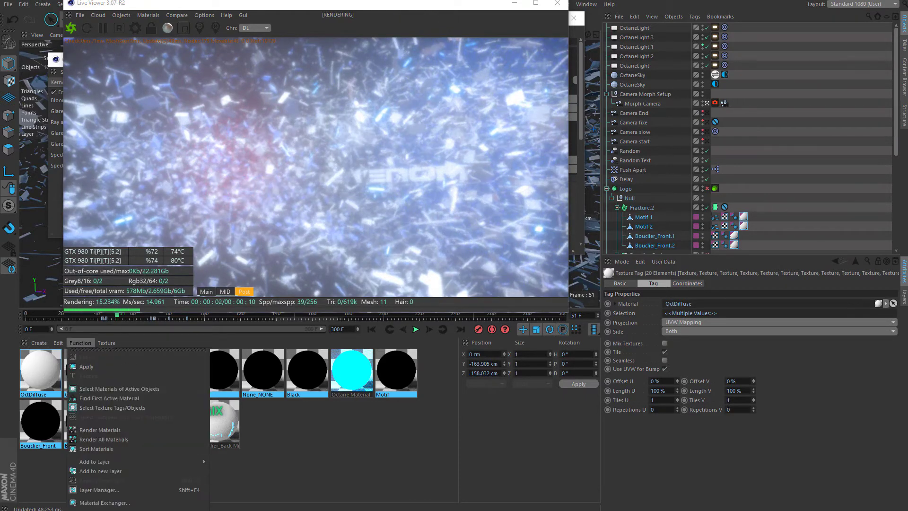
{"action": "left_click", "coordinate": [92, 350]}
{"action": "left_click_drag", "start_coordinate": [98, 345], "coordinate": [153, 287]}
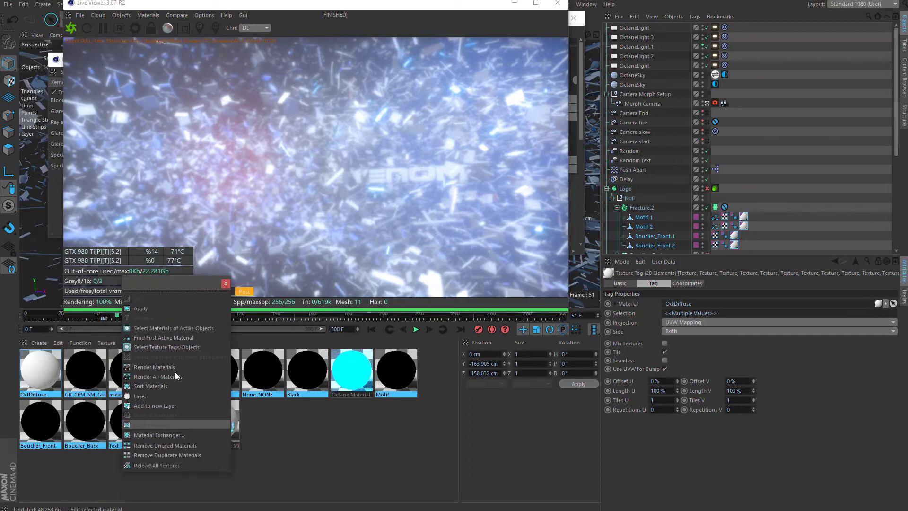
{"action": "left_click", "coordinate": [189, 446]}
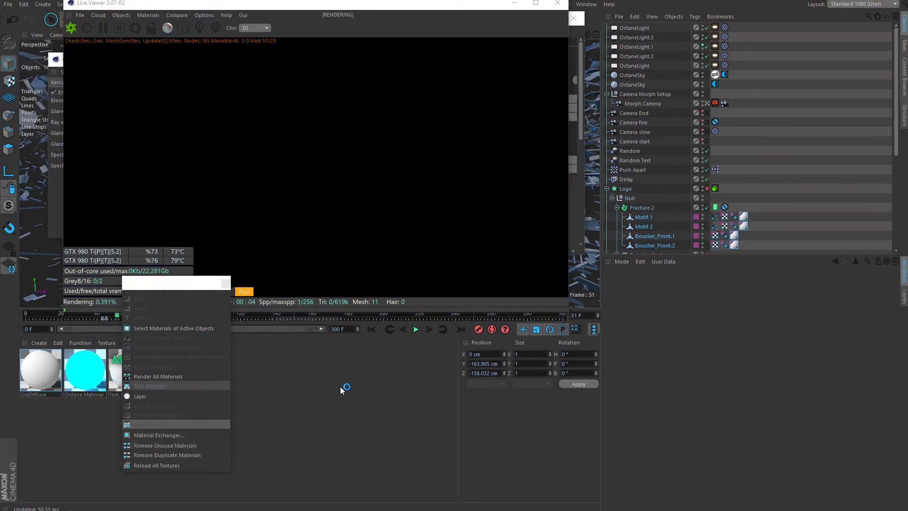
{"action": "left_click", "coordinate": [225, 283]}
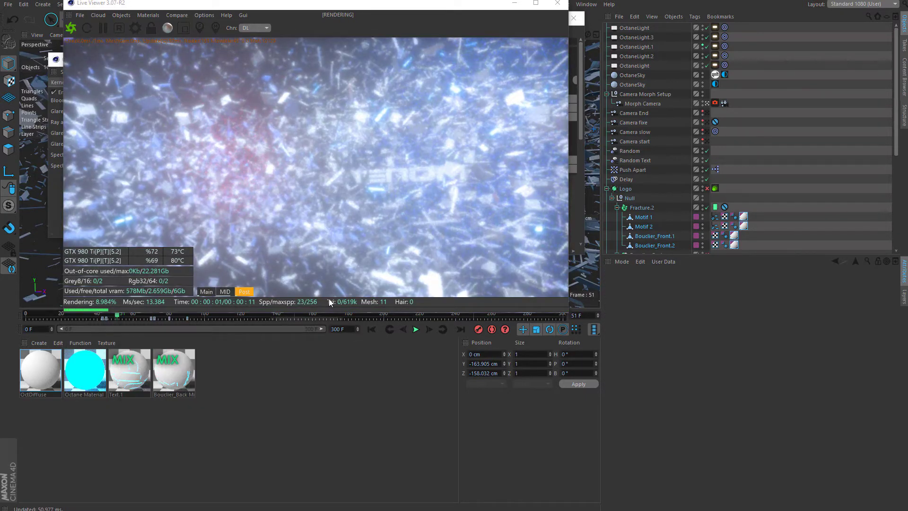
- Set the OctDiffuse material's Diffuse color to black, with R, G and B at 0
{"action": "left_click", "coordinate": [40, 371]}
{"action": "left_click", "coordinate": [658, 283]}
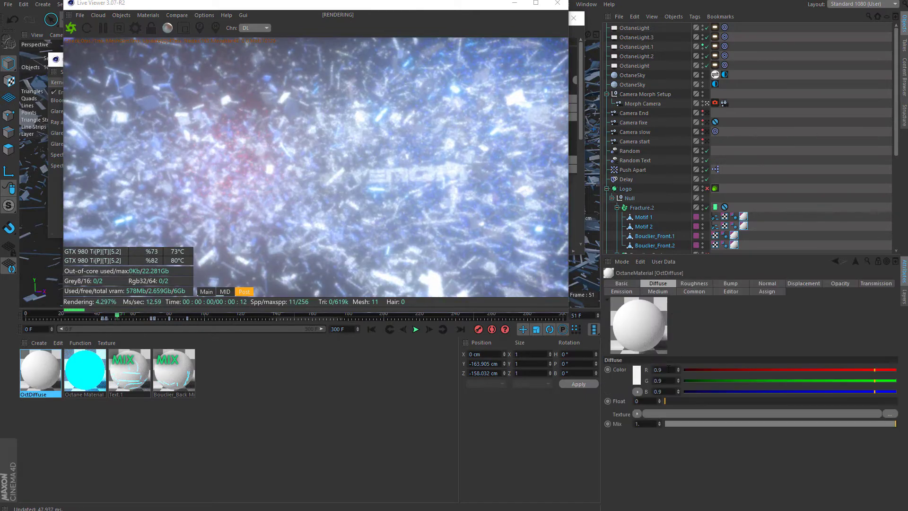
{"action": "left_click", "coordinate": [637, 374]}
{"action": "left_click_drag", "start_coordinate": [636, 395], "coordinate": [587, 402]}
{"action": "left_click", "coordinate": [622, 409]}
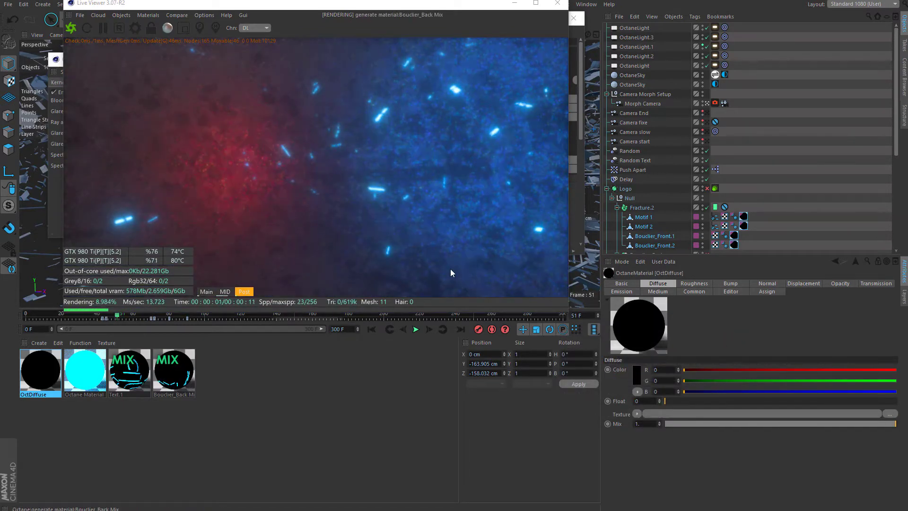
- Show the material ID pass in the Live Viewer and check the logo at frames 163 and 229
{"action": "left_click", "coordinate": [225, 291]}
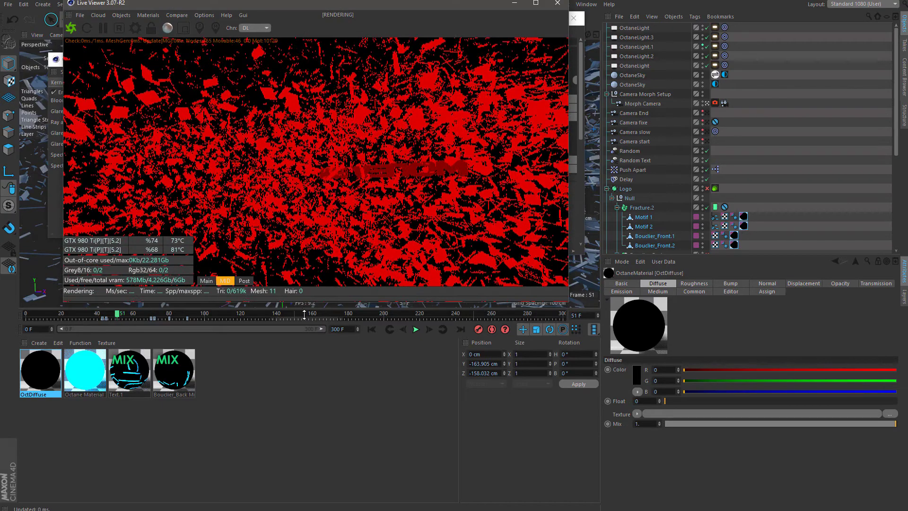
{"action": "left_click", "coordinate": [318, 314]}
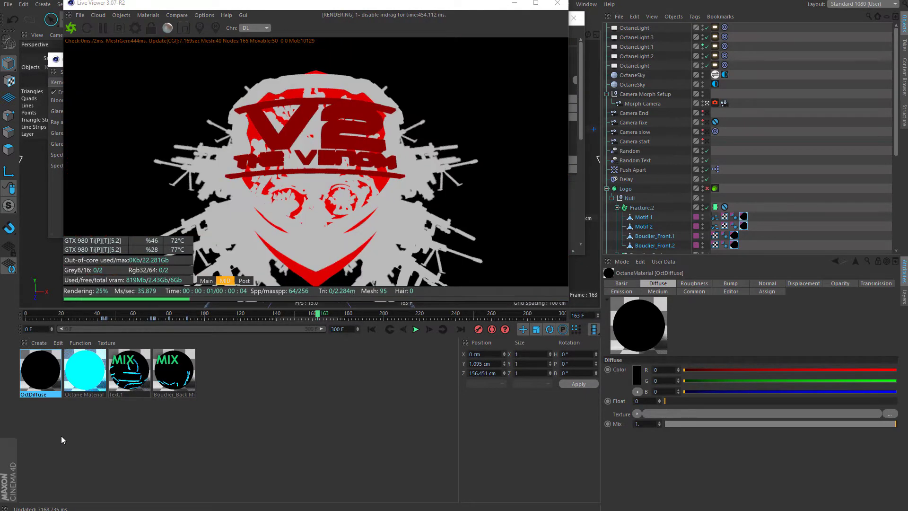
{"action": "left_click", "coordinate": [435, 314]}
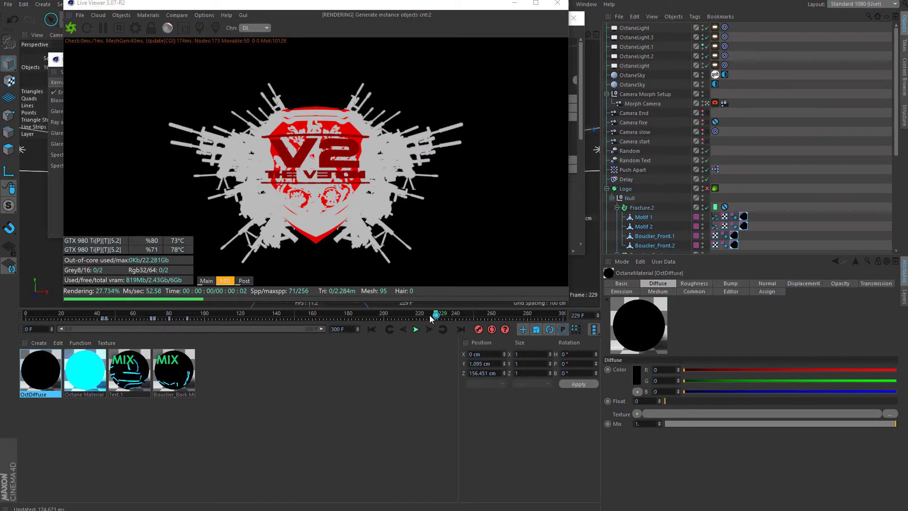
- Undo the switch to the shared OctDiffuse material, bringing back the individual black materials and their original assignments
{"action": "left_click", "coordinate": [12, 21]}
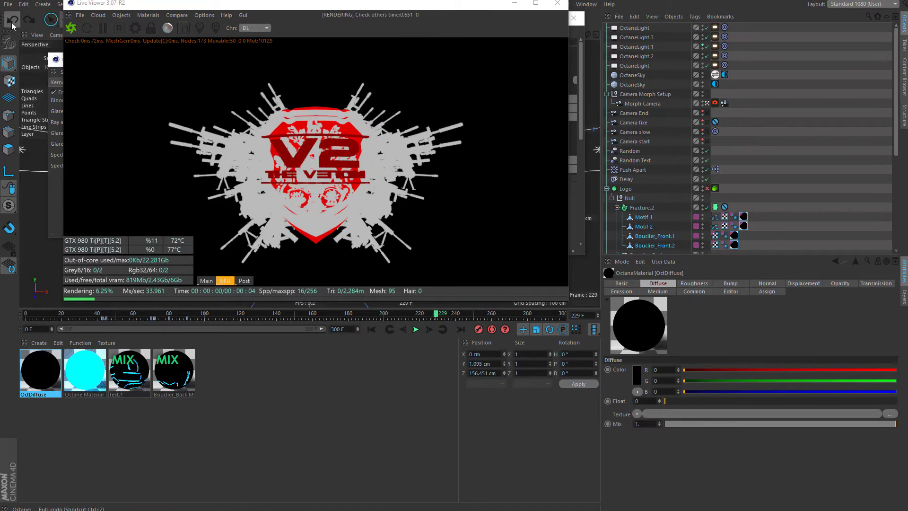
{"action": "left_click", "coordinate": [12, 21]}
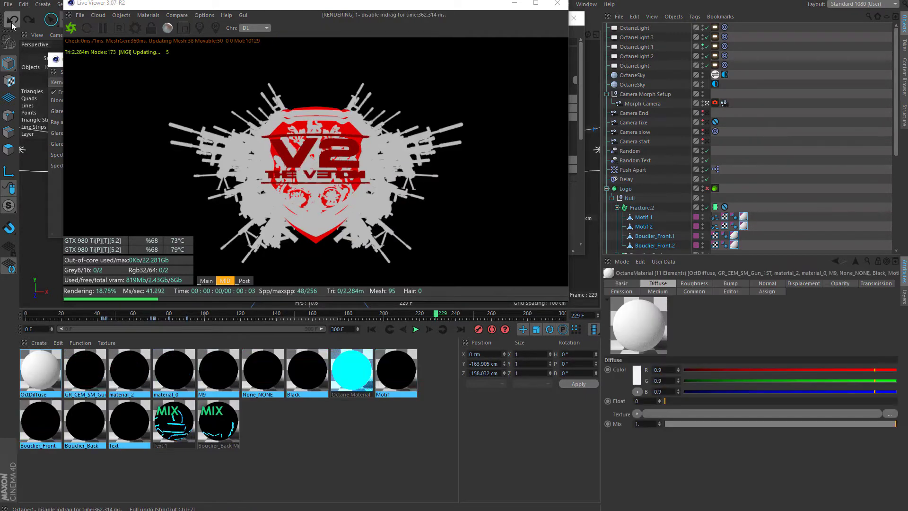
{"action": "left_click", "coordinate": [12, 22]}
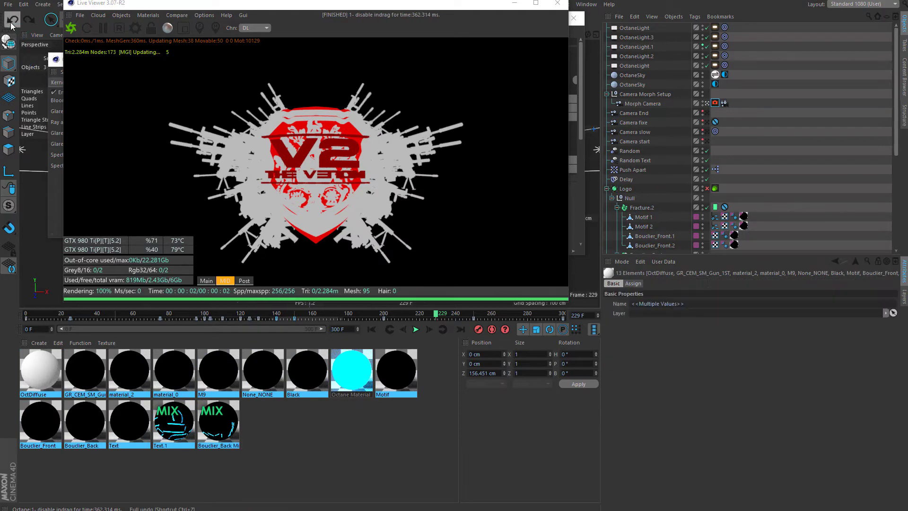
{"action": "left_click", "coordinate": [12, 22]}
{"action": "left_click", "coordinate": [11, 24]}
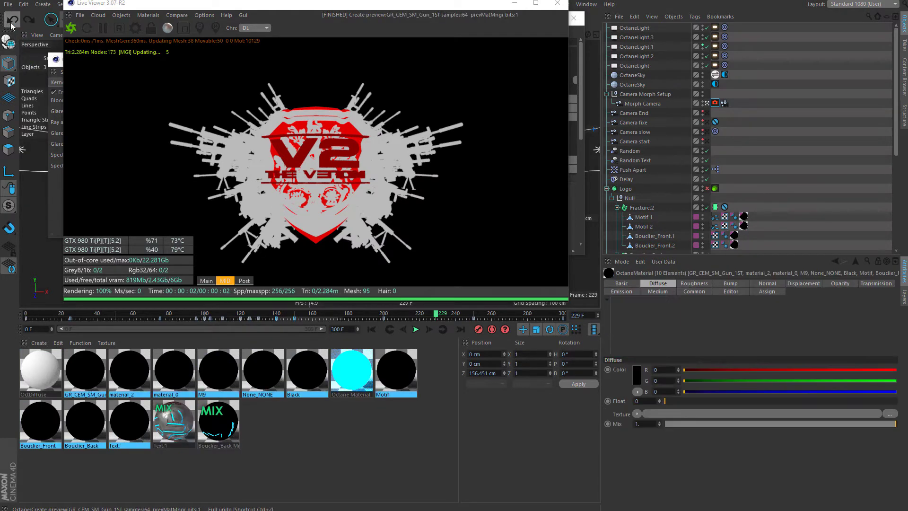
{"action": "left_click", "coordinate": [12, 23]}
{"action": "left_click", "coordinate": [12, 24]}
{"action": "left_click", "coordinate": [12, 23]}
{"action": "left_click", "coordinate": [12, 24]}
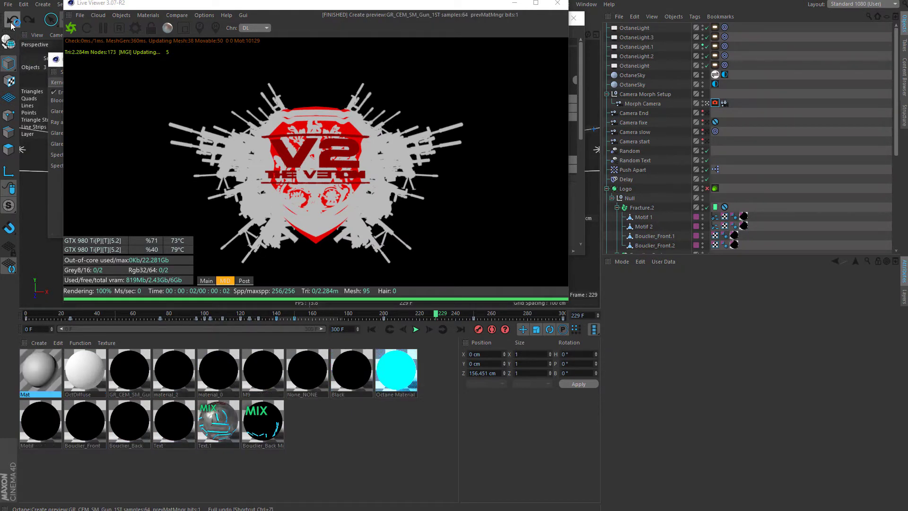
- Remove the unused Mat and OctDiffuse materials and select the Black material to show its Diffuse settings
{"action": "left_click", "coordinate": [333, 410]}
{"action": "left_click", "coordinate": [80, 342]}
{"action": "left_click", "coordinate": [116, 506]}
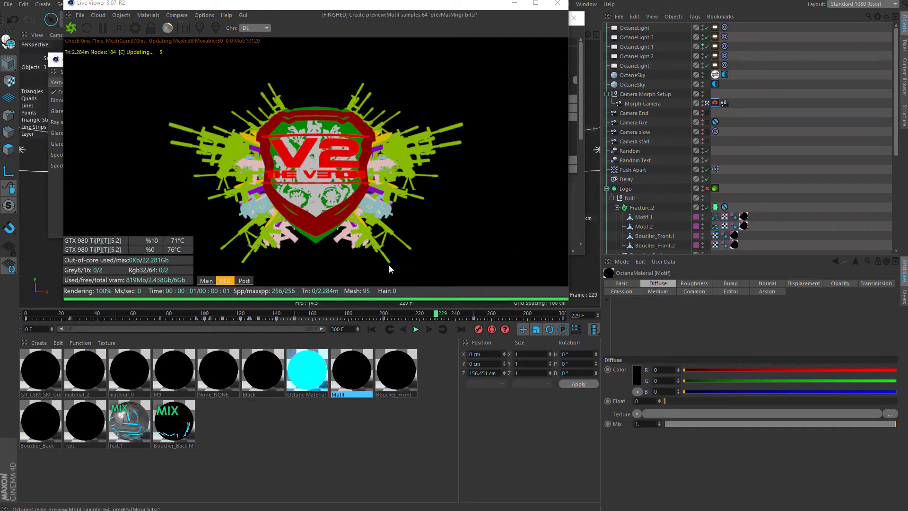
{"action": "left_click", "coordinate": [270, 377]}
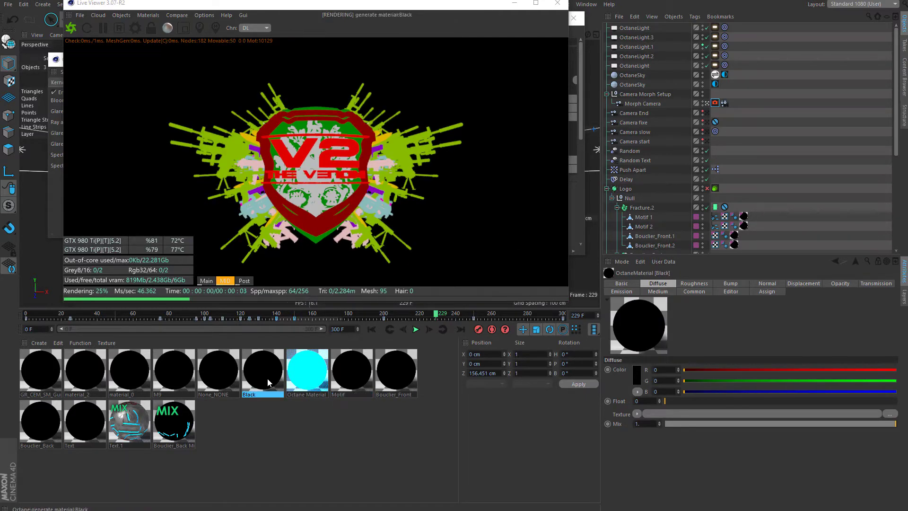
- Examine the Diffuse colors of the black materials between GR_CEM_SM_Gun and Black
{"action": "key", "text": "Left"}
{"action": "key", "text": "Left"}
{"action": "key", "text": "Left"}
{"action": "key", "text": "Left"}
{"action": "key", "text": "Left"}
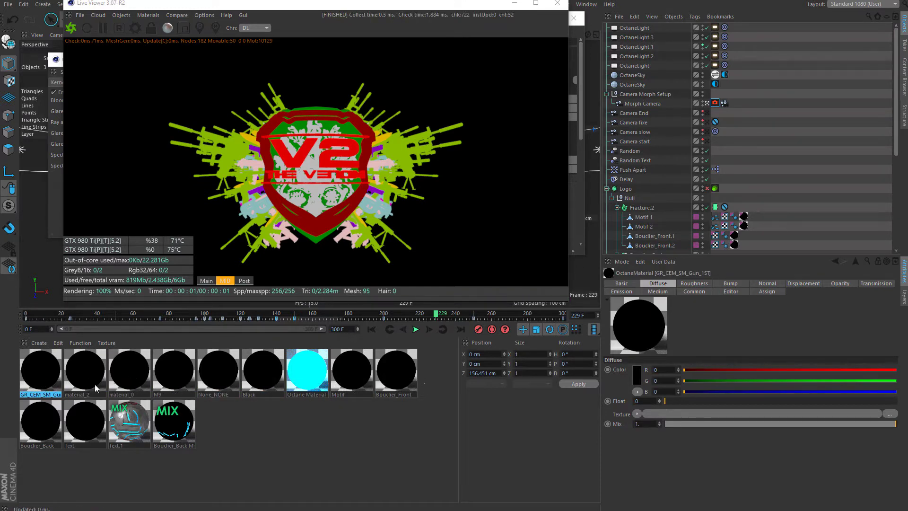
{"action": "key", "text": "Right"}
{"action": "key", "text": "Right"}
{"action": "key", "text": "Right"}
{"action": "key", "text": "Right"}
{"action": "key", "text": "Right"}
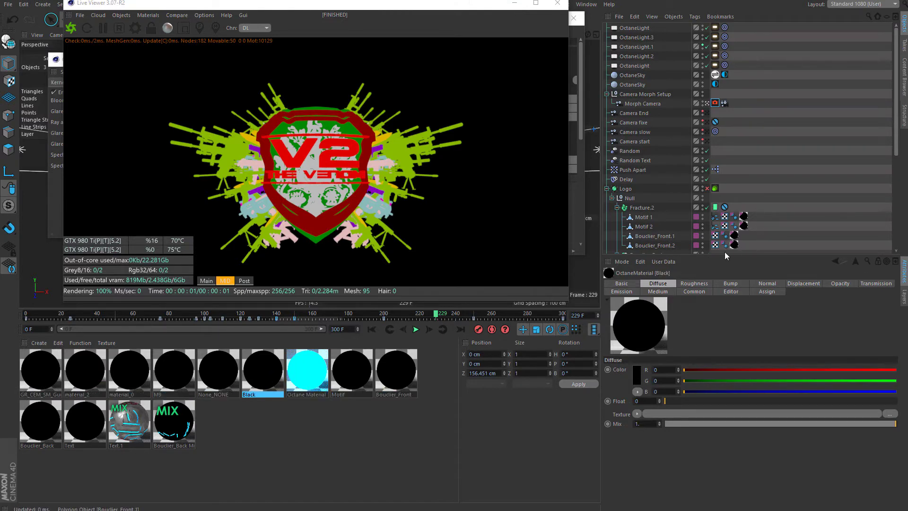
- Inspect the Bouclier_Front and Octane Material settings and the materials used in the Text.1 and Bouclier_Back mix materials
{"action": "left_click", "coordinate": [734, 234]}
{"action": "left_click", "coordinate": [410, 382]}
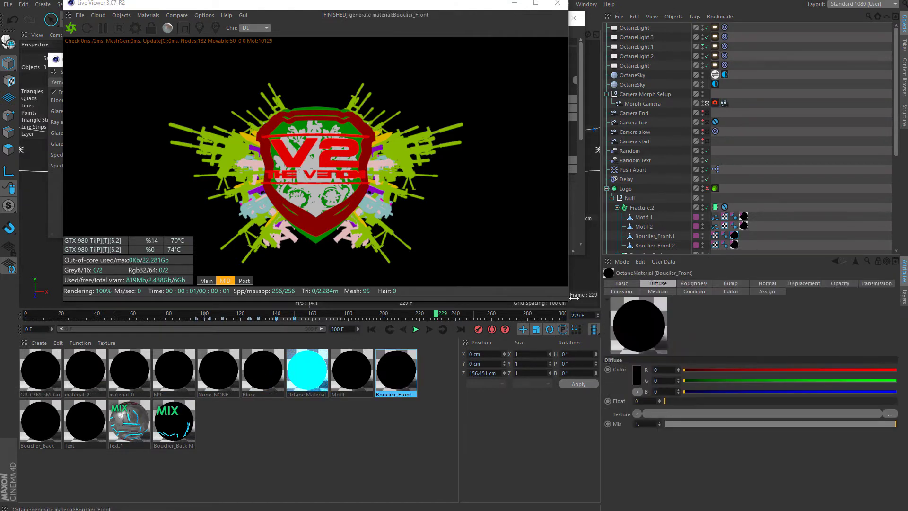
{"action": "left_click", "coordinate": [303, 377]}
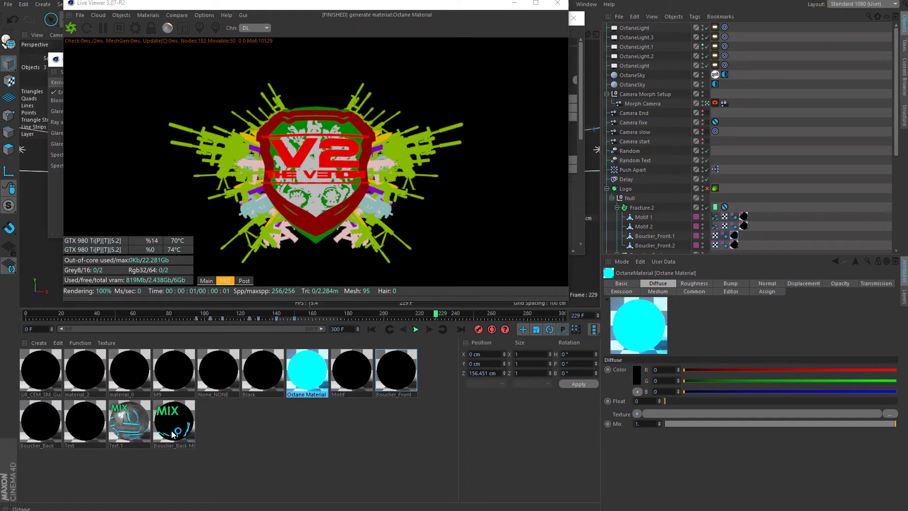
{"action": "left_click", "coordinate": [129, 421]}
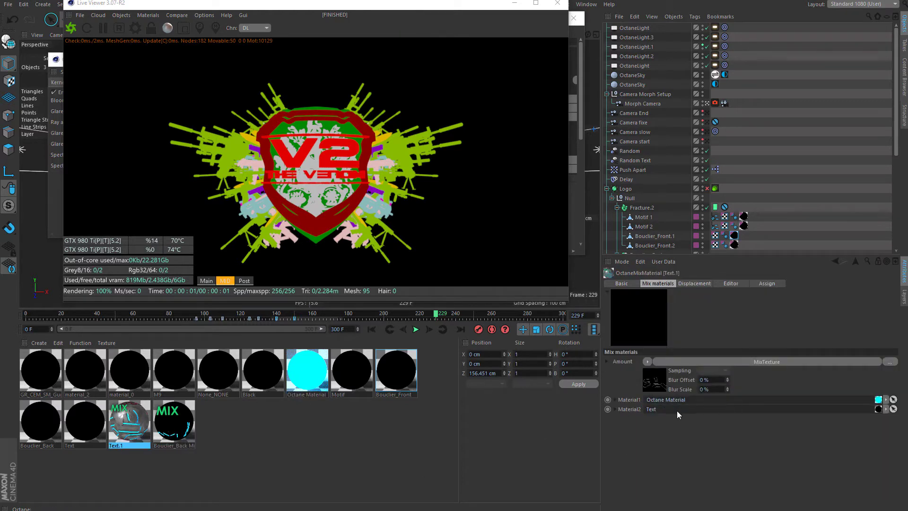
{"action": "left_click", "coordinate": [177, 417]}
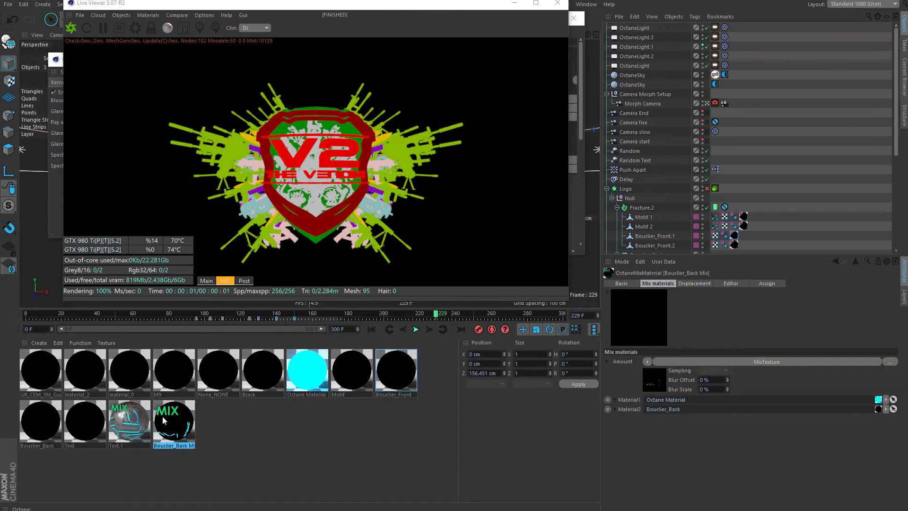
{"action": "left_click", "coordinate": [131, 420]}
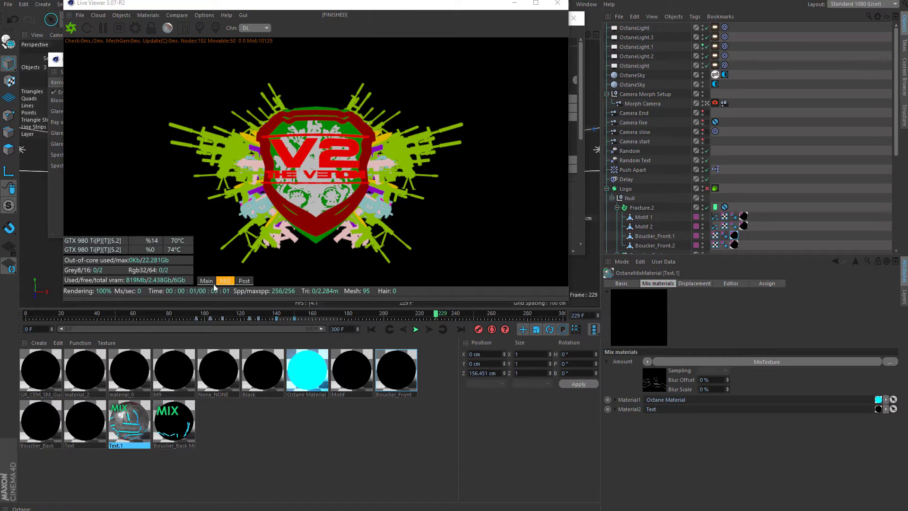
- Show the Post pass and set the medium thickness in the first OctaneSky's environment tag to 0.0001
{"action": "left_click", "coordinate": [244, 280]}
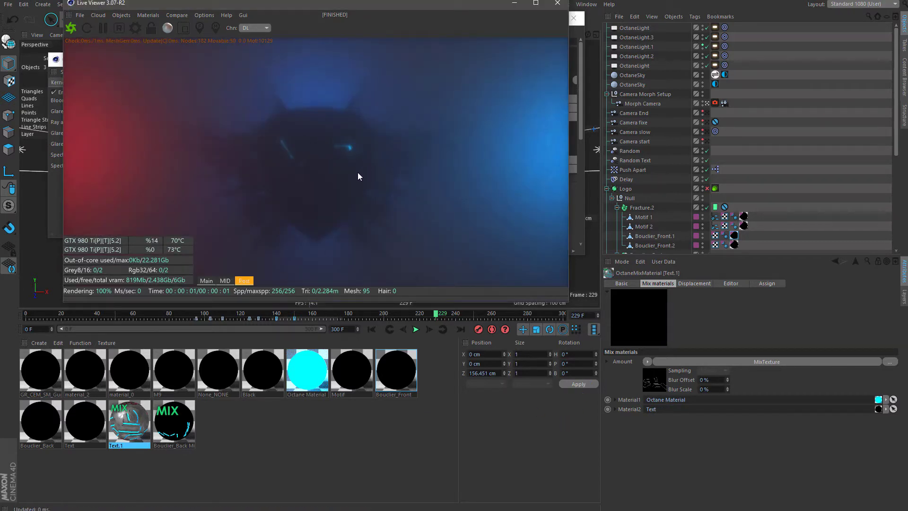
{"action": "left_click", "coordinate": [724, 75]}
{"action": "left_click", "coordinate": [662, 283]}
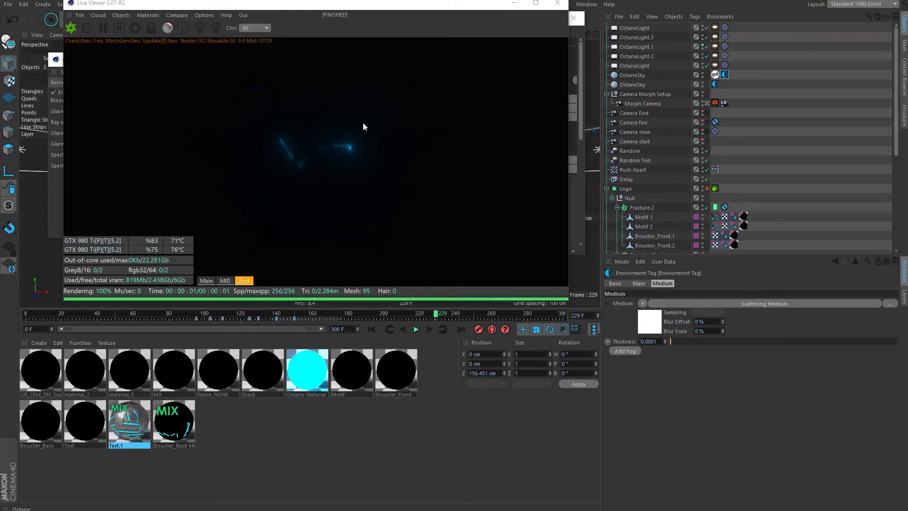
- Check the Post and material ID passes of the logo at about frame 101
{"action": "left_click_drag", "start_coordinate": [358, 9], "coordinate": [698, 35]}
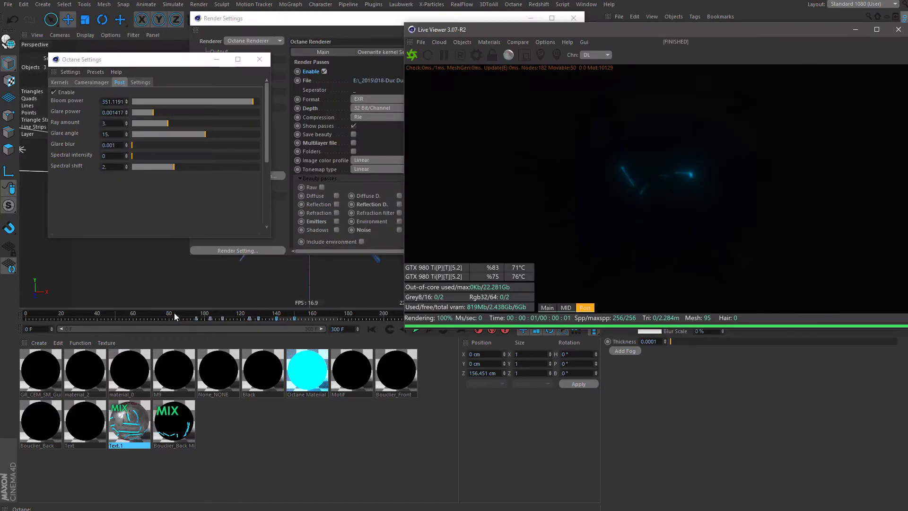
{"action": "left_click", "coordinate": [207, 314]}
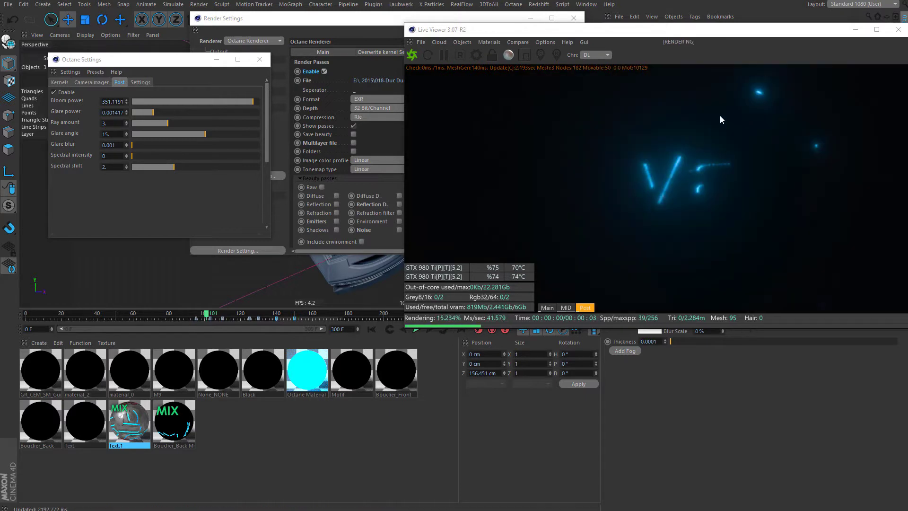
{"action": "left_click", "coordinate": [566, 307]}
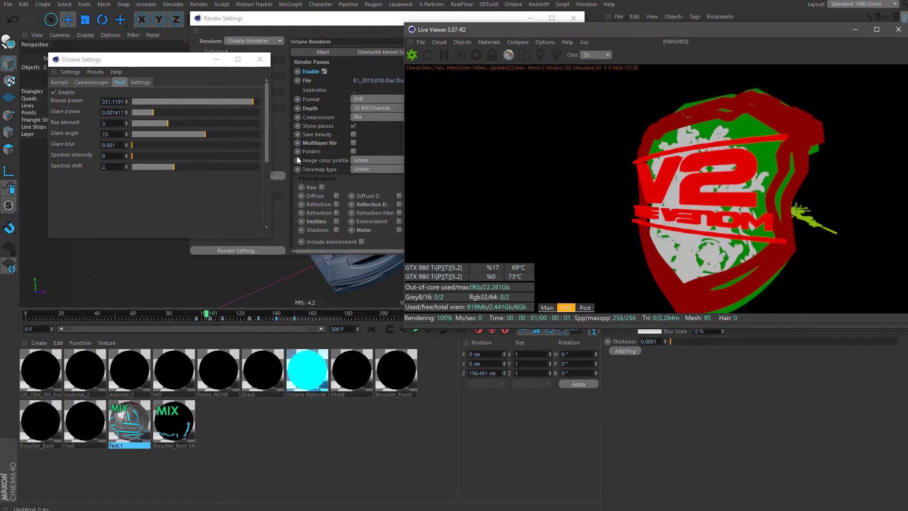
- Set the post-processing Bloom power to 100 and show the Post pass
{"action": "left_click", "coordinate": [110, 98]}
{"action": "type", "text": "100"}
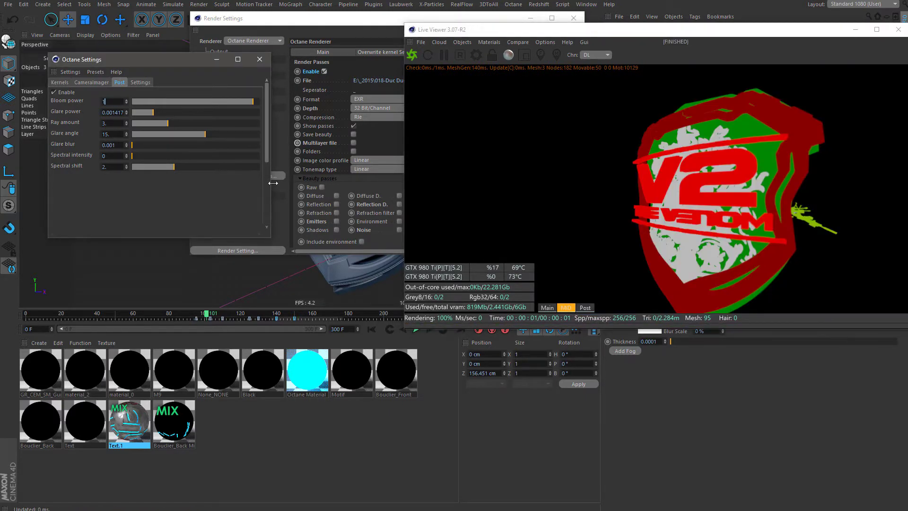
{"action": "key", "text": "Return"}
{"action": "left_click", "coordinate": [585, 308]}
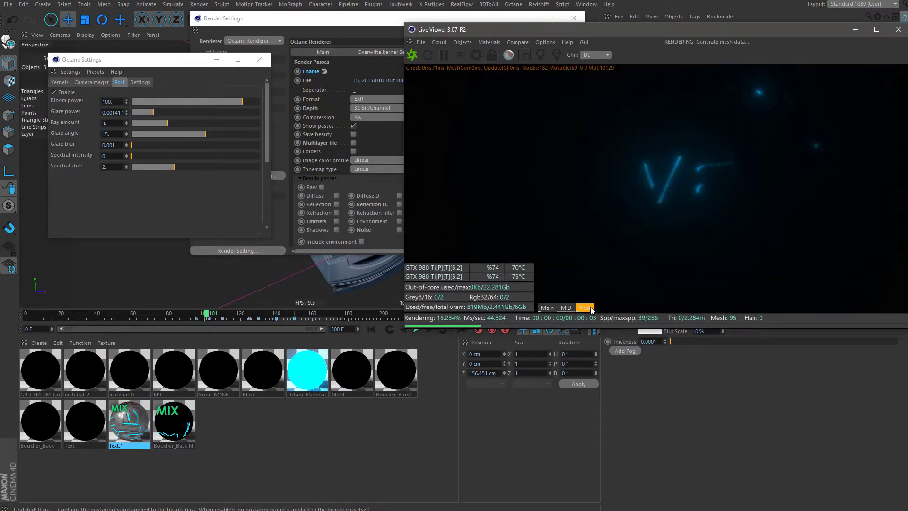
- Try a Glare power of 50, then 10, on the Post pass
{"action": "left_click", "coordinate": [112, 112]}
{"action": "type", "text": "5"}
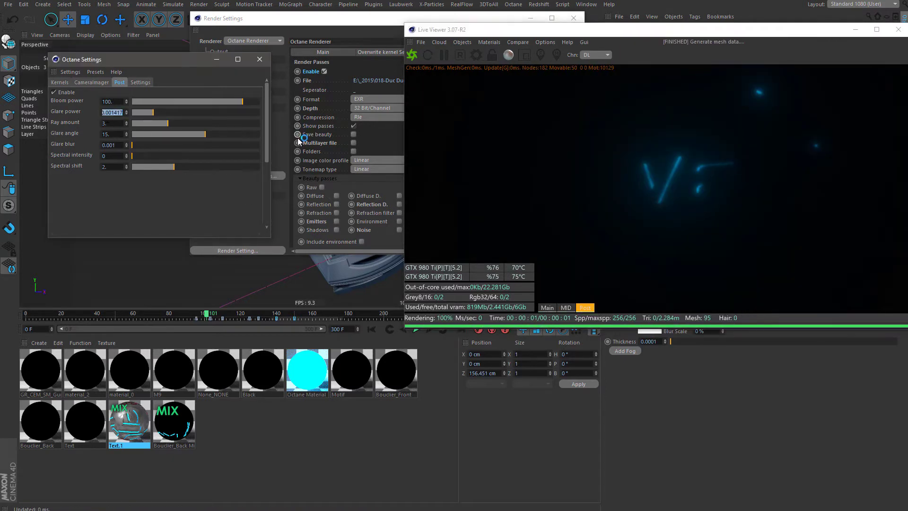
{"action": "key", "text": "Return"}
{"action": "type", "text": "0"}
{"action": "key", "text": "Return"}
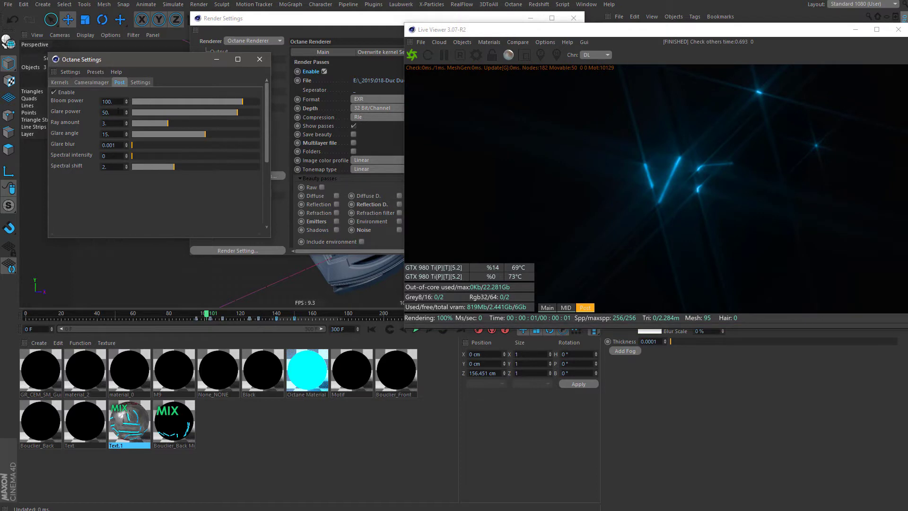
{"action": "left_click_drag", "start_coordinate": [141, 114], "coordinate": [224, 119]}
{"action": "double_click", "coordinate": [112, 113]}
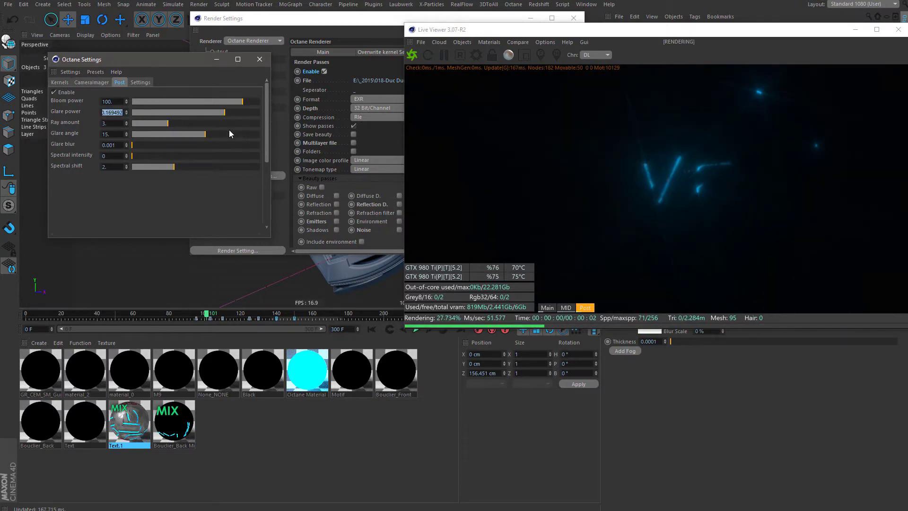
{"action": "type", "text": "10"}
{"action": "key", "text": "Return"}
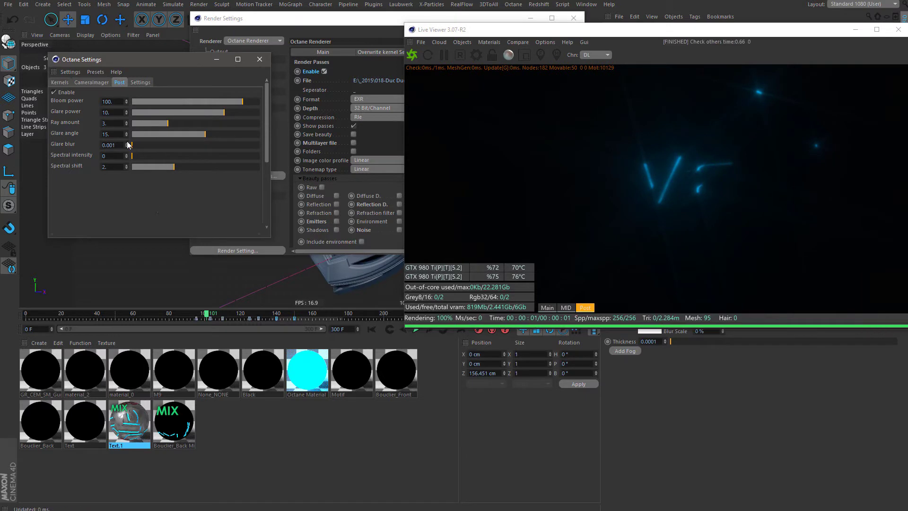
- Set the Glare power to 5
{"action": "double_click", "coordinate": [112, 112]}
{"action": "type", "text": "5"}
{"action": "key", "text": "Return"}
- Check the Post and material ID passes at frame 79, and the material ID pass at about frame 120
{"action": "left_click_drag", "start_coordinate": [188, 313], "coordinate": [167, 313]}
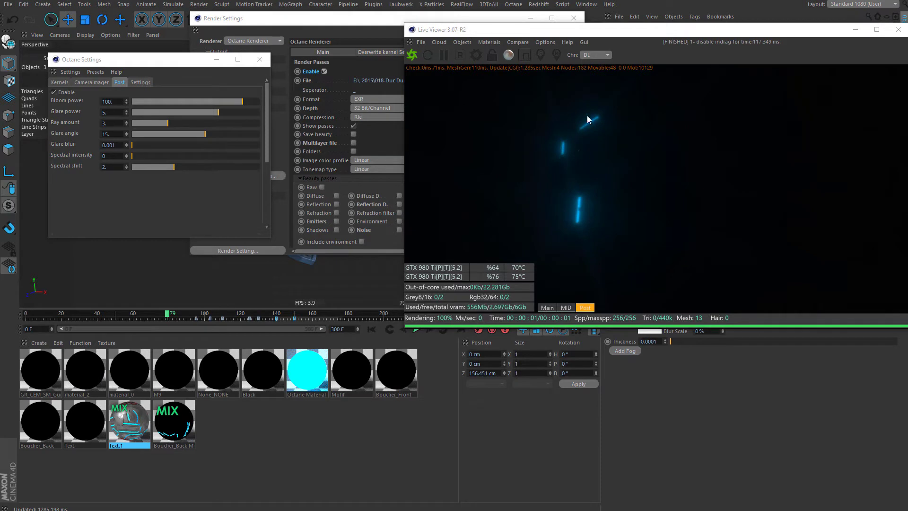
{"action": "left_click_drag", "start_coordinate": [648, 34], "coordinate": [603, 37]}
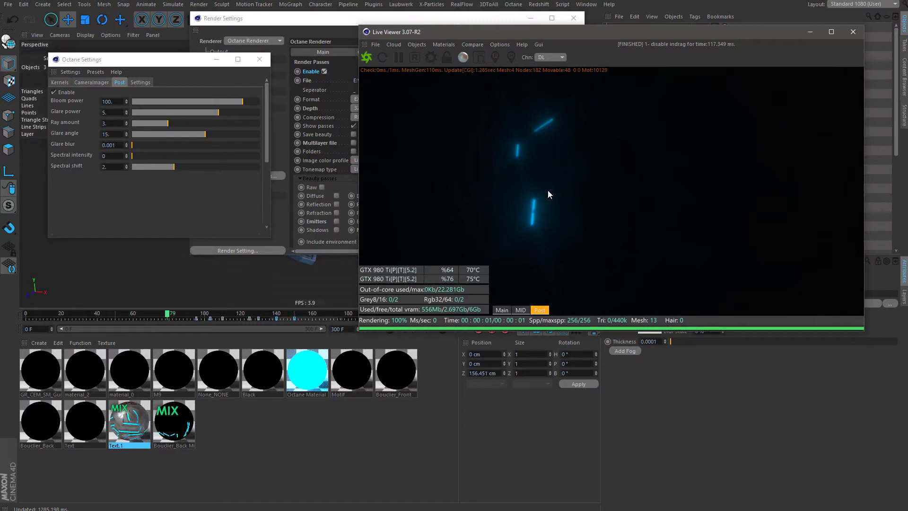
{"action": "left_click", "coordinate": [520, 310]}
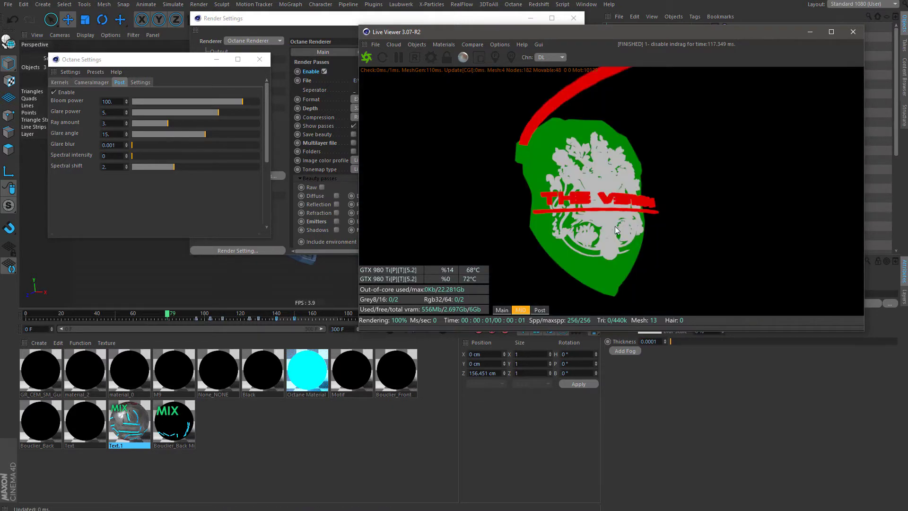
{"action": "left_click", "coordinate": [240, 313]}
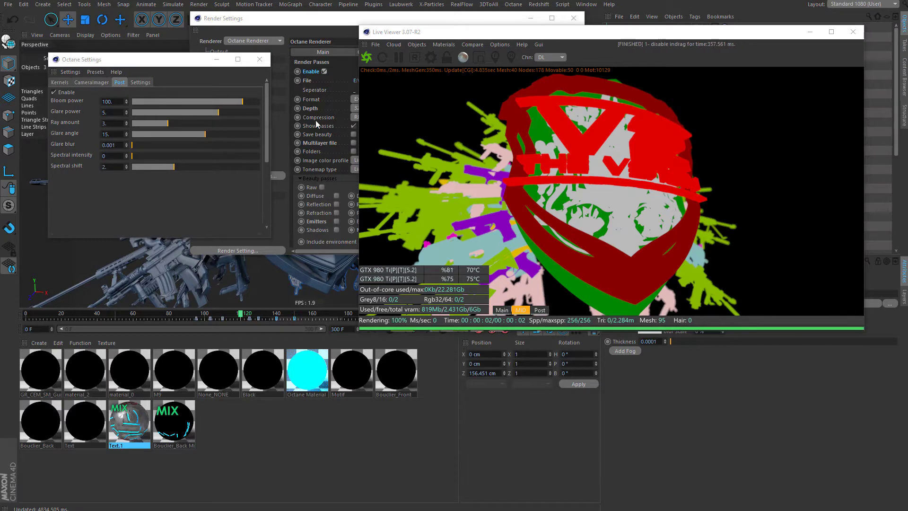
- Enable the Z-depth info pass in the Octane Renderer's render passes
{"action": "left_click", "coordinate": [333, 200]}
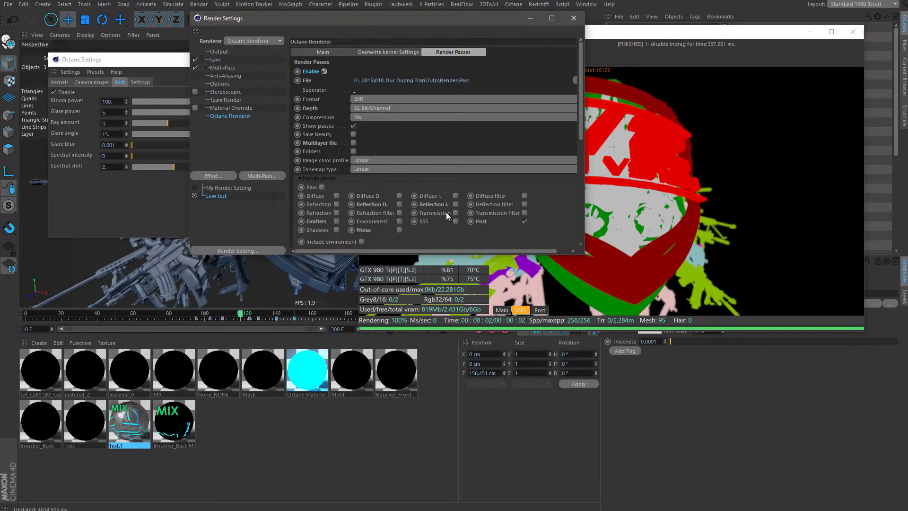
{"action": "scroll", "coordinate": [438, 81], "scroll_direction": "down", "scroll_amount": 6}
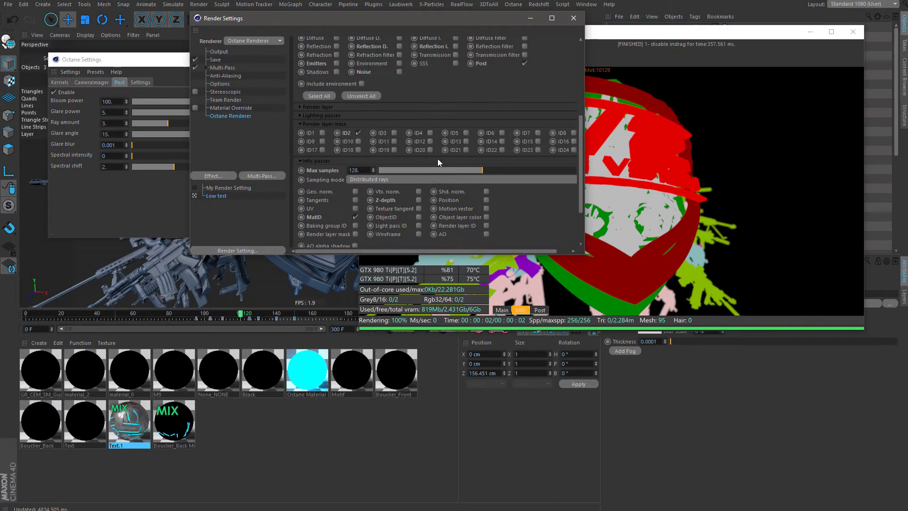
{"action": "left_click", "coordinate": [418, 199]}
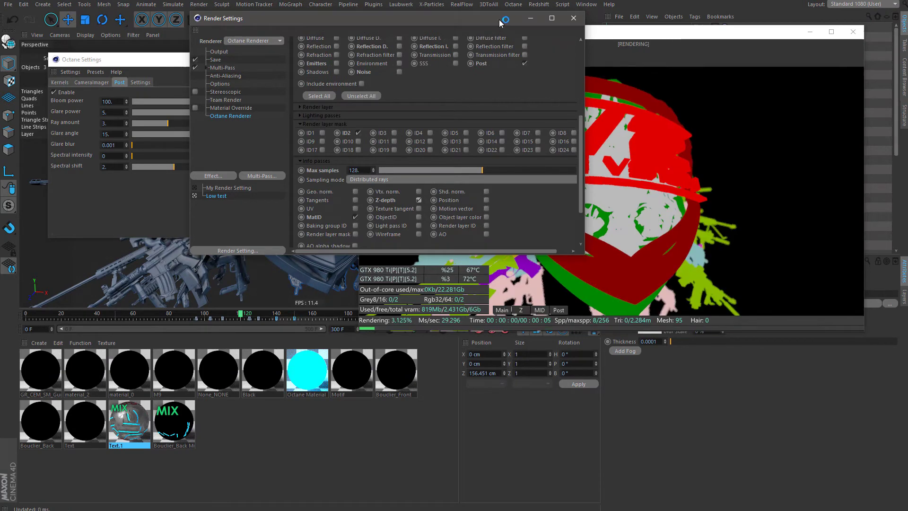
- Display the Z-depth pass in the Live Viewer and close the Octane Settings window
{"action": "left_click_drag", "start_coordinate": [534, 18], "coordinate": [278, 101]}
{"action": "left_click_drag", "start_coordinate": [586, 31], "coordinate": [605, 24]}
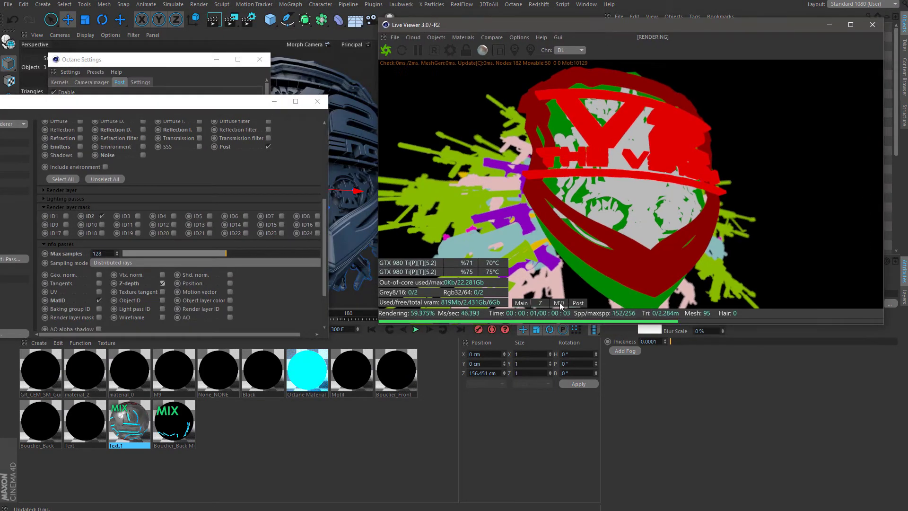
{"action": "left_click", "coordinate": [543, 304]}
{"action": "left_click_drag", "start_coordinate": [263, 102], "coordinate": [294, 204]}
{"action": "left_click", "coordinate": [259, 59]}
- Try a Z-Depth max of about 24.3 for the logo's depth pass
{"action": "scroll", "coordinate": [311, 387], "scroll_direction": "down", "scroll_amount": 3}
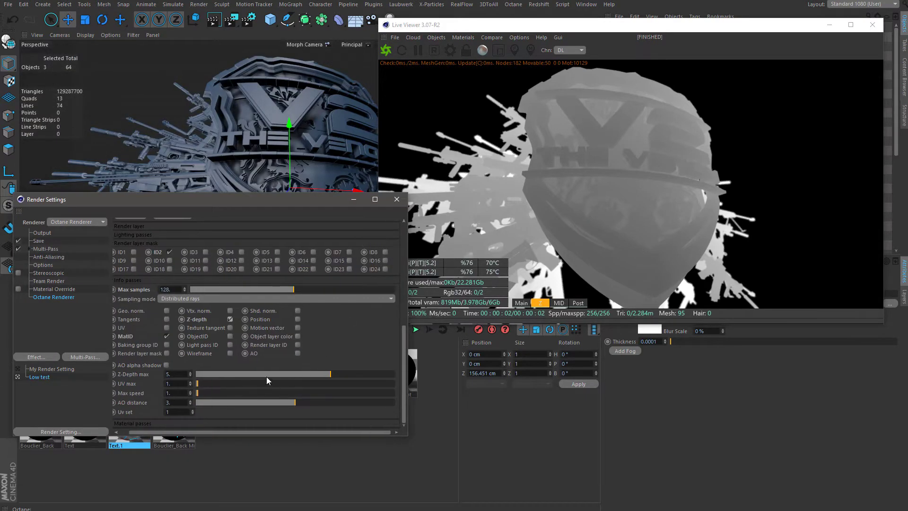
{"action": "left_click_drag", "start_coordinate": [265, 376], "coordinate": [351, 381]}
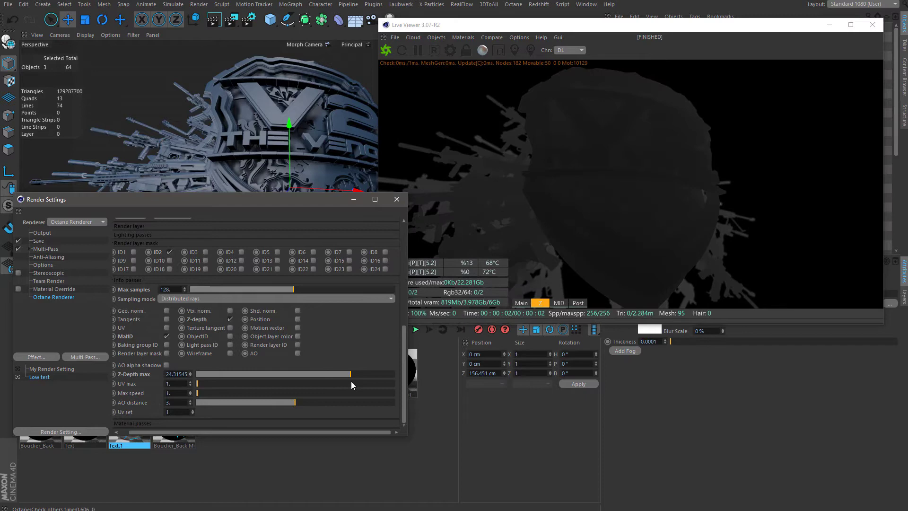
{"action": "left_click_drag", "start_coordinate": [316, 200], "coordinate": [363, 420]}
- Go to frame 0 and set Z-Depth max to 5 for the scattered fragments
{"action": "left_click", "coordinate": [370, 328]}
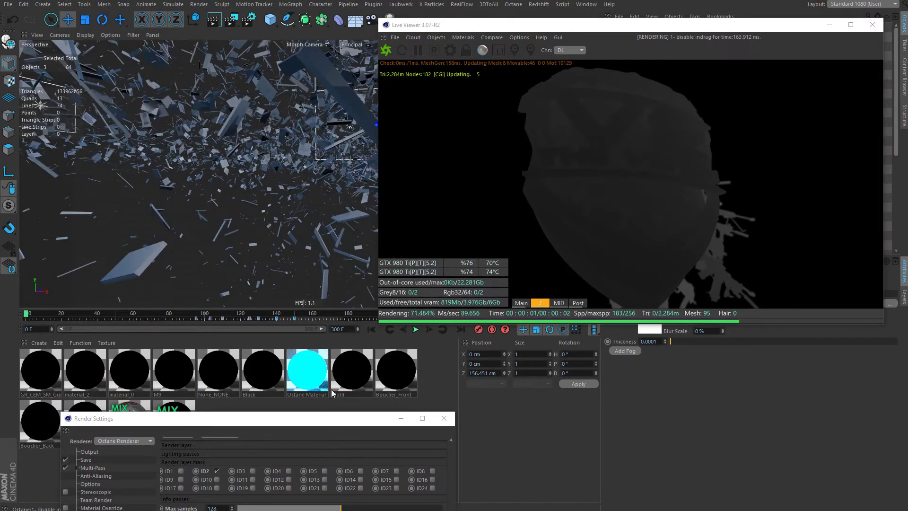
{"action": "left_click_drag", "start_coordinate": [333, 417], "coordinate": [287, 283]}
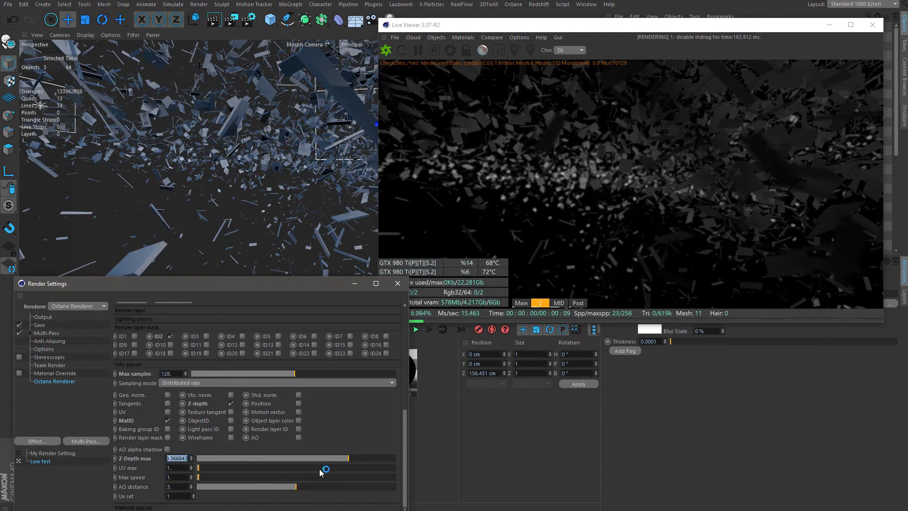
{"action": "type", "text": "5"}
{"action": "key", "text": "Return"}
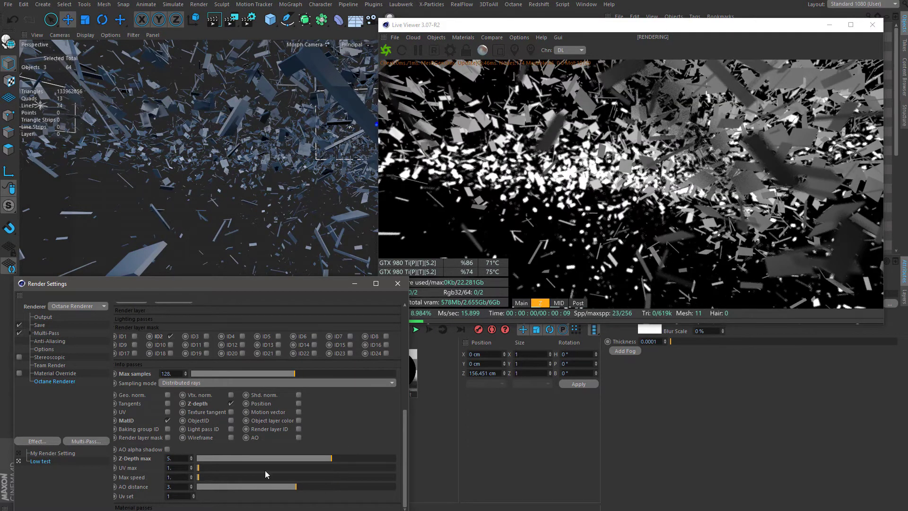
- Try Z-Depth max values of about 24.3 and 15, and return it to 5
{"action": "left_click_drag", "start_coordinate": [336, 459], "coordinate": [350, 458]}
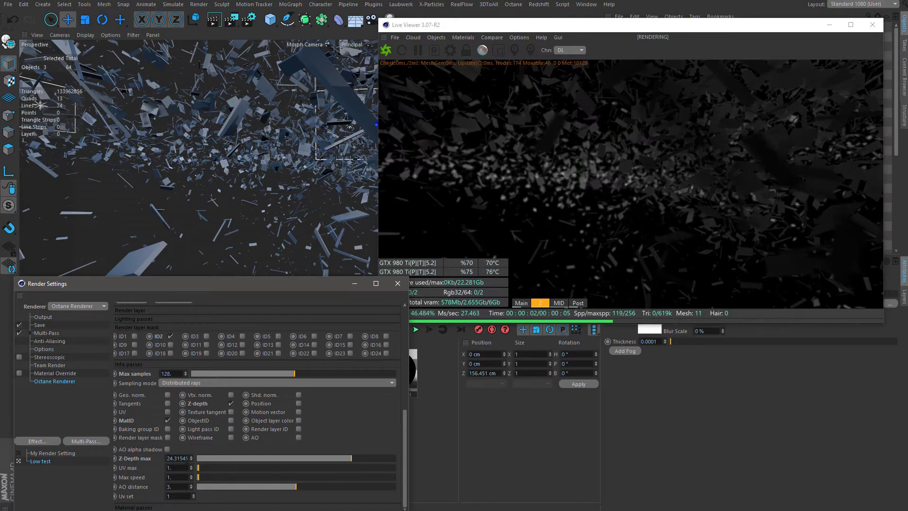
{"action": "double_click", "coordinate": [177, 458]}
{"action": "type", "text": "15"}
{"action": "key", "text": "Return"}
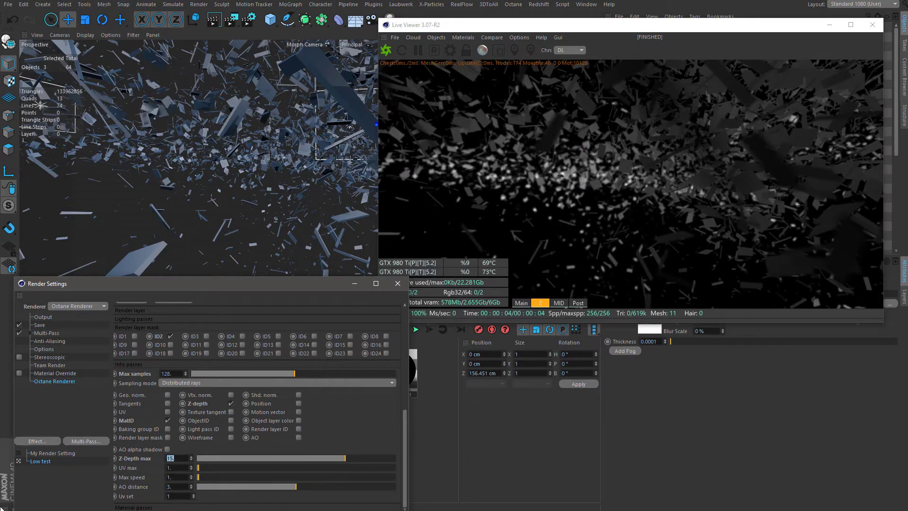
{"action": "key", "text": "Return"}
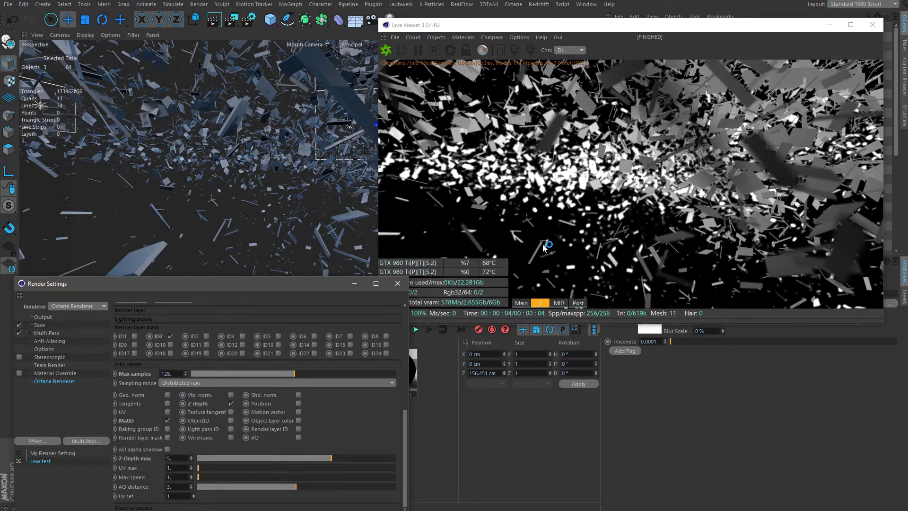
- Open the Octane kernel settings and try the Alpha channel option on the depth pass, turning it back off
{"action": "left_click", "coordinate": [450, 50]}
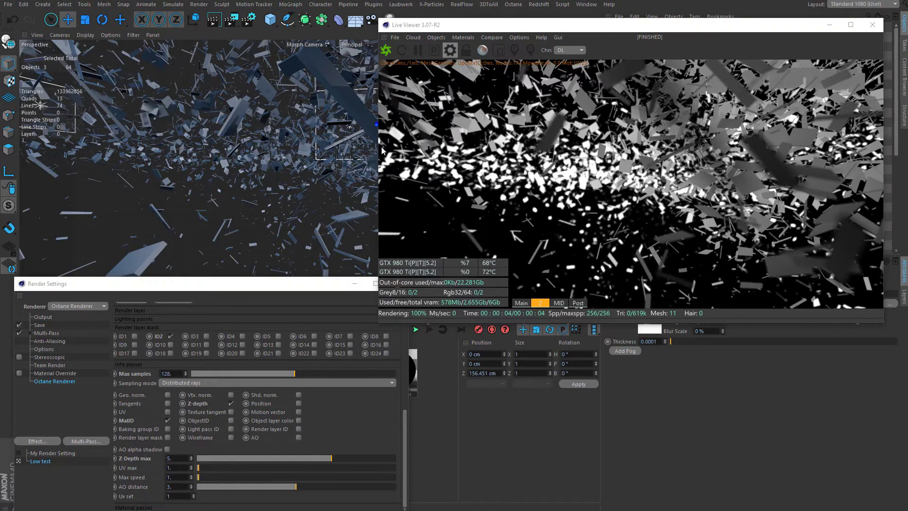
{"action": "left_click_drag", "start_coordinate": [100, 2], "coordinate": [119, 52]}
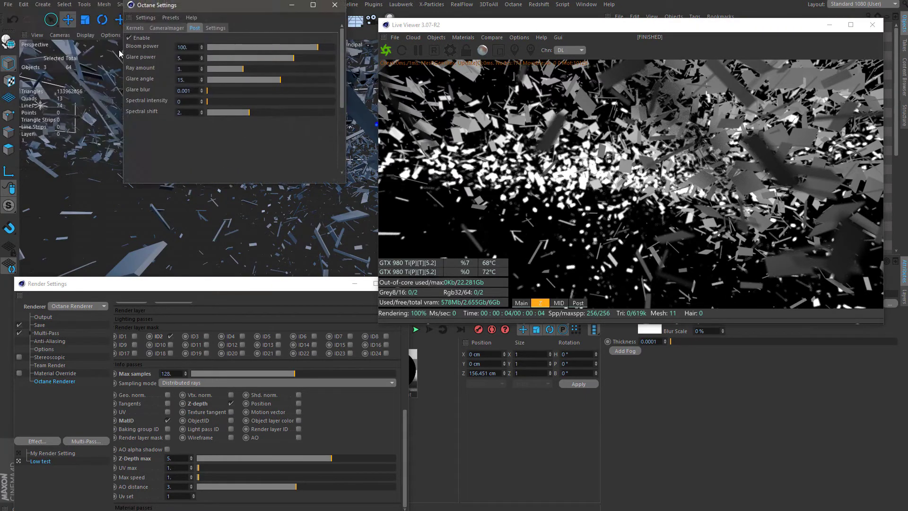
{"action": "left_click", "coordinate": [133, 28]}
{"action": "left_click", "coordinate": [157, 147]}
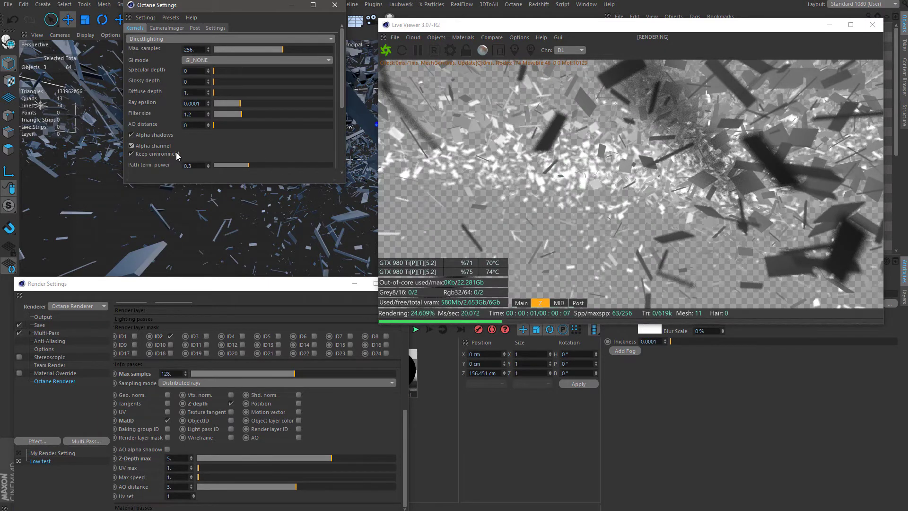
{"action": "left_click", "coordinate": [163, 145]}
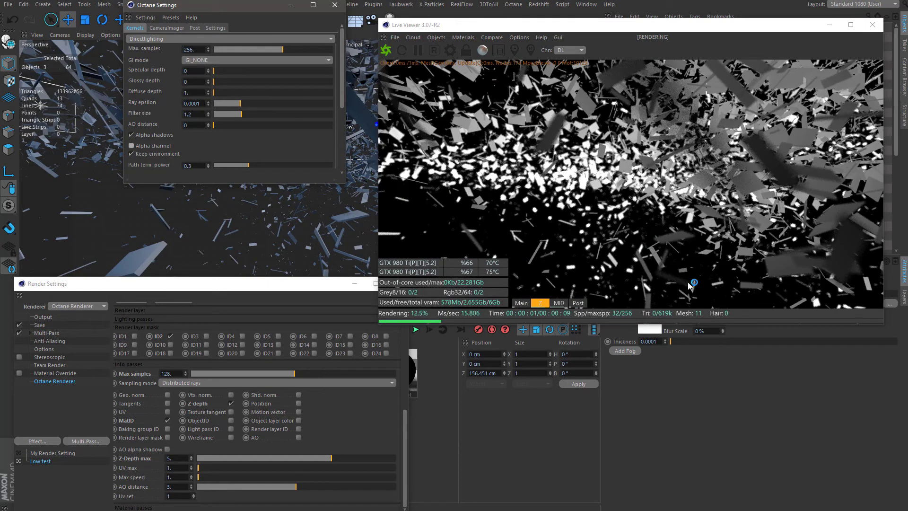
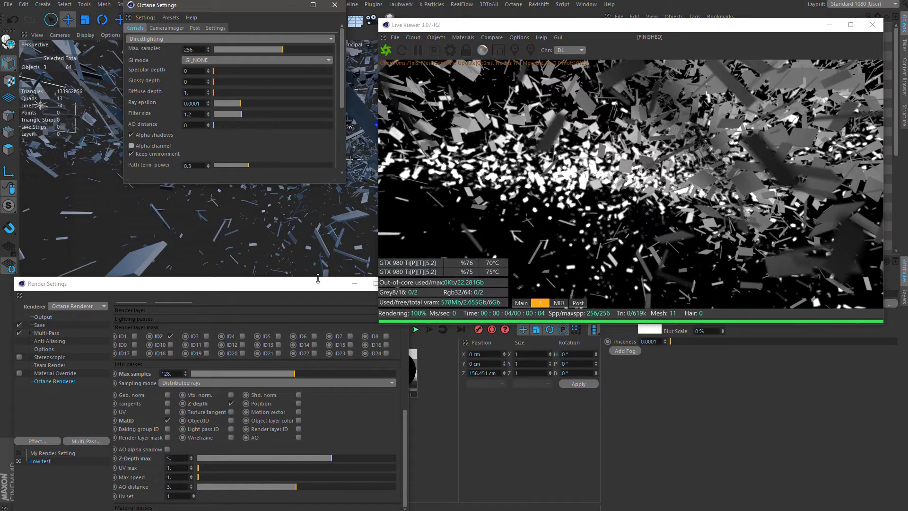
- Try a camera imager exposure of about 1087.8 on the Z-depth pass and return it to the default
{"action": "left_click_drag", "start_coordinate": [312, 284], "coordinate": [280, 274]}
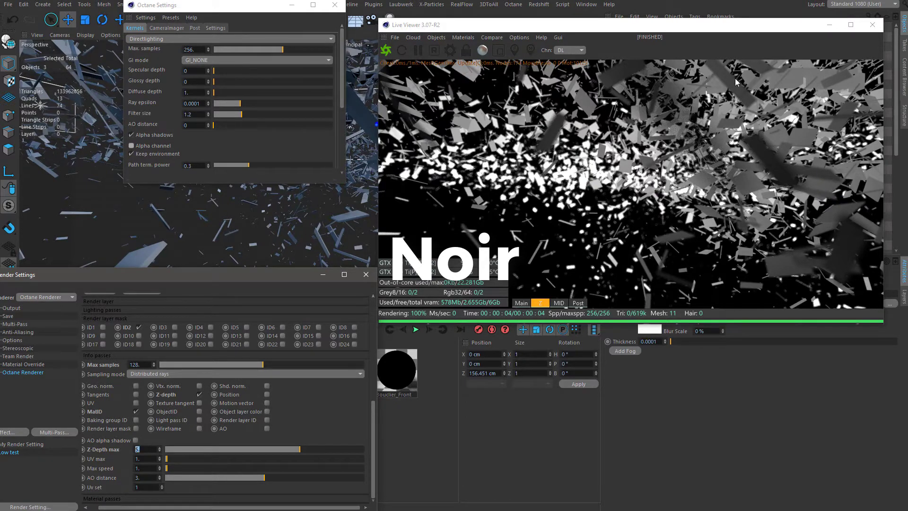
{"action": "left_click", "coordinate": [472, 37]}
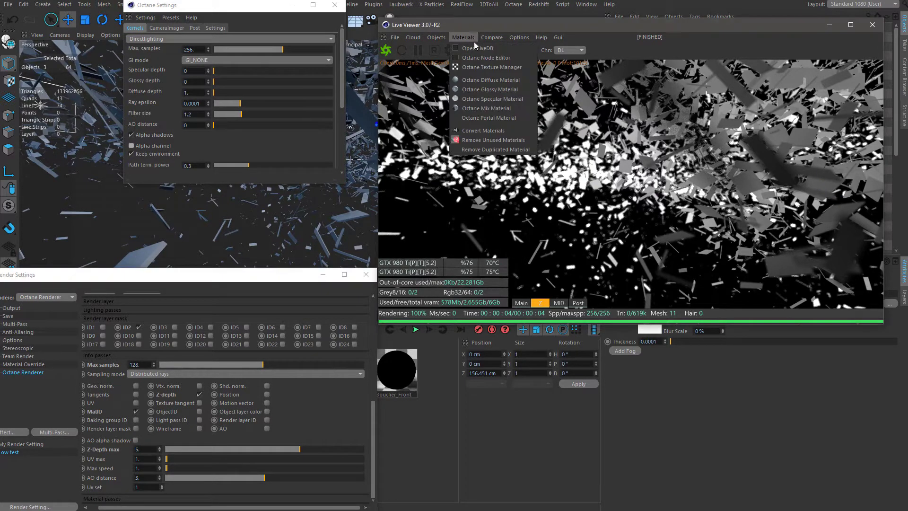
{"action": "left_click", "coordinate": [487, 34]}
{"action": "left_click", "coordinate": [450, 50]}
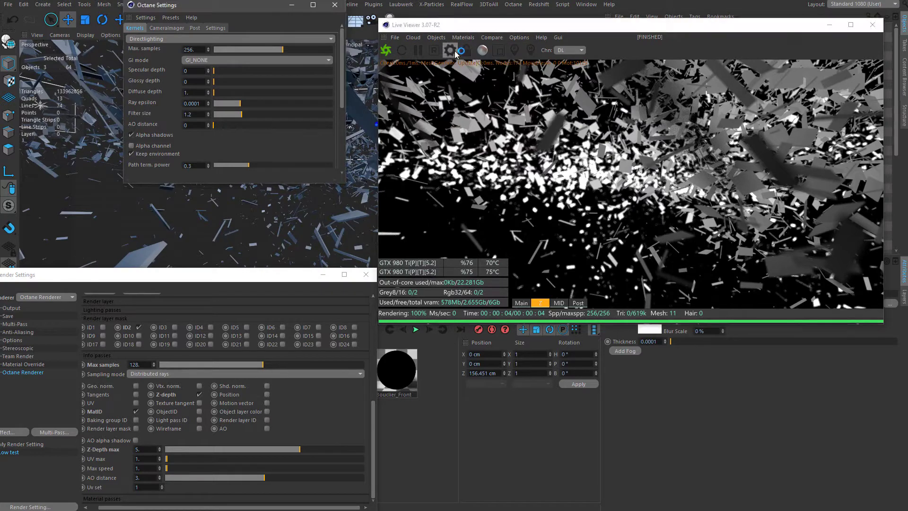
{"action": "left_click", "coordinate": [191, 27]}
{"action": "left_click", "coordinate": [177, 28]}
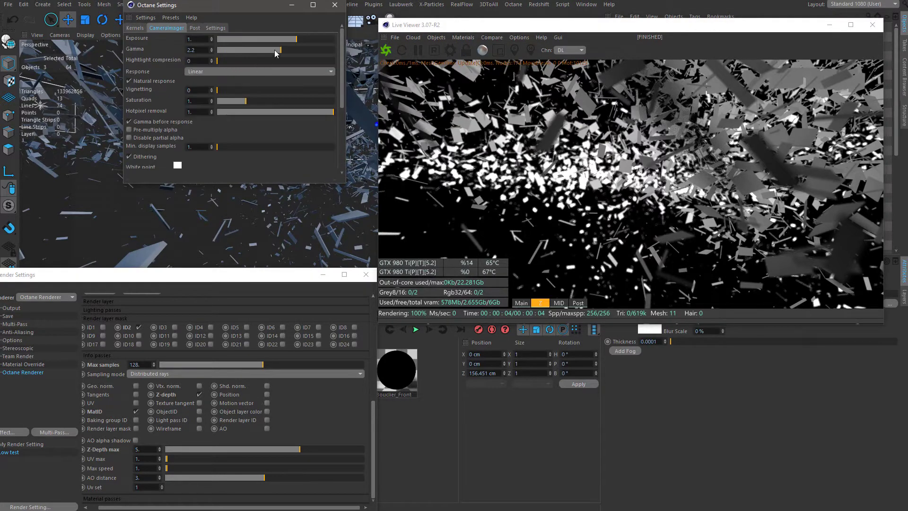
{"action": "left_click_drag", "start_coordinate": [287, 44], "coordinate": [266, 42]}
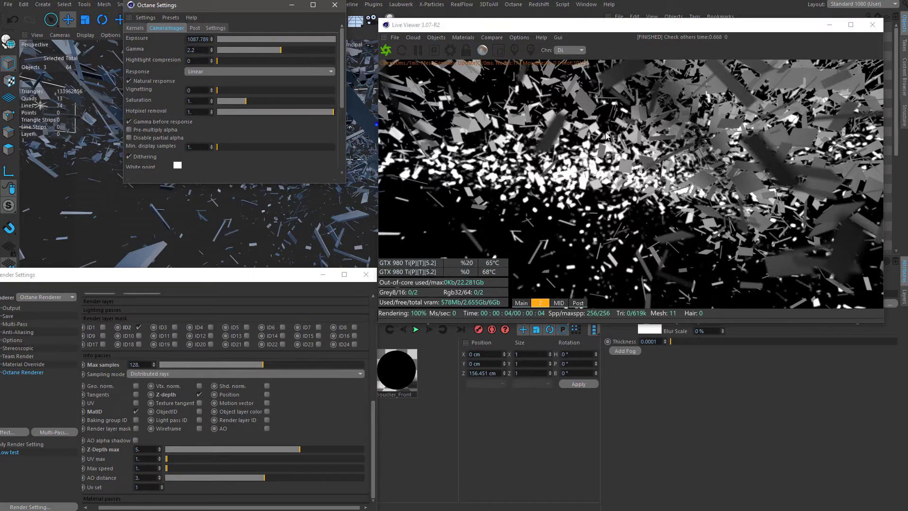
{"action": "left_click", "coordinate": [291, 44]}
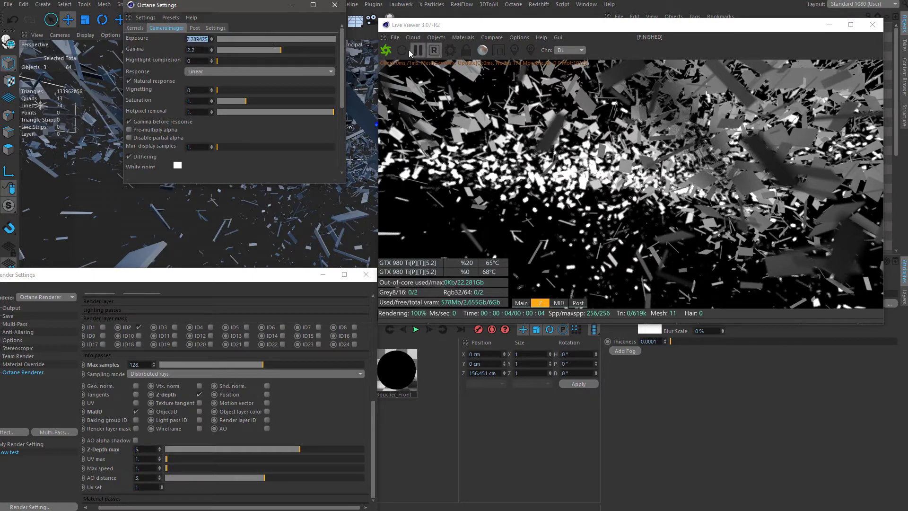
{"action": "key", "text": "shift+r"}
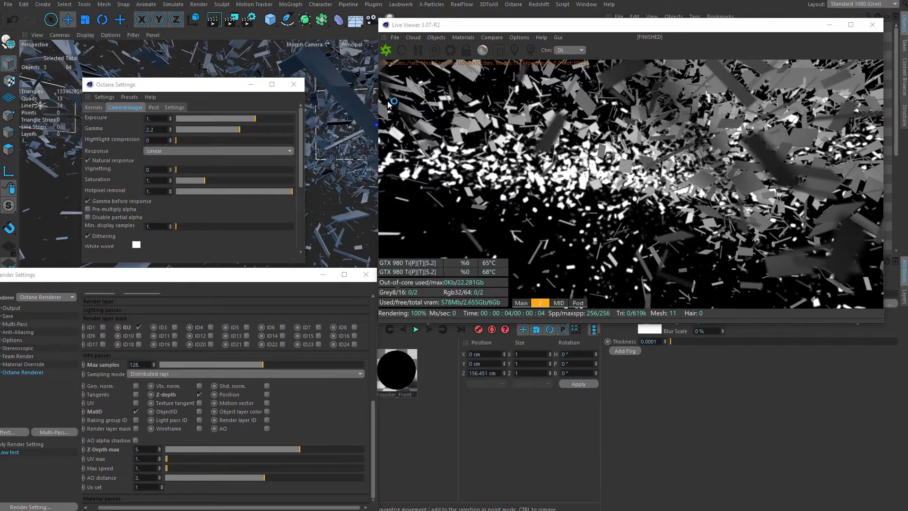
- Try a camera imager exposure of about 0.26, set it back to 1, and close the Octane Settings window
{"action": "mouse_move", "coordinate": [245, 118]}
{"action": "left_mouse_down"}
{"action": "mouse_move", "coordinate": [256, 119]}
{"action": "mouse_move", "coordinate": [240, 119]}
{"action": "left_mouse_up"}
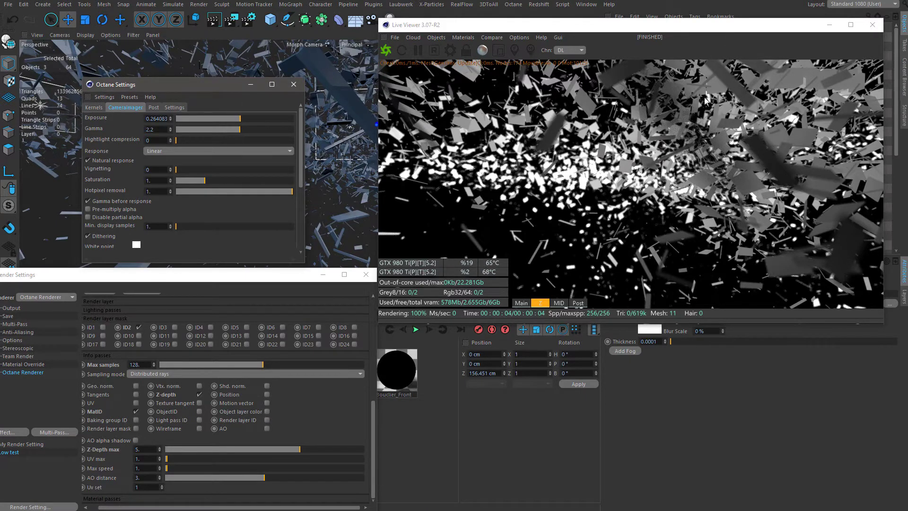
{"action": "double_click", "coordinate": [147, 118]}
{"action": "type", "text": "1"}
{"action": "key", "text": "Return"}
{"action": "left_click", "coordinate": [293, 84]}
{"action": "left_click_drag", "start_coordinate": [461, 27], "coordinate": [453, 90]}
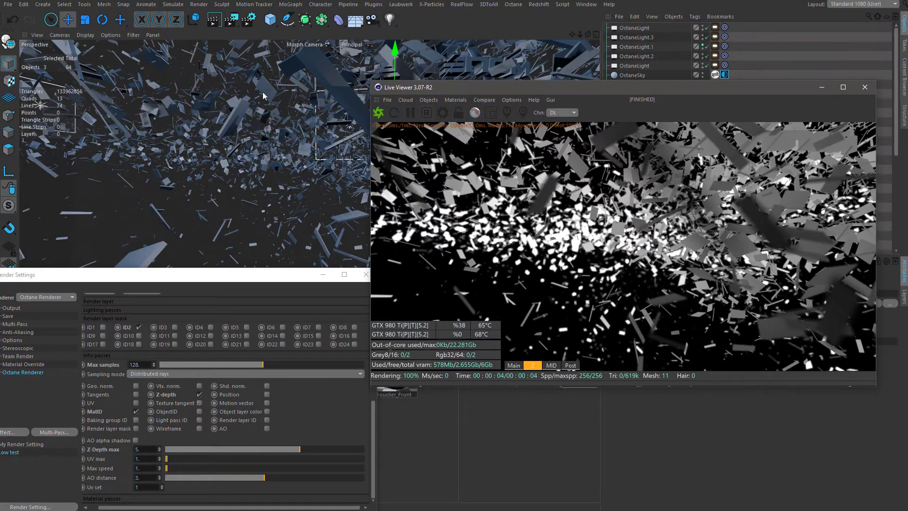
{"action": "left_click", "coordinate": [270, 19]}
{"action": "left_click", "coordinate": [454, 50]}
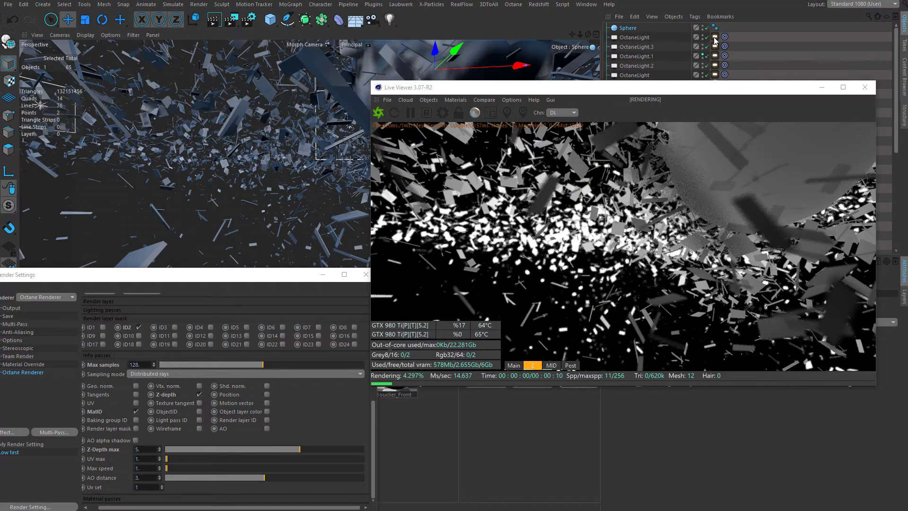
{"action": "key", "text": "Delete"}
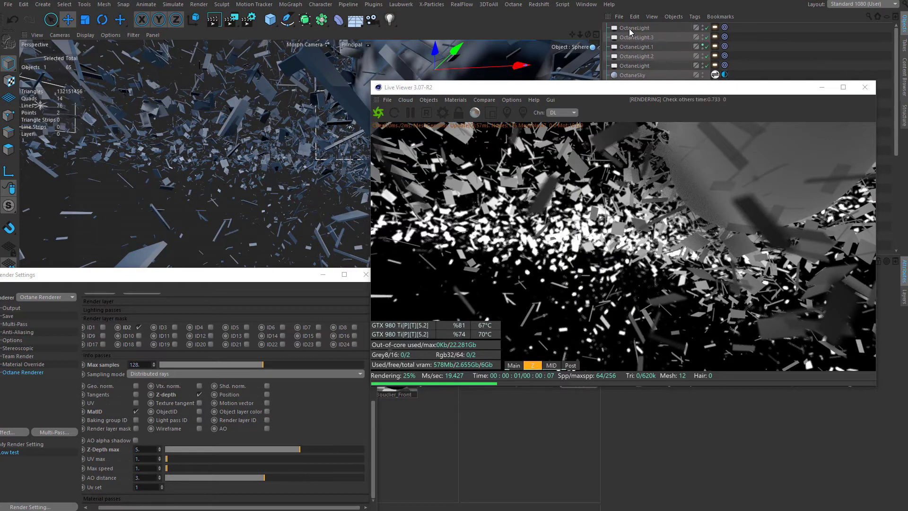
- Add a sphere primitive to the scene and move the Live Viewer away from the sphere's attributes
{"action": "left_click", "coordinate": [270, 19]}
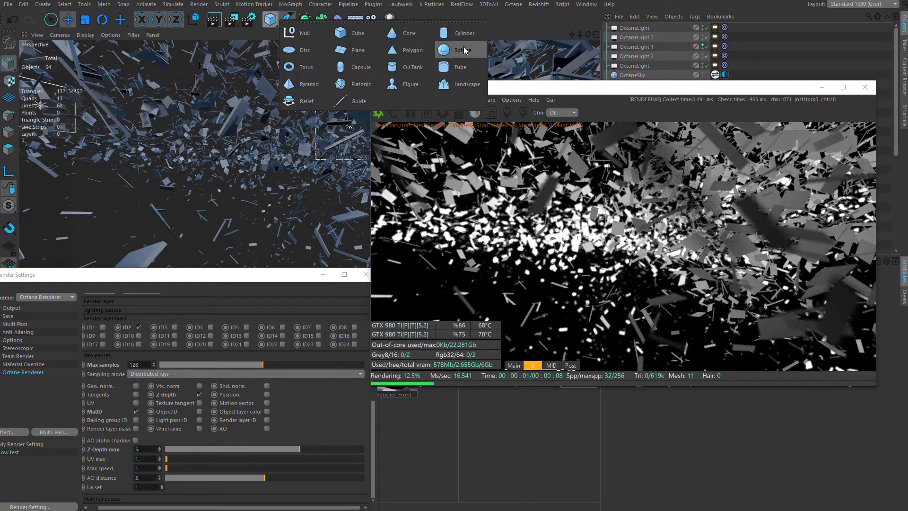
{"action": "left_click", "coordinate": [454, 50]}
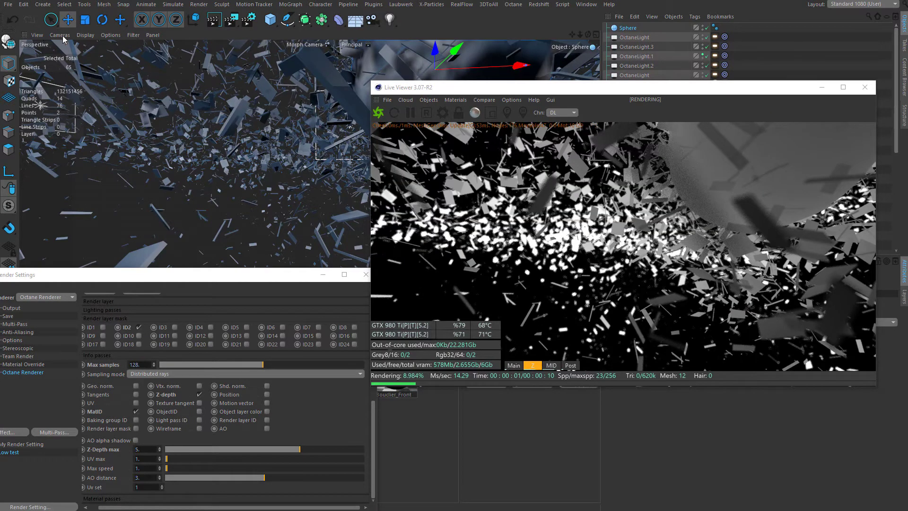
{"action": "left_click_drag", "start_coordinate": [636, 98], "coordinate": [339, 120]}
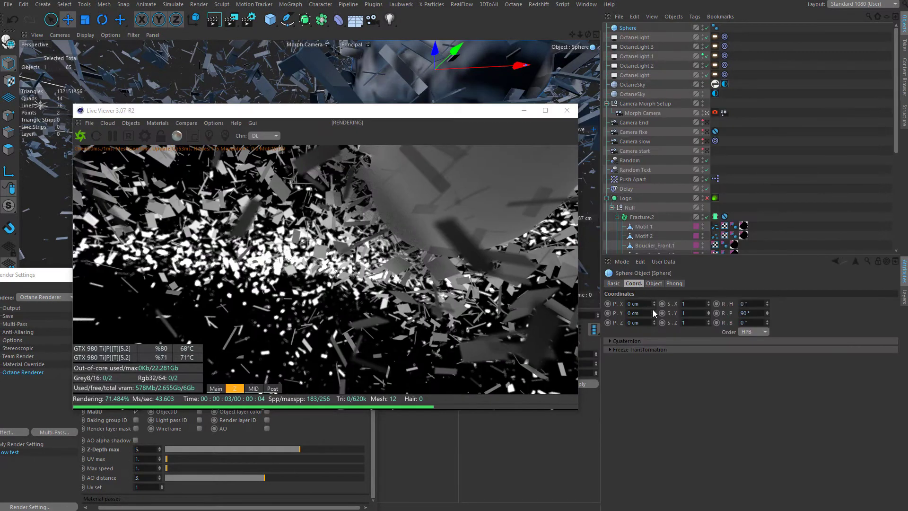
{"action": "left_click_drag", "start_coordinate": [472, 116], "coordinate": [445, 121]}
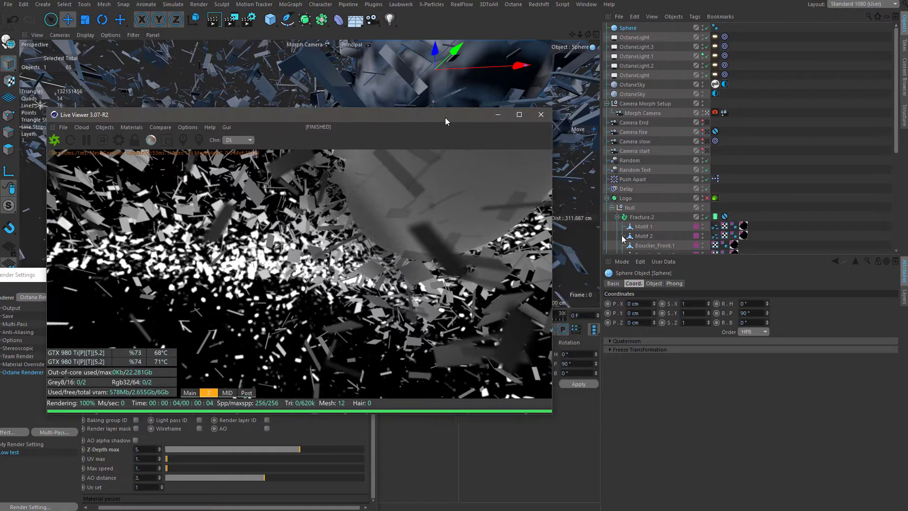
- Try a sphere radius of 357 cm and set it back to 100 cm
{"action": "left_click", "coordinate": [654, 284]}
{"action": "left_click_drag", "start_coordinate": [680, 307], "coordinate": [680, 288]}
{"action": "double_click", "coordinate": [663, 303]}
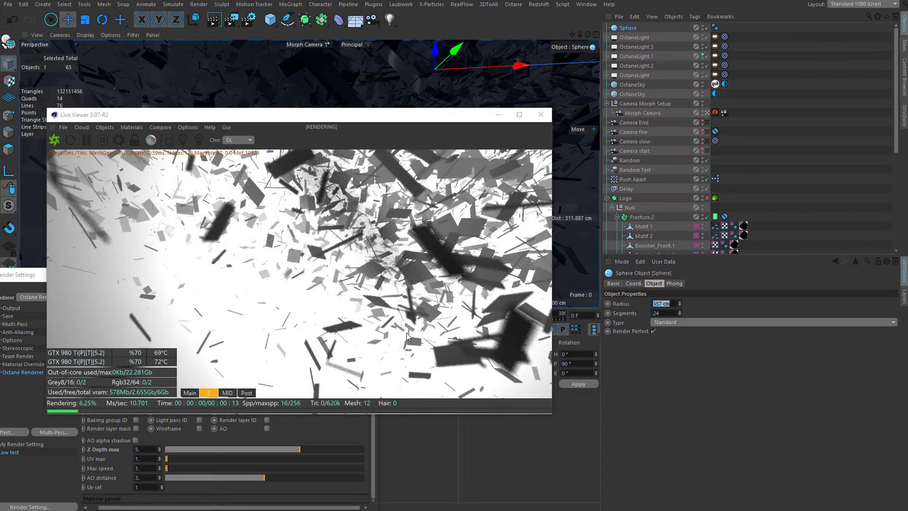
{"action": "type", "text": "100"}
{"action": "key", "text": "Return"}
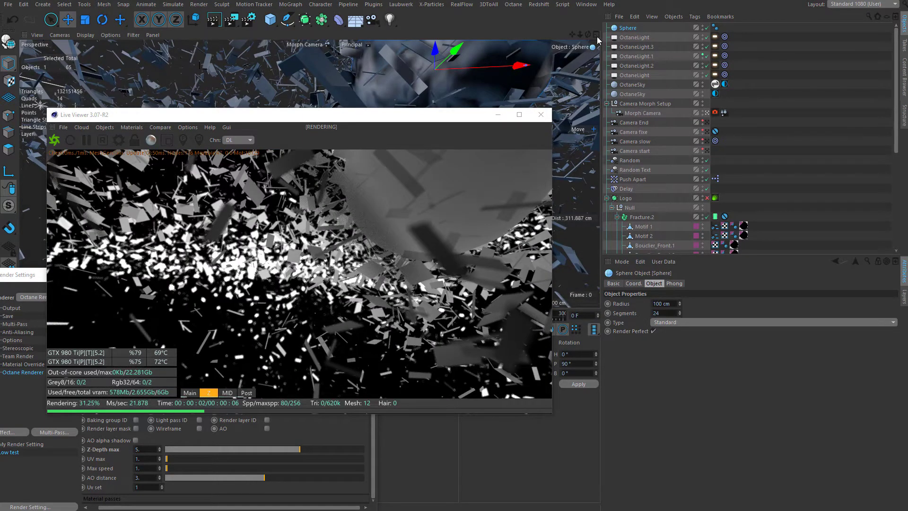
- Switch to the four-view layout and enlarge the sphere in the Top view to a radius of about 561 cm
{"action": "left_click", "coordinate": [595, 34]}
{"action": "left_click_drag", "start_coordinate": [446, 119], "coordinate": [525, 219]}
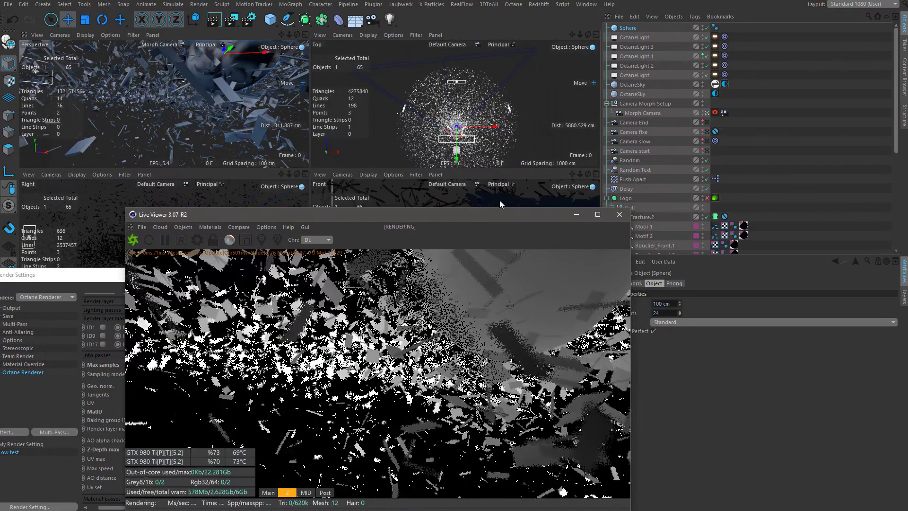
{"action": "middle_click_drag", "start_coordinate": [431, 107], "coordinate": [473, 119], "text": "alt"}
{"action": "scroll", "coordinate": [472, 116], "scroll_direction": "up", "scroll_amount": 3}
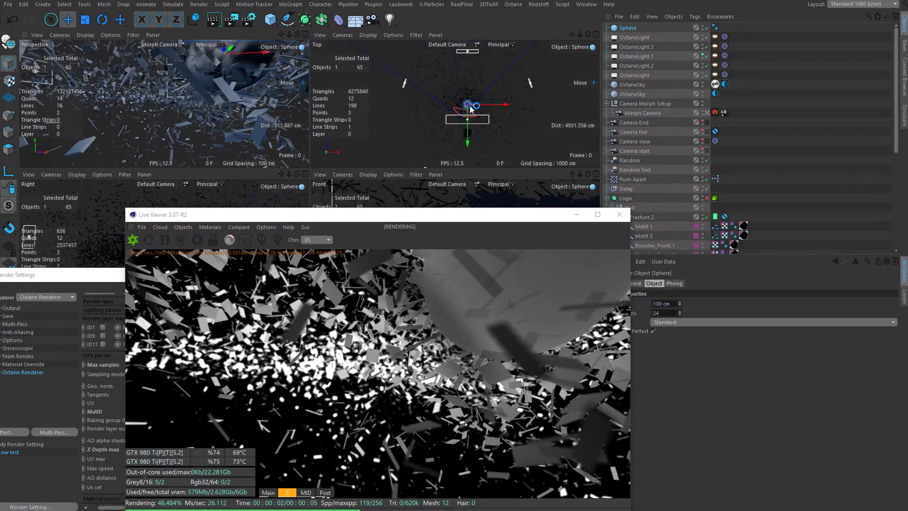
{"action": "left_click_drag", "start_coordinate": [486, 93], "coordinate": [770, 217]}
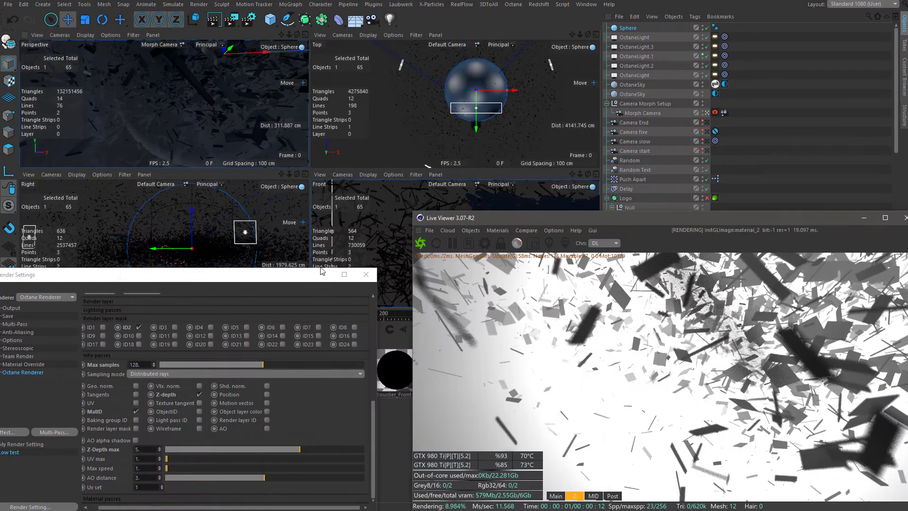
- Move the Render Settings and Live Viewer windows aside and reset the sphere's Y and Z positions to 0 cm
{"action": "left_click", "coordinate": [265, 297]}
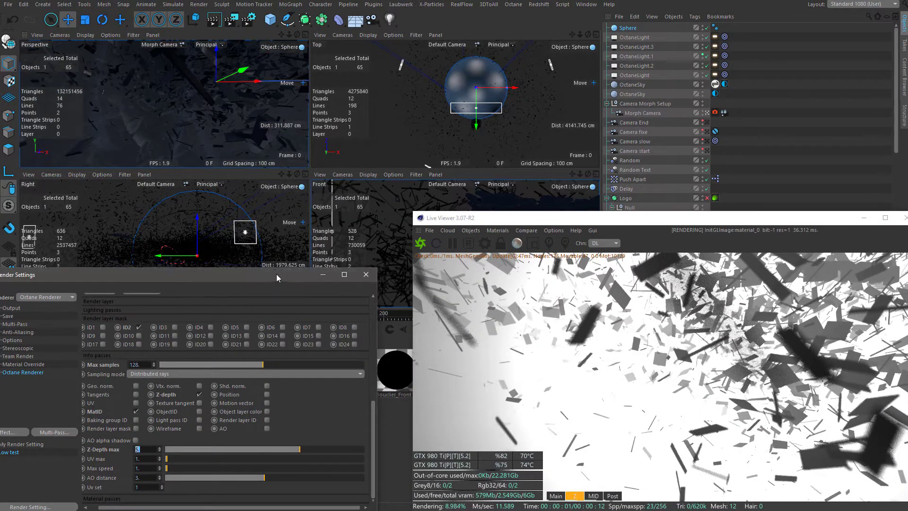
{"action": "left_click_drag", "start_coordinate": [276, 274], "coordinate": [306, 410]}
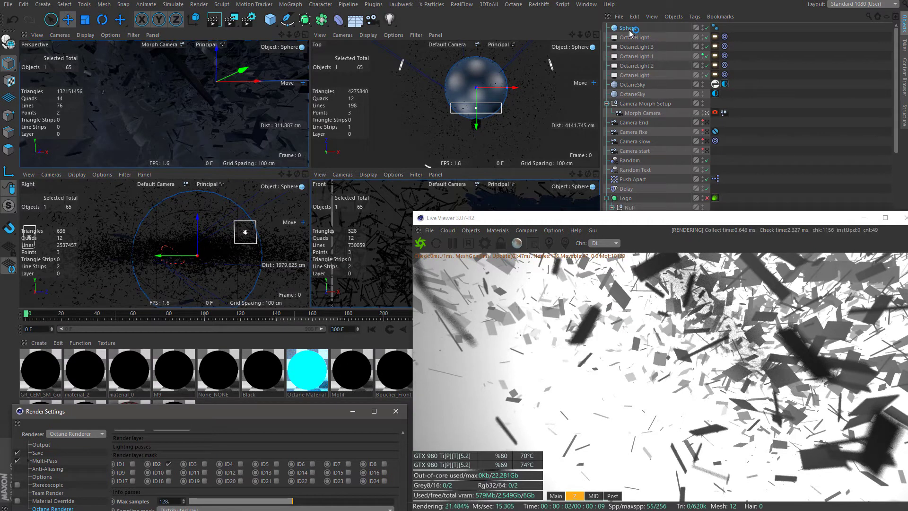
{"action": "left_click_drag", "start_coordinate": [666, 221], "coordinate": [242, 362]}
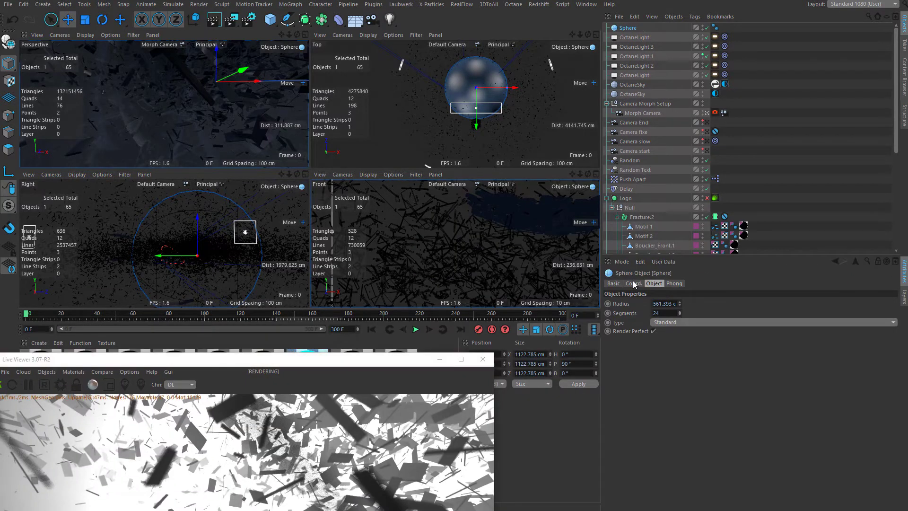
{"action": "right_click", "coordinate": [654, 312]}
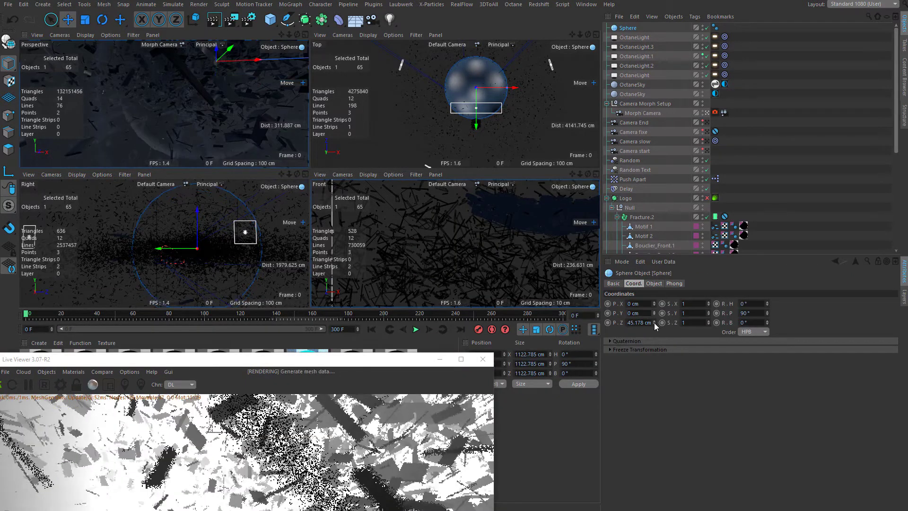
{"action": "right_click", "coordinate": [654, 322]}
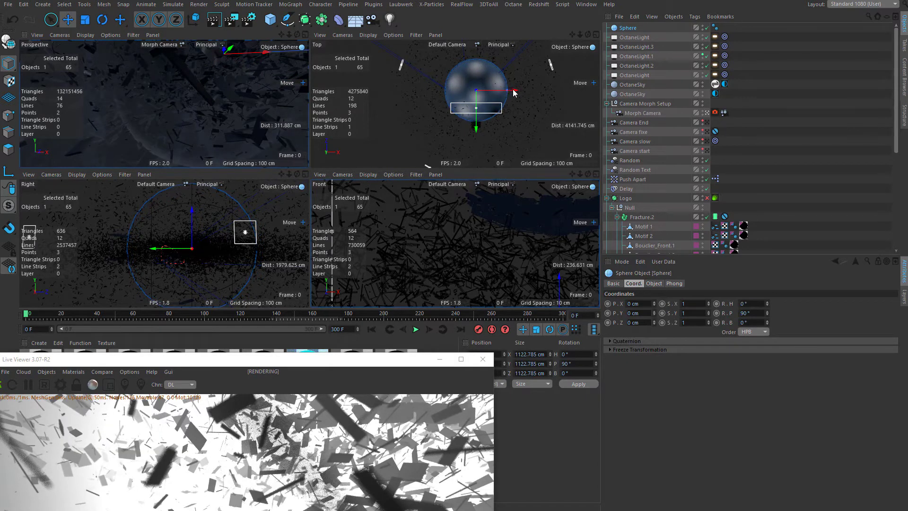
- Enlarge the sphere around the fragments, setting its radius to 1500 cm and its segments to 48
{"action": "left_click_drag", "start_coordinate": [513, 90], "coordinate": [566, 90]}
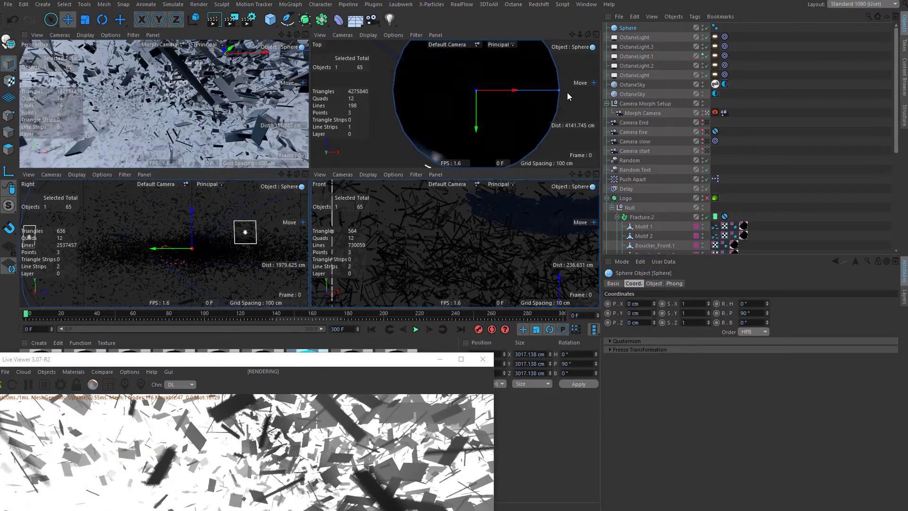
{"action": "left_click", "coordinate": [657, 283]}
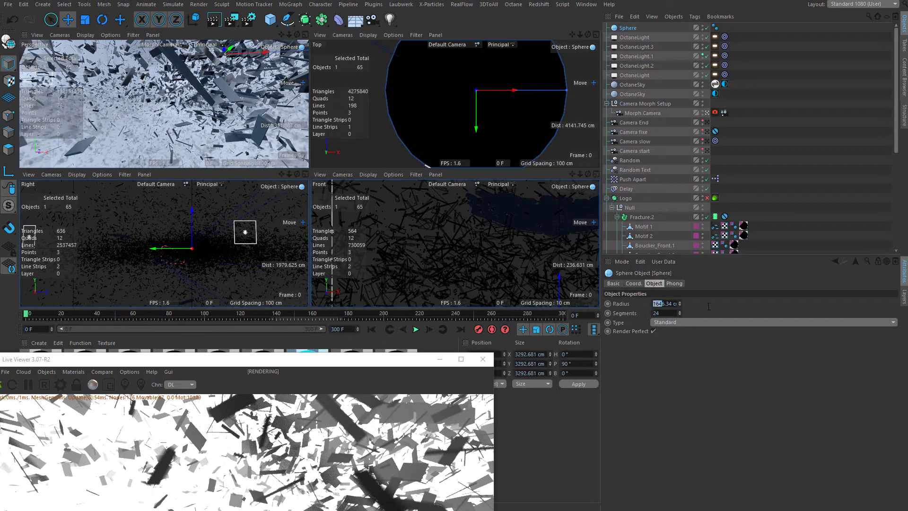
{"action": "left_click_drag", "start_coordinate": [709, 306], "coordinate": [846, 334]}
{"action": "type", "text": "151"}
{"action": "key", "text": "Return"}
{"action": "left_click_drag", "start_coordinate": [354, 364], "coordinate": [431, 269]}
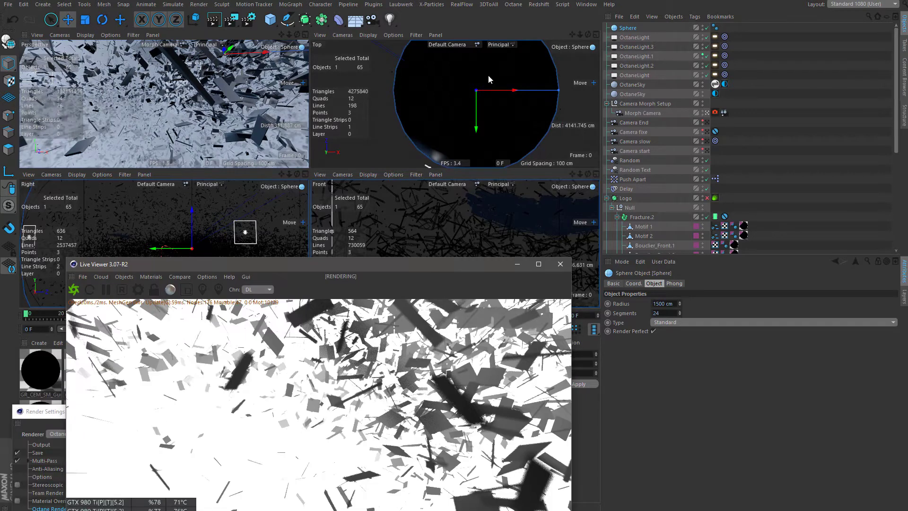
{"action": "left_click", "coordinate": [662, 314]}
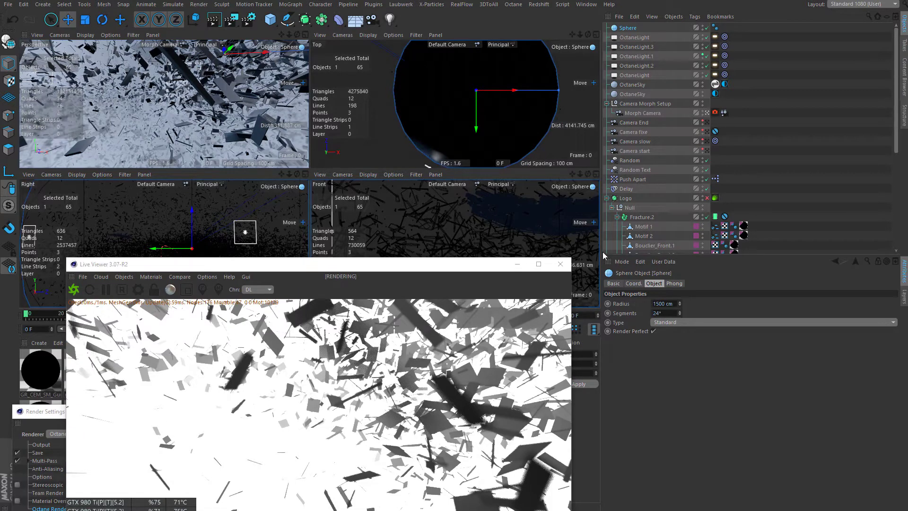
{"action": "key", "text": "Return"}
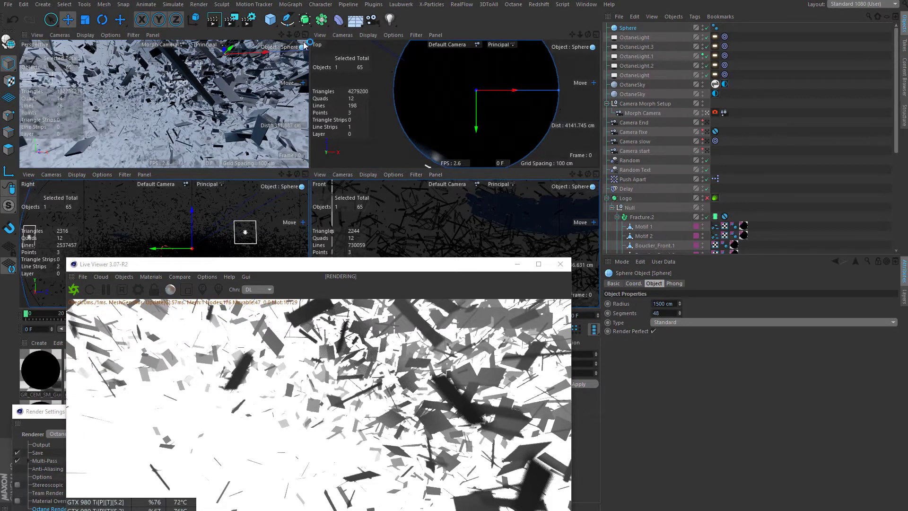
- Return to the single Perspective view and move the Live Viewer and Render Settings windows so both are accessible
{"action": "left_click", "coordinate": [304, 35]}
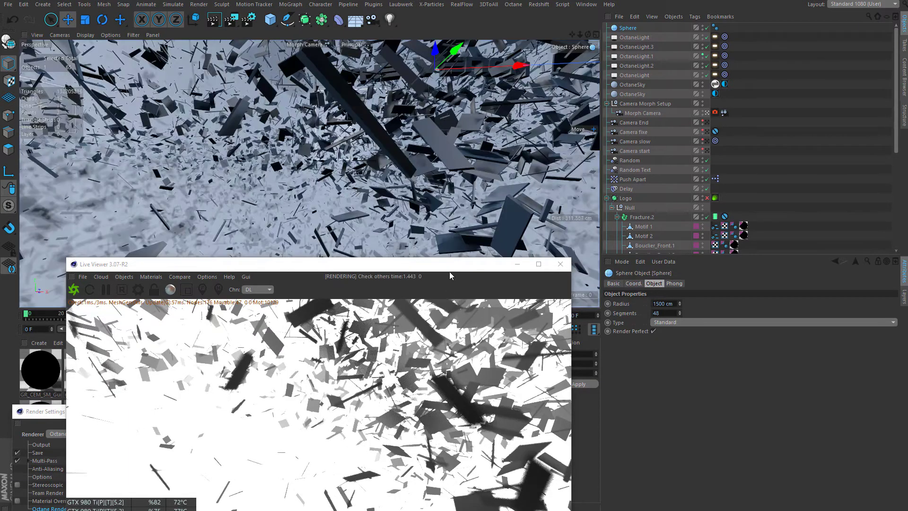
{"action": "left_click_drag", "start_coordinate": [432, 264], "coordinate": [813, 107]}
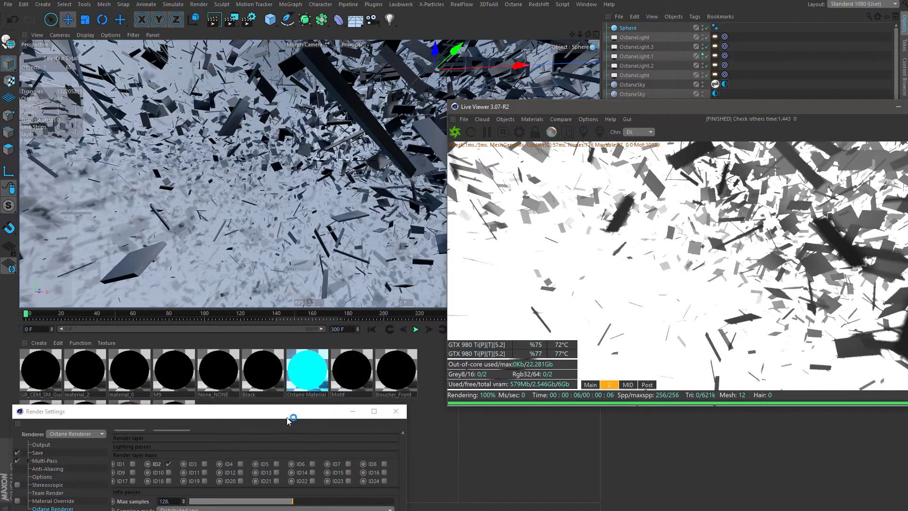
{"action": "left_click_drag", "start_coordinate": [287, 414], "coordinate": [330, 234]}
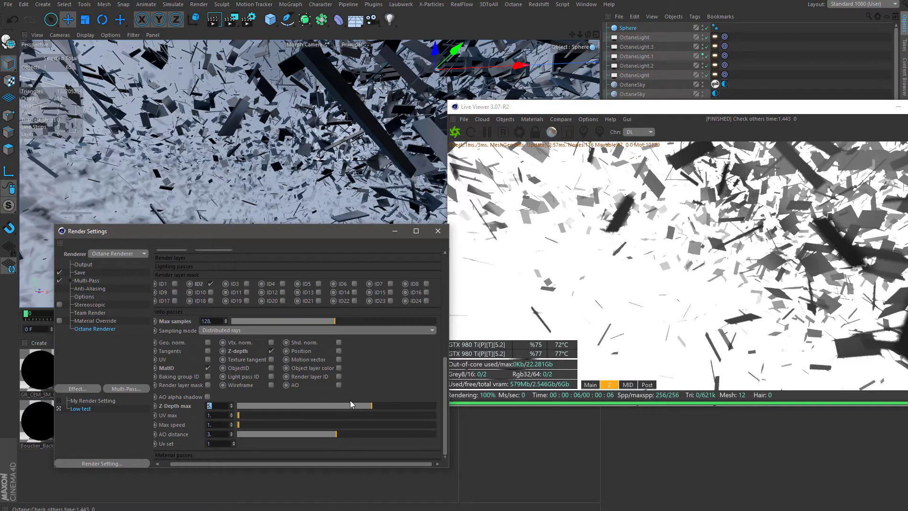
- Try a Z-Depth max of about 60 for the Octane info passes and set it to 15
{"action": "left_click_drag", "start_coordinate": [375, 407], "coordinate": [400, 405]}
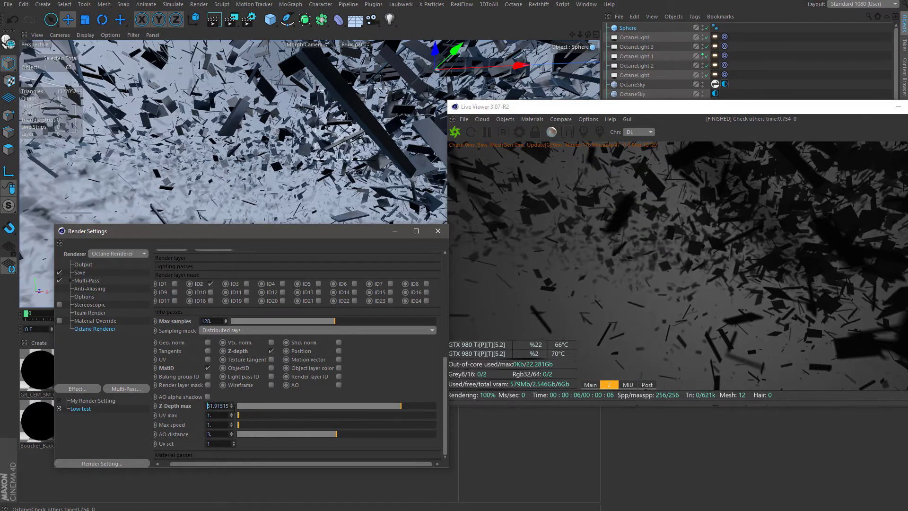
{"action": "type", "text": "15"}
{"action": "key", "text": "Return"}
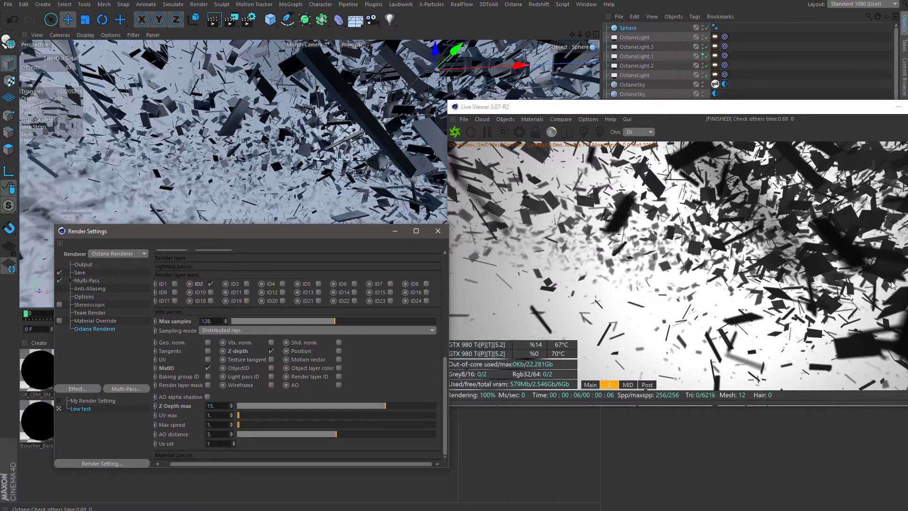
{"action": "left_click_drag", "start_coordinate": [412, 408], "coordinate": [402, 407]}
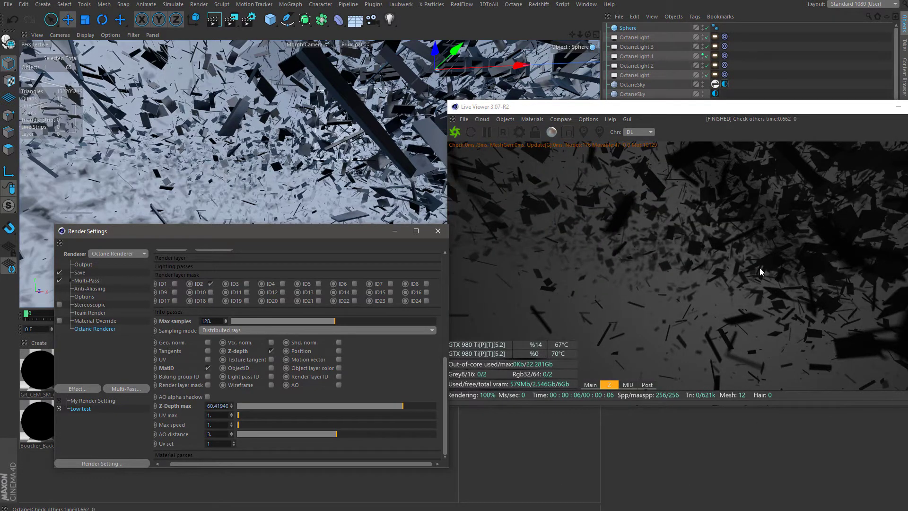
{"action": "left_click", "coordinate": [208, 406]}
{"action": "type", "text": "15"}
{"action": "key", "text": "Return"}
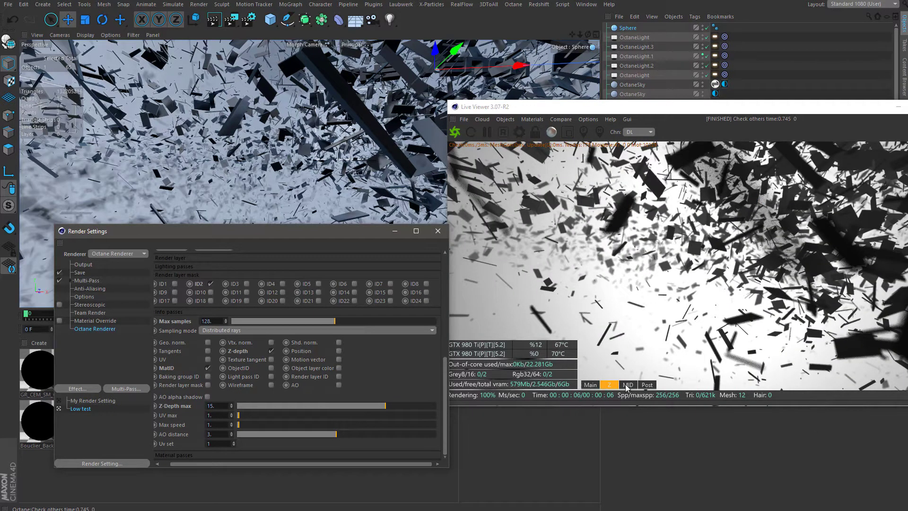
- View the Post pass in the Live Viewer and check the environment options in the Octane settings
{"action": "left_click", "coordinate": [647, 384]}
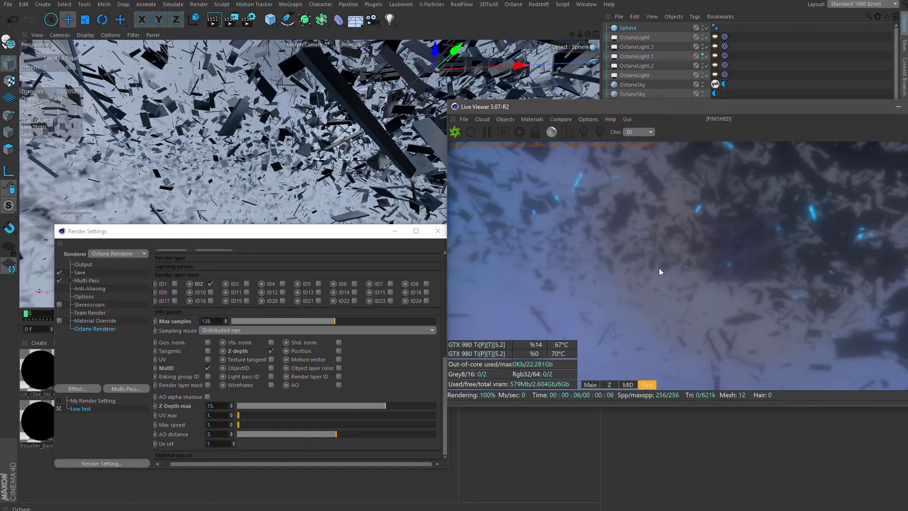
{"action": "left_click", "coordinate": [516, 131]}
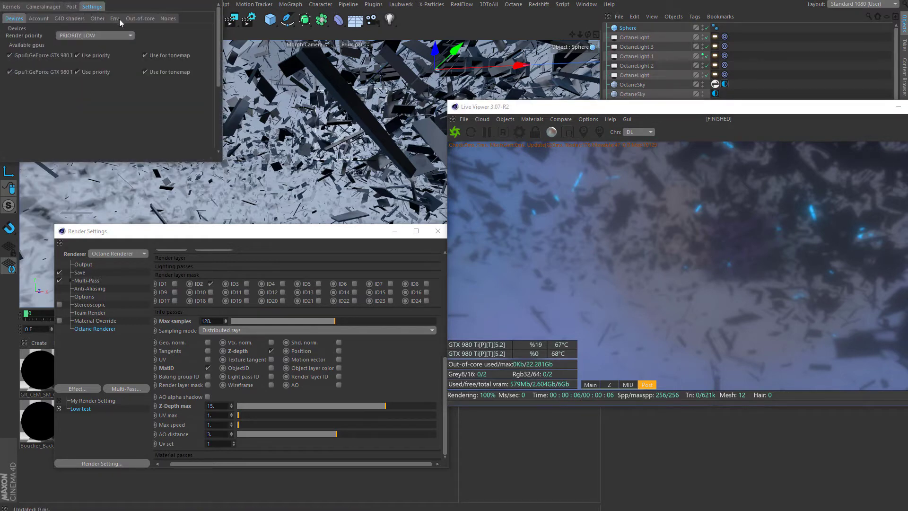
{"action": "left_click", "coordinate": [115, 19]}
{"action": "left_click", "coordinate": [211, 0]}
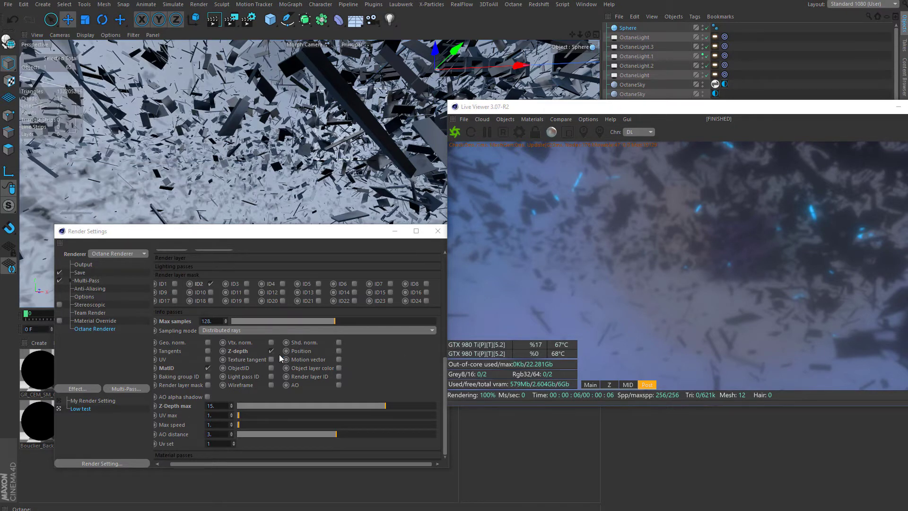
- Move Render Settings off the materials, discard the stray standard material, and assign a new Octane Diffuse material to the enclosing sphere
{"action": "left_click_drag", "start_coordinate": [194, 236], "coordinate": [424, 250]}
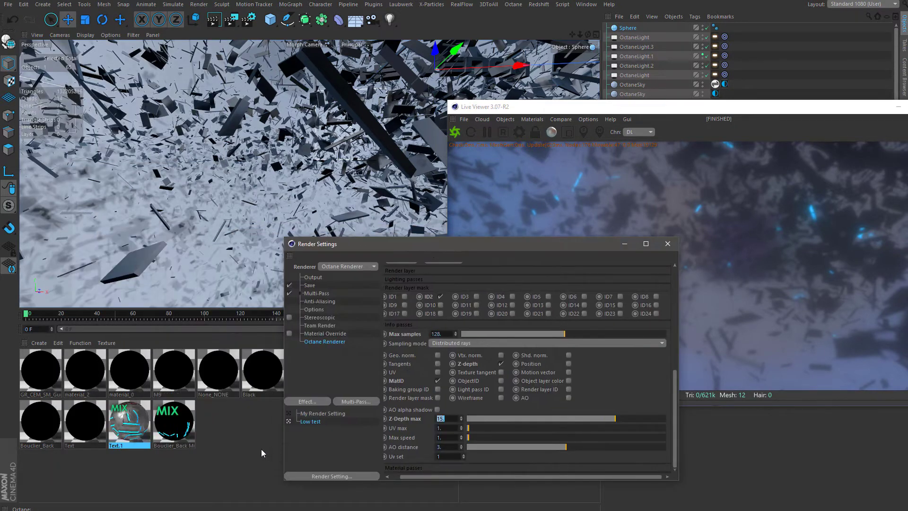
{"action": "double_click", "coordinate": [234, 434]}
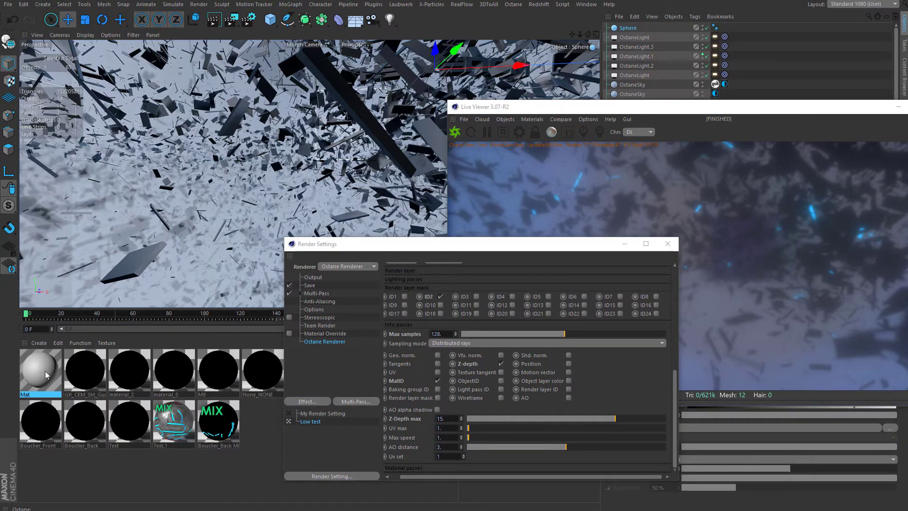
{"action": "key", "text": "Delete"}
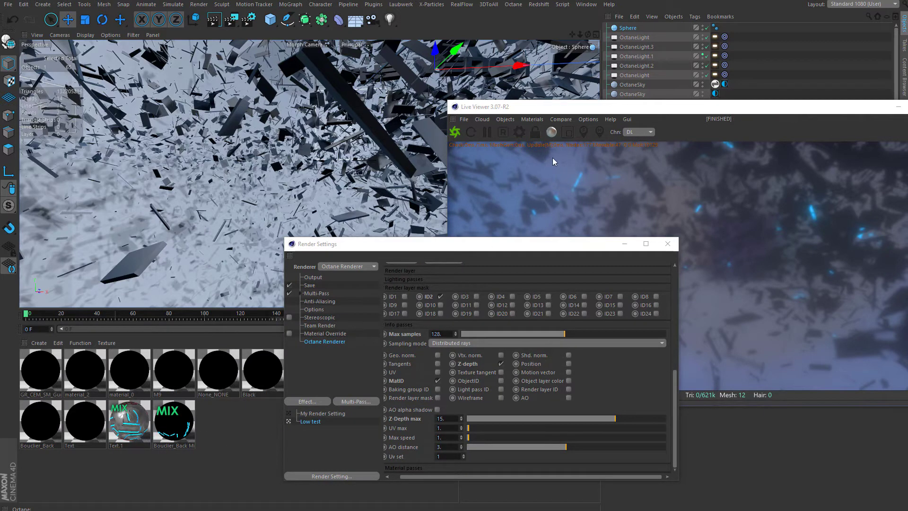
{"action": "right_click", "coordinate": [559, 164]}
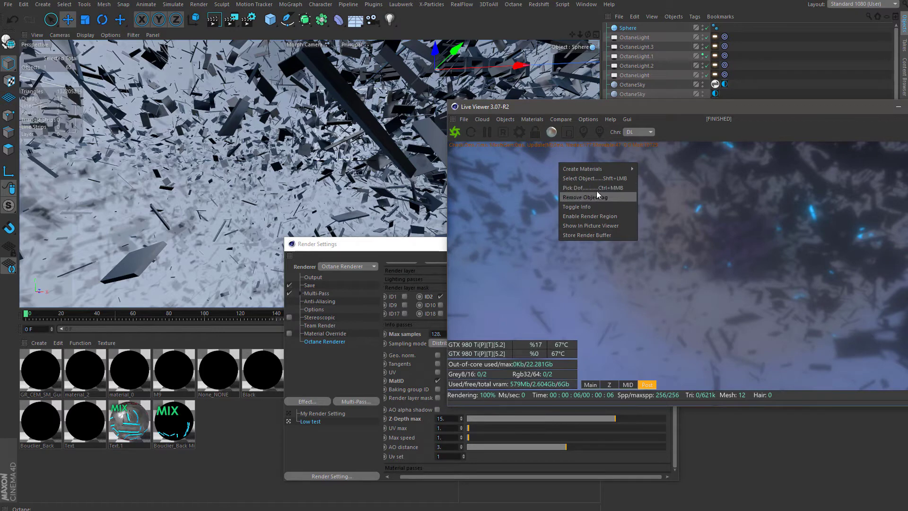
{"action": "mouse_move", "coordinate": [596, 172]}
{"action": "left_click", "coordinate": [647, 169]}
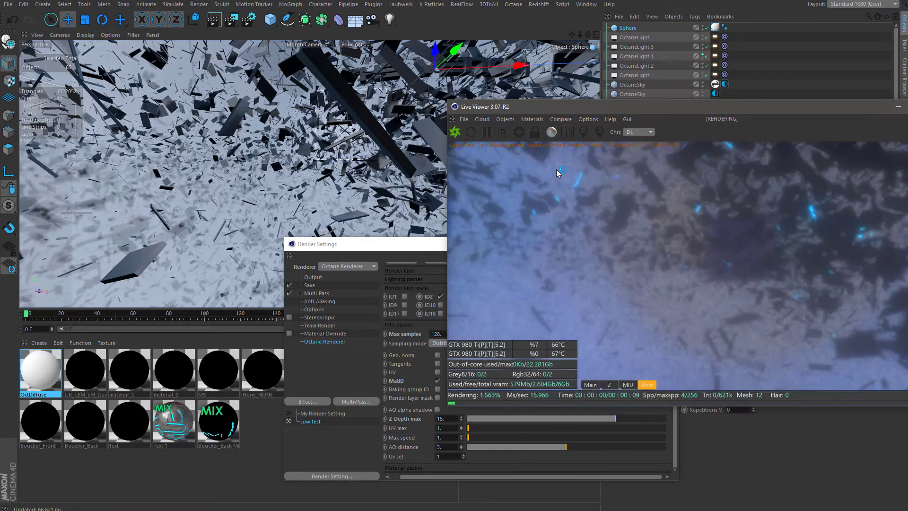
- Set the sphere's Octane Diffuse material color to black and close the Material Editor
{"action": "double_click", "coordinate": [40, 370]}
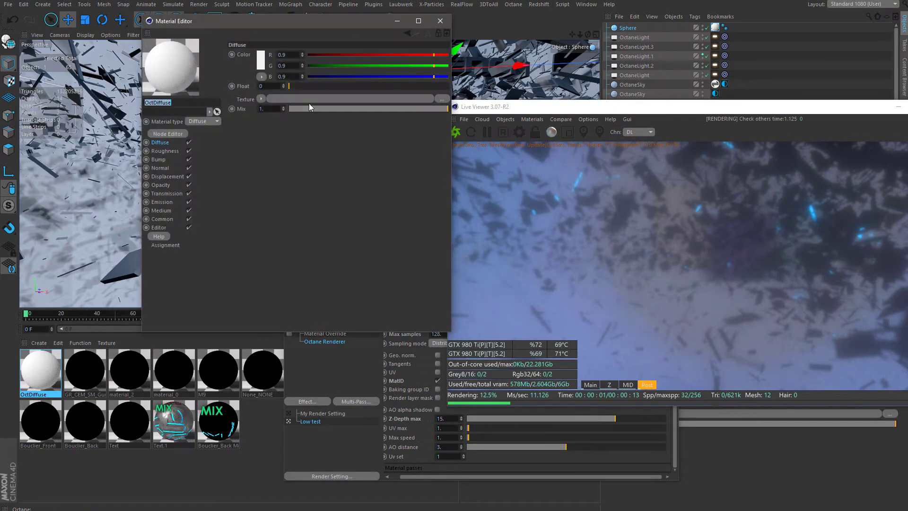
{"action": "left_click", "coordinate": [260, 60]}
{"action": "left_click", "coordinate": [282, 74]}
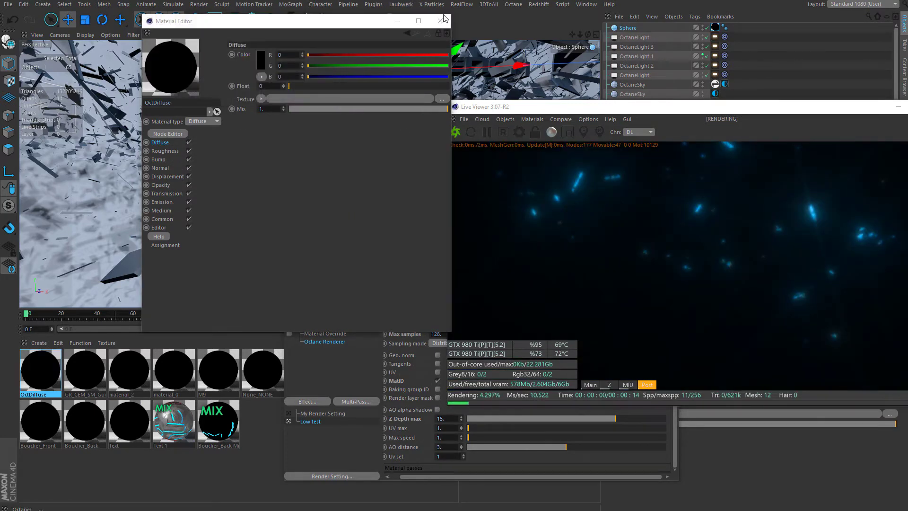
{"action": "left_click", "coordinate": [440, 21]}
- Display the material ID pass and check it at frames 94 and 167, moving Render Settings out of the way
{"action": "left_click", "coordinate": [627, 384]}
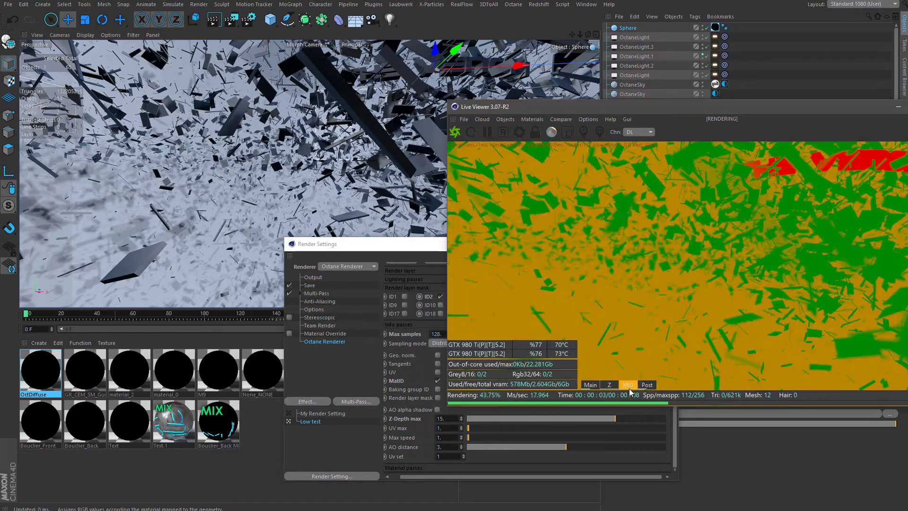
{"action": "left_click", "coordinate": [194, 313]}
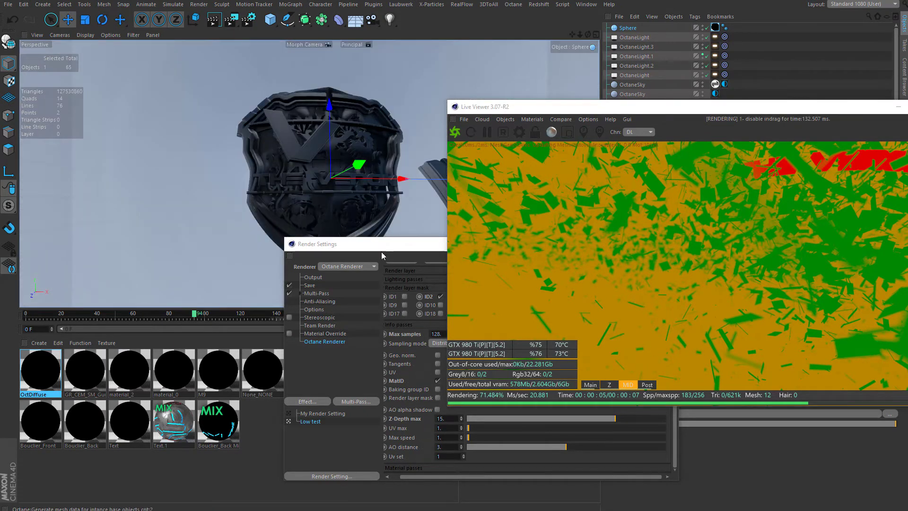
{"action": "left_click_drag", "start_coordinate": [352, 247], "coordinate": [303, 352]}
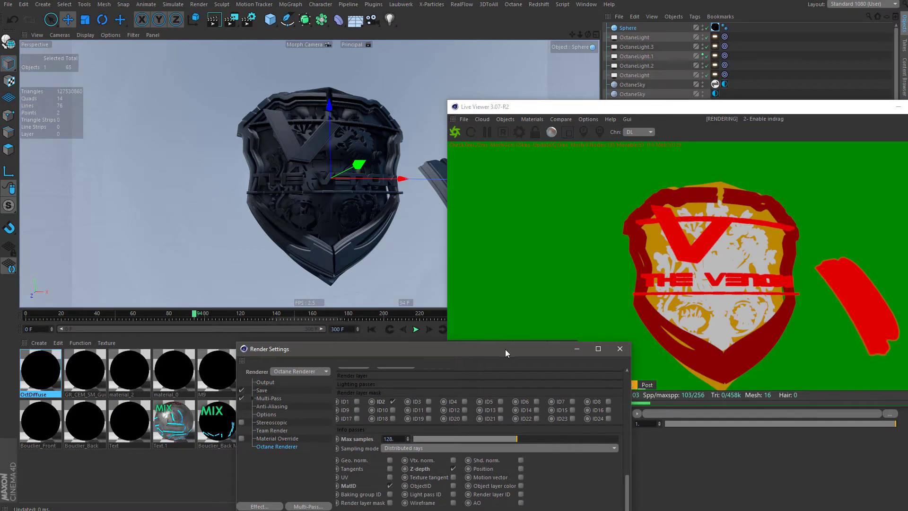
{"action": "left_click_drag", "start_coordinate": [505, 349], "coordinate": [393, 336]}
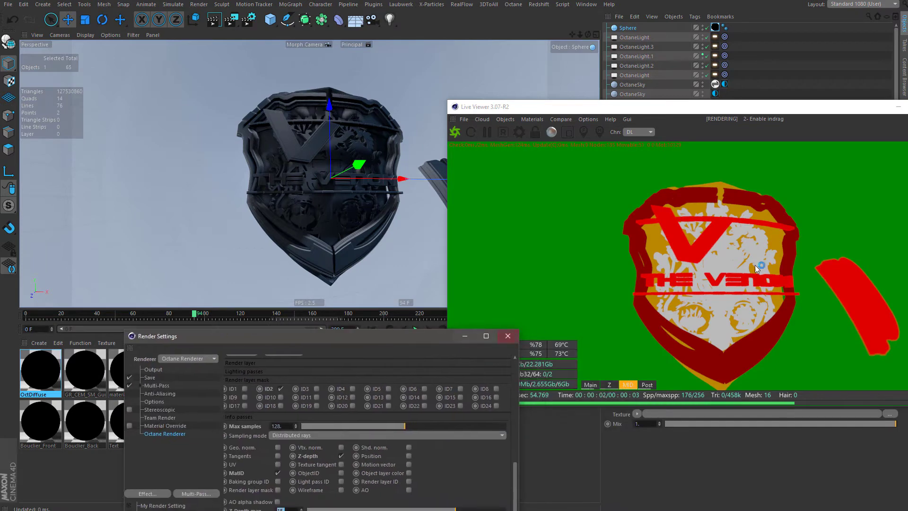
{"action": "left_click", "coordinate": [324, 313]}
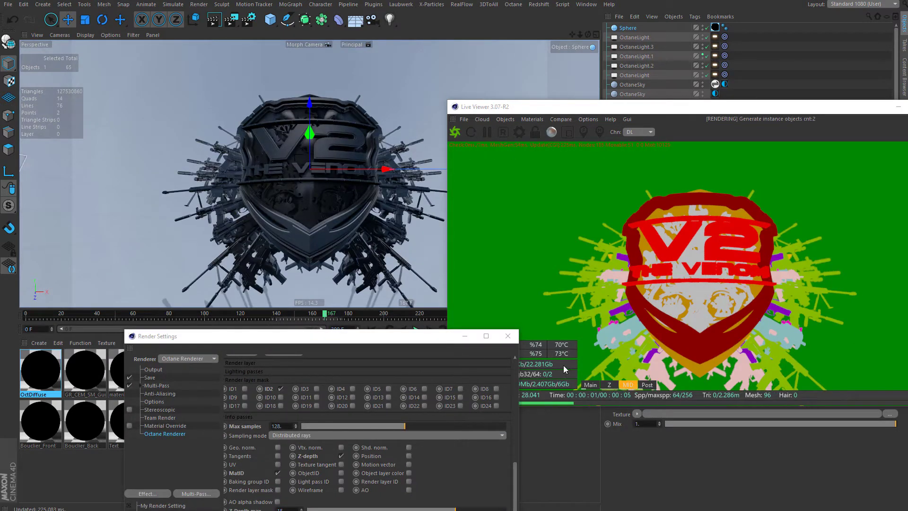
{"action": "left_click", "coordinate": [403, 342]}
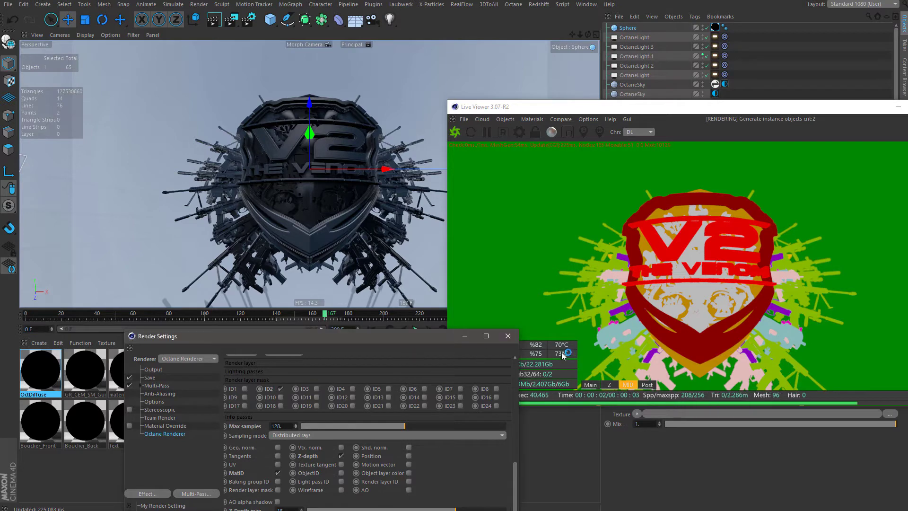
{"action": "left_click_drag", "start_coordinate": [404, 346], "coordinate": [770, 329]}
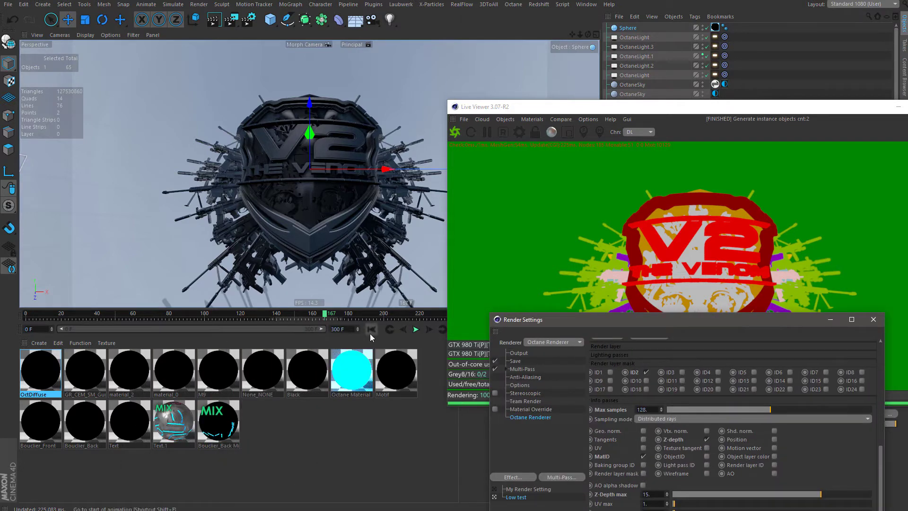
{"action": "left_click_drag", "start_coordinate": [625, 322], "coordinate": [245, 383]}
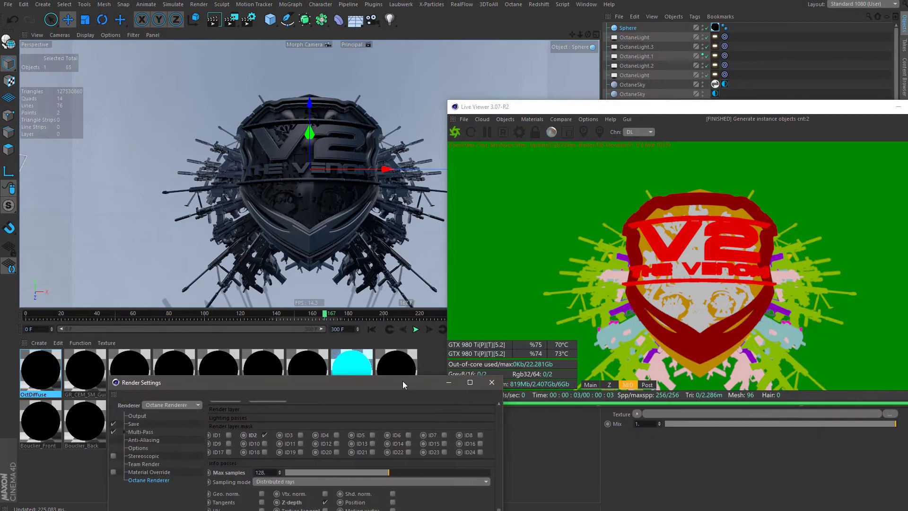
- Compare the Main, Z-depth, material ID and Post passes at frame 167 in the Live Viewer
{"action": "left_click", "coordinate": [610, 384]}
{"action": "left_click", "coordinate": [628, 386]}
{"action": "left_click", "coordinate": [646, 385]}
{"action": "left_click", "coordinate": [628, 386]}
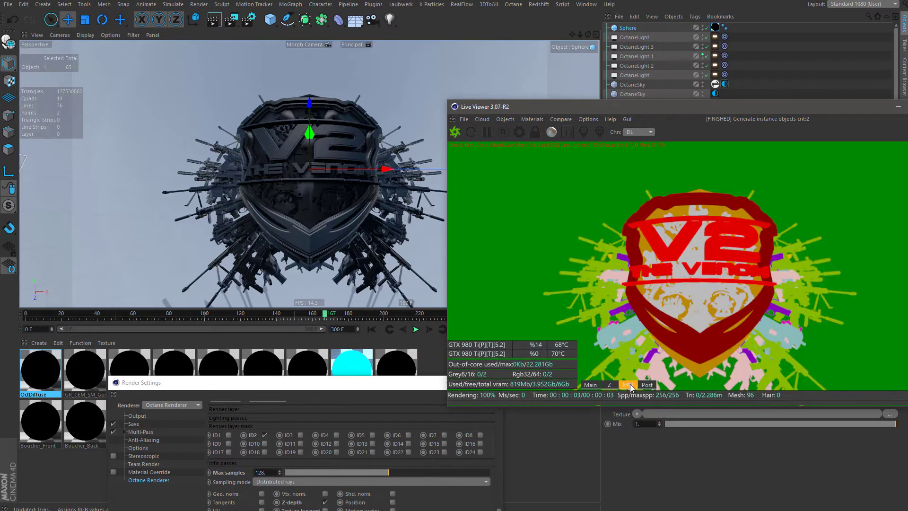
{"action": "left_click", "coordinate": [610, 385]}
{"action": "left_click", "coordinate": [646, 385]}
{"action": "left_click", "coordinate": [628, 385]}
{"action": "left_click", "coordinate": [610, 386]}
{"action": "left_click", "coordinate": [591, 386]}
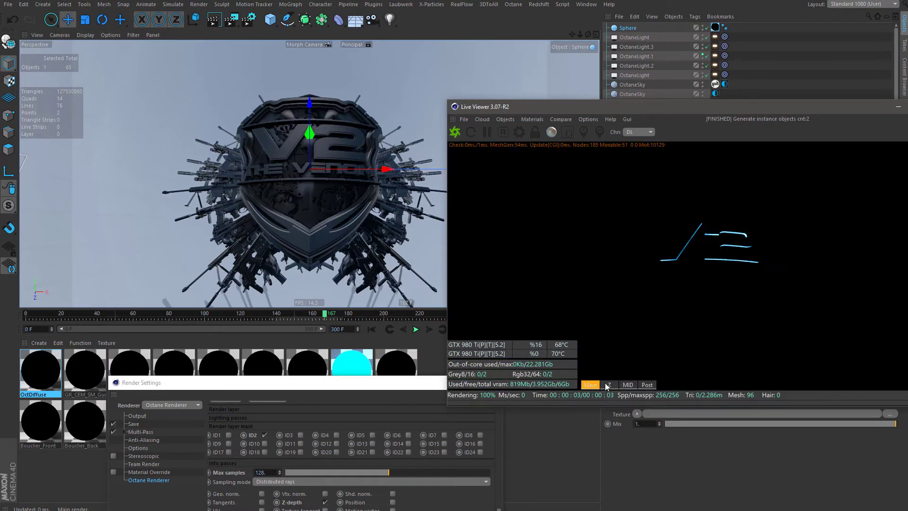
{"action": "left_click", "coordinate": [609, 385]}
{"action": "left_click", "coordinate": [631, 385]}
{"action": "left_click", "coordinate": [647, 386]}
{"action": "left_click", "coordinate": [609, 385]}
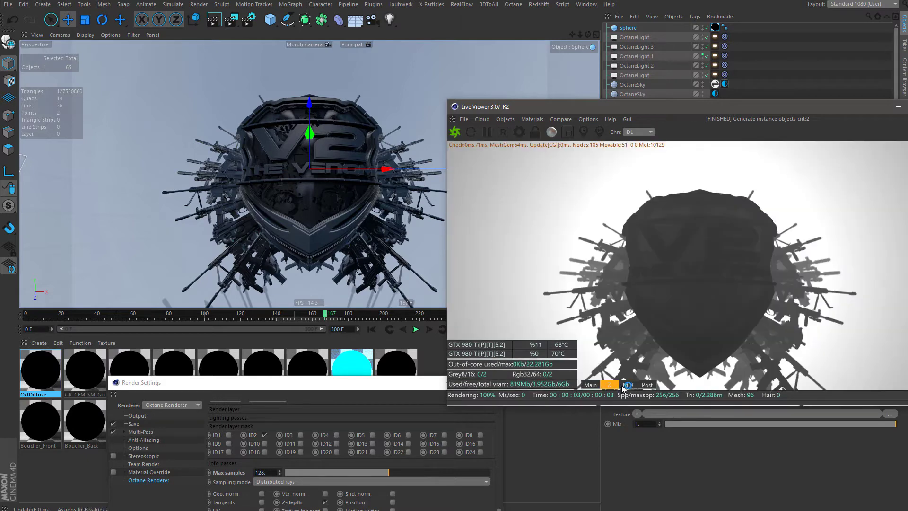
{"action": "left_click", "coordinate": [646, 385]}
{"action": "left_click", "coordinate": [628, 384]}
{"action": "left_click", "coordinate": [609, 385]}
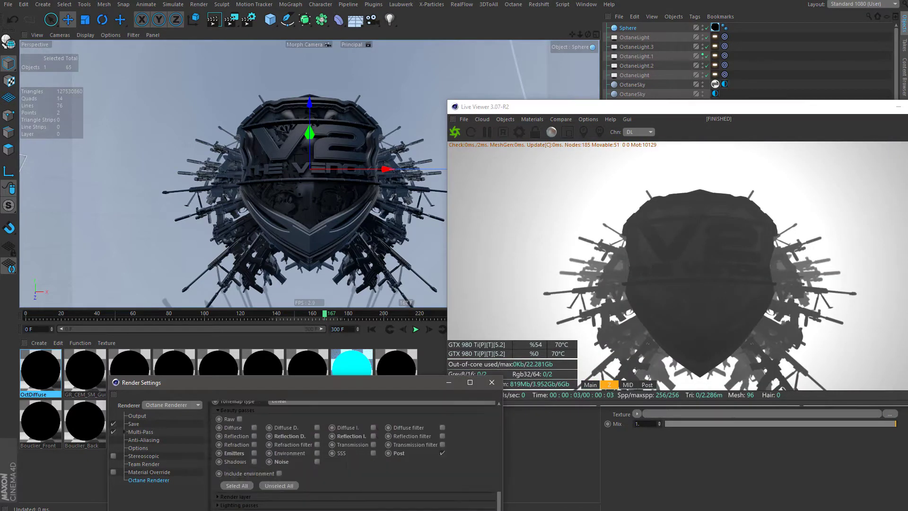
- Disable the Save option in Render Settings and return to the Octane Renderer's Render Passes settings
{"action": "scroll", "coordinate": [352, 454], "scroll_direction": "up", "scroll_amount": 5}
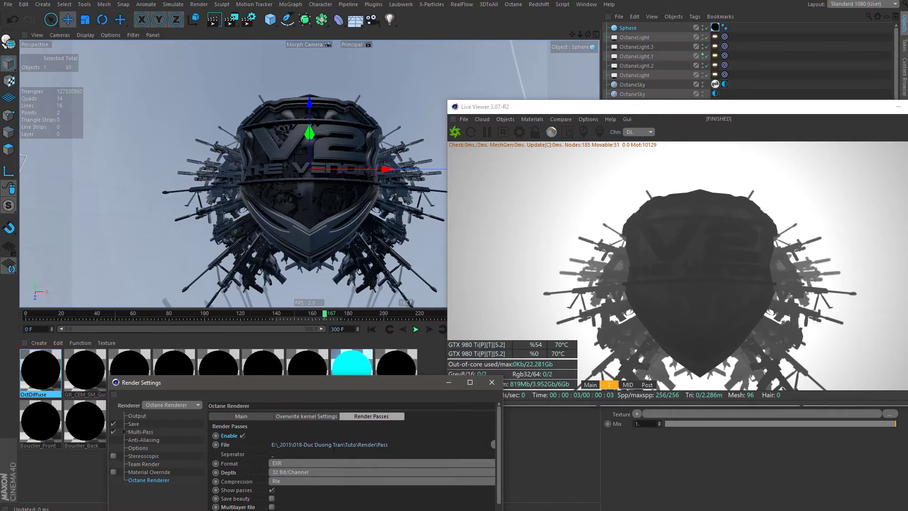
{"action": "left_click", "coordinate": [134, 424]}
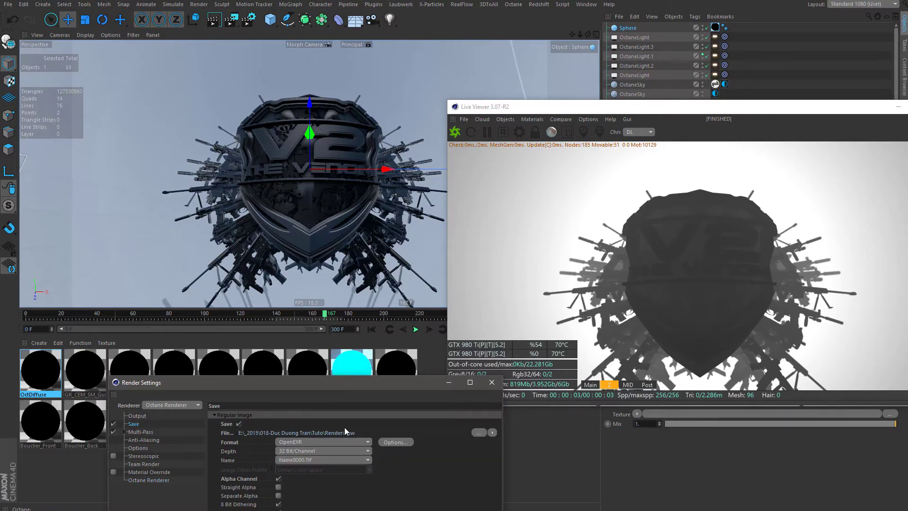
{"action": "left_click_drag", "start_coordinate": [351, 395], "coordinate": [321, 278]}
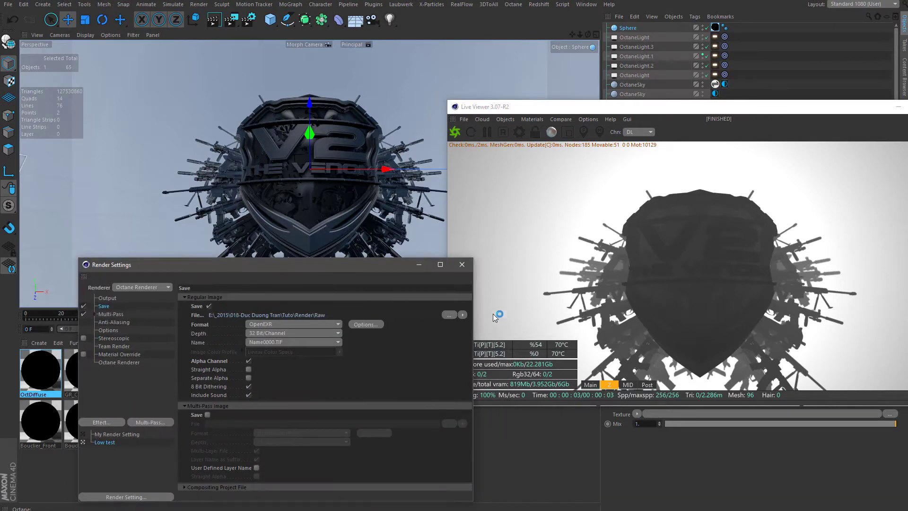
{"action": "left_click_drag", "start_coordinate": [344, 314], "coordinate": [218, 314]}
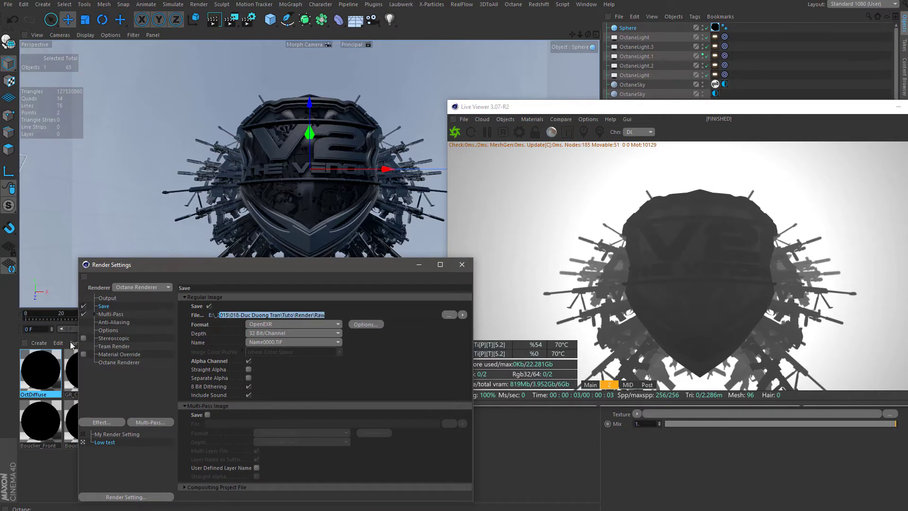
{"action": "left_click", "coordinate": [83, 306]}
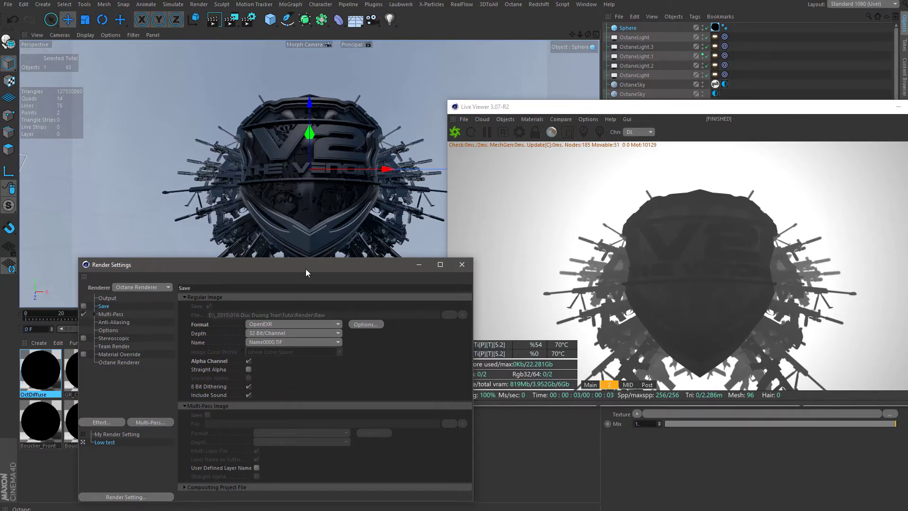
{"action": "left_click_drag", "start_coordinate": [305, 272], "coordinate": [315, 232]}
{"action": "left_click", "coordinate": [128, 321]}
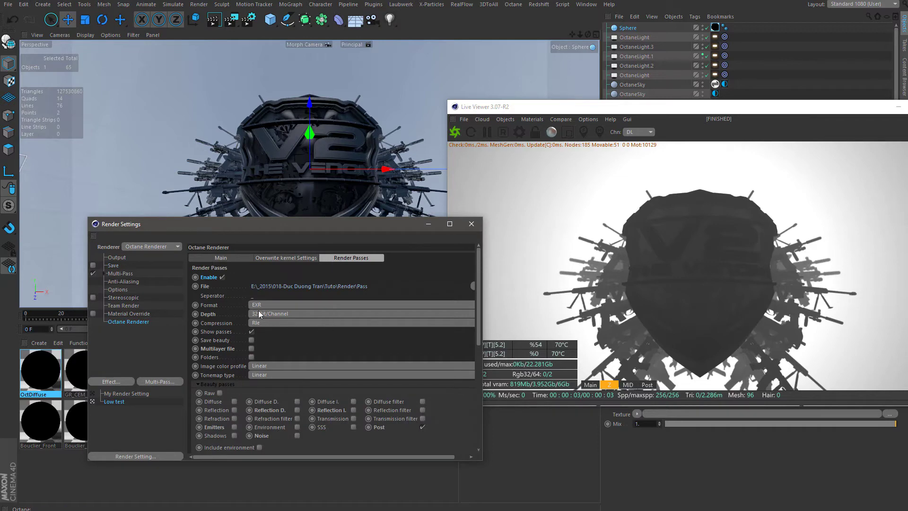
- Display the Post pass in the Live Viewer and review the Octane pass file, multilayer and beauty pass settings
{"action": "scroll", "coordinate": [293, 342], "scroll_direction": "down", "scroll_amount": 5}
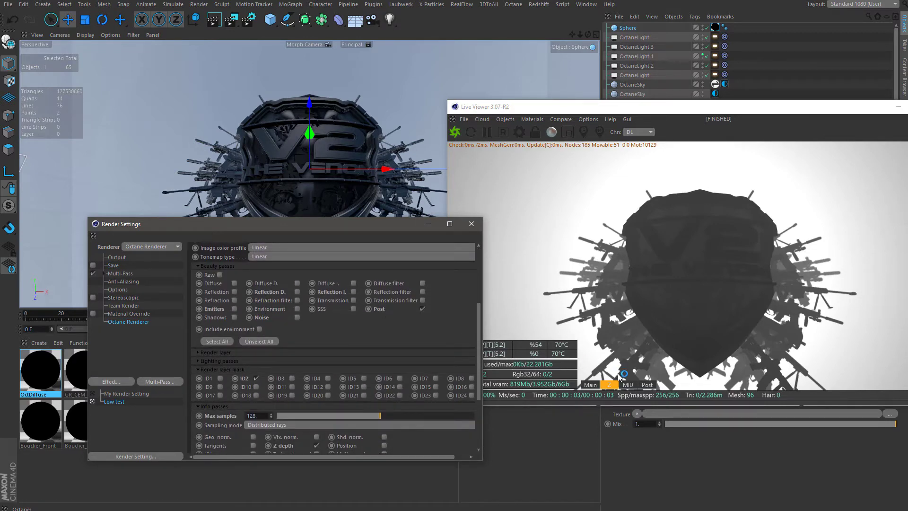
{"action": "left_click", "coordinate": [647, 384]}
{"action": "left_click", "coordinate": [350, 343]}
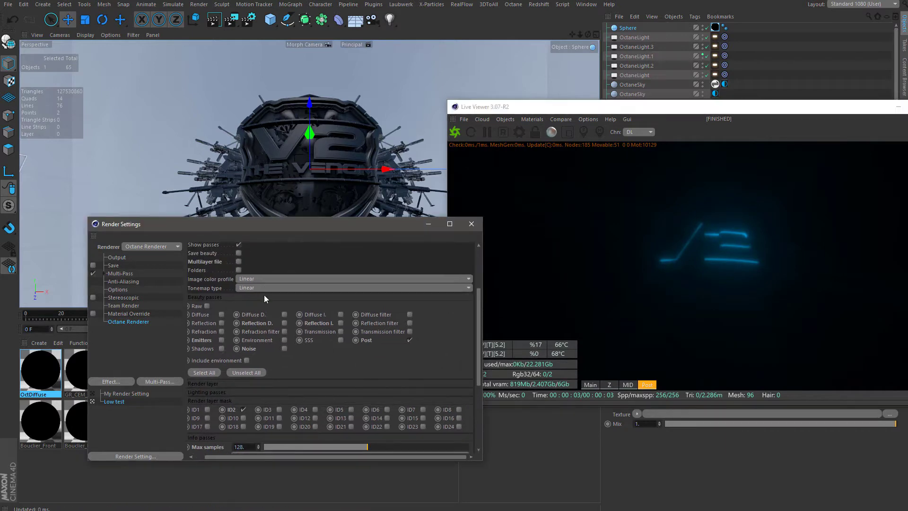
{"action": "scroll", "coordinate": [311, 337], "scroll_direction": "up", "scroll_amount": 4}
{"action": "scroll", "coordinate": [292, 312], "scroll_direction": "down", "scroll_amount": 1}
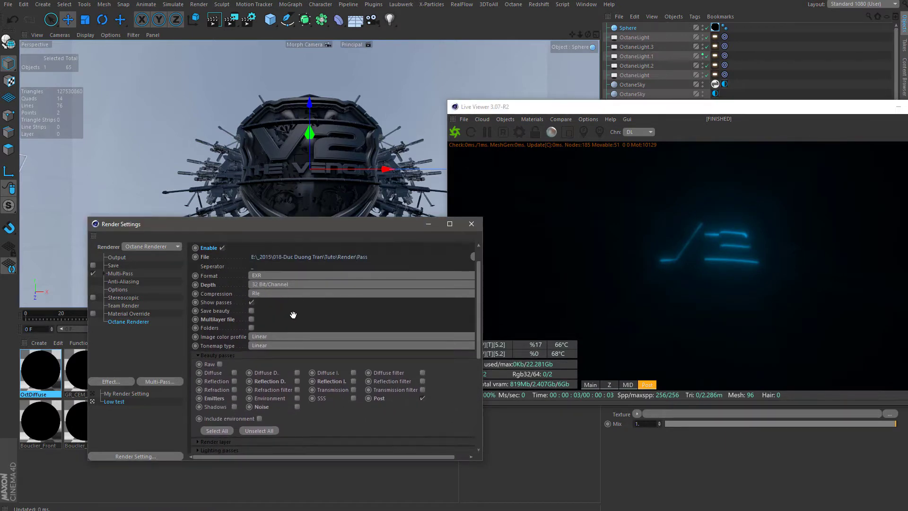
{"action": "left_click", "coordinate": [253, 314]}
{"action": "left_click", "coordinate": [253, 313]}
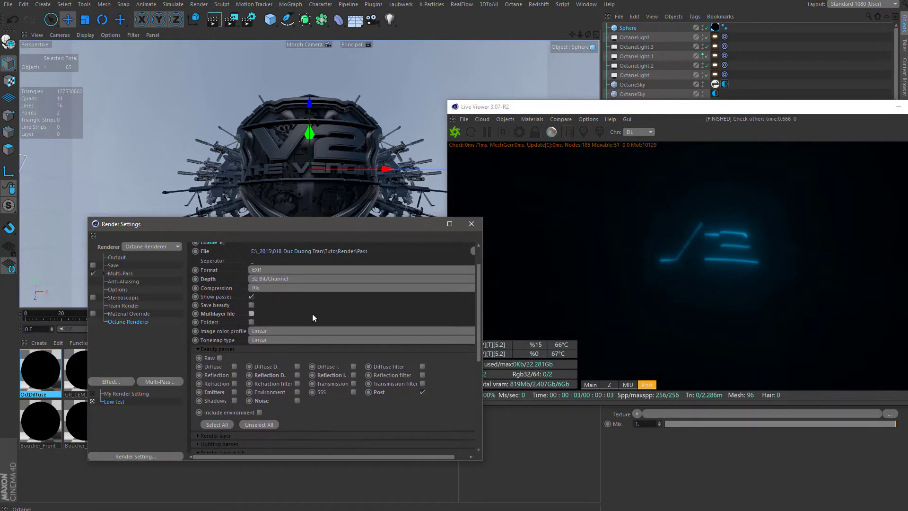
- Disable the ID2 render layer mask and compare the material ID and Z-depth passes in the Live Viewer
{"action": "scroll", "coordinate": [312, 314], "scroll_direction": "down", "scroll_amount": 6}
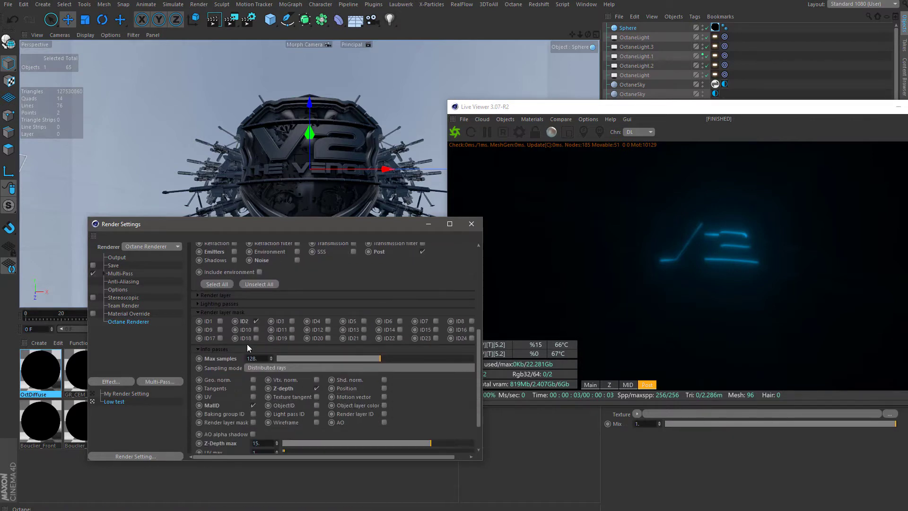
{"action": "left_click", "coordinate": [256, 321]}
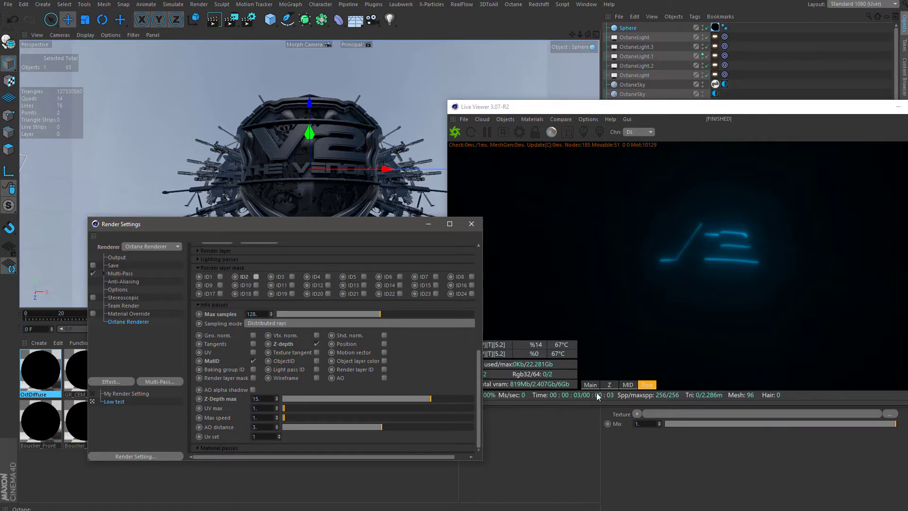
{"action": "left_click", "coordinate": [627, 384]}
{"action": "left_click", "coordinate": [608, 384]}
{"action": "left_click", "coordinate": [628, 384]}
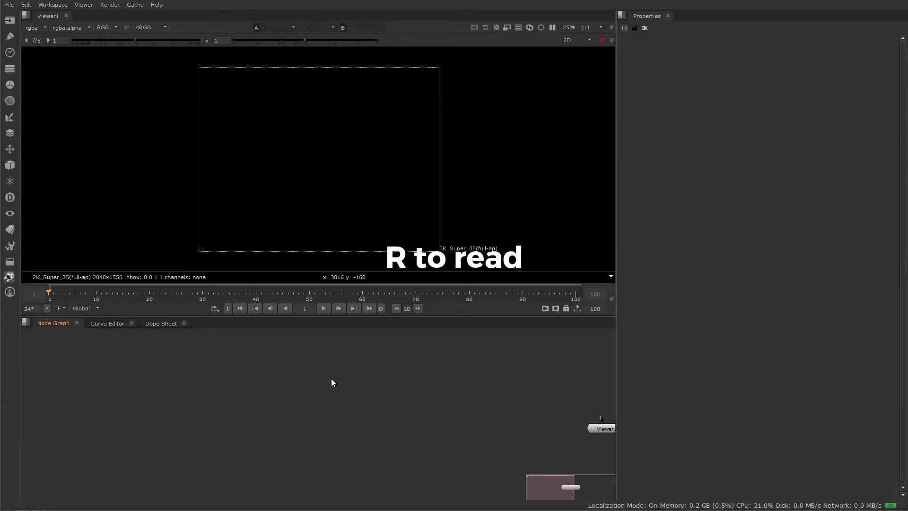
- In Nuke, start reading files from the Render folder and select the Pass_Emit, Pass_MID, Pass_Noise, Pass_Post and Pass_RefD EXR sequences
{"action": "key", "text": "r"}
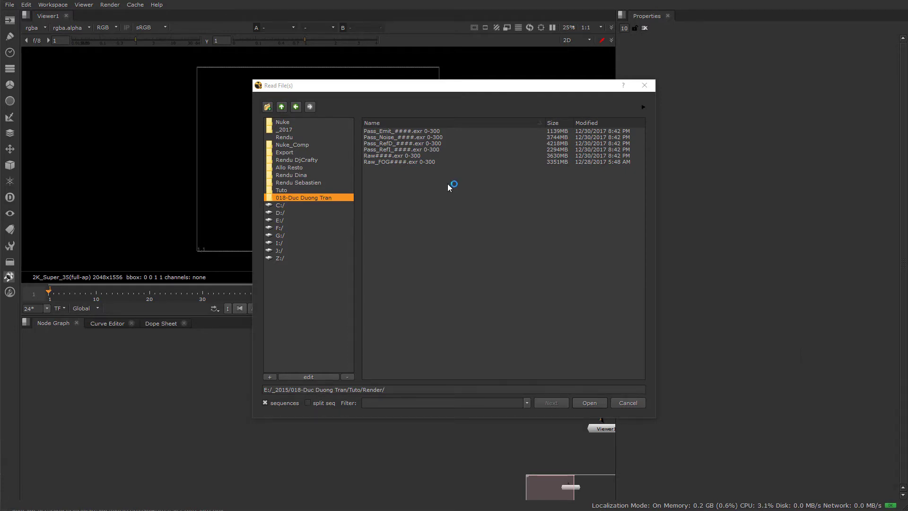
{"action": "left_click", "coordinate": [628, 403]}
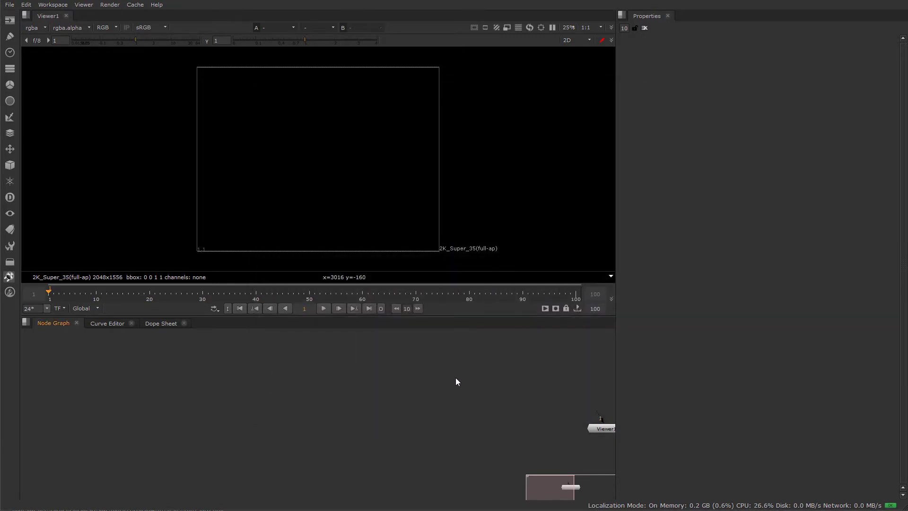
{"action": "key", "text": "r"}
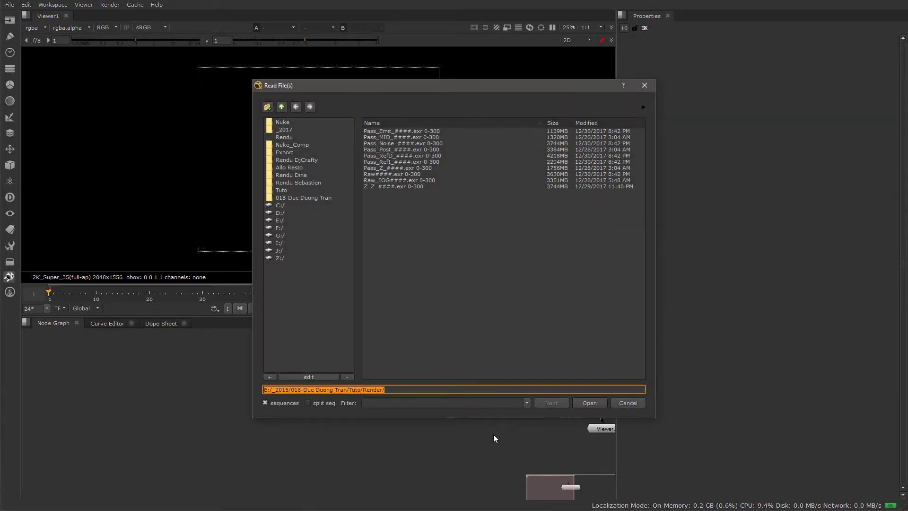
{"action": "left_click_drag", "start_coordinate": [421, 239], "coordinate": [428, 138]}
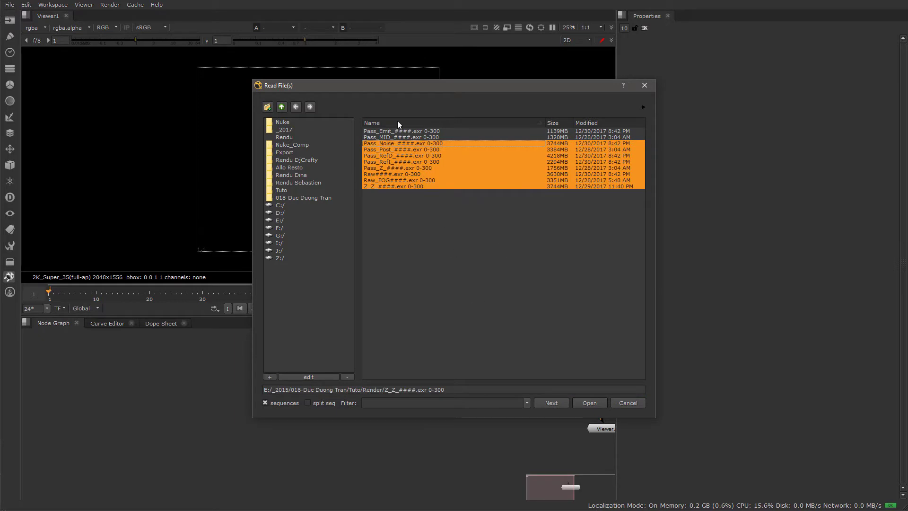
{"action": "left_click", "coordinate": [397, 209]}
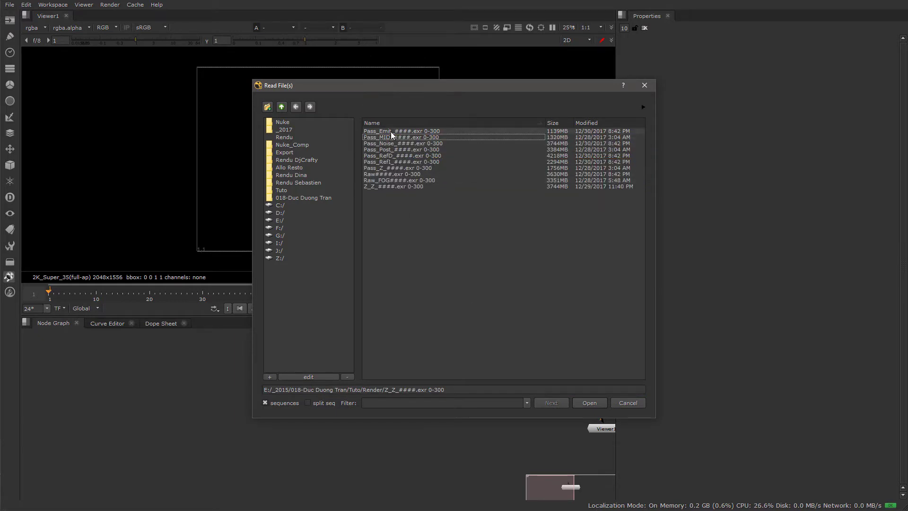
{"action": "left_click", "coordinate": [391, 132]}
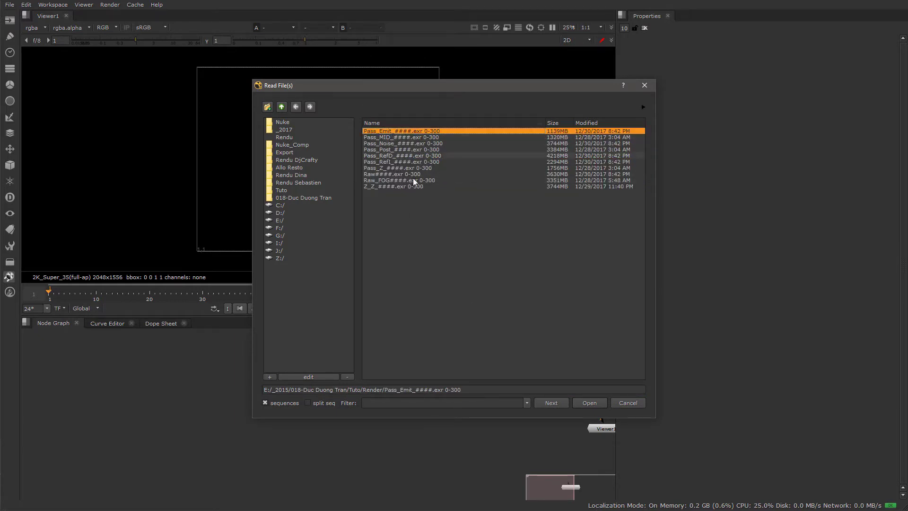
{"action": "left_click", "coordinate": [387, 138], "text": "ctrl"}
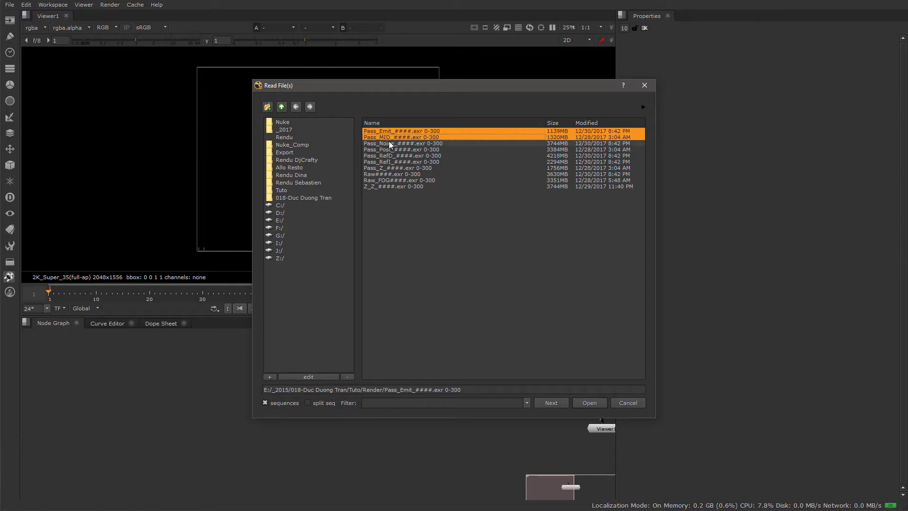
{"action": "left_click", "coordinate": [389, 141], "text": "ctrl"}
{"action": "left_click", "coordinate": [407, 149], "text": "ctrl"}
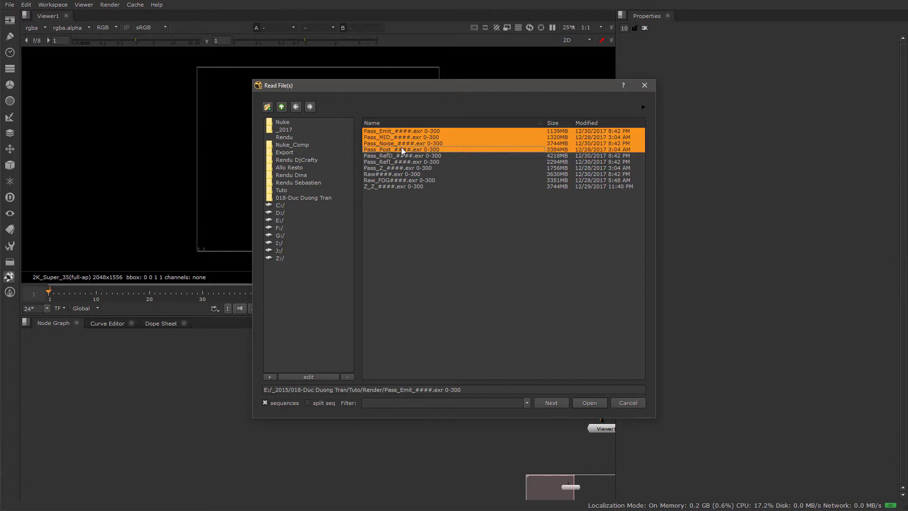
{"action": "left_click", "coordinate": [400, 156], "text": "ctrl"}
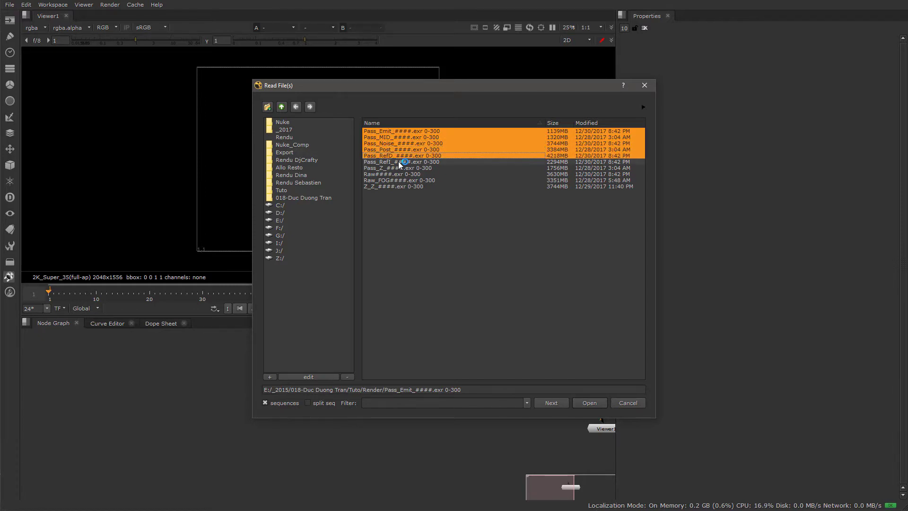
- Add the Pass_RefI, Pass_Z, Raw and Z_Z sequences to the selected EXR passes and import them all
{"action": "left_click", "coordinate": [400, 161], "text": "ctrl"}
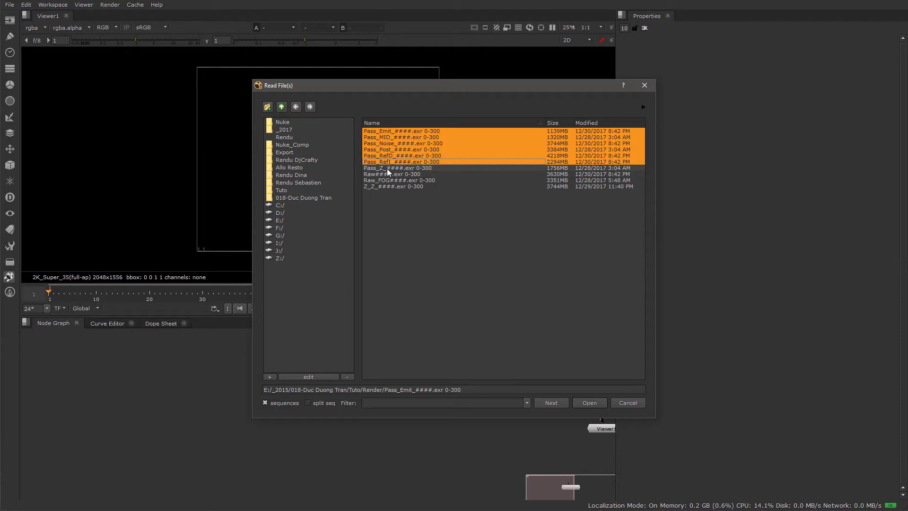
{"action": "left_click", "coordinate": [386, 168], "text": "ctrl"}
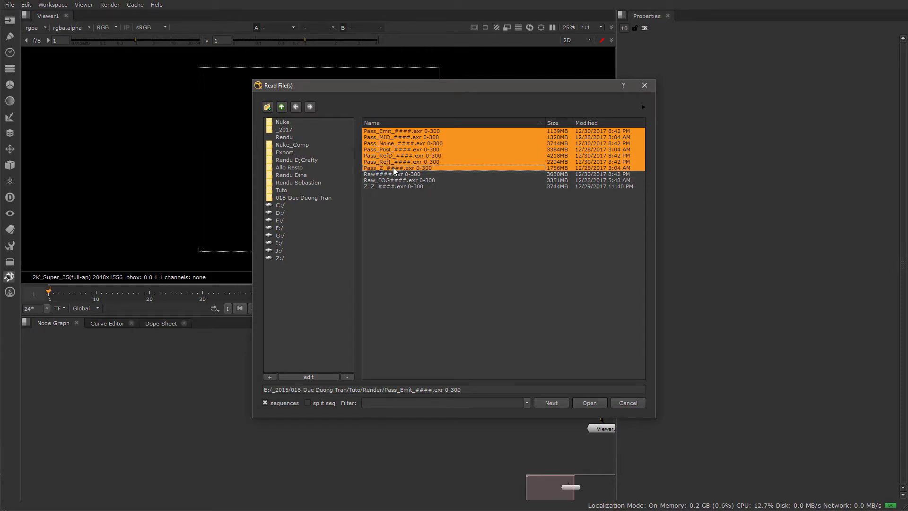
{"action": "left_click", "coordinate": [405, 174], "text": "ctrl"}
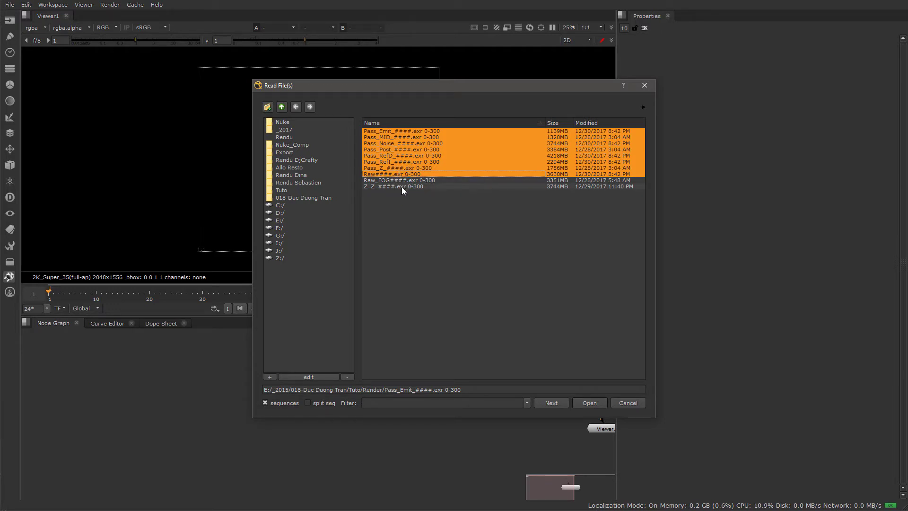
{"action": "left_click", "coordinate": [396, 186], "text": "ctrl"}
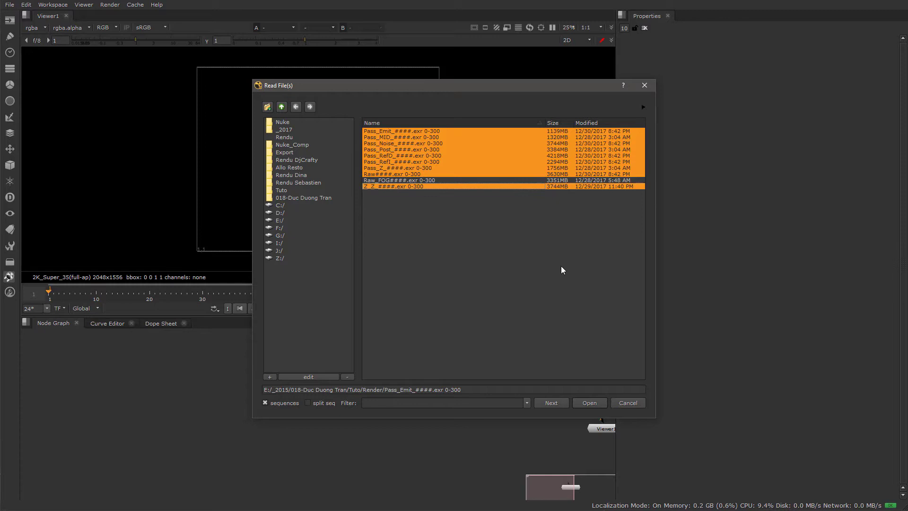
{"action": "left_click", "coordinate": [585, 405]}
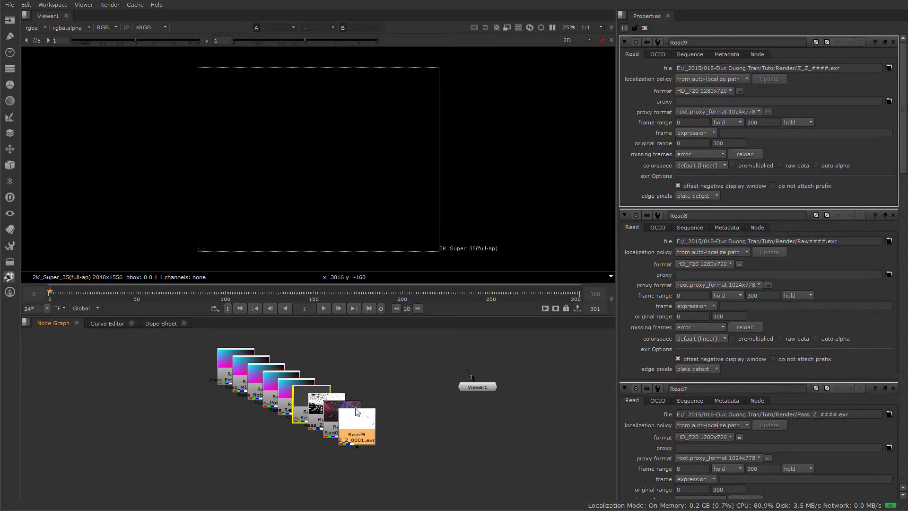
- Spread the Pass_Z, Raw and Z_Z read nodes apart and place the viewer node below them
{"action": "scroll", "coordinate": [398, 368], "scroll_direction": "up", "scroll_amount": 5}
{"action": "left_click_drag", "start_coordinate": [331, 382], "coordinate": [471, 354]}
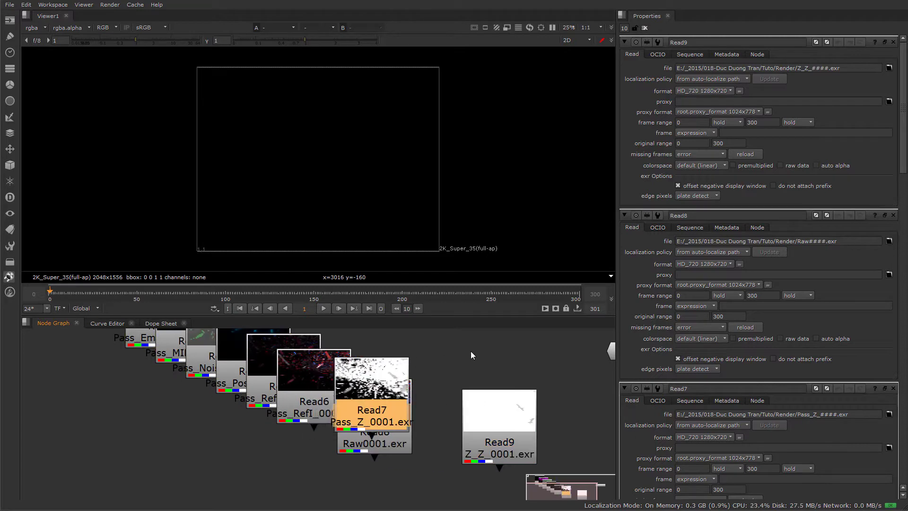
{"action": "middle_click_drag", "start_coordinate": [441, 391], "coordinate": [306, 371]}
{"action": "left_click_drag", "start_coordinate": [393, 407], "coordinate": [459, 412]}
{"action": "left_click_drag", "start_coordinate": [353, 358], "coordinate": [318, 373]}
{"action": "scroll", "coordinate": [319, 372], "scroll_direction": "down", "scroll_amount": 2}
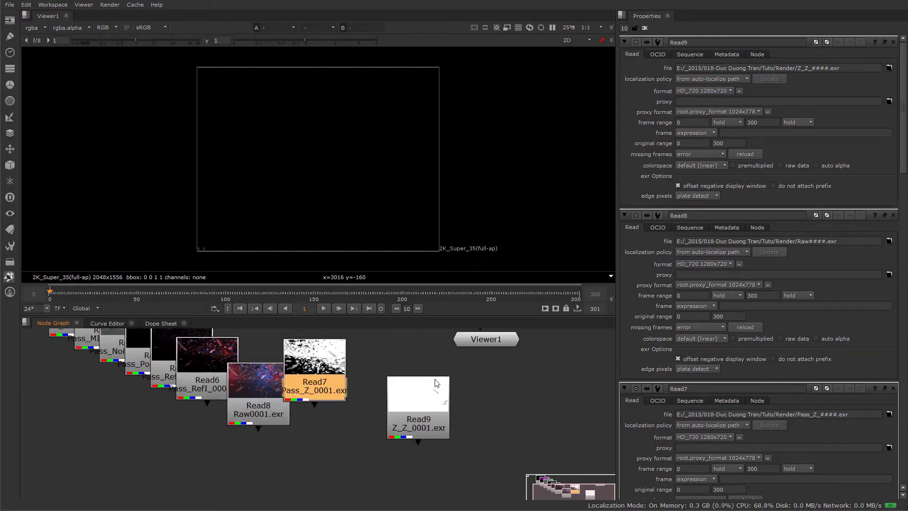
{"action": "left_click_drag", "start_coordinate": [485, 338], "coordinate": [323, 369]}
{"action": "scroll", "coordinate": [331, 413], "scroll_direction": "down", "scroll_amount": 2}
{"action": "left_click", "coordinate": [404, 453]}
{"action": "middle_click_drag", "start_coordinate": [323, 370], "coordinate": [337, 383]}
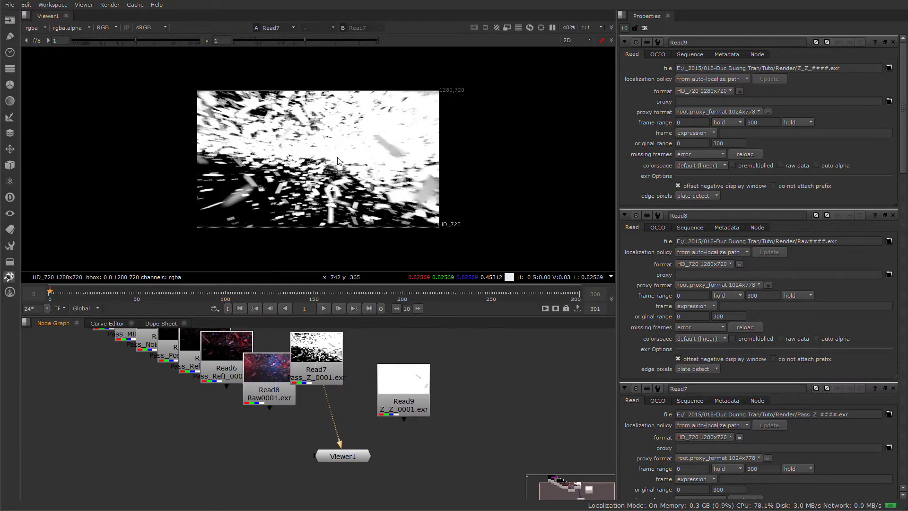
- Connect the viewer alternately to the Pass_Z and Z_Z read nodes to compare the two depth passes
{"action": "scroll", "coordinate": [337, 155], "scroll_direction": "up", "scroll_amount": 3}
{"action": "left_click_drag", "start_coordinate": [333, 362], "coordinate": [354, 362]}
{"action": "middle_click_drag", "start_coordinate": [343, 423], "coordinate": [286, 426]}
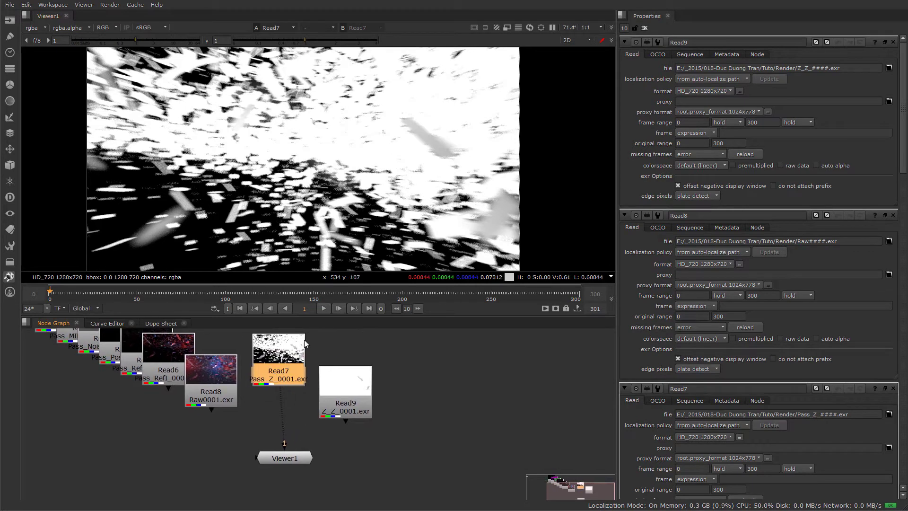
{"action": "left_click_drag", "start_coordinate": [289, 402], "coordinate": [360, 384]}
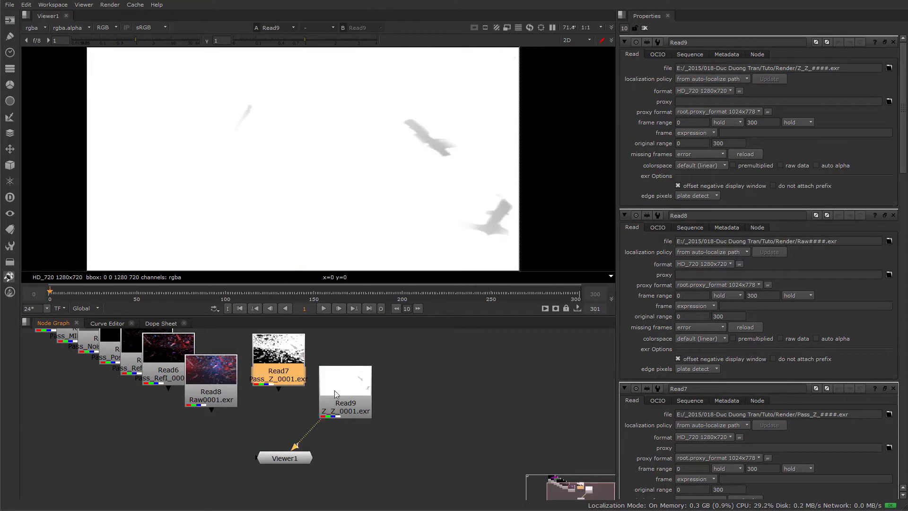
{"action": "left_click_drag", "start_coordinate": [312, 427], "coordinate": [278, 384]}
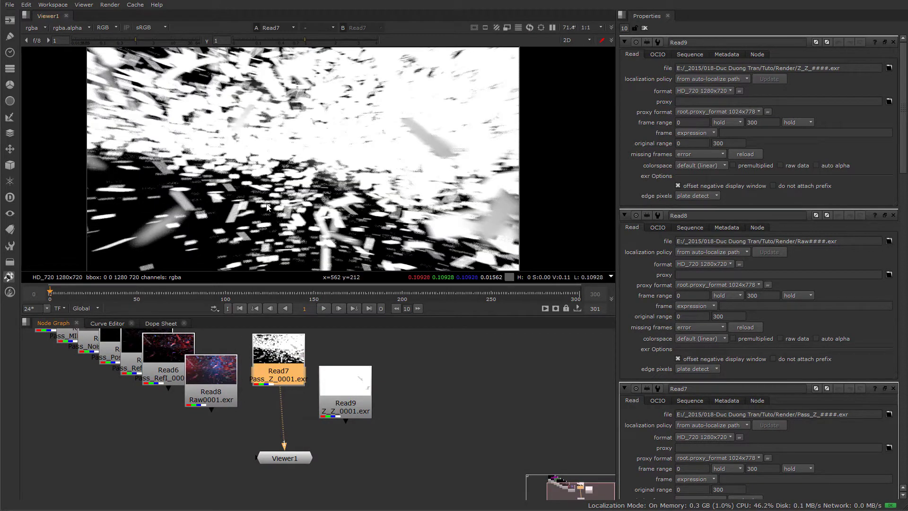
{"action": "left_click_drag", "start_coordinate": [281, 401], "coordinate": [345, 392]}
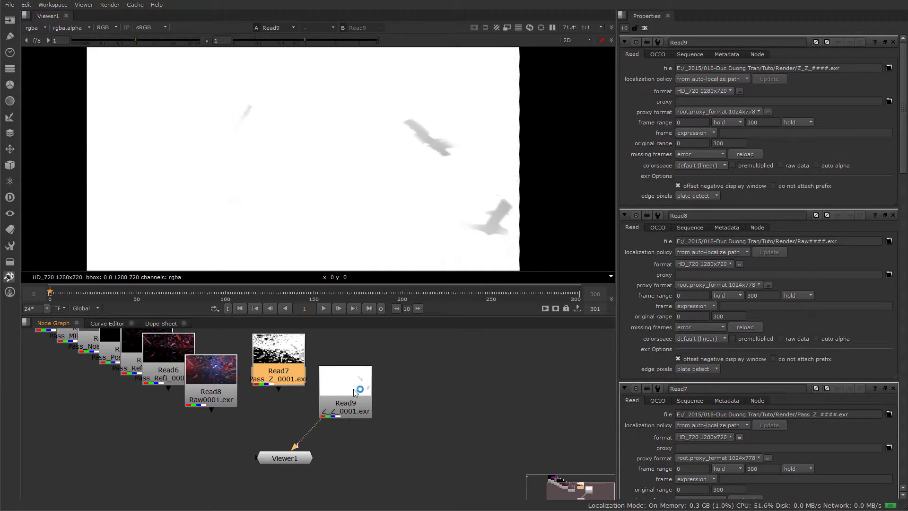
- Delete the Pass_Z read node, keeping the Z_Z depth pass connected to the viewer
{"action": "middle_click_drag", "start_coordinate": [318, 396], "coordinate": [327, 404]}
{"action": "mouse_move", "coordinate": [352, 400]}
{"action": "left_mouse_down"}
{"action": "mouse_move", "coordinate": [376, 401]}
{"action": "mouse_move", "coordinate": [344, 389]}
{"action": "left_mouse_up"}
{"action": "left_click", "coordinate": [263, 411]}
{"action": "key", "text": "Delete"}
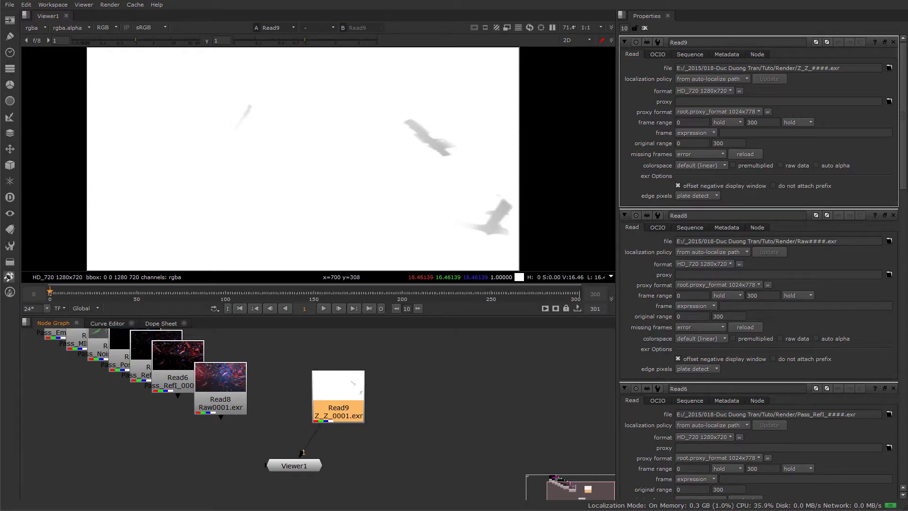
- Switch to Cinema 4D and save the current project
{"action": "left_click", "coordinate": [441, 24]}
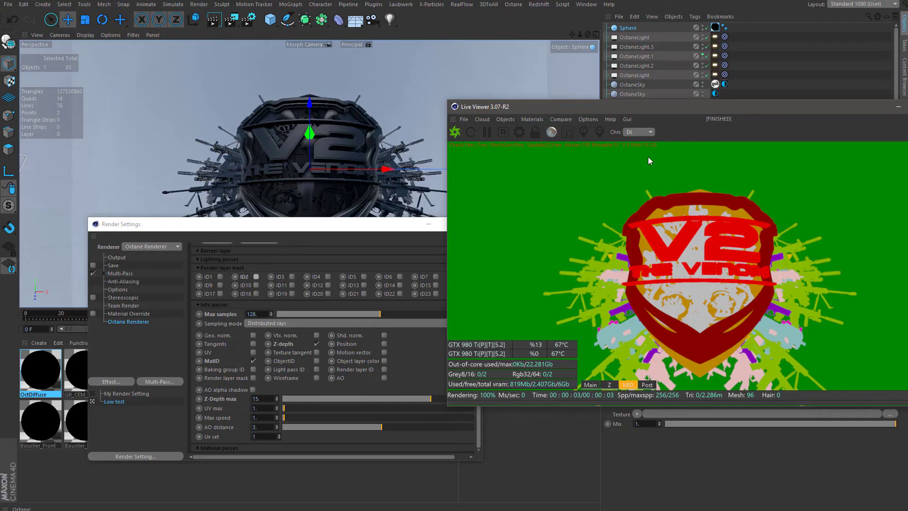
{"action": "left_click", "coordinate": [418, 357]}
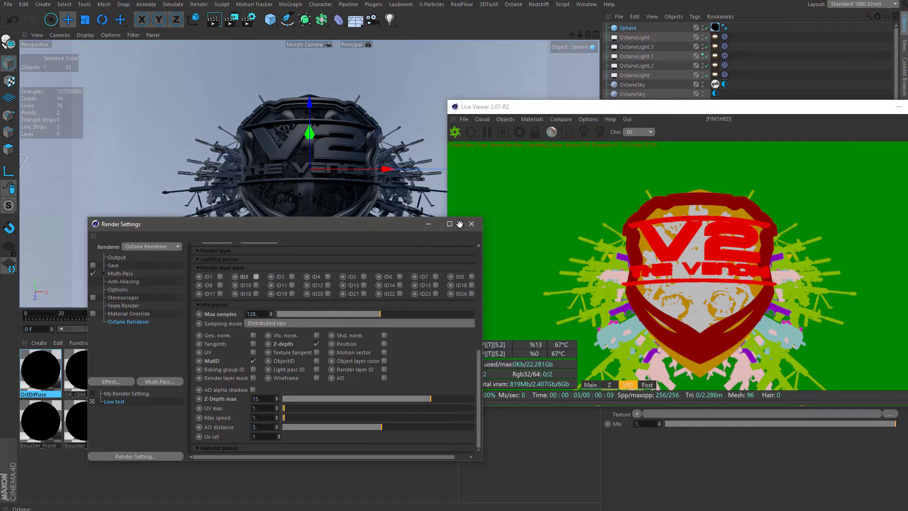
{"action": "left_click", "coordinate": [8, 4]}
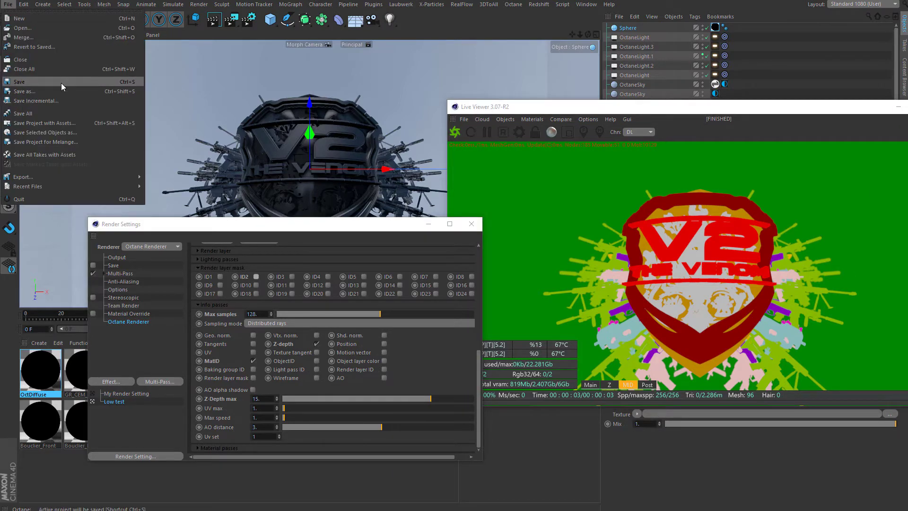
{"action": "left_click", "coordinate": [61, 82]}
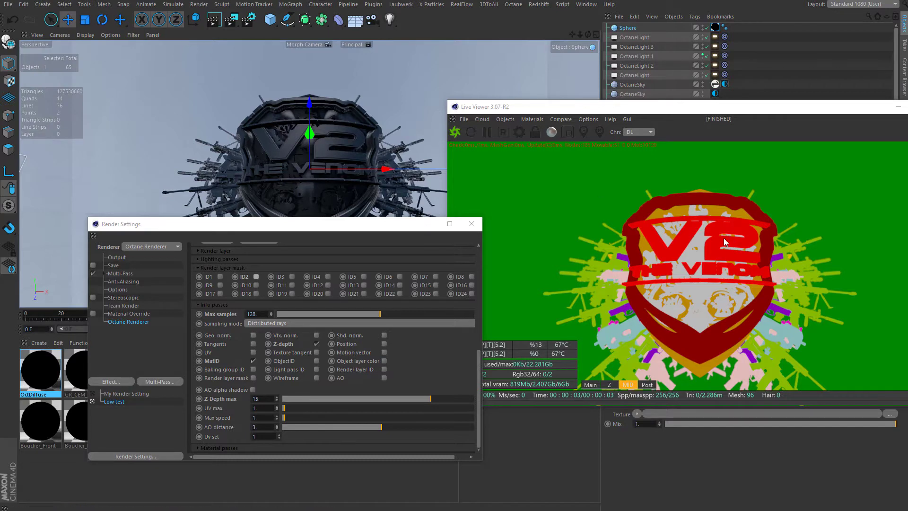
- Display the Post pass in the Octane Live Viewer, and minimize the viewer window
{"action": "left_click", "coordinate": [613, 395]}
{"action": "left_click", "coordinate": [647, 385]}
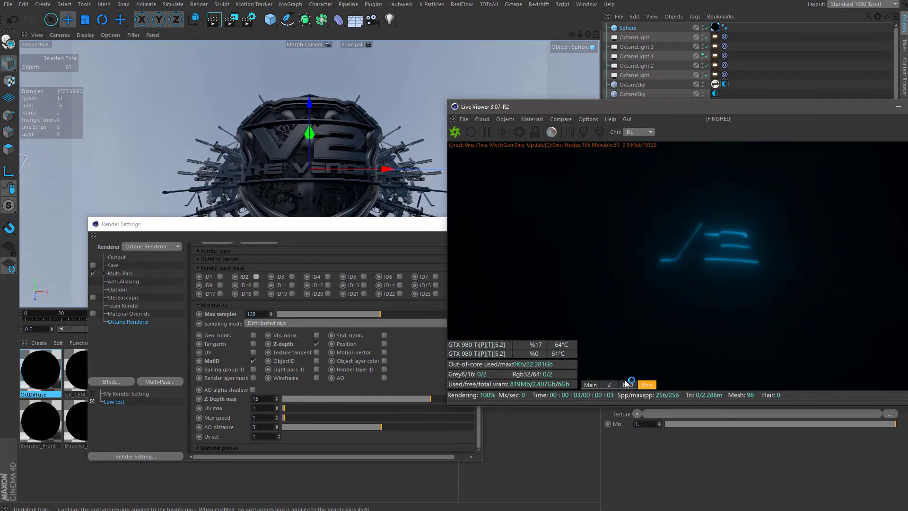
{"action": "left_click", "coordinate": [897, 106]}
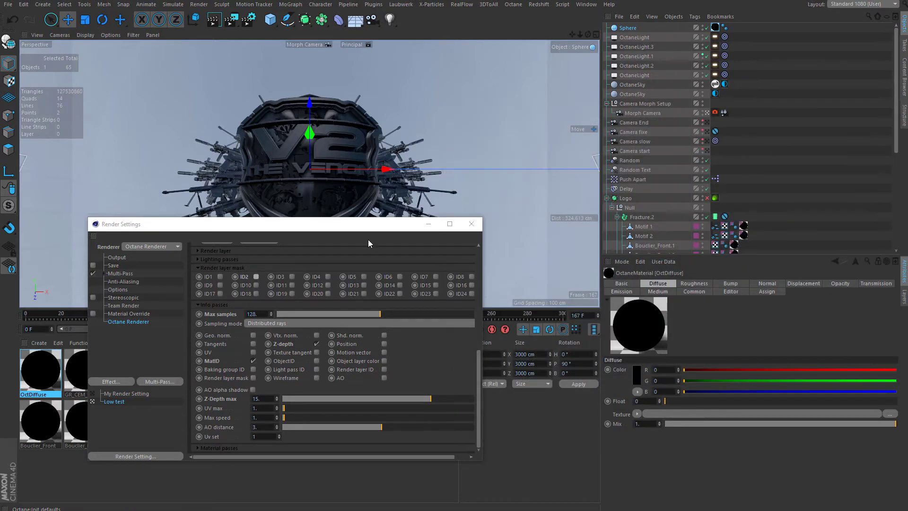
- Set the scattering medium thickness to 10 in the environment tag of the first OctaneSky
{"action": "left_click_drag", "start_coordinate": [393, 224], "coordinate": [431, 264]}
{"action": "left_click", "coordinate": [793, 128]}
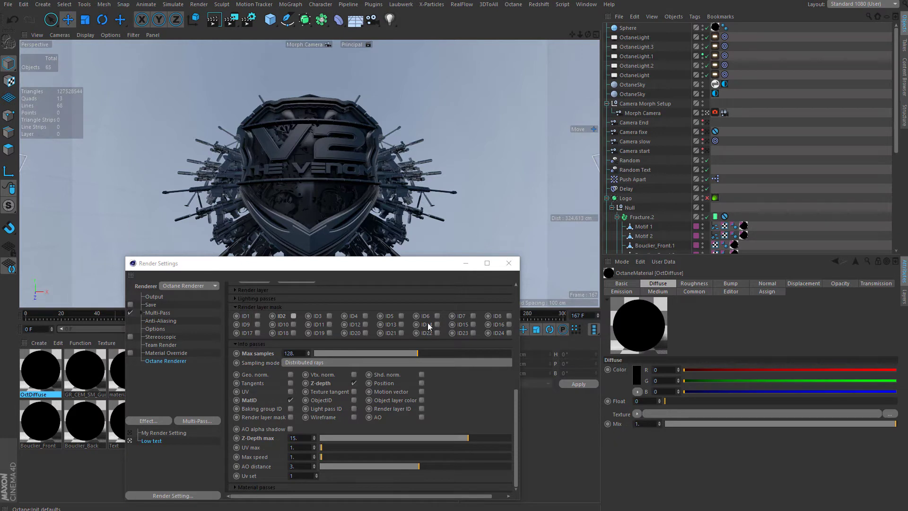
{"action": "scroll", "coordinate": [473, 289], "scroll_direction": "up", "scroll_amount": 2}
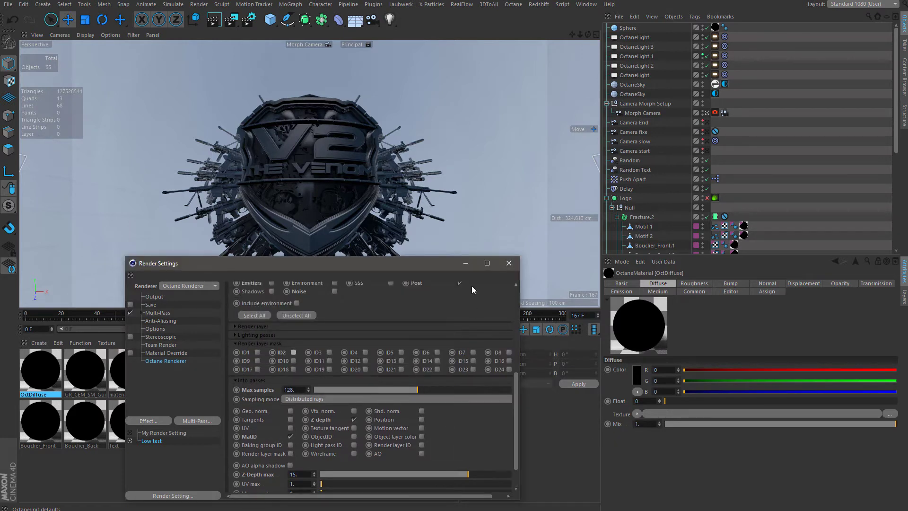
{"action": "left_click", "coordinate": [724, 84]}
{"action": "double_click", "coordinate": [651, 342]}
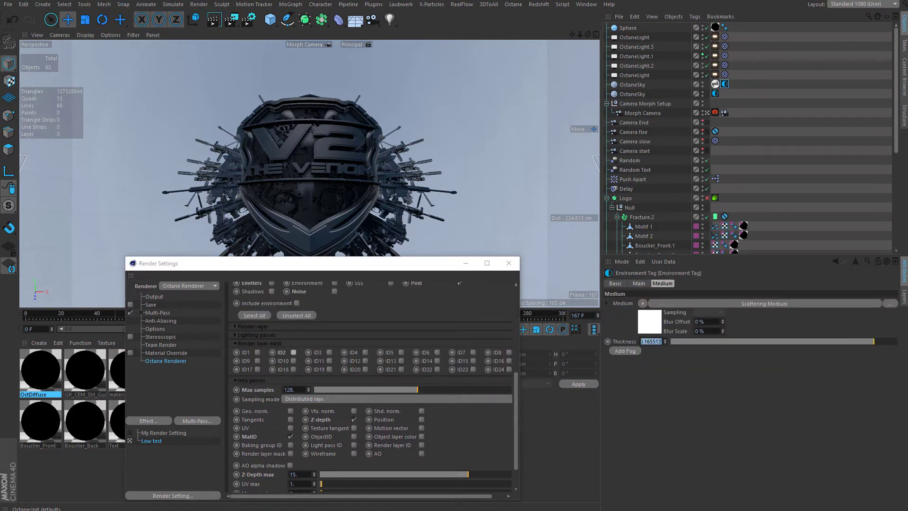
{"action": "type", "text": "10"}
{"action": "key", "text": "Return"}
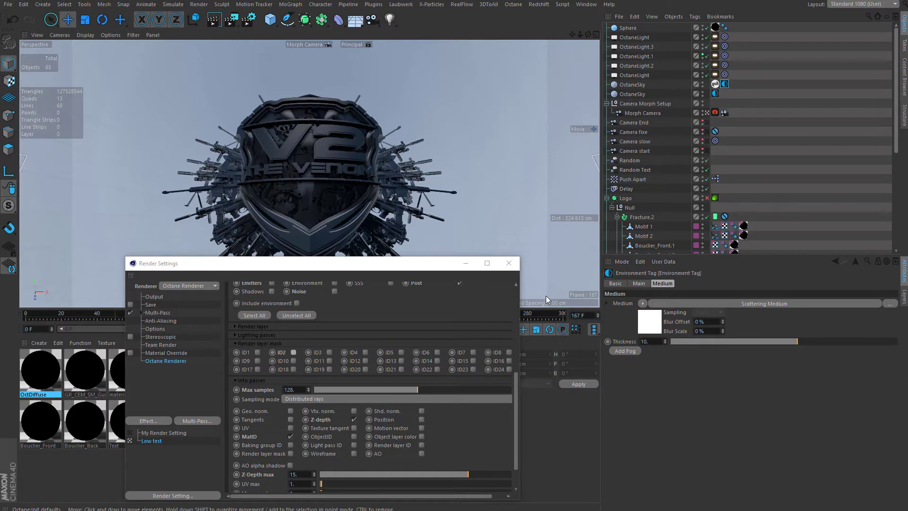
- Disable multi-pass output in the render settings and enable regular image saving with an alpha channel
{"action": "left_click_drag", "start_coordinate": [423, 263], "coordinate": [513, 193]}
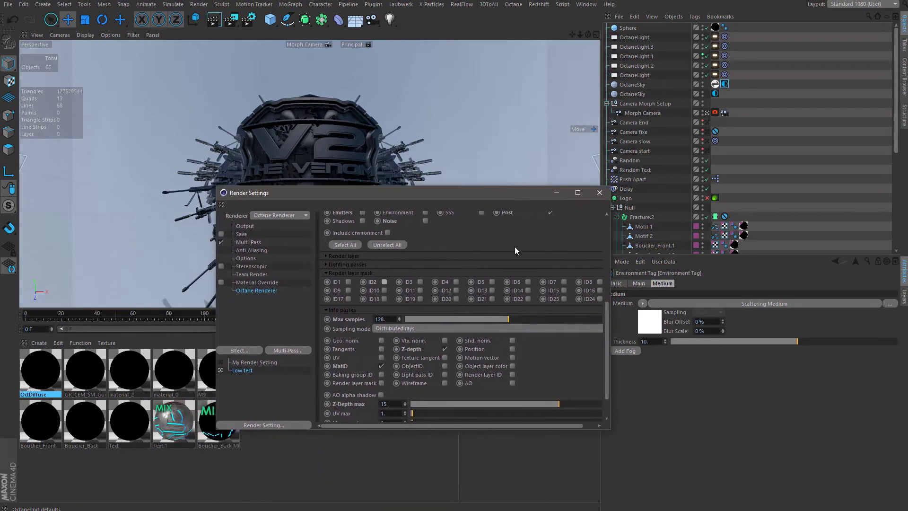
{"action": "scroll", "coordinate": [529, 371], "scroll_direction": "up", "scroll_amount": 6}
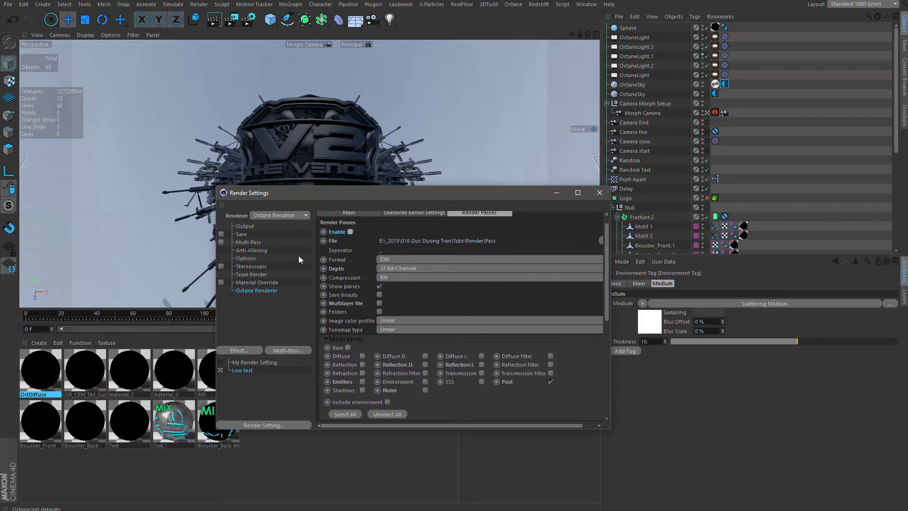
{"action": "scroll", "coordinate": [473, 324], "scroll_direction": "up", "scroll_amount": 1}
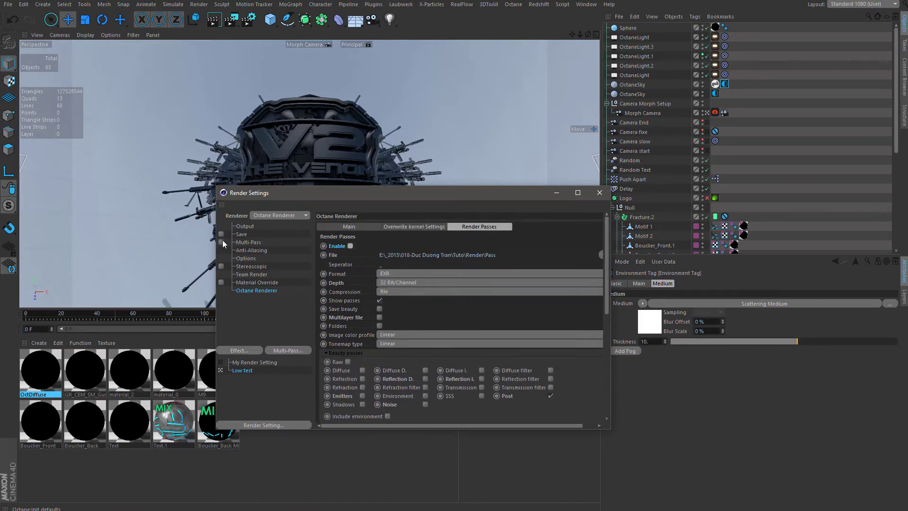
{"action": "left_click", "coordinate": [221, 233]}
{"action": "left_click", "coordinate": [248, 242]}
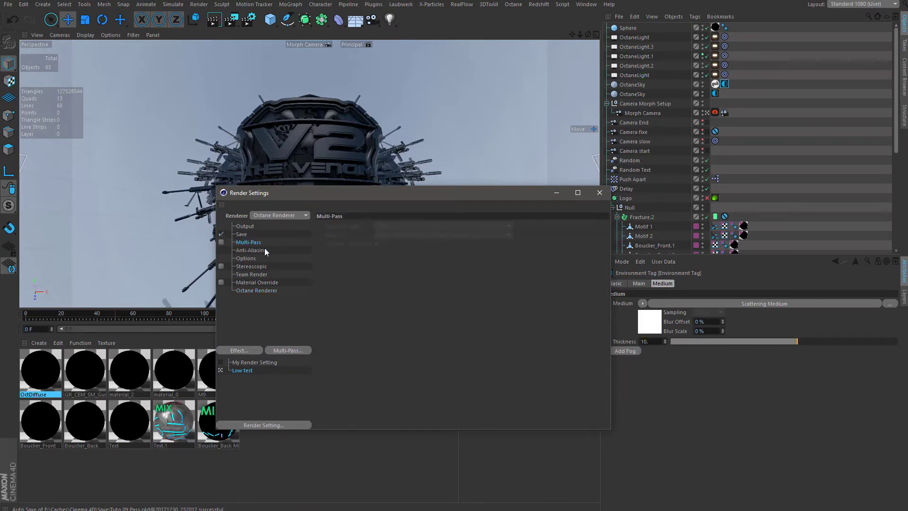
{"action": "left_click", "coordinate": [242, 234]}
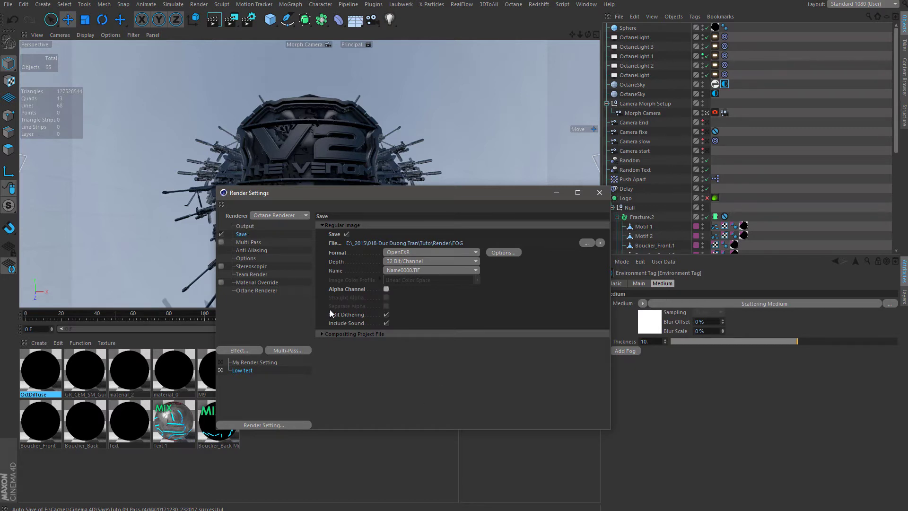
{"action": "left_click", "coordinate": [386, 289]}
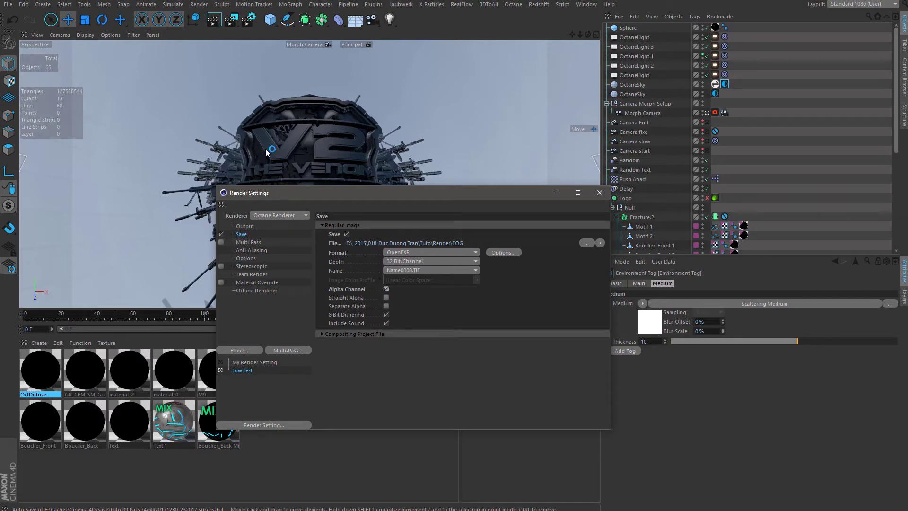
- Switch the Octane render kernel to Pathtracing with 1024 max samples
{"action": "left_click", "coordinate": [513, 4]}
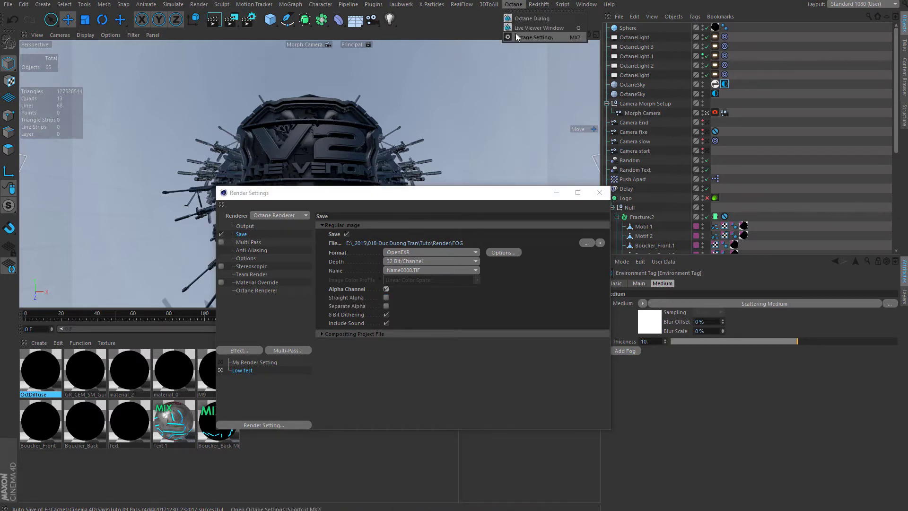
{"action": "left_click", "coordinate": [513, 49]}
{"action": "left_click", "coordinate": [12, 7]}
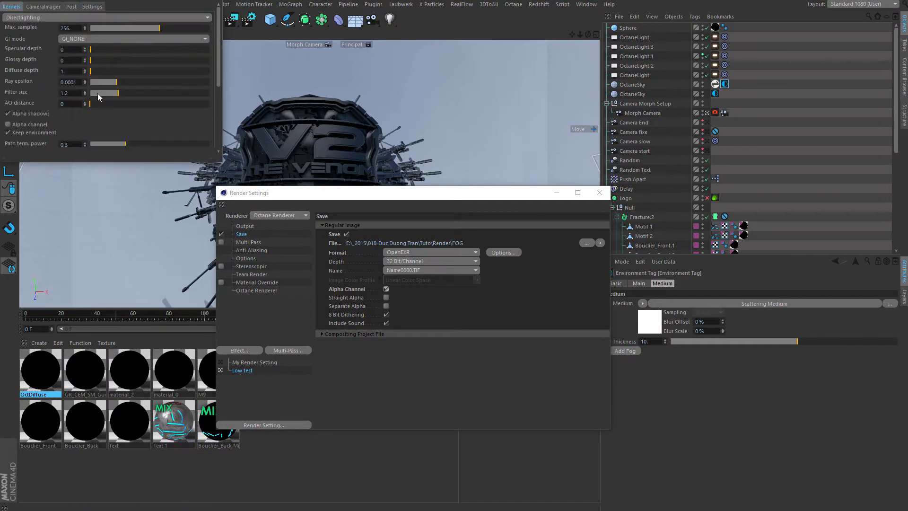
{"action": "left_click", "coordinate": [41, 17]}
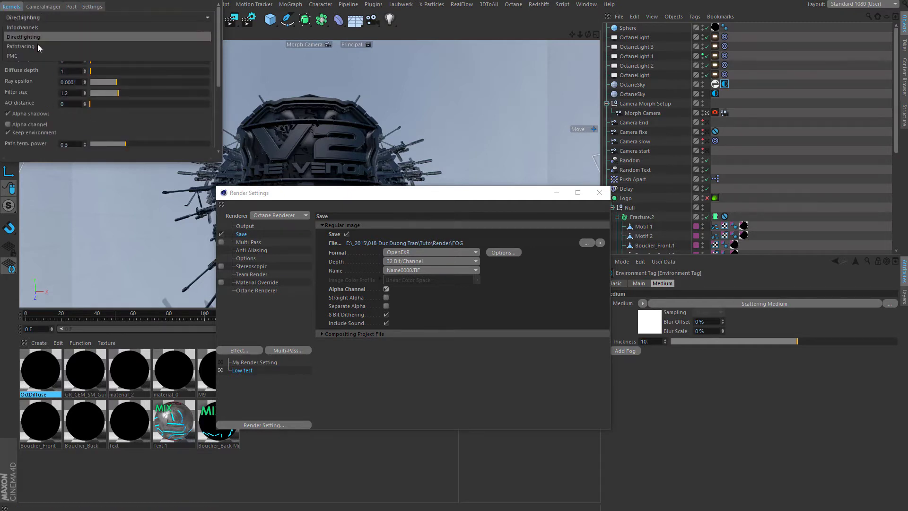
{"action": "left_click", "coordinate": [43, 26]}
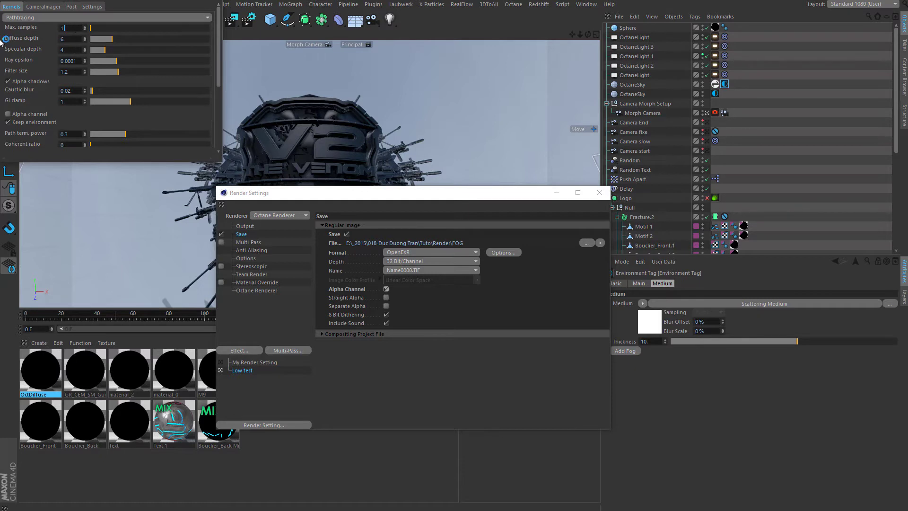
{"action": "type", "text": "1"}
{"action": "key", "text": "Return"}
{"action": "key", "text": "BackSpace"}
{"action": "key", "text": "Return"}
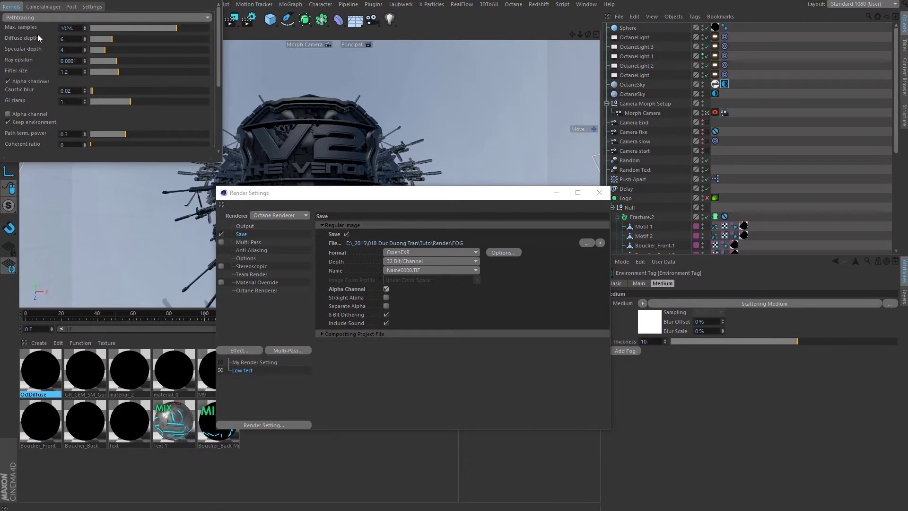
{"action": "scroll", "coordinate": [77, 130], "scroll_direction": "down", "scroll_amount": 4}
{"action": "scroll", "coordinate": [42, 127], "scroll_direction": "down", "scroll_amount": 1}
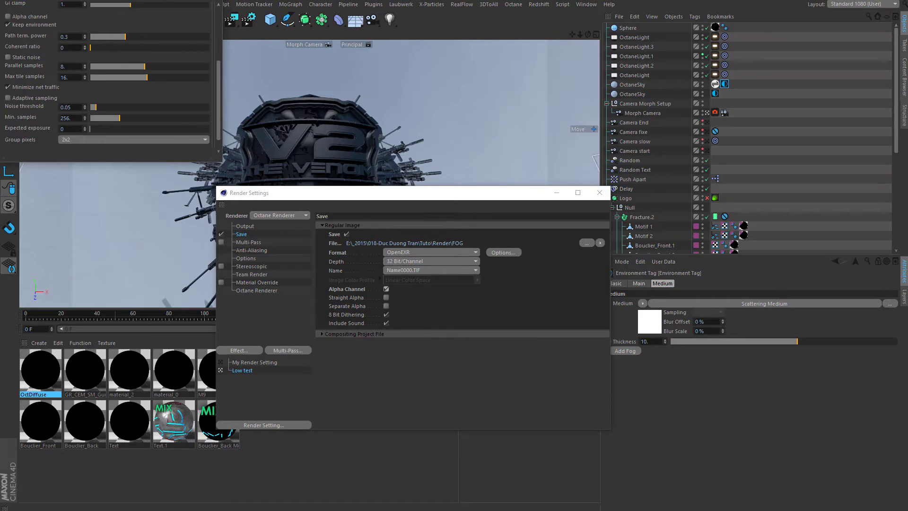
- Close the Octane settings, reopen the Octane Live Viewer, and start rendering the fog scene in it
{"action": "left_click", "coordinate": [211, 0]}
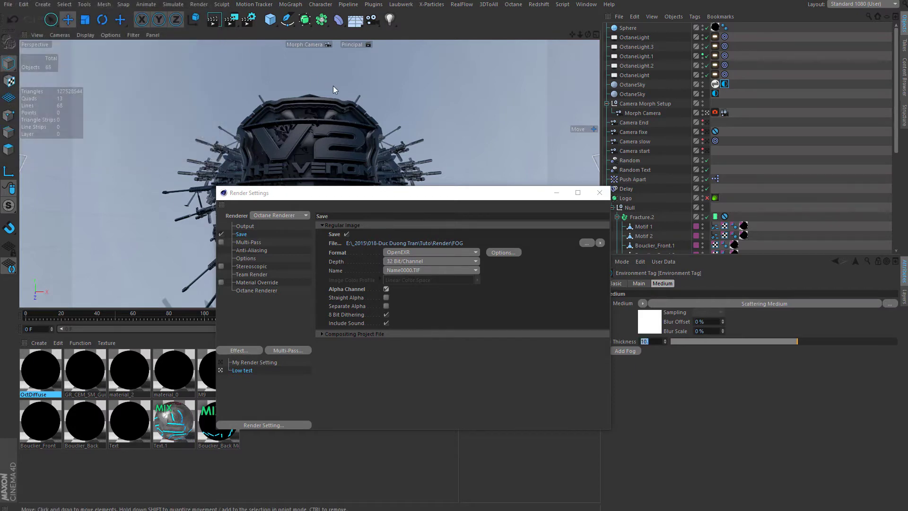
{"action": "left_click", "coordinate": [513, 4]}
{"action": "left_click", "coordinate": [515, 26]}
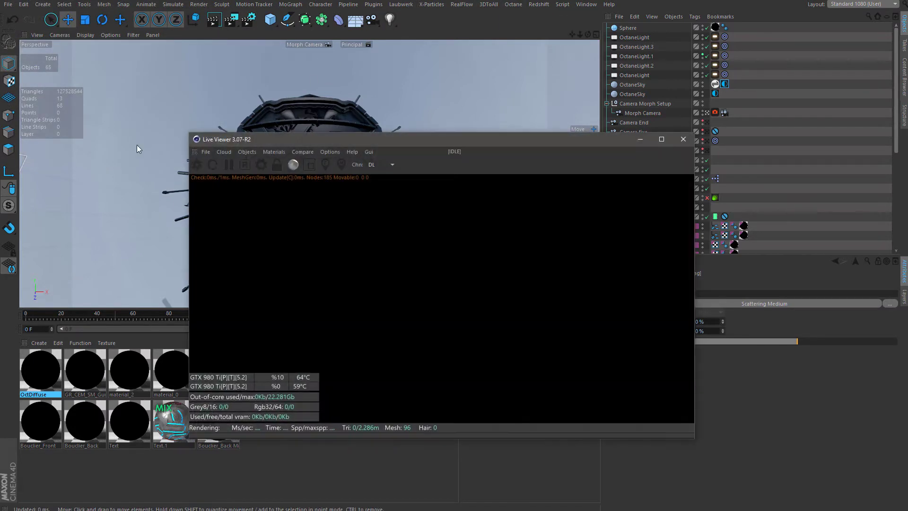
{"action": "left_click", "coordinate": [203, 164]}
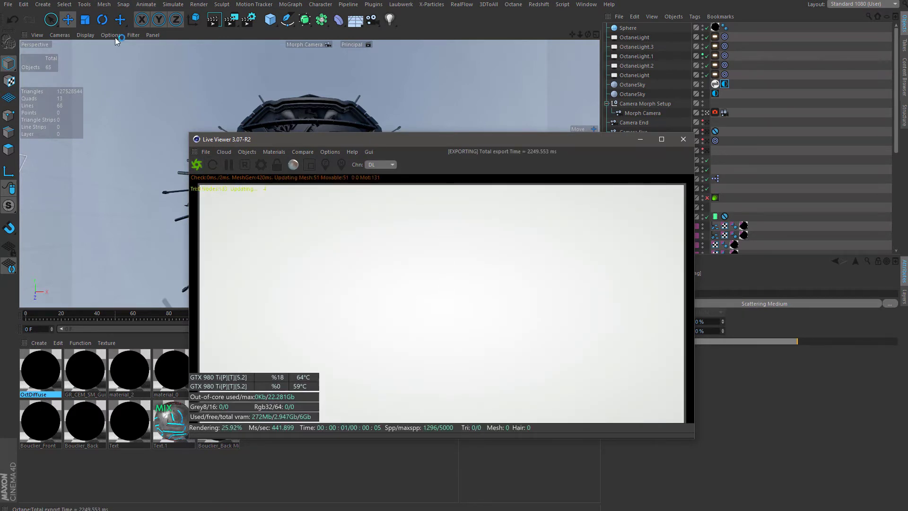
- Save the project under the new file name Tuto 09 Fog.c4d
{"action": "left_click", "coordinate": [8, 5]}
{"action": "left_click", "coordinate": [48, 91]}
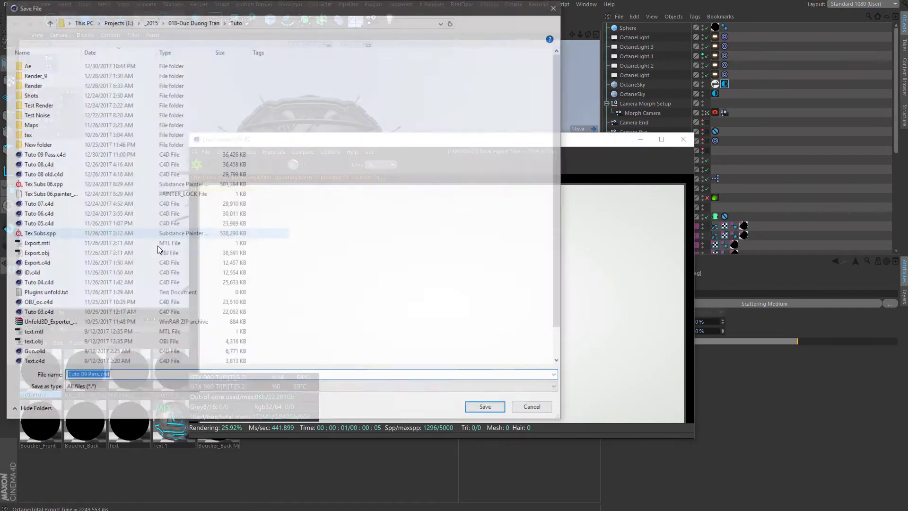
{"action": "left_click_drag", "start_coordinate": [86, 376], "coordinate": [94, 377]}
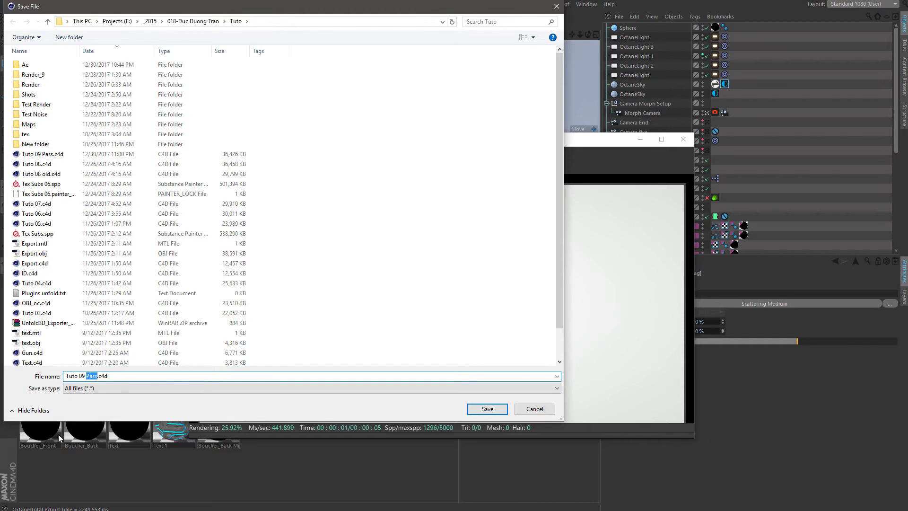
{"action": "type", "text": "Fog"}
{"action": "left_click", "coordinate": [486, 409]}
- Open the Tuto 09 Pass.c4d project and move the Live Viewer clear of the render settings command
{"action": "left_click", "coordinate": [13, 9]}
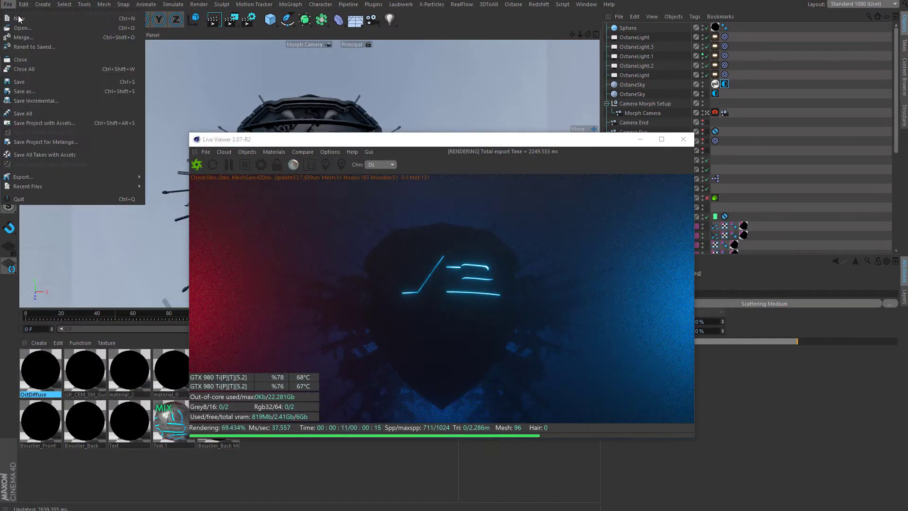
{"action": "left_click", "coordinate": [22, 22]}
{"action": "double_click", "coordinate": [83, 168]}
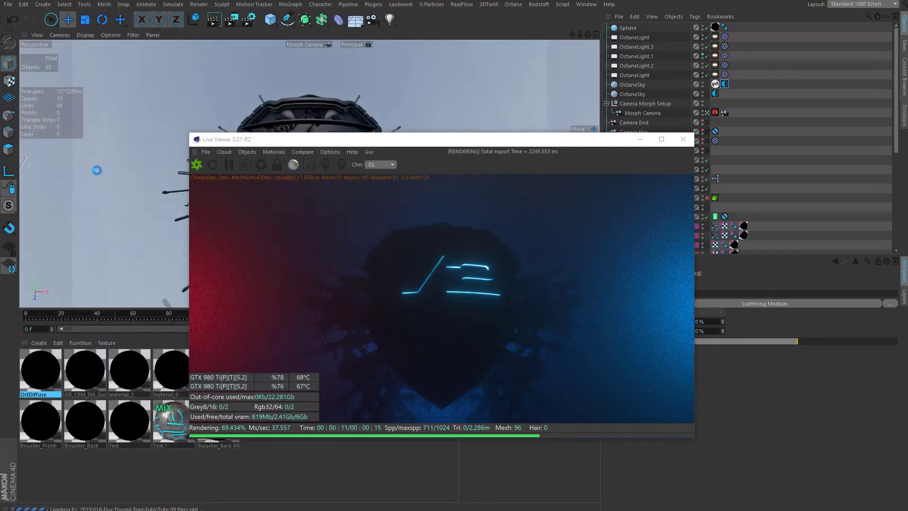
{"action": "left_click_drag", "start_coordinate": [251, 142], "coordinate": [228, 146]}
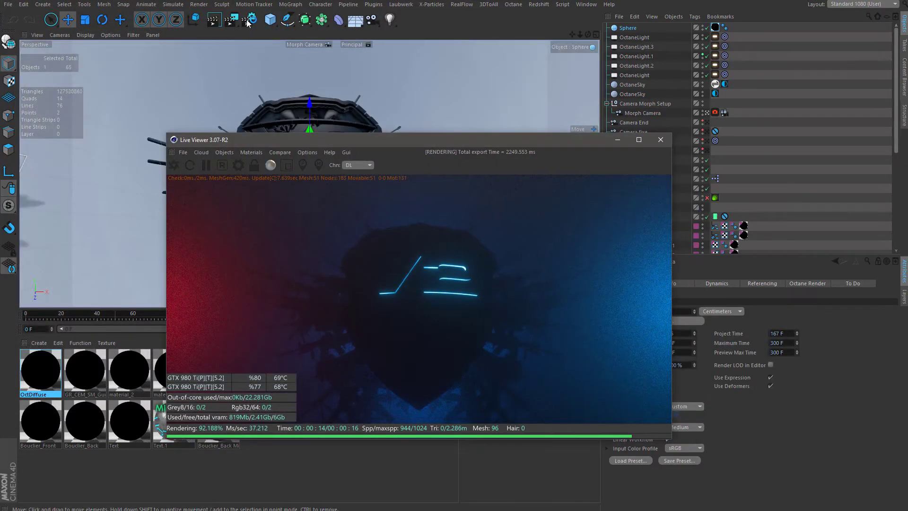
- Examine the Octane beauty and info pass settings of the Tuto 09 Pass project, and close that project
{"action": "left_click", "coordinate": [249, 19]}
{"action": "left_click", "coordinate": [257, 290]}
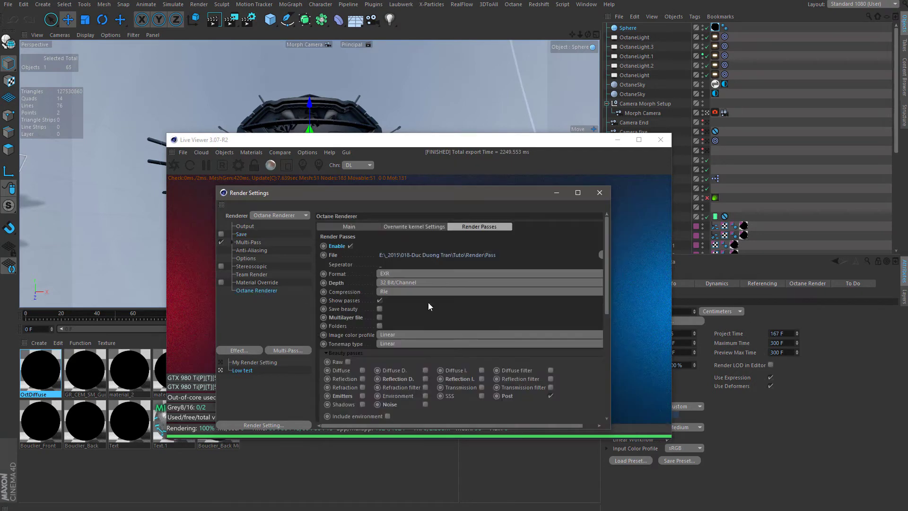
{"action": "scroll", "coordinate": [509, 308], "scroll_direction": "down", "scroll_amount": 10}
{"action": "scroll", "coordinate": [586, 397], "scroll_direction": "up", "scroll_amount": 10}
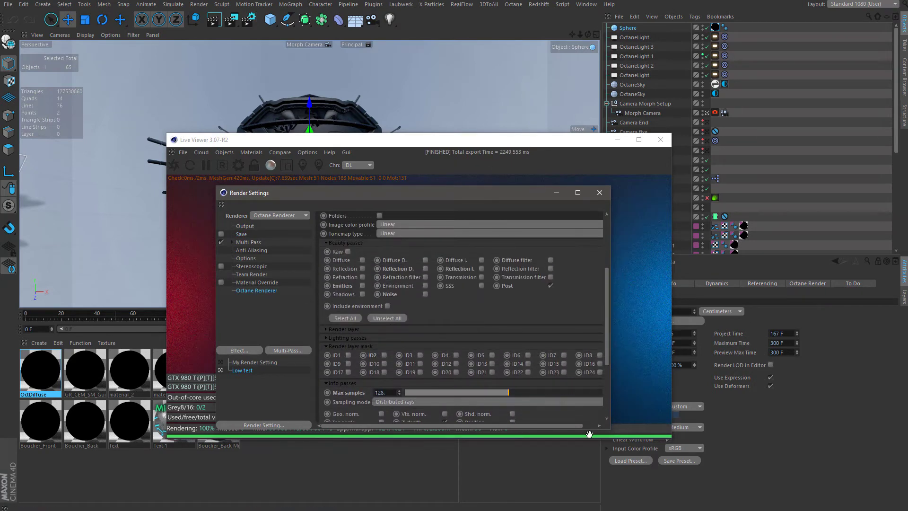
{"action": "scroll", "coordinate": [574, 331], "scroll_direction": "up", "scroll_amount": 5}
{"action": "scroll", "coordinate": [567, 345], "scroll_direction": "down", "scroll_amount": 10}
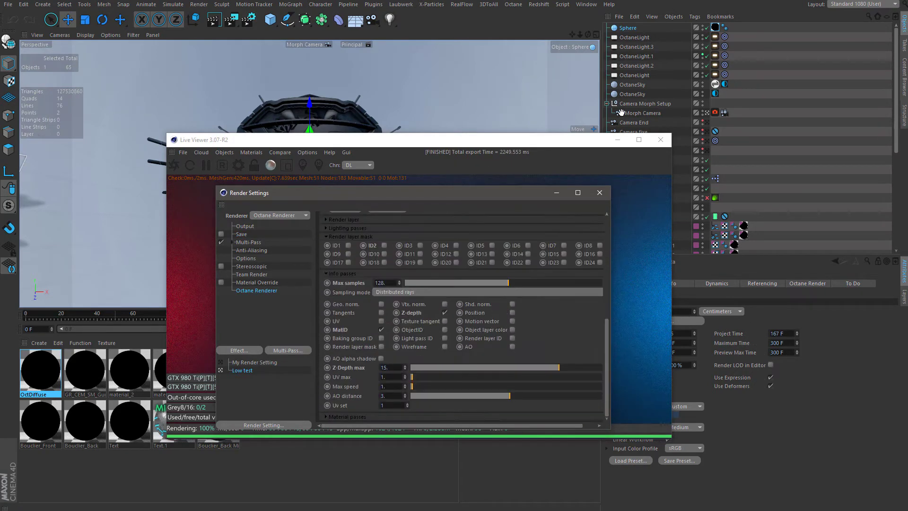
{"action": "scroll", "coordinate": [555, 322], "scroll_direction": "up", "scroll_amount": 10}
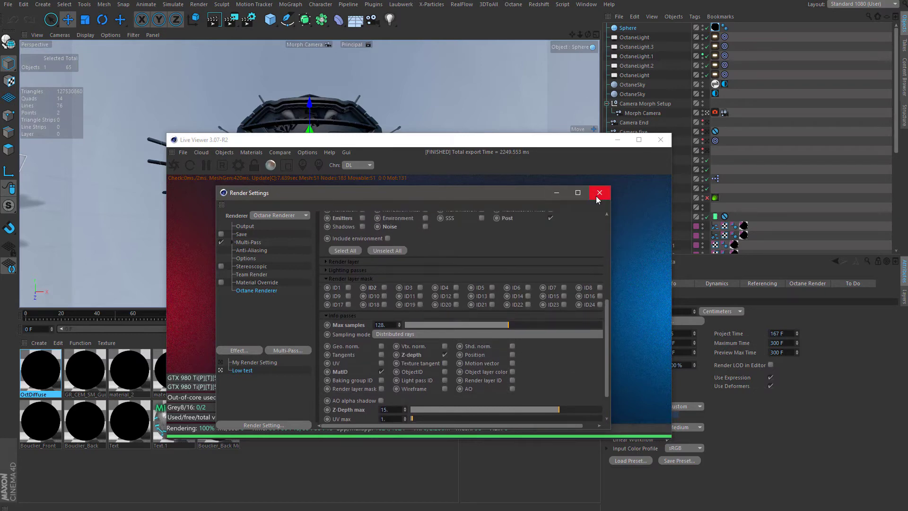
{"action": "left_click", "coordinate": [599, 192]}
{"action": "left_click", "coordinate": [8, 4]}
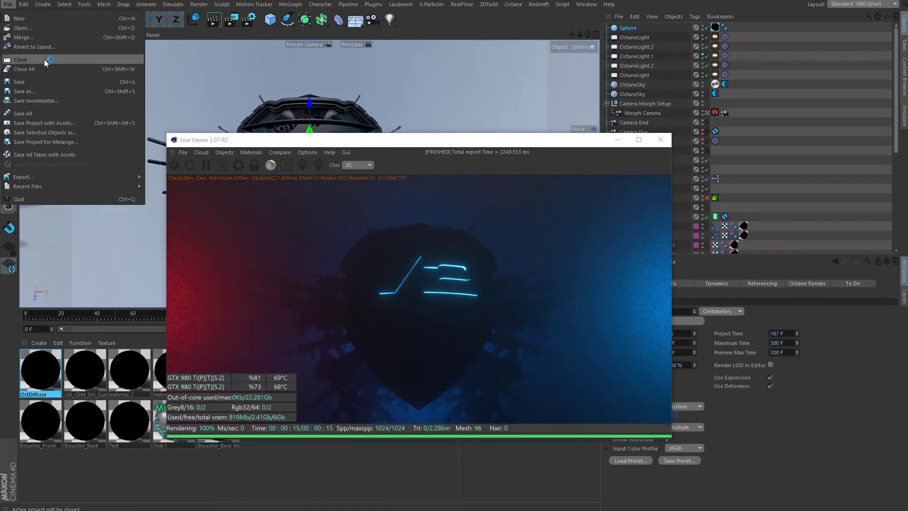
{"action": "left_click", "coordinate": [46, 63]}
{"action": "left_click_drag", "start_coordinate": [342, 137], "coordinate": [245, 98]}
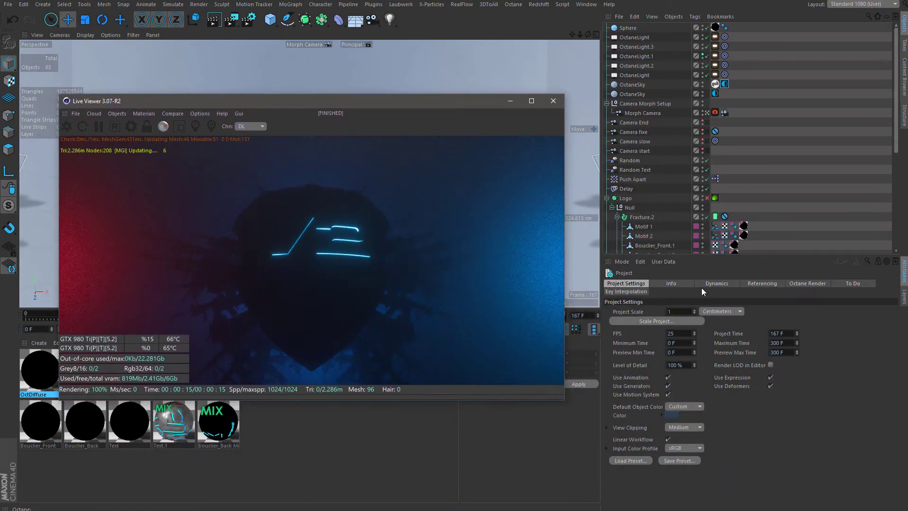
{"action": "left_click", "coordinate": [904, 298]}
{"action": "left_click", "coordinate": [905, 278]}
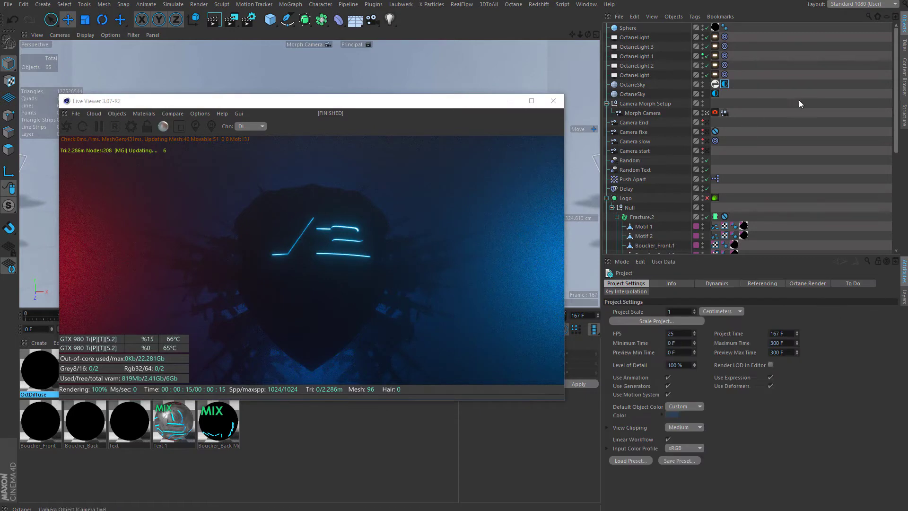
{"action": "left_click", "coordinate": [904, 45]}
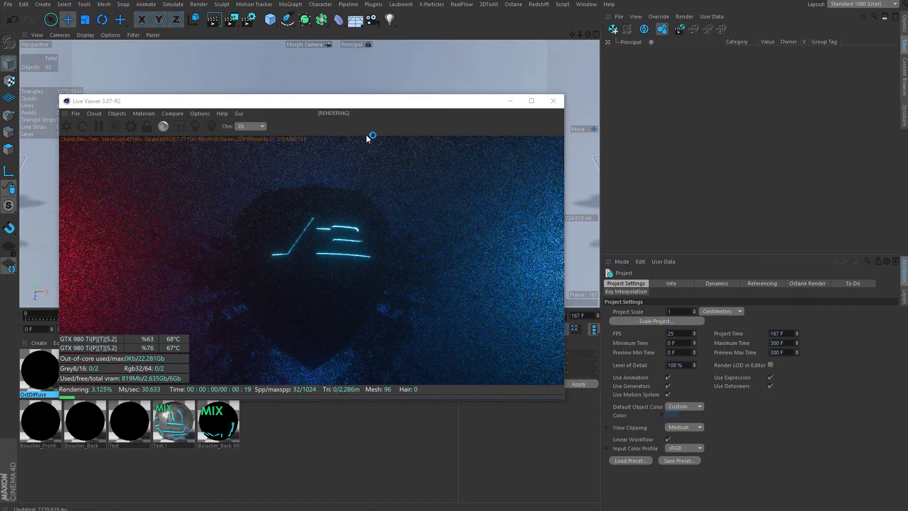
{"action": "left_click_drag", "start_coordinate": [413, 104], "coordinate": [443, 94]}
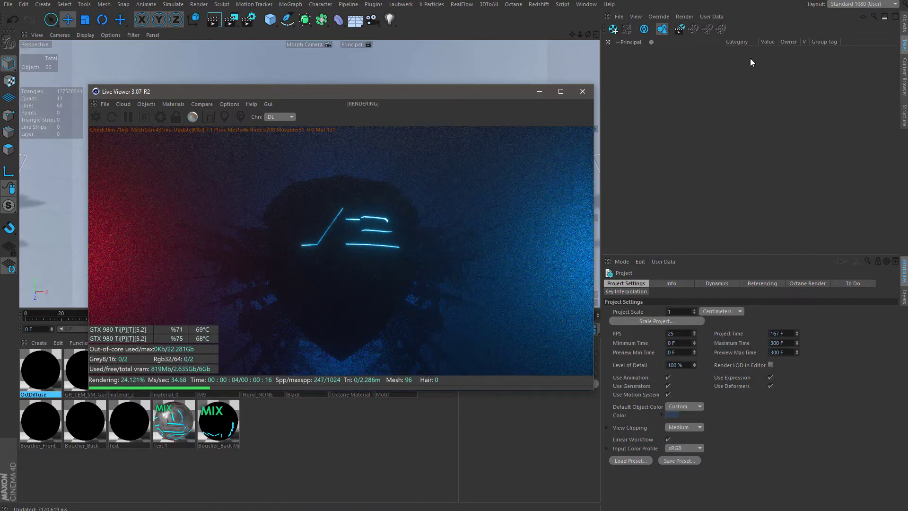
{"action": "left_click_drag", "start_coordinate": [474, 92], "coordinate": [452, 43]}
{"action": "left_click", "coordinate": [903, 21]}
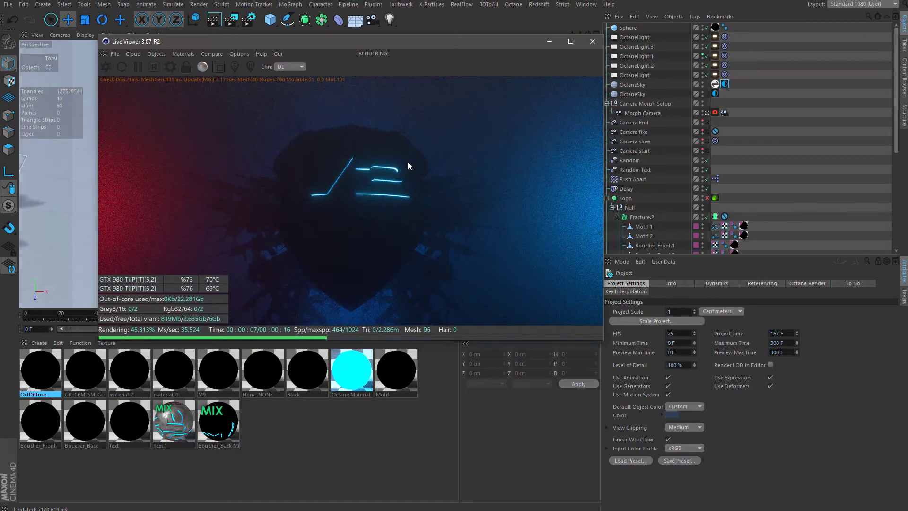
{"action": "left_click", "coordinate": [903, 46]}
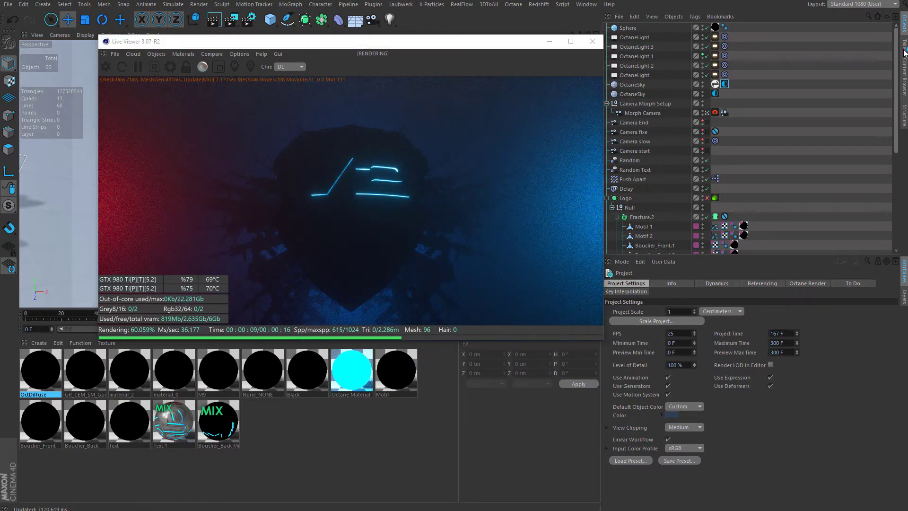
{"action": "left_click", "coordinate": [903, 22]}
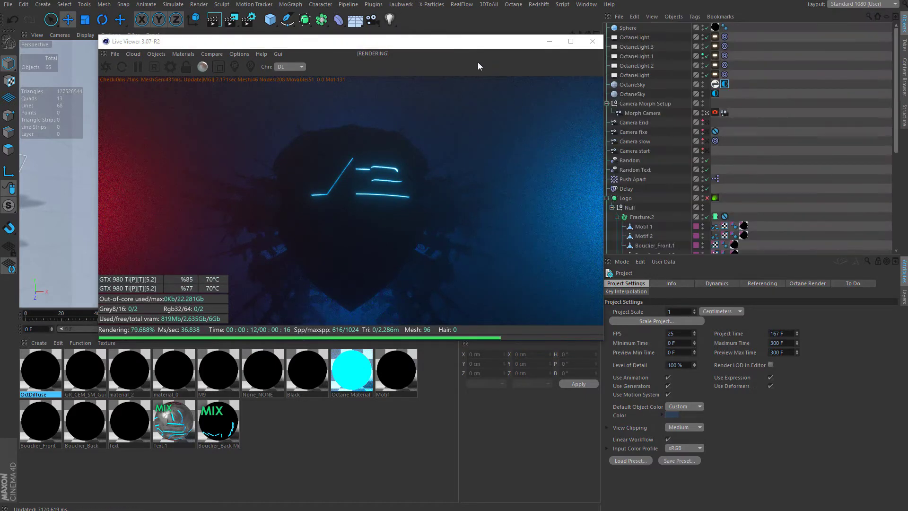
{"action": "left_click_drag", "start_coordinate": [497, 43], "coordinate": [508, 35]}
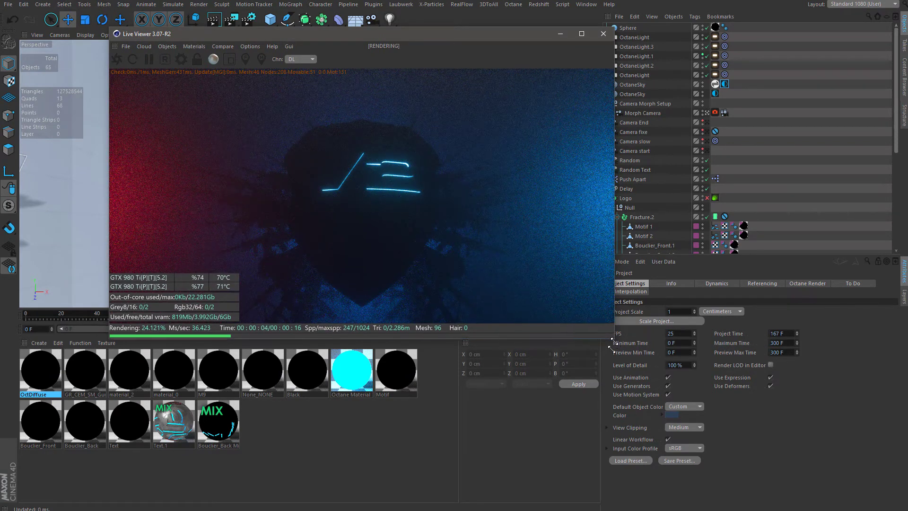
{"action": "left_click_drag", "start_coordinate": [614, 337], "coordinate": [566, 336]}
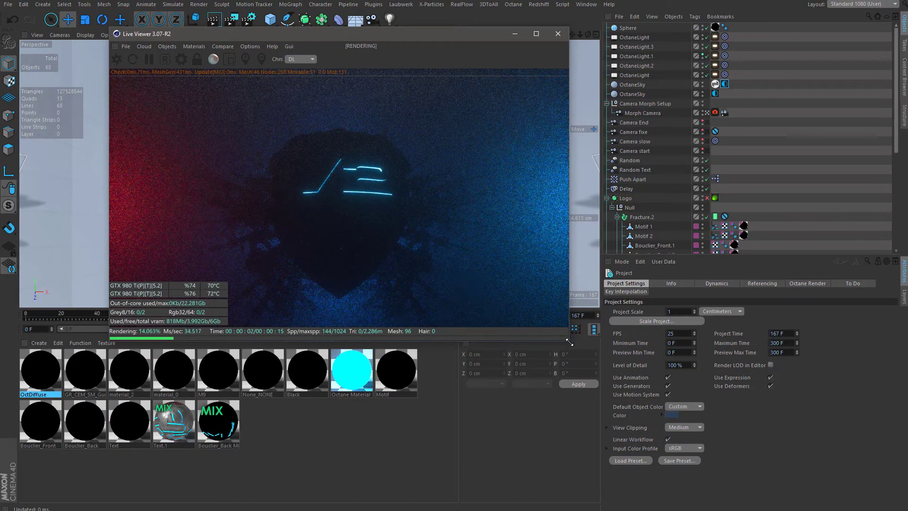
{"action": "left_click_drag", "start_coordinate": [567, 339], "coordinate": [671, 378]}
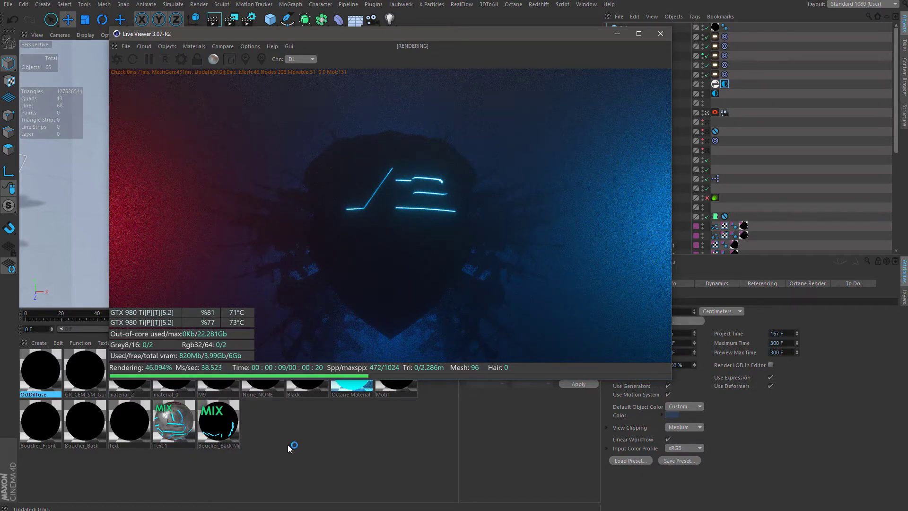
{"action": "left_click_drag", "start_coordinate": [435, 43], "coordinate": [591, 38]}
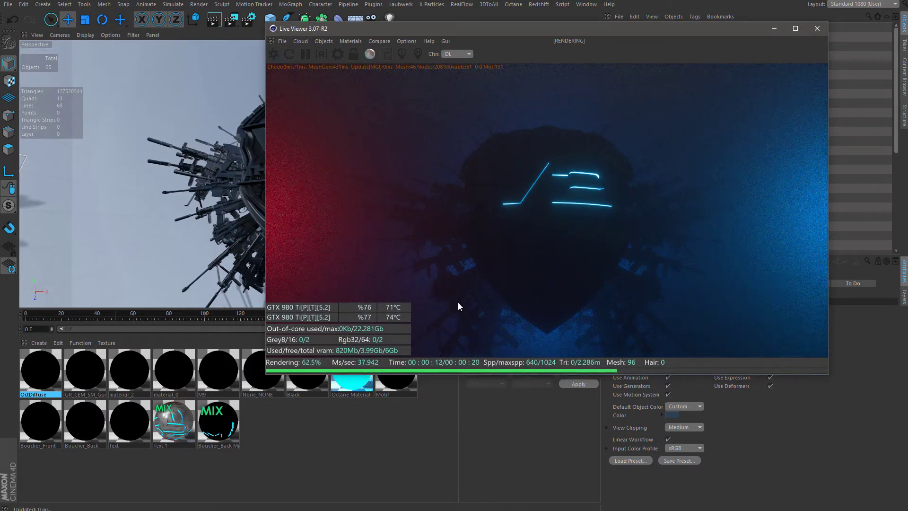
- Select all materials except OctDiffuse, and select the texture tags that use them
{"action": "left_click", "coordinate": [330, 463]}
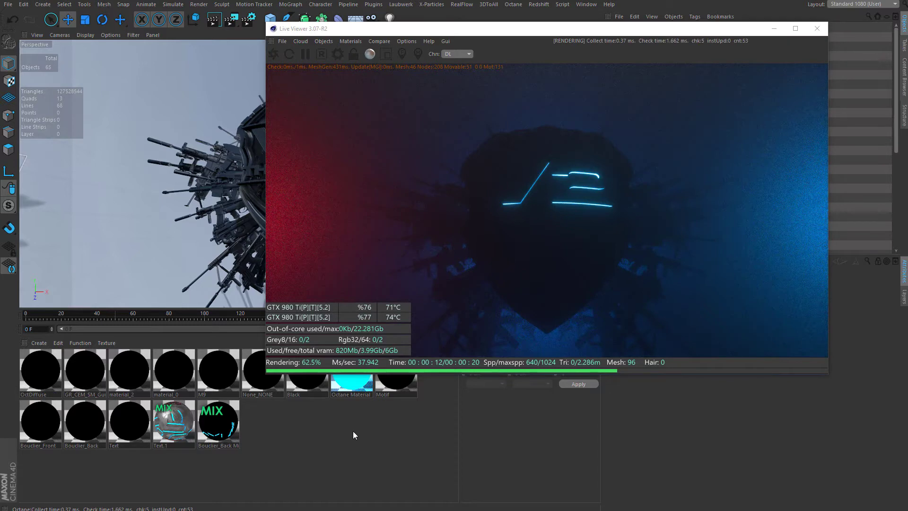
{"action": "key", "text": "ctrl+a"}
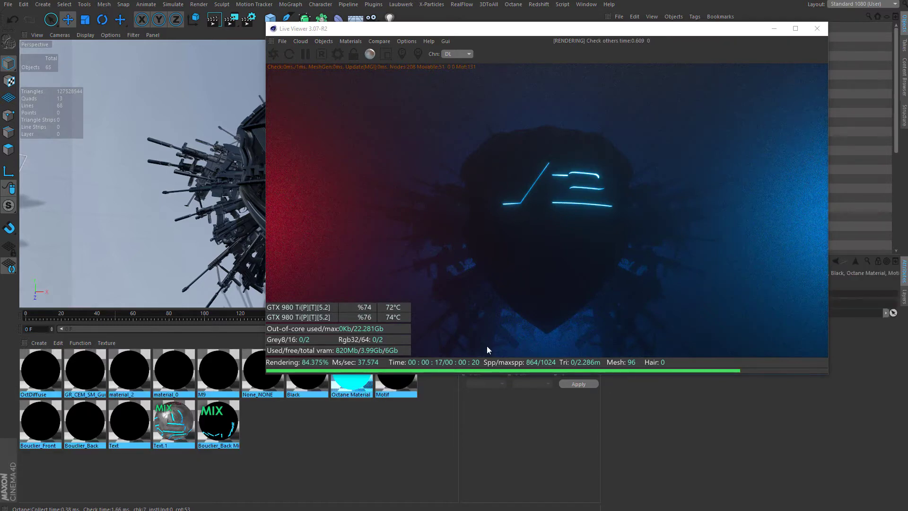
{"action": "left_click", "coordinate": [44, 370], "text": "ctrl"}
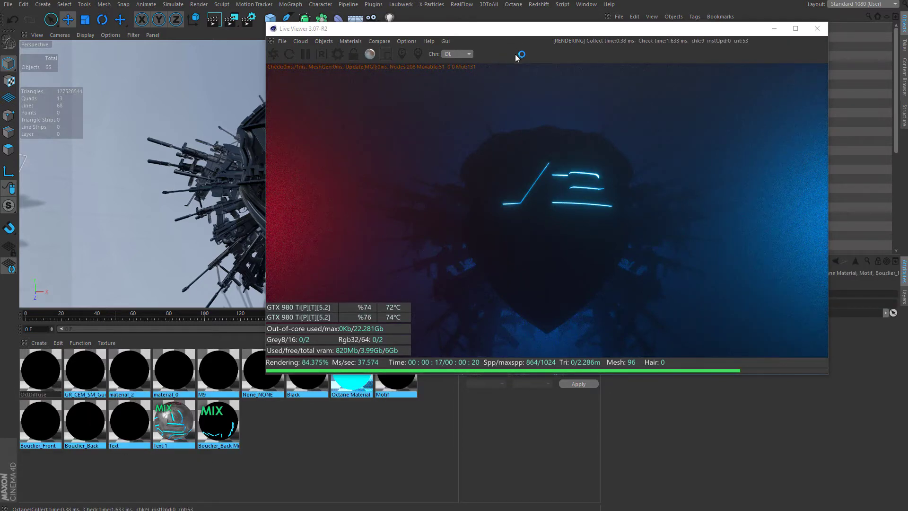
{"action": "left_click_drag", "start_coordinate": [362, 32], "coordinate": [75, 5]}
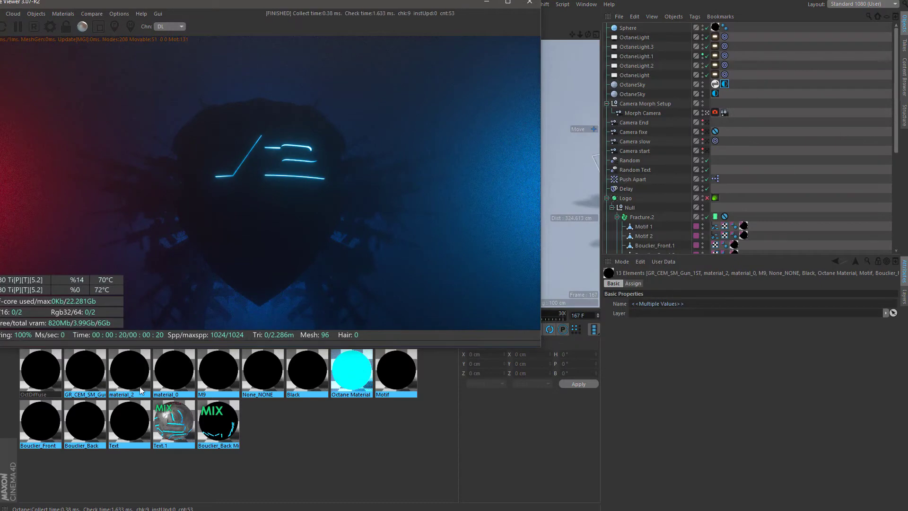
{"action": "left_click_drag", "start_coordinate": [390, 9], "coordinate": [837, 29]}
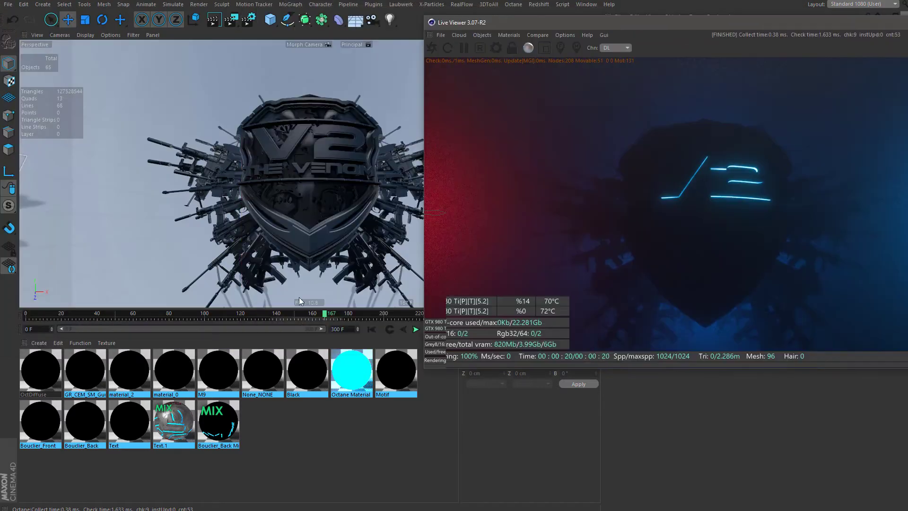
{"action": "left_click", "coordinate": [70, 342]}
{"action": "mouse_move", "coordinate": [107, 342]}
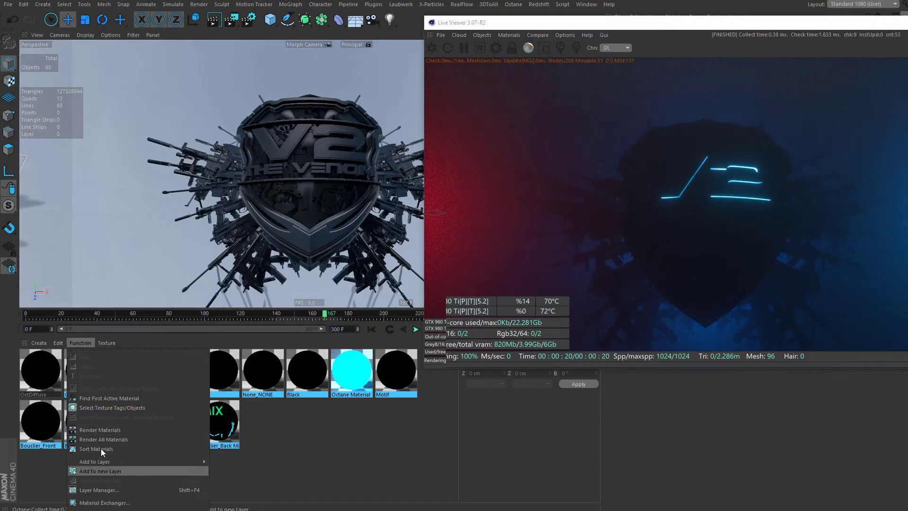
{"action": "left_click", "coordinate": [98, 406]}
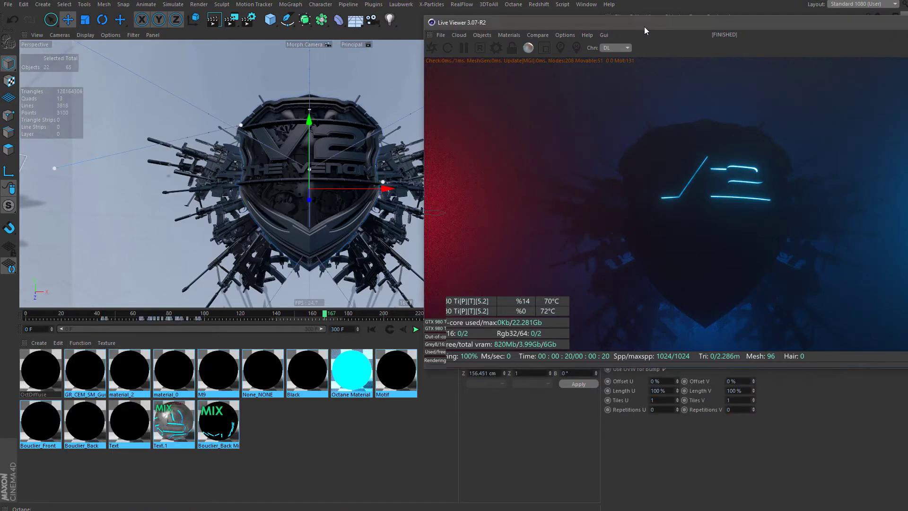
- Replace the material in all selected texture tags with the black OctDiffuse material
{"action": "double_click", "coordinate": [644, 26]}
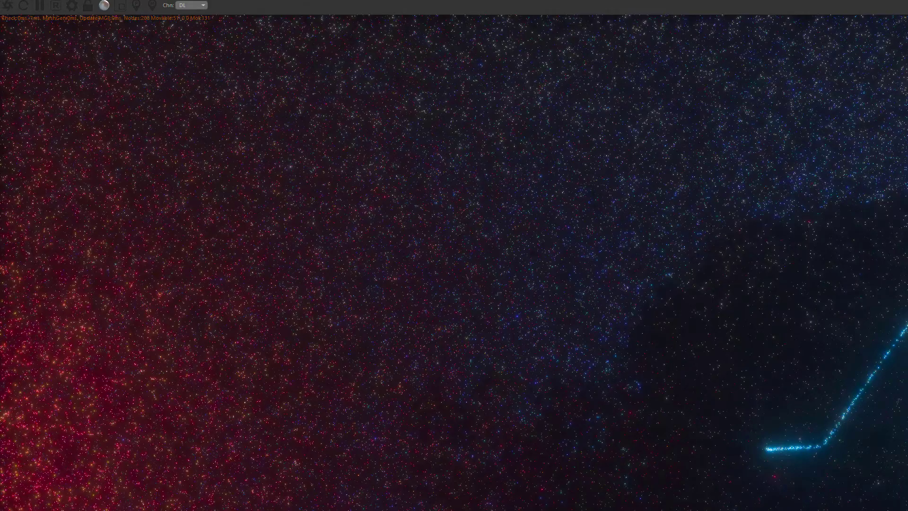
{"action": "double_click", "coordinate": [477, 3]}
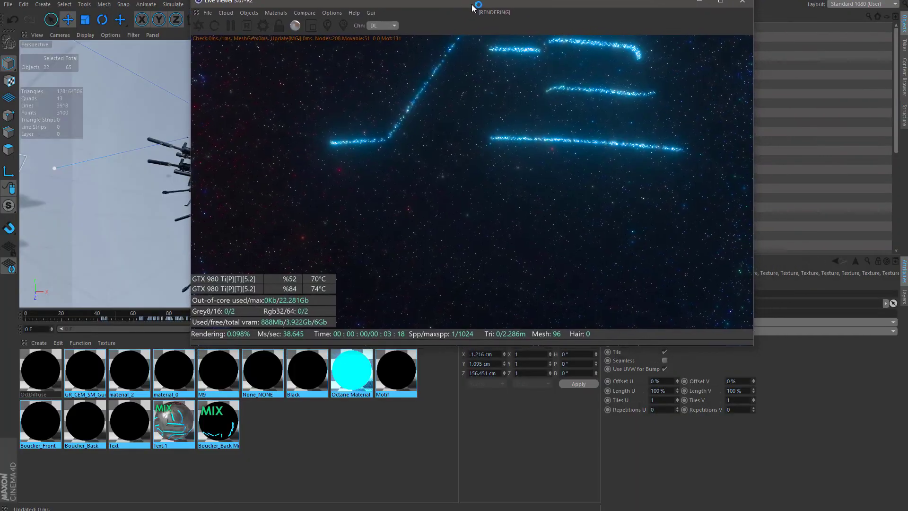
{"action": "left_click_drag", "start_coordinate": [565, 3], "coordinate": [390, 0]}
{"action": "left_click_drag", "start_coordinate": [41, 371], "coordinate": [704, 303]}
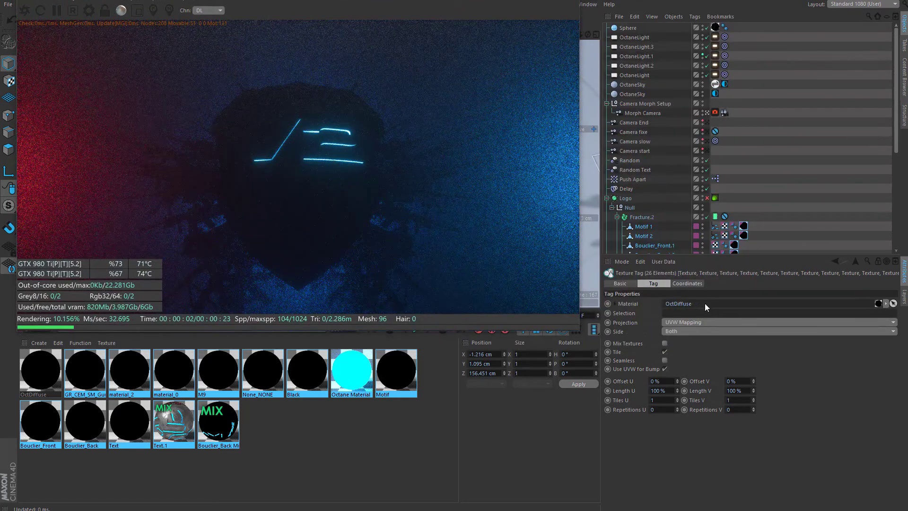
{"action": "left_click", "coordinate": [79, 342]}
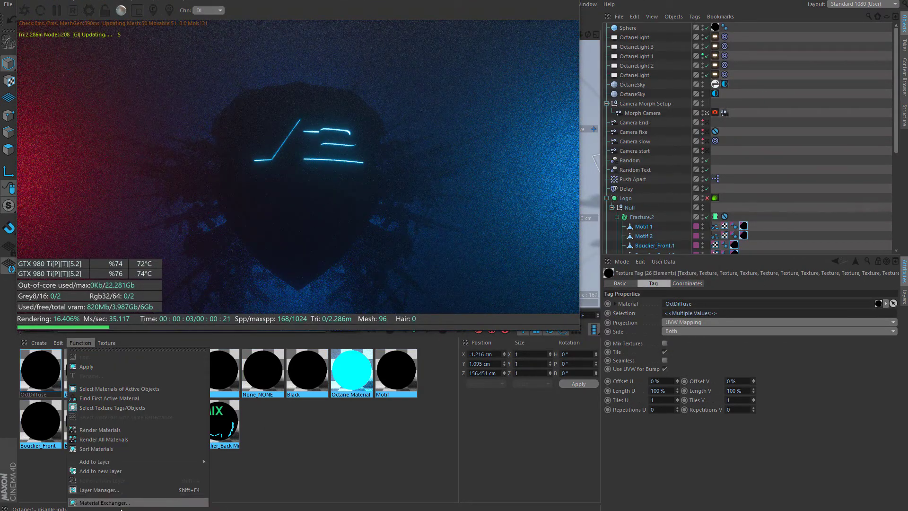
- Remove the unused materials from the scene so that only OctDiffuse is kept
{"action": "left_click", "coordinate": [128, 349]}
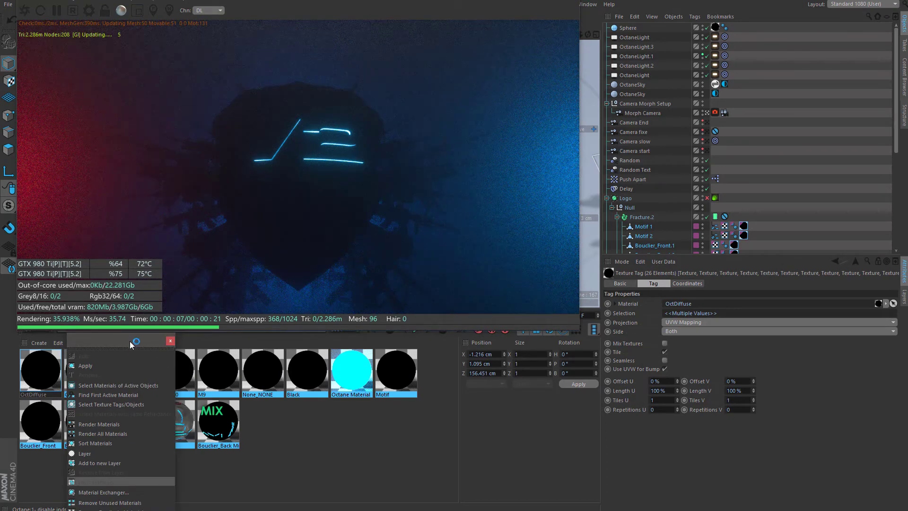
{"action": "left_click", "coordinate": [142, 502]}
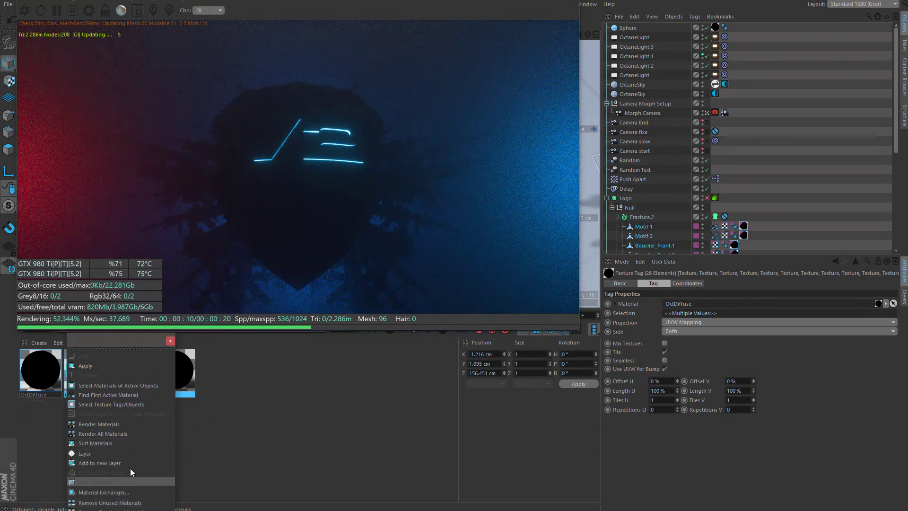
{"action": "left_click", "coordinate": [127, 503]}
{"action": "left_click", "coordinate": [170, 340]}
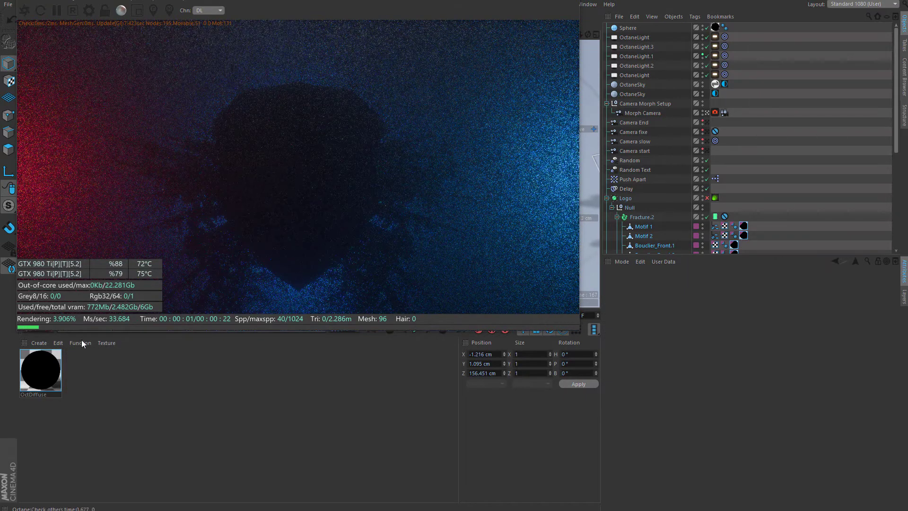
- Shrink the Live Viewer and place it clear of the object list, and open the Octane kernel settings
{"action": "left_click_drag", "start_coordinate": [415, 4], "coordinate": [603, 110]}
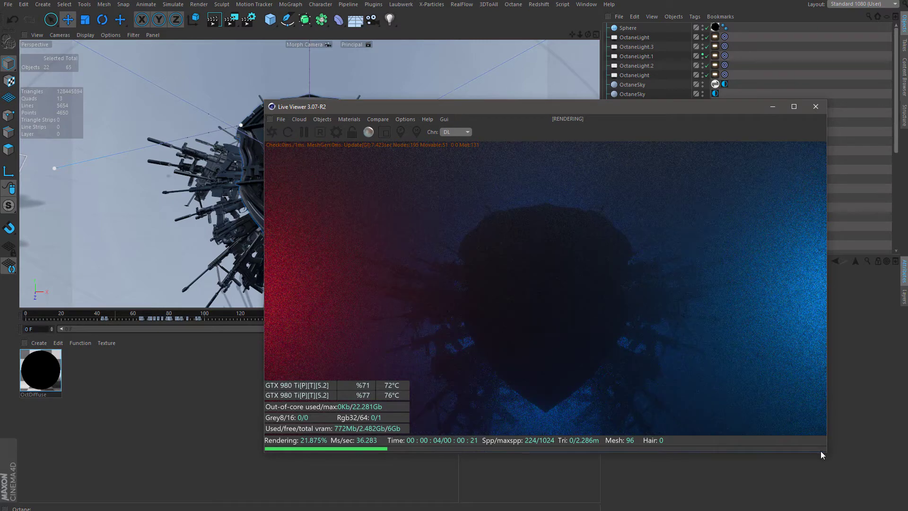
{"action": "left_click_drag", "start_coordinate": [827, 452], "coordinate": [616, 336]}
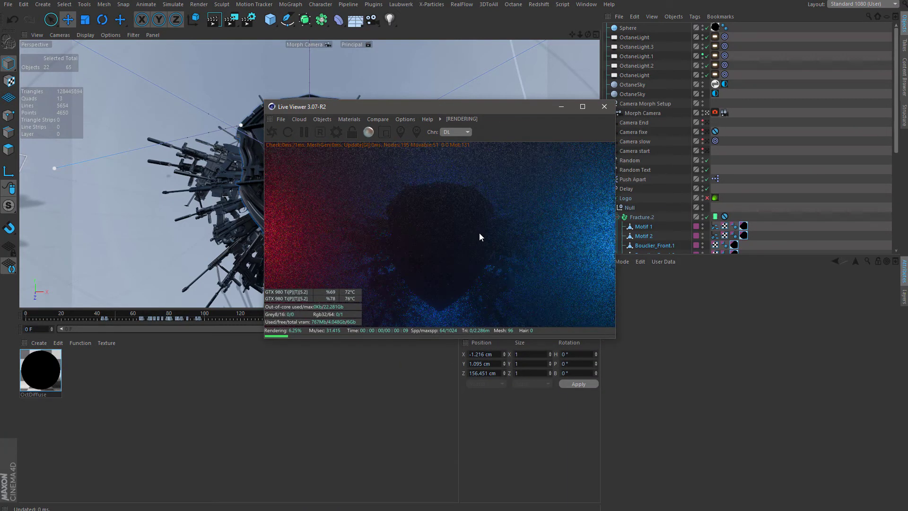
{"action": "mouse_move", "coordinate": [478, 243]}
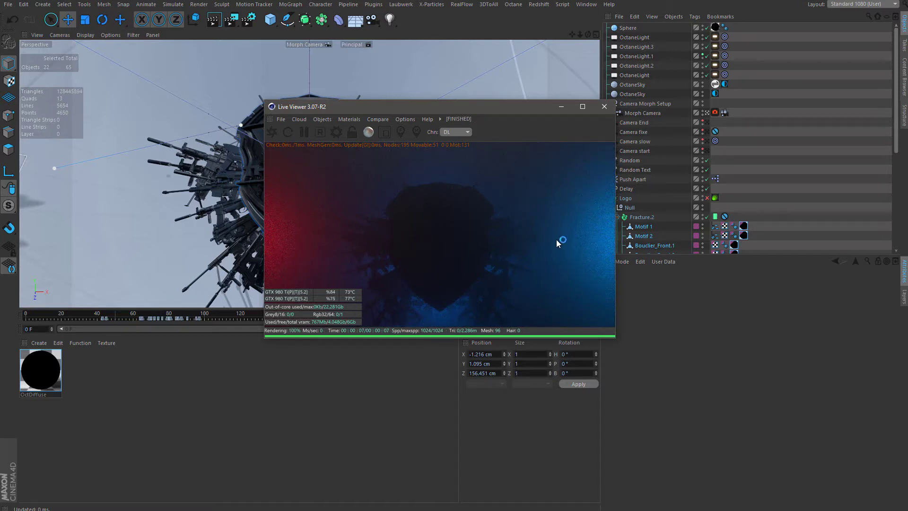
{"action": "left_click", "coordinate": [335, 132]}
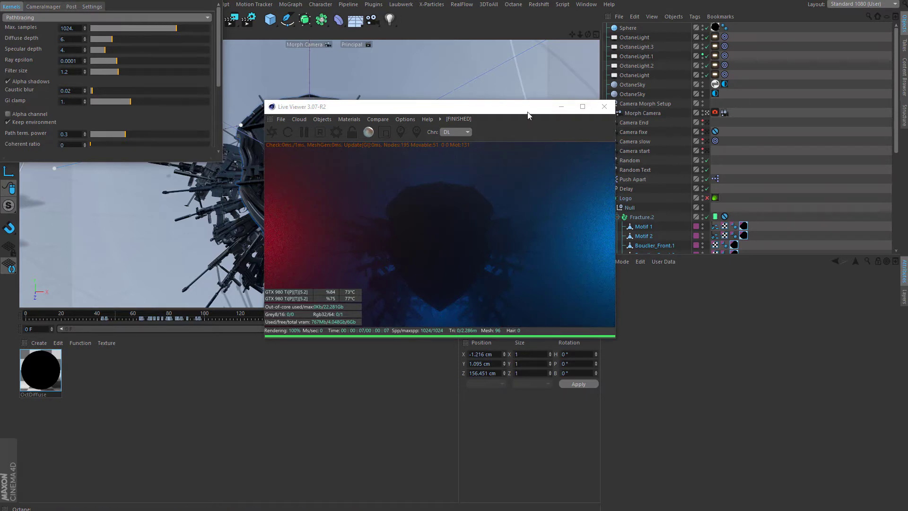
{"action": "left_click_drag", "start_coordinate": [526, 111], "coordinate": [461, 109]}
- Hide the Logo and Gun objects, and delete them both from the scene
{"action": "left_click", "coordinate": [625, 198]}
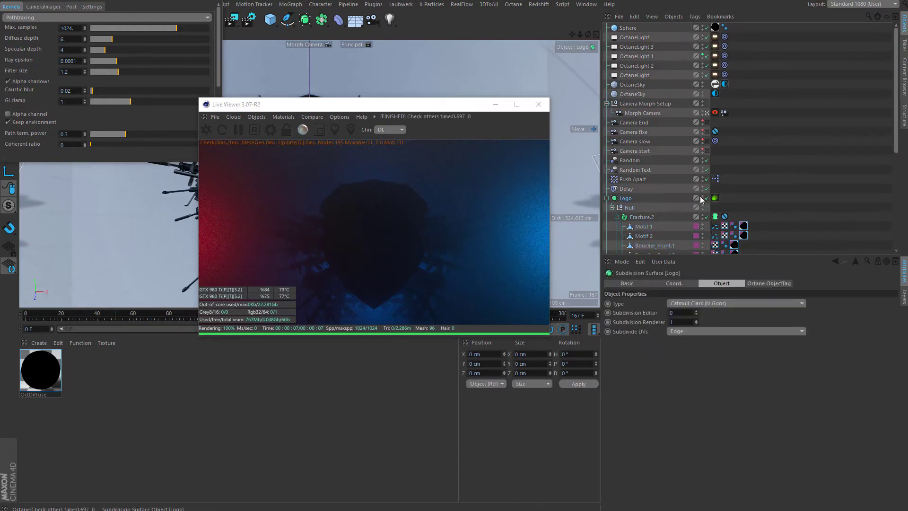
{"action": "left_click", "coordinate": [700, 201]}
{"action": "left_click", "coordinate": [701, 203]}
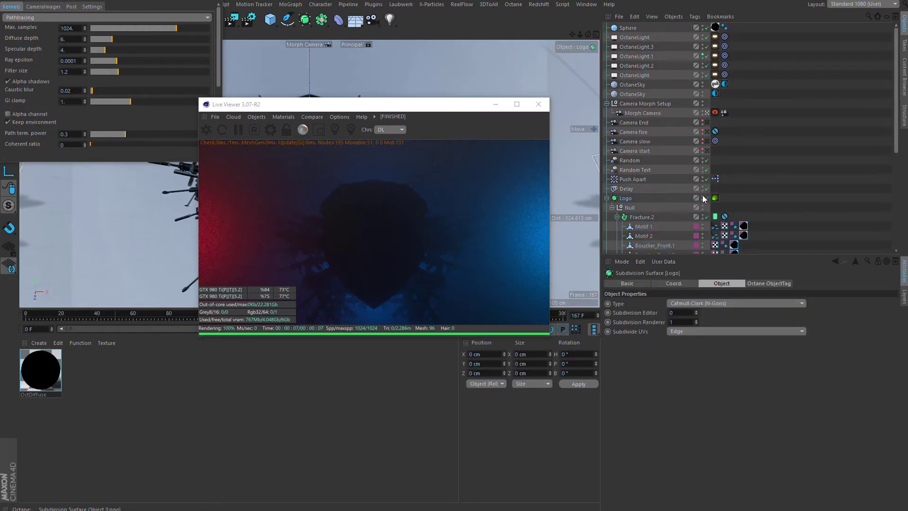
{"action": "left_click", "coordinate": [703, 200]}
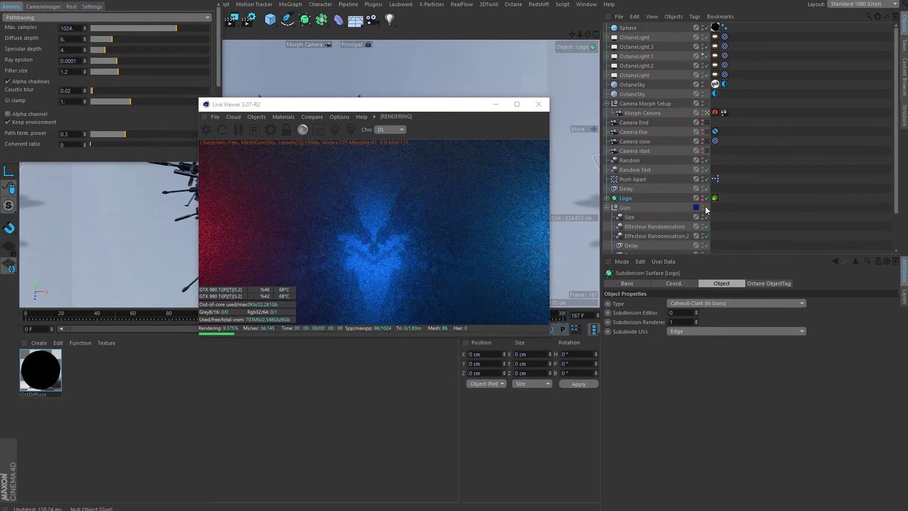
{"action": "left_click", "coordinate": [702, 208]}
{"action": "left_click", "coordinate": [606, 208]}
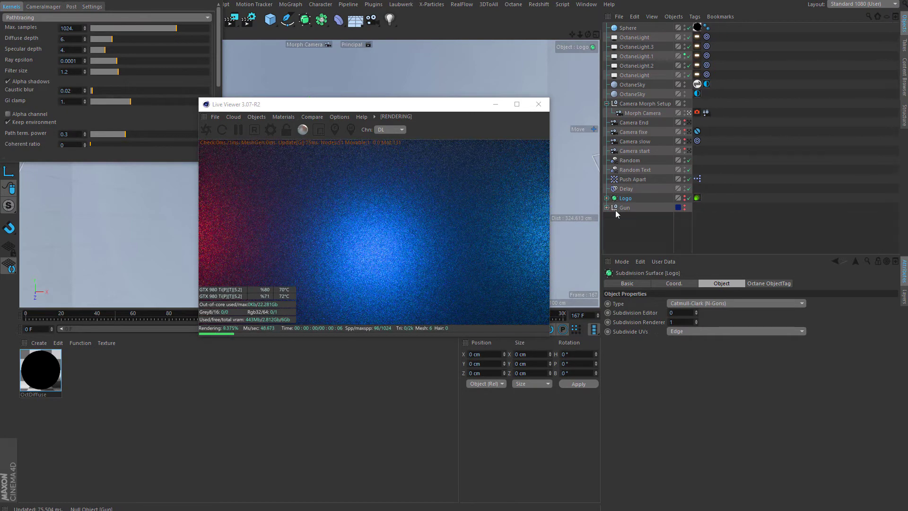
{"action": "left_click_drag", "start_coordinate": [650, 231], "coordinate": [638, 200]}
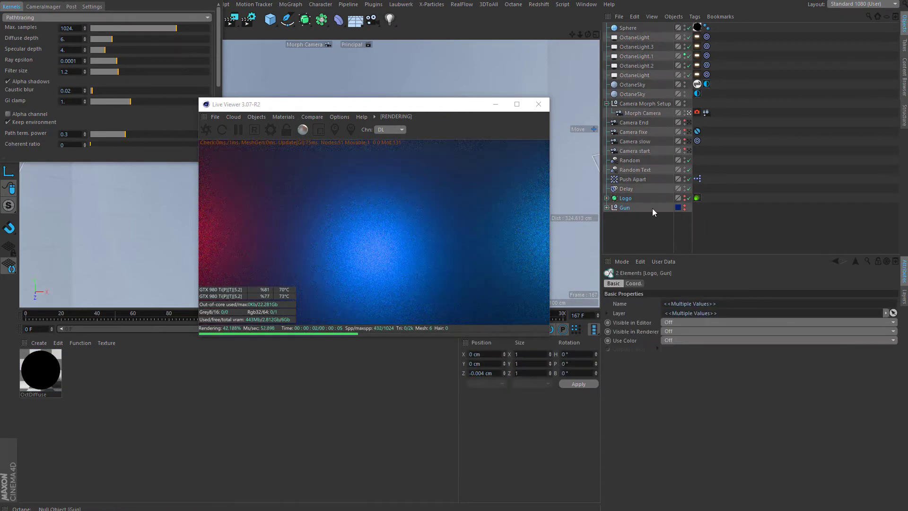
{"action": "key", "text": "Delete"}
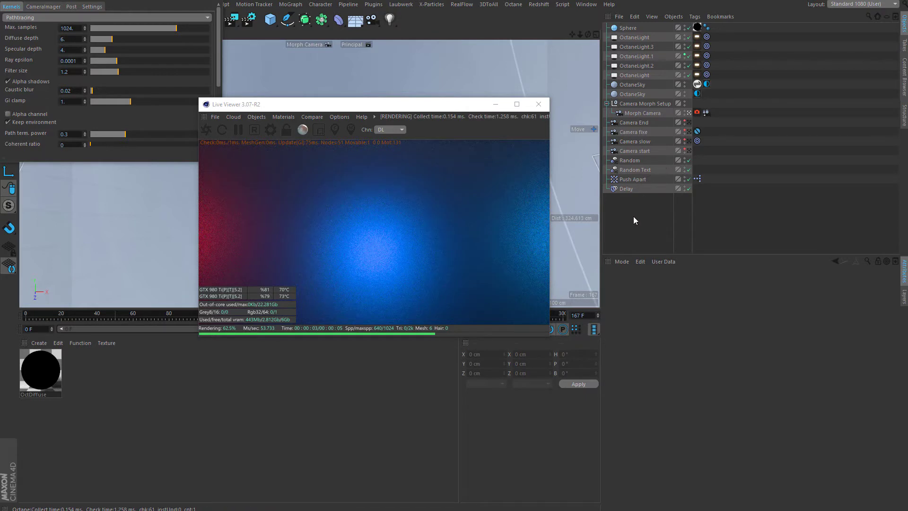
- Move the Octane settings window off the undo command and undo the deletion and hiding of Logo and Gun
{"action": "left_click", "coordinate": [149, 55]}
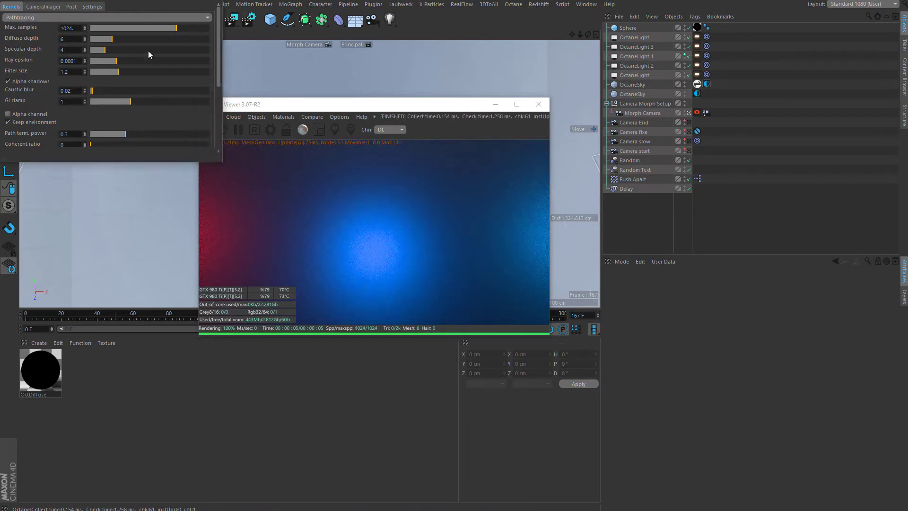
{"action": "left_click", "coordinate": [13, 22]}
{"action": "left_click", "coordinate": [13, 22]}
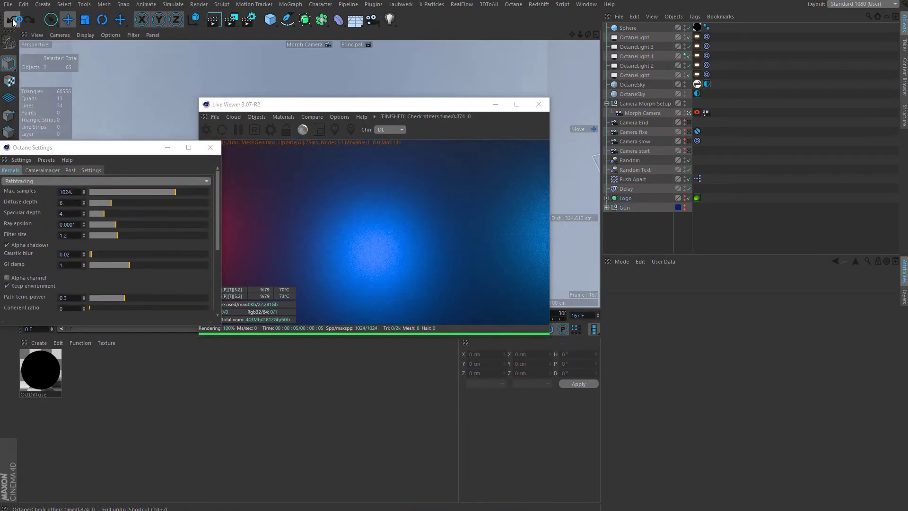
{"action": "left_click", "coordinate": [13, 21]}
{"action": "left_click", "coordinate": [13, 21]}
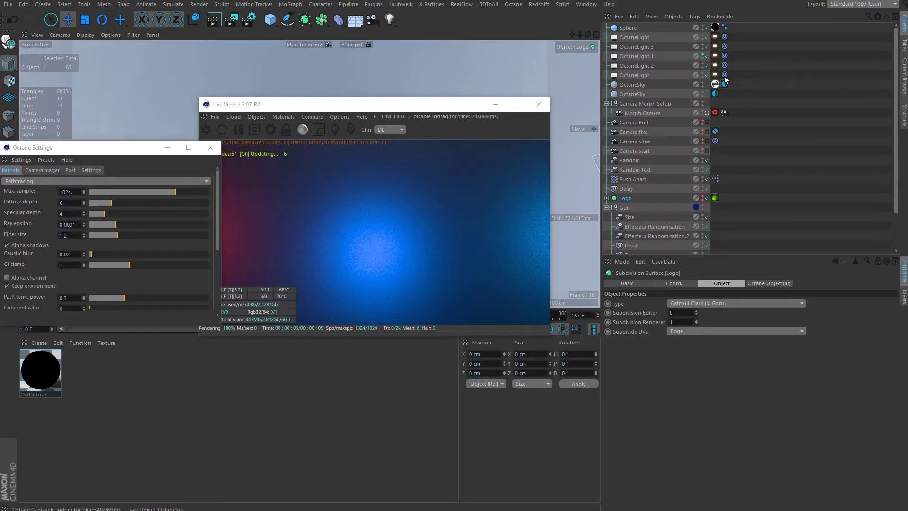
- Make the Logo object visible again in the editor and the render, leaving nothing selected
{"action": "left_click", "coordinate": [725, 46]}
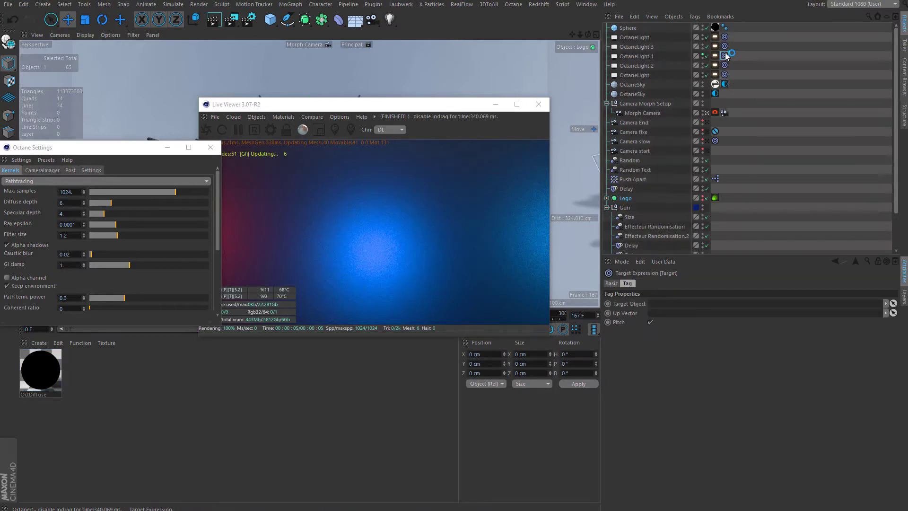
{"action": "left_click", "coordinate": [702, 199]}
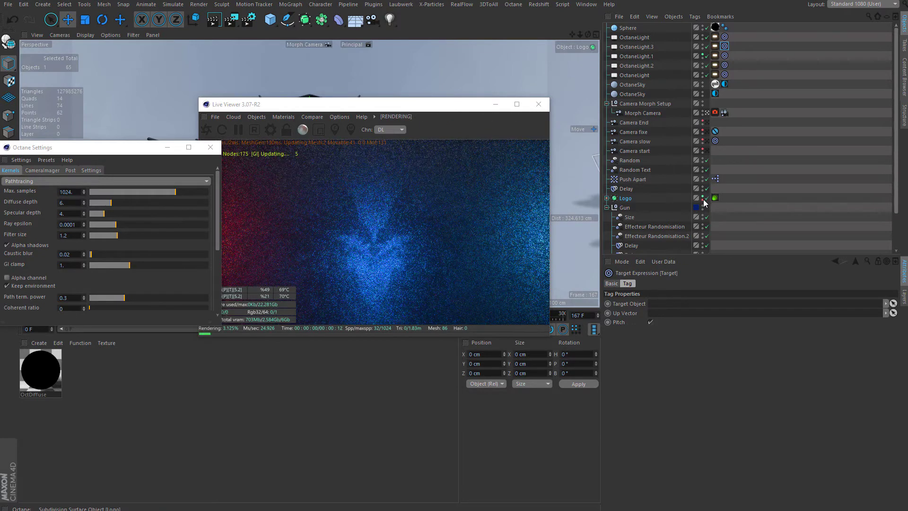
{"action": "left_click", "coordinate": [703, 198]}
{"action": "left_click", "coordinate": [702, 197]}
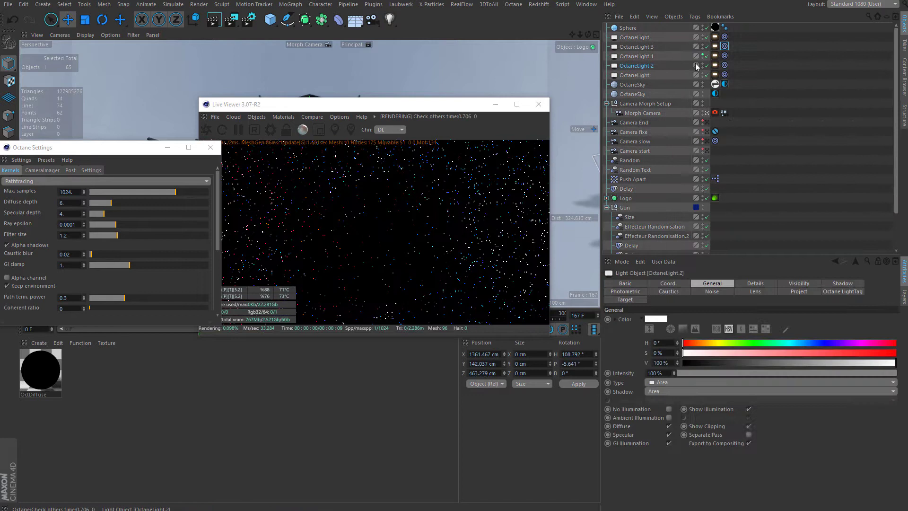
{"action": "left_click", "coordinate": [636, 66]}
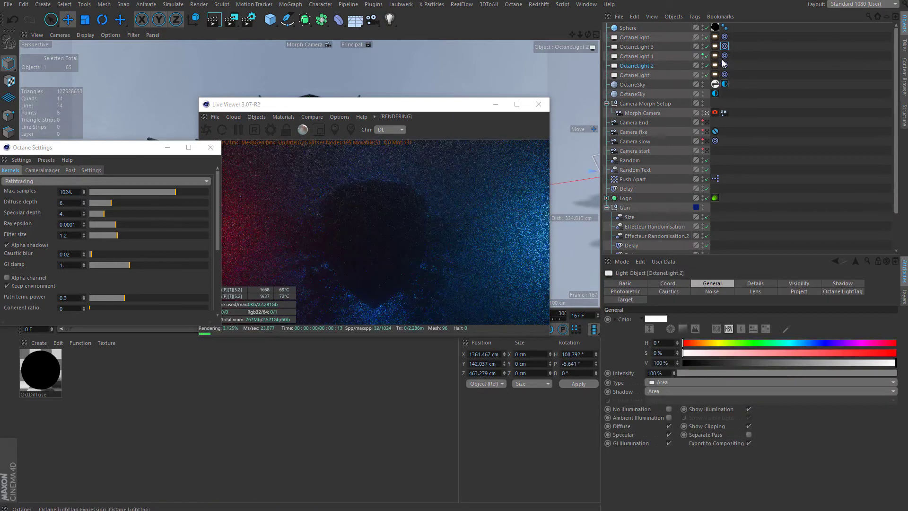
{"action": "left_click", "coordinate": [725, 65]}
{"action": "left_click", "coordinate": [804, 152]}
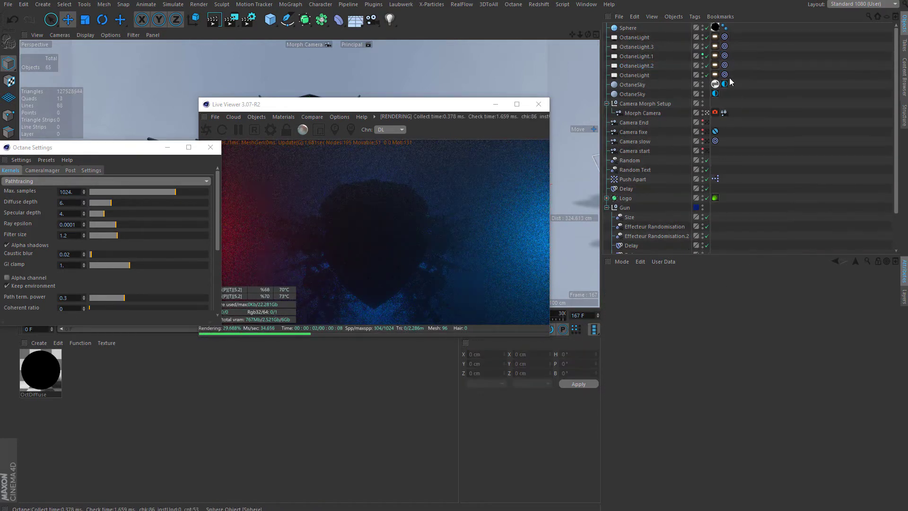
- Disable the Logo subdivision surface and the Fracture.2 generator nested in it, and collapse the Fracture.2 hierarchy
{"action": "left_click", "coordinate": [706, 198]}
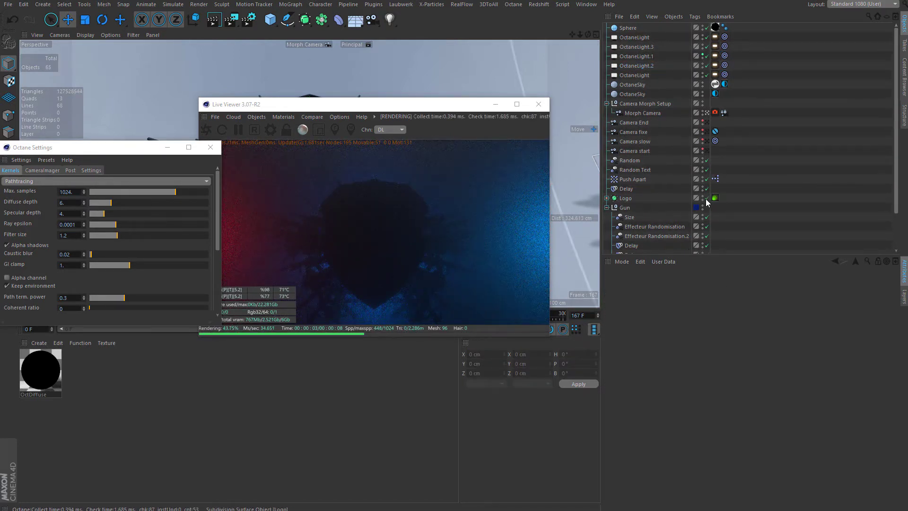
{"action": "left_click", "coordinate": [606, 197]}
{"action": "scroll", "coordinate": [663, 208], "scroll_direction": "down", "scroll_amount": 3}
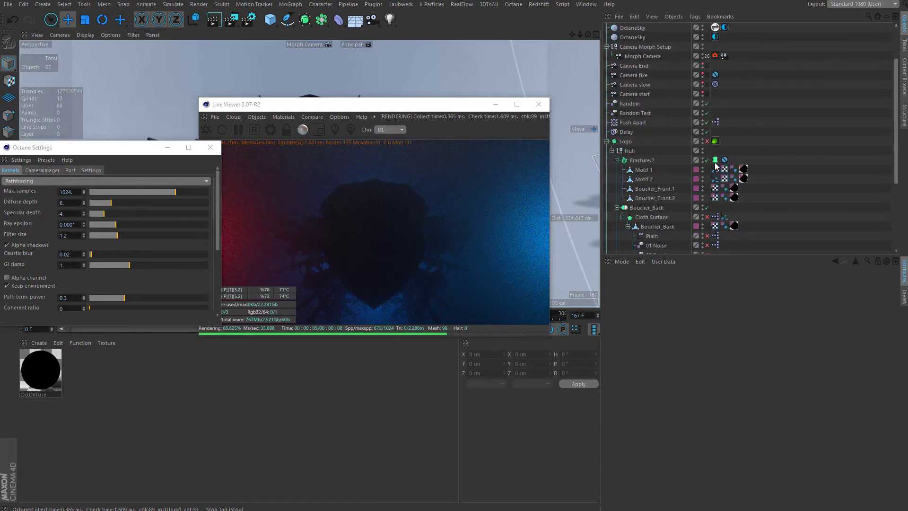
{"action": "left_click", "coordinate": [617, 159]}
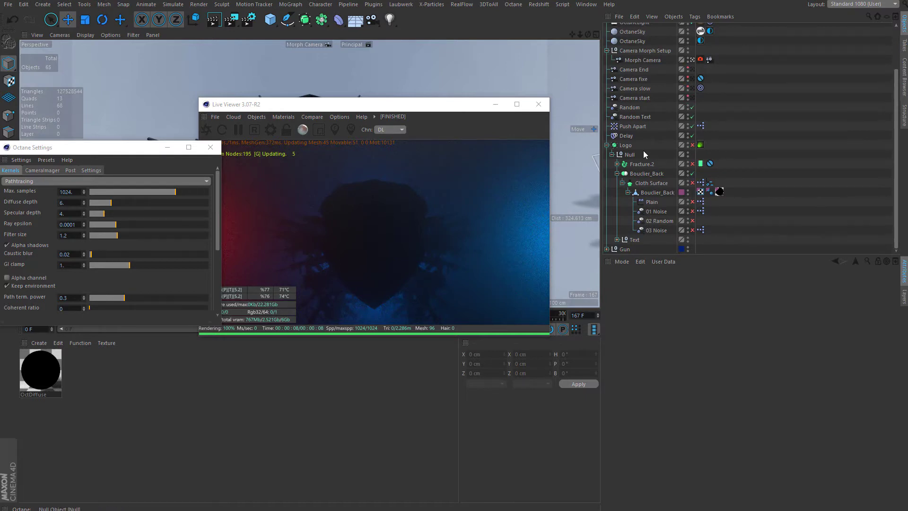
- Collapse the Logo hierarchy and hide the Logo and Gun objects, keeping the Live Viewer in sight
{"action": "left_click", "coordinate": [676, 147]}
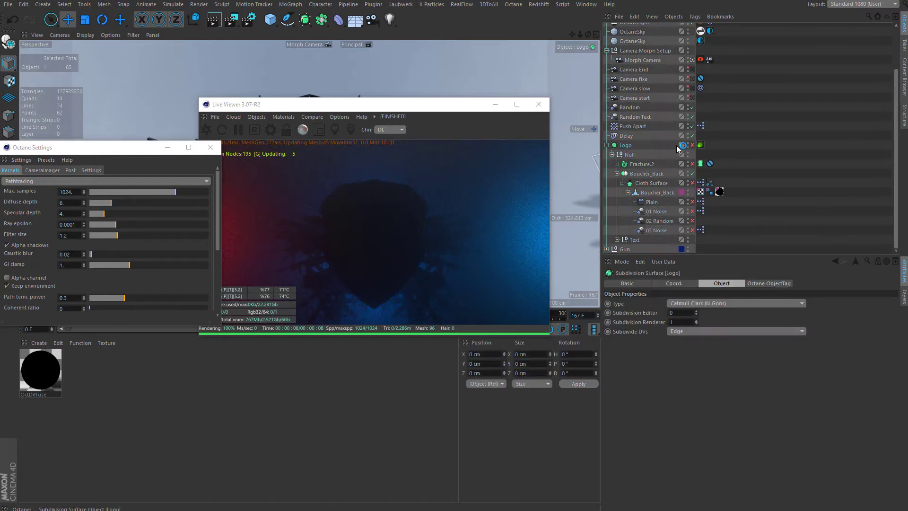
{"action": "left_click", "coordinate": [606, 146]}
{"action": "left_click", "coordinate": [684, 205]}
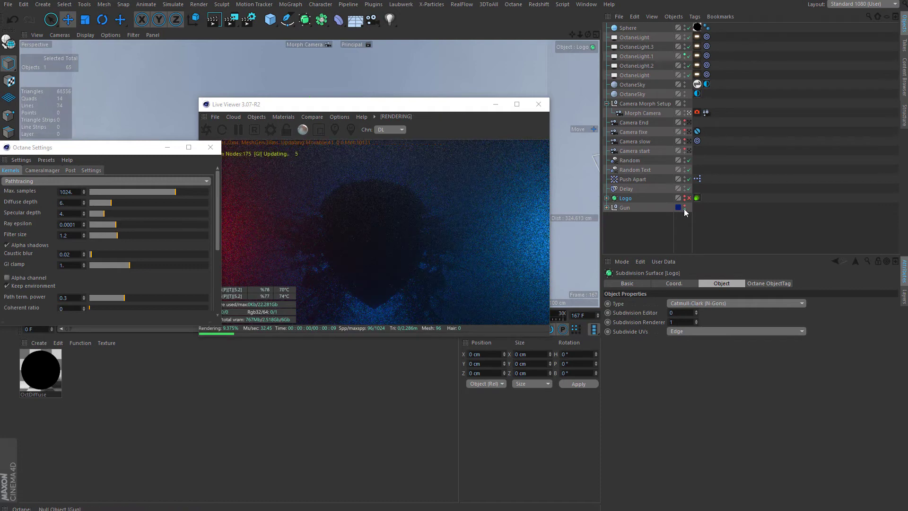
{"action": "left_click", "coordinate": [585, 262]}
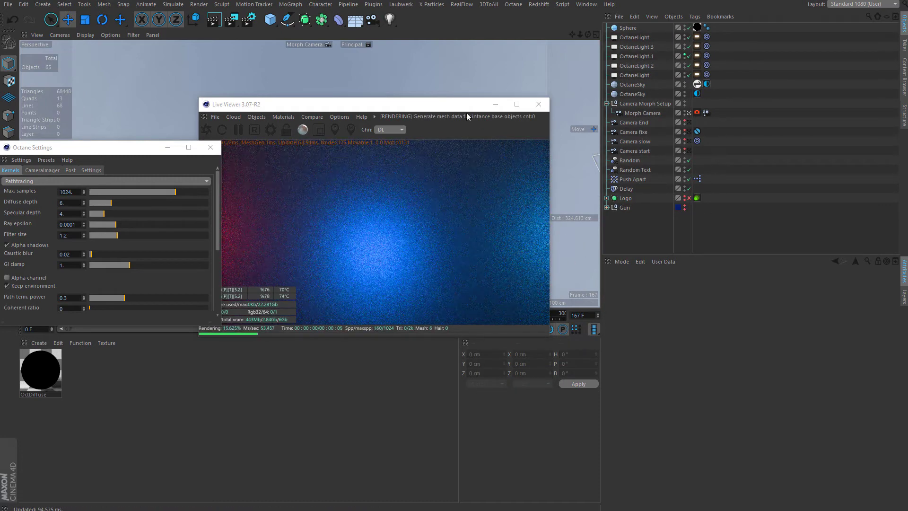
{"action": "left_click_drag", "start_coordinate": [466, 104], "coordinate": [468, 72]}
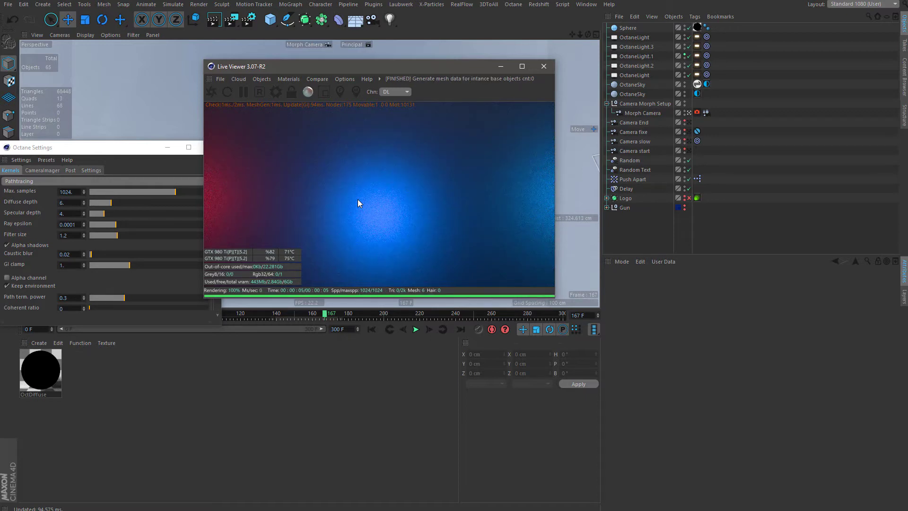
- Show the Logo and Gun objects in turn to compare their effect on the fog, and hide both again
{"action": "left_click", "coordinate": [688, 198]}
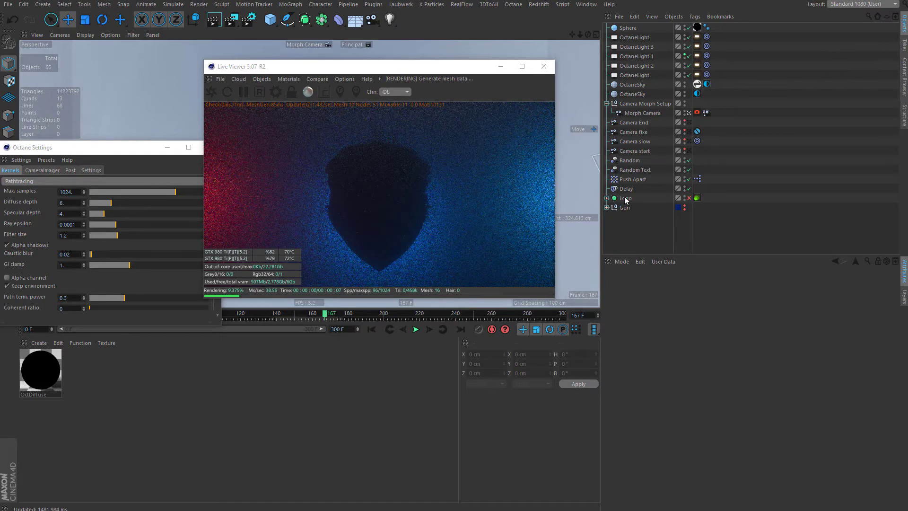
{"action": "left_click", "coordinate": [683, 208]}
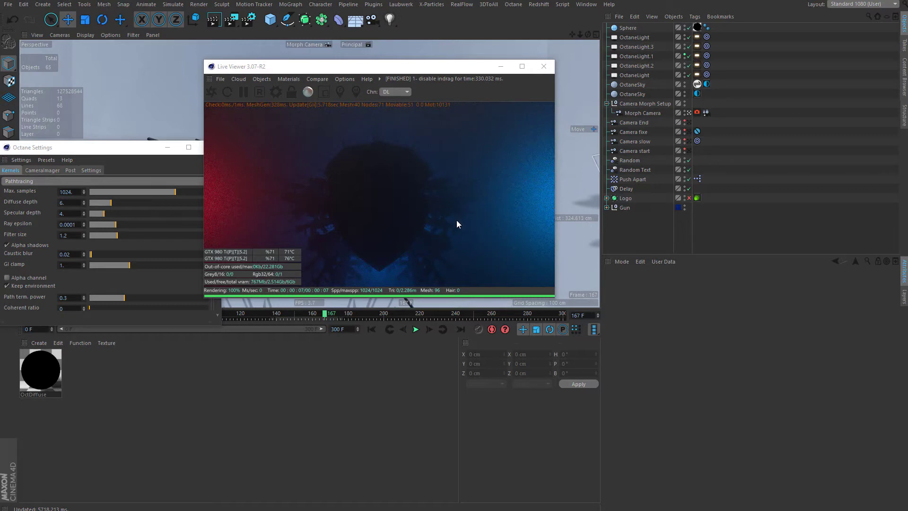
{"action": "left_click_drag", "start_coordinate": [641, 221], "coordinate": [621, 198]}
{"action": "left_click", "coordinate": [684, 208]}
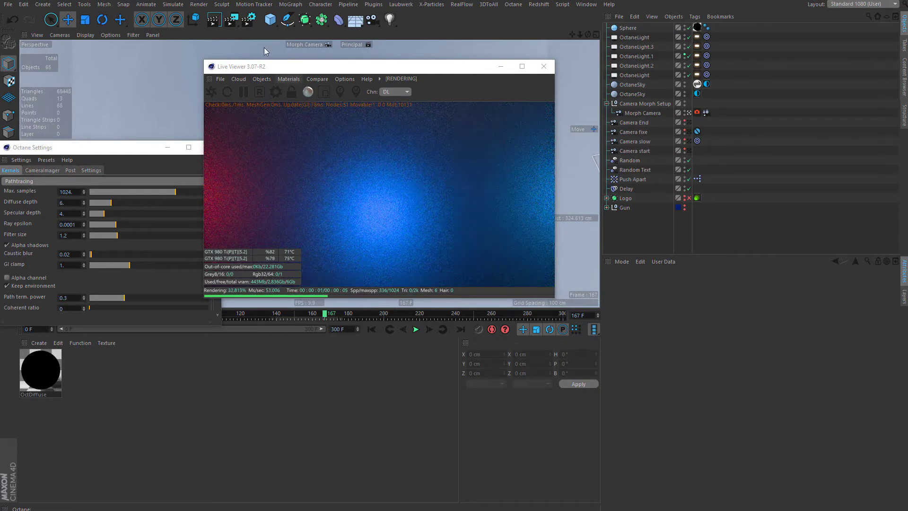
- Check the FOG image save settings in the render settings, and set the output frame range to All Frames
{"action": "left_click", "coordinate": [249, 20]}
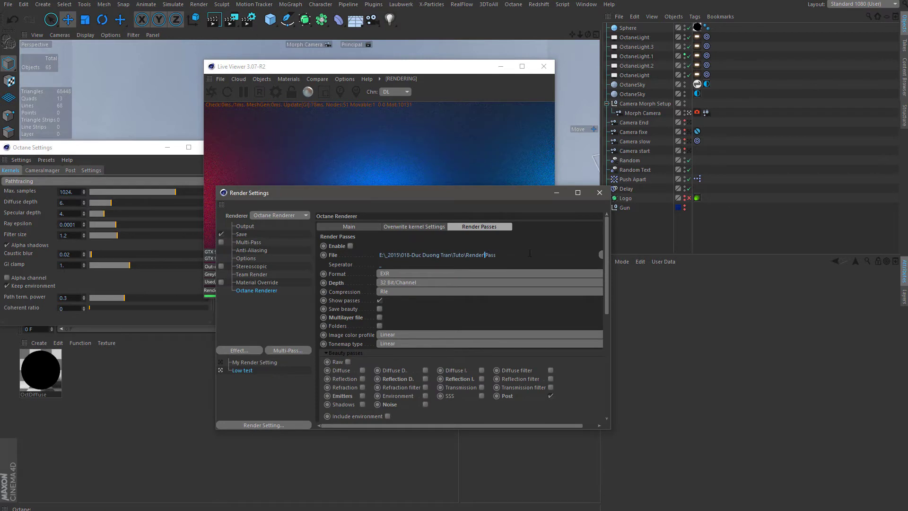
{"action": "left_click", "coordinate": [245, 227]}
{"action": "left_click", "coordinate": [241, 234]}
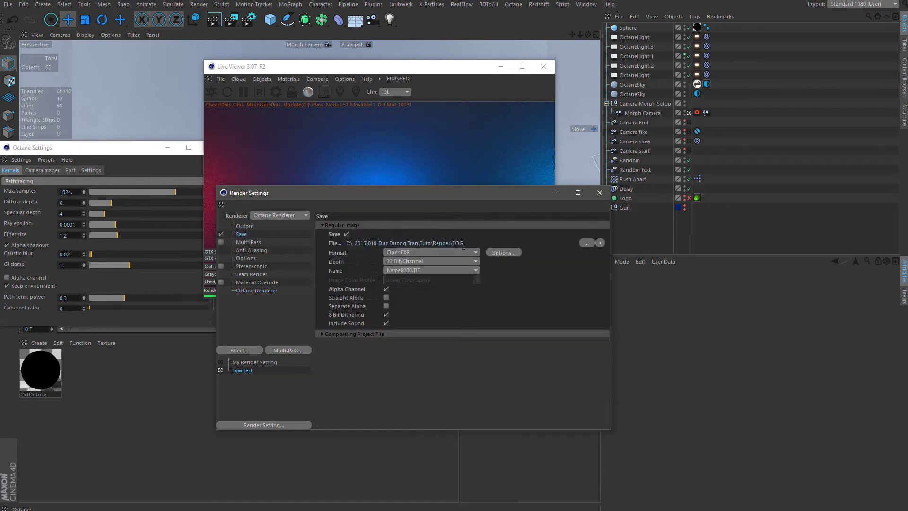
{"action": "left_click", "coordinate": [245, 226]}
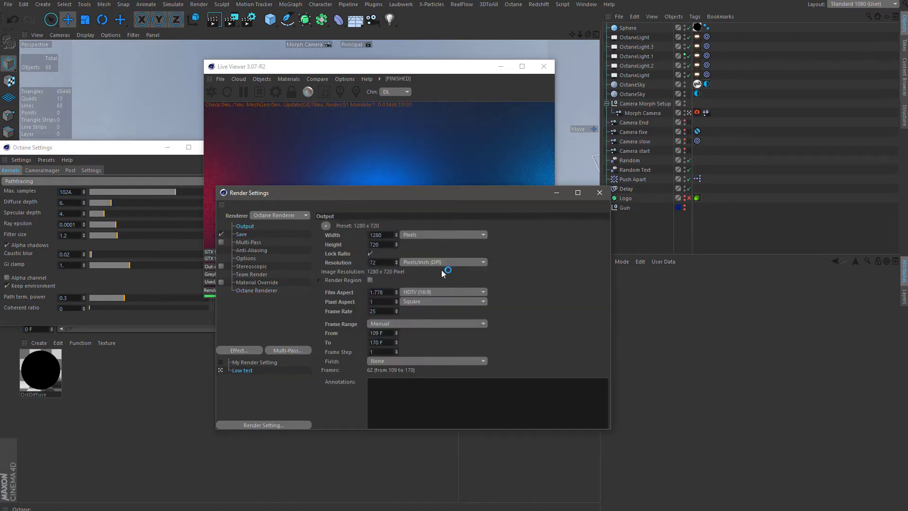
{"action": "left_click", "coordinate": [398, 322]}
{"action": "left_click", "coordinate": [384, 352]}
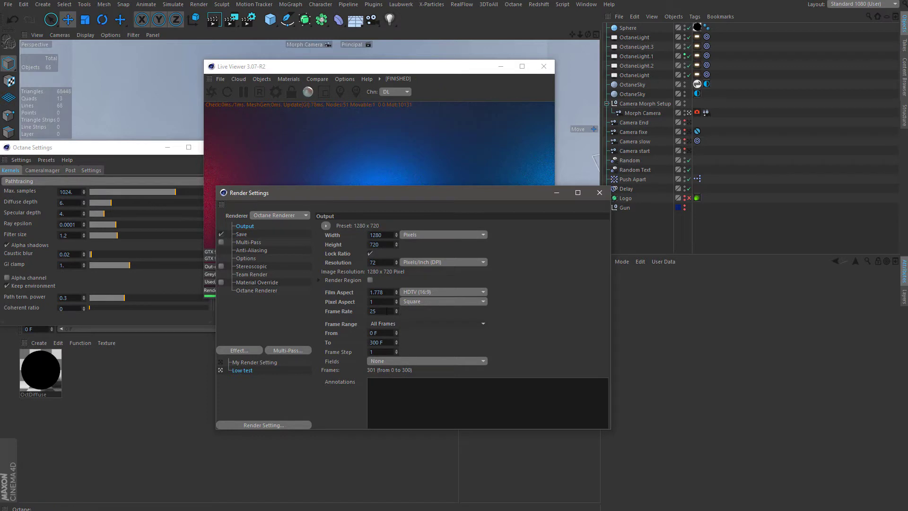
- Review the fog render's output and save settings, and enlarge the Live Viewer to inspect the fog
{"action": "double_click", "coordinate": [386, 310]}
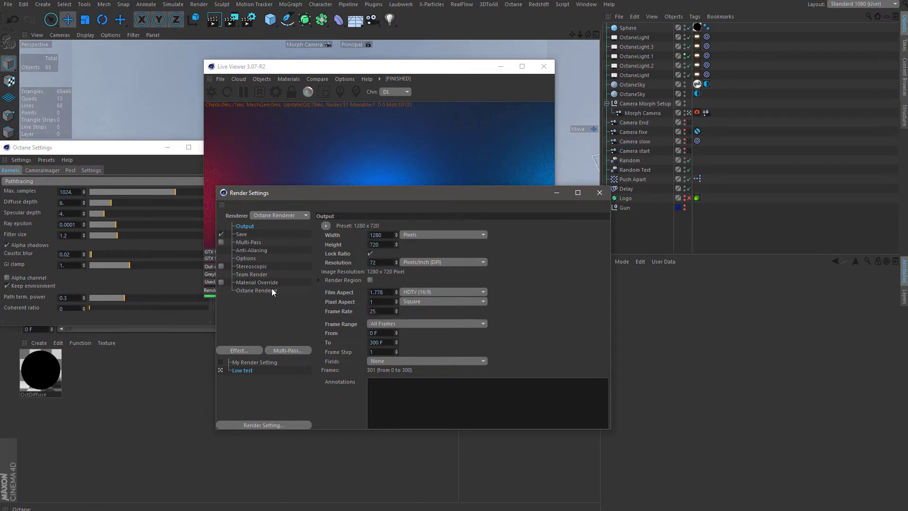
{"action": "left_click", "coordinate": [273, 290]}
{"action": "left_click", "coordinate": [244, 235]}
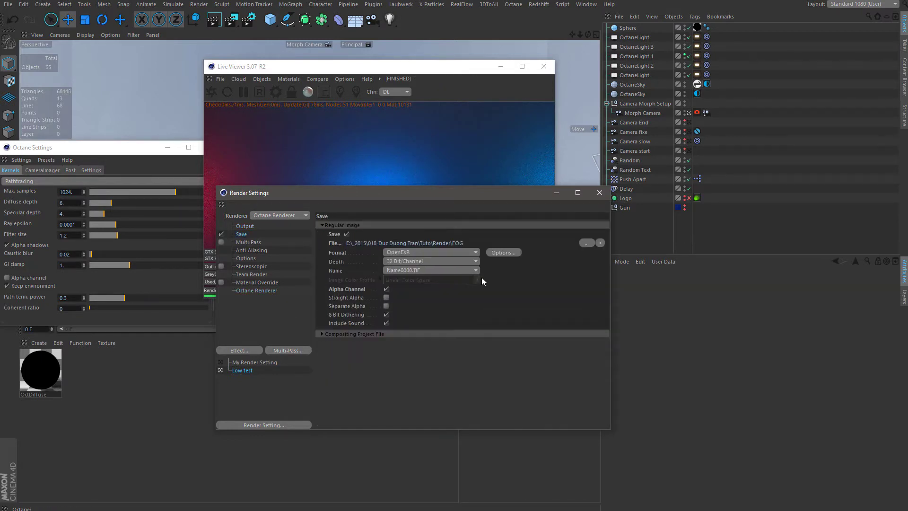
{"action": "left_click", "coordinate": [246, 227]}
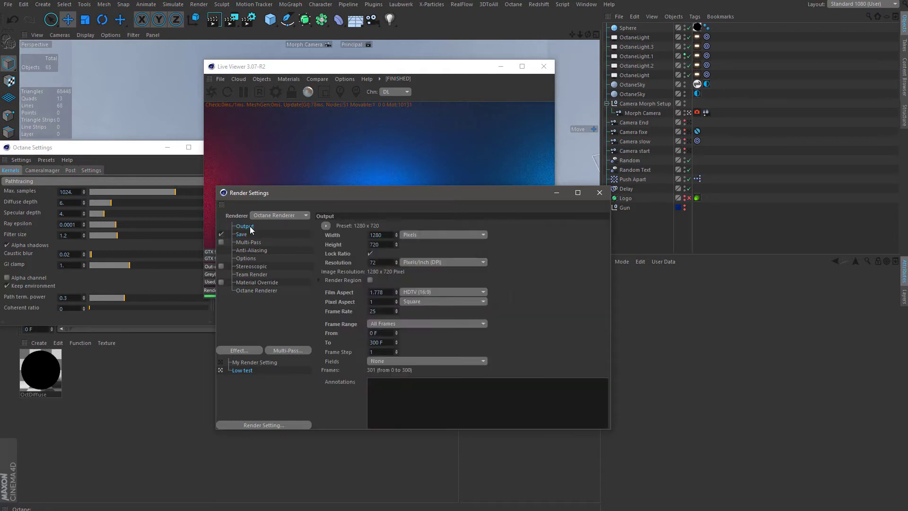
{"action": "left_click", "coordinate": [601, 194]}
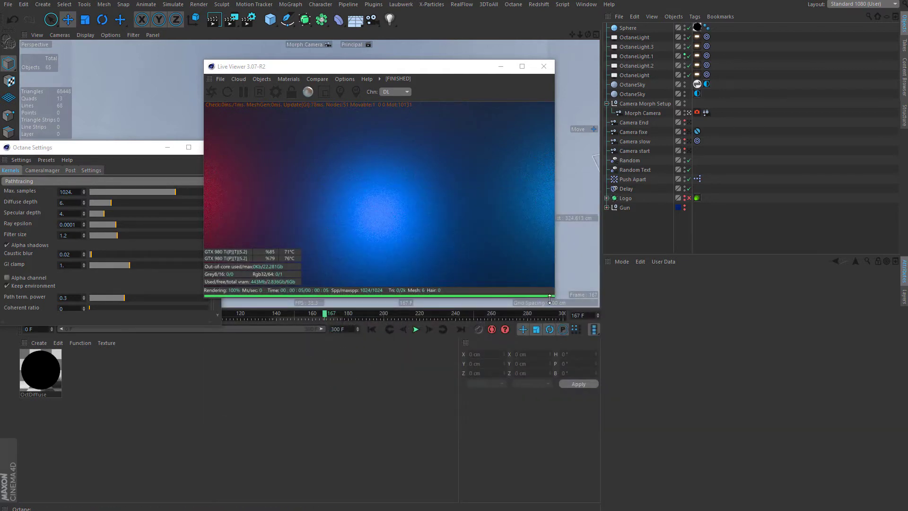
{"action": "left_click_drag", "start_coordinate": [553, 300], "coordinate": [898, 503]}
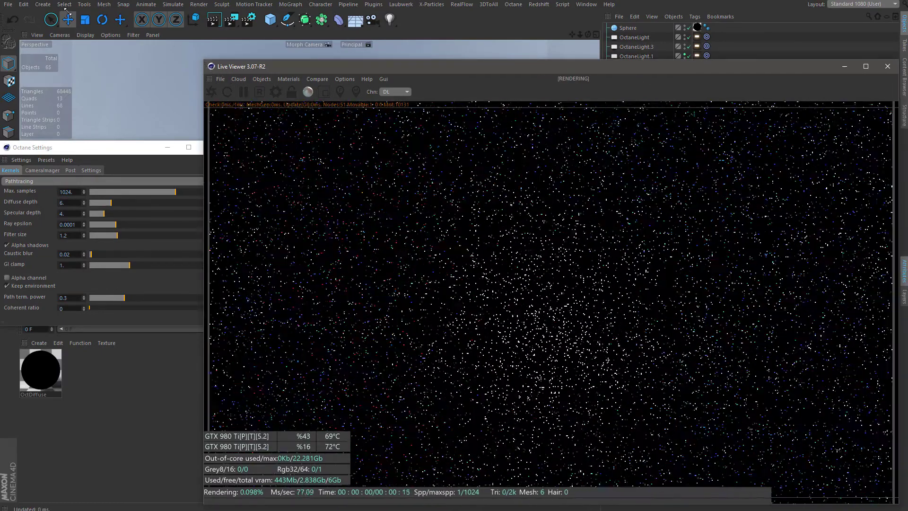
{"action": "left_click_drag", "start_coordinate": [345, 66], "coordinate": [206, 12]}
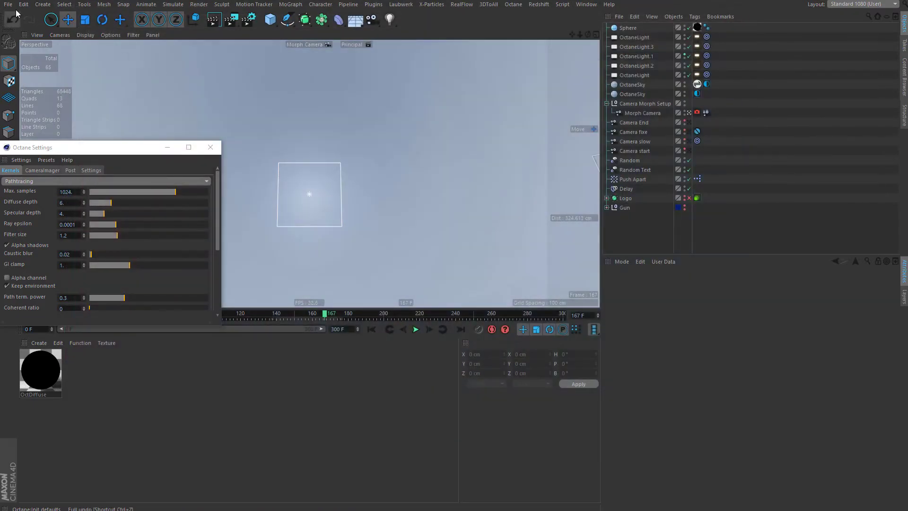
- Save the fog scene as Tuto 09 Fog.c4d
{"action": "left_click", "coordinate": [8, 5]}
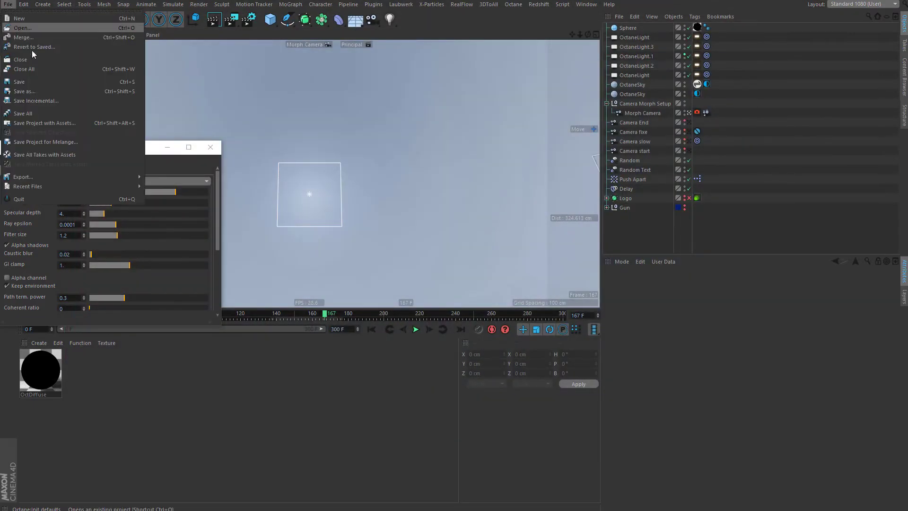
{"action": "left_click", "coordinate": [33, 89]}
{"action": "key", "text": "Return"}
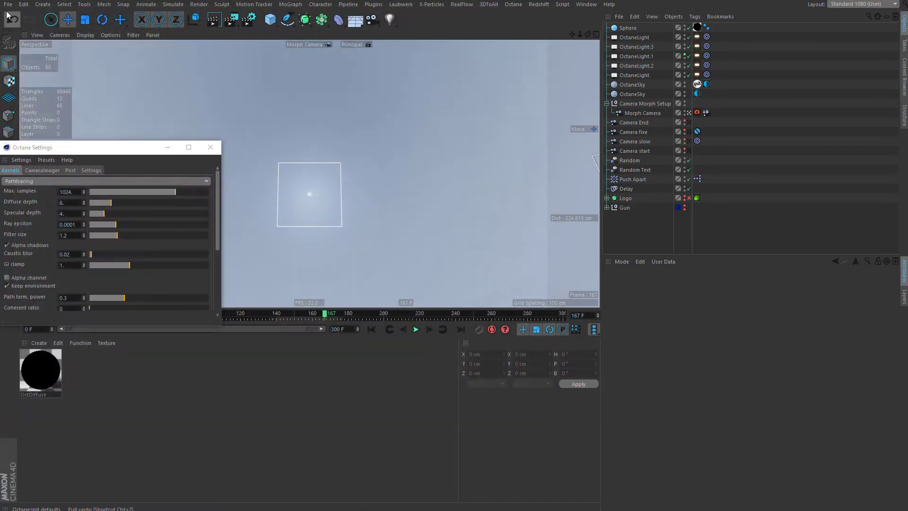
{"action": "left_click", "coordinate": [8, 5]}
{"action": "left_click", "coordinate": [33, 80]}
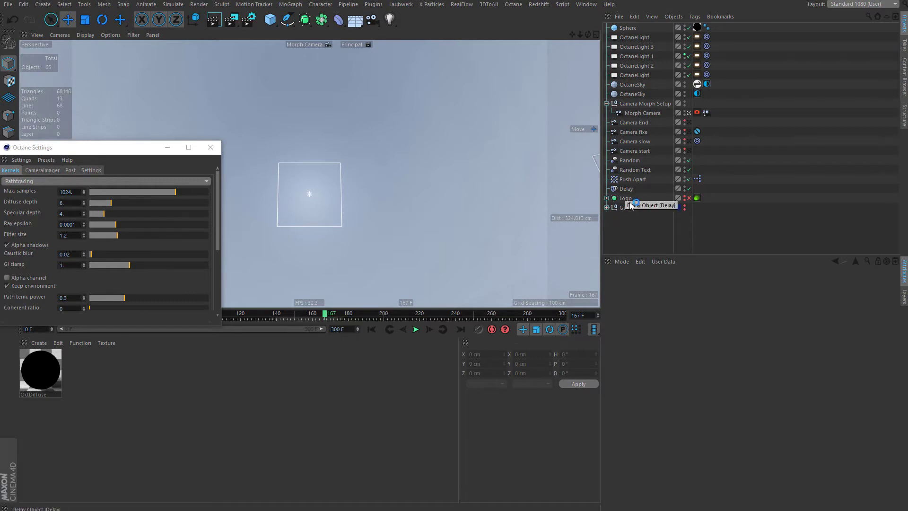
- Check the file size of Tuto 09 Fog.c4d in the project folder without opening it
{"action": "left_click", "coordinate": [8, 4]}
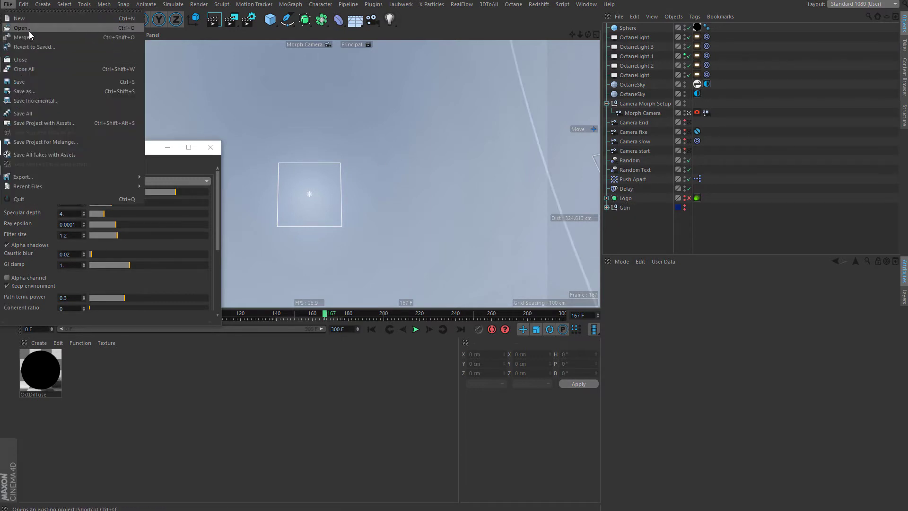
{"action": "left_click", "coordinate": [29, 31]}
{"action": "left_click", "coordinate": [108, 154]}
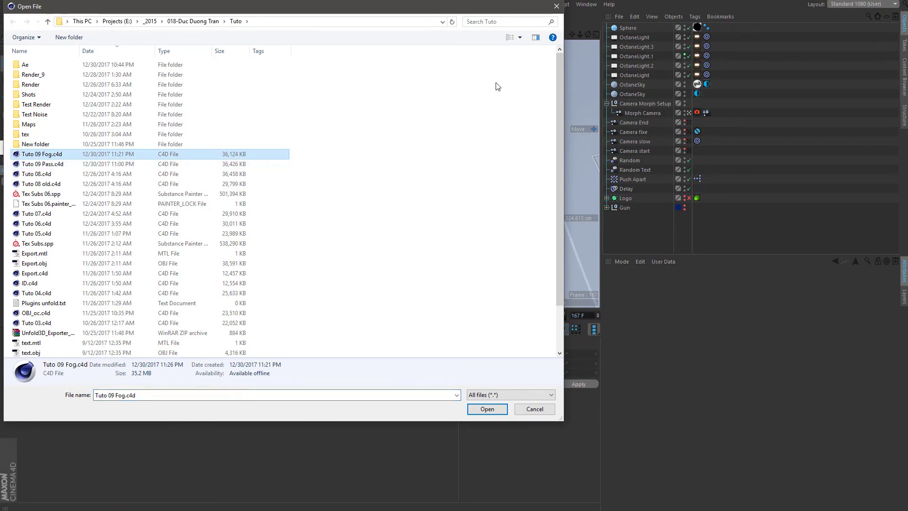
{"action": "left_click", "coordinate": [556, 6]}
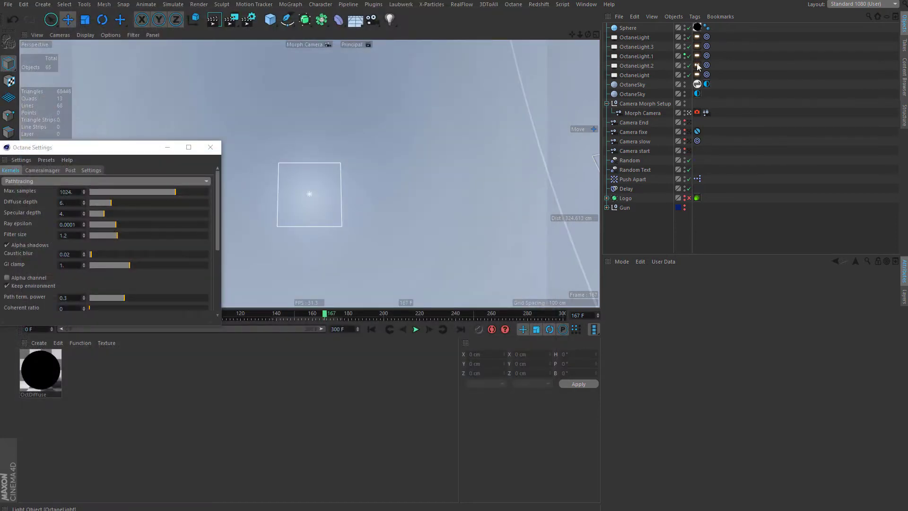
- Inspect the lights' target tags, the Morph Camera's tags and source cameras, and the target object of Camera slow
{"action": "left_click", "coordinate": [706, 37]}
{"action": "left_click", "coordinate": [706, 65]}
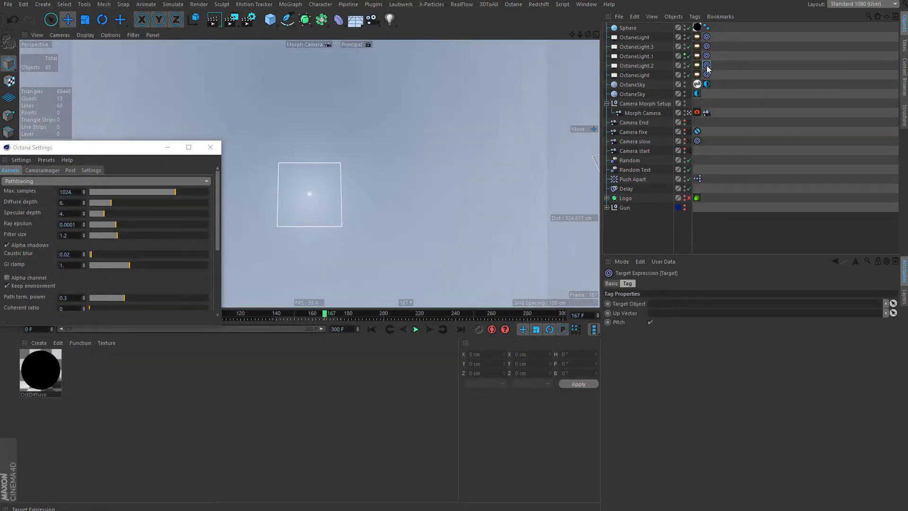
{"action": "left_click", "coordinate": [696, 112]}
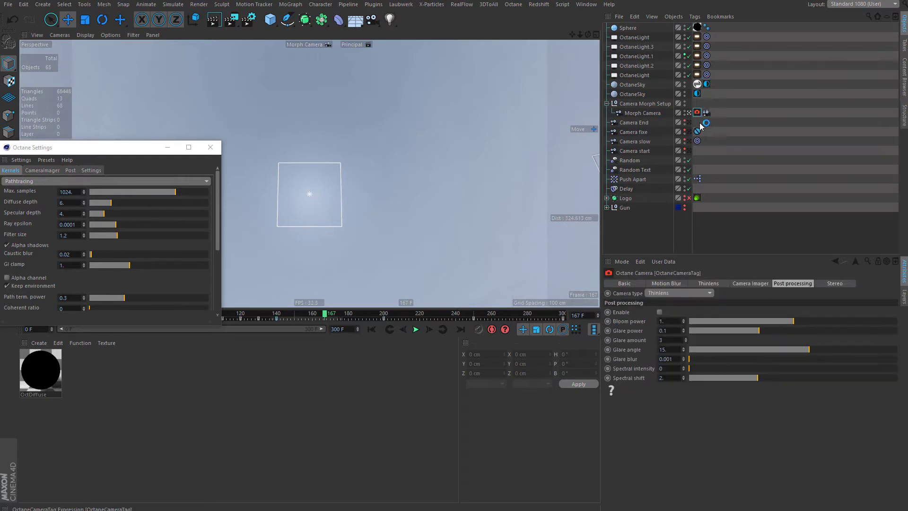
{"action": "left_click", "coordinate": [706, 112]}
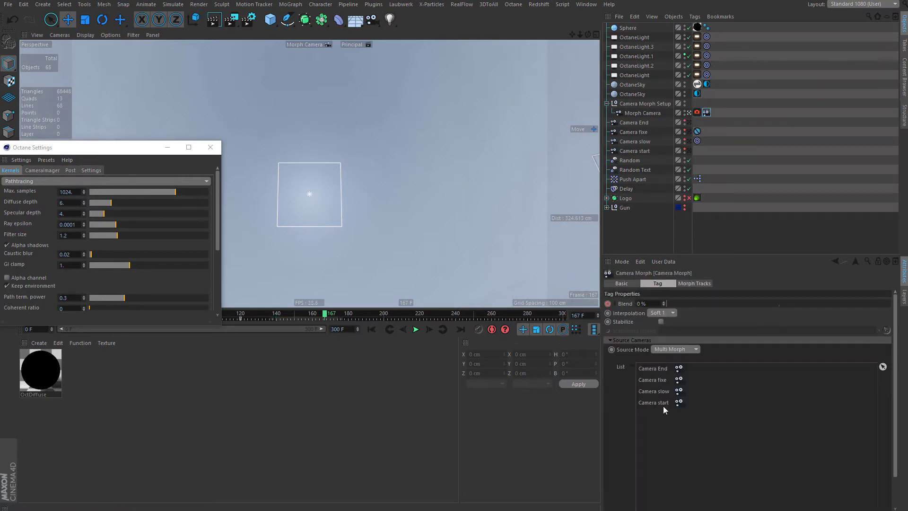
{"action": "double_click", "coordinate": [662, 367]}
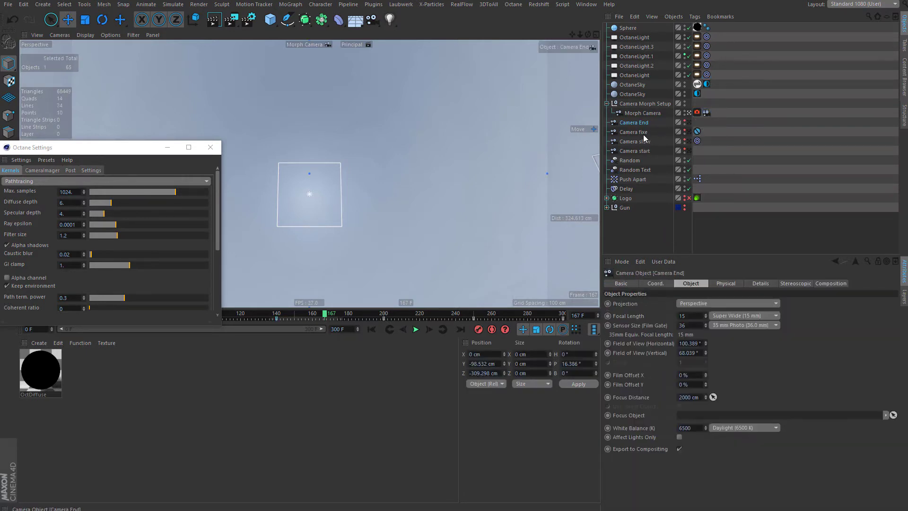
{"action": "left_click", "coordinate": [643, 150]}
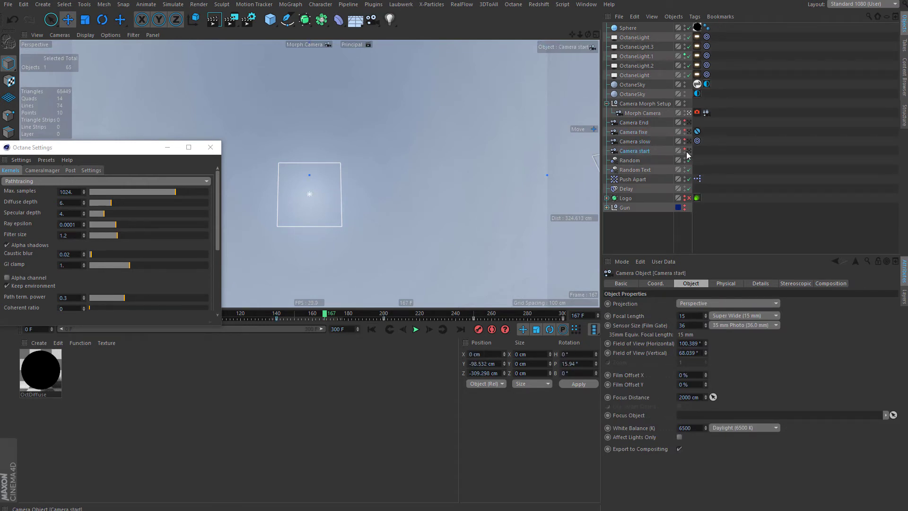
{"action": "left_click", "coordinate": [697, 140]}
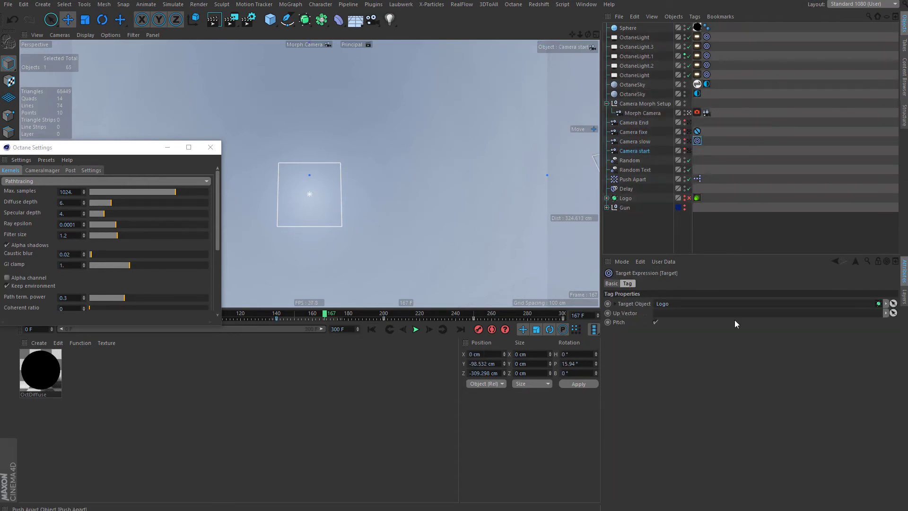
{"action": "left_click", "coordinate": [663, 305]}
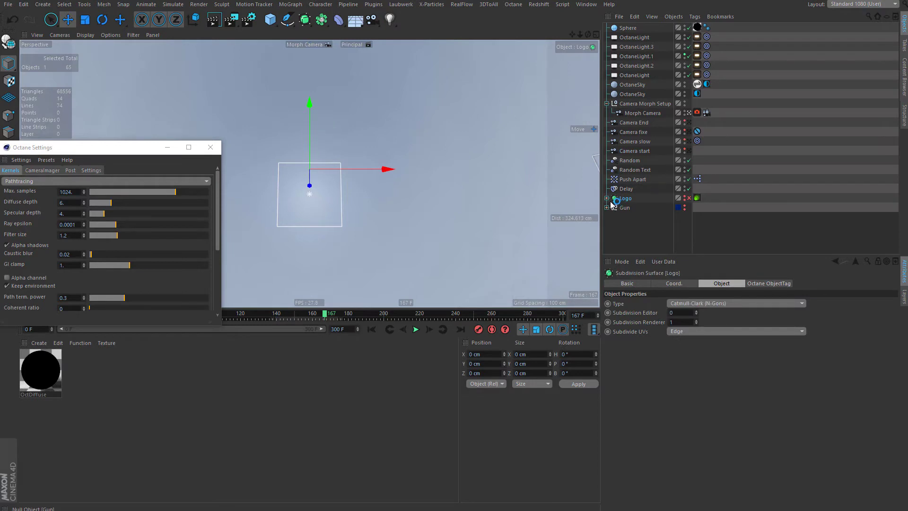
- Expand the Logo hierarchy to compare its Null with Camera slow's target, and move the timeline to frame 117
{"action": "left_click", "coordinate": [607, 198]}
{"action": "left_click", "coordinate": [628, 208]}
{"action": "left_click", "coordinate": [611, 207]}
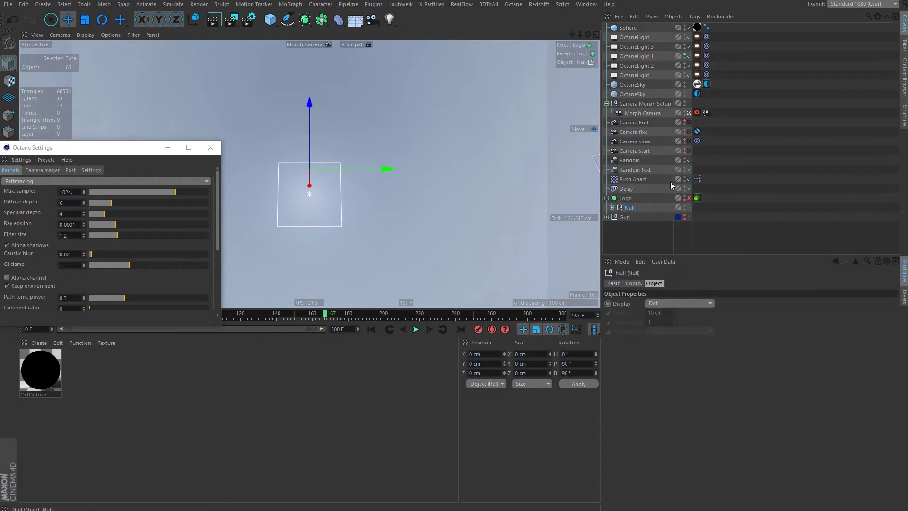
{"action": "left_click", "coordinate": [699, 141]}
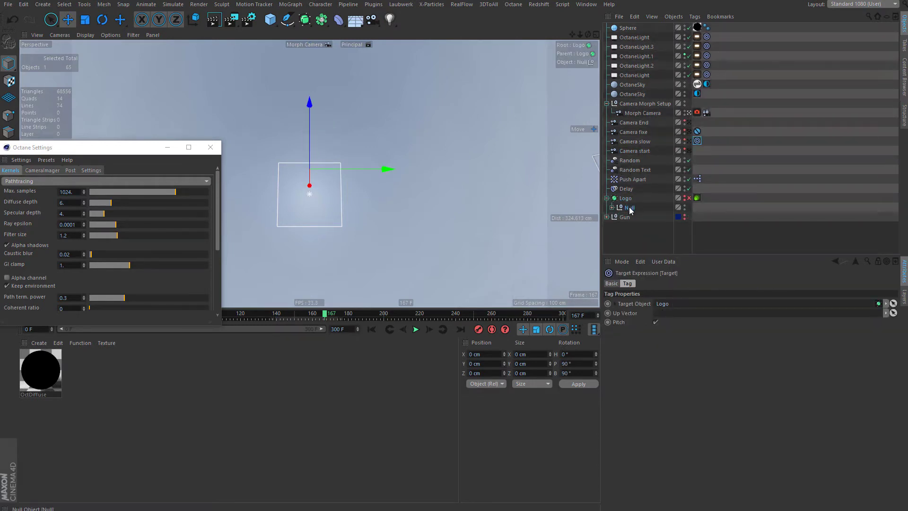
{"action": "left_click_drag", "start_coordinate": [630, 211], "coordinate": [695, 148]}
{"action": "left_click_drag", "start_coordinate": [308, 314], "coordinate": [235, 315]}
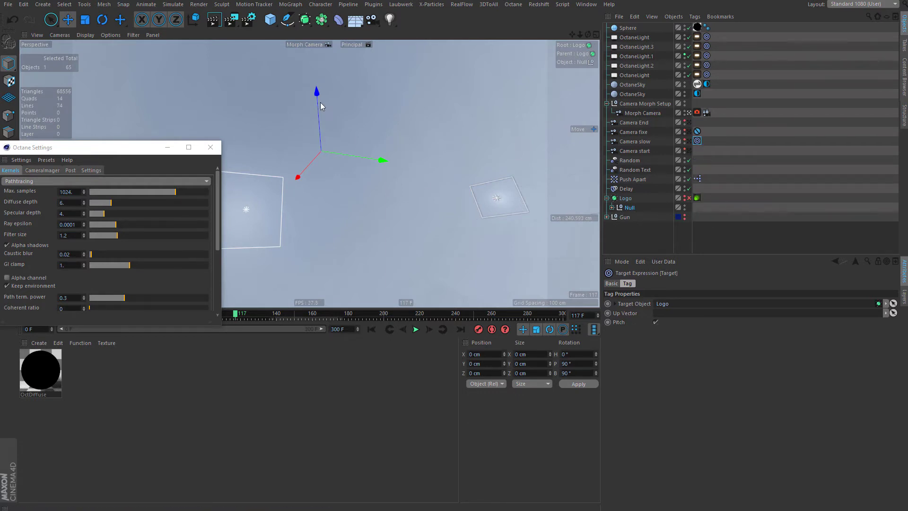
- Check the Gun group and Camera slow's target tag, and delete the Null nested under Logo
{"action": "left_click", "coordinate": [606, 217]}
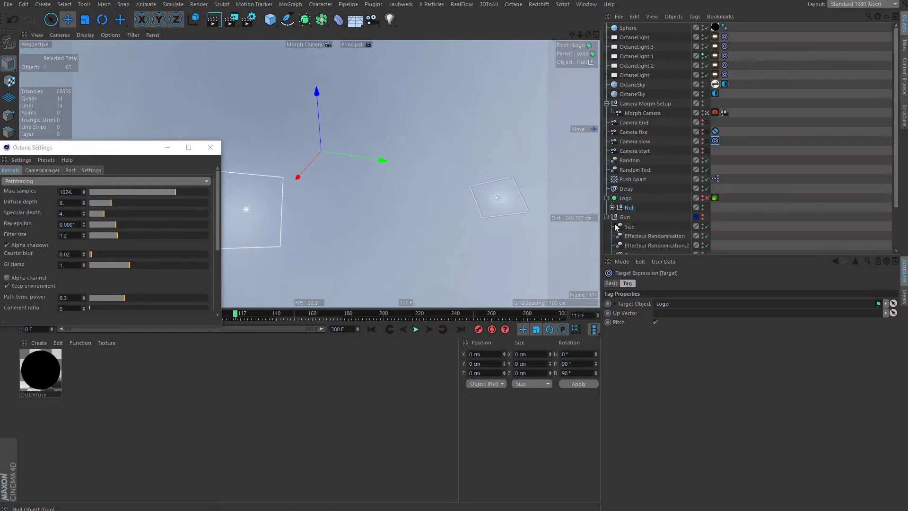
{"action": "left_click", "coordinate": [607, 217]}
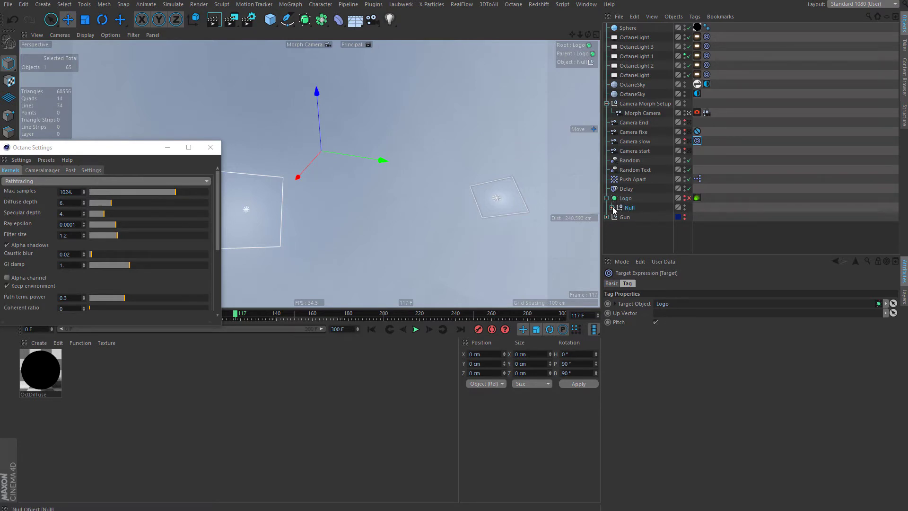
{"action": "left_click", "coordinate": [628, 208]}
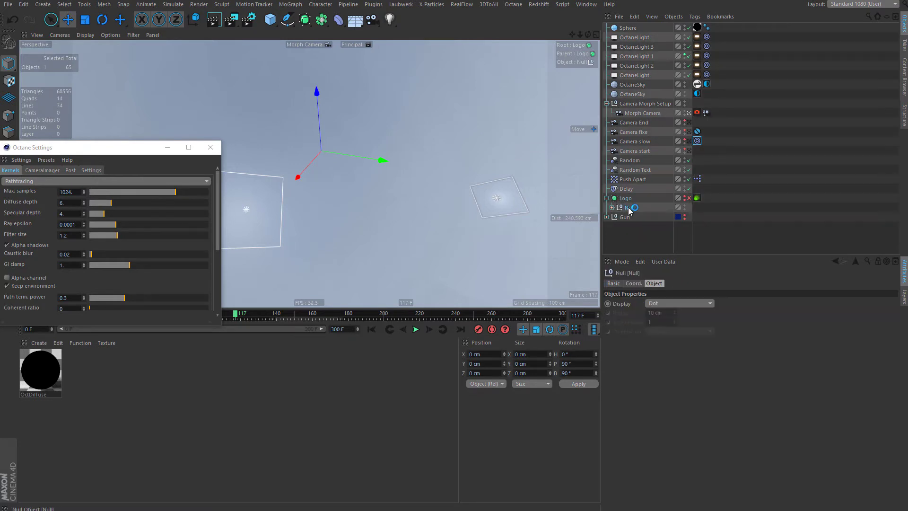
{"action": "left_click", "coordinate": [697, 140]}
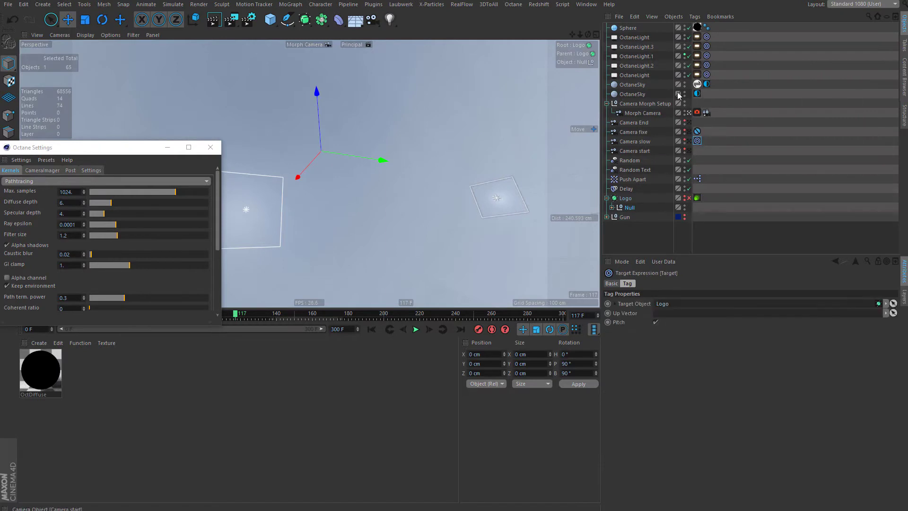
{"action": "left_click", "coordinate": [625, 208]}
{"action": "key", "text": "Delete"}
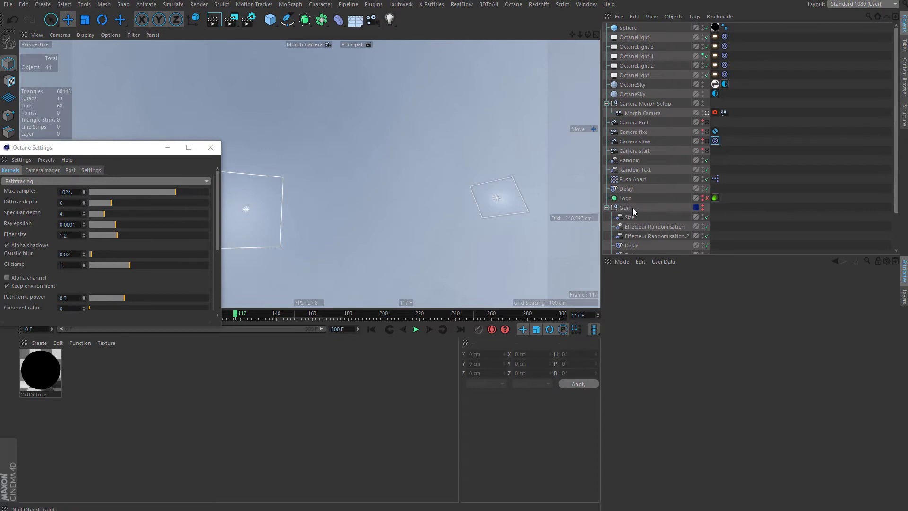
- Delete Cloneur, Cloneur.1 and their two instances from the Gun group
{"action": "scroll", "coordinate": [671, 209], "scroll_direction": "down", "scroll_amount": 3}
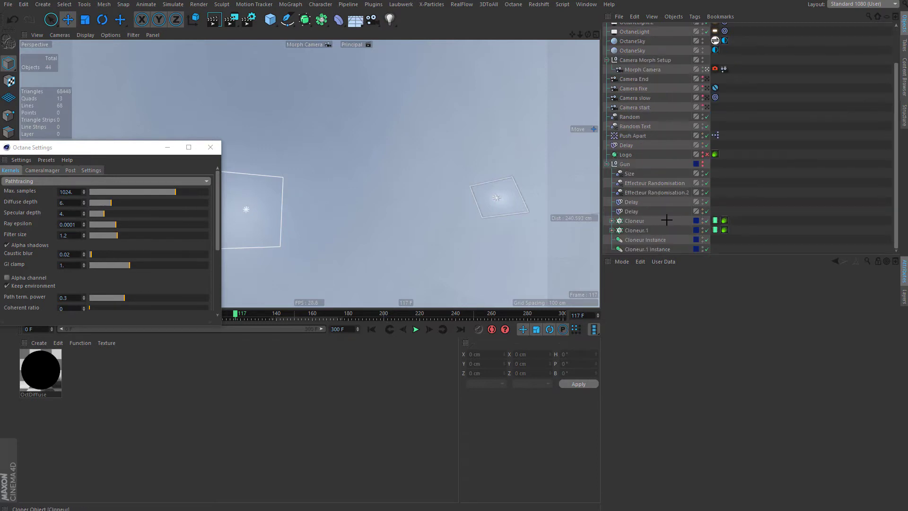
{"action": "left_click", "coordinate": [611, 230]}
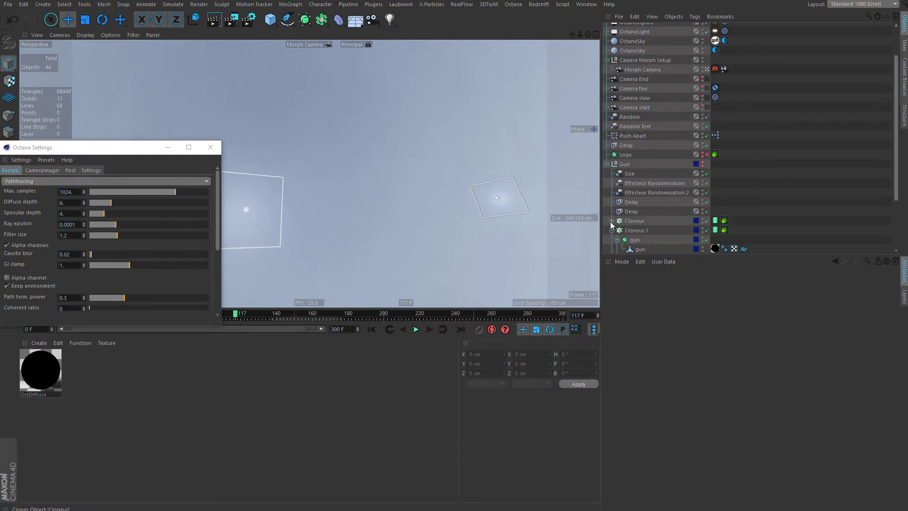
{"action": "left_click", "coordinate": [611, 222]}
{"action": "left_click", "coordinate": [612, 221]}
{"action": "left_click", "coordinate": [611, 231]}
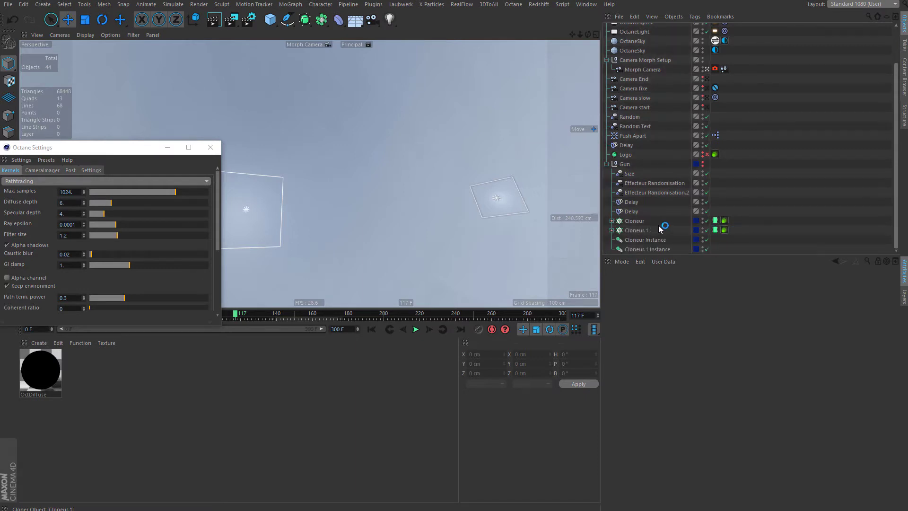
{"action": "left_click_drag", "start_coordinate": [661, 224], "coordinate": [597, 252]}
{"action": "key", "text": "Delete"}
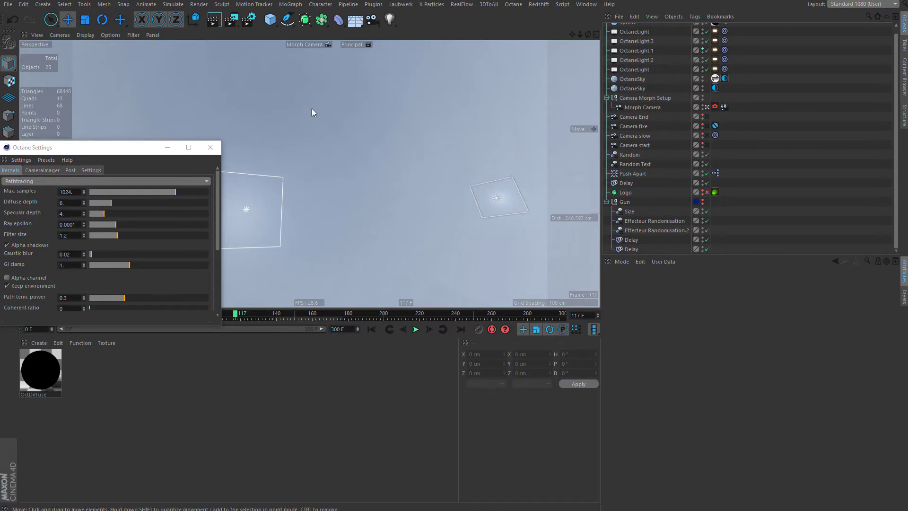
- Save the lightened fog scene and check the file size of Tuto 09 Fog.c4d in the project folder
{"action": "left_click", "coordinate": [8, 5]}
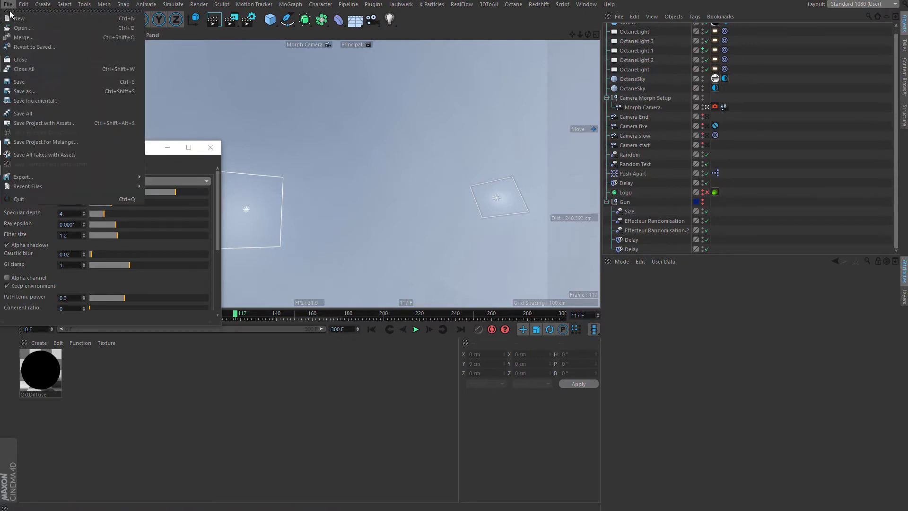
{"action": "left_click", "coordinate": [30, 83]}
{"action": "left_click", "coordinate": [9, 4]}
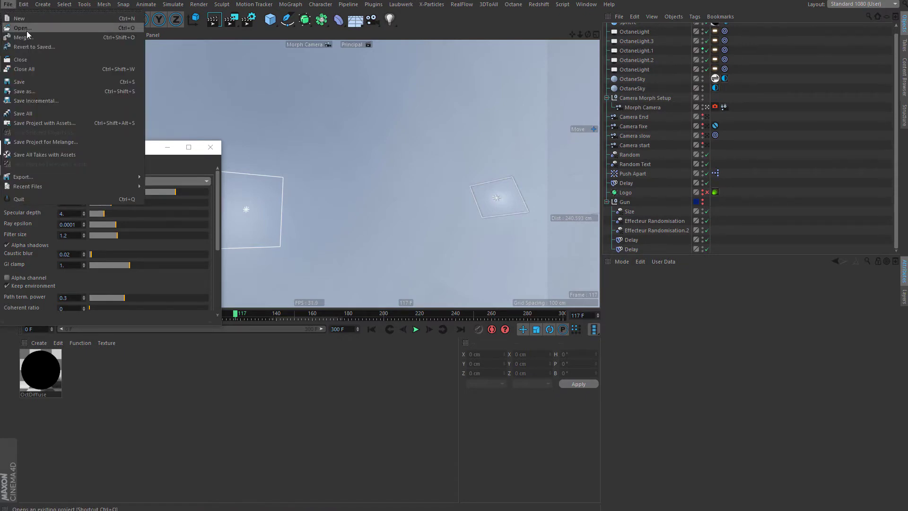
{"action": "left_click", "coordinate": [27, 29]}
{"action": "left_click", "coordinate": [231, 156]}
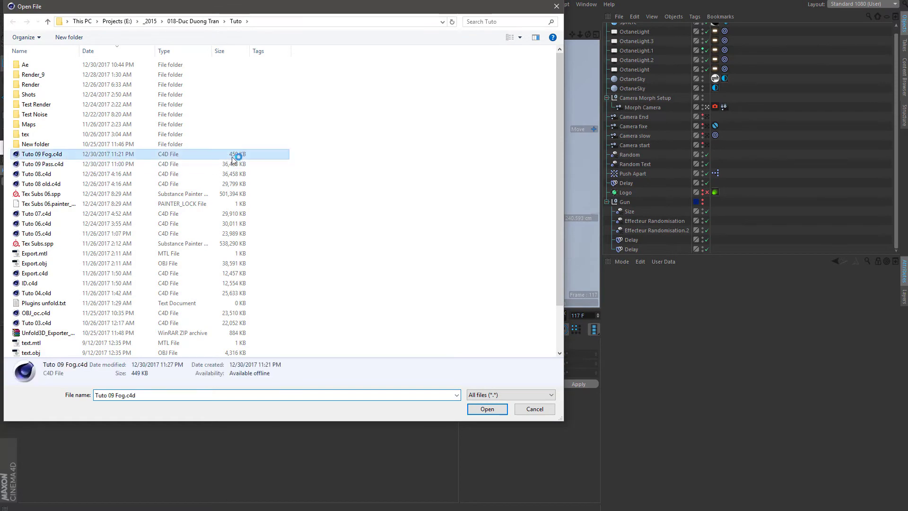
{"action": "left_click", "coordinate": [556, 6]}
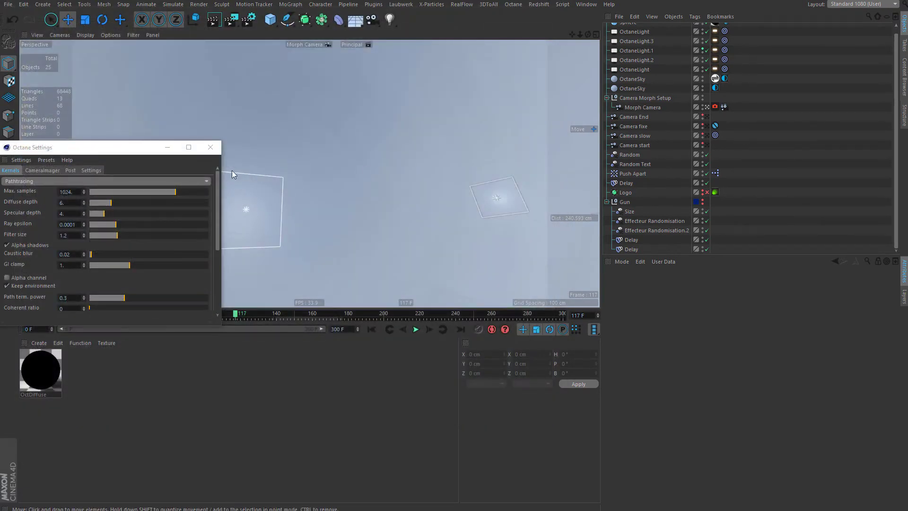
- Close the Octane settings window and save the lightened fog scene
{"action": "left_click", "coordinate": [210, 147]}
{"action": "left_click", "coordinate": [759, 139]}
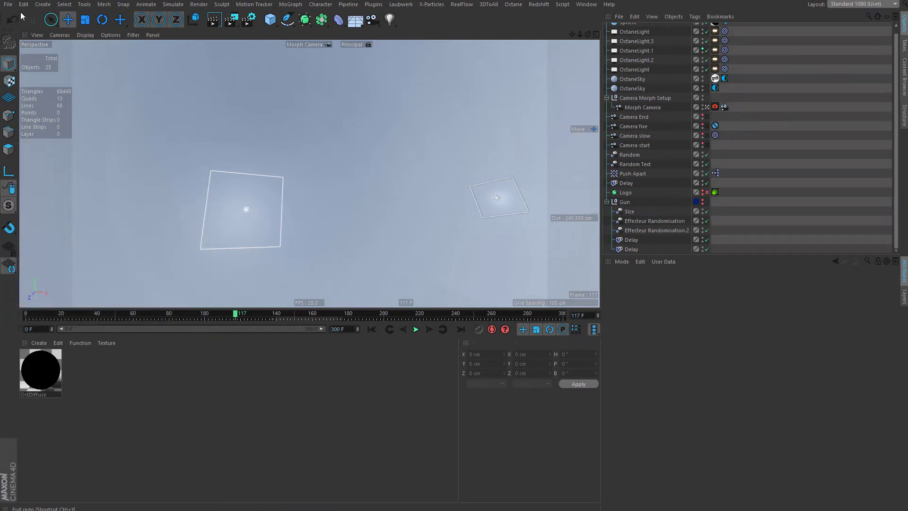
{"action": "left_click", "coordinate": [8, 4]}
{"action": "left_click", "coordinate": [32, 88]}
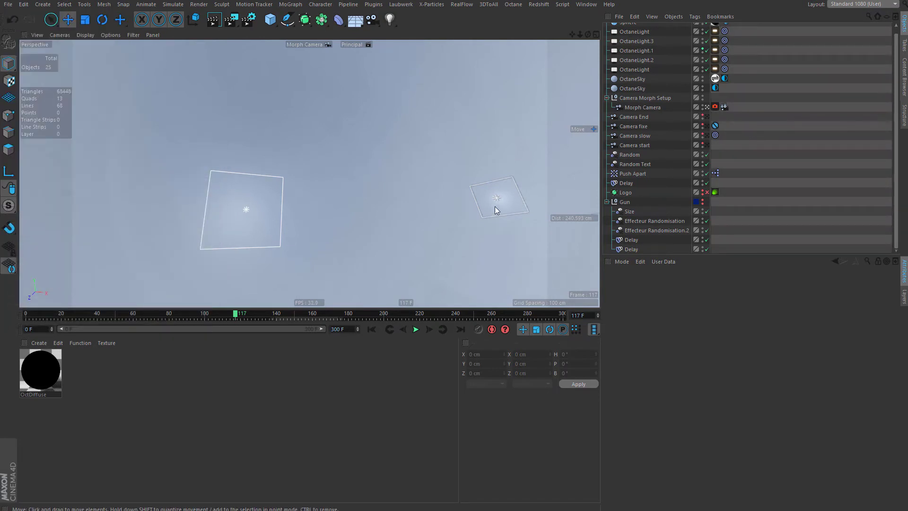
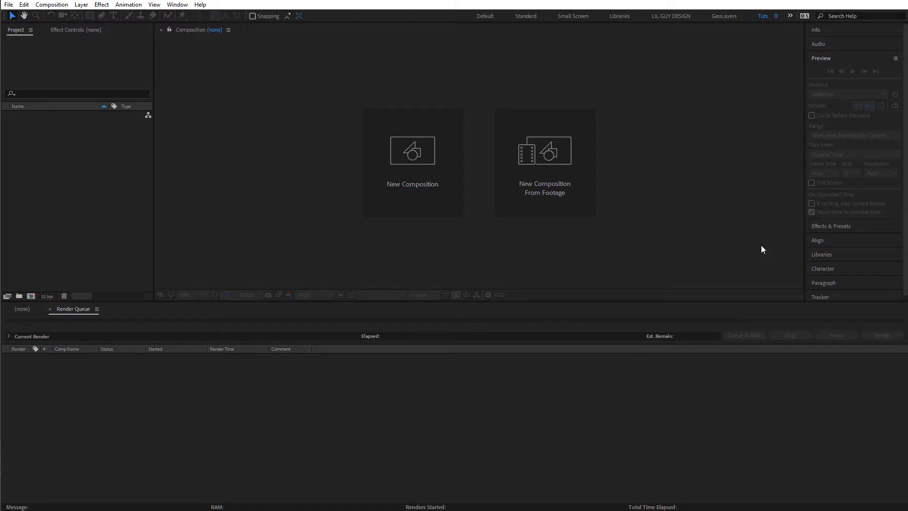
- Switch to After Effects, collapse the Preview panel and enlarge the timeline area
{"action": "left_click", "coordinate": [665, 200]}
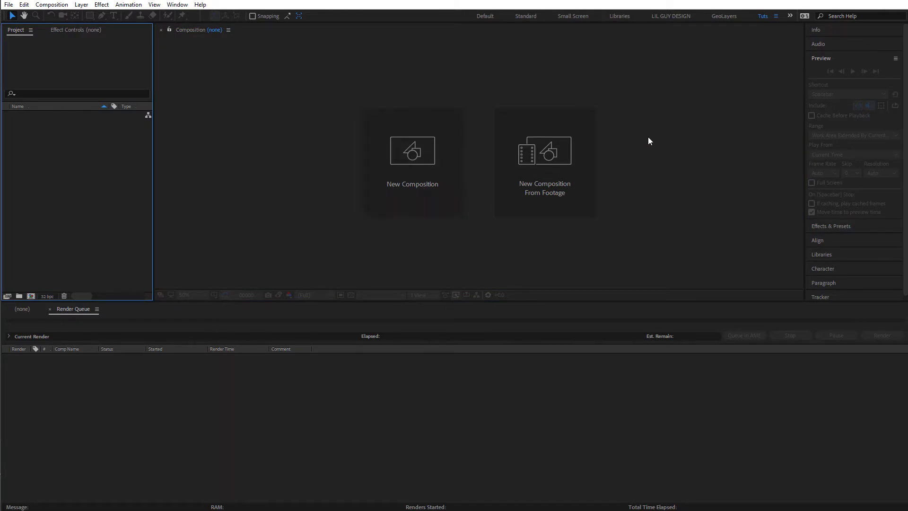
{"action": "left_click", "coordinate": [844, 60]}
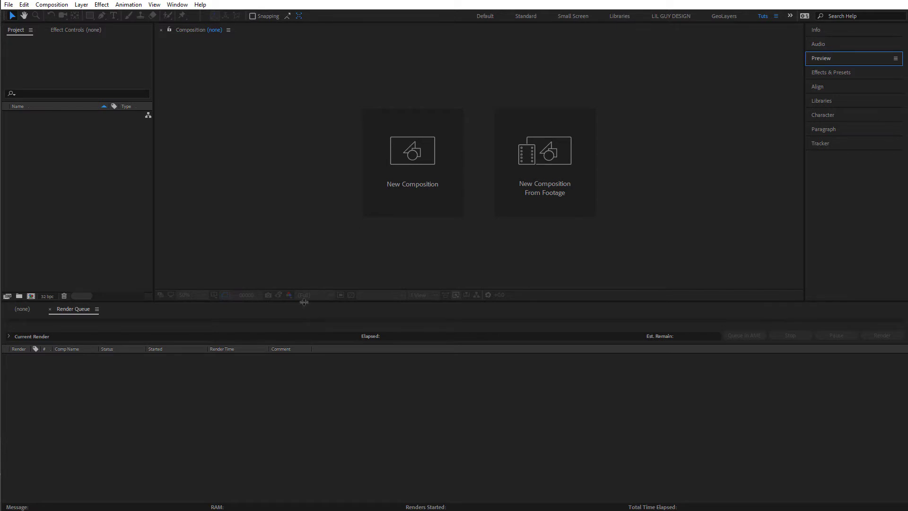
{"action": "left_click_drag", "start_coordinate": [300, 301], "coordinate": [319, 286]}
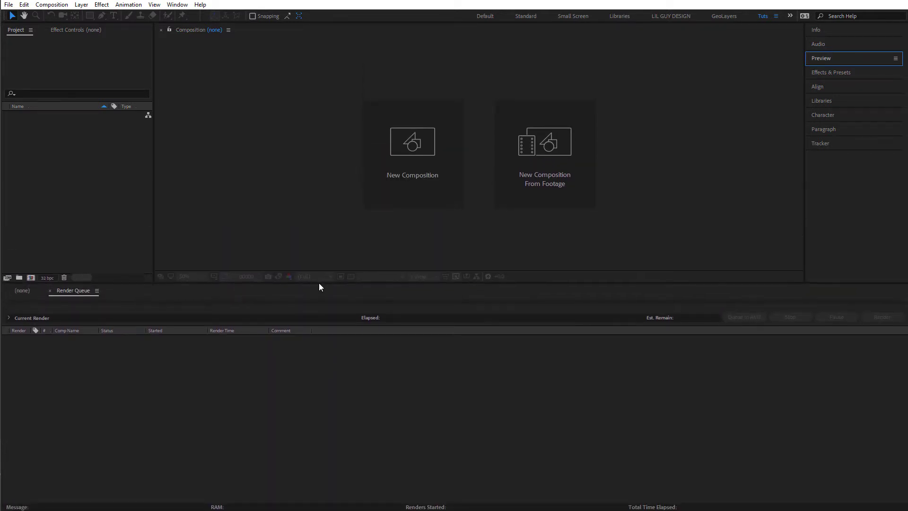
{"action": "left_click", "coordinate": [8, 4]}
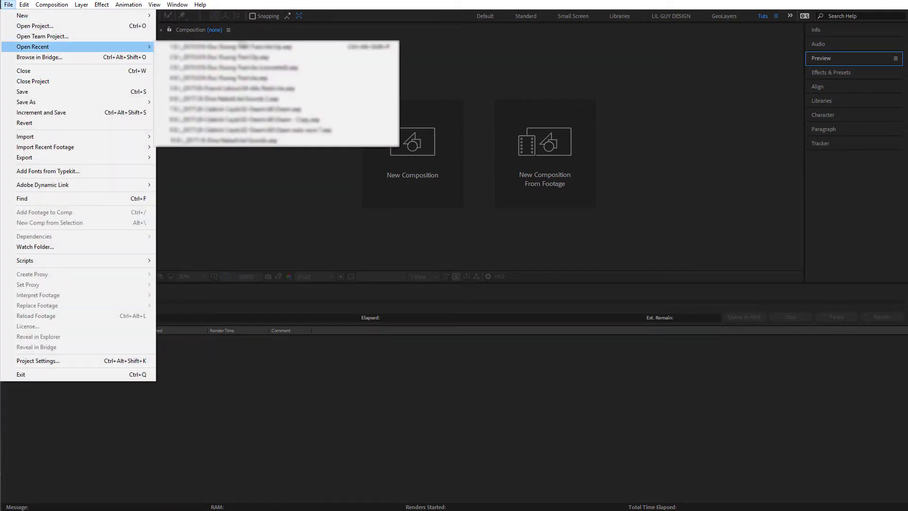
{"action": "left_click", "coordinate": [255, 38]}
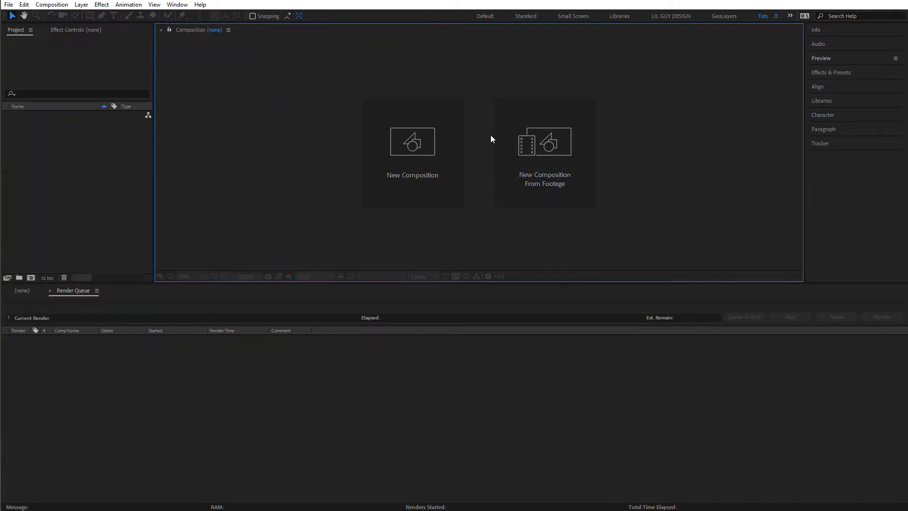
{"action": "left_click", "coordinate": [56, 141]}
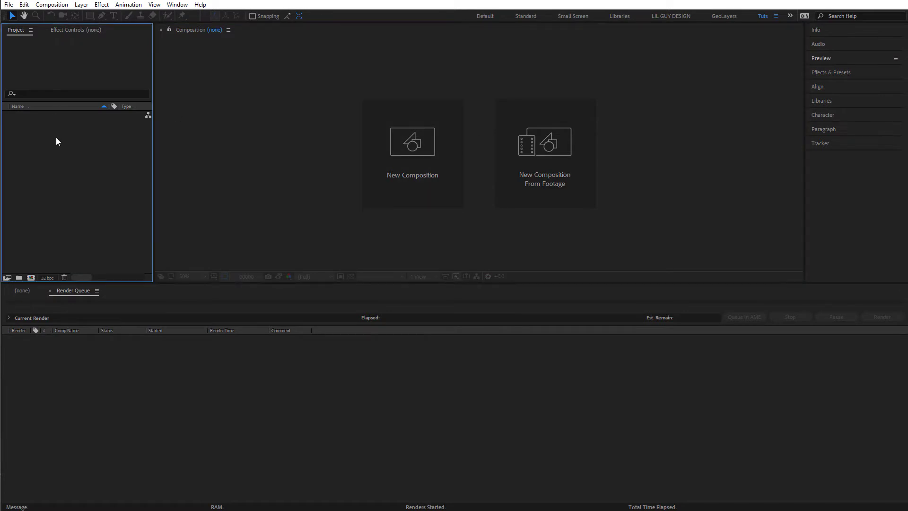
- Import the Raw OpenEXR sequence from the Render folder as footage and create a composition from it
{"action": "double_click", "coordinate": [96, 156]}
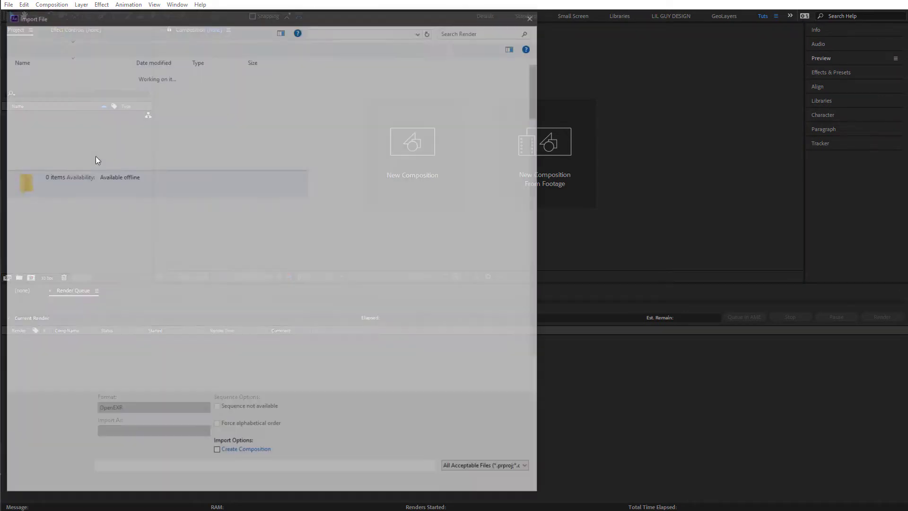
{"action": "left_click", "coordinate": [60, 174]}
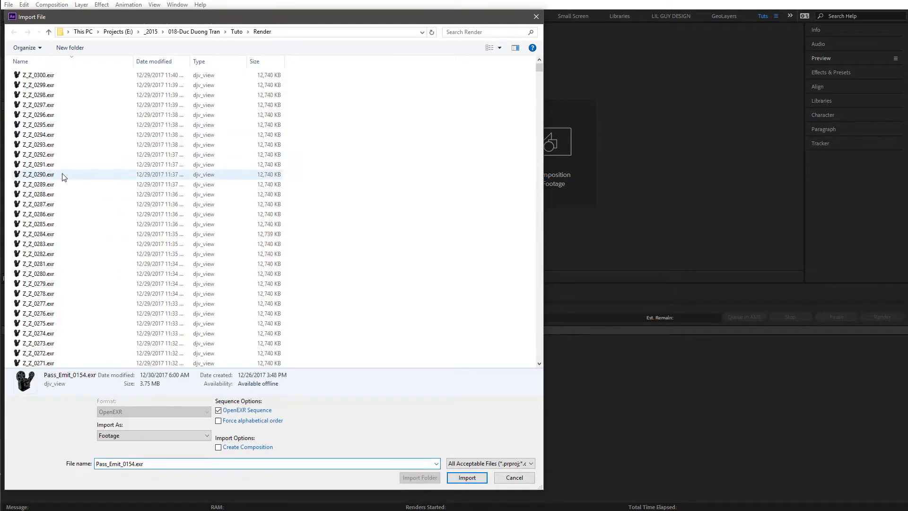
{"action": "key", "text": "r"}
{"action": "key", "text": "Return"}
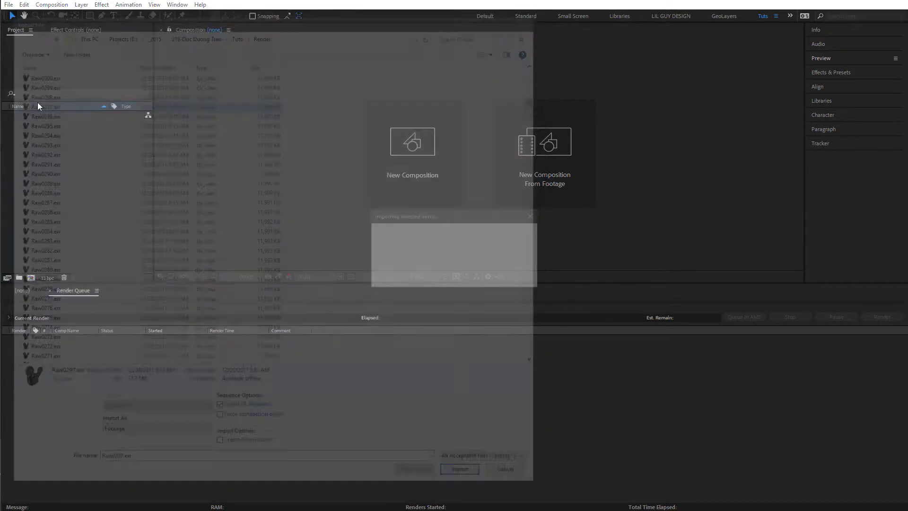
{"action": "left_click_drag", "start_coordinate": [40, 122], "coordinate": [433, 163]}
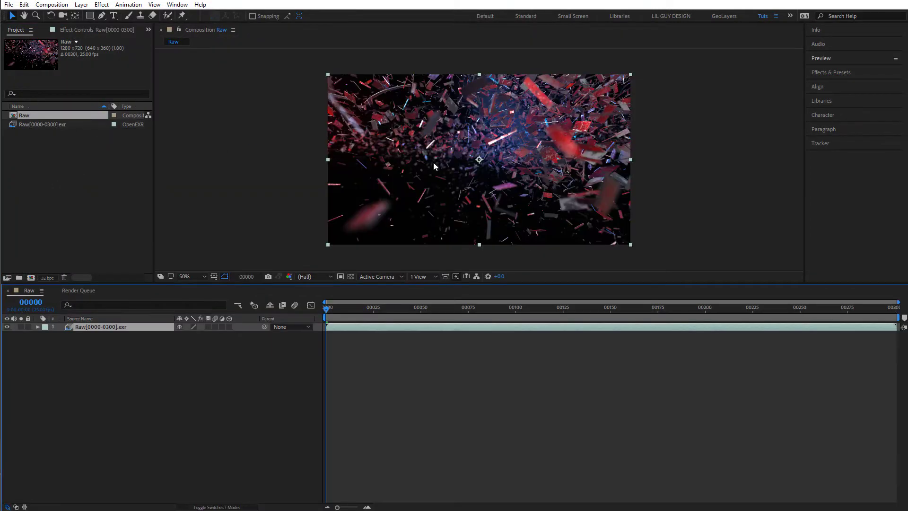
- Turn on the transparency grid for the Raw composition and scrub to frame 104 to check the logo footage
{"action": "left_click", "coordinate": [395, 352]}
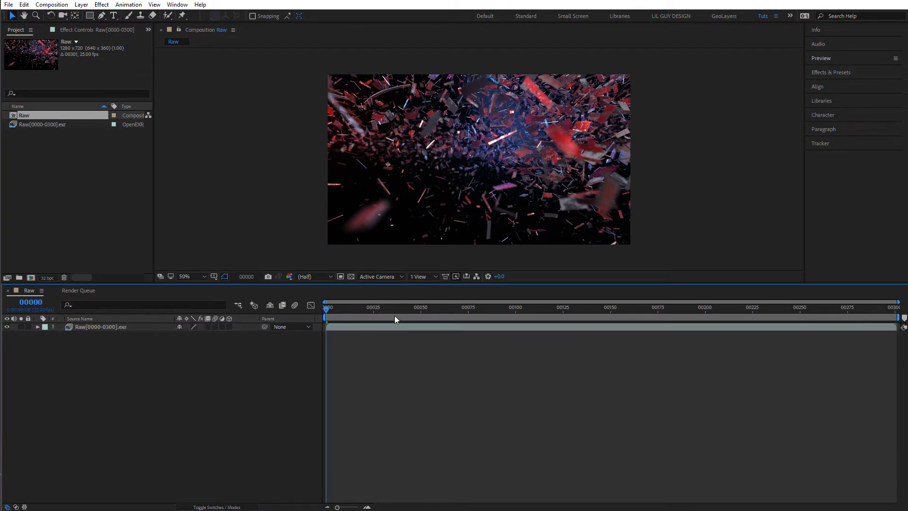
{"action": "left_click_drag", "start_coordinate": [394, 310], "coordinate": [739, 315]}
{"action": "left_click", "coordinate": [340, 276]}
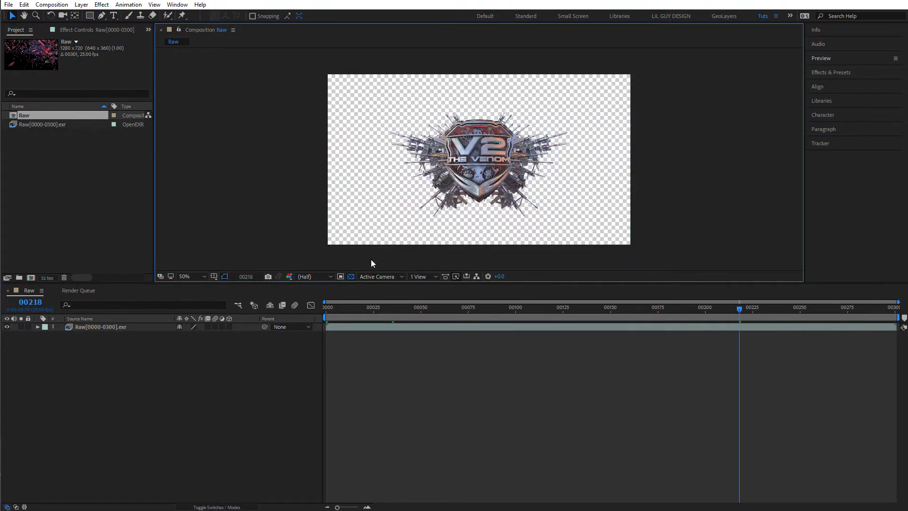
{"action": "key", "text": "/"}
{"action": "left_click", "coordinate": [454, 308]}
{"action": "left_click_drag", "start_coordinate": [480, 325], "coordinate": [523, 324]}
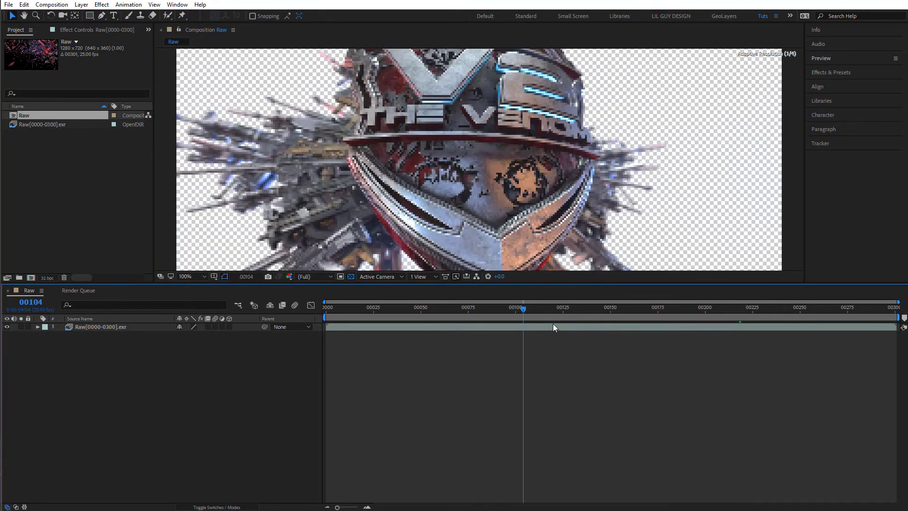
{"action": "scroll", "coordinate": [502, 162], "scroll_direction": "down", "scroll_amount": 1}
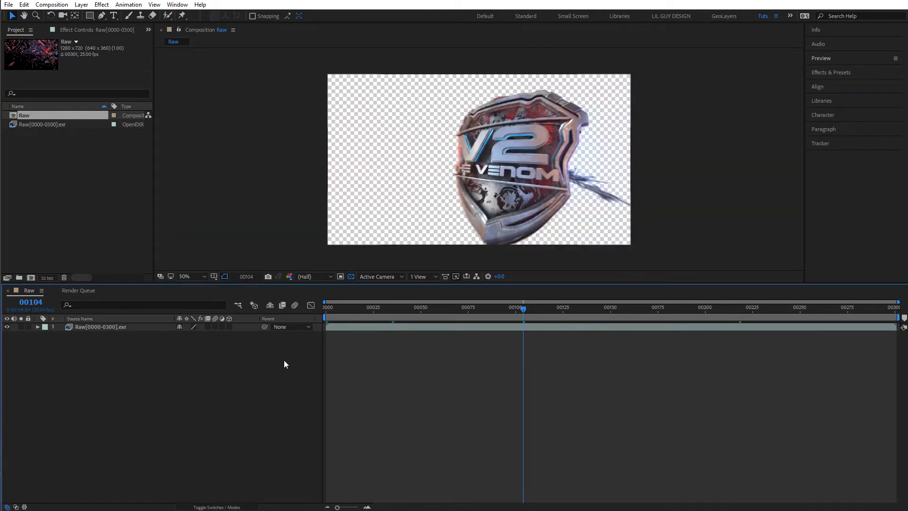
- Create a 1280 x 720 solid layer named Op above the Raw footage
{"action": "right_click", "coordinate": [225, 370]}
{"action": "mouse_move", "coordinate": [233, 376]}
{"action": "left_click", "coordinate": [168, 402]}
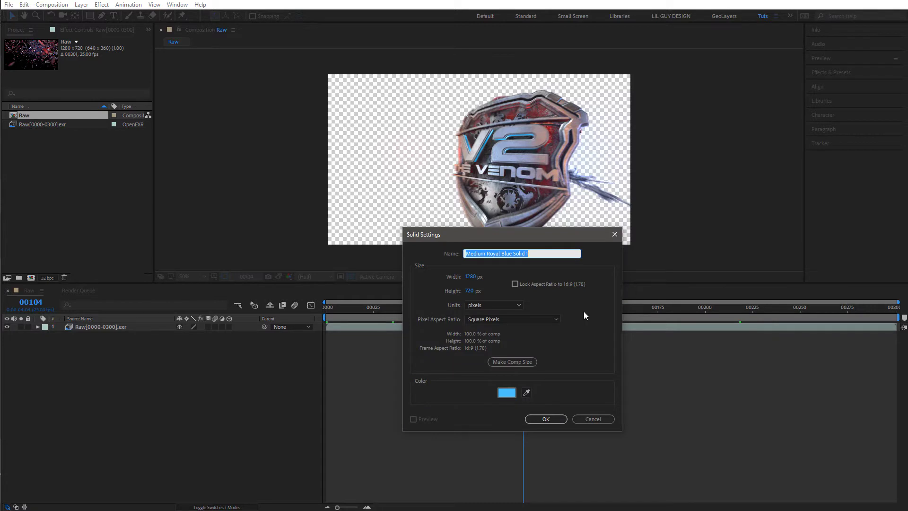
{"action": "type", "text": "Op"}
{"action": "key", "text": "Return"}
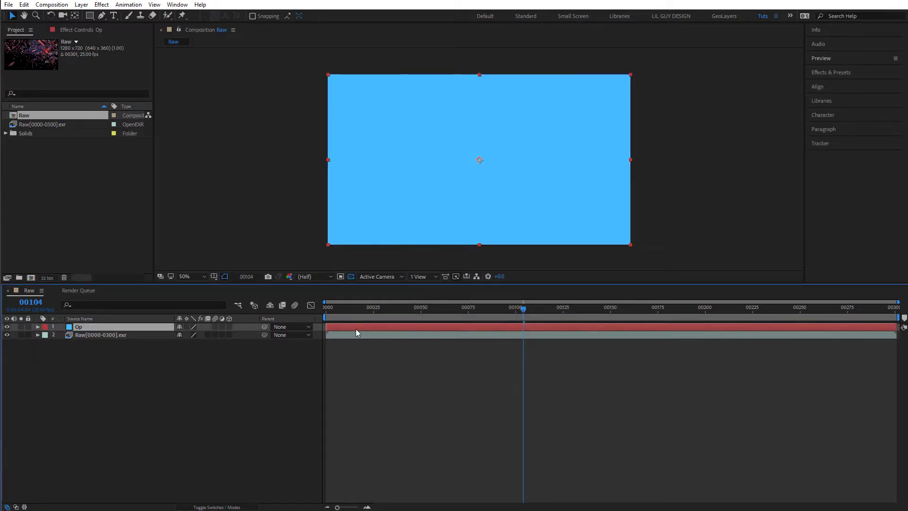
- Go to the last frame, 300, and apply the Optical Flares effect to the Op solid
{"action": "key", "text": "End"}
{"action": "left_click", "coordinate": [124, 333]}
{"action": "left_click", "coordinate": [123, 327]}
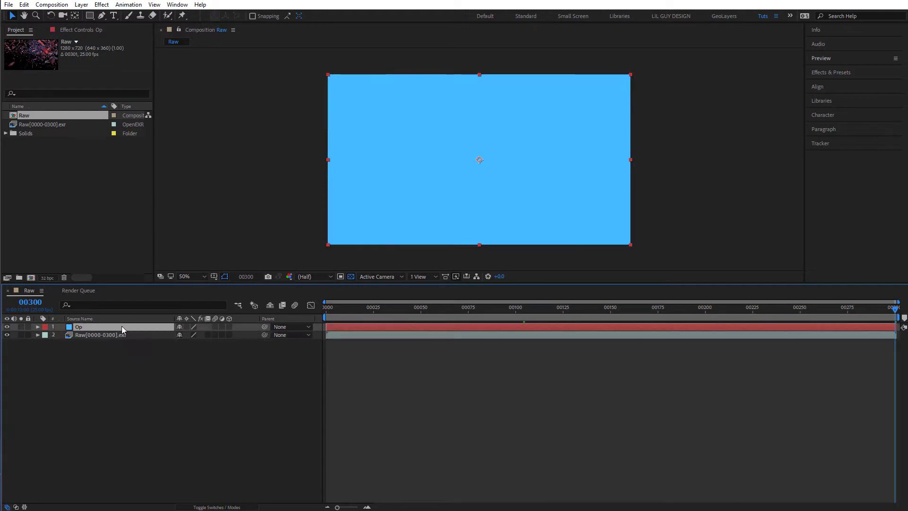
{"action": "key", "text": "ctrl+space"}
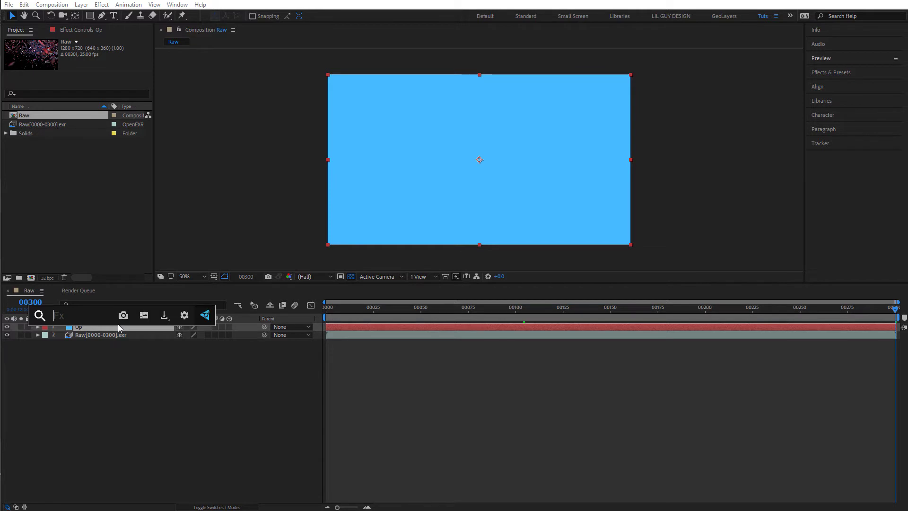
{"action": "type", "text": "op"}
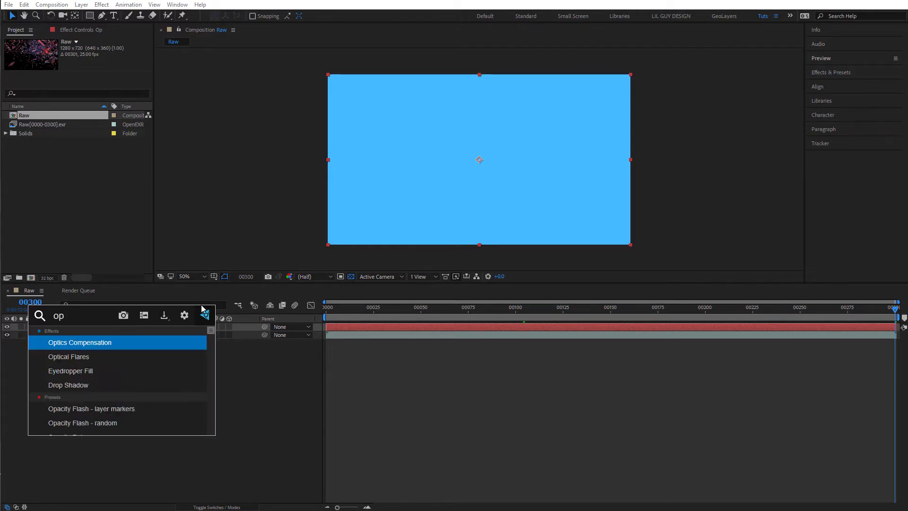
{"action": "left_click", "coordinate": [91, 355]}
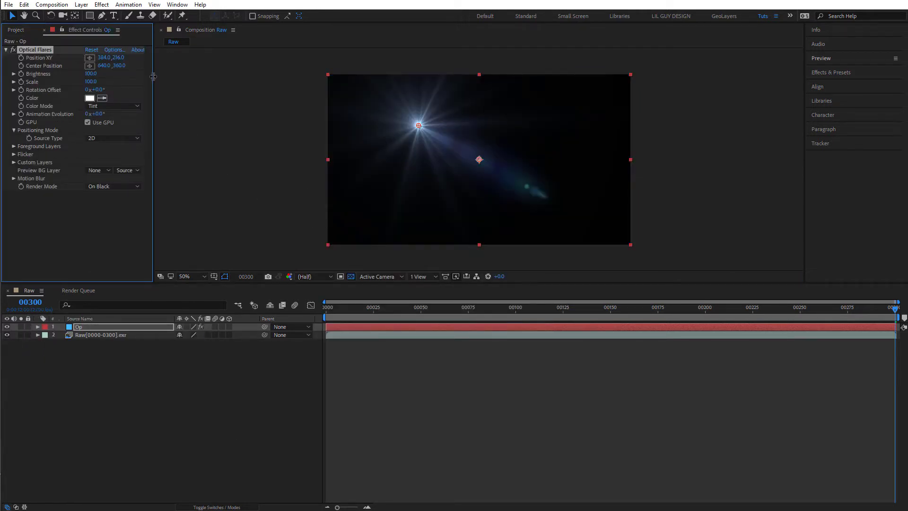
- Load the Blue Spark preset from the Light presets in the Optical Flares options, add the Beam preset to the stack, and accept
{"action": "left_click", "coordinate": [121, 49]}
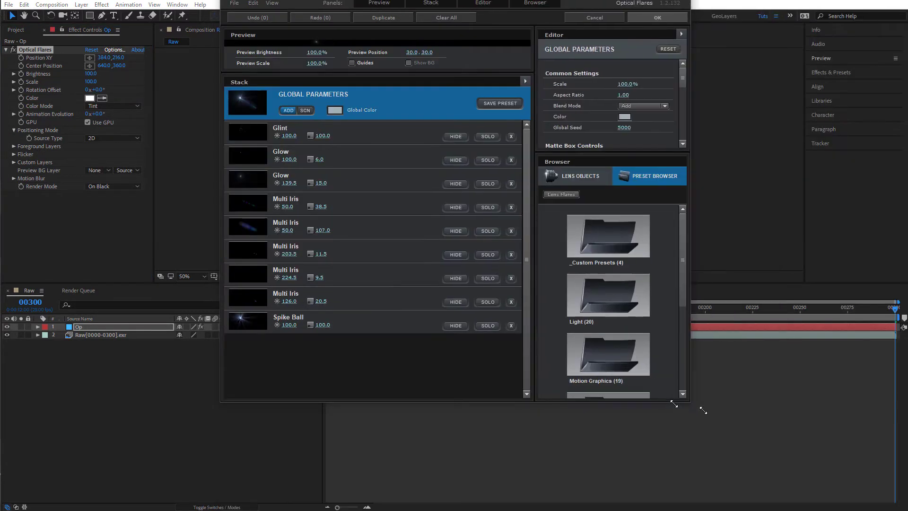
{"action": "left_click_drag", "start_coordinate": [493, 84], "coordinate": [473, 218]}
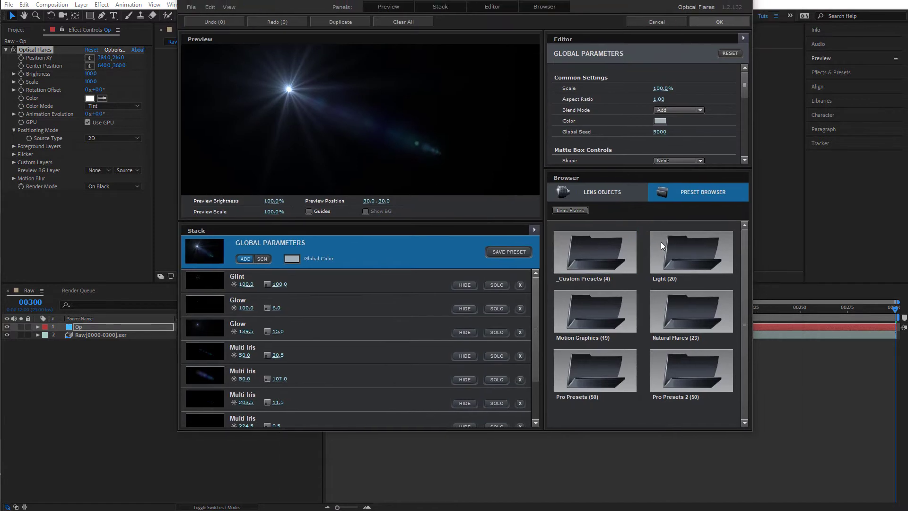
{"action": "left_click", "coordinate": [660, 242]}
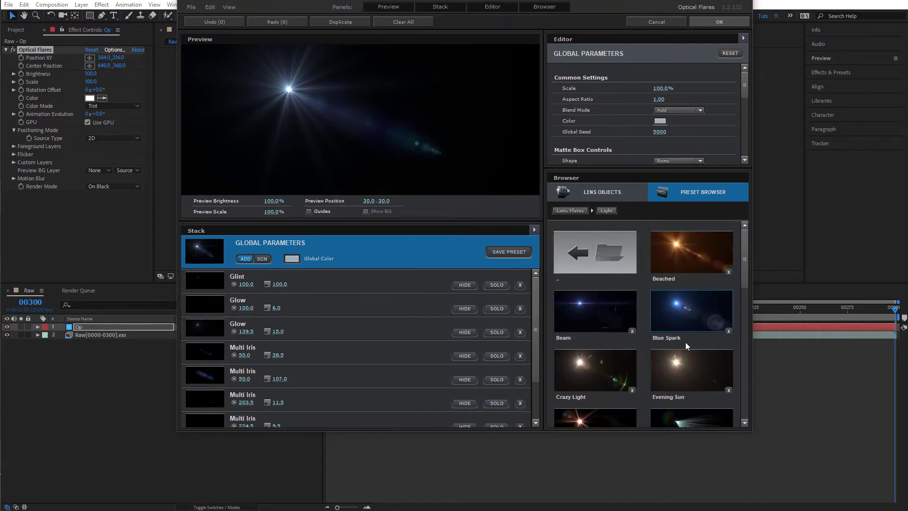
{"action": "left_click", "coordinate": [692, 318]}
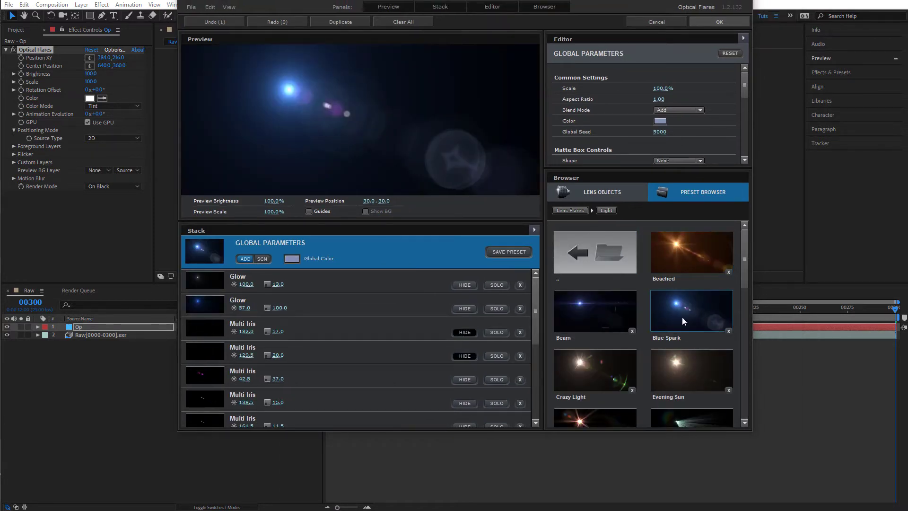
{"action": "right_click", "coordinate": [615, 306]}
{"action": "left_click", "coordinate": [630, 313]}
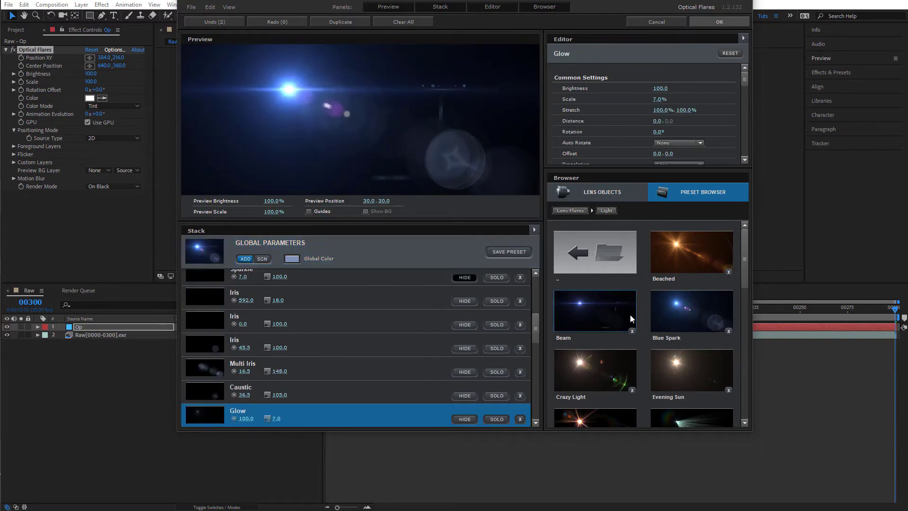
{"action": "left_click", "coordinate": [631, 260]}
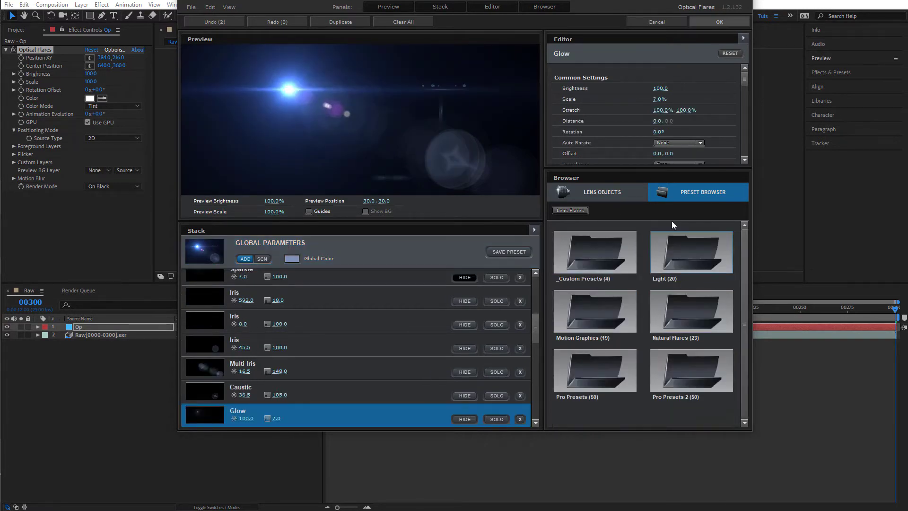
{"action": "left_click", "coordinate": [708, 23]}
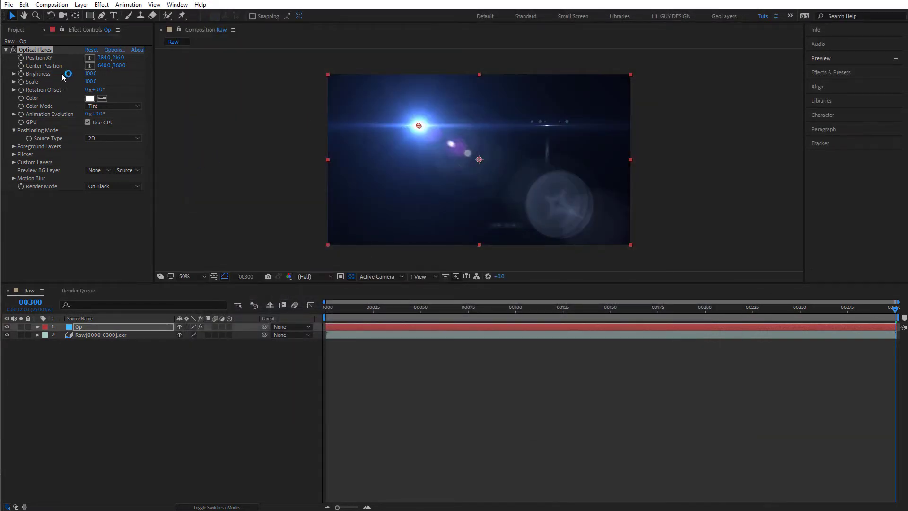
- Set the flare's Brightness to 500 and its Scale to 5, and inspect the flare up close
{"action": "type", "text": "5"}
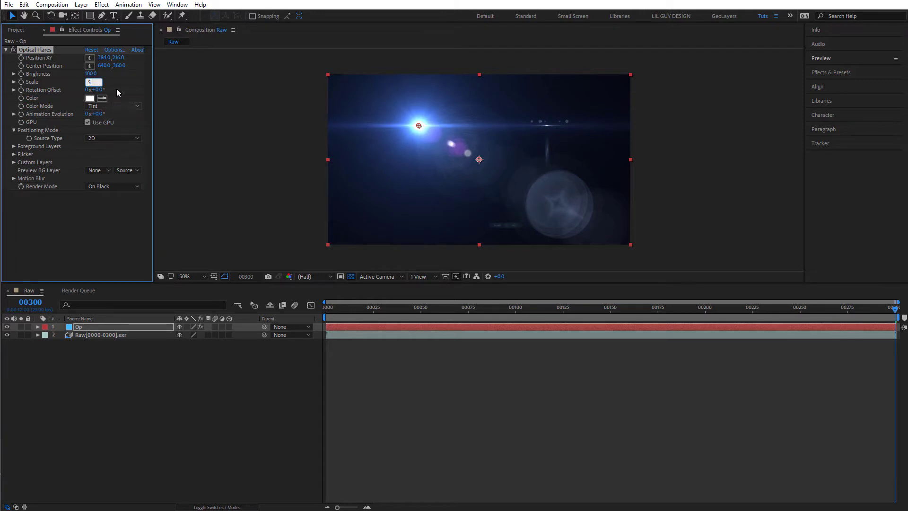
{"action": "key", "text": "Return"}
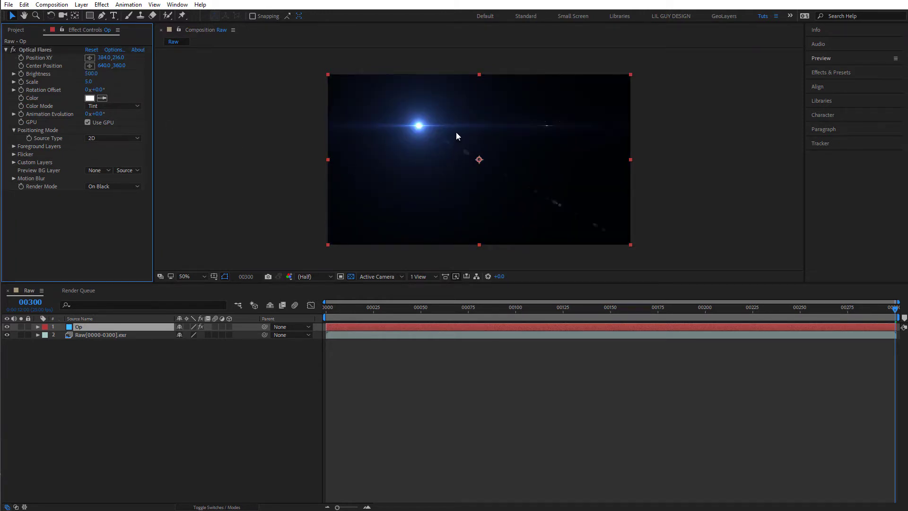
{"action": "scroll", "coordinate": [456, 134], "scroll_direction": "up", "scroll_amount": 2}
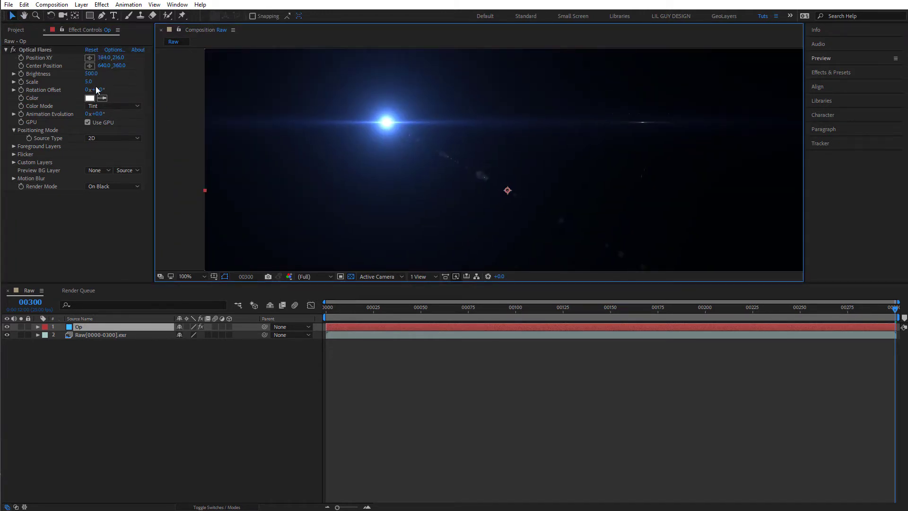
- Reset the flare's Scale to its default of 100
{"action": "key", "text": "q"}
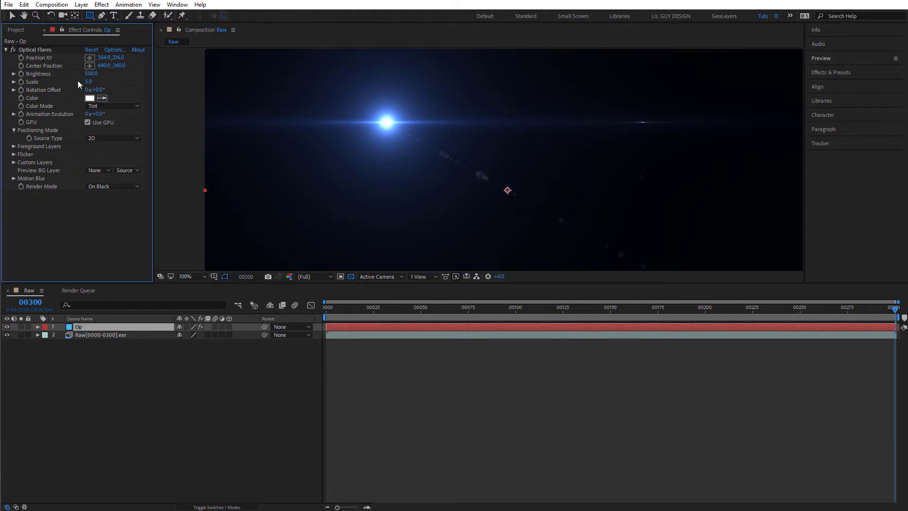
{"action": "right_click", "coordinate": [27, 82]}
{"action": "left_click", "coordinate": [83, 147]}
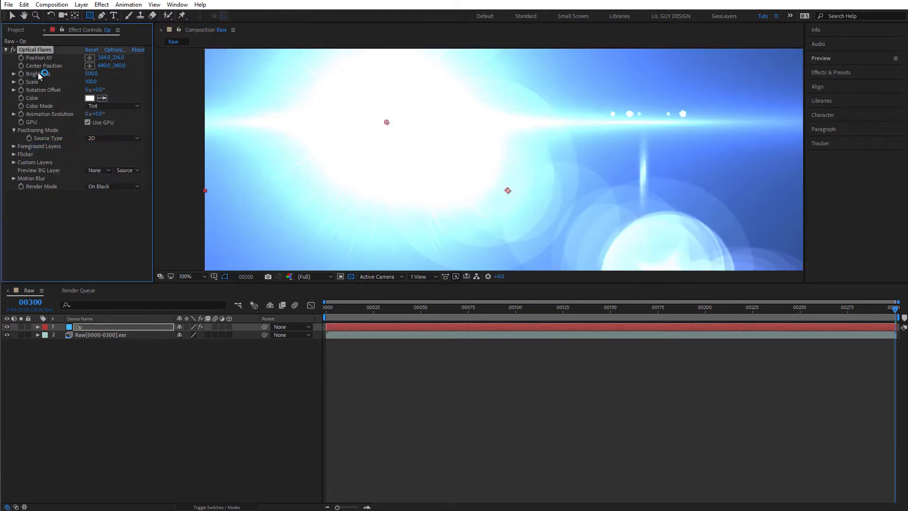
- Reset the flare's Brightness to its default, set its Scale to 5, and set its Brightness to 500
{"action": "right_click", "coordinate": [40, 75]}
{"action": "left_click", "coordinate": [52, 134]}
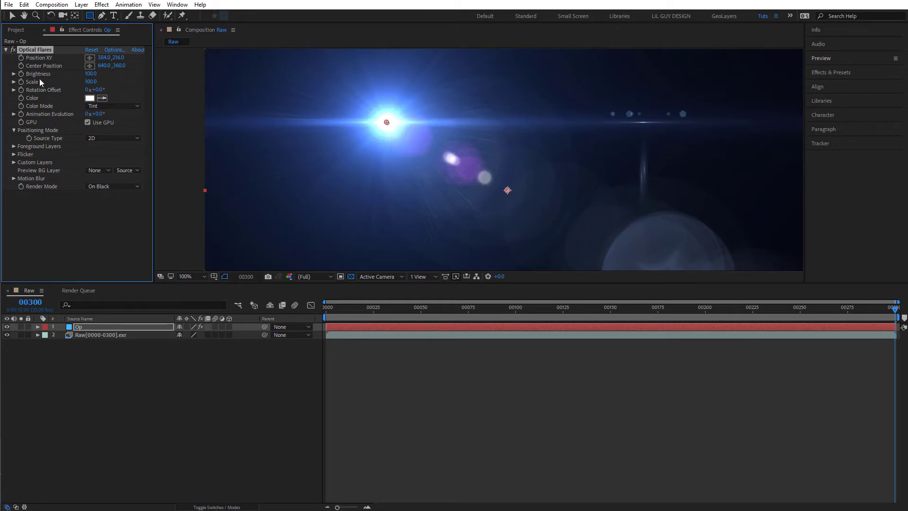
{"action": "type", "text": "5"}
{"action": "key", "text": "shift+Tab"}
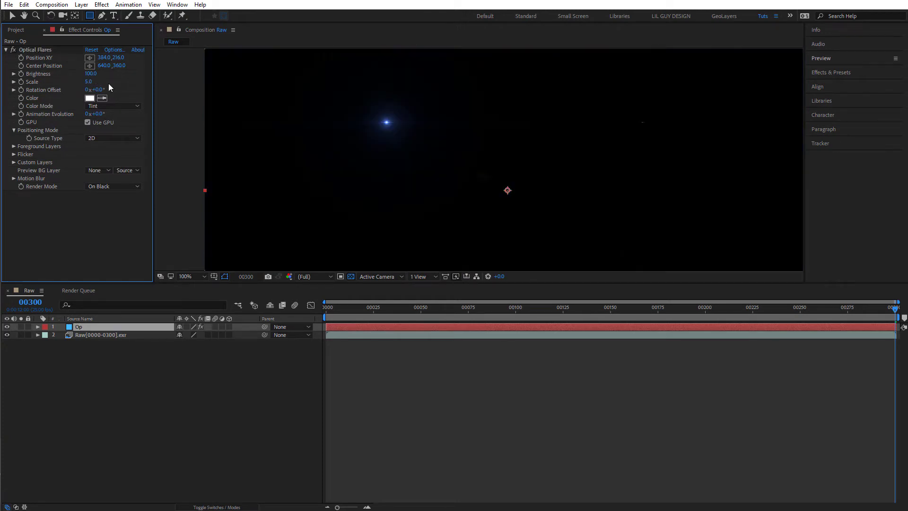
{"action": "type", "text": "500"}
{"action": "key", "text": "Return"}
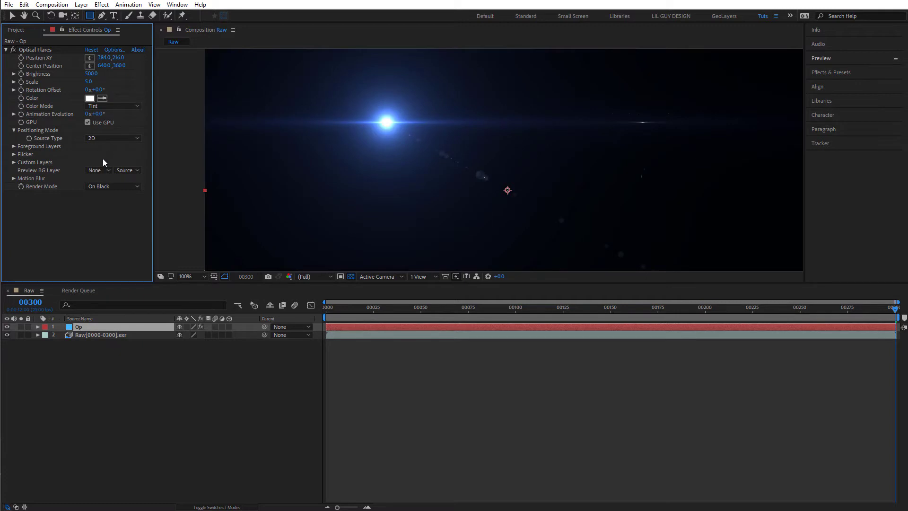
- Check the depth and working space in the project's color settings, accept them, and switch the project depth to 8 bits per channel
{"action": "left_click", "coordinate": [14, 29]}
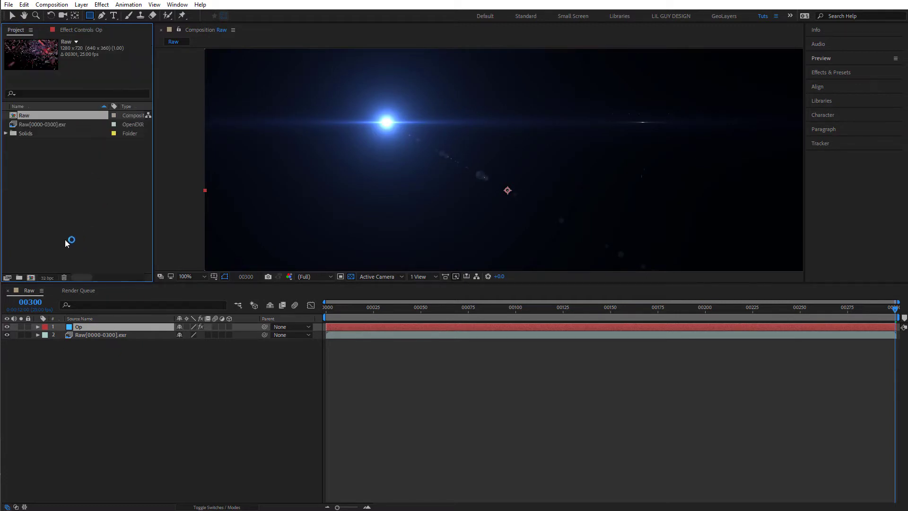
{"action": "left_click", "coordinate": [47, 277]}
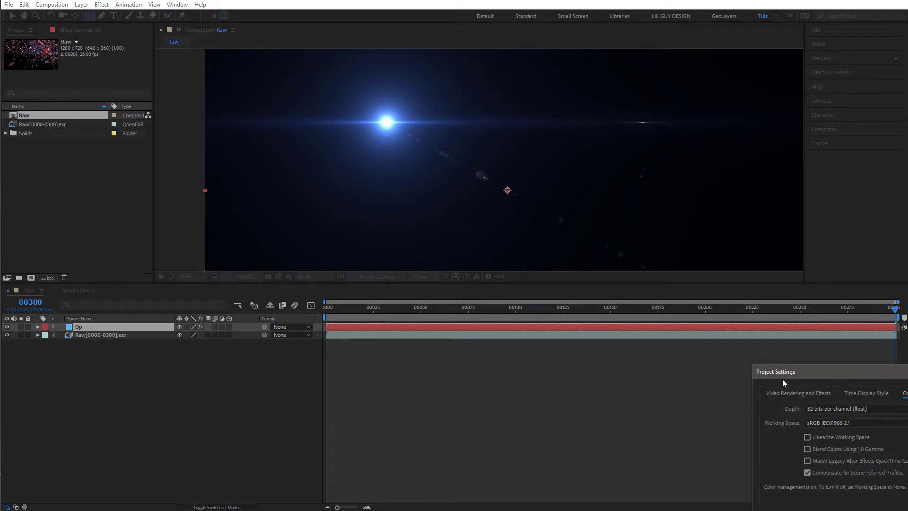
{"action": "left_click_drag", "start_coordinate": [782, 382], "coordinate": [426, 220]}
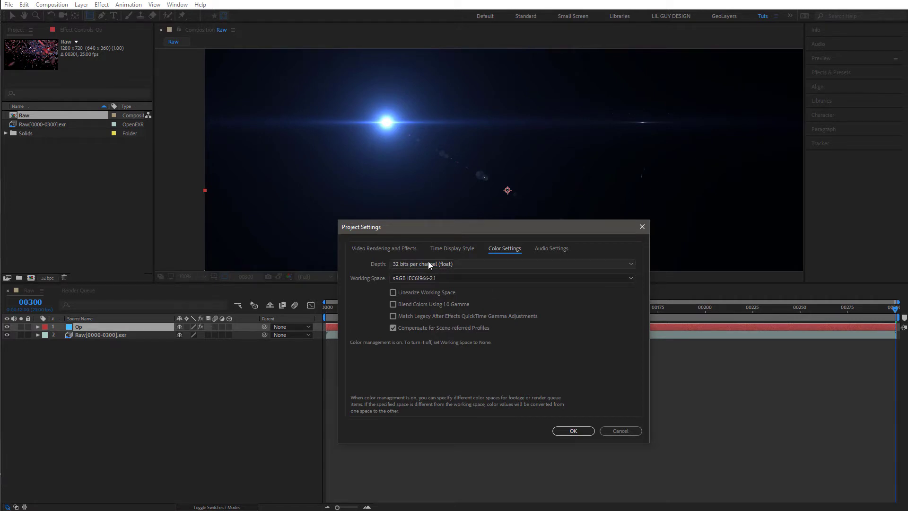
{"action": "left_click", "coordinate": [469, 279]}
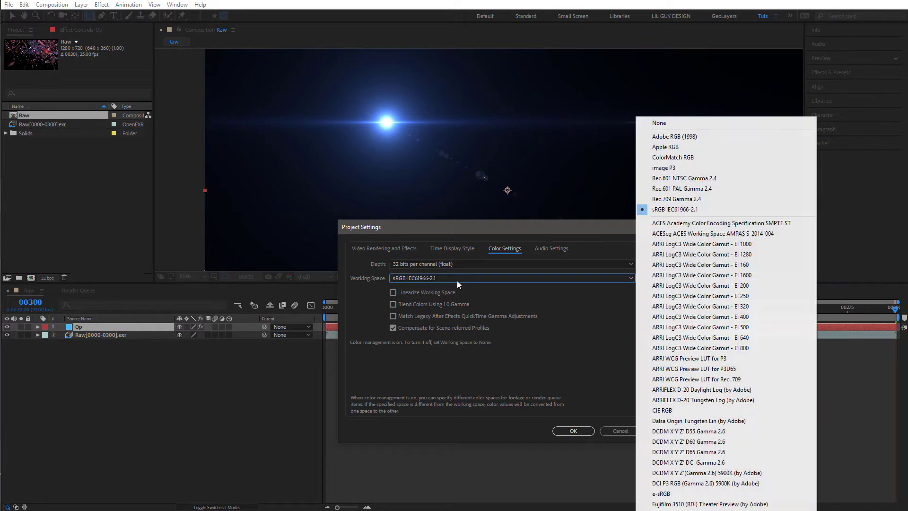
{"action": "left_click", "coordinate": [572, 397]}
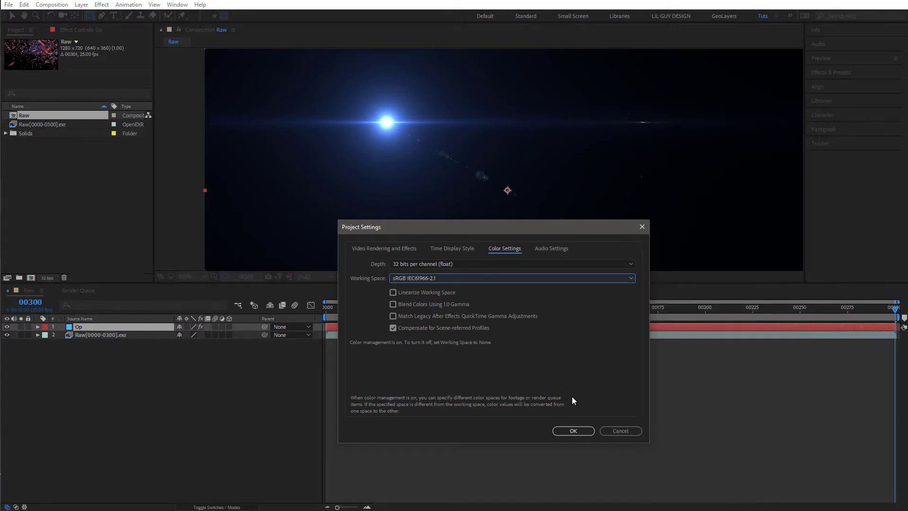
{"action": "left_click", "coordinate": [581, 431]}
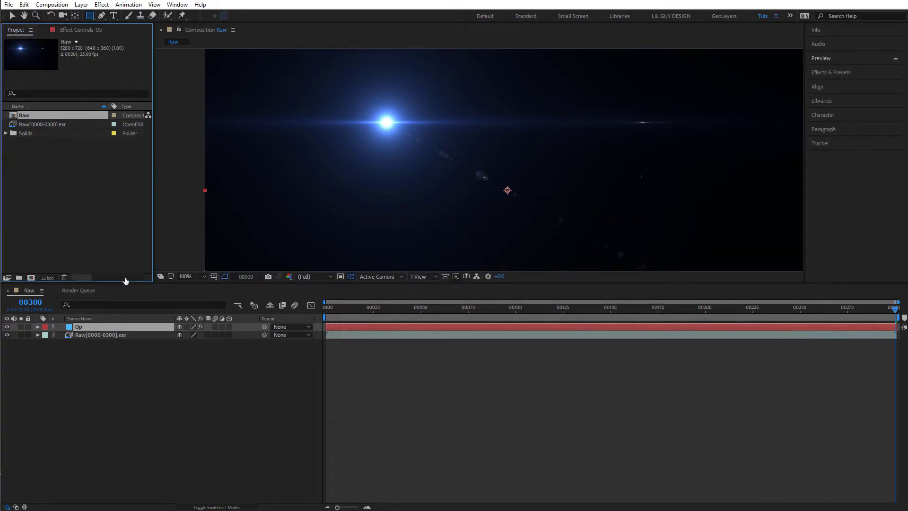
{"action": "left_click", "coordinate": [48, 277], "text": "alt"}
{"action": "left_click", "coordinate": [48, 278], "text": "alt"}
- Apply Camera Lens Blur to the Op layer with a Blur Radius of 70 and Repeat Edge Pixels enabled
{"action": "left_click", "coordinate": [75, 30]}
{"action": "key", "text": "ctrl+space"}
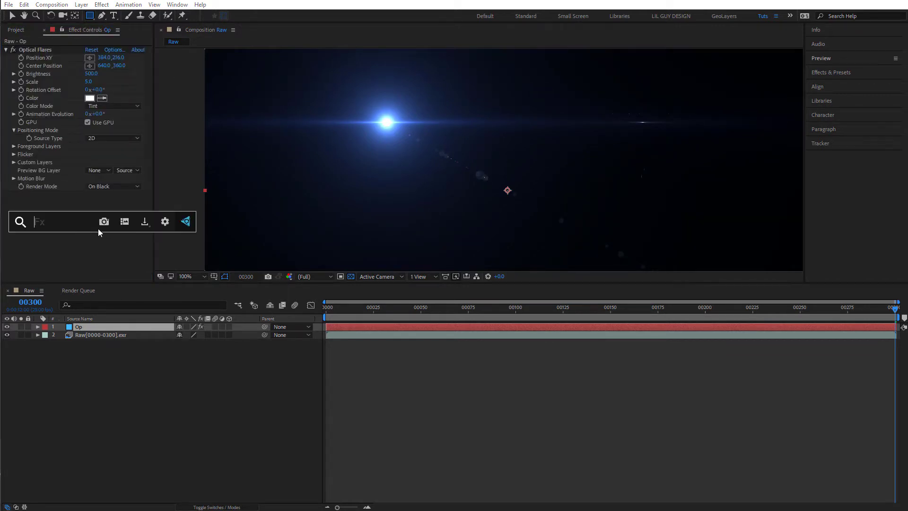
{"action": "type", "text": "cam"}
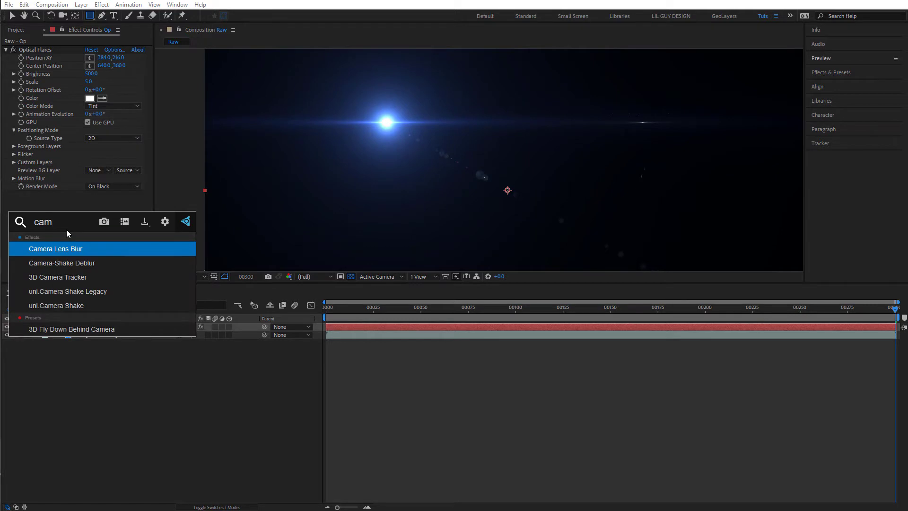
{"action": "left_click", "coordinate": [115, 248]}
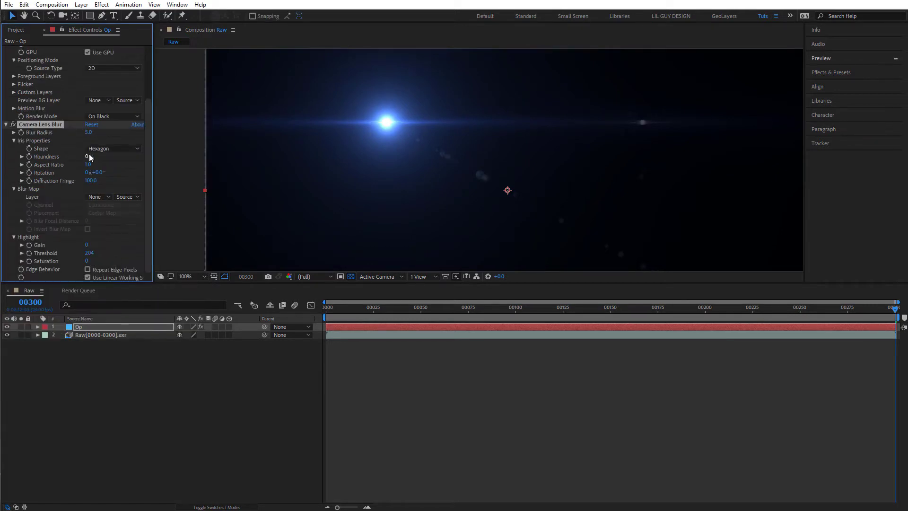
{"action": "left_click", "coordinate": [88, 132]}
{"action": "type", "text": "70"}
{"action": "key", "text": "Return"}
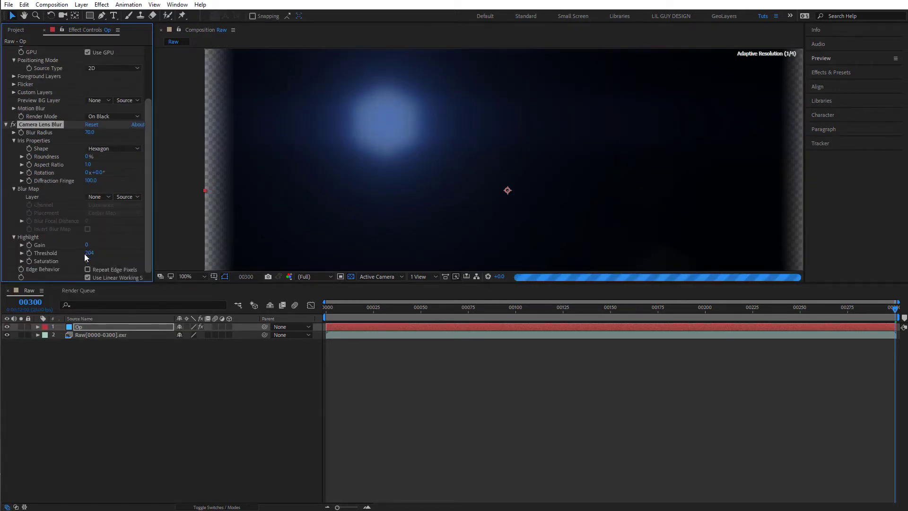
{"action": "left_click", "coordinate": [88, 269]}
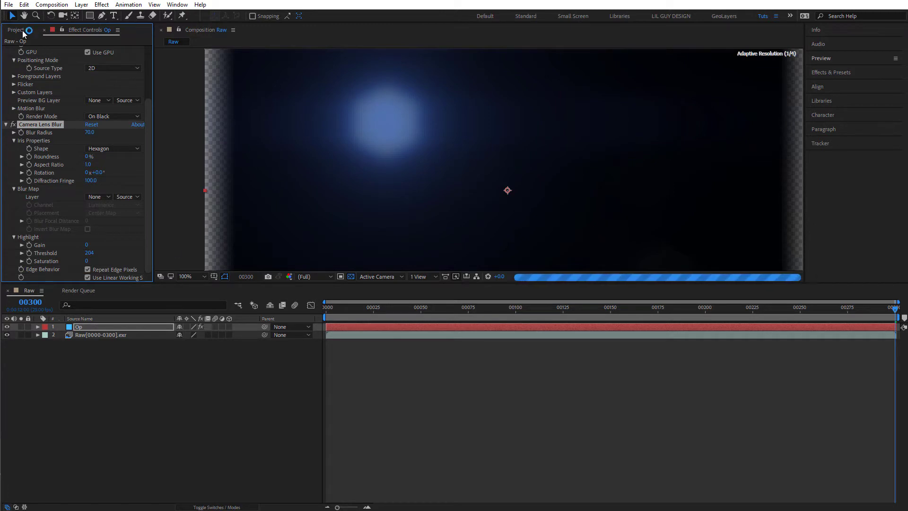
- Switch the project depth to 32 bits per channel and dock Effect Controls as a full-height column beside the Project panel
{"action": "left_click_drag", "start_coordinate": [22, 30], "coordinate": [19, 156]}
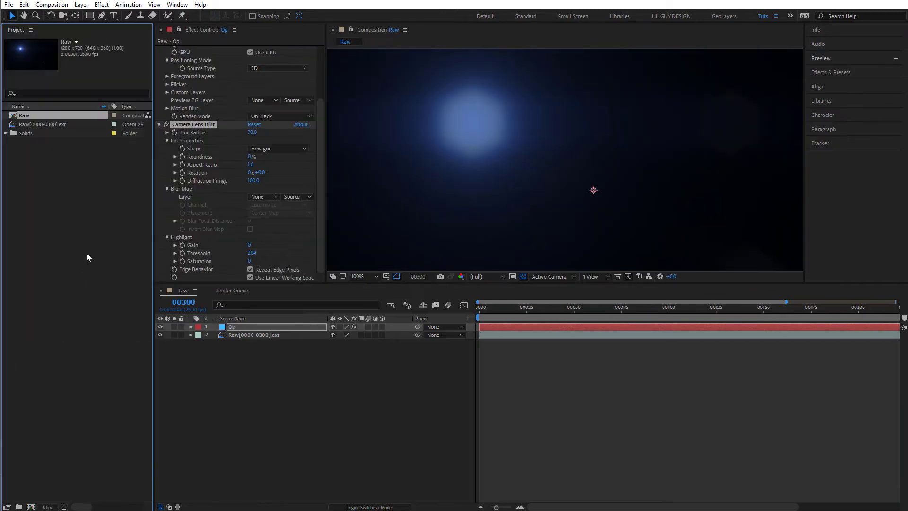
{"action": "left_click", "coordinate": [47, 507], "text": "alt"}
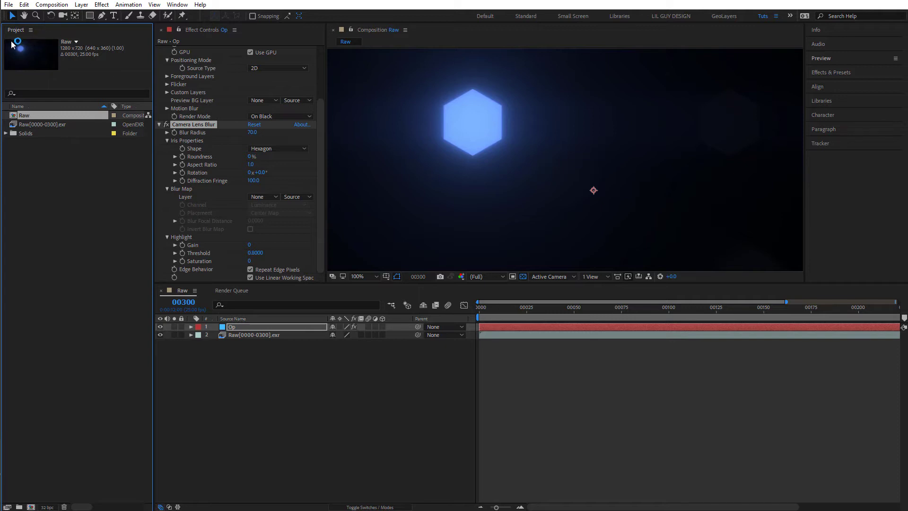
{"action": "left_click_drag", "start_coordinate": [22, 30], "coordinate": [145, 141]}
{"action": "left_click_drag", "start_coordinate": [179, 29], "coordinate": [5, 97]}
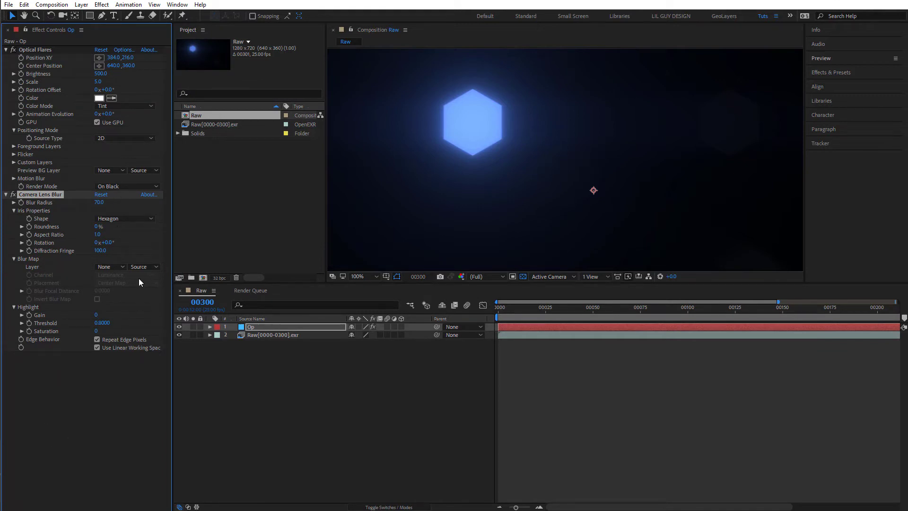
- Compare the flare with Camera Lens Blur disabled and enabled, collapse the effect's settings, and go to frame 20
{"action": "left_click_drag", "start_coordinate": [482, 120], "coordinate": [497, 142]}
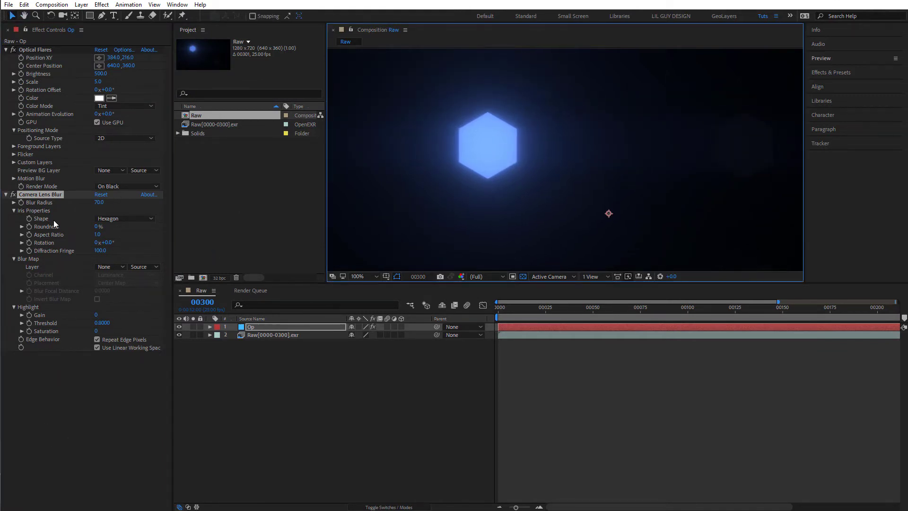
{"action": "left_click", "coordinate": [13, 194]}
{"action": "left_click", "coordinate": [6, 194]}
{"action": "left_click_drag", "start_coordinate": [40, 194], "coordinate": [42, 294]}
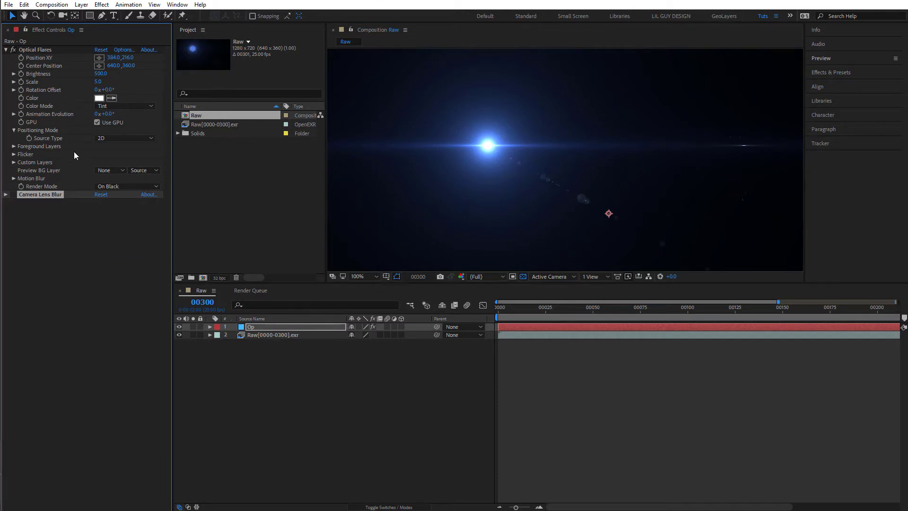
{"action": "left_click", "coordinate": [14, 195]}
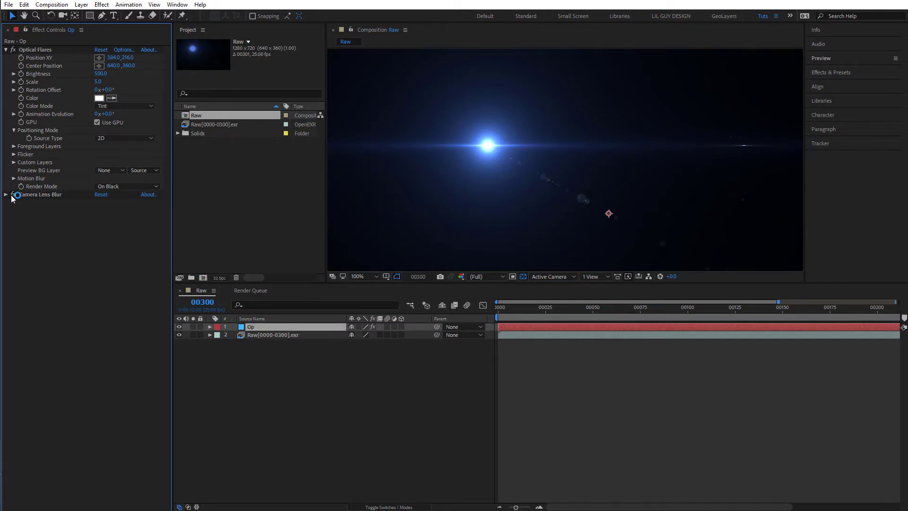
{"action": "left_click", "coordinate": [535, 319]}
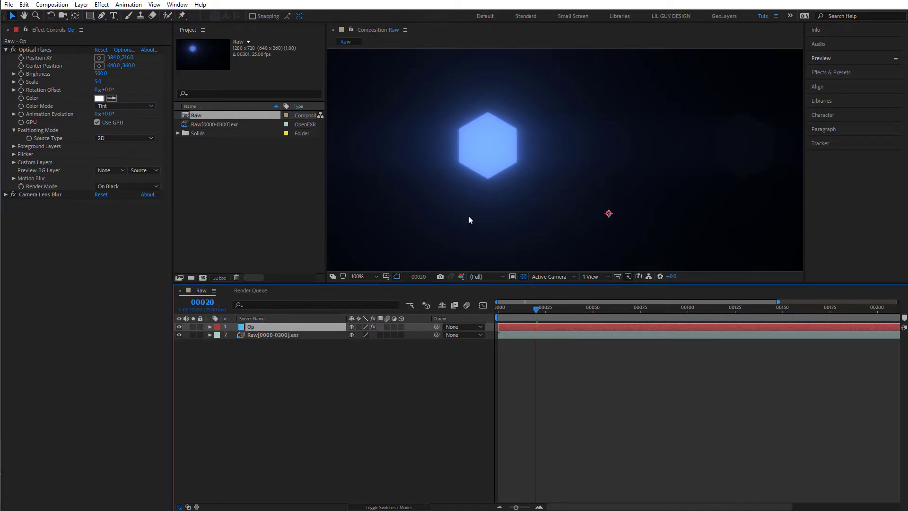
{"action": "left_click", "coordinate": [617, 382]}
- Look through the fog scene's object hierarchy in Cinema 4D
{"action": "scroll", "coordinate": [599, 232], "scroll_direction": "down", "scroll_amount": 2}
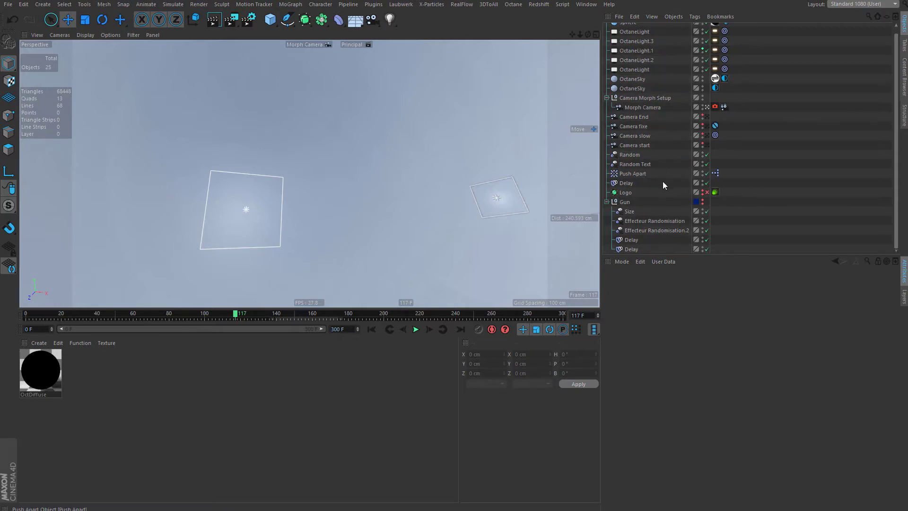
{"action": "scroll", "coordinate": [681, 65], "scroll_direction": "up", "scroll_amount": 1}
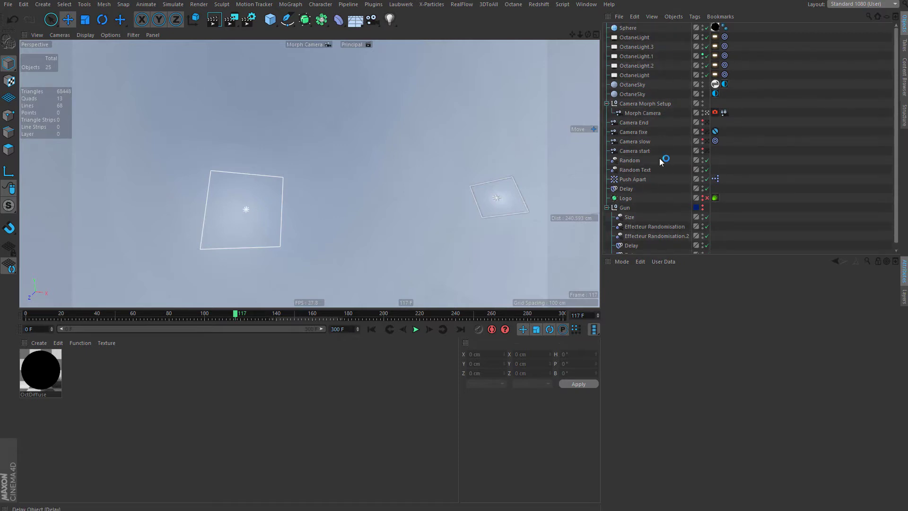
{"action": "left_click_drag", "start_coordinate": [667, 191], "coordinate": [620, 29]}
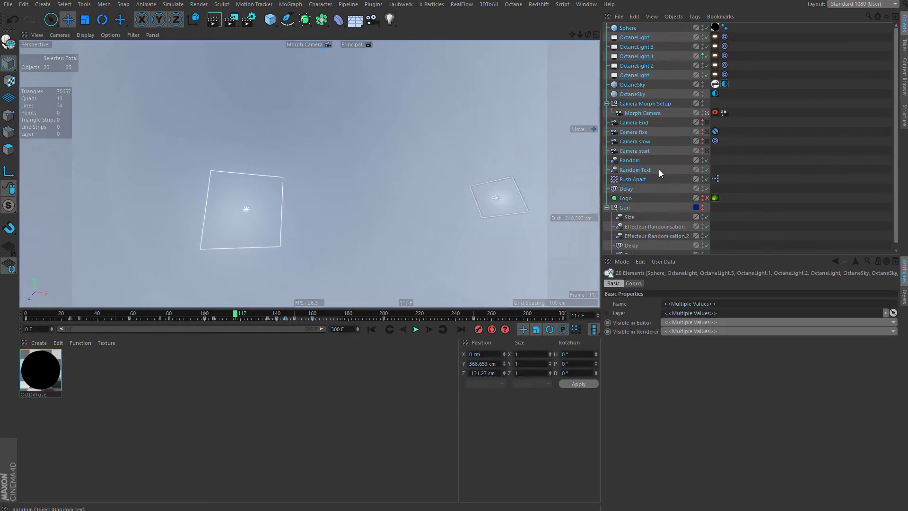
{"action": "left_click", "coordinate": [662, 208]}
{"action": "scroll", "coordinate": [665, 196], "scroll_direction": "down", "scroll_amount": 1}
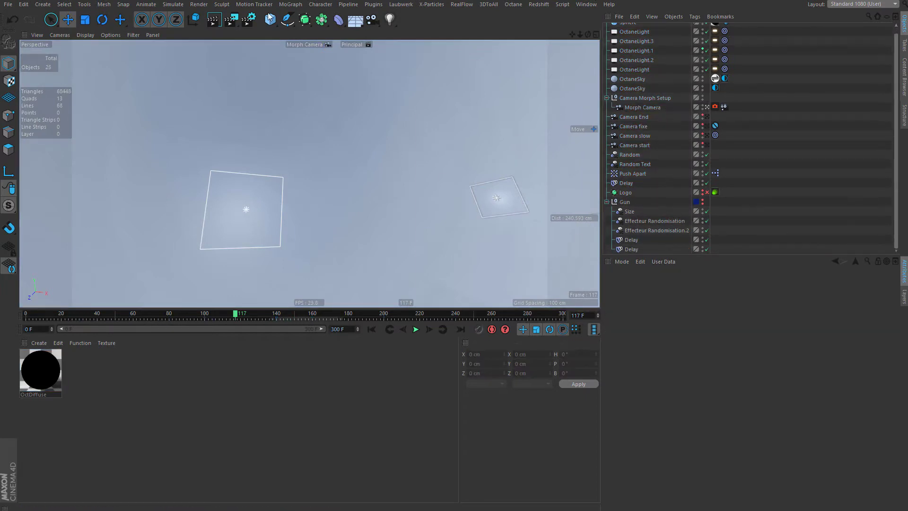
- Change the regular image's output file name from FOG to Raw in the render settings
{"action": "left_click", "coordinate": [249, 20]}
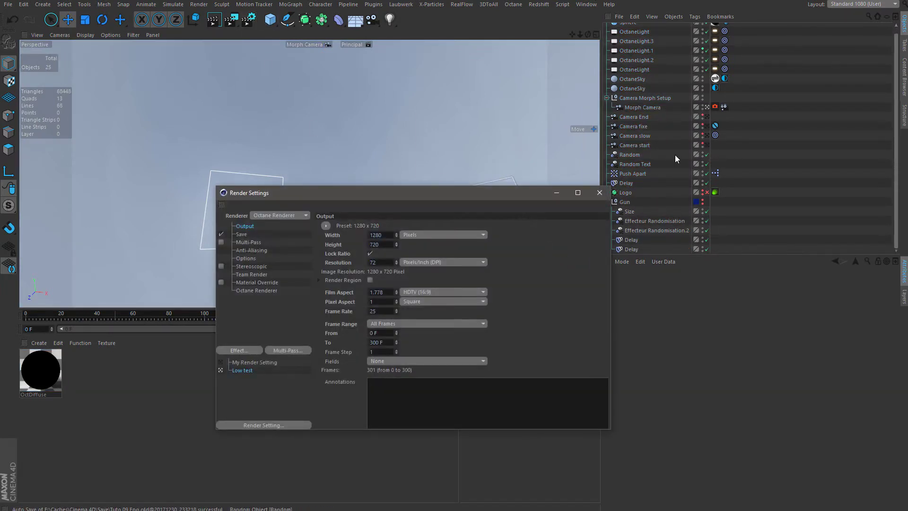
{"action": "left_click", "coordinate": [242, 235]}
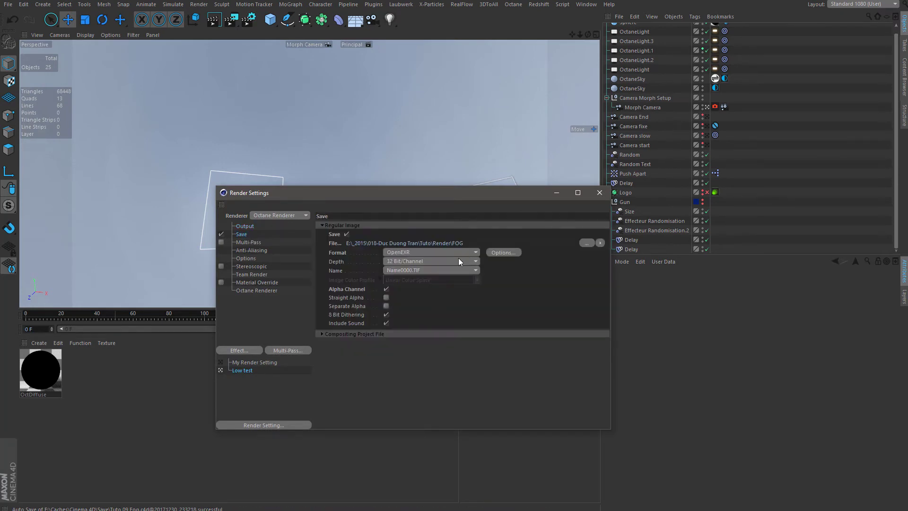
{"action": "left_click_drag", "start_coordinate": [452, 245], "coordinate": [512, 245]}
{"action": "left_click", "coordinate": [452, 245]}
{"action": "type", "text": "Raw"}
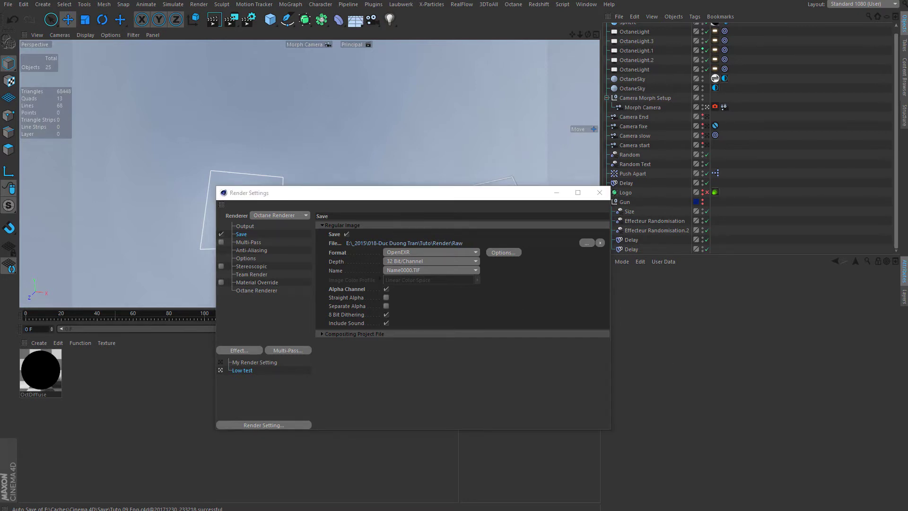
- Browse the existing EXR sequences in the Render folder, close the file dialog, and check the render's output settings
{"action": "left_click", "coordinate": [481, 242]}
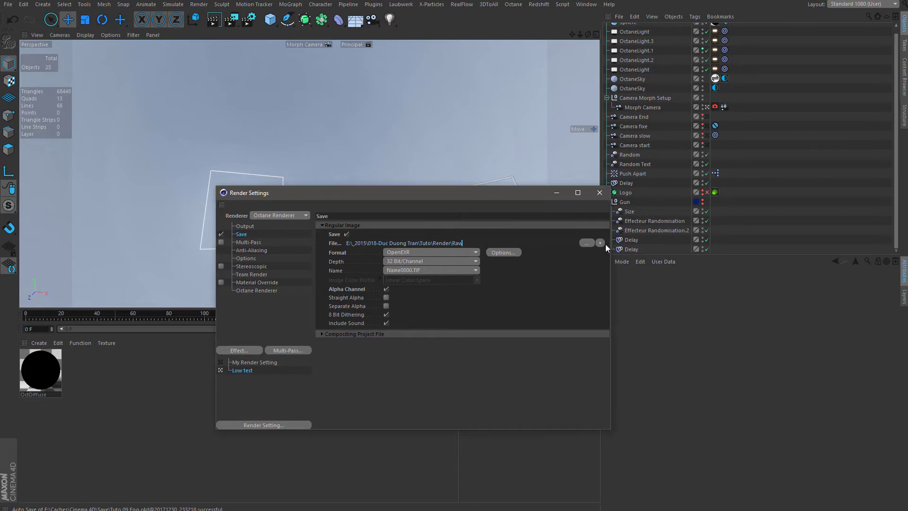
{"action": "left_click", "coordinate": [586, 243]}
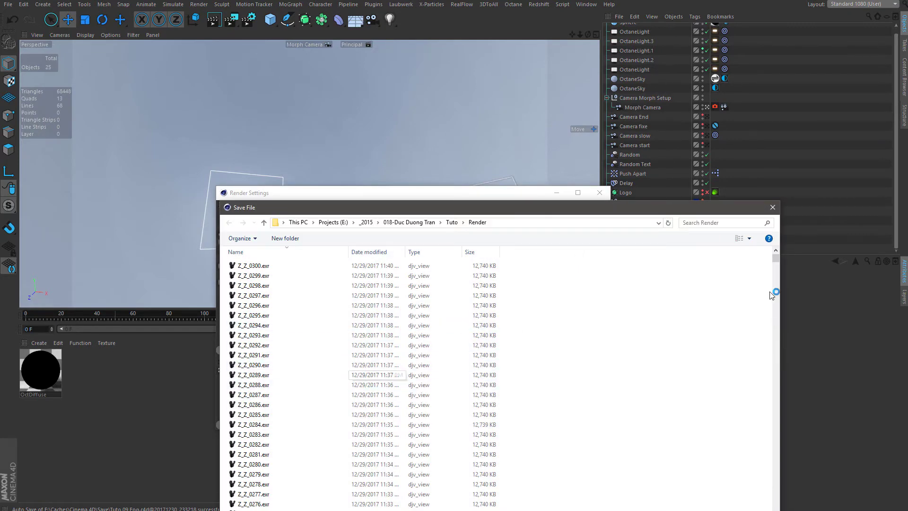
{"action": "left_click_drag", "start_coordinate": [776, 259], "coordinate": [779, 302]}
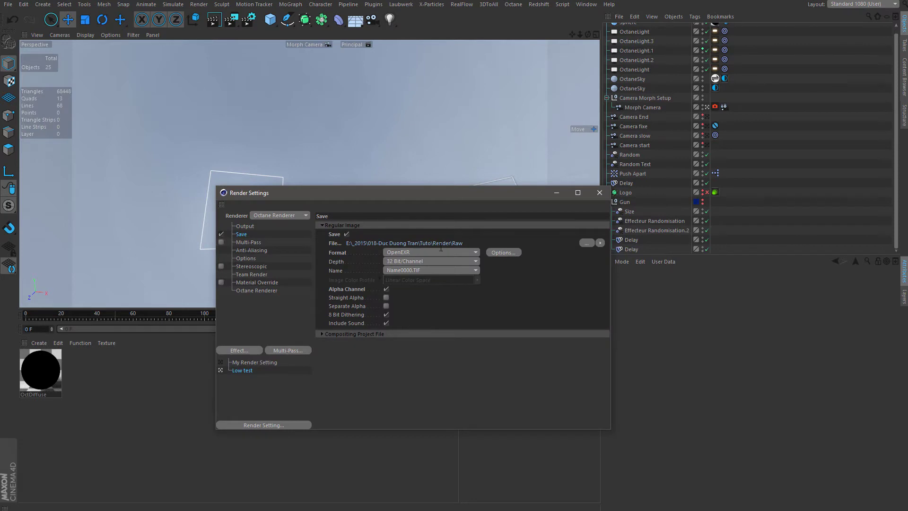
{"action": "left_click", "coordinate": [243, 227]}
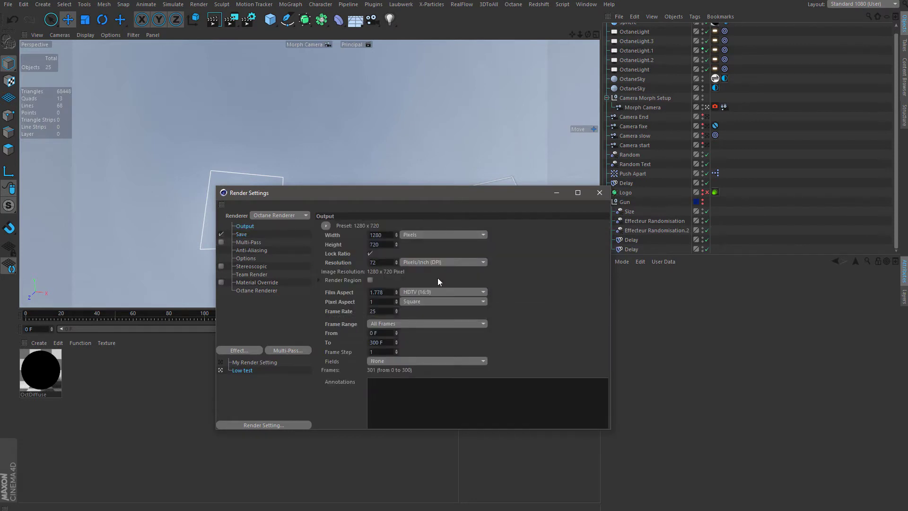
- Enable saving an After Effects compositing project file in the render settings, with Relative, Include Timeline Marker and Include 3D Data
{"action": "left_click", "coordinate": [242, 234]}
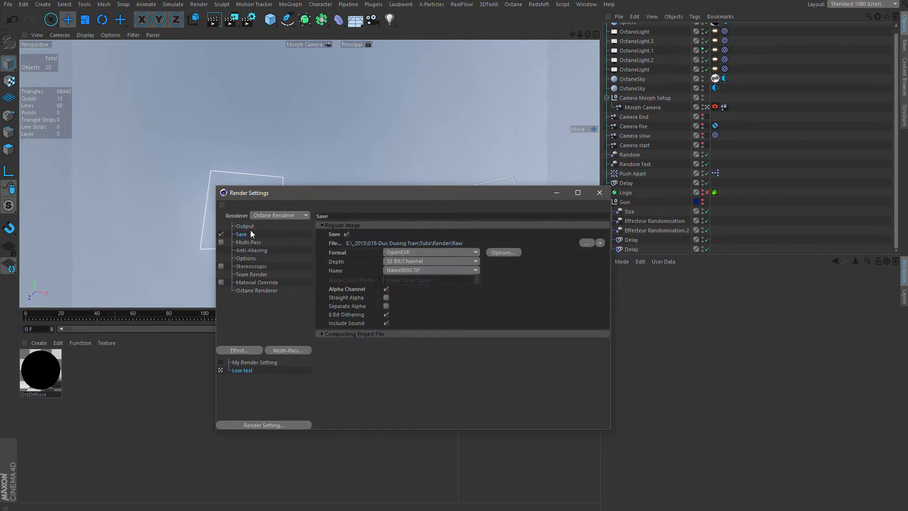
{"action": "left_click", "coordinate": [327, 333]}
{"action": "left_click", "coordinate": [391, 343]}
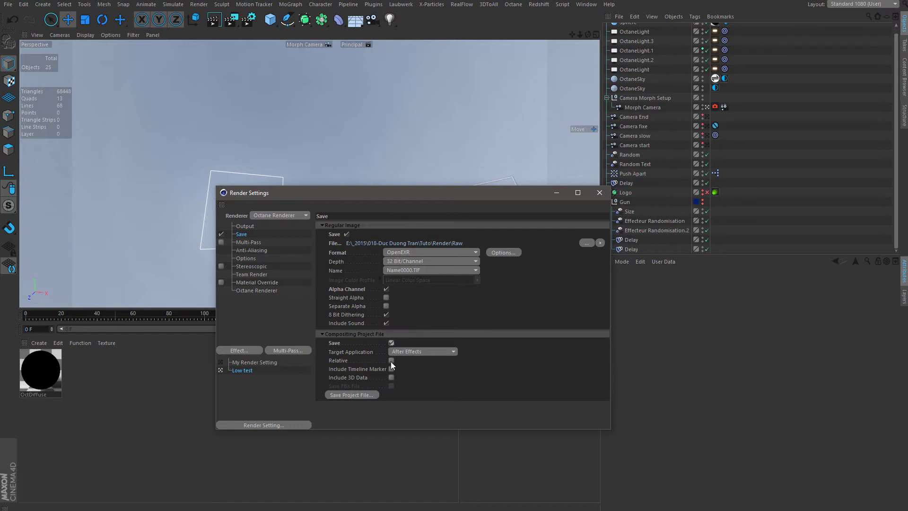
{"action": "left_click", "coordinate": [391, 360]}
{"action": "left_click", "coordinate": [391, 377]}
{"action": "left_click", "coordinate": [392, 369]}
- Save the compositing project file as Tuto 09 Fog.aec in the Tuto folder
{"action": "left_click", "coordinate": [363, 394]}
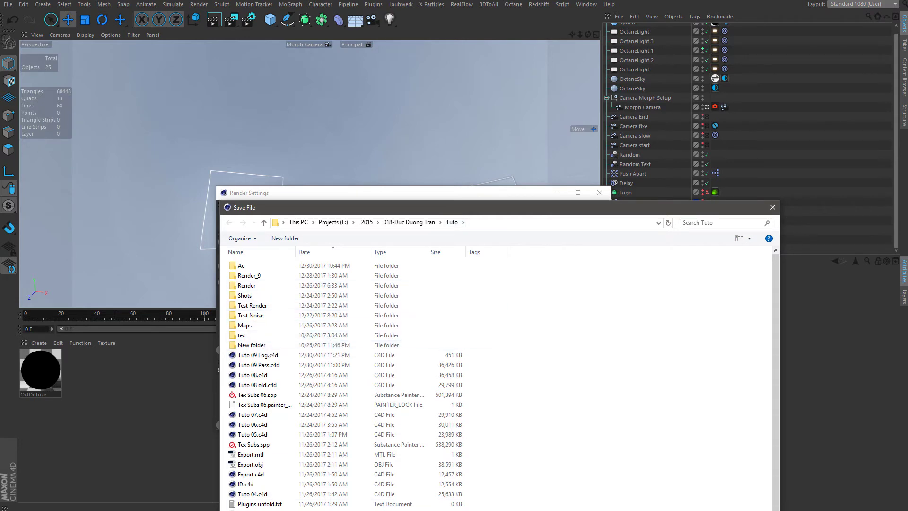
{"action": "key", "text": "Escape"}
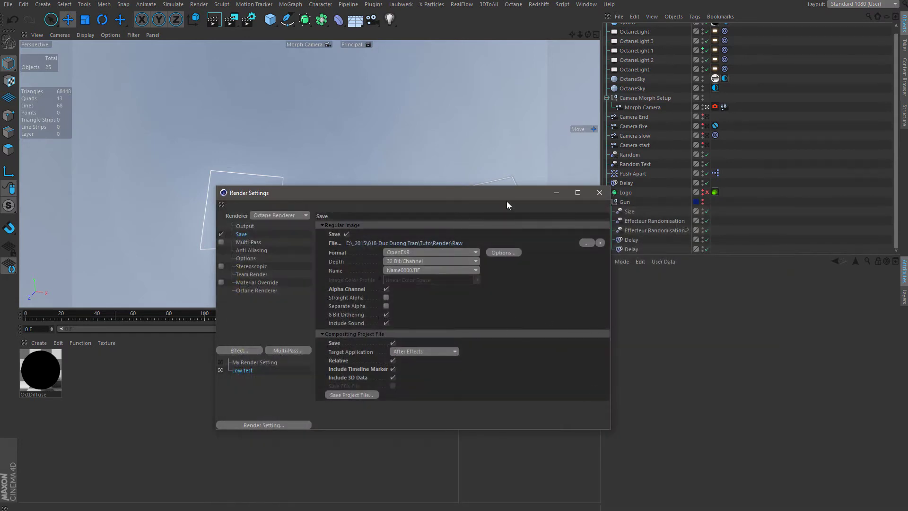
{"action": "left_click_drag", "start_coordinate": [511, 192], "coordinate": [511, 189]}
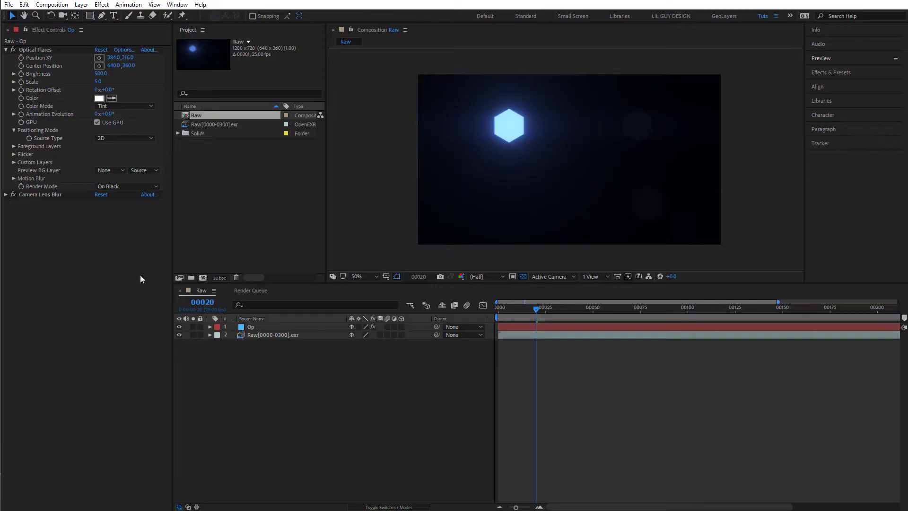
- In After Effects, import Tuto 09 Fog.aec from the Tuto folder and open the imported Raw composition
{"action": "double_click", "coordinate": [246, 209]}
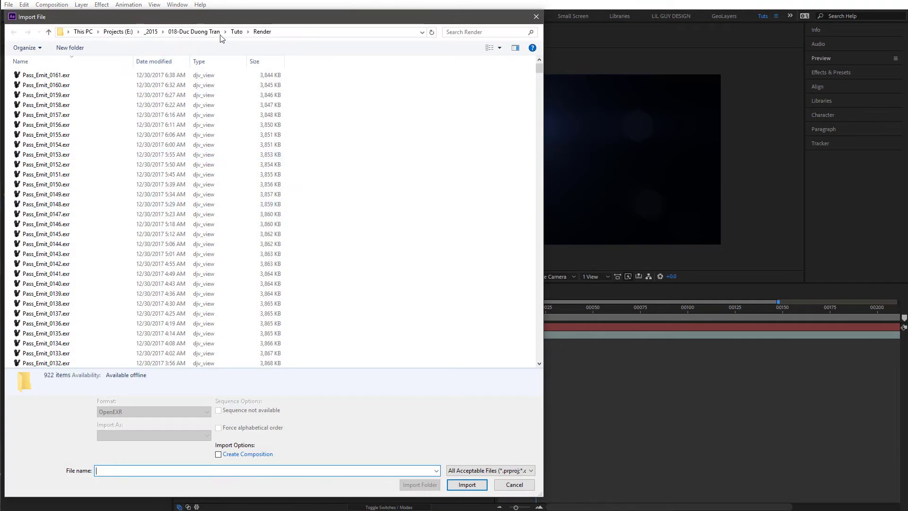
{"action": "left_click", "coordinate": [236, 33]}
{"action": "double_click", "coordinate": [57, 166]}
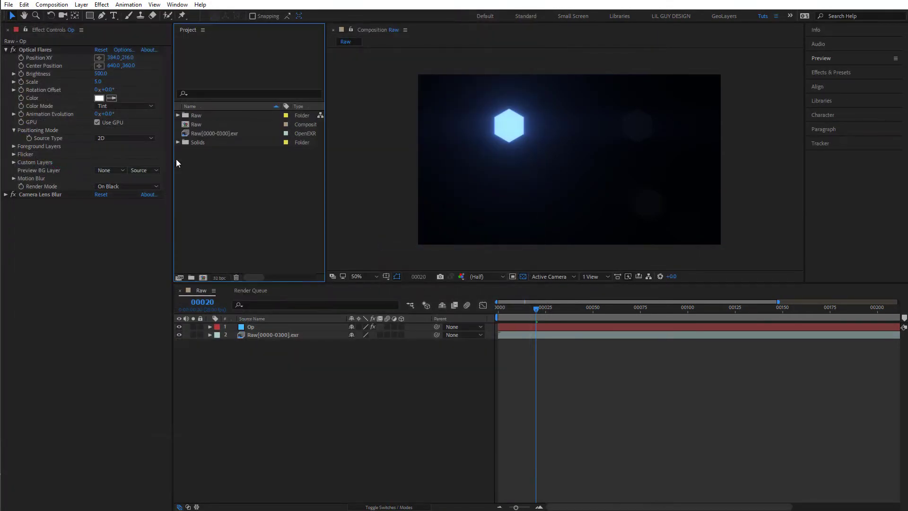
{"action": "left_click", "coordinate": [179, 115]}
{"action": "double_click", "coordinate": [205, 124]}
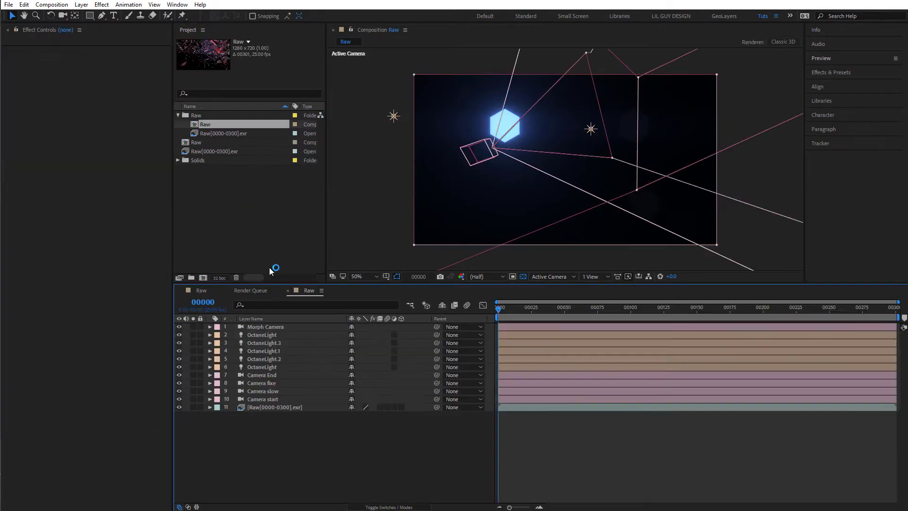
- Delete the EXR footage and the Camera End, fixe, slow and start layers from the imported Raw composition
{"action": "left_click", "coordinate": [280, 407]}
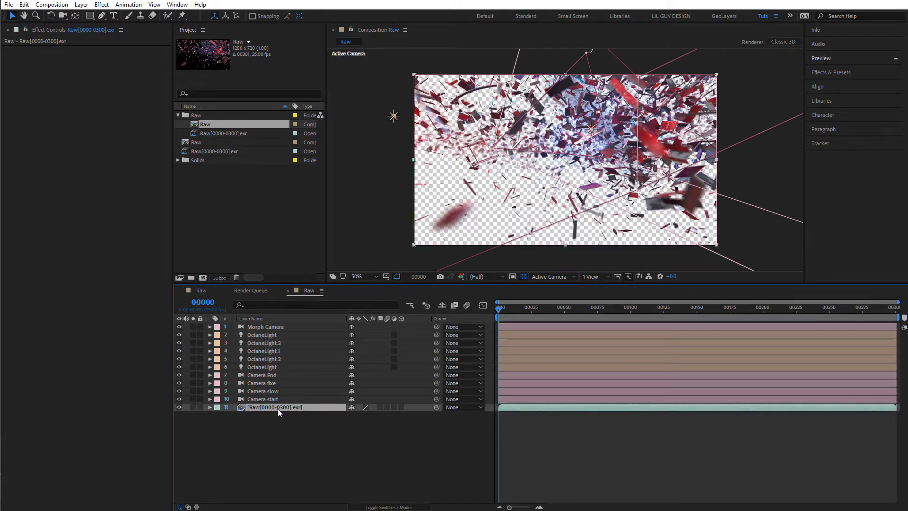
{"action": "key", "text": "Delete"}
{"action": "left_click_drag", "start_coordinate": [266, 422], "coordinate": [251, 283]}
{"action": "key", "text": "Delete"}
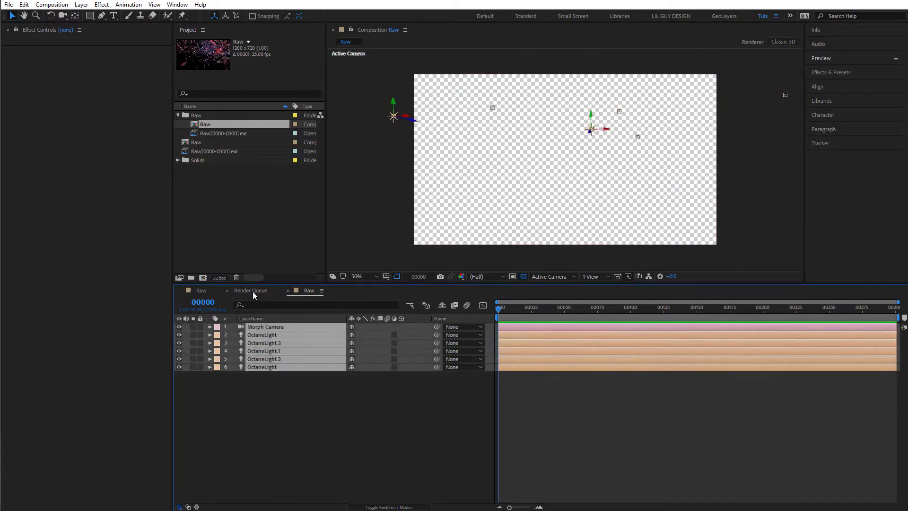
- Transfer the Morph Camera and the five OctaneLight layers into the original Raw composition above the Op layer
{"action": "key", "text": "Delete"}
{"action": "left_click", "coordinate": [208, 290]}
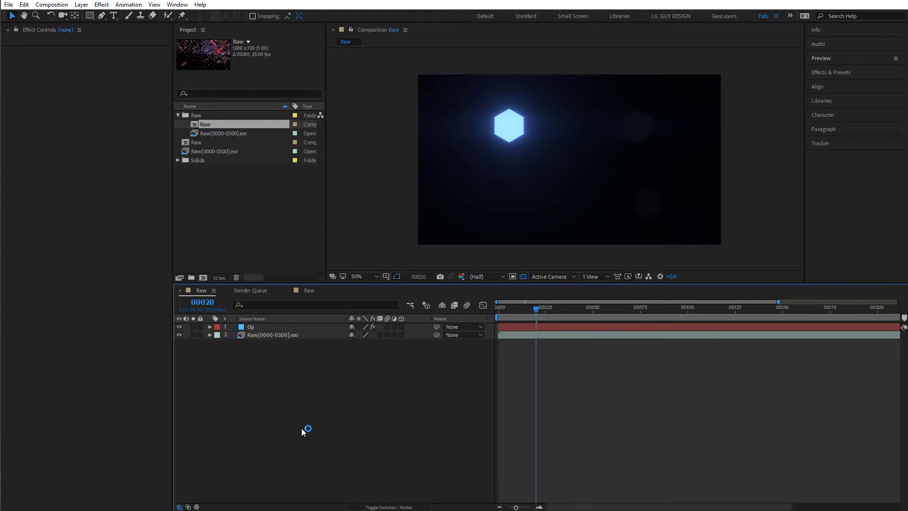
{"action": "key", "text": "ctrl+v"}
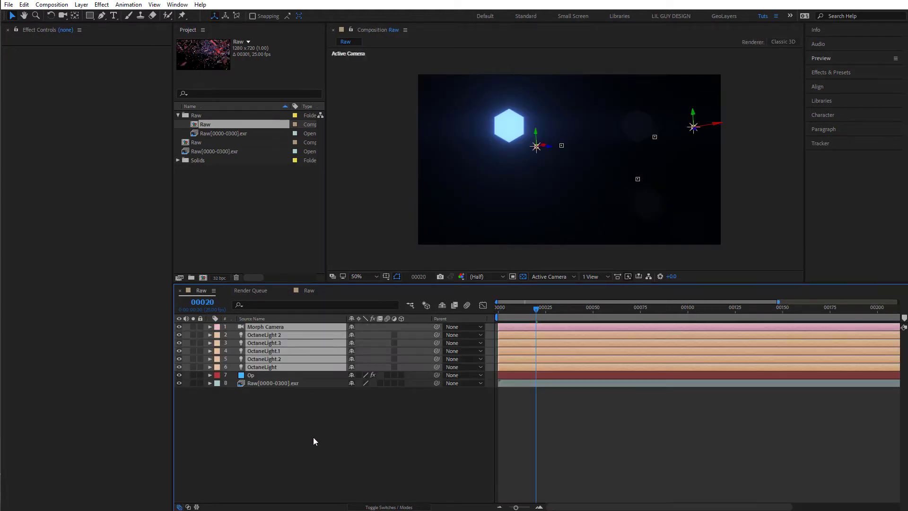
{"action": "left_click", "coordinate": [313, 437]}
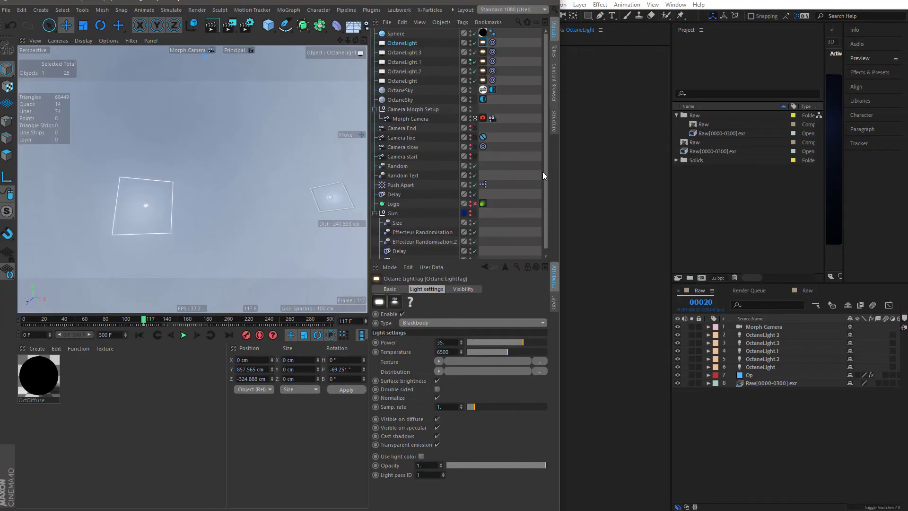
- In Cinema 4D, rename the first OctaneLight, directly below Sphere, as Top
{"action": "left_click", "coordinate": [409, 45]}
{"action": "double_click", "coordinate": [409, 44]}
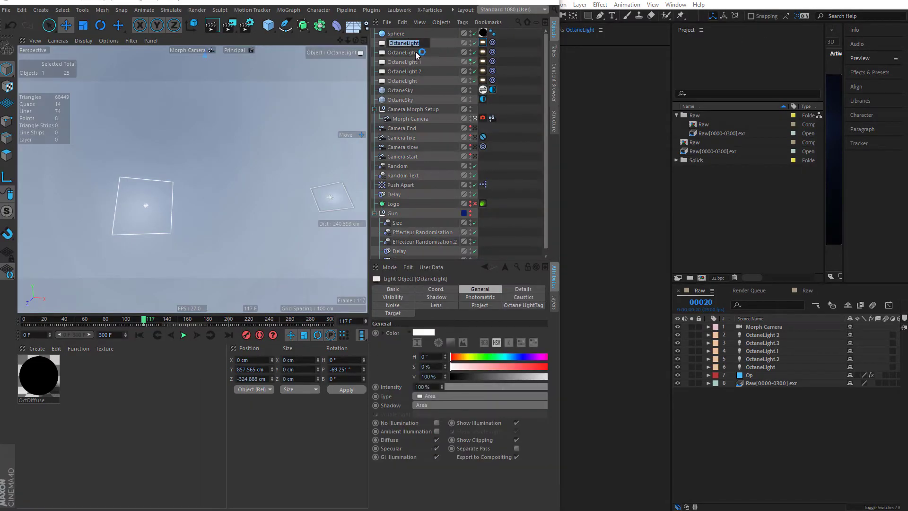
{"action": "type", "text": "1"}
{"action": "type", "text": "op"}
{"action": "key", "text": "Return"}
- Show all four viewports, switch the Top viewport to a perspective camera, and hide the Sphere in the editor
{"action": "left_click", "coordinate": [363, 41]}
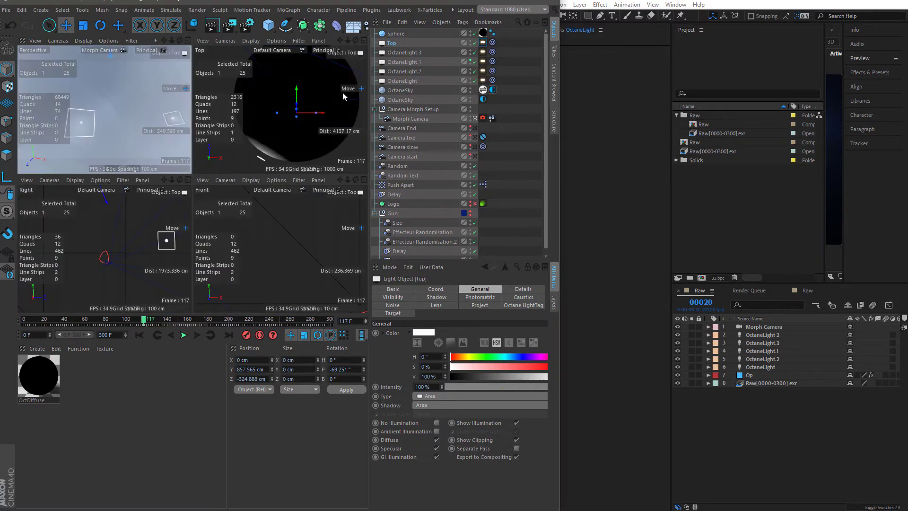
{"action": "mouse_move", "coordinate": [296, 135]}
{"action": "left_mouse_down", "text": "alt"}
{"action": "mouse_move", "coordinate": [307, 129]}
{"action": "mouse_move", "coordinate": [288, 141]}
{"action": "left_mouse_up", "text": "alt"}
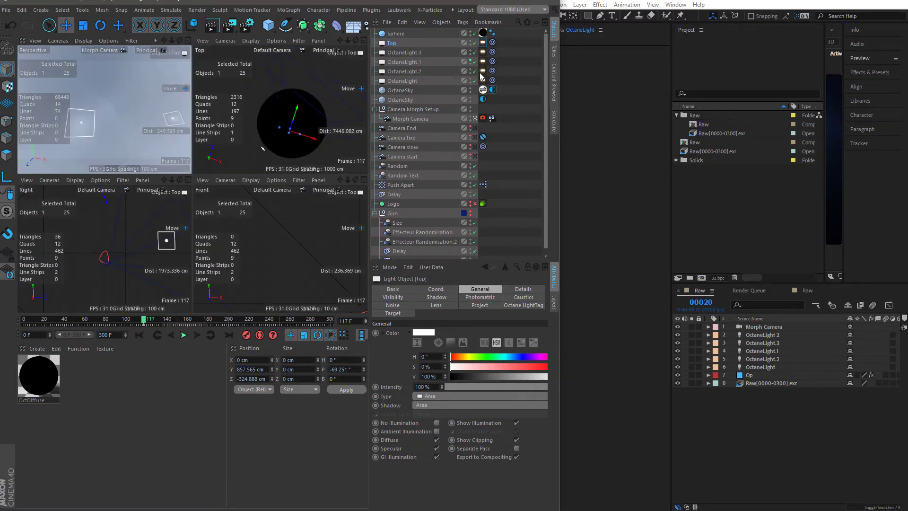
{"action": "left_click", "coordinate": [213, 40]}
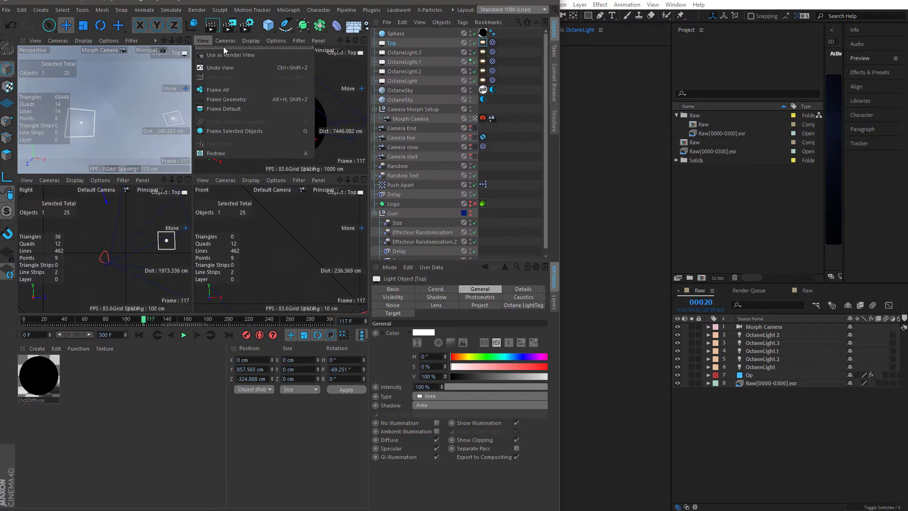
{"action": "left_click", "coordinate": [257, 93]}
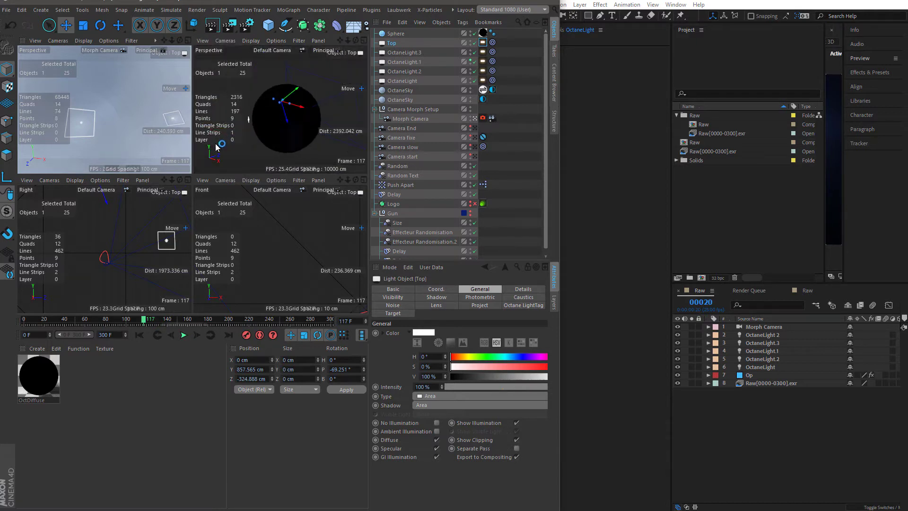
{"action": "mouse_move", "coordinate": [274, 105]}
{"action": "left_mouse_down", "text": "alt"}
{"action": "mouse_move", "coordinate": [308, 110]}
{"action": "mouse_move", "coordinate": [289, 110]}
{"action": "left_mouse_up", "text": "alt"}
{"action": "left_click", "coordinate": [472, 33]}
- Locate OctaneLight.3 in the perspective viewport and rename it as Back
{"action": "left_click", "coordinate": [400, 53]}
{"action": "left_click_drag", "start_coordinate": [292, 151], "coordinate": [302, 125], "text": "alt"}
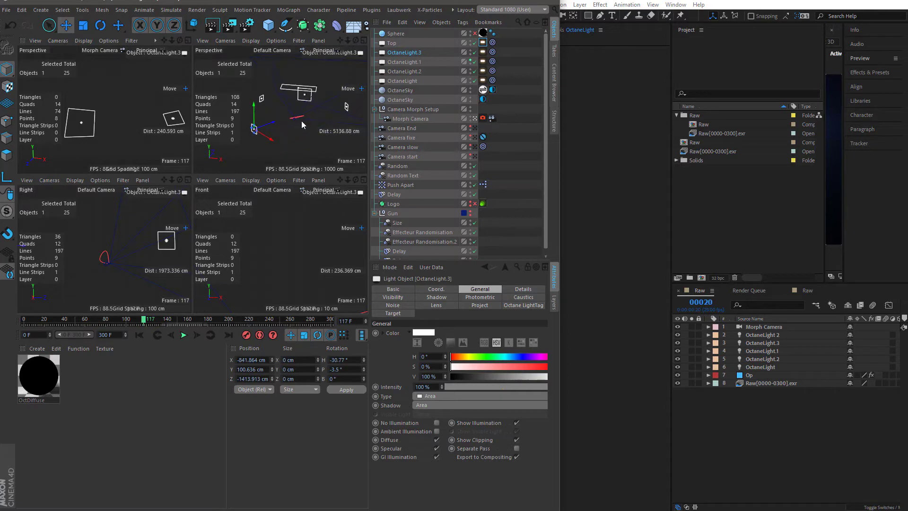
{"action": "double_click", "coordinate": [406, 53]}
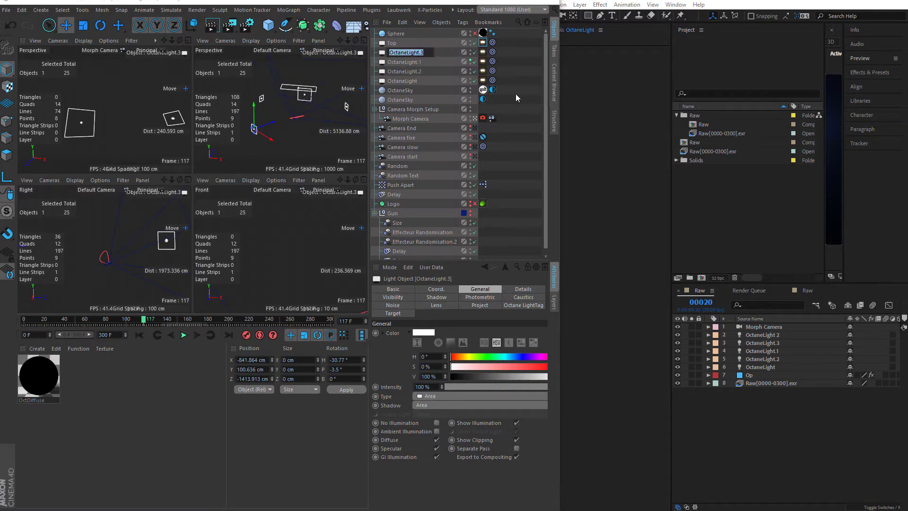
{"action": "type", "text": "Back"}
{"action": "key", "text": "Return"}
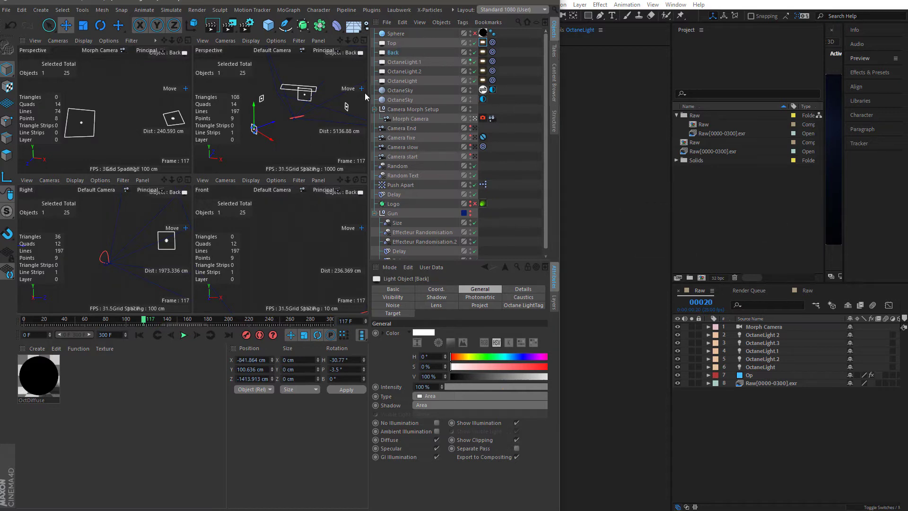
- Inspect the light layout from another angle and rename the remaining unnumbered OctaneLight as BG
{"action": "left_click", "coordinate": [347, 106]}
{"action": "left_click_drag", "start_coordinate": [322, 130], "coordinate": [287, 152], "text": "alt"}
{"action": "left_click_drag", "start_coordinate": [335, 85], "coordinate": [312, 97], "text": "alt"}
{"action": "left_click", "coordinate": [399, 80]}
{"action": "double_click", "coordinate": [397, 81]}
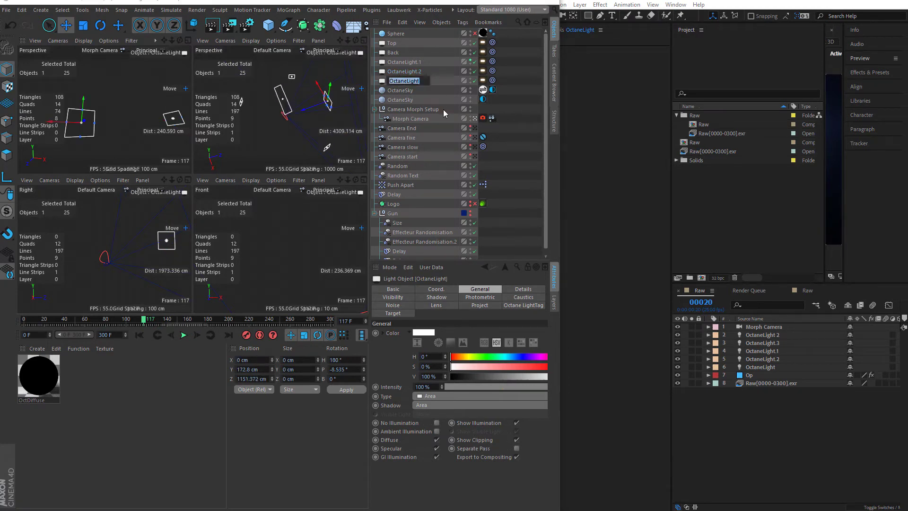
{"action": "type", "text": "BG"}
{"action": "key", "text": "Return"}
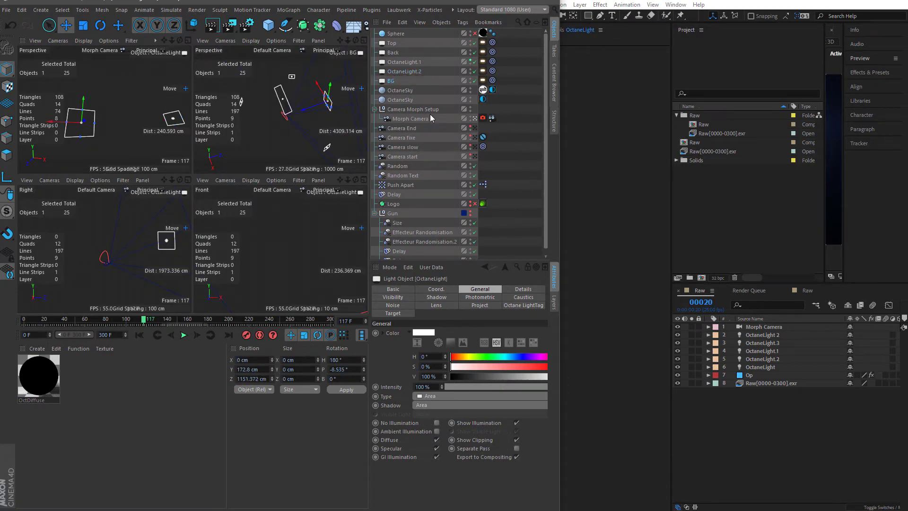
- Pick OctaneLight.2 in the viewport, check which side it is on, and rename it as Right
{"action": "left_click", "coordinate": [327, 148]}
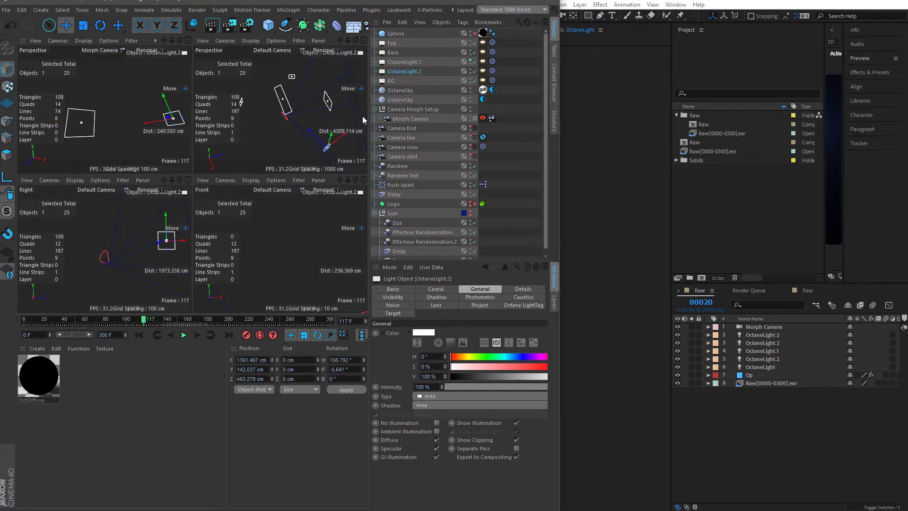
{"action": "left_click_drag", "start_coordinate": [285, 120], "coordinate": [365, 92], "text": "alt"}
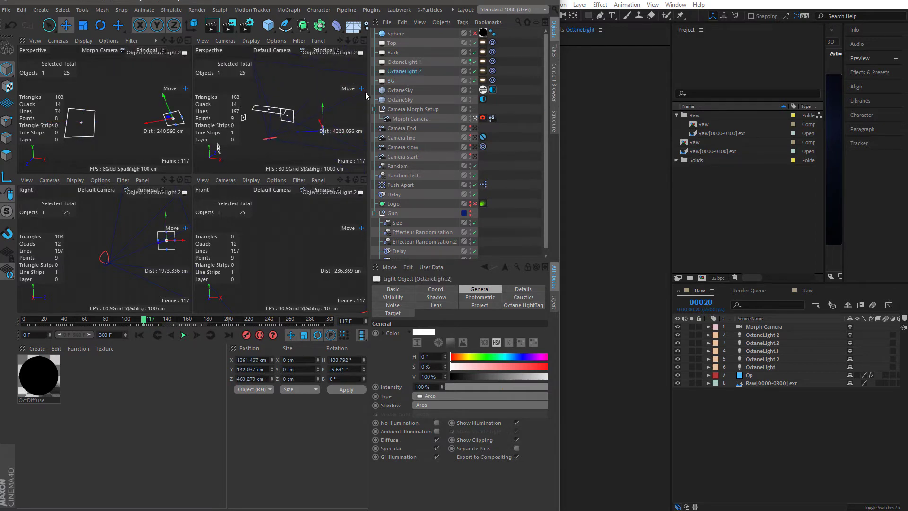
{"action": "double_click", "coordinate": [405, 71]}
{"action": "type", "text": "Rightr"}
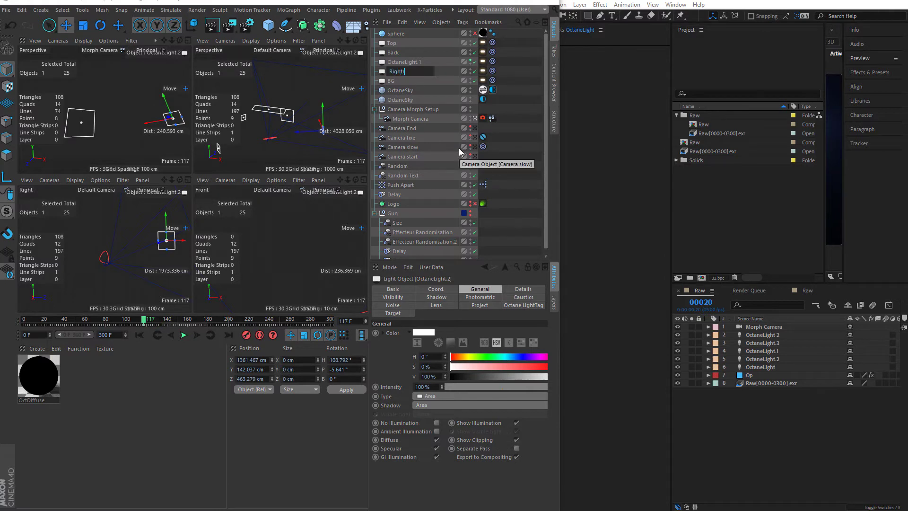
{"action": "key", "text": "Return"}
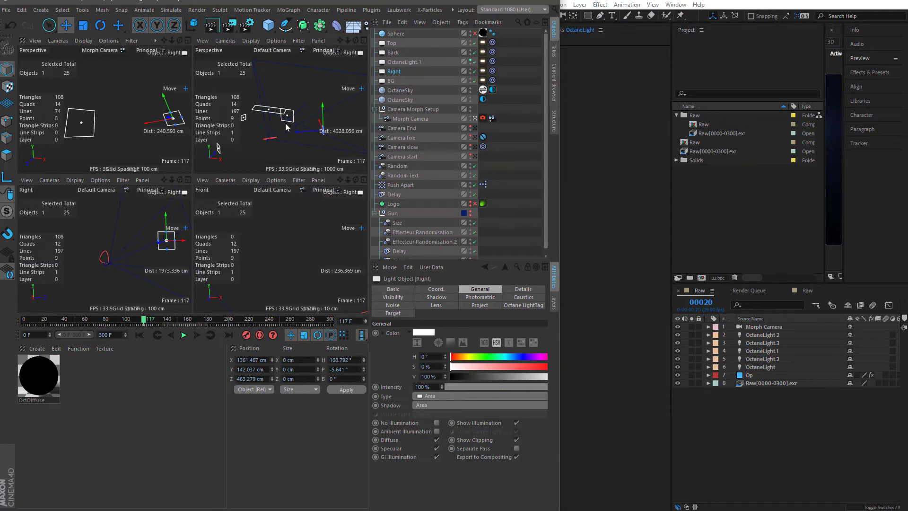
- Rename OctaneLight.1 as Left and deselect it
{"action": "double_click", "coordinate": [405, 62]}
{"action": "type", "text": "Left"}
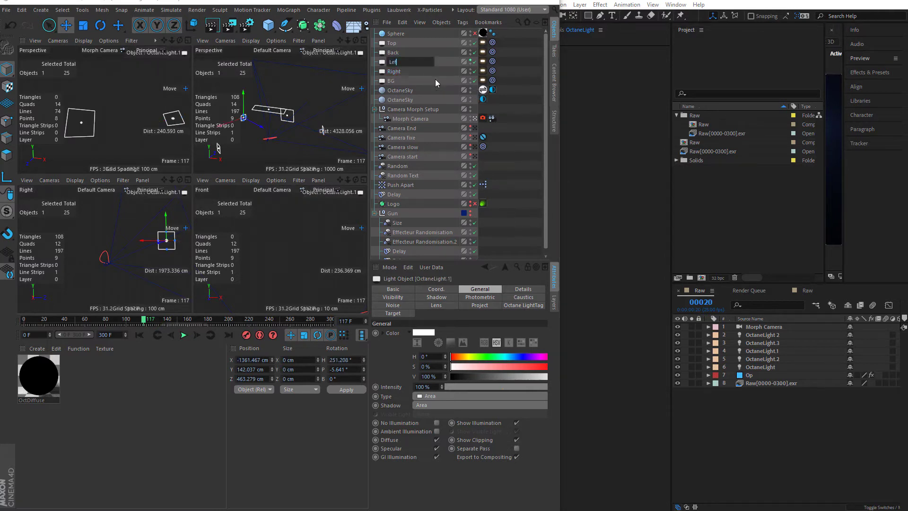
{"action": "key", "text": "Return"}
{"action": "left_click", "coordinate": [435, 78]}
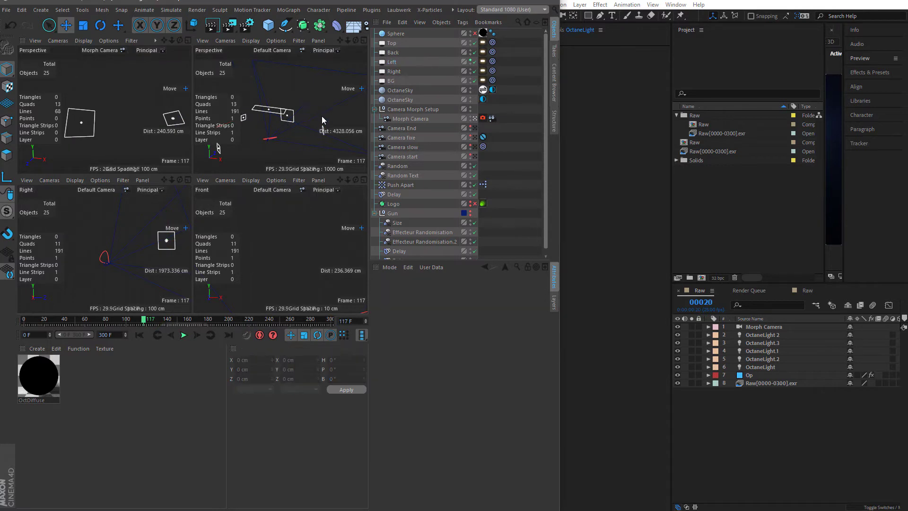
- Check the positions of the Left, Right, BG and Top lights by selecting each one, then clear the selection
{"action": "left_click", "coordinate": [391, 60]}
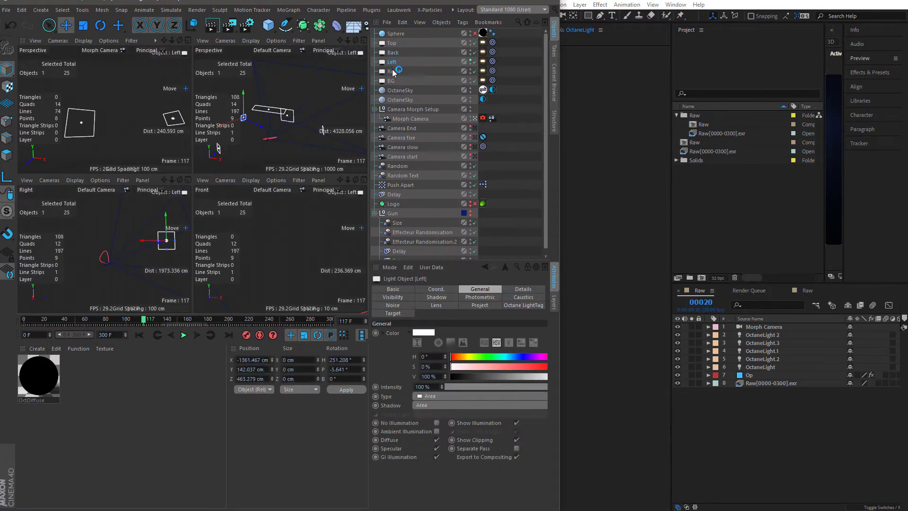
{"action": "left_click", "coordinate": [393, 71]}
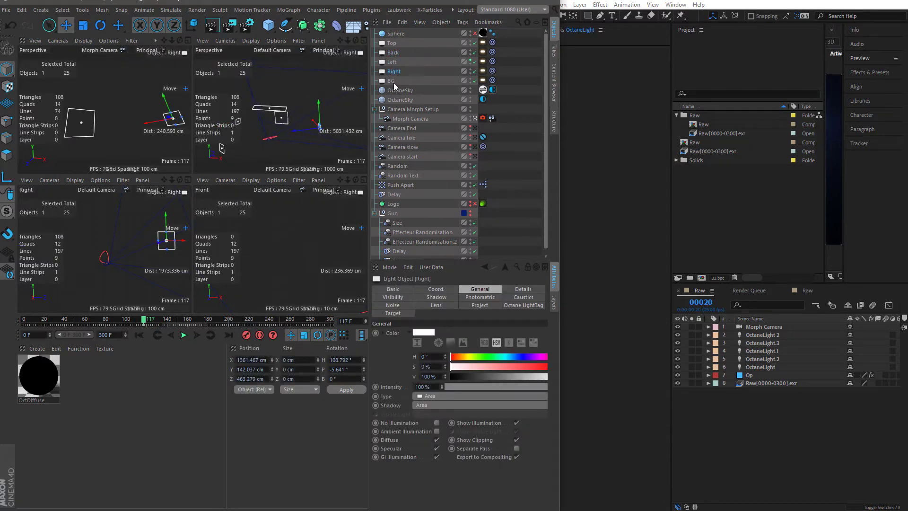
{"action": "left_click", "coordinate": [391, 82]}
{"action": "left_click", "coordinate": [392, 43]}
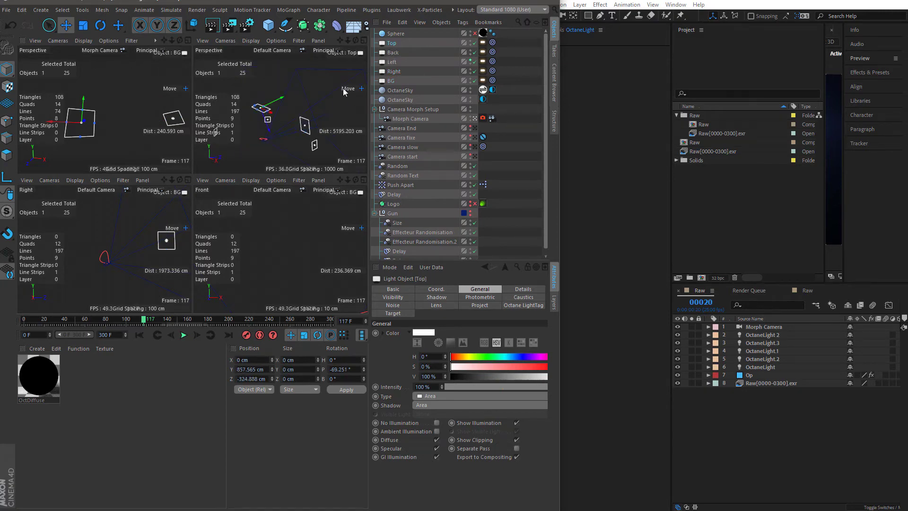
{"action": "left_click_drag", "start_coordinate": [344, 89], "coordinate": [388, 97], "text": "alt"}
{"action": "left_click", "coordinate": [427, 76]}
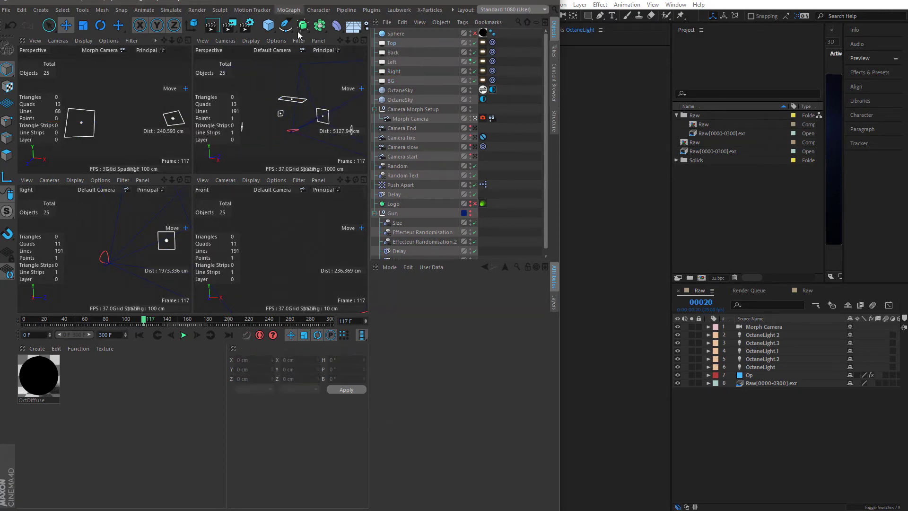
- Save the compositing project file again from the render settings, replacing the existing Tuto 09 Fog.aec
{"action": "left_click", "coordinate": [248, 25]}
{"action": "left_click", "coordinate": [339, 390]}
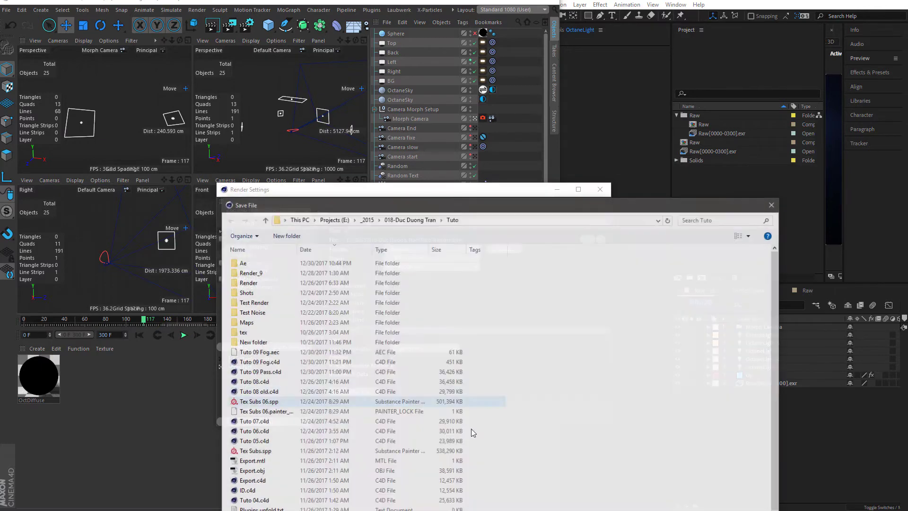
{"action": "key", "text": "Return"}
{"action": "left_click", "coordinate": [907, 483]}
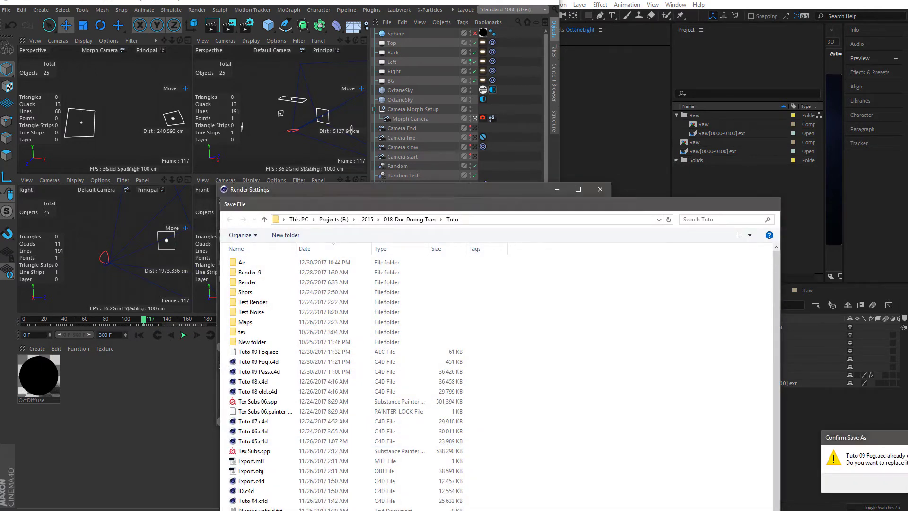
- In After Effects, delete the previously imported Raw folder from the project and import the re-saved Tuto 09 Fog.aec
{"action": "left_click", "coordinate": [701, 114]}
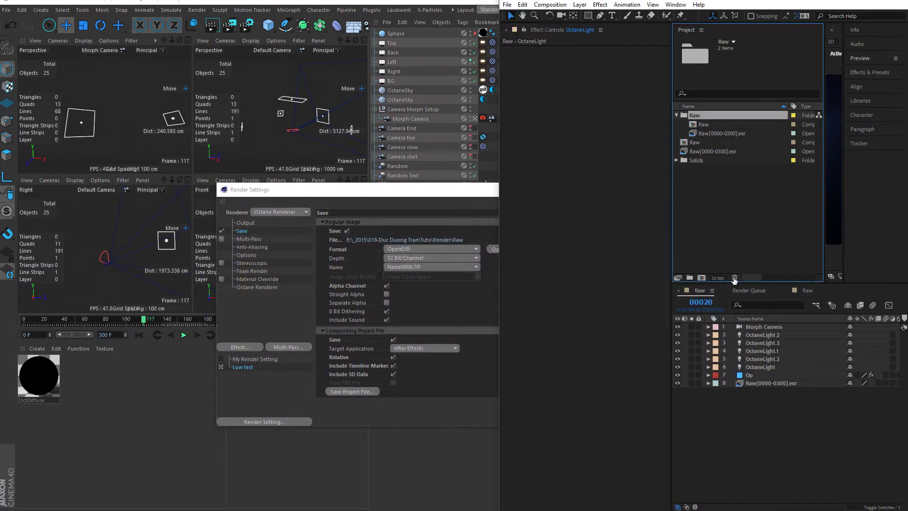
{"action": "key", "text": "Delete"}
{"action": "left_click", "coordinate": [751, 267]}
{"action": "double_click", "coordinate": [747, 177]}
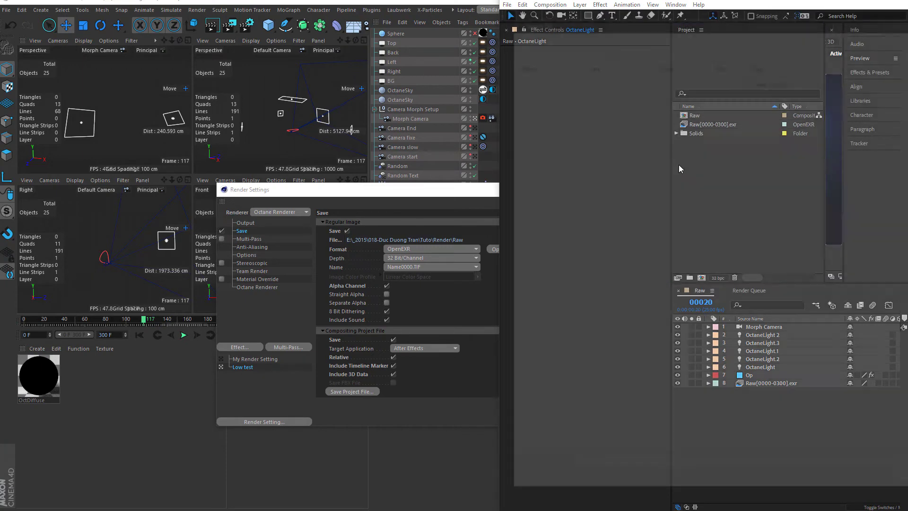
{"action": "double_click", "coordinate": [621, 182]}
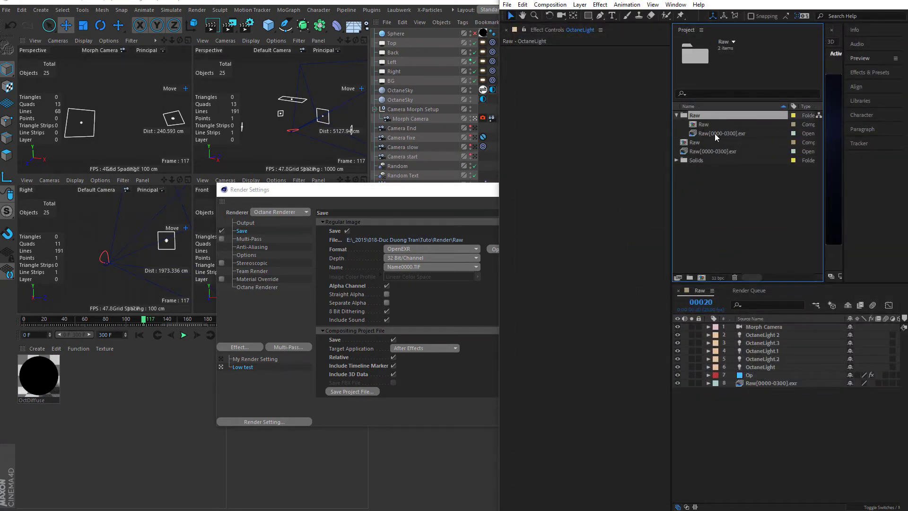
- Open the Raw comp inside the newly imported folder and copy its Morph Camera, Top, Back, Left, Right and BG layers
{"action": "double_click", "coordinate": [711, 125]}
{"action": "left_click", "coordinate": [766, 327]}
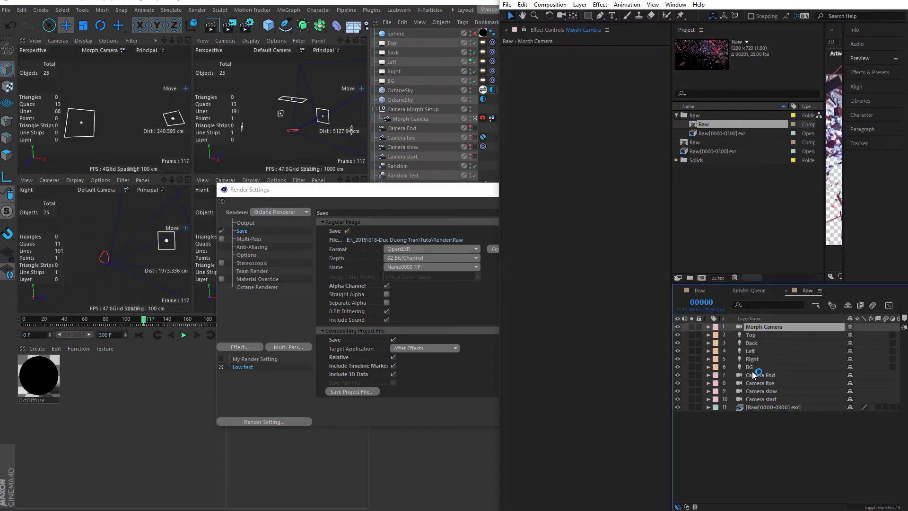
{"action": "left_click", "coordinate": [751, 368], "text": "shift"}
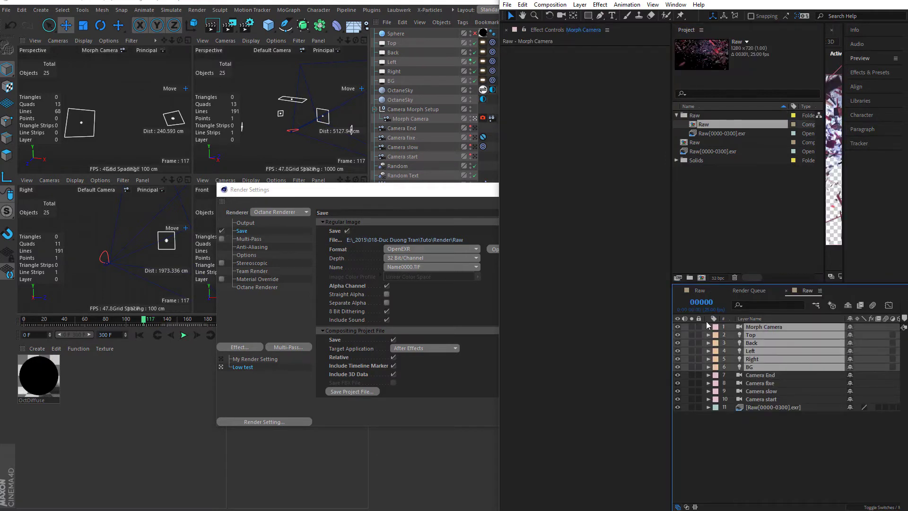
- In the original Raw comp, replace the old Morph Camera and OctaneLight layers with the copied camera and named lights
{"action": "left_click", "coordinate": [707, 290]}
{"action": "left_click", "coordinate": [768, 368]}
{"action": "left_click", "coordinate": [751, 327], "text": "shift"}
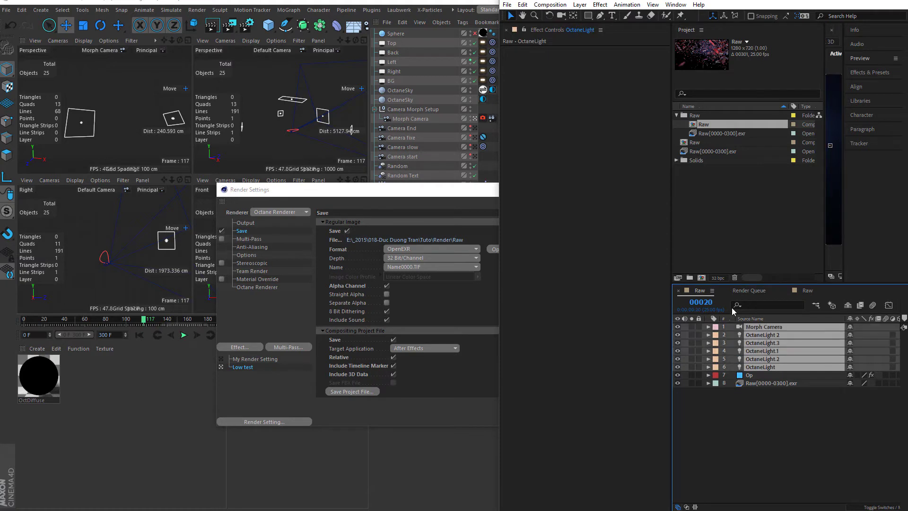
{"action": "key", "text": "Delete"}
{"action": "key", "text": "ctrl+v"}
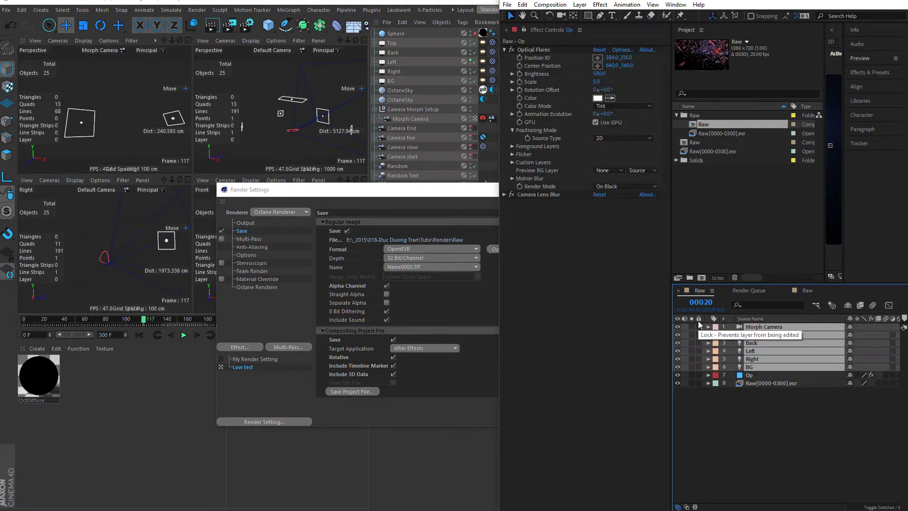
{"action": "left_click", "coordinate": [758, 476]}
- Filter the timeline by color and remove the Color keyframes from the Top, Back, Left, Right and BG lights
{"action": "left_click", "coordinate": [752, 335]}
{"action": "left_click", "coordinate": [755, 375], "text": "shift"}
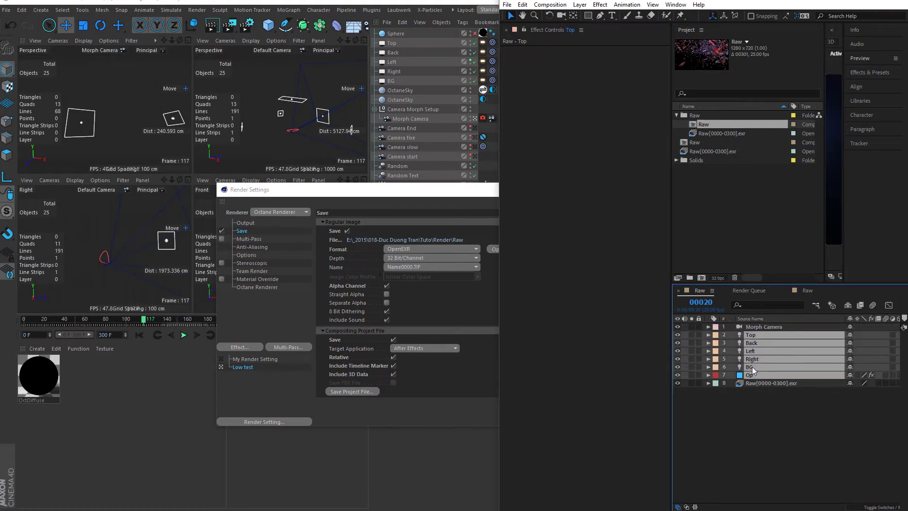
{"action": "left_click", "coordinate": [756, 375], "text": "ctrl"}
{"action": "left_click", "coordinate": [761, 305]}
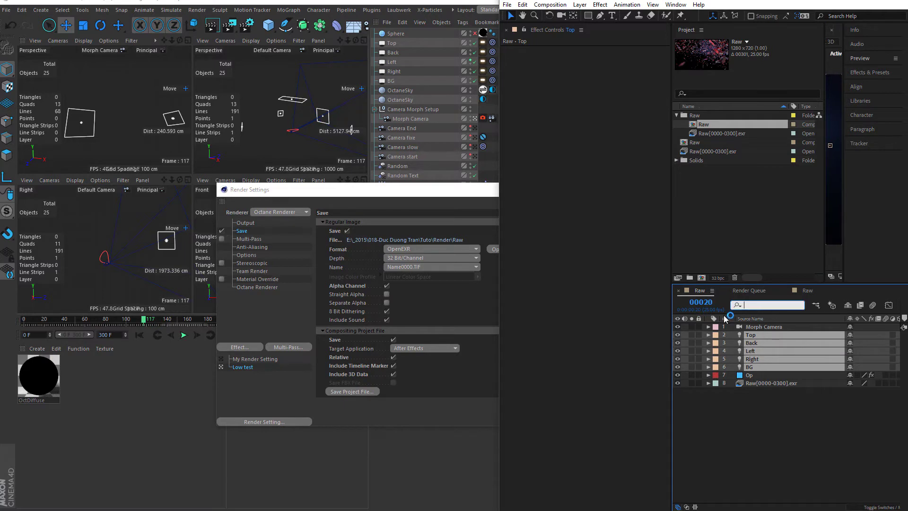
{"action": "type", "text": "color"}
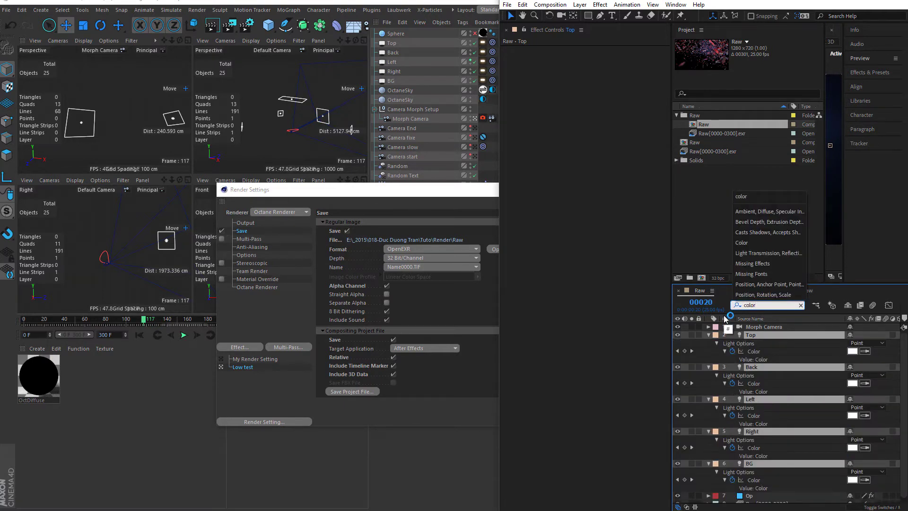
{"action": "left_click", "coordinate": [732, 351]}
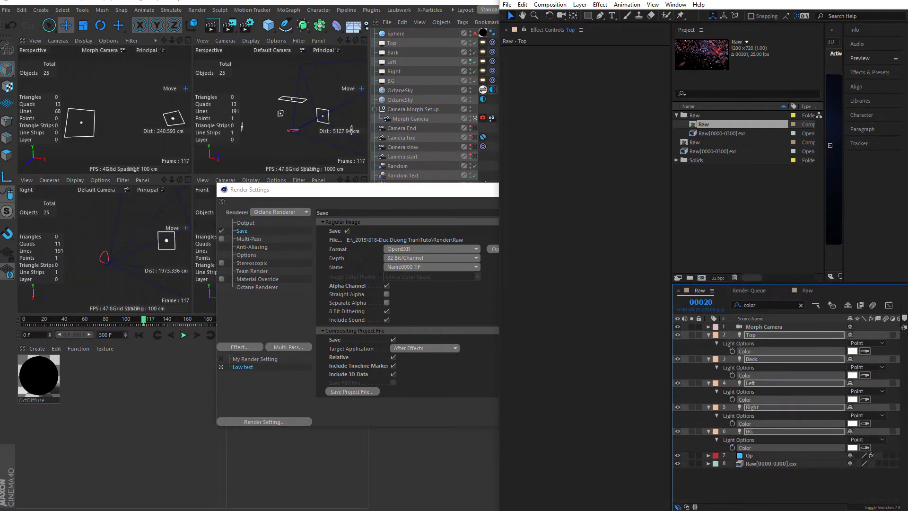
- Switch to Cinema 4D, close the render settings and inspect the light settings in the Top light's Octane LightTag
{"action": "left_click", "coordinate": [759, 336]}
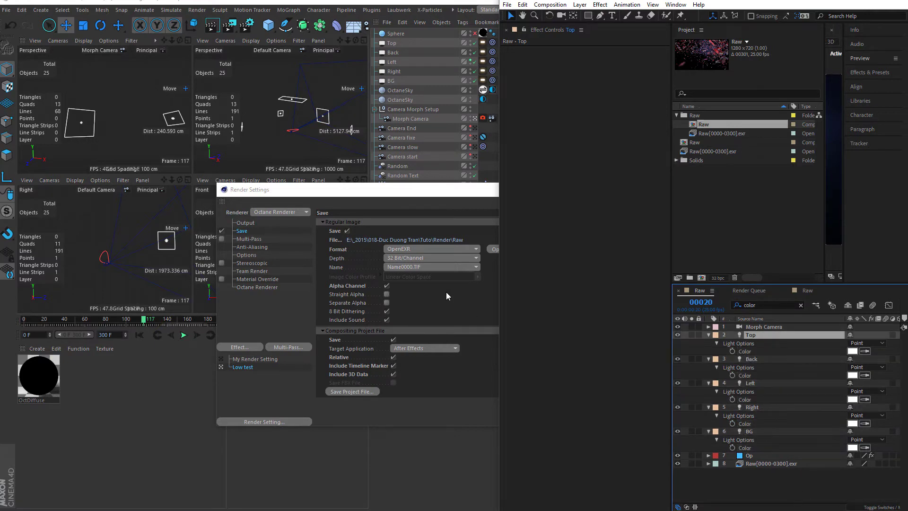
{"action": "left_click", "coordinate": [458, 211]}
{"action": "left_click", "coordinate": [572, 188]}
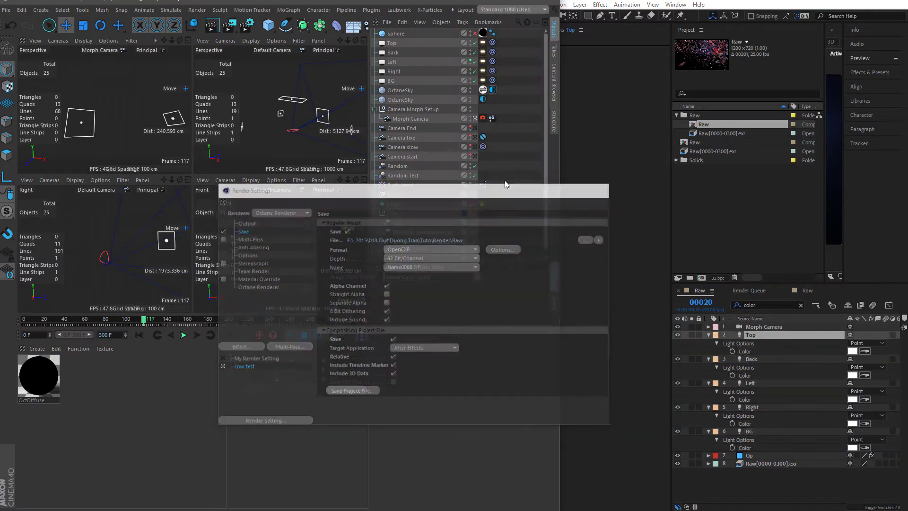
{"action": "left_click", "coordinate": [395, 43]}
{"action": "left_click", "coordinate": [482, 43]}
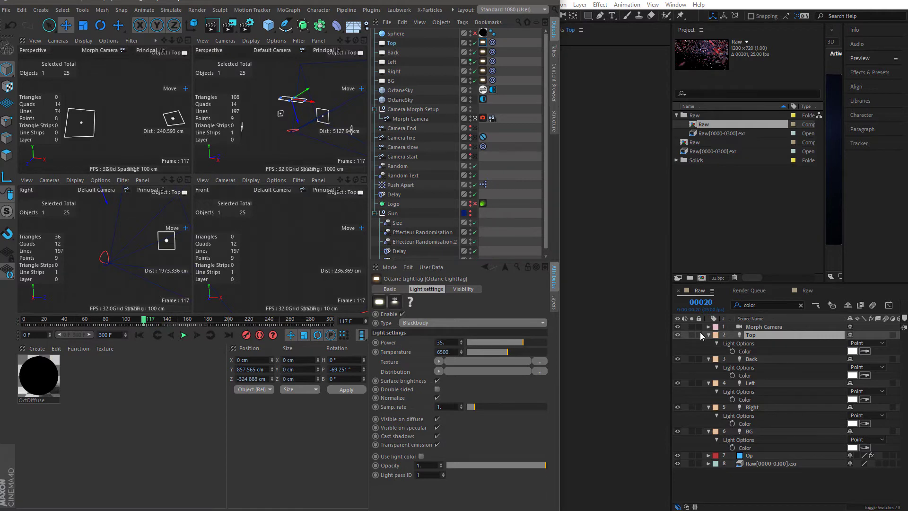
{"action": "left_click", "coordinate": [755, 431], "text": "shift"}
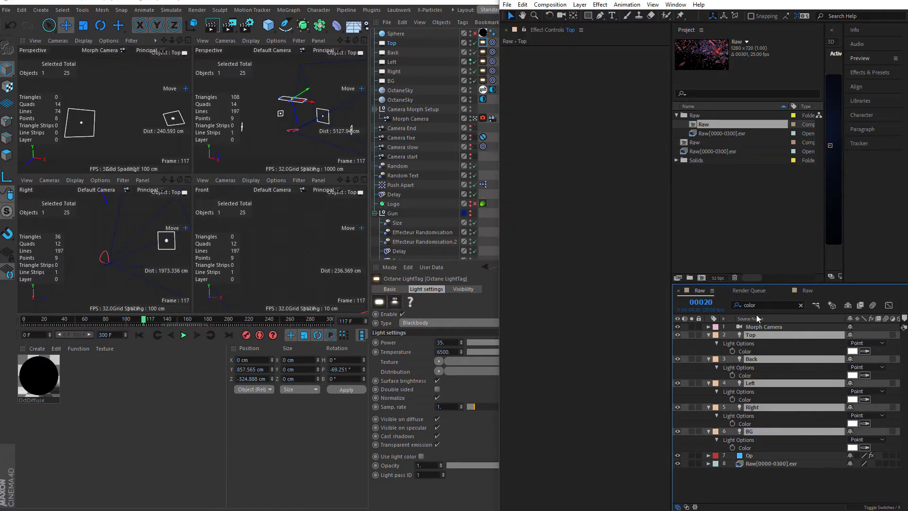
{"action": "left_click", "coordinate": [758, 304]}
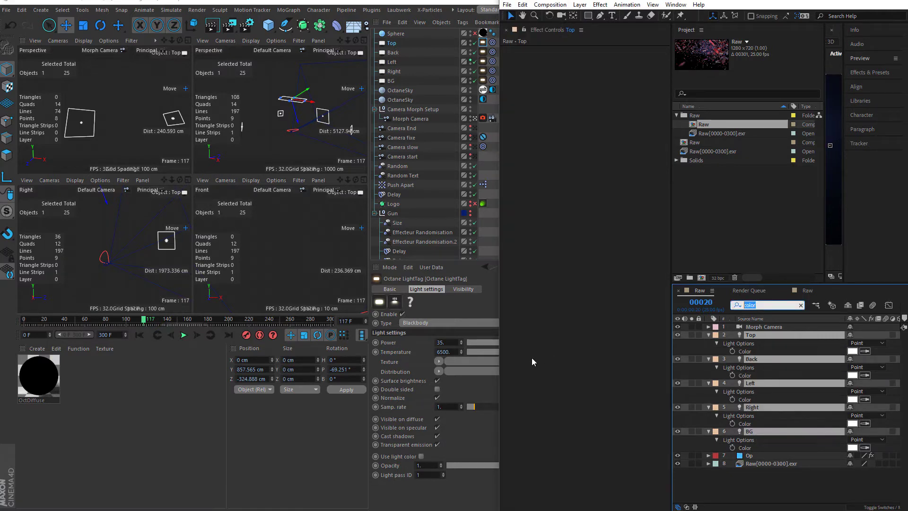
{"action": "type", "text": "IN"}
{"action": "key", "text": "ctrl+z"}
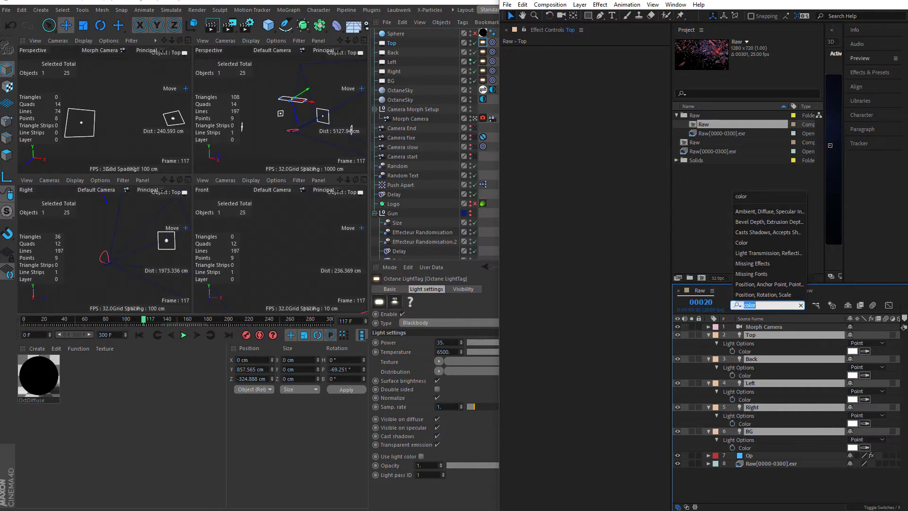
- Sample the Back and Left lights' colors in After Effects from their light blue and red RgbSpectrum textures in Cinema 4D
{"action": "left_click", "coordinate": [484, 55]}
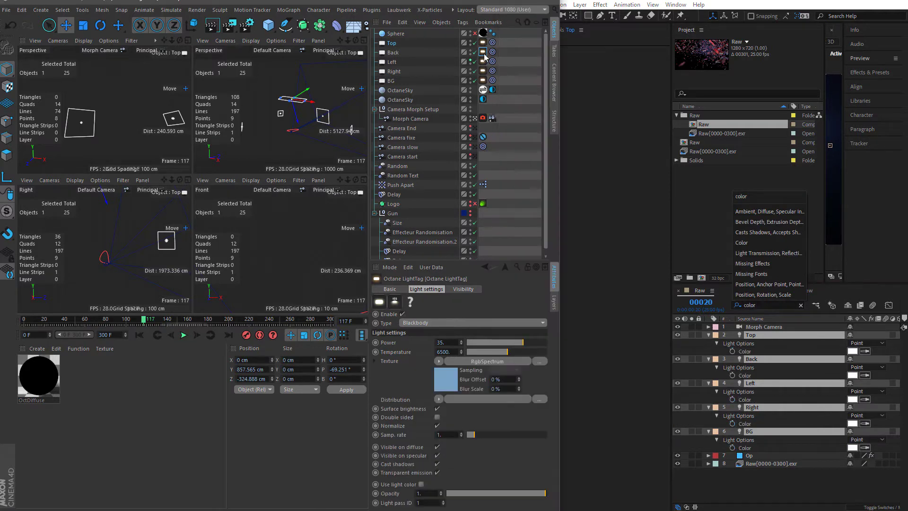
{"action": "left_click", "coordinate": [829, 375]}
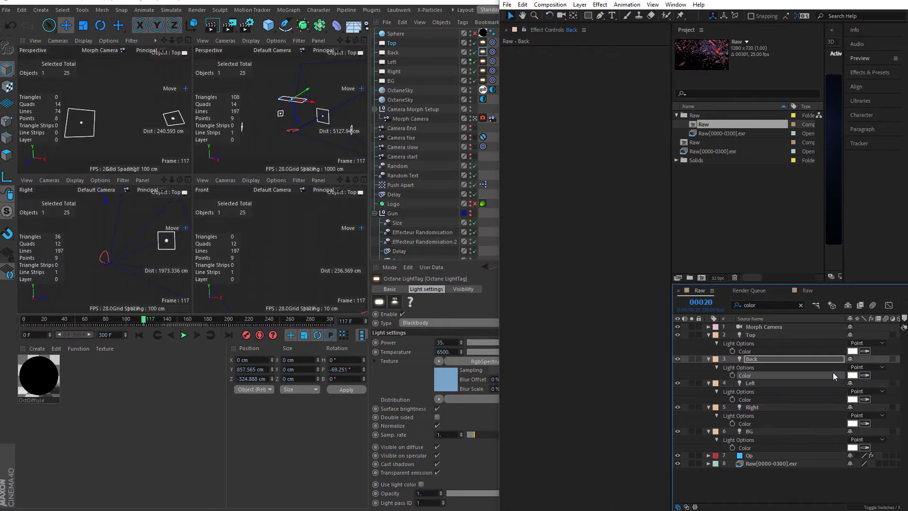
{"action": "left_click", "coordinate": [864, 375]}
{"action": "left_click", "coordinate": [452, 375]}
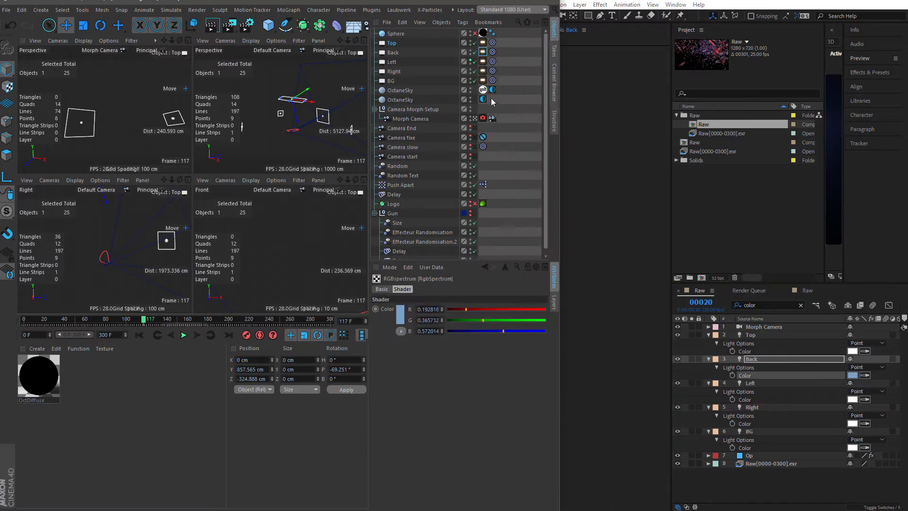
{"action": "left_click", "coordinate": [483, 63]}
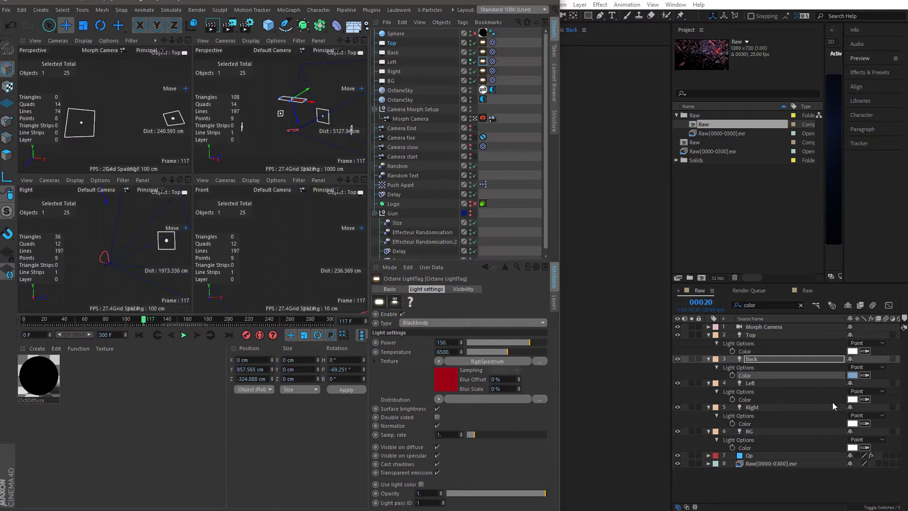
{"action": "left_click", "coordinate": [865, 399]}
{"action": "left_click", "coordinate": [451, 383]}
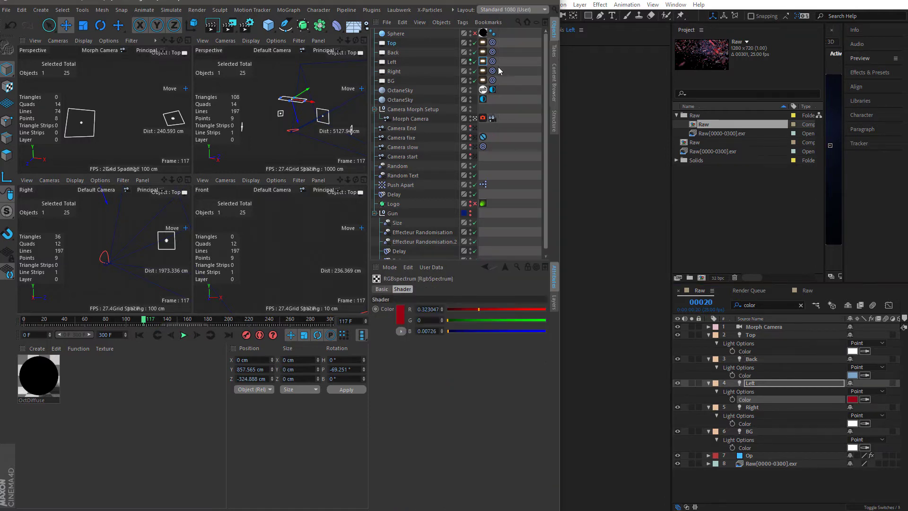
- Sample the Right and BG lights' colors in After Effects from their blue RgbSpectrum textures in Cinema 4D
{"action": "left_click", "coordinate": [482, 71]}
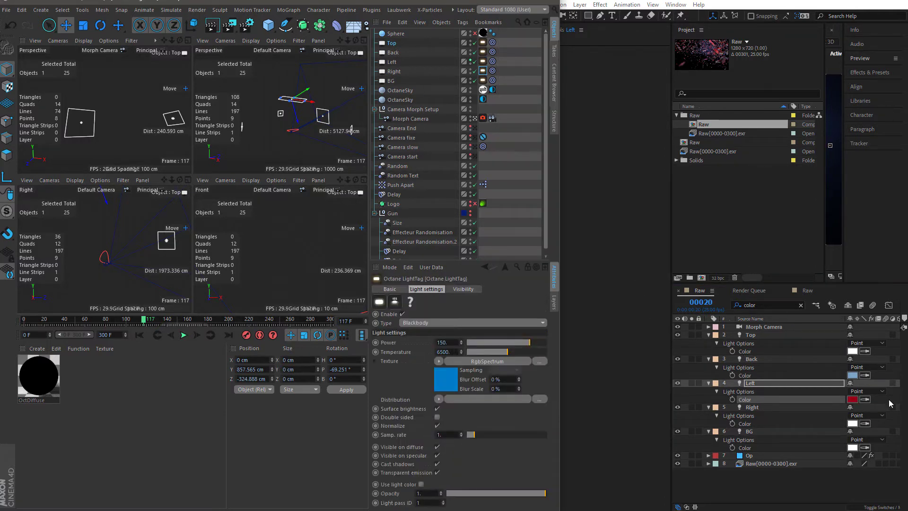
{"action": "left_click", "coordinate": [865, 423]}
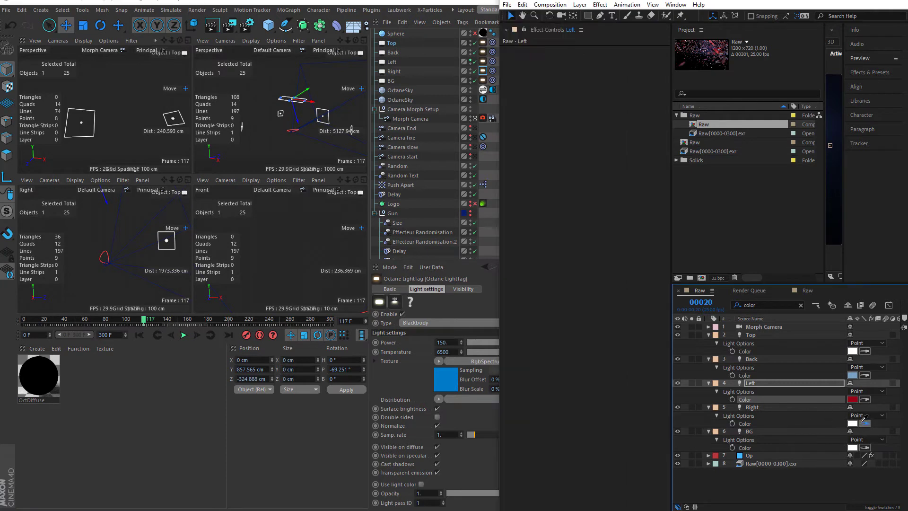
{"action": "left_click", "coordinate": [444, 379]}
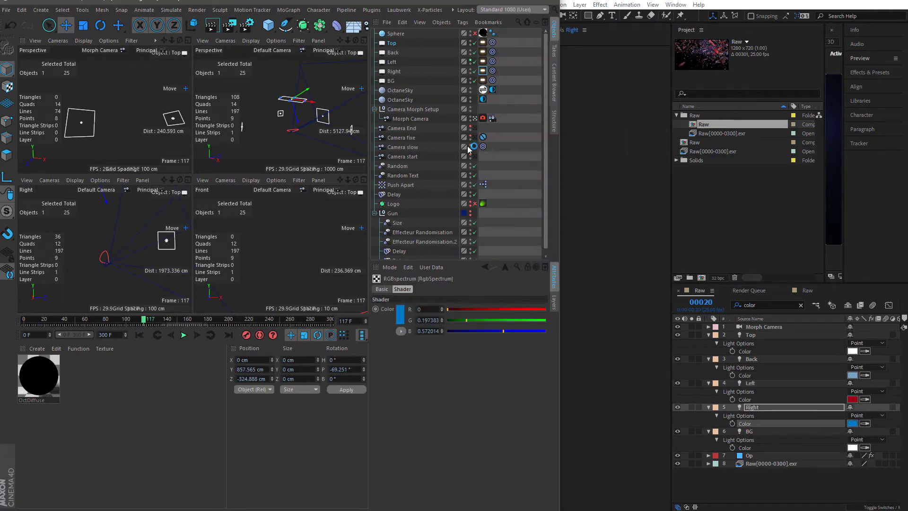
{"action": "left_click", "coordinate": [483, 80]}
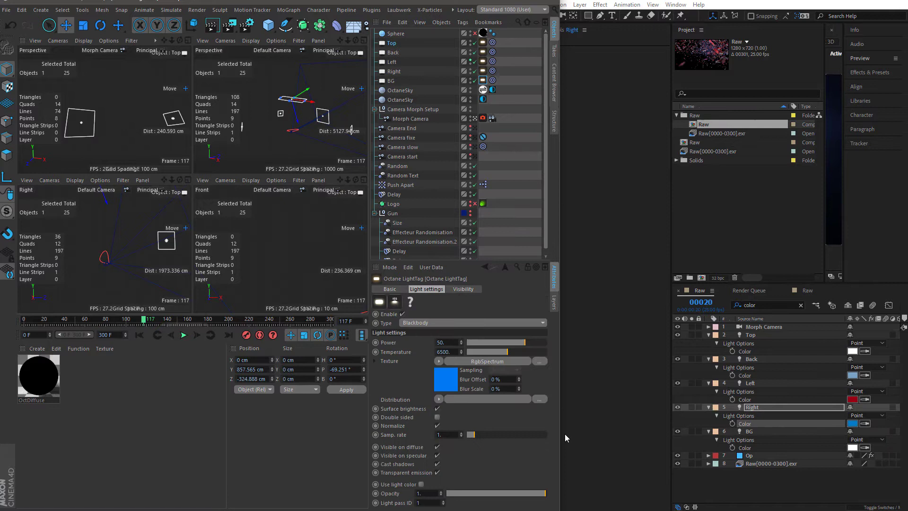
{"action": "left_click", "coordinate": [864, 447]}
{"action": "left_click", "coordinate": [446, 379]}
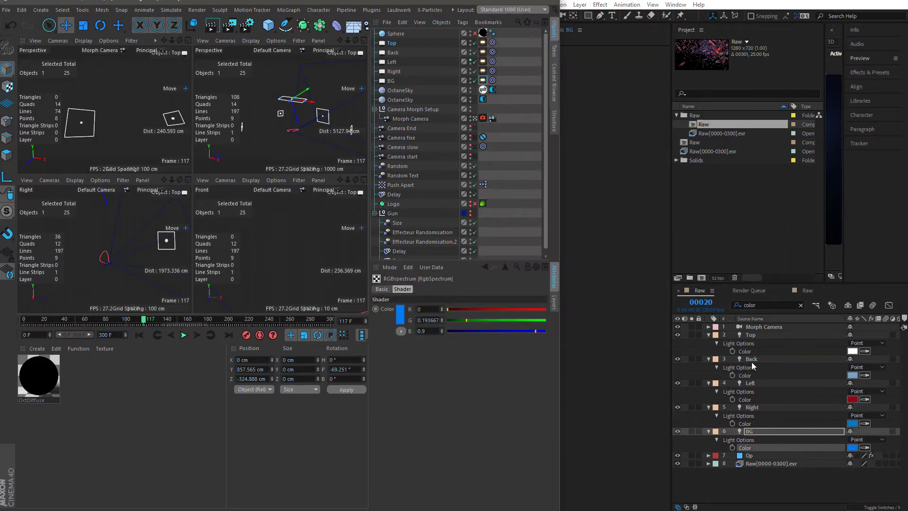
- Filter the timeline by int and remove the Intensity keyframes from all five lights
{"action": "left_click", "coordinate": [758, 335], "text": "shift"}
{"action": "left_click_drag", "start_coordinate": [759, 305], "coordinate": [583, 349]}
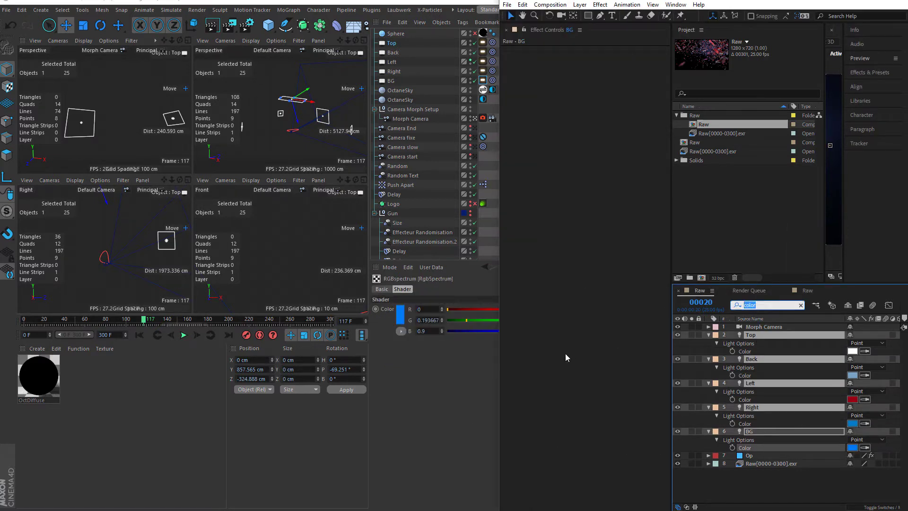
{"action": "type", "text": "int"}
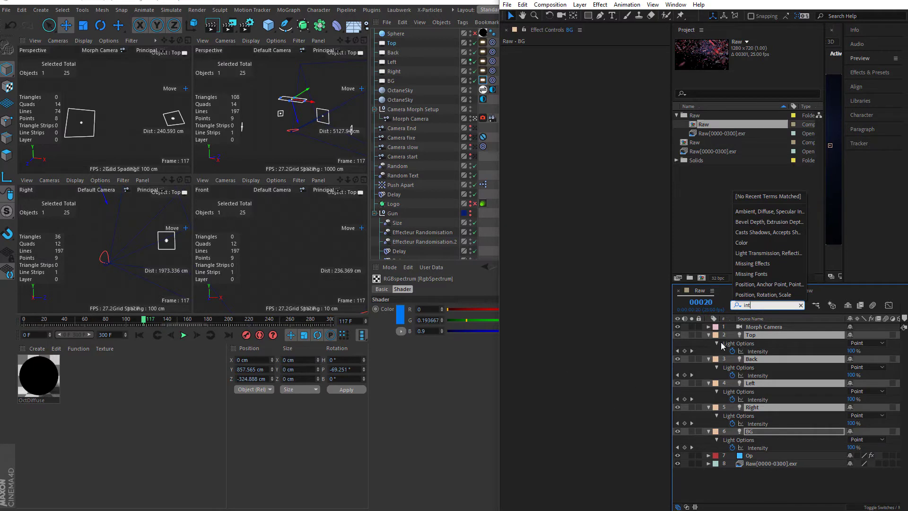
{"action": "left_click", "coordinate": [731, 351]}
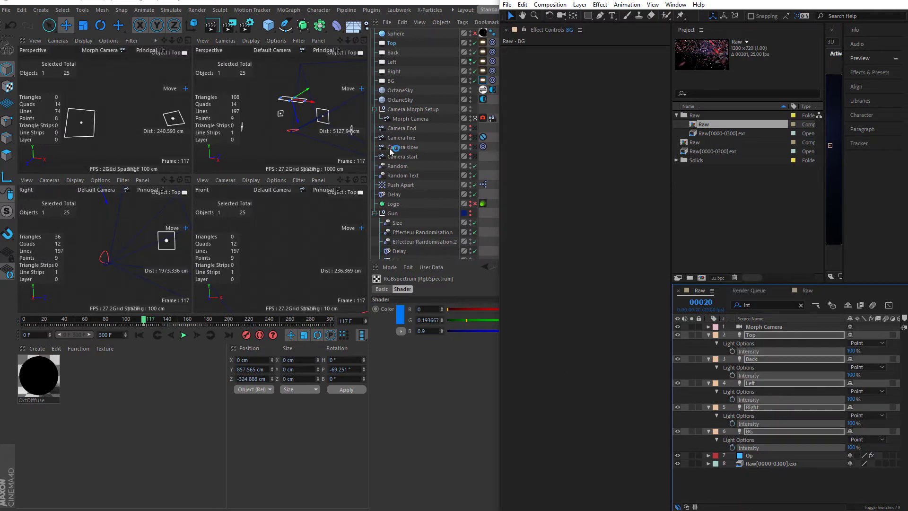
- Check the Top light's power in Cinema 4D and set the Intensity of all five selected lights to 35%
{"action": "left_click", "coordinate": [481, 43]}
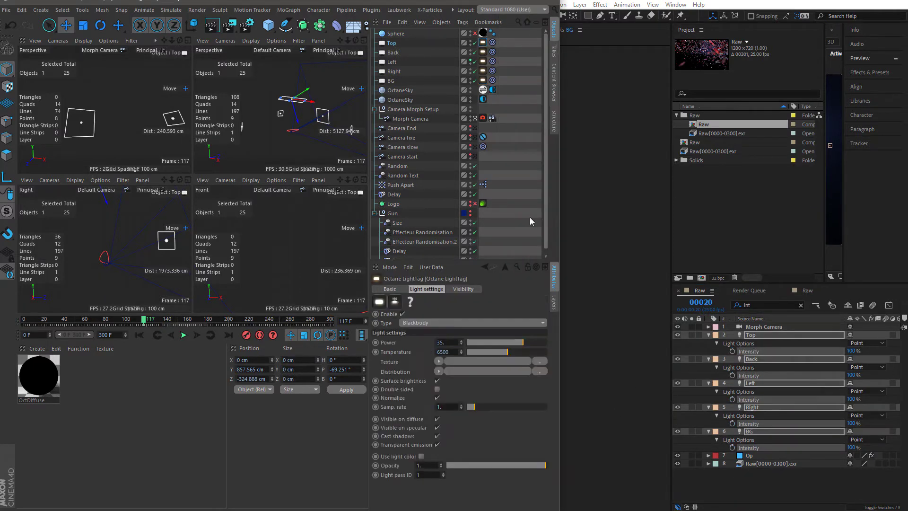
{"action": "left_click", "coordinate": [851, 350]}
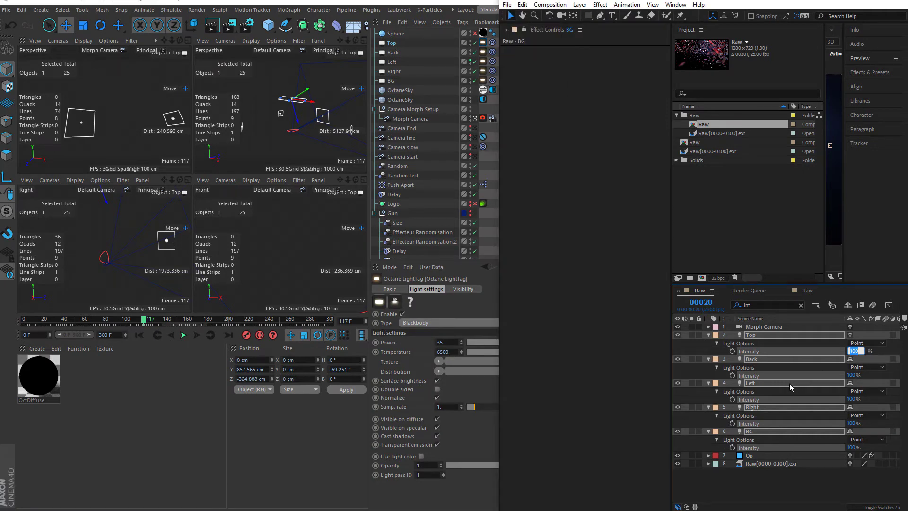
{"action": "type", "text": "35"}
{"action": "key", "text": "Return"}
{"action": "left_click", "coordinate": [868, 377]}
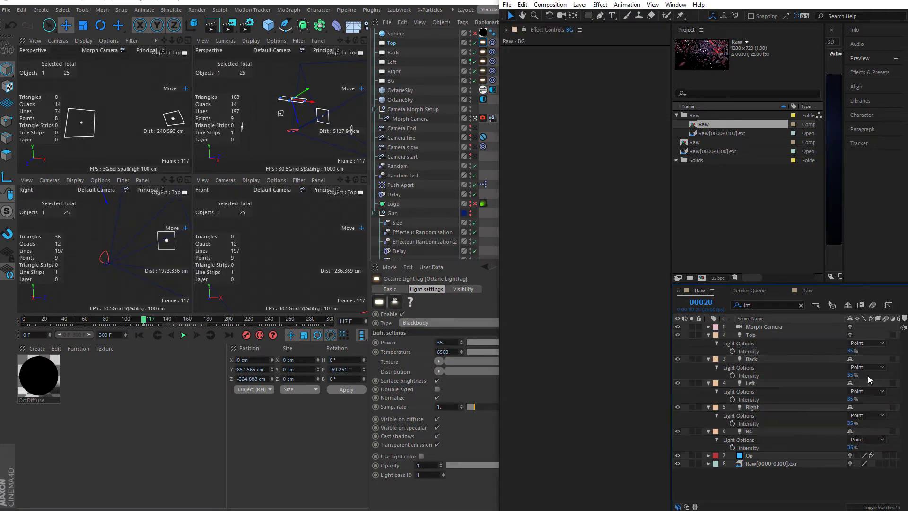
- Check the Back light's power in its Octane LightTag and inspect the BG light's settings in Cinema 4D
{"action": "left_click", "coordinate": [482, 52]}
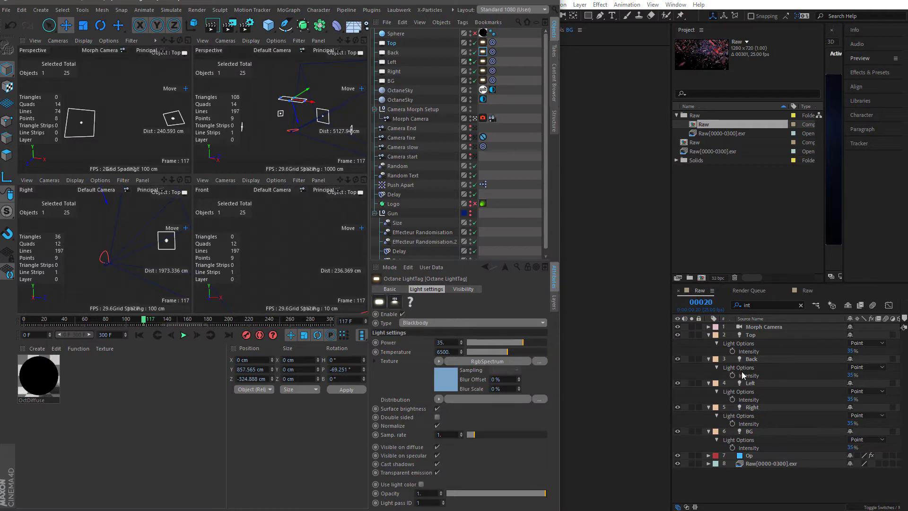
{"action": "left_click", "coordinate": [849, 375]}
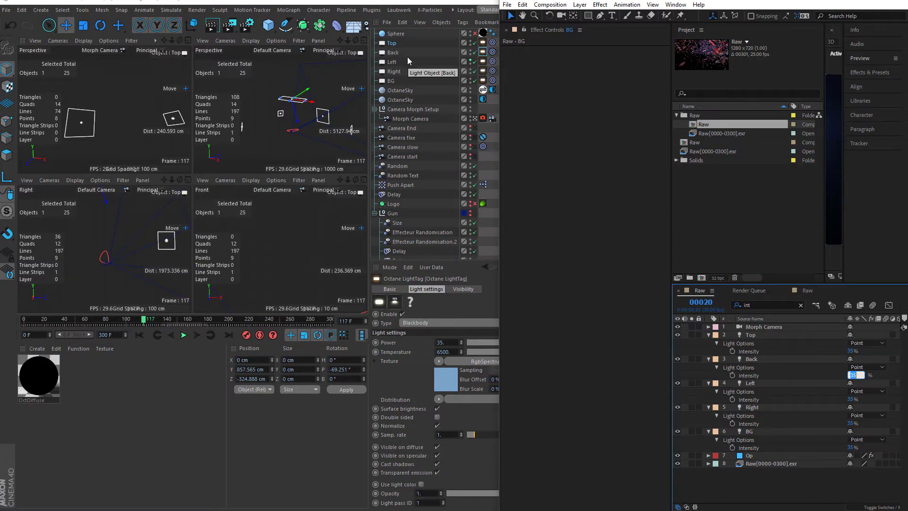
{"action": "left_click", "coordinate": [390, 81]}
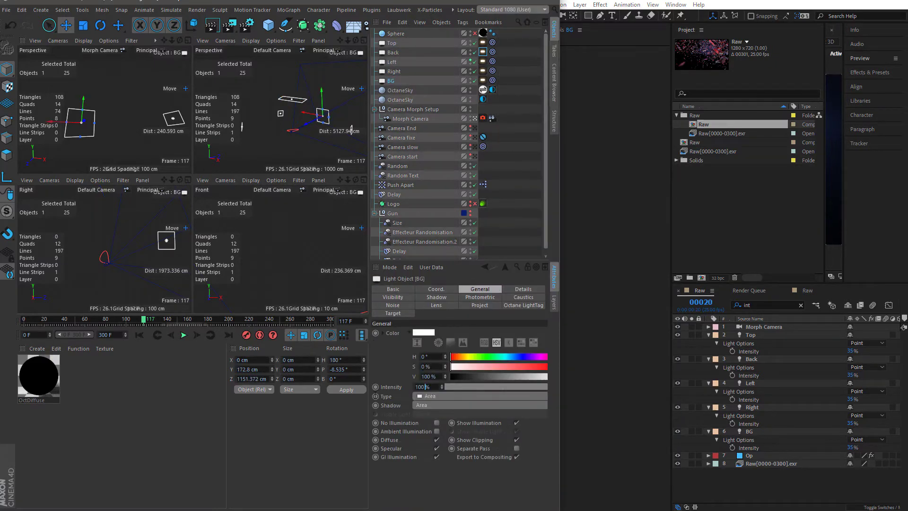
{"action": "double_click", "coordinate": [424, 387]}
{"action": "left_click", "coordinate": [390, 84]}
{"action": "left_click", "coordinate": [483, 80]}
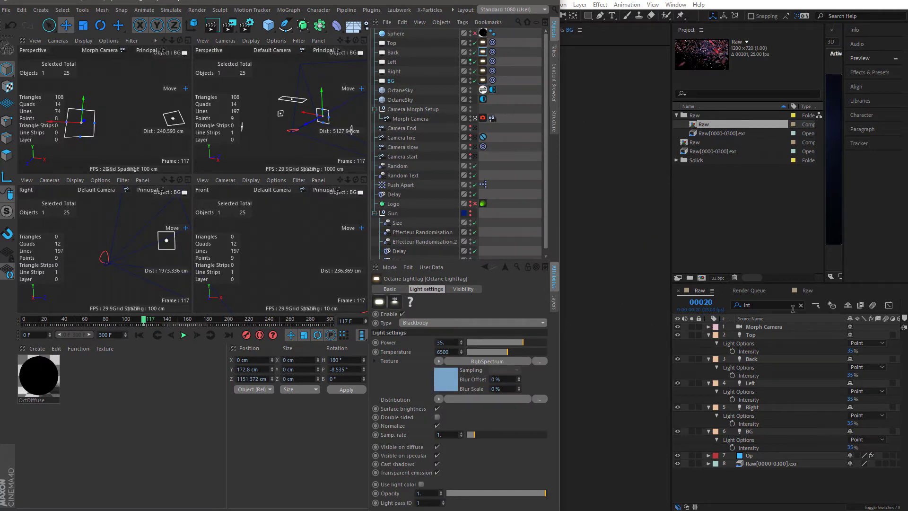
- Check the Left and Right lights' powers in Cinema 4D and set each one's Intensity to 150% in After Effects
{"action": "left_click", "coordinate": [484, 70]}
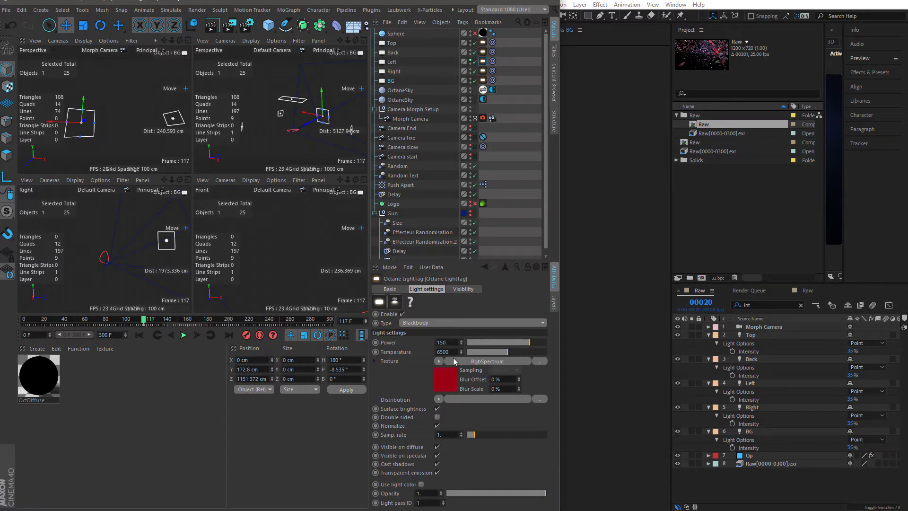
{"action": "left_click", "coordinate": [850, 399]}
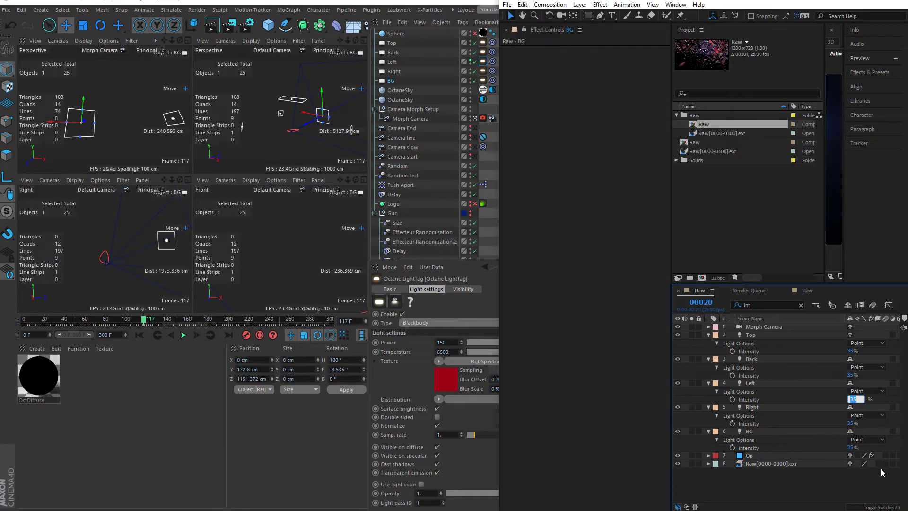
{"action": "type", "text": "150"}
{"action": "key", "text": "Return"}
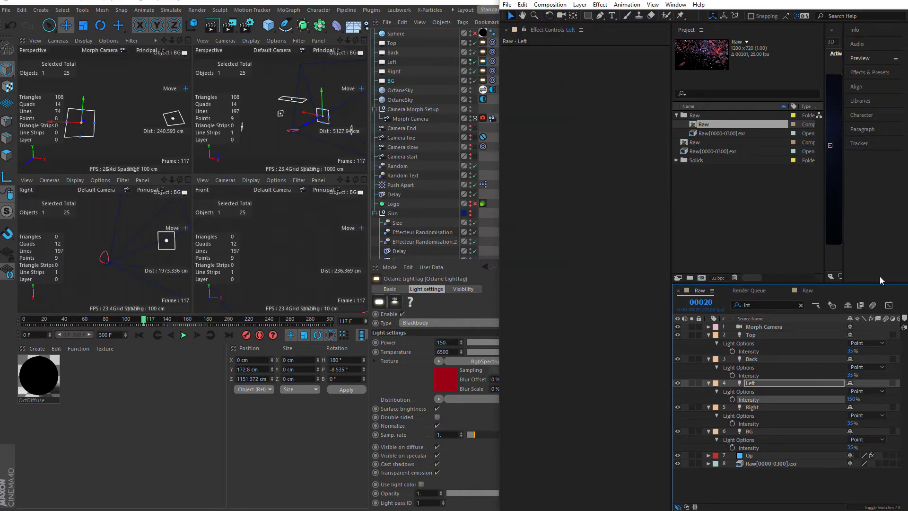
{"action": "left_click", "coordinate": [482, 71]}
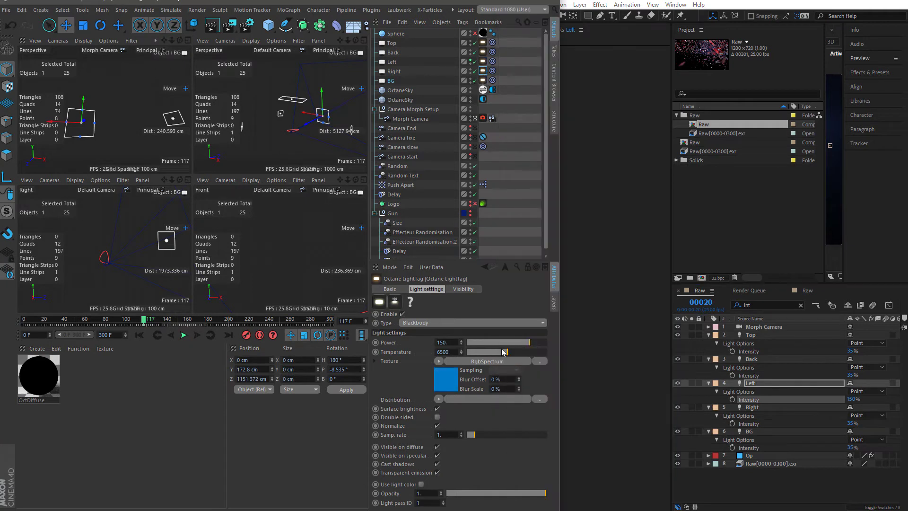
{"action": "left_click", "coordinate": [850, 423]}
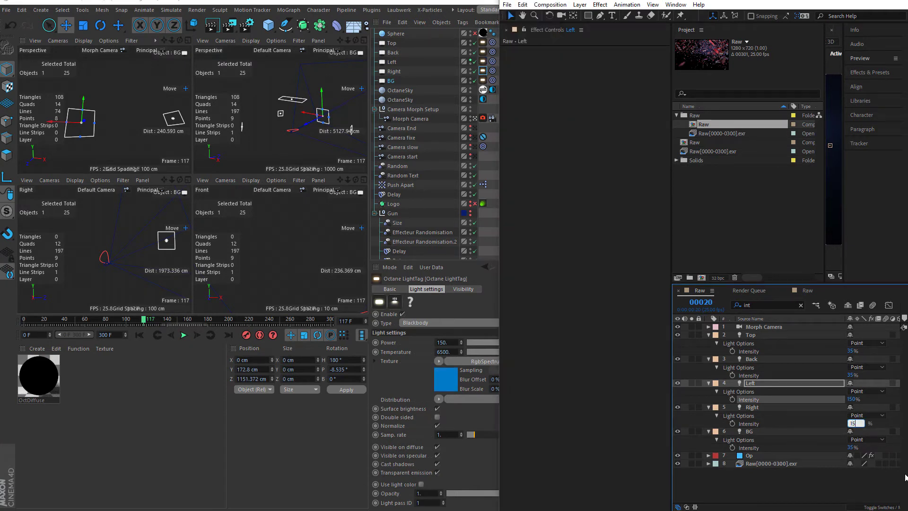
{"action": "key", "text": "Return"}
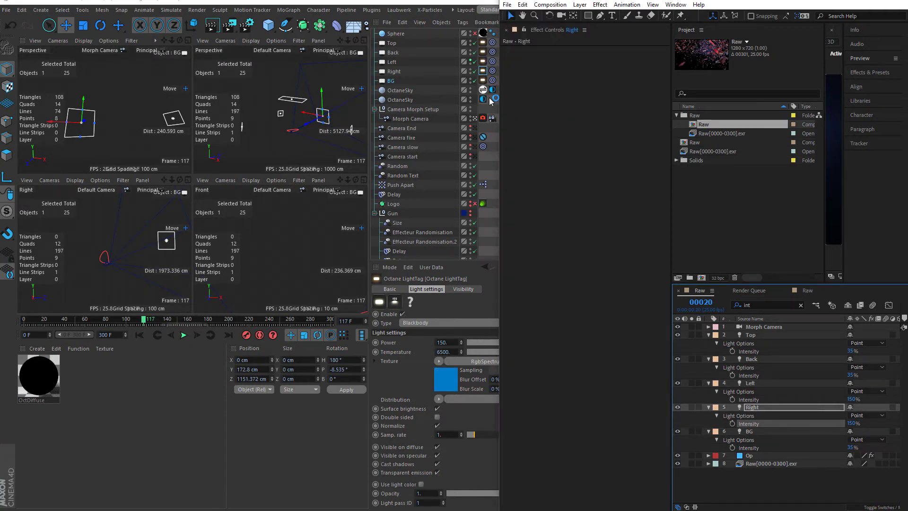
- Check the BG light's power in Cinema 4D and switch back to After Effects, widening its window to the full screen
{"action": "left_click", "coordinate": [498, 229]}
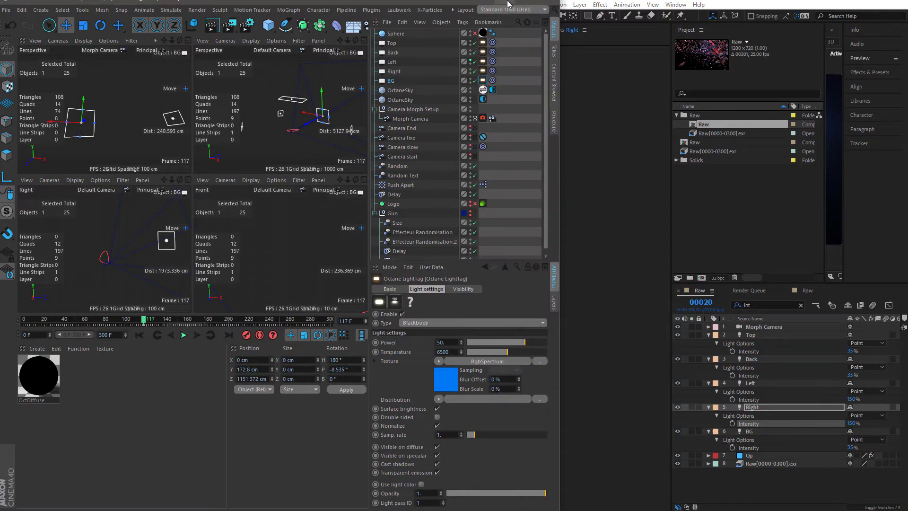
{"action": "key", "text": "alt+Tab"}
{"action": "left_click_drag", "start_coordinate": [461, 82], "coordinate": [2, 85]}
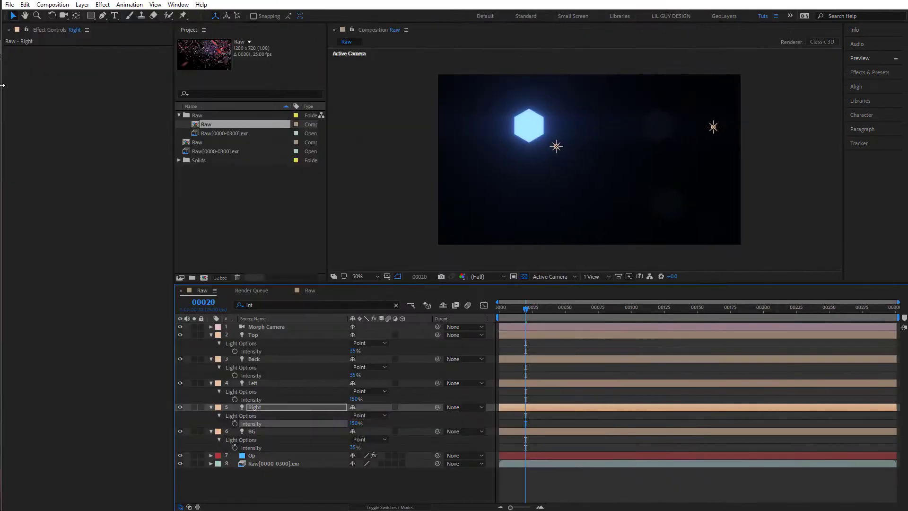
- Set the BG light's Intensity to 50%
{"action": "left_click", "coordinate": [645, 312]}
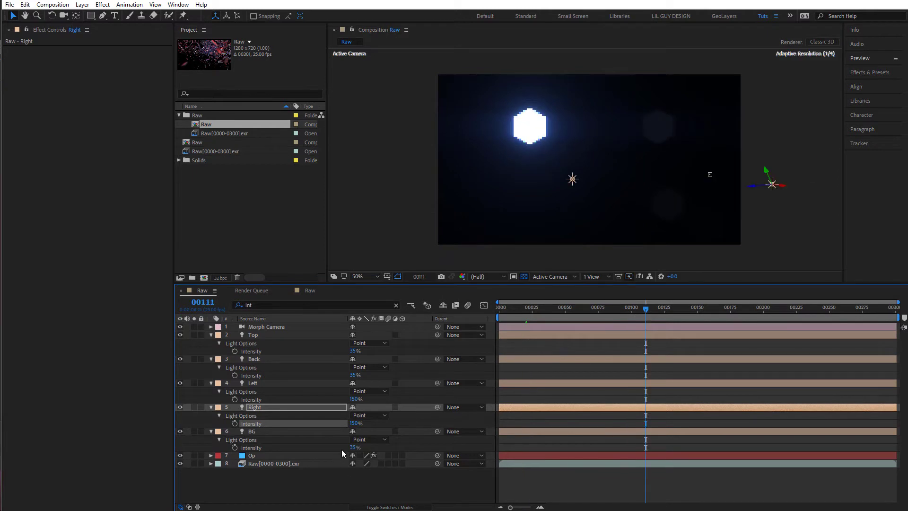
{"action": "left_click", "coordinate": [354, 447]}
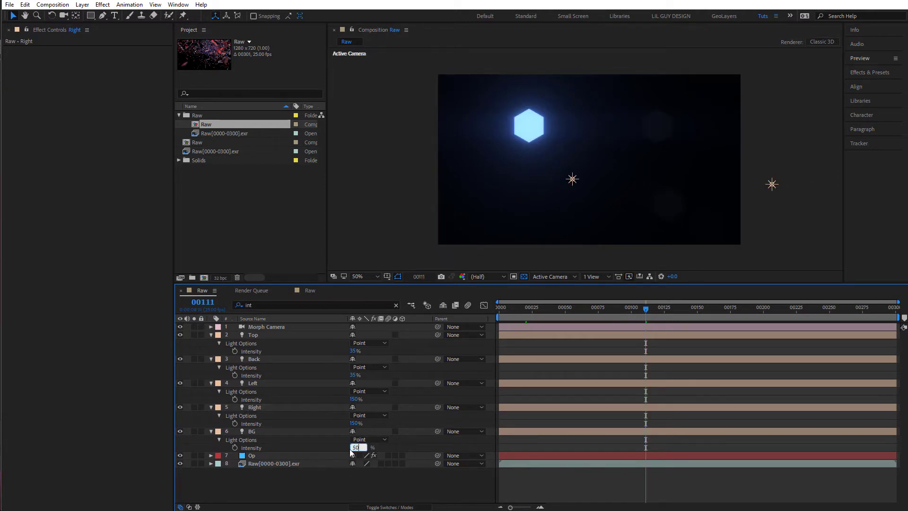
{"action": "key", "text": "Return"}
- Set the Op layer's Optical Flares Source Type to Track Lights, preview the flares at other frames and collapse the layer's properties
{"action": "left_click_drag", "start_coordinate": [682, 312], "coordinate": [777, 313]}
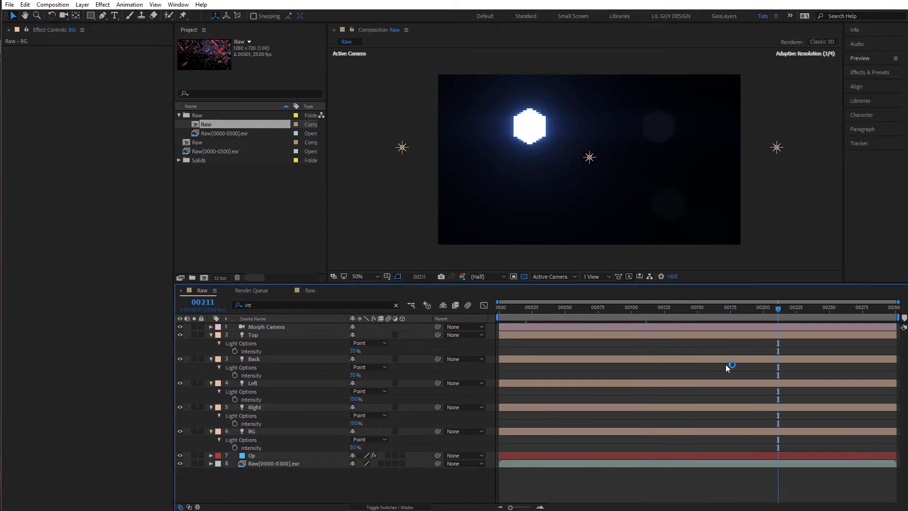
{"action": "left_click", "coordinate": [720, 312]}
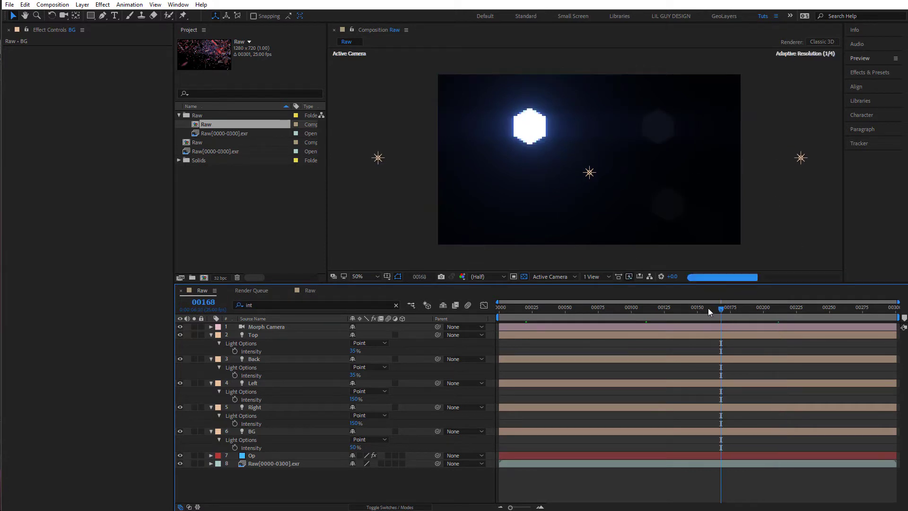
{"action": "left_click", "coordinate": [280, 455]}
{"action": "left_click", "coordinate": [124, 138]}
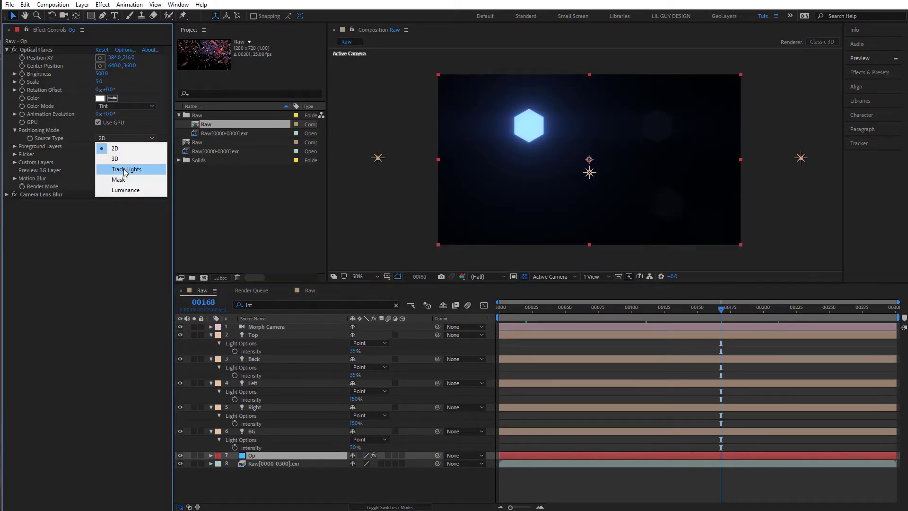
{"action": "left_click", "coordinate": [114, 170]}
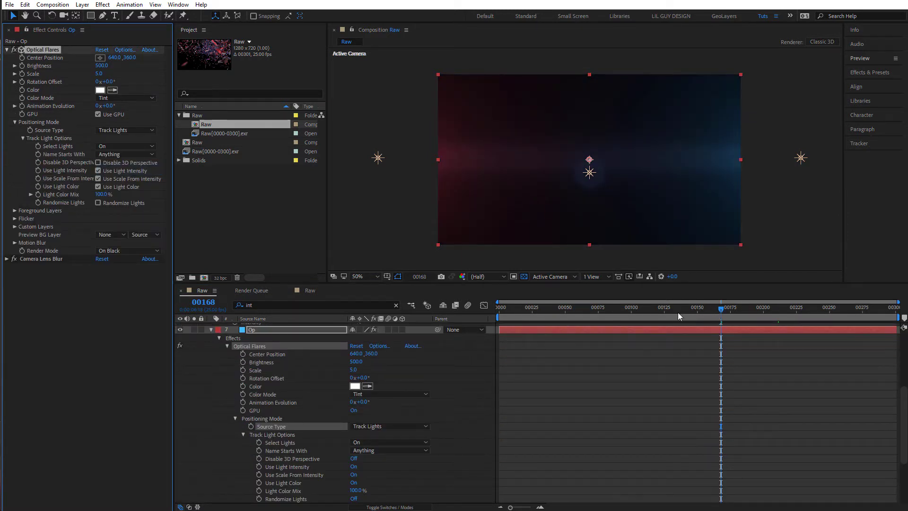
{"action": "left_click_drag", "start_coordinate": [677, 316], "coordinate": [774, 308]}
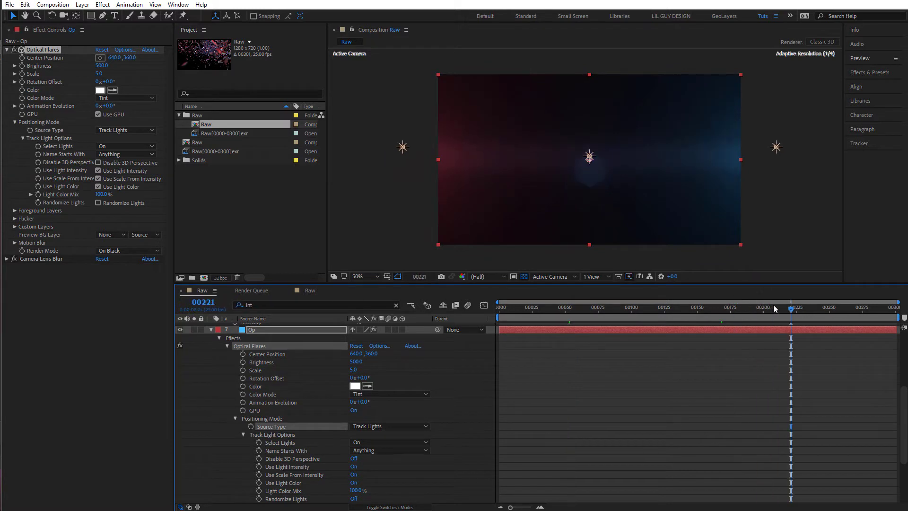
{"action": "left_click", "coordinate": [211, 330]}
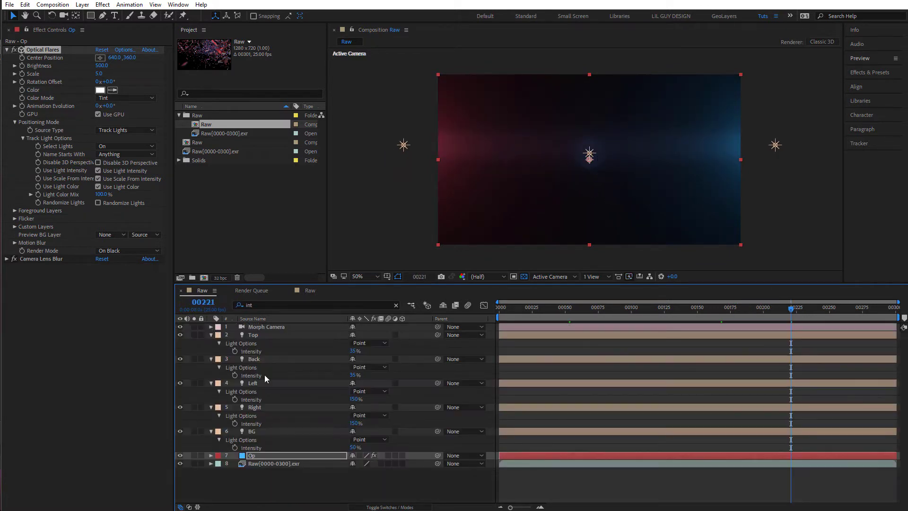
- Raise the BG light's Intensity to 150% and preview the central flare at another frame
{"action": "left_click", "coordinate": [294, 432]}
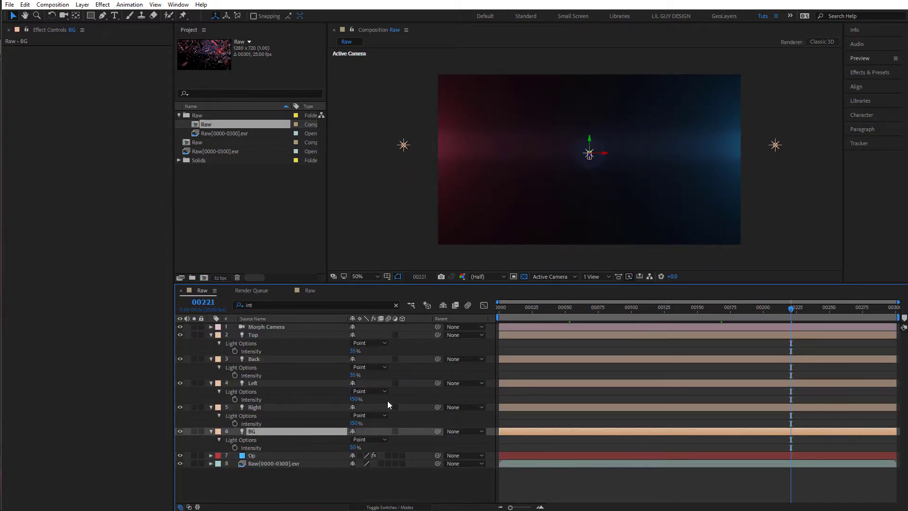
{"action": "left_click", "coordinate": [840, 307]}
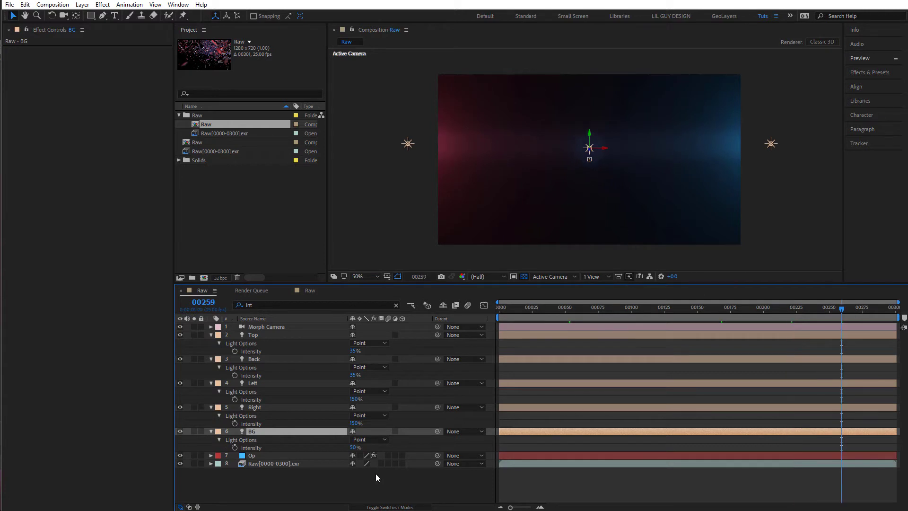
{"action": "left_click", "coordinate": [351, 448]}
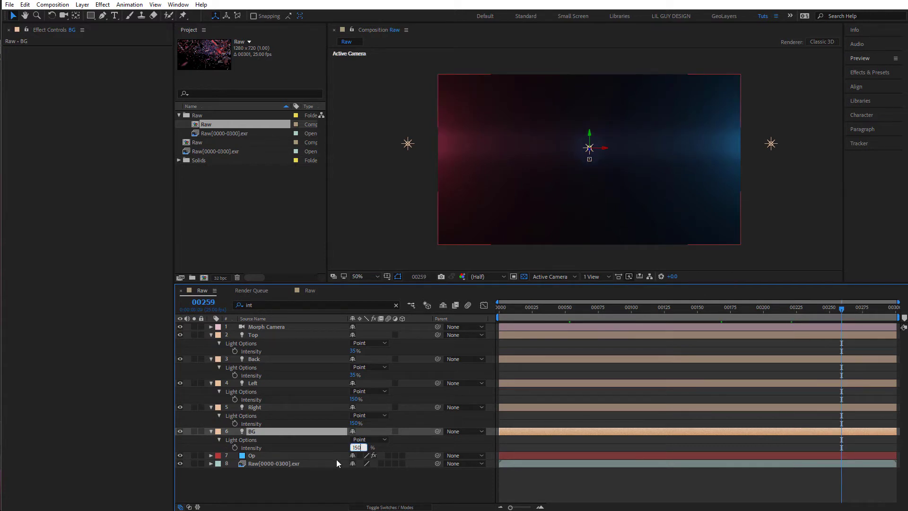
{"action": "type", "text": "150"}
{"action": "key", "text": "Return"}
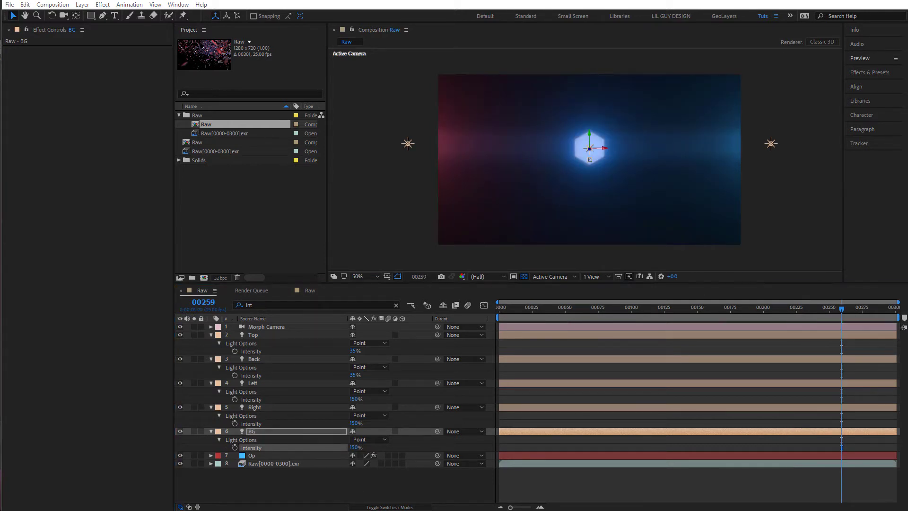
{"action": "left_click_drag", "start_coordinate": [906, 499], "coordinate": [503, 275]}
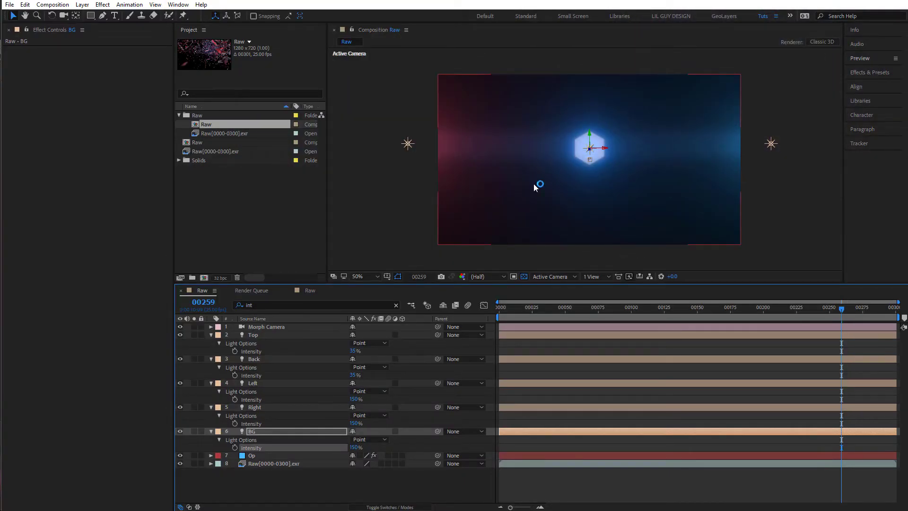
{"action": "left_click", "coordinate": [798, 309]}
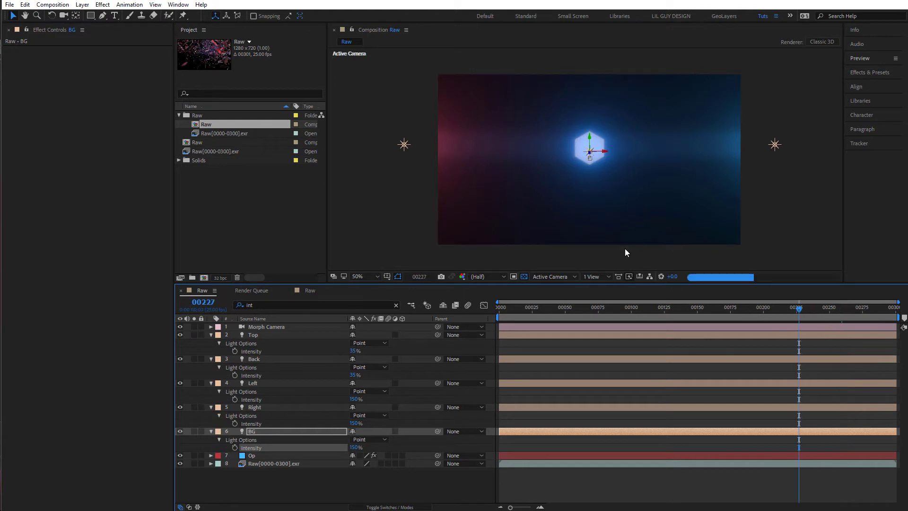
- Try Optical Flares Brightness values of 1500 and 1000 on the Op layer
{"action": "left_click", "coordinate": [292, 454]}
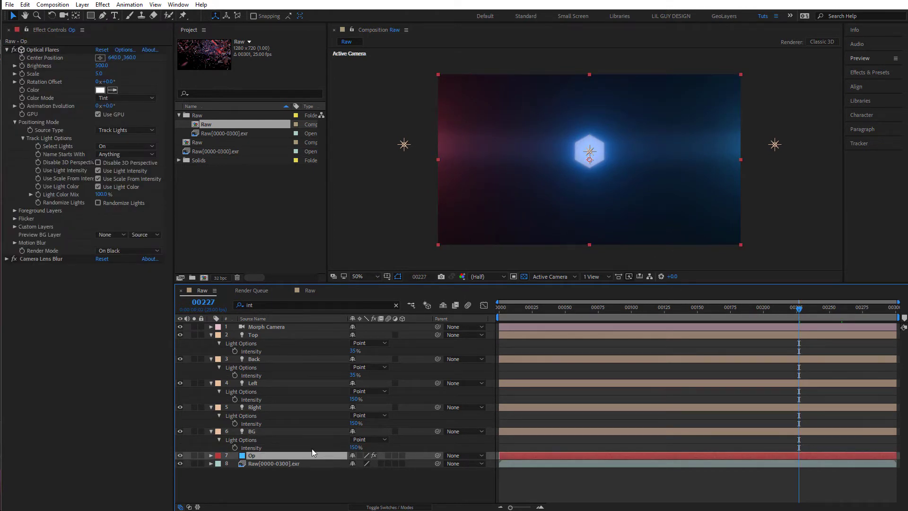
{"action": "left_click", "coordinate": [262, 335]}
{"action": "left_click", "coordinate": [268, 454]}
{"action": "left_click", "coordinate": [102, 65]}
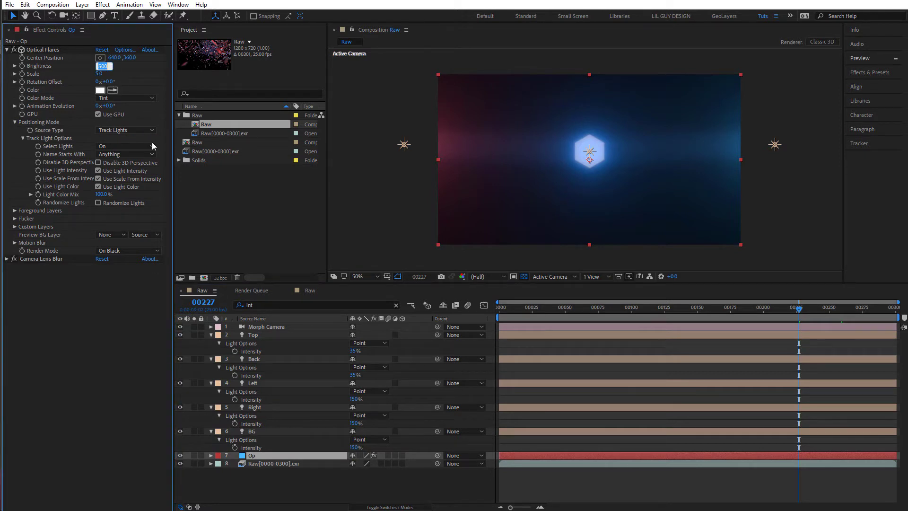
{"action": "type", "text": "1500"}
{"action": "key", "text": "Return"}
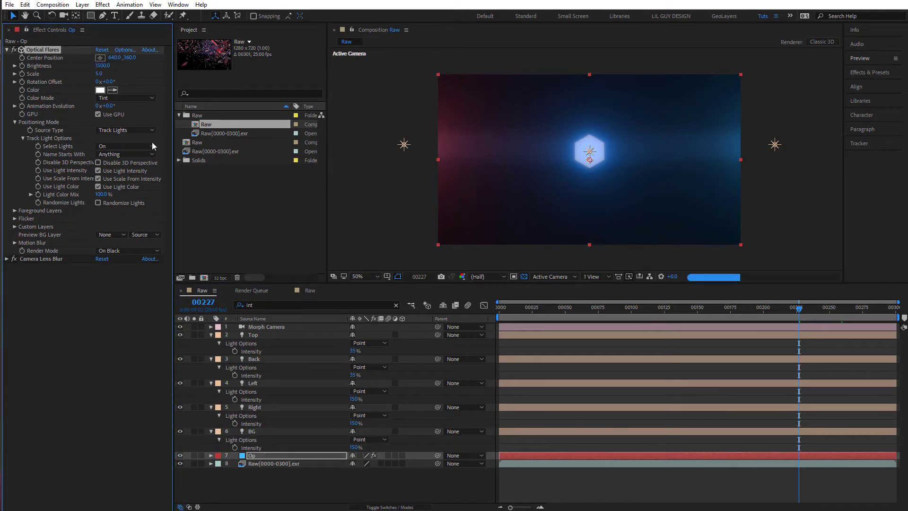
{"action": "left_click", "coordinate": [105, 65]}
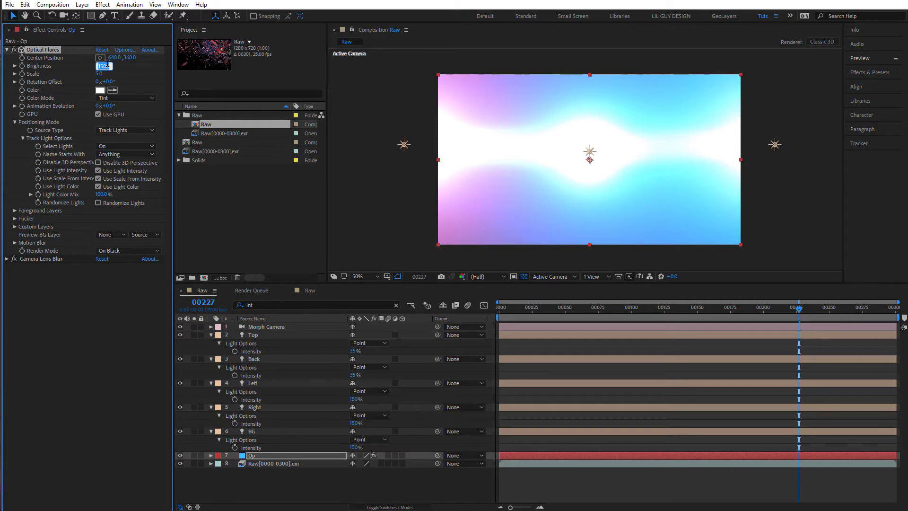
{"action": "type", "text": "100"}
{"action": "key", "text": "Return"}
- Set the Optical Flares Brightness on the Op layer to 750
{"action": "left_click", "coordinate": [101, 65]}
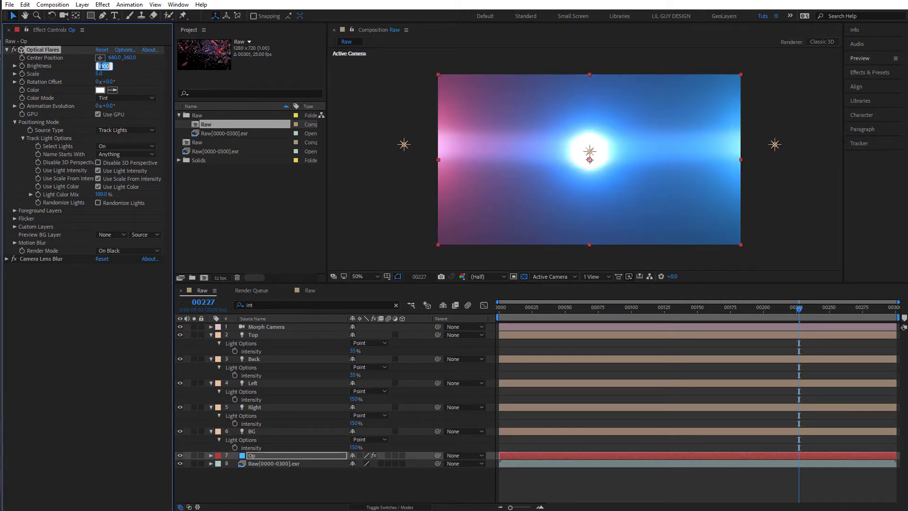
{"action": "type", "text": "750"}
{"action": "key", "text": "Return"}
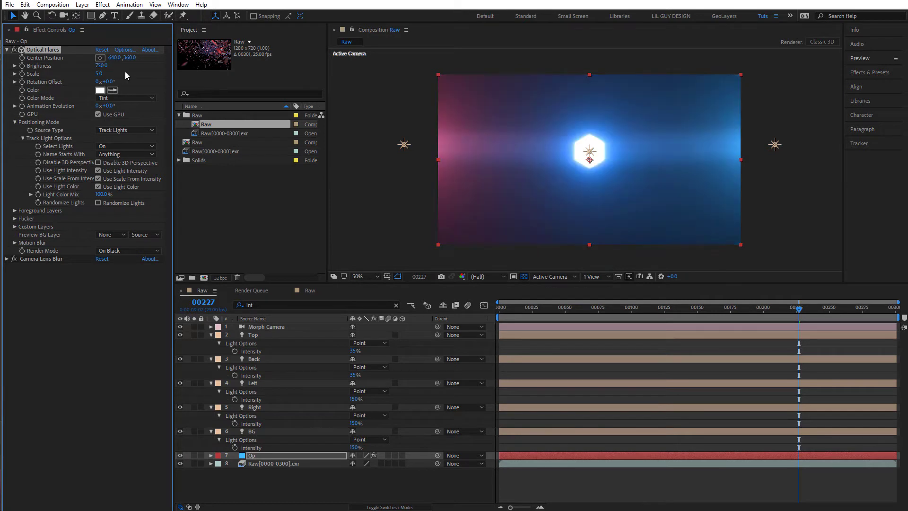
- Turn off Camera Lens Blur on the Op layer and add a Curves effect to it
{"action": "middle_click_drag", "start_coordinate": [588, 193], "coordinate": [590, 194]}
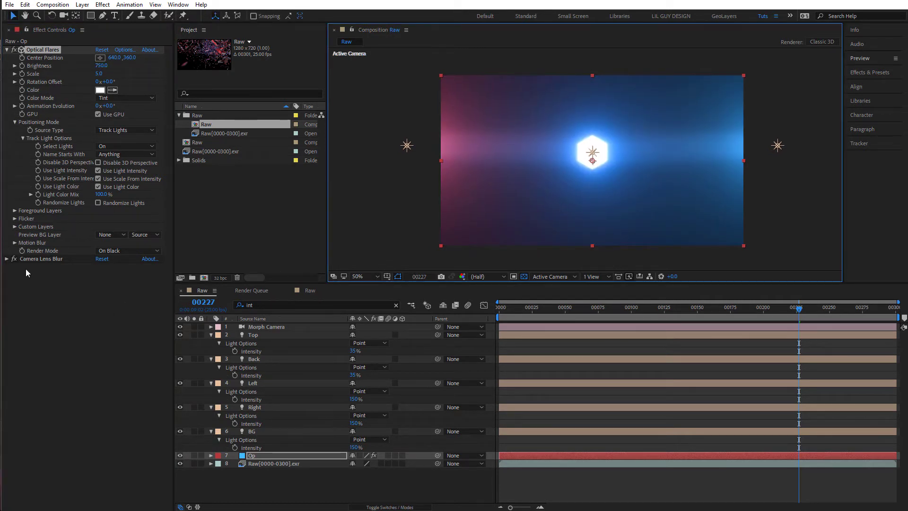
{"action": "left_click", "coordinate": [13, 259]}
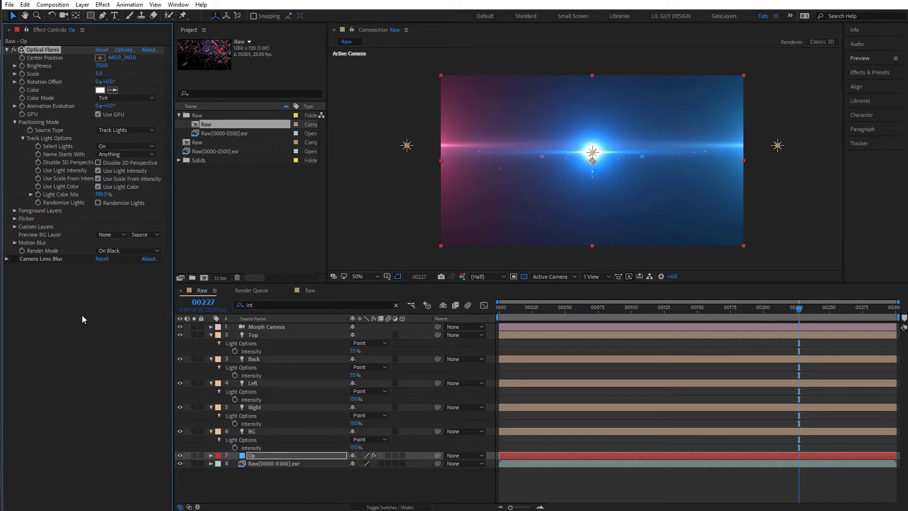
{"action": "key", "text": "ctrl+space"}
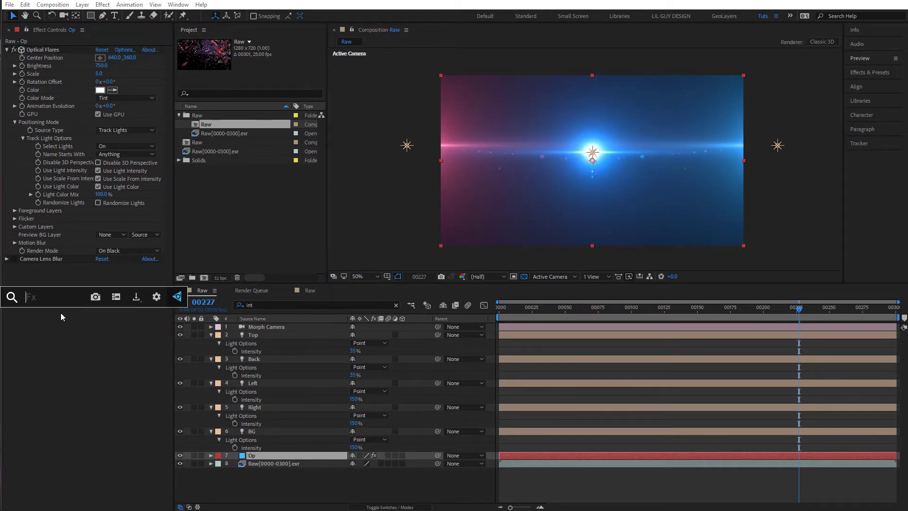
{"action": "type", "text": "curves"}
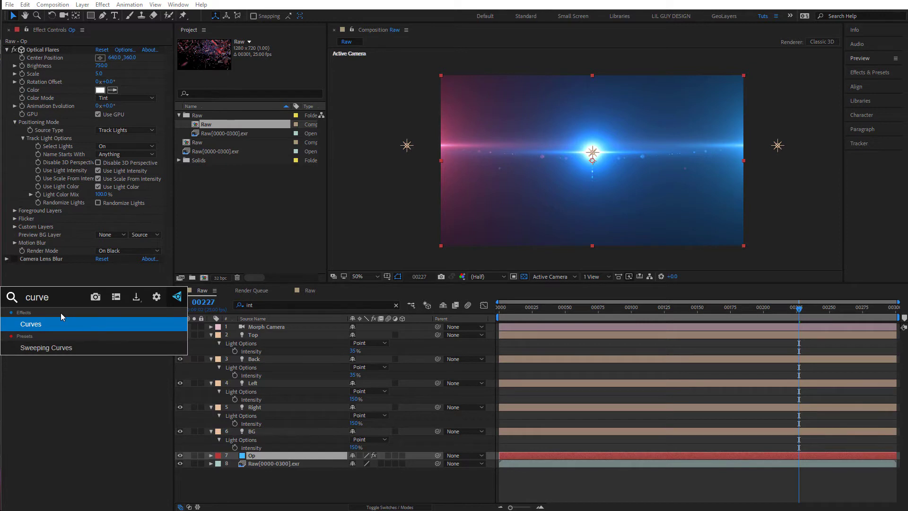
{"action": "key", "text": "Return"}
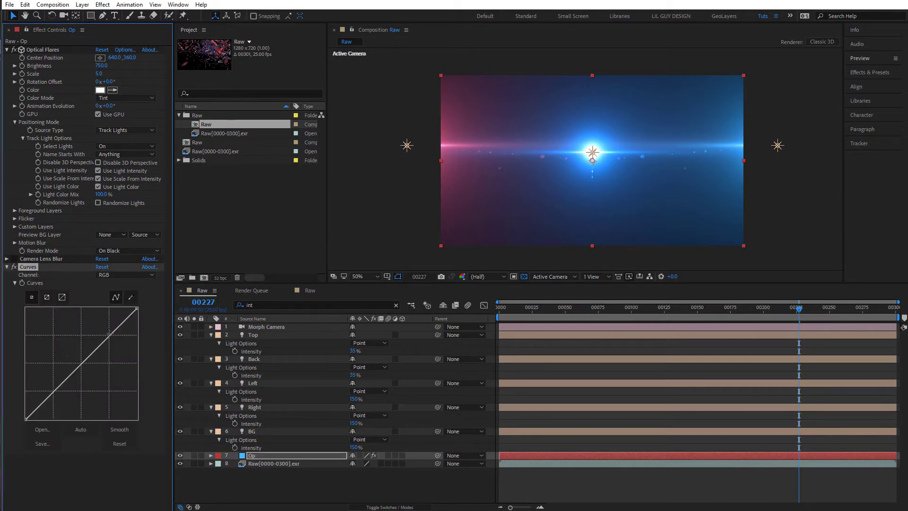
- Shape the Op layer's RGB curve into a contrast curve, anchoring the highlights and pulling the lower tones down
{"action": "left_click_drag", "start_coordinate": [108, 336], "coordinate": [108, 334]}
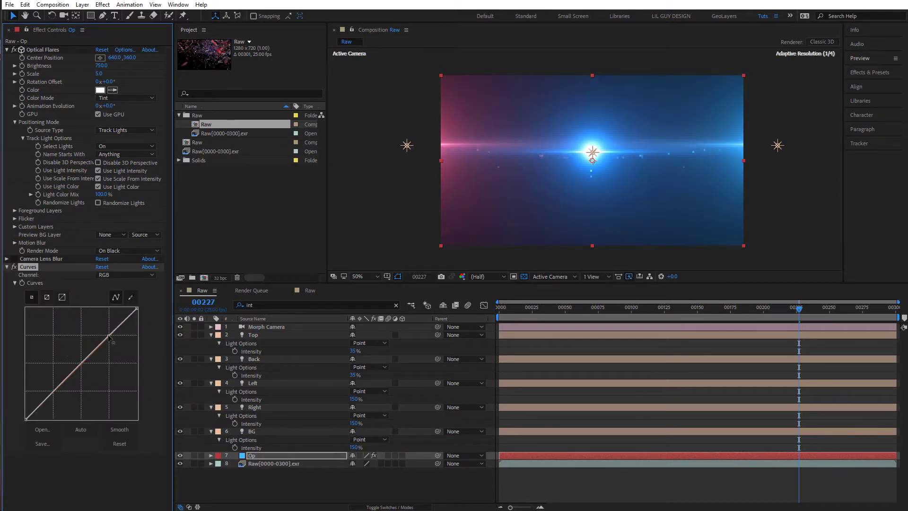
{"action": "left_click_drag", "start_coordinate": [58, 385], "coordinate": [69, 393]}
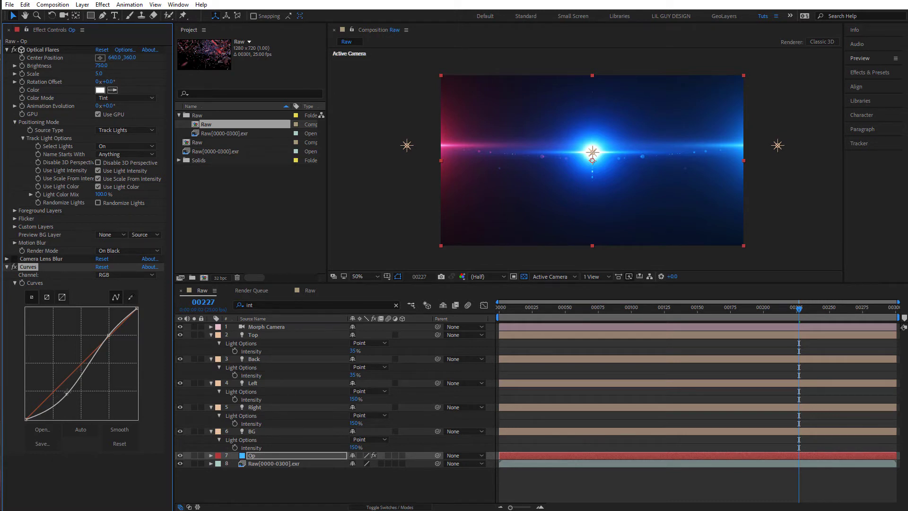
{"action": "left_click_drag", "start_coordinate": [67, 393], "coordinate": [67, 398]}
- Compare the flares with the Curves effect off and on, at the current frame and at frame 40
{"action": "middle_click_drag", "start_coordinate": [547, 94], "coordinate": [550, 95]}
{"action": "left_click", "coordinate": [14, 266]}
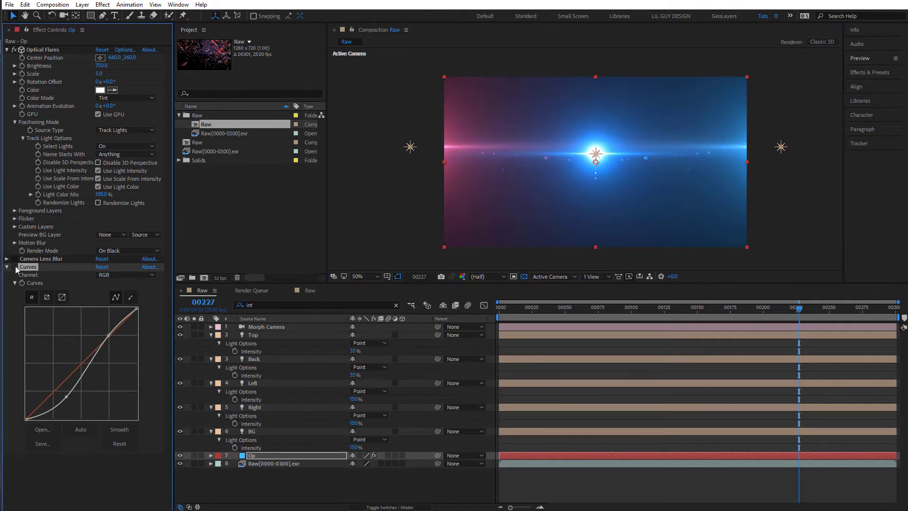
{"action": "left_click", "coordinate": [14, 267]}
{"action": "left_click", "coordinate": [14, 267]}
{"action": "left_click", "coordinate": [14, 267]}
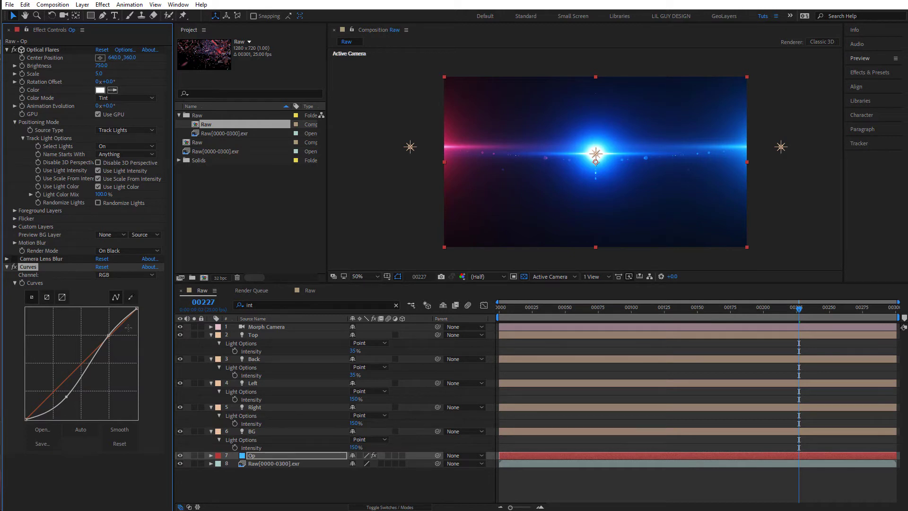
{"action": "left_click_drag", "start_coordinate": [643, 311], "coordinate": [552, 312]}
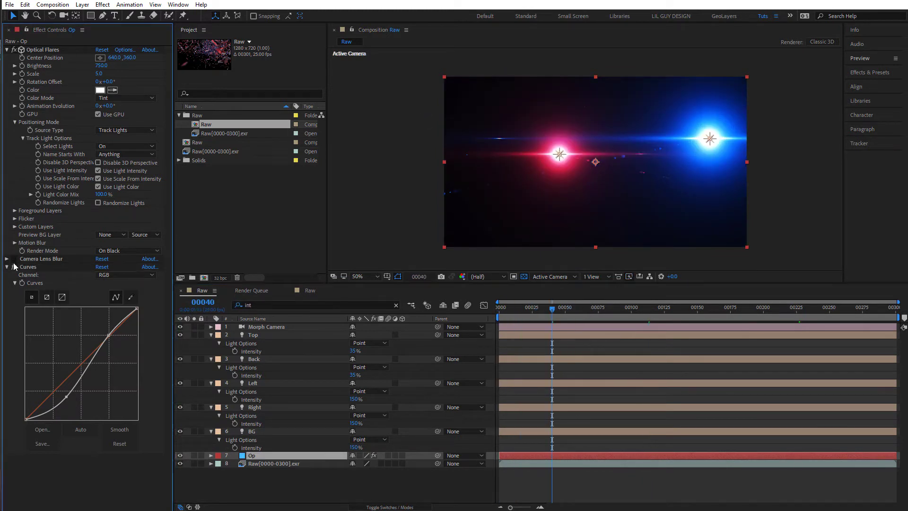
{"action": "left_click", "coordinate": [14, 266]}
{"action": "left_click", "coordinate": [14, 266]}
- Collapse Curves, move Camera Lens Blur below it with the blur turned back on, and preview frame 172
{"action": "left_click", "coordinate": [7, 267]}
{"action": "left_click_drag", "start_coordinate": [33, 260], "coordinate": [13, 280]}
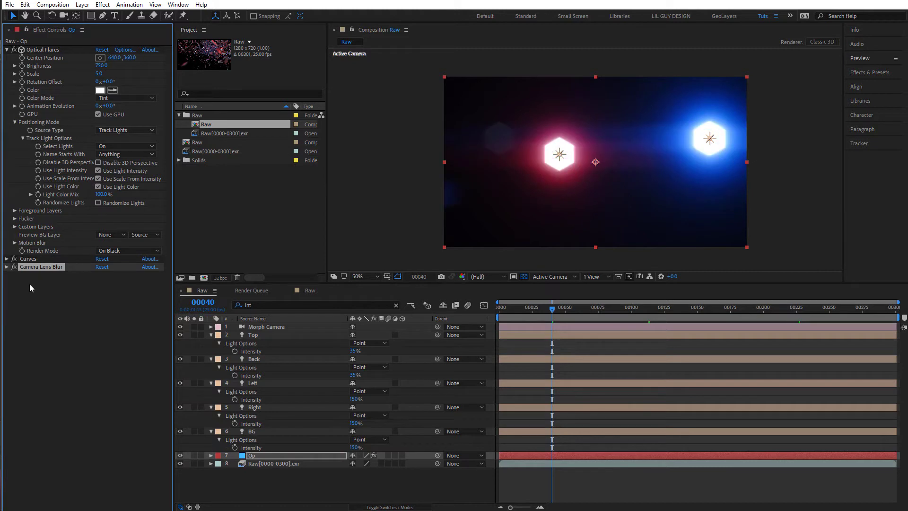
{"action": "left_click", "coordinate": [726, 311]}
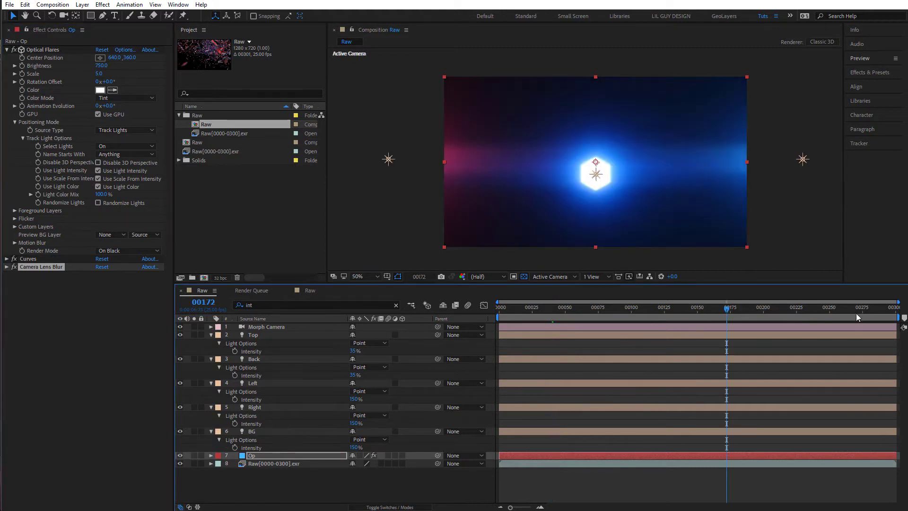
- Shift the RGB curve's lower point slightly toward the shadows to soften the darkening, and collapse Curves
{"action": "left_click", "coordinate": [7, 259]}
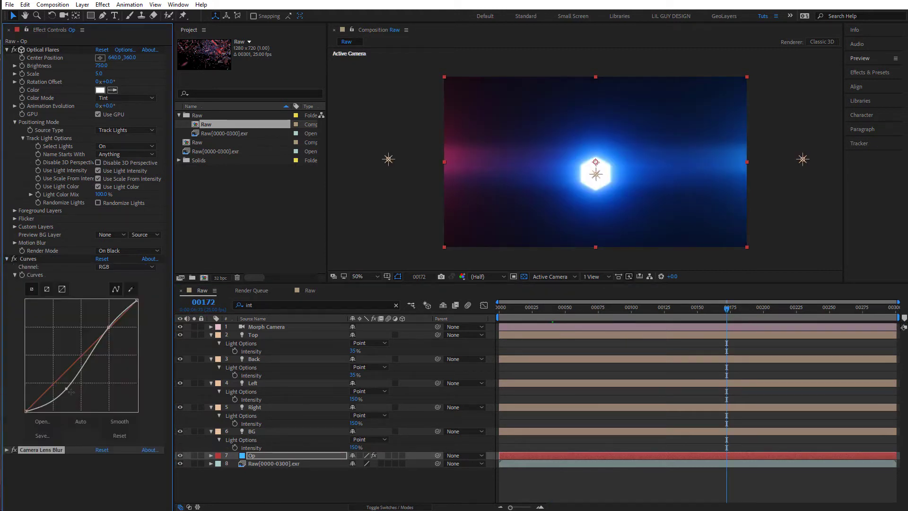
{"action": "left_click_drag", "start_coordinate": [67, 389], "coordinate": [63, 391]}
{"action": "left_click", "coordinate": [6, 258]}
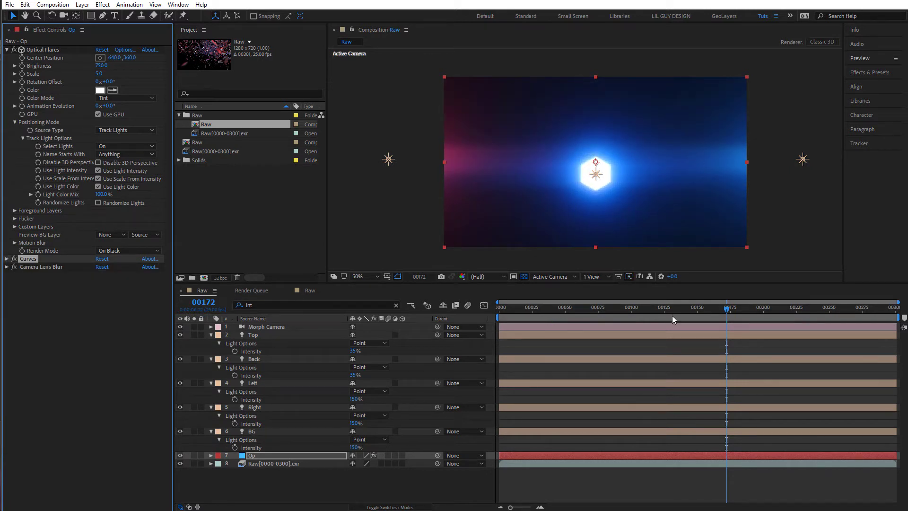
- Compare Curves off and on at frame 261, and lower the curve's shadow point slightly to deepen the dark tones
{"action": "left_click", "coordinate": [843, 313]}
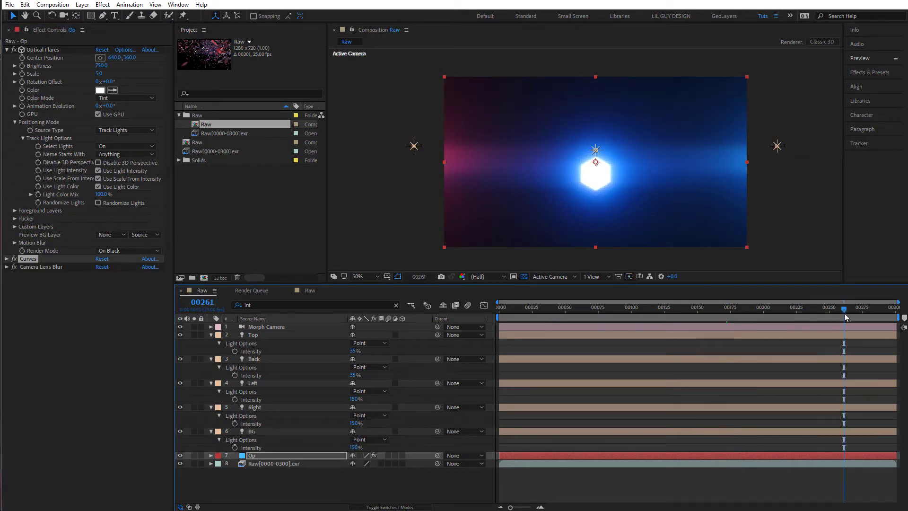
{"action": "left_click", "coordinate": [14, 260]}
{"action": "left_click", "coordinate": [14, 259]}
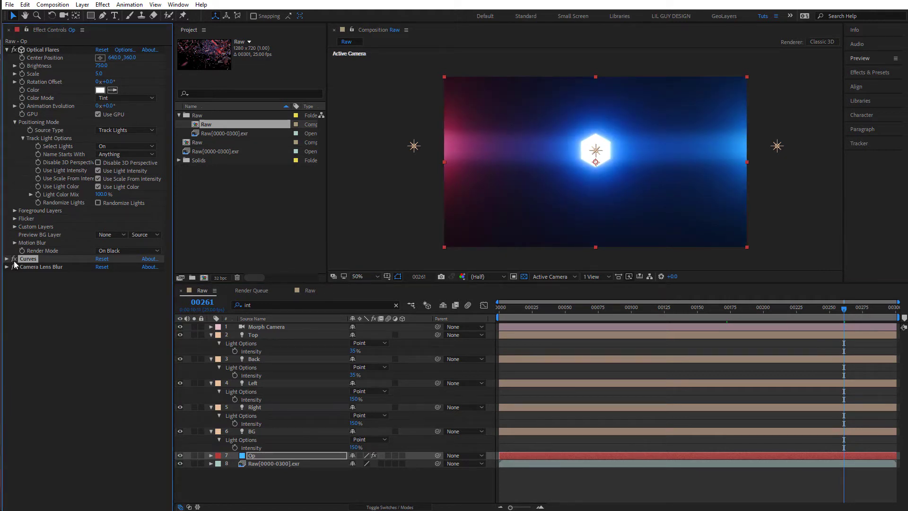
{"action": "left_click", "coordinate": [6, 259]}
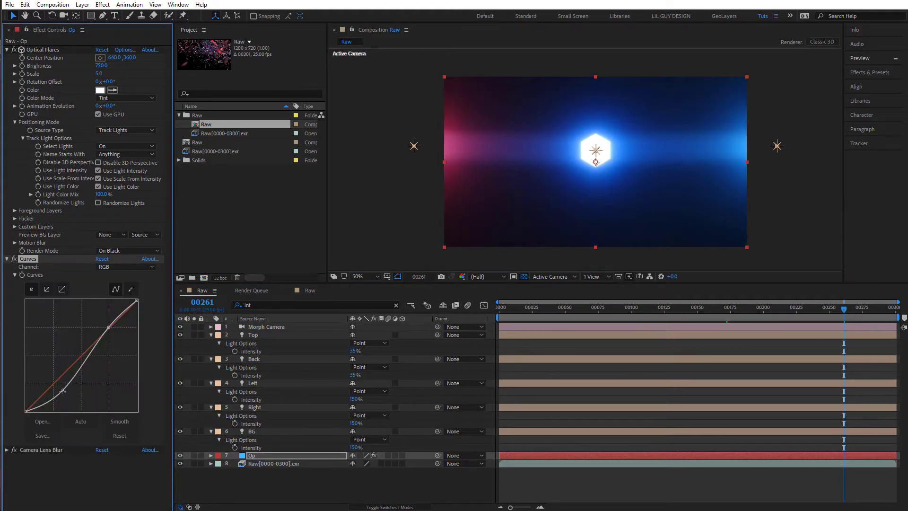
{"action": "left_click_drag", "start_coordinate": [63, 391], "coordinate": [66, 393]}
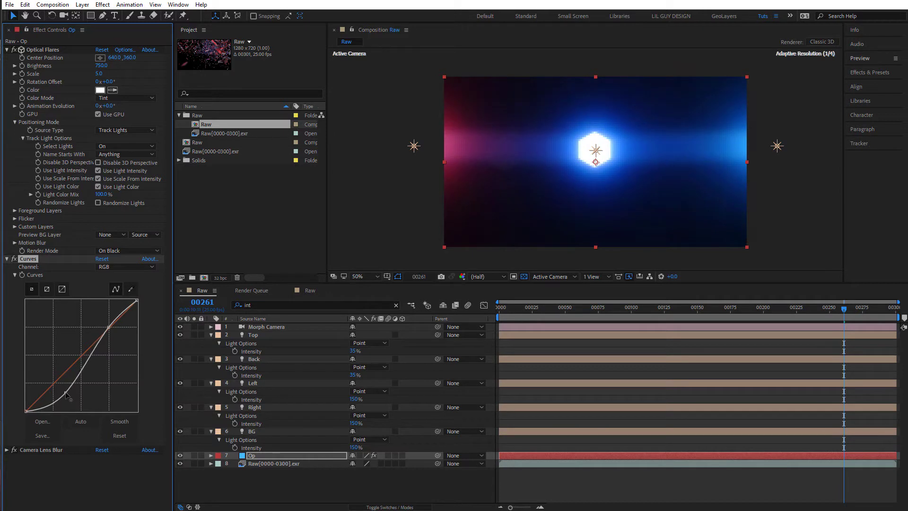
{"action": "left_click", "coordinate": [7, 258]}
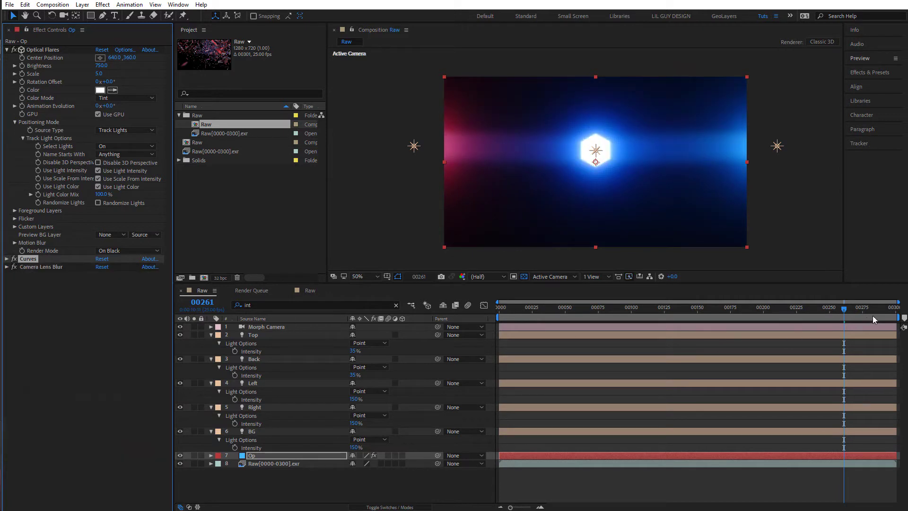
- Preview the graded, blurred flares at frame 74
{"action": "left_click", "coordinate": [595, 321]}
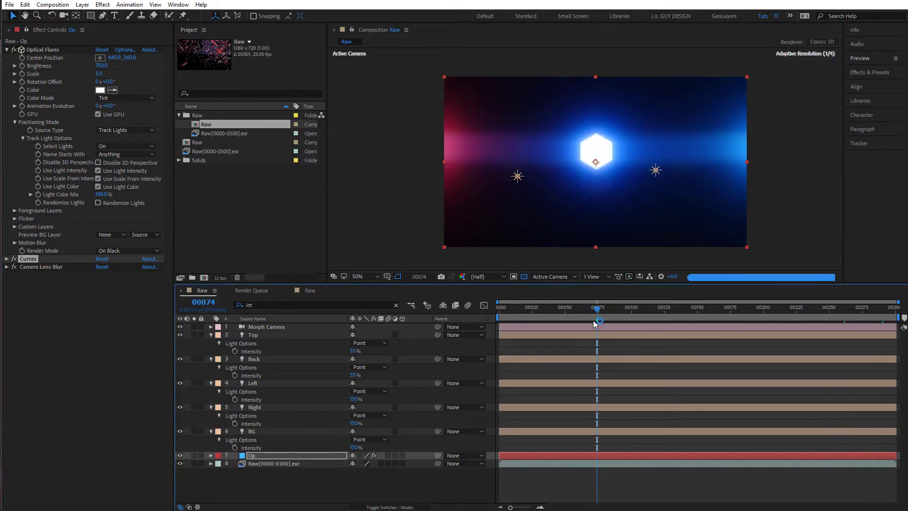
{"action": "key", "text": "space"}
{"action": "left_click", "coordinate": [604, 201]}
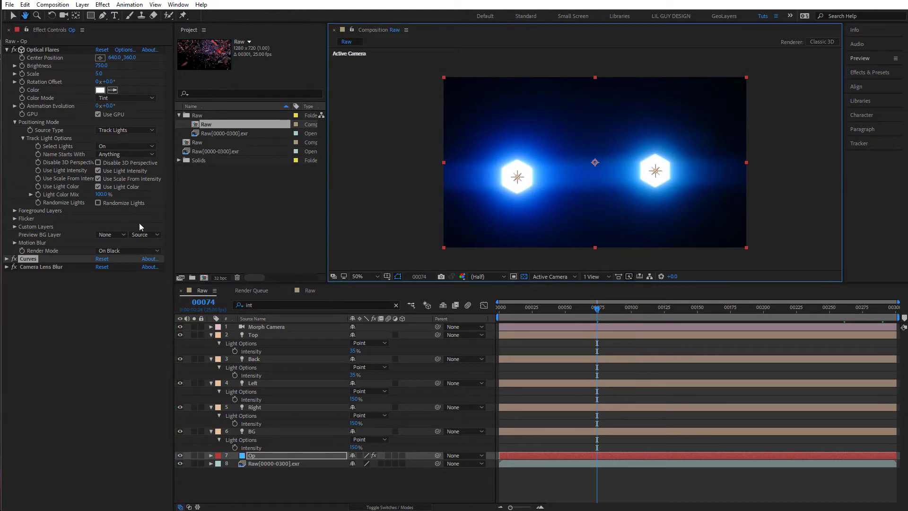
- In the Optical Flares options of the Op layer, set the scale of the second Glow element to 50
{"action": "left_click", "coordinate": [4, 266]}
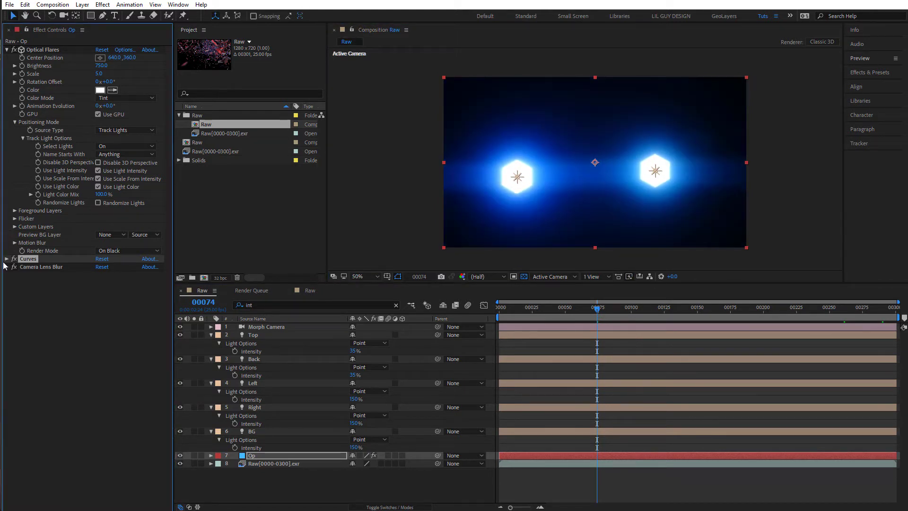
{"action": "left_click", "coordinate": [6, 258]}
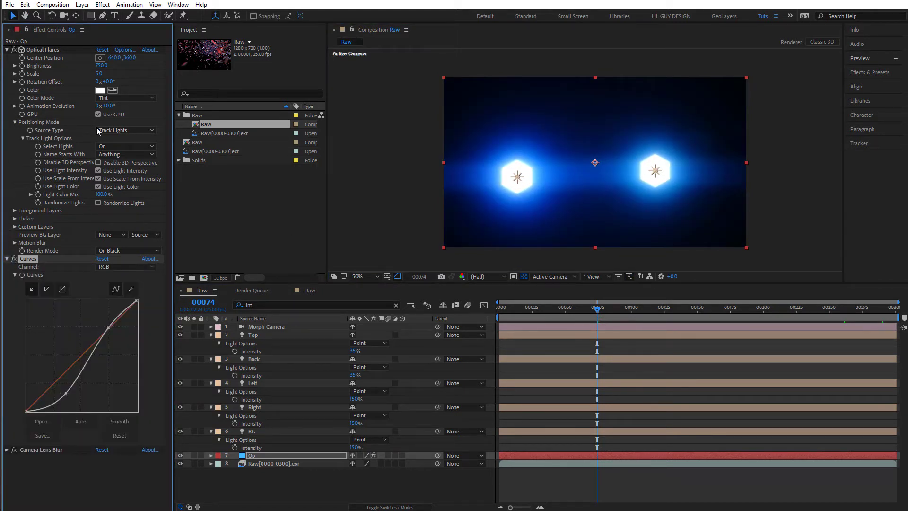
{"action": "left_click", "coordinate": [124, 49]}
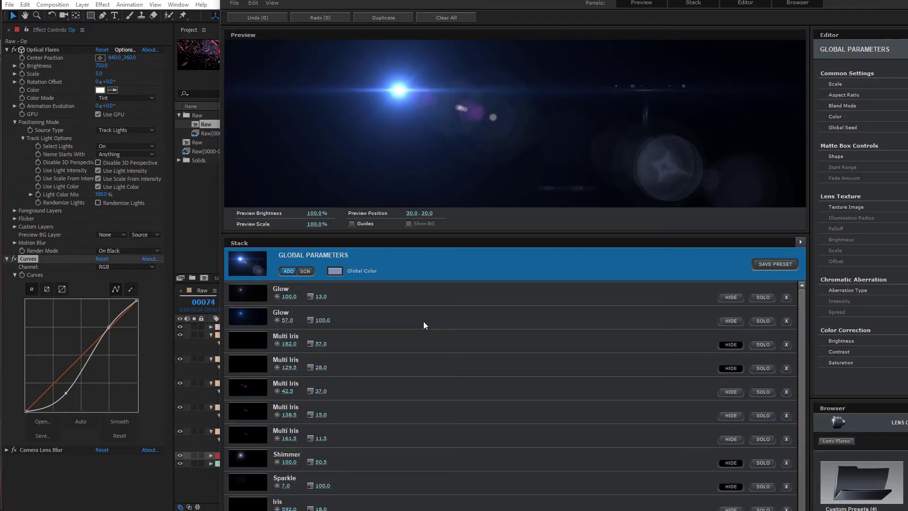
{"action": "left_click", "coordinate": [361, 324]}
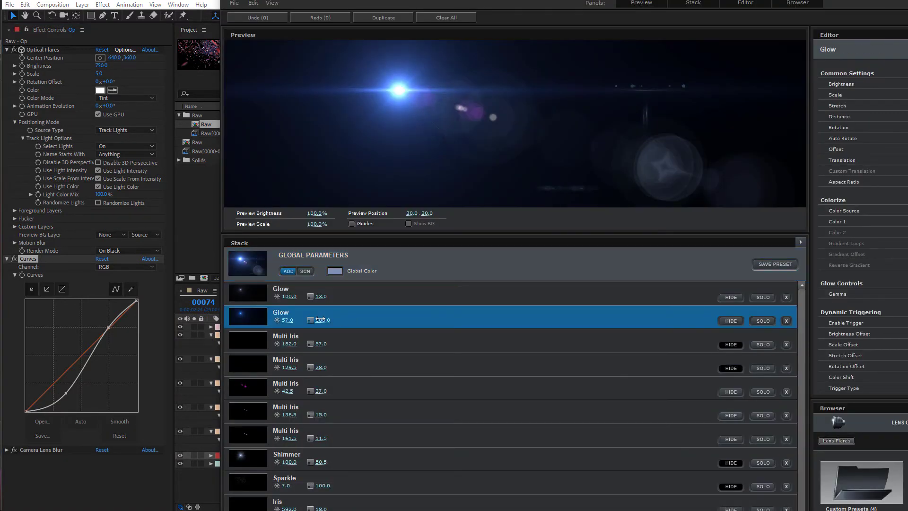
{"action": "left_click", "coordinate": [730, 321]}
{"action": "left_click", "coordinate": [729, 321]}
{"action": "left_click", "coordinate": [322, 320]}
{"action": "type", "text": "50"}
{"action": "key", "text": "Return"}
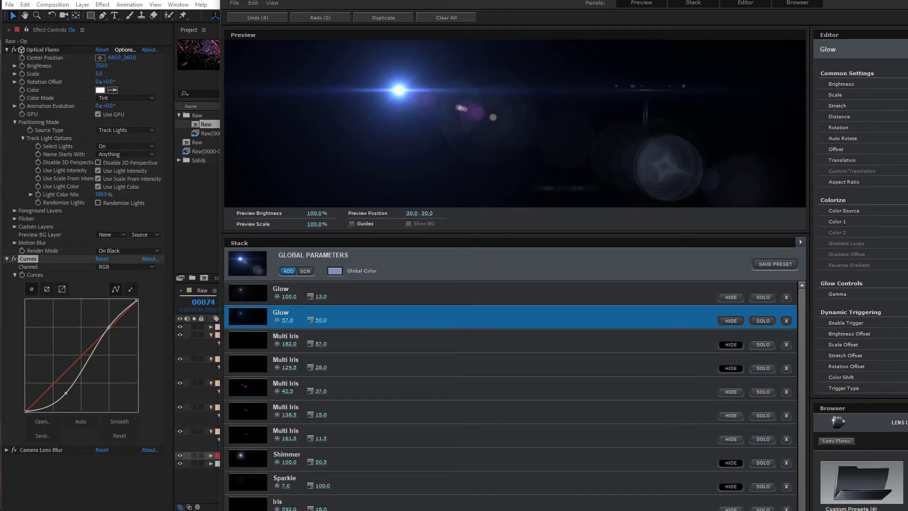
{"action": "key", "text": "Return"}
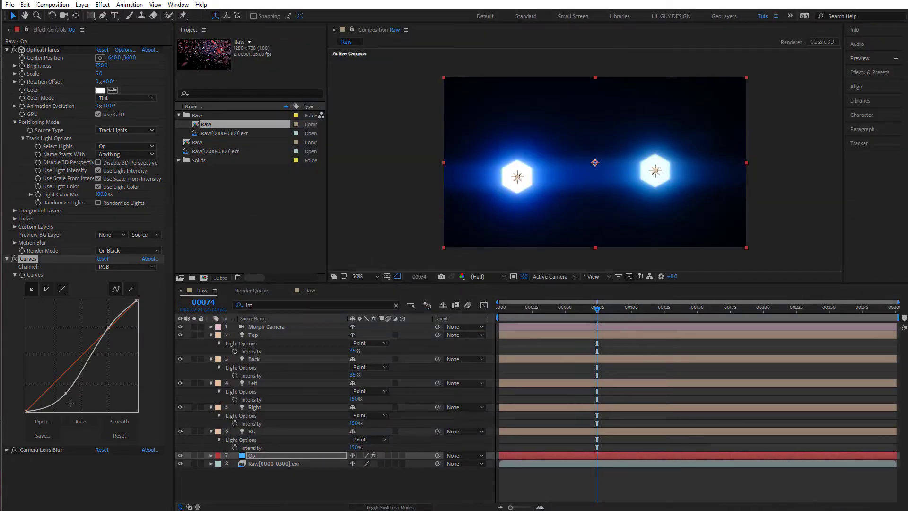
- Raise the lower point of the Curves effect slightly to soften the contrast, and compare the result with the effect disabled
{"action": "left_click_drag", "start_coordinate": [66, 392], "coordinate": [61, 388]}
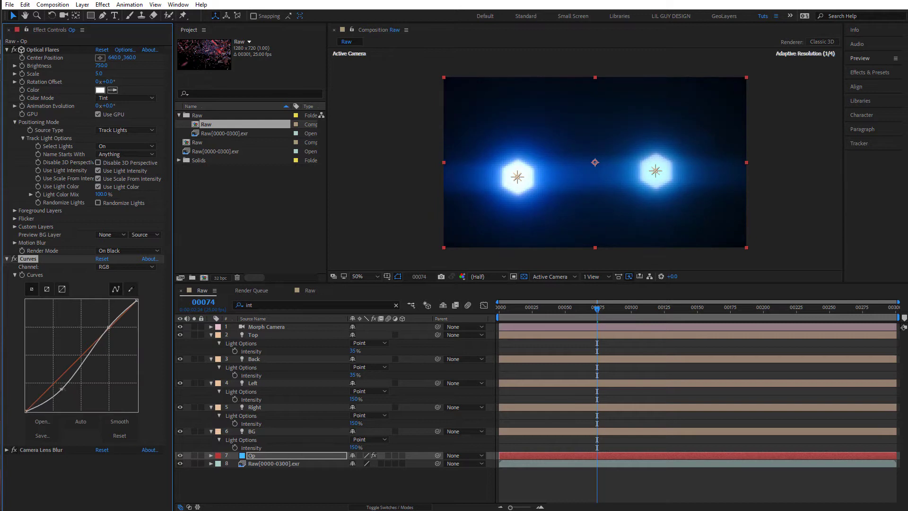
{"action": "left_click", "coordinate": [14, 259]}
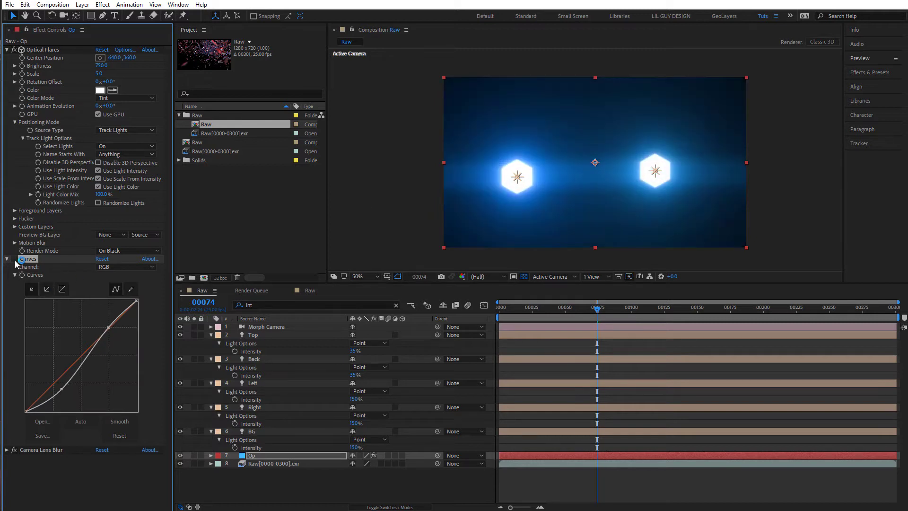
{"action": "left_click", "coordinate": [15, 260]}
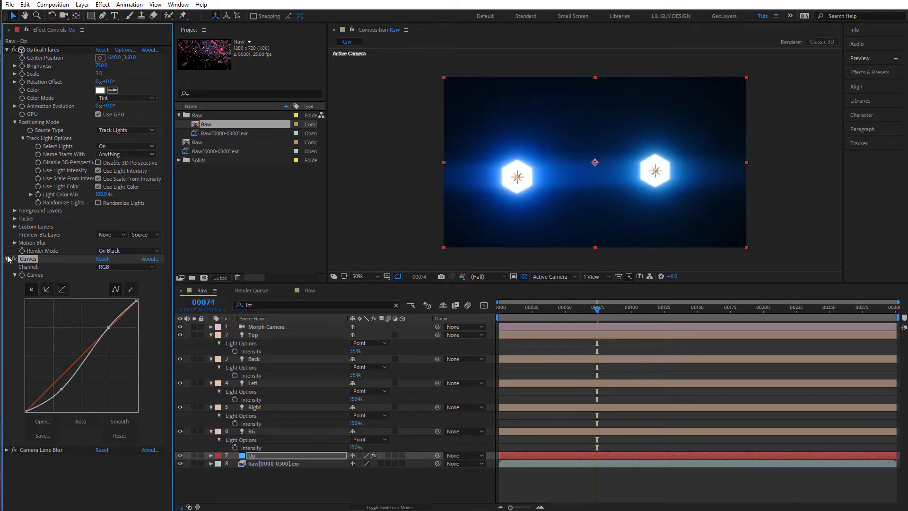
{"action": "left_click", "coordinate": [7, 259]}
{"action": "left_click", "coordinate": [38, 331]}
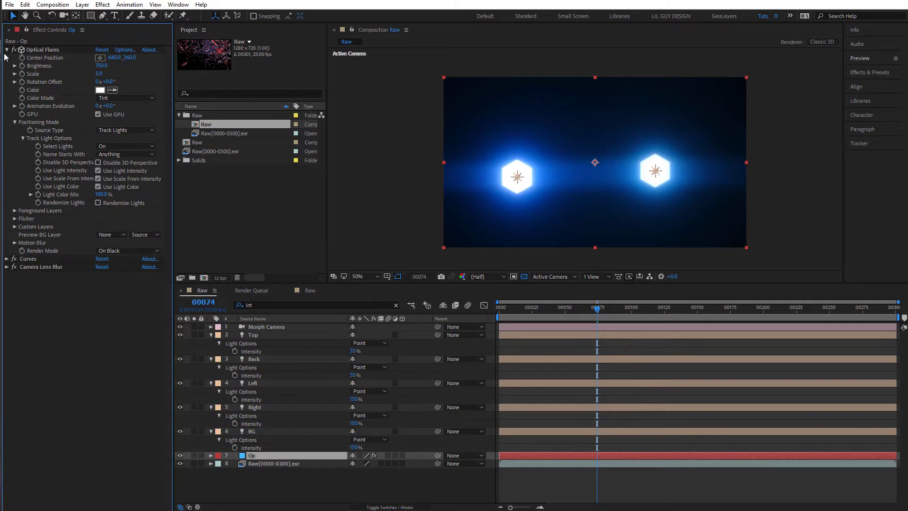
{"action": "left_click", "coordinate": [6, 50]}
- Move the Op layer beneath the Raw[0000-0300].exr layer and check the flares at several frames
{"action": "left_click", "coordinate": [660, 311]}
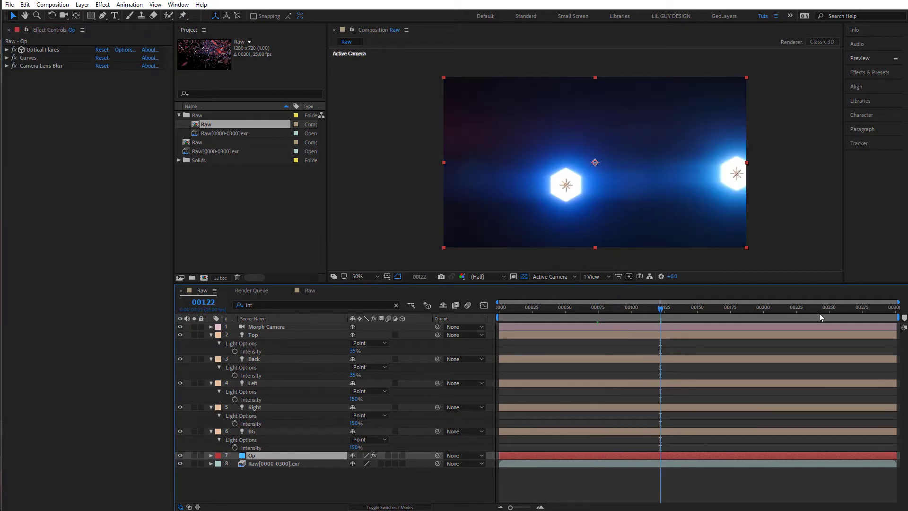
{"action": "left_click_drag", "start_coordinate": [819, 313], "coordinate": [900, 313]}
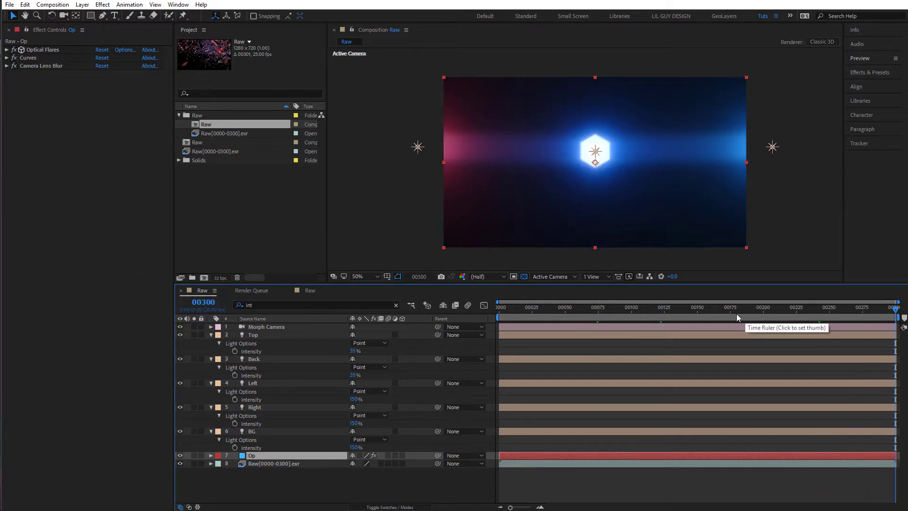
{"action": "left_click", "coordinate": [518, 314]}
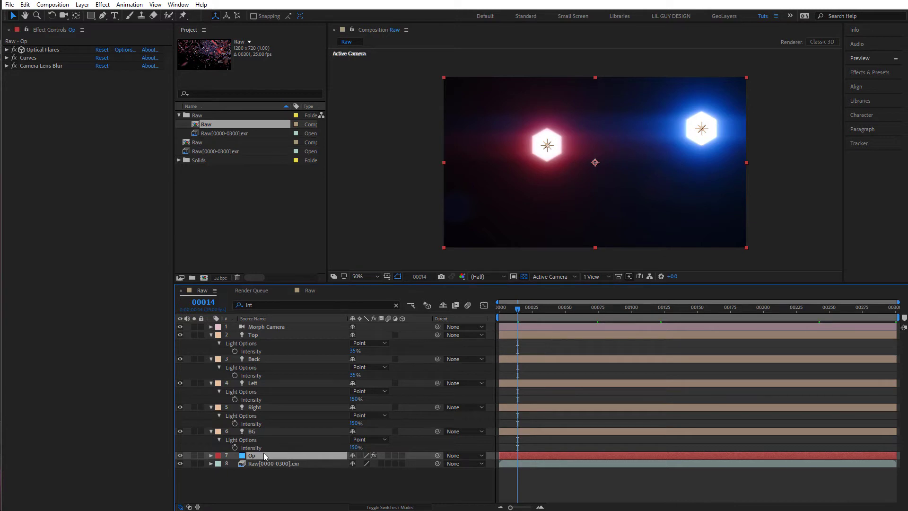
{"action": "left_click_drag", "start_coordinate": [263, 454], "coordinate": [265, 475]}
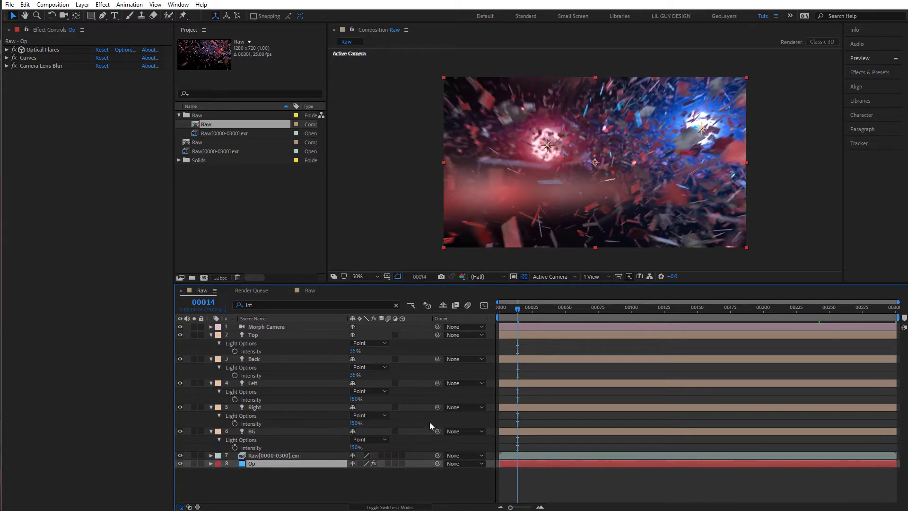
{"action": "left_click", "coordinate": [742, 318]}
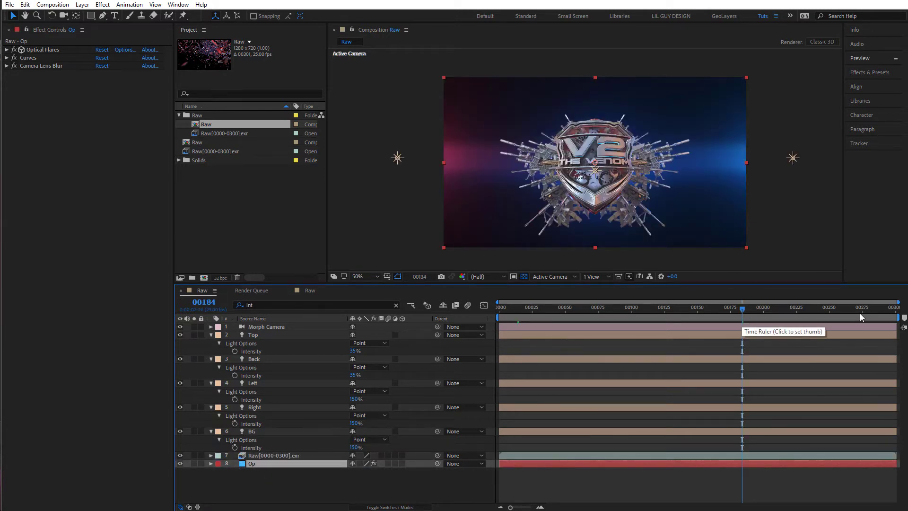
{"action": "left_click_drag", "start_coordinate": [887, 313], "coordinate": [545, 313]}
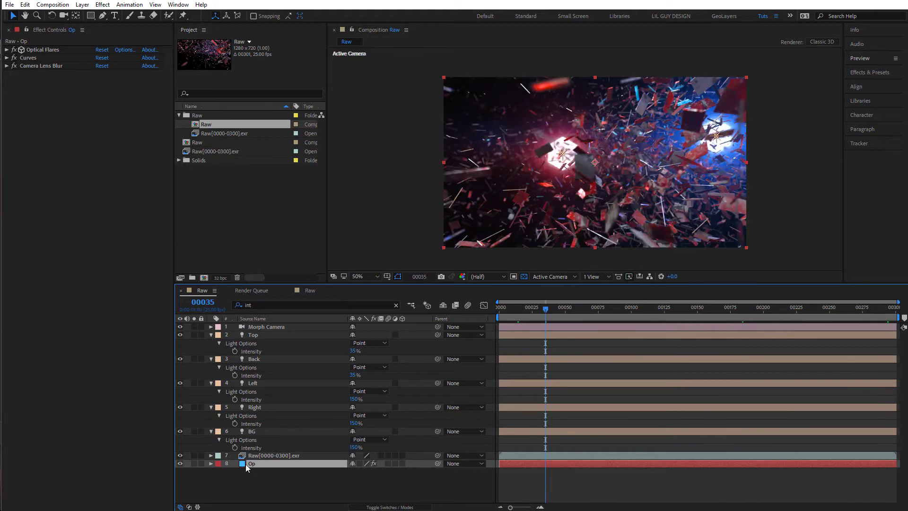
- With the Raw[0000-0300].exr layer hidden, duplicate the Op layer and set the upper copy's blending mode to Add
{"action": "left_click", "coordinate": [180, 455]}
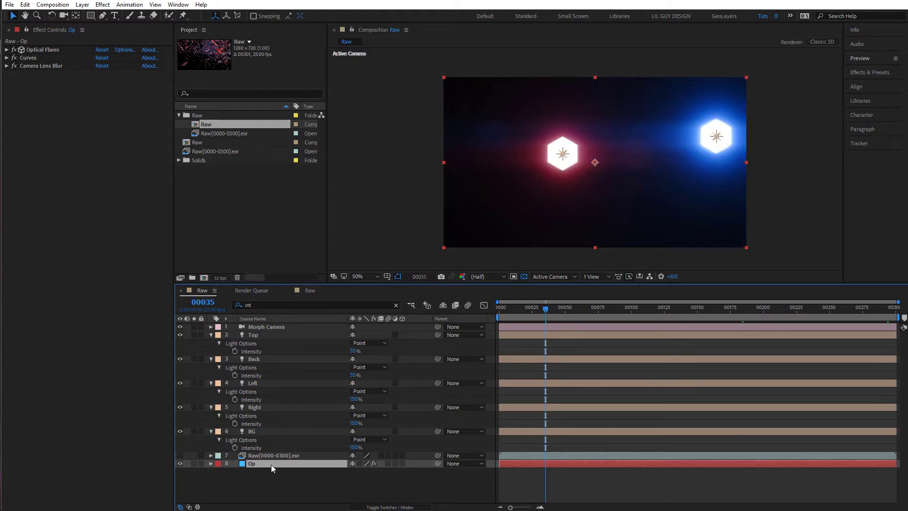
{"action": "key", "text": "ctrl+d"}
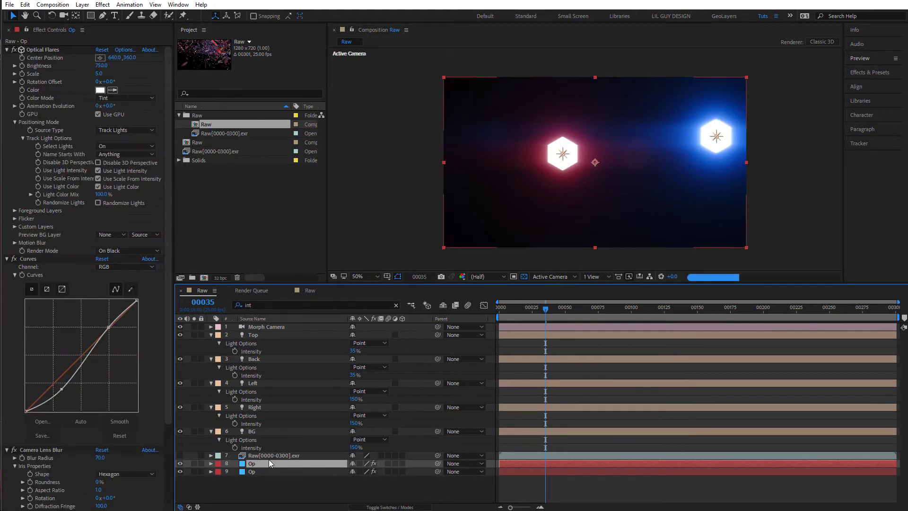
{"action": "left_click", "coordinate": [390, 507]}
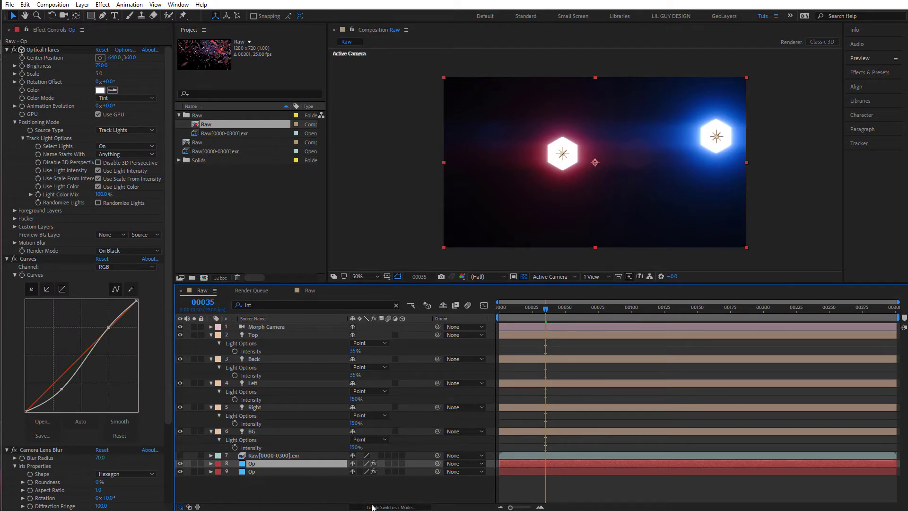
{"action": "left_click", "coordinate": [367, 463]}
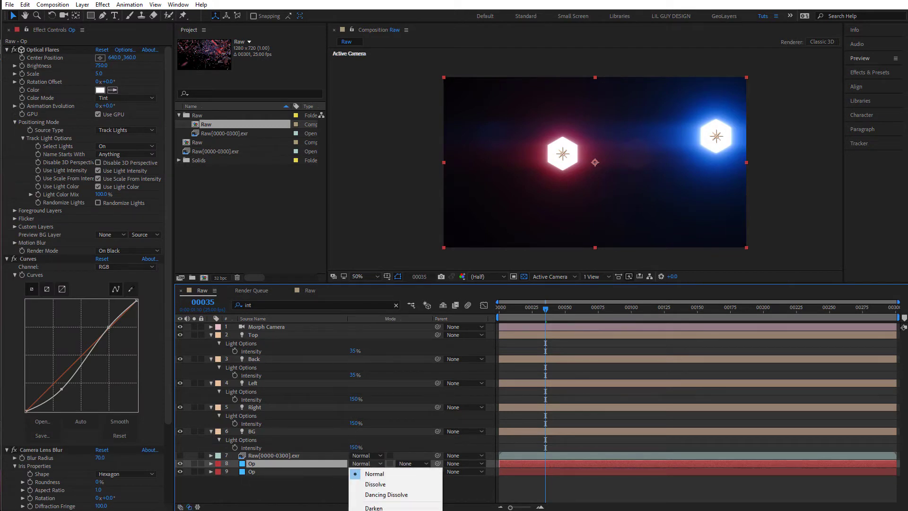
{"action": "left_click", "coordinate": [371, 510]}
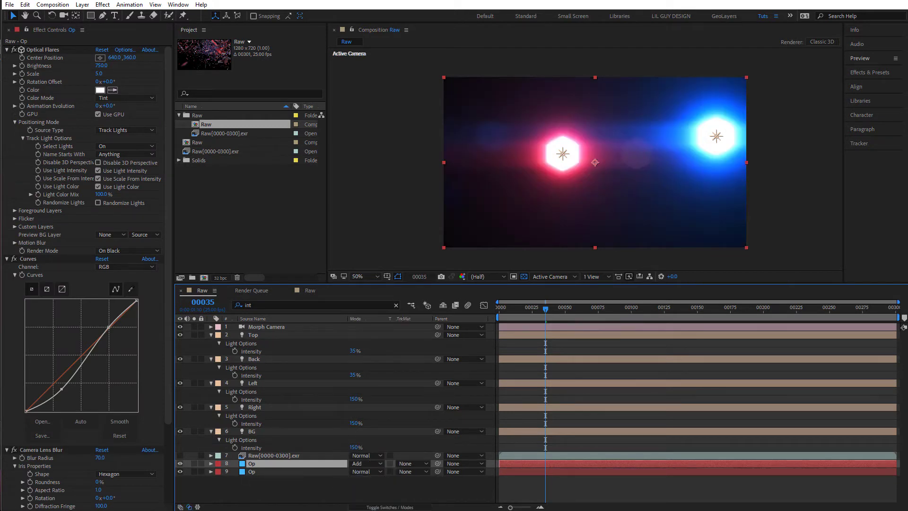
{"action": "left_click", "coordinate": [312, 471], "text": "shift"}
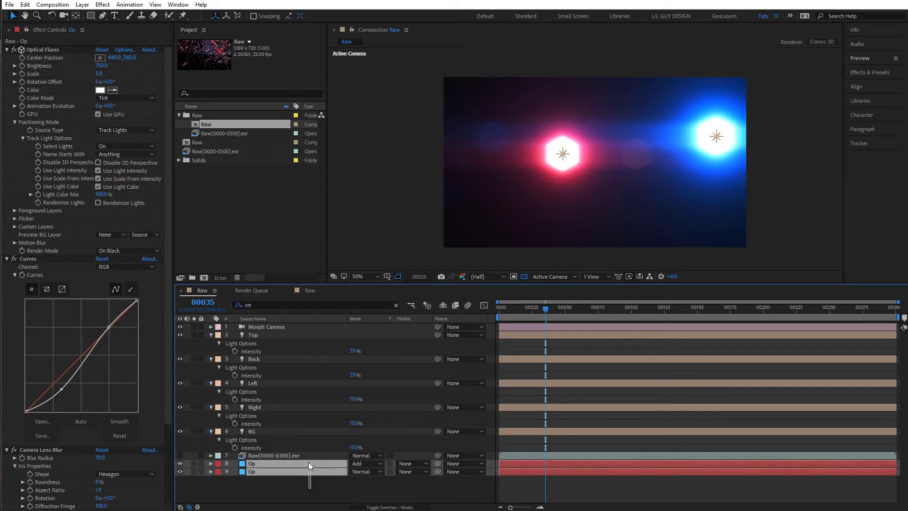
{"action": "left_click", "coordinate": [367, 472]}
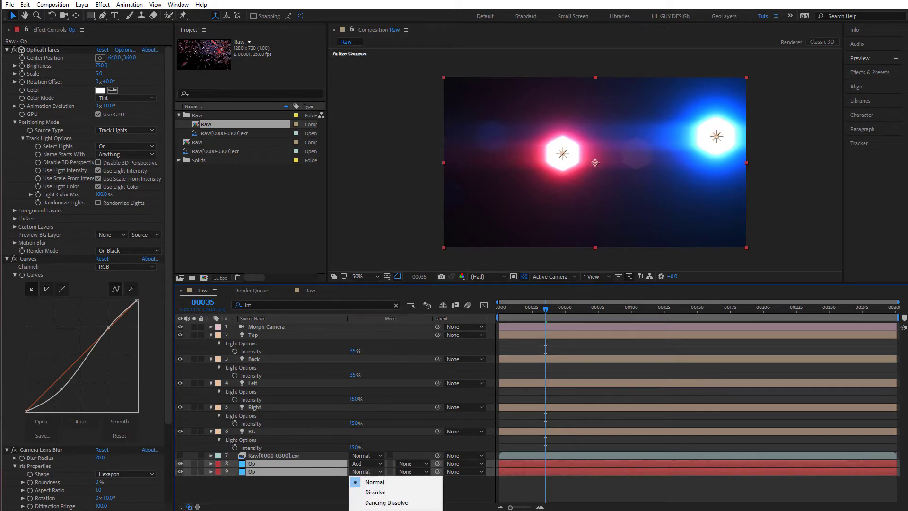
{"action": "left_click", "coordinate": [296, 491]}
{"action": "left_click", "coordinate": [297, 491]}
- Rename the upper flare layer to Op Top and the lower one to Op Bg
{"action": "left_click", "coordinate": [277, 463]}
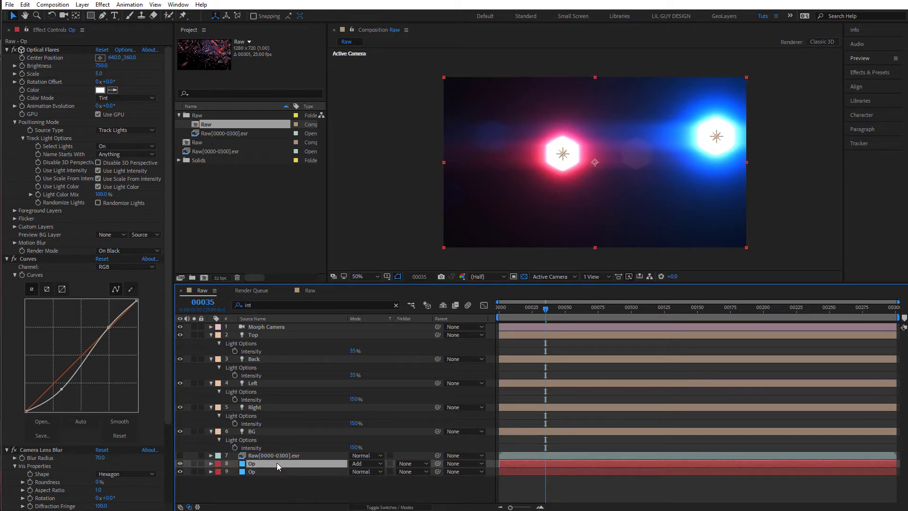
{"action": "key", "text": "Return"}
{"action": "left_click", "coordinate": [274, 463]}
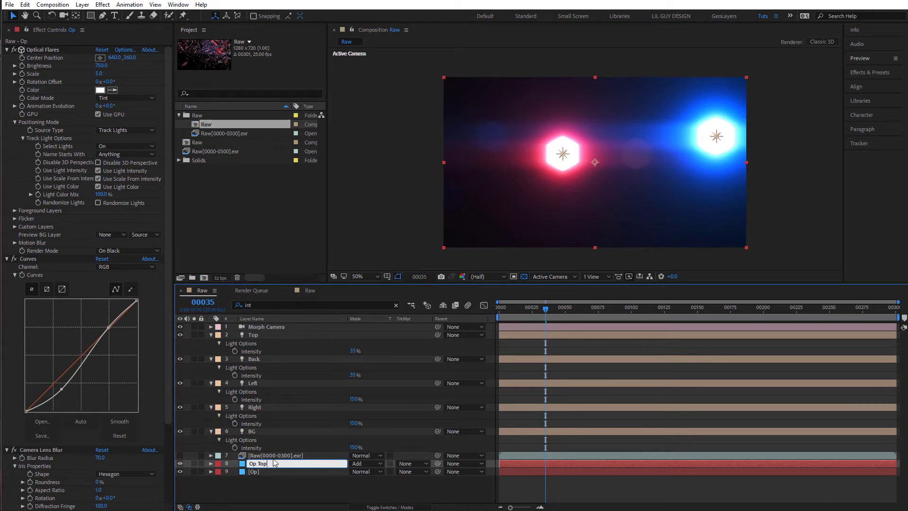
{"action": "type", "text": "Top"}
{"action": "key", "text": "Return"}
{"action": "left_click", "coordinate": [291, 470]}
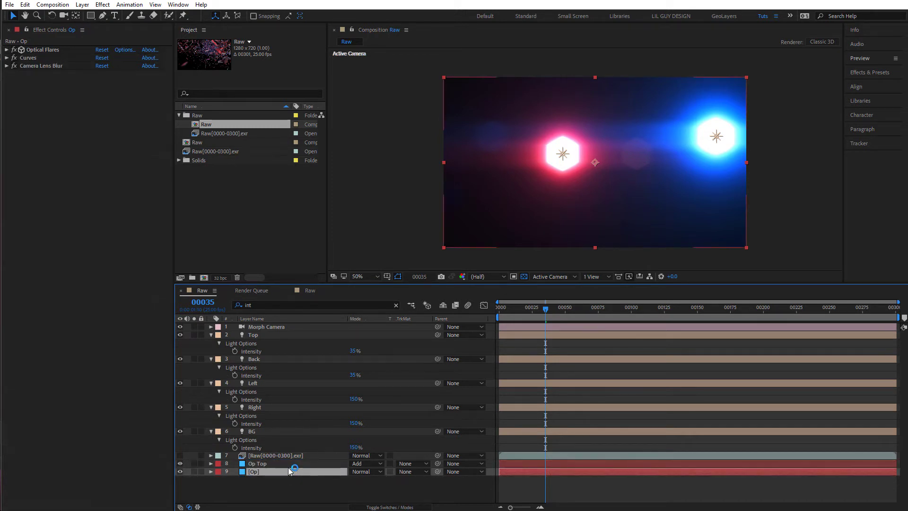
{"action": "key", "text": "Return"}
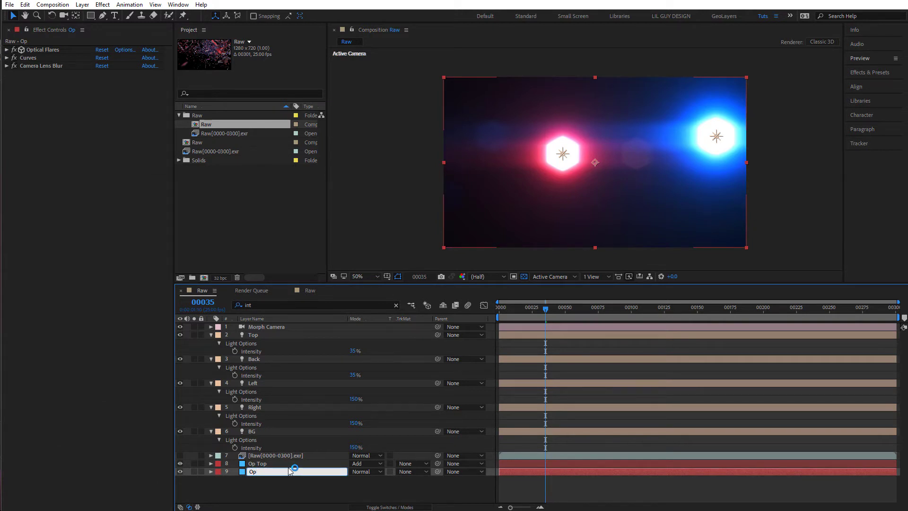
{"action": "key", "text": "Return"}
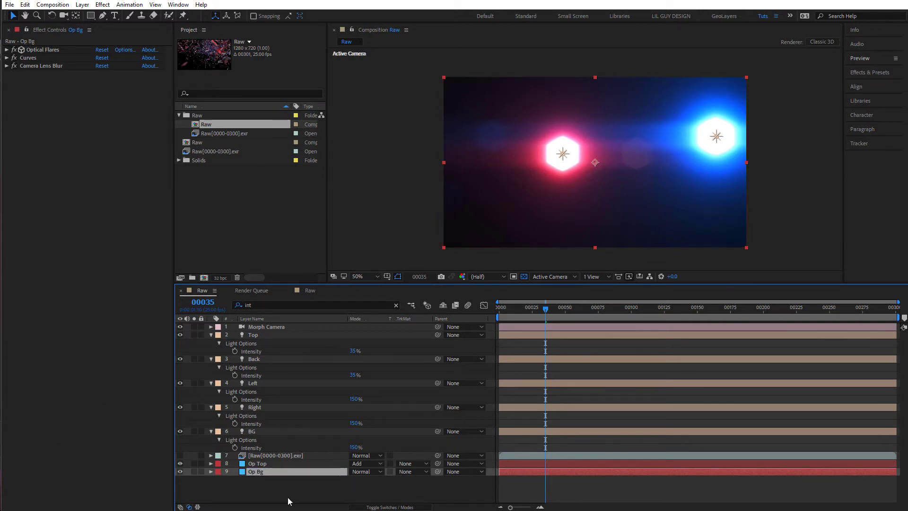
- At frame 38, set the Optical Flares brightness of the Op Bg layer to 500
{"action": "left_click", "coordinate": [694, 308]}
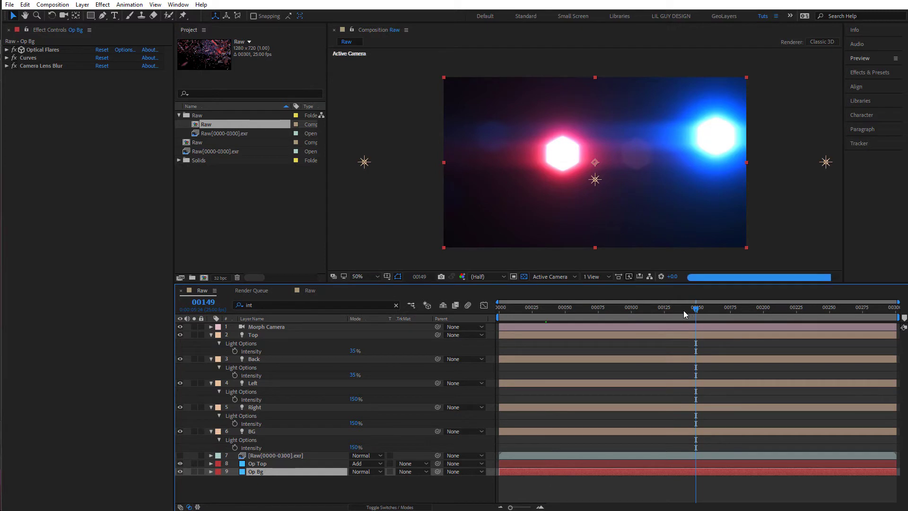
{"action": "left_click", "coordinate": [547, 312]}
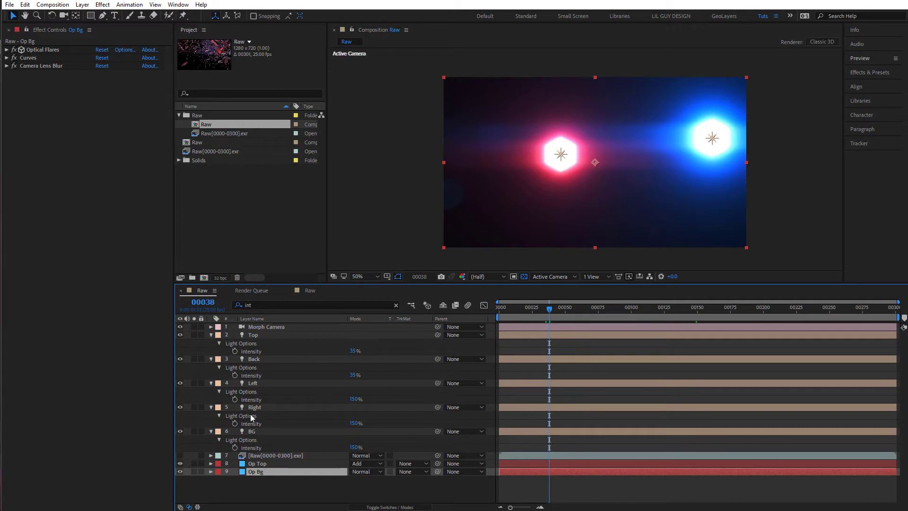
{"action": "left_click", "coordinate": [7, 49]}
{"action": "left_click", "coordinate": [102, 66]}
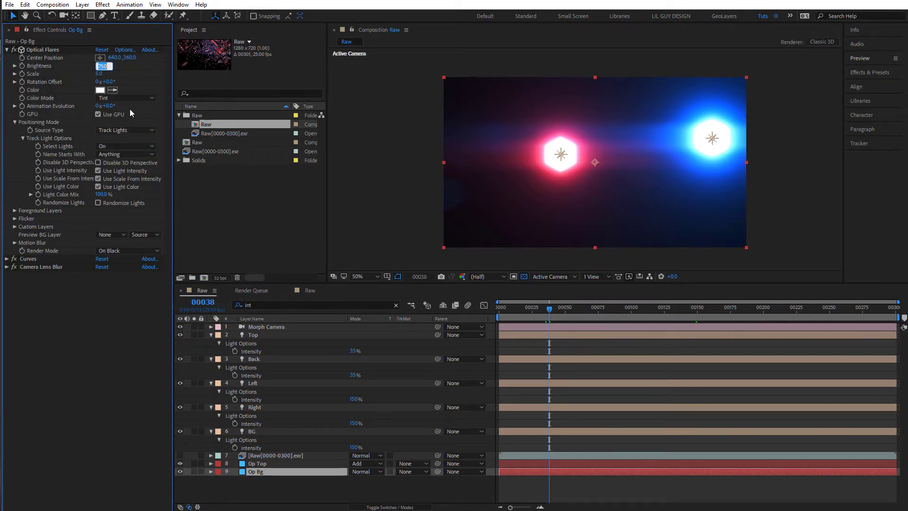
{"action": "type", "text": "500"}
{"action": "key", "text": "Return"}
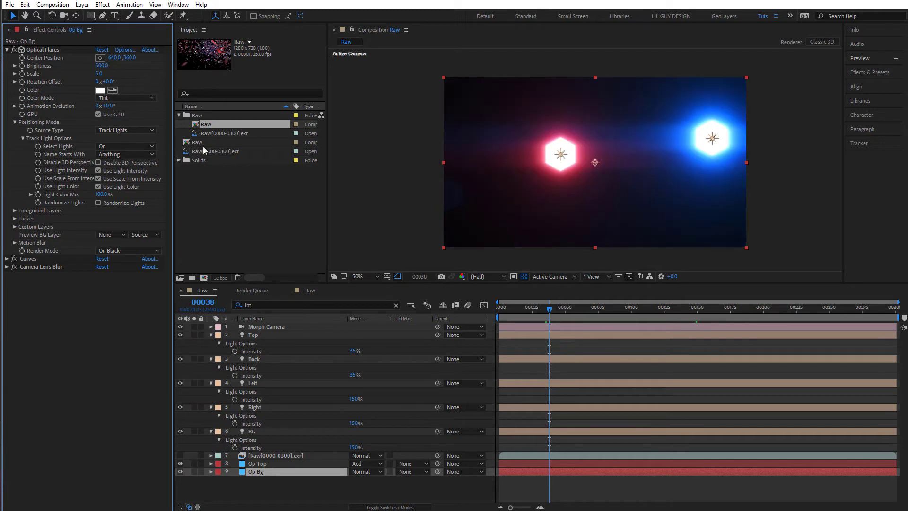
- Set the Optical Flares brightness of the Op Top layer to 500 and move the layer above all others
{"action": "left_click", "coordinate": [257, 463]}
{"action": "left_click", "coordinate": [101, 65]}
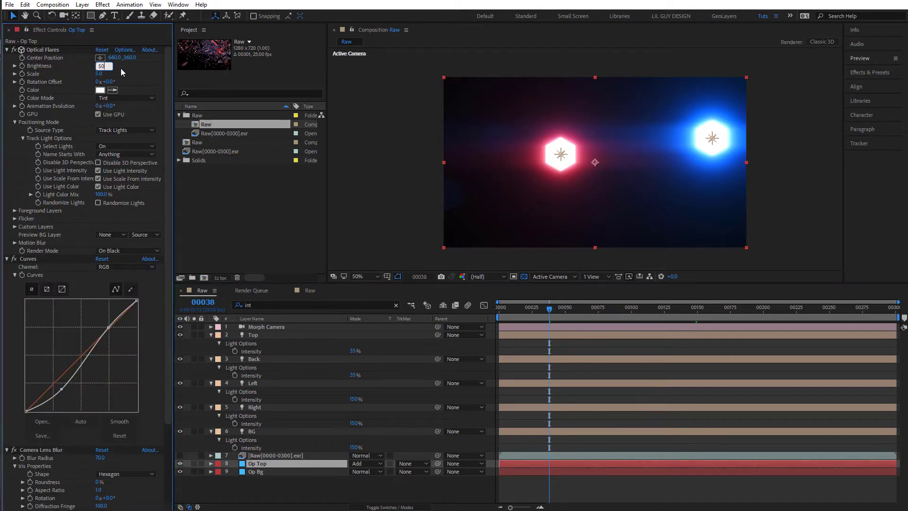
{"action": "type", "text": "500"}
{"action": "key", "text": "Return"}
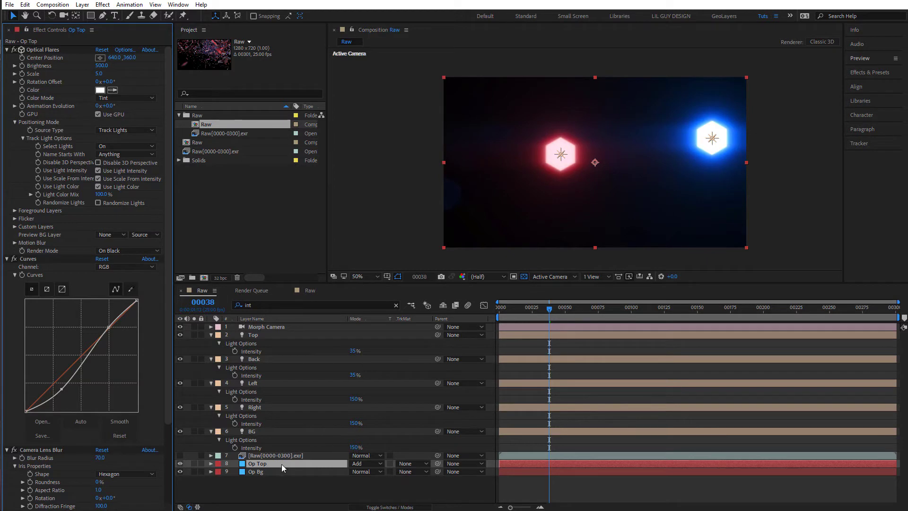
{"action": "left_click_drag", "start_coordinate": [280, 462], "coordinate": [284, 327]}
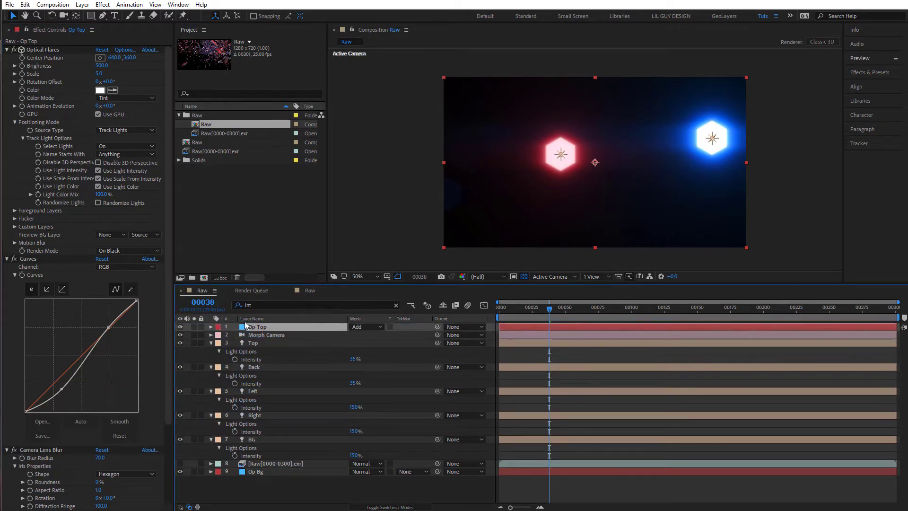
- Hide the Op Bg layer, show the Raw[0000-0300].exr layer and go to frame 131
{"action": "left_click", "coordinate": [180, 471]}
{"action": "left_click", "coordinate": [180, 463]}
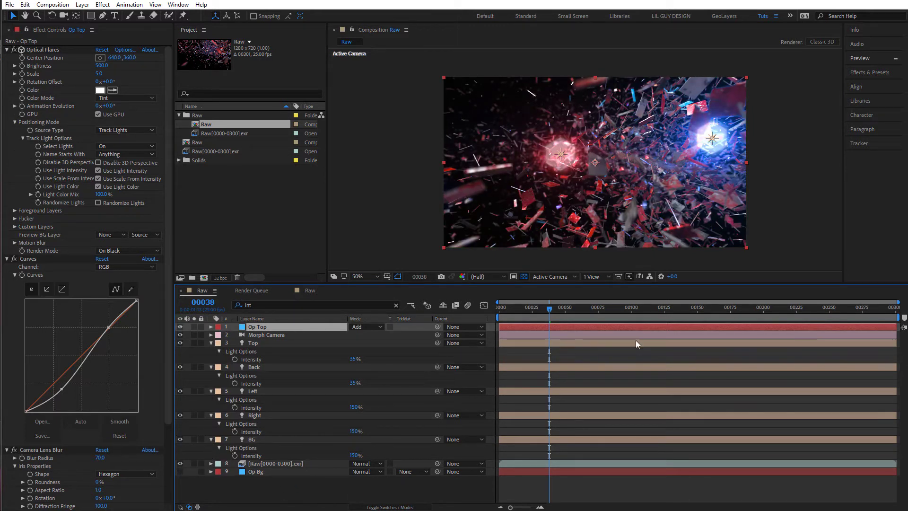
{"action": "left_click", "coordinate": [672, 311]}
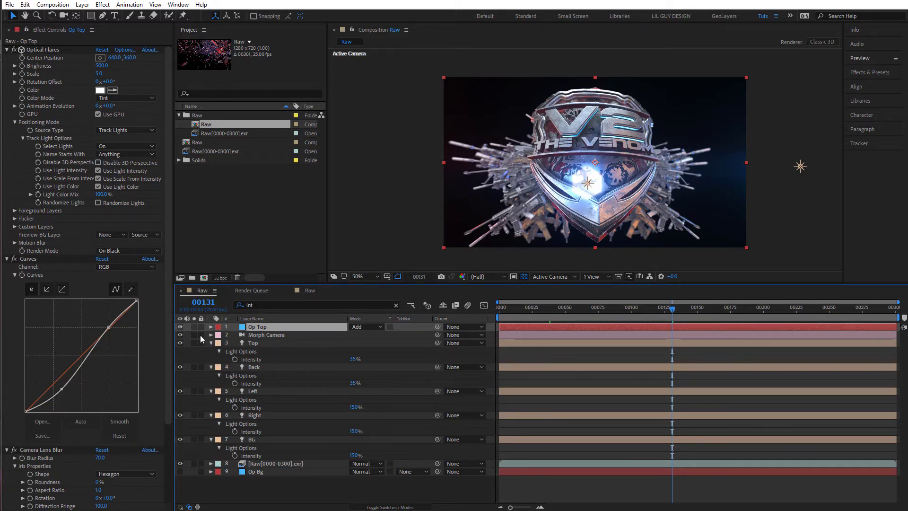
- Make Op Bg visible again, isolate it briefly, and compare the frame with Op Top hidden and shown
{"action": "left_click", "coordinate": [178, 329]}
{"action": "left_click", "coordinate": [180, 326]}
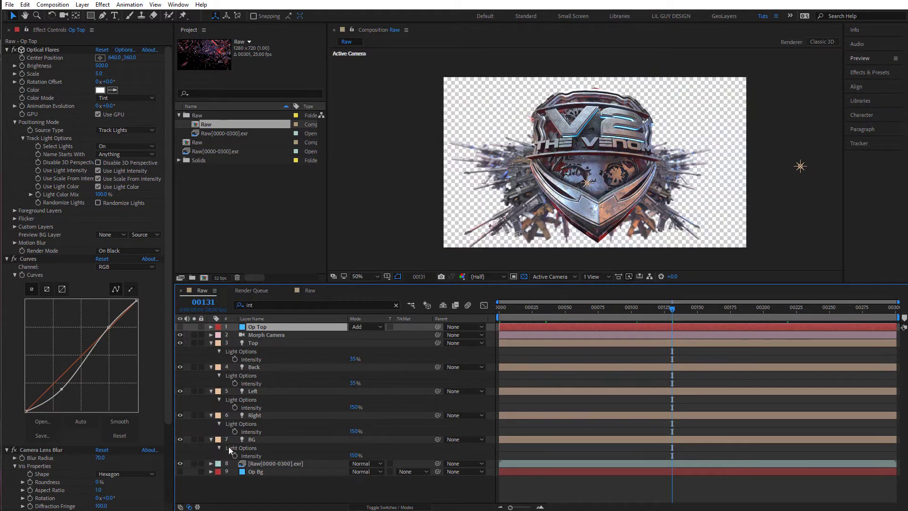
{"action": "left_click", "coordinate": [179, 471]}
{"action": "left_click", "coordinate": [245, 484]}
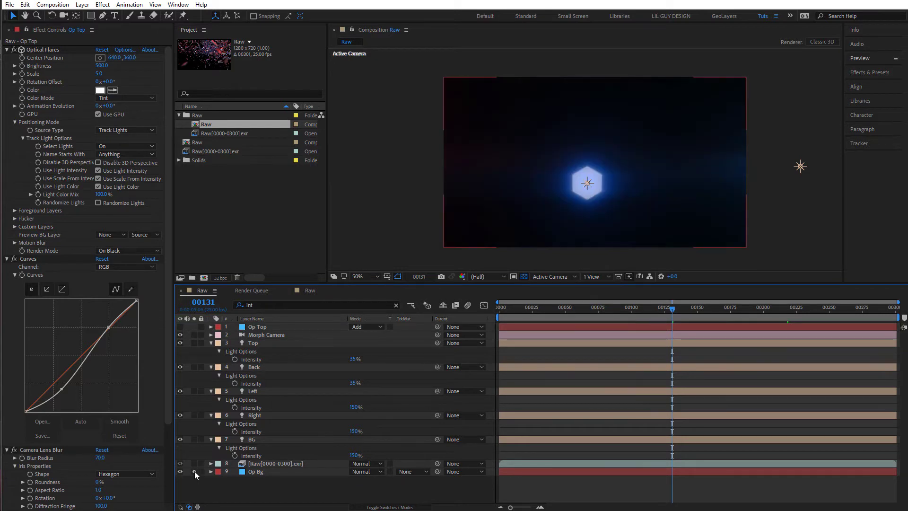
{"action": "left_click", "coordinate": [194, 471]}
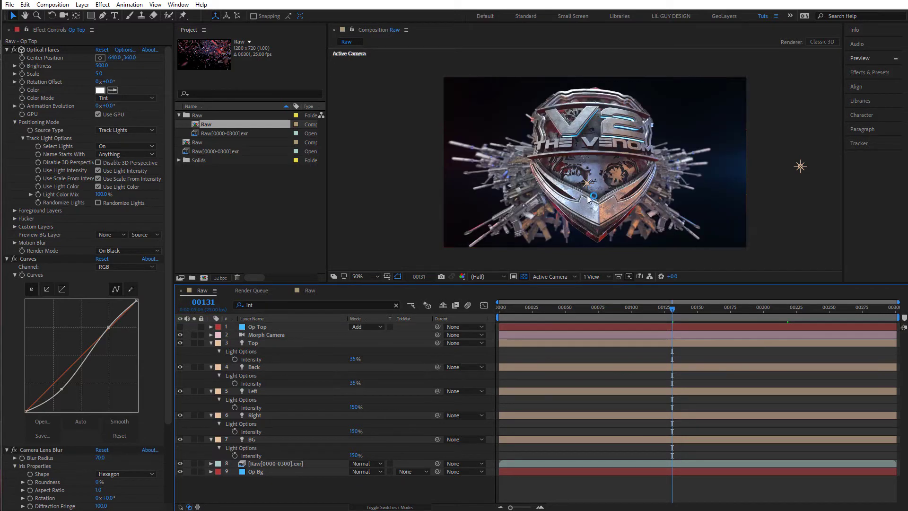
{"action": "left_click", "coordinate": [179, 327]}
- Inspect the Op Top flares around frame 90 at 100% zoom, soloing the layer and toggling its visibility
{"action": "left_click", "coordinate": [260, 327]}
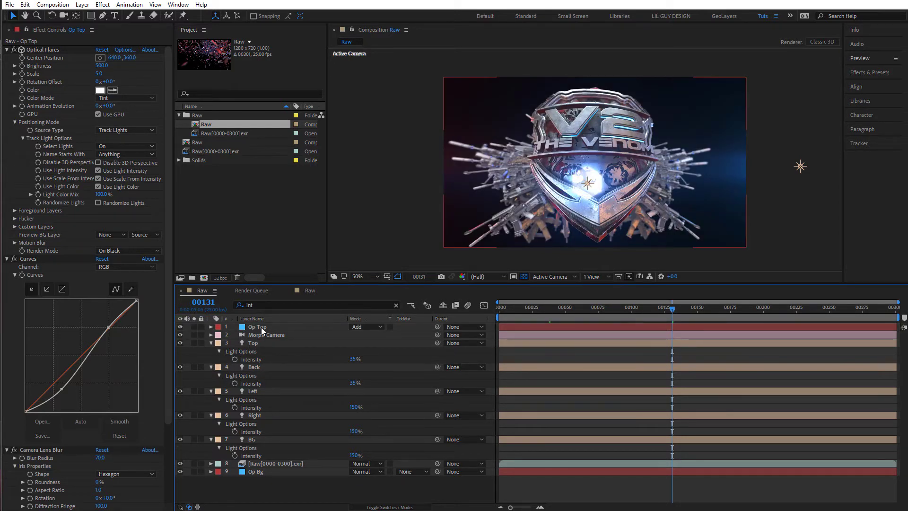
{"action": "left_click", "coordinate": [261, 327]}
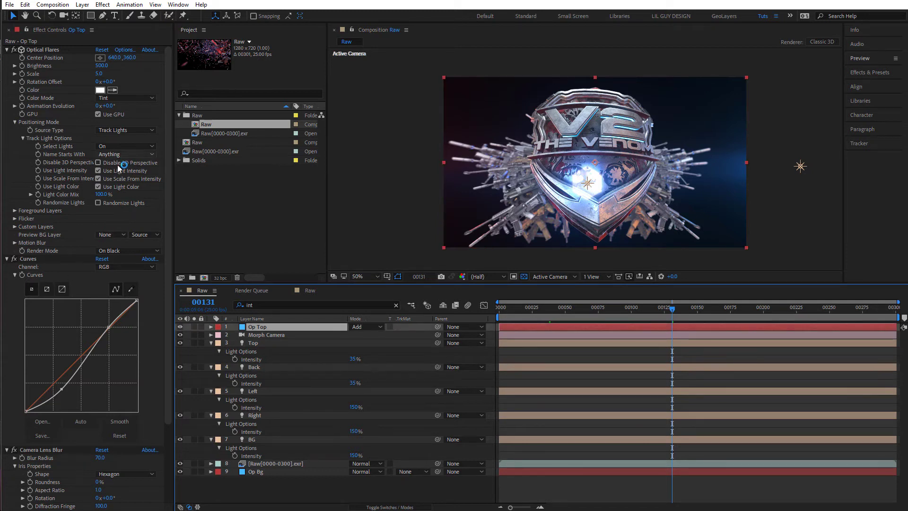
{"action": "left_click", "coordinate": [111, 235]}
{"action": "left_click", "coordinate": [288, 336]}
{"action": "left_click_drag", "start_coordinate": [671, 309], "coordinate": [629, 313]}
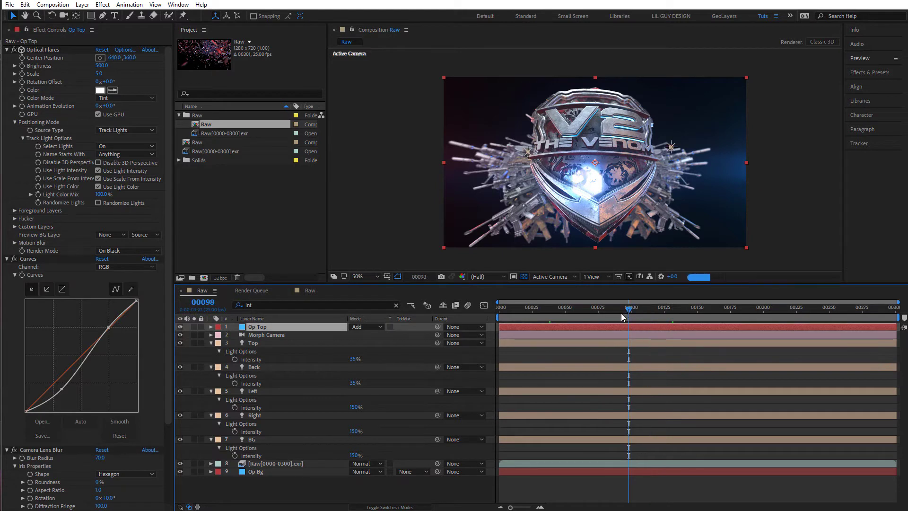
{"action": "left_click", "coordinate": [617, 315]}
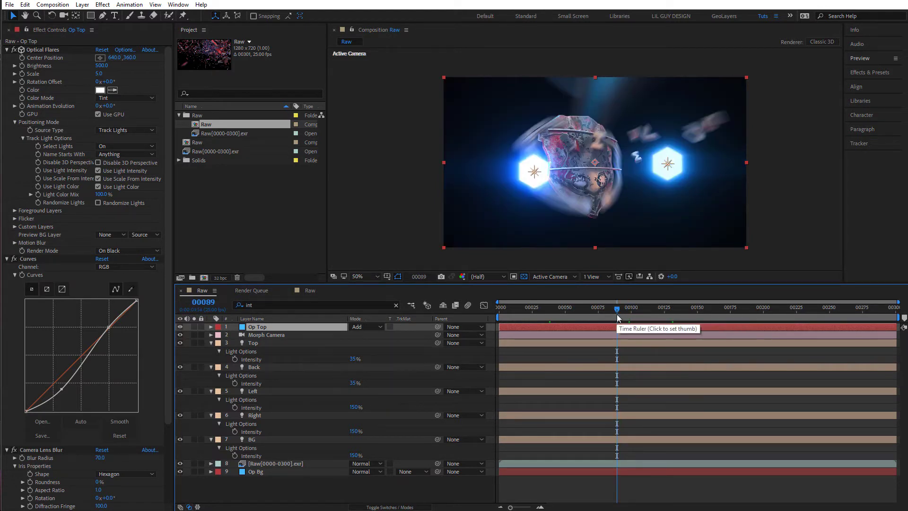
{"action": "left_click", "coordinate": [618, 317]}
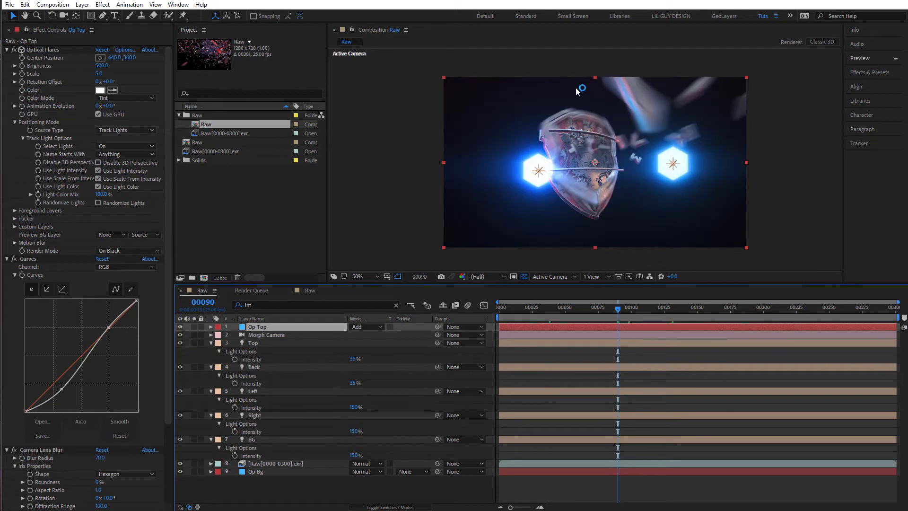
{"action": "key", "text": "slash"}
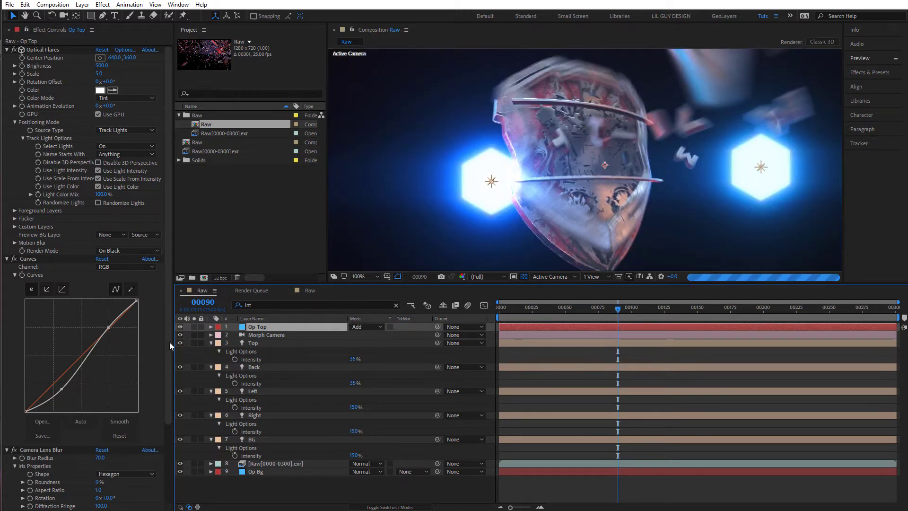
{"action": "left_click", "coordinate": [194, 326]}
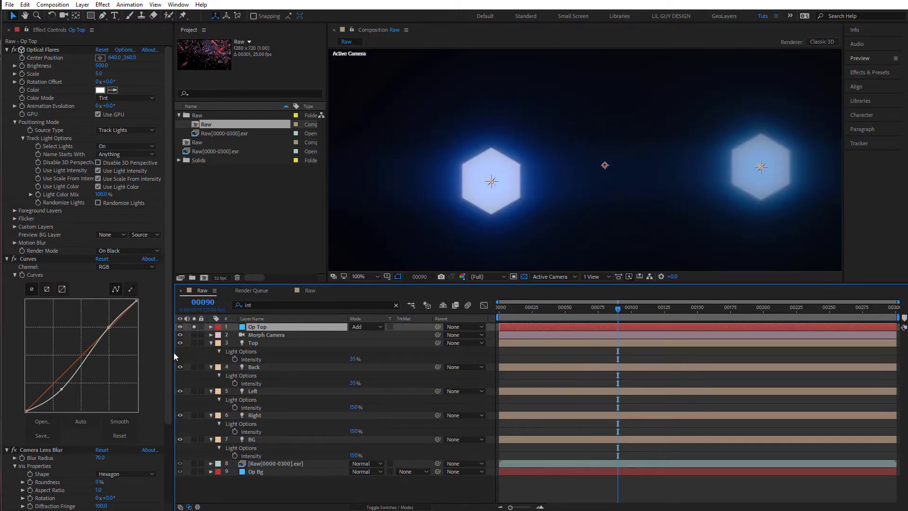
{"action": "left_click", "coordinate": [194, 326]}
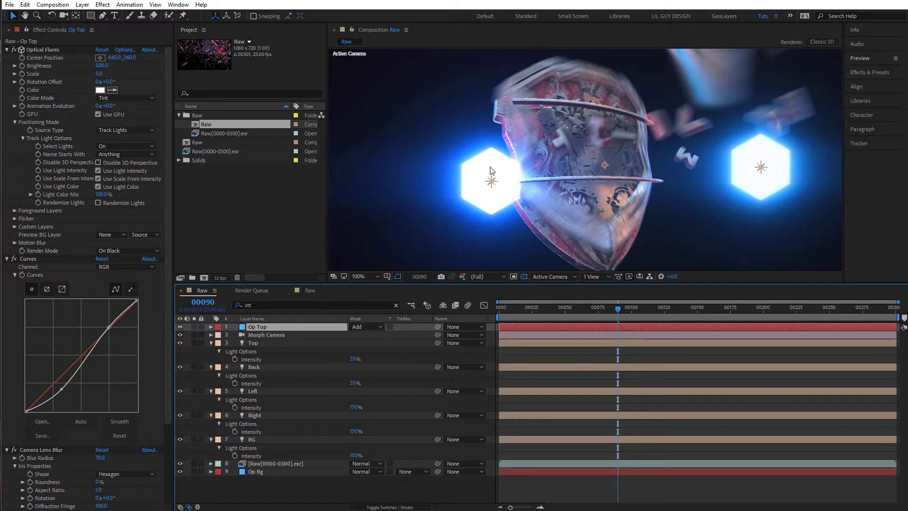
{"action": "left_click", "coordinate": [179, 327]}
{"action": "left_click", "coordinate": [180, 327]}
- In Op Top's Optical Flares, set the source of foreground Layer 1 to Raw[0000-0300].exr
{"action": "left_click", "coordinate": [15, 210]}
{"action": "left_click", "coordinate": [23, 219]}
{"action": "left_click", "coordinate": [117, 225]}
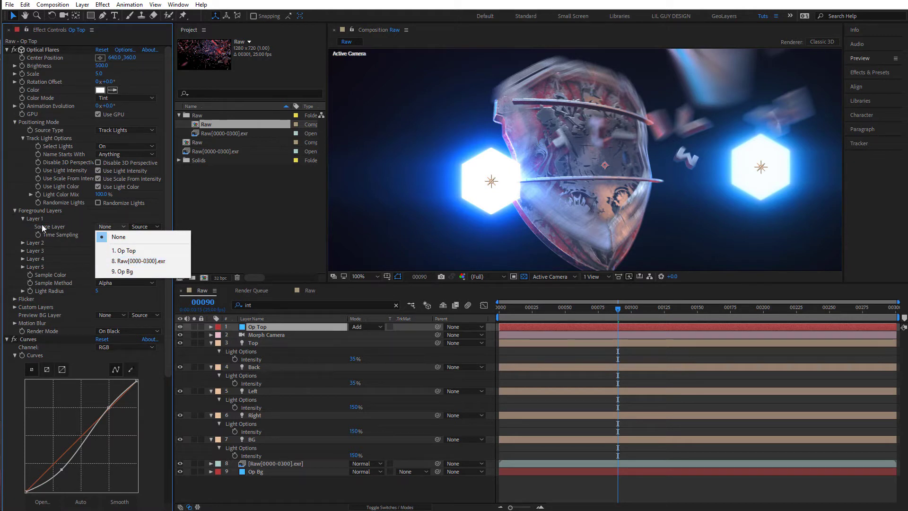
{"action": "left_click", "coordinate": [136, 262]}
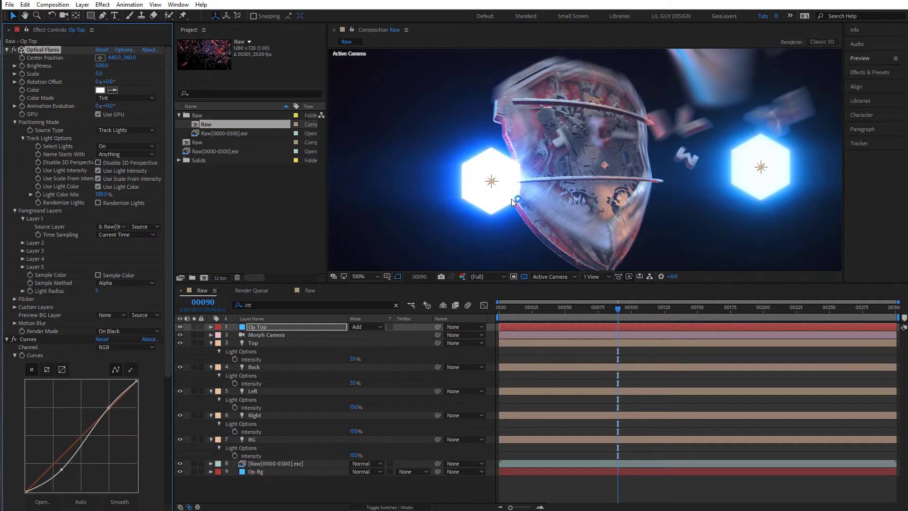
- At frame 108, switch Op Top's foreground Layer 1 source to None and back to Raw[0000-0300].exr to compare the flare
{"action": "left_click", "coordinate": [642, 312]}
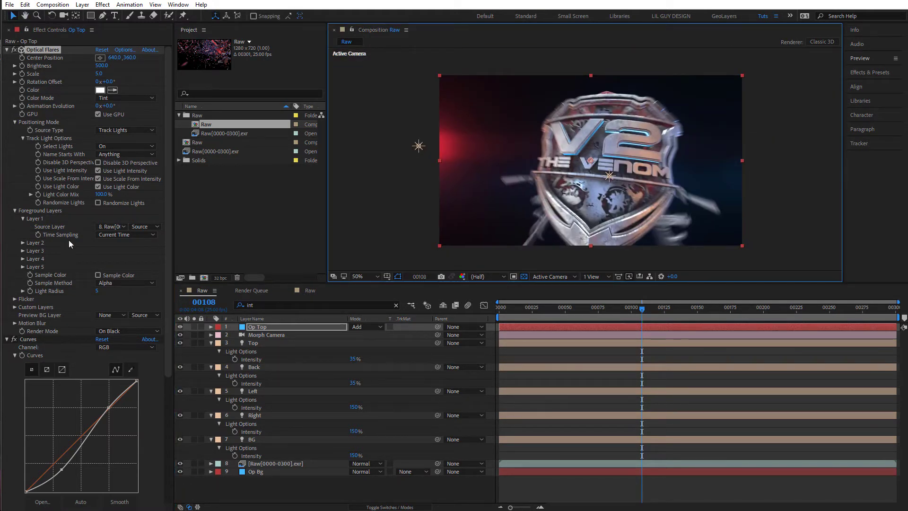
{"action": "left_click", "coordinate": [111, 226]}
{"action": "left_click", "coordinate": [112, 235]}
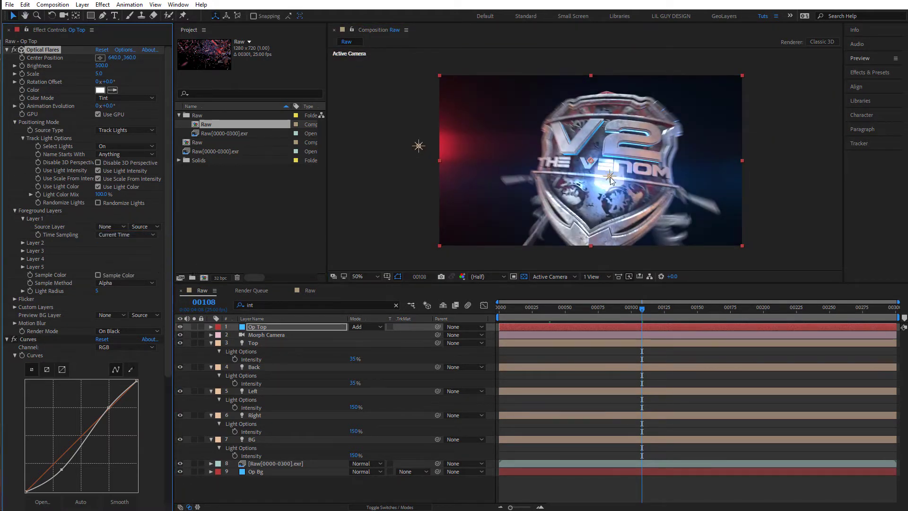
{"action": "left_click", "coordinate": [112, 226]}
{"action": "left_click", "coordinate": [142, 261]}
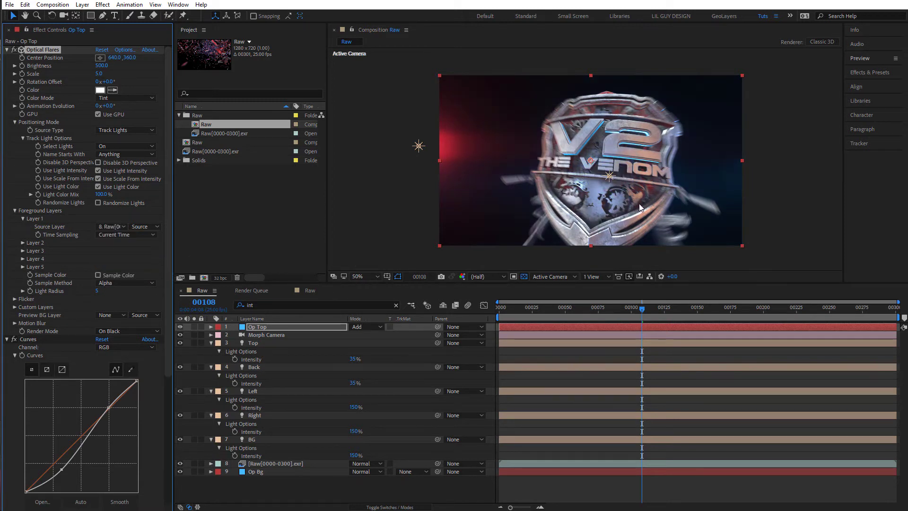
- Review how the logo occludes the flares at several frames across the animation, ending at frame 20
{"action": "left_click", "coordinate": [795, 312]}
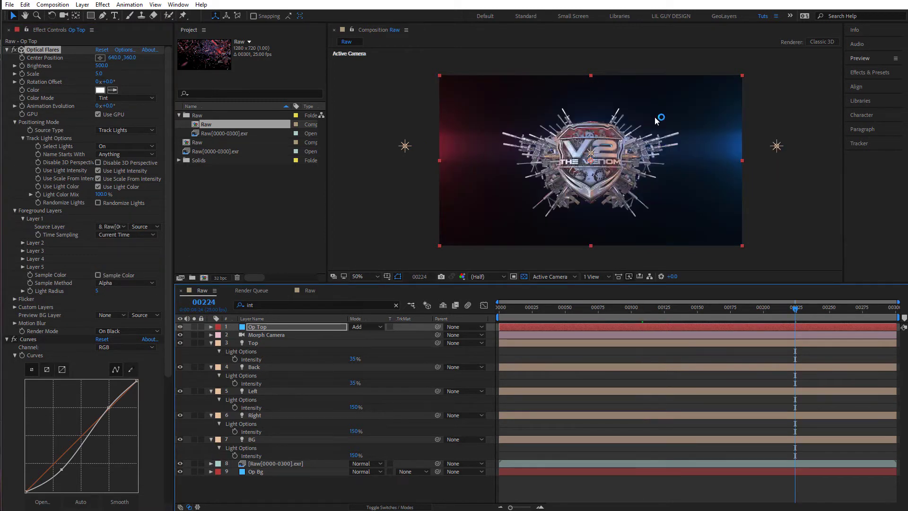
{"action": "left_click", "coordinate": [886, 317]}
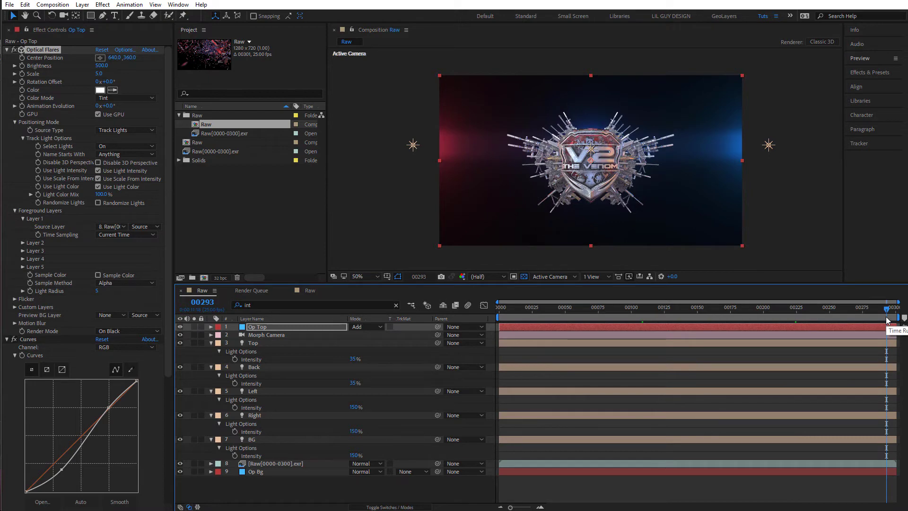
{"action": "left_click", "coordinate": [546, 316]}
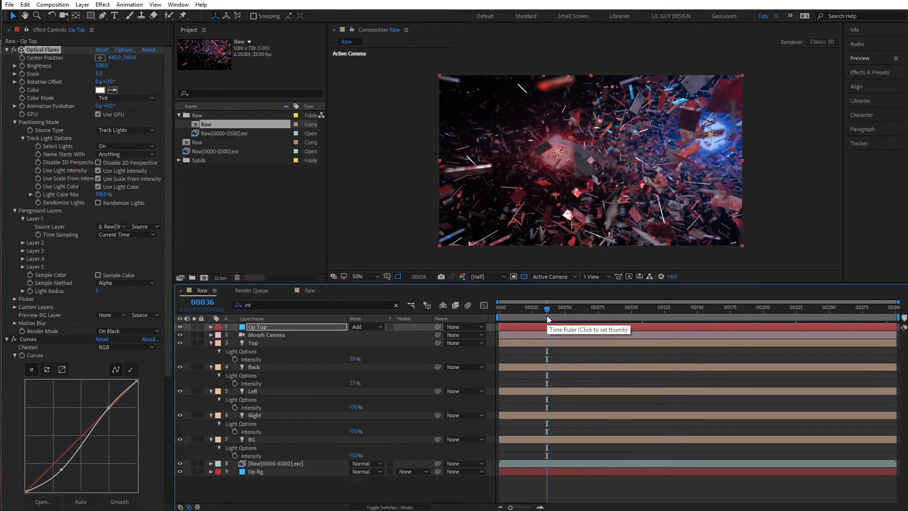
{"action": "left_click", "coordinate": [614, 311]}
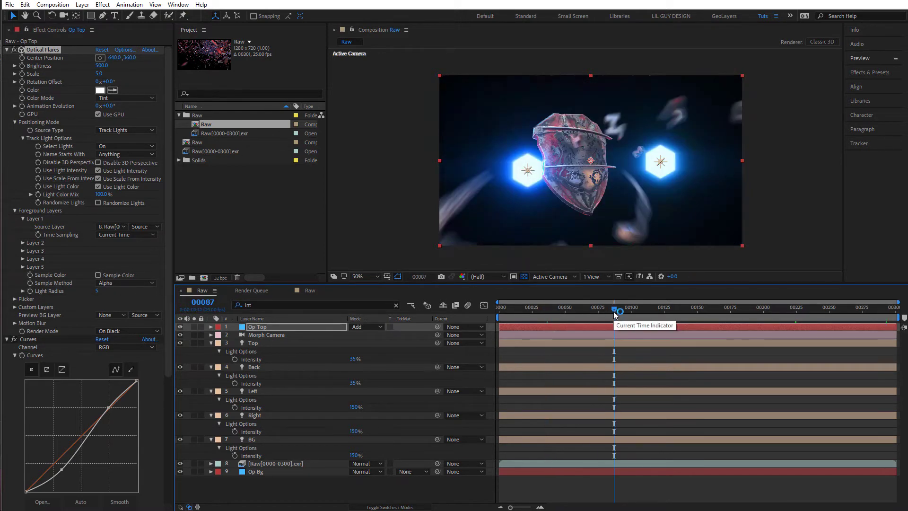
{"action": "left_click", "coordinate": [651, 311]}
{"action": "left_click", "coordinate": [751, 315]}
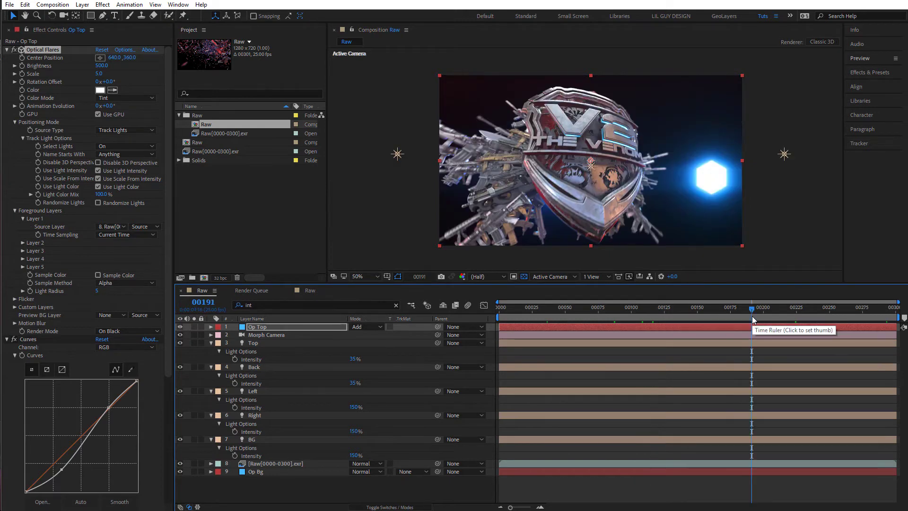
{"action": "left_click", "coordinate": [835, 317]}
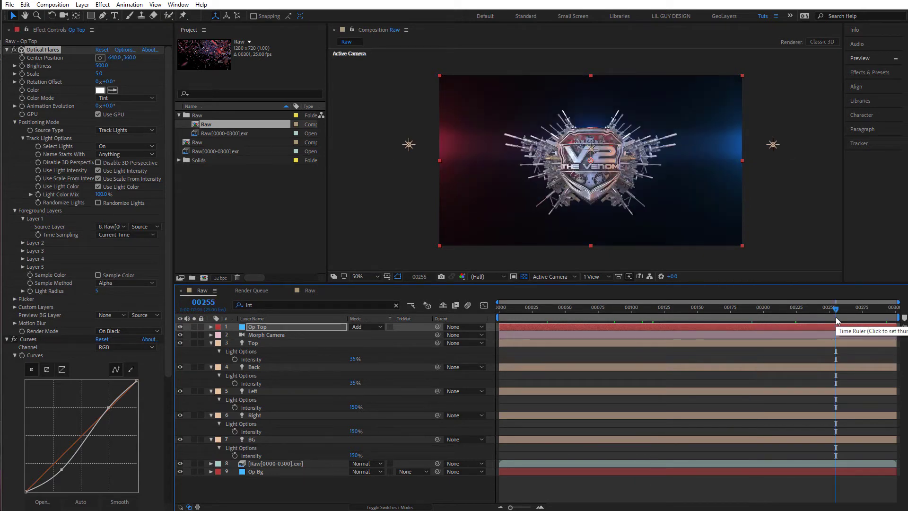
{"action": "left_click", "coordinate": [882, 315]}
{"action": "left_click", "coordinate": [525, 313]}
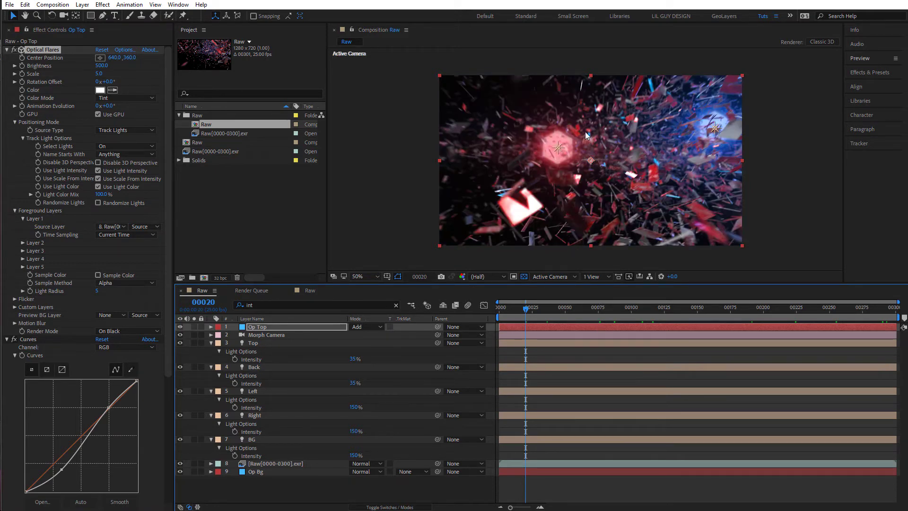
- Examine the flares behind the debris at frame 20 at 100% zoom, toggling Op Bg's visibility and leaving it hidden
{"action": "key", "text": "period"}
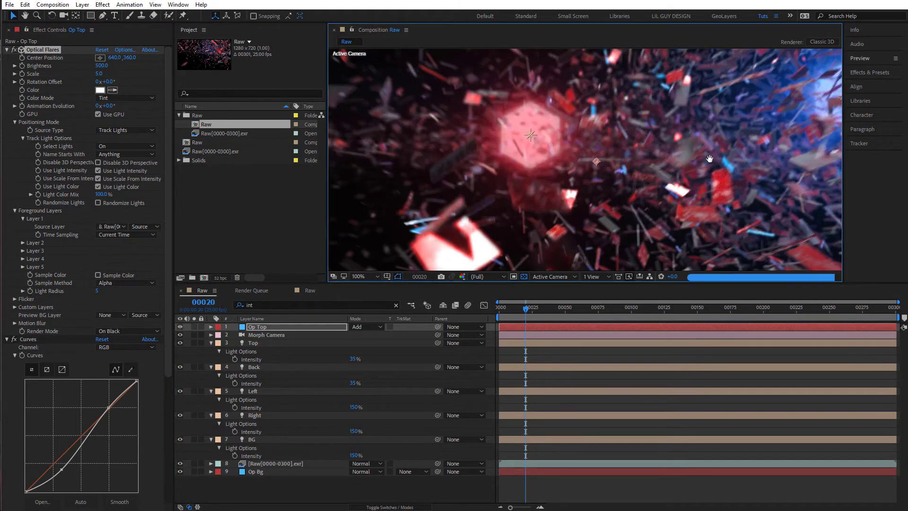
{"action": "key", "text": "h"}
{"action": "left_click_drag", "start_coordinate": [710, 159], "coordinate": [645, 181]}
{"action": "key", "text": "v"}
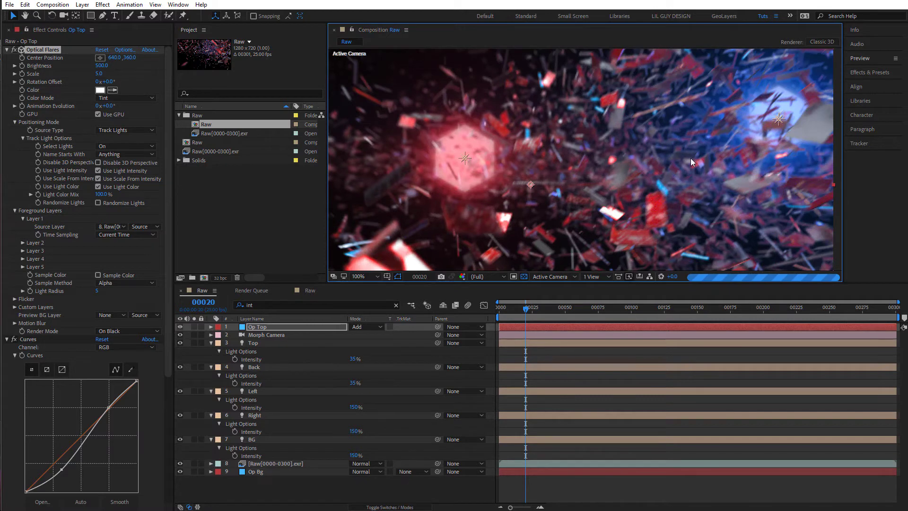
{"action": "left_click", "coordinate": [180, 471]}
{"action": "left_click", "coordinate": [180, 471]}
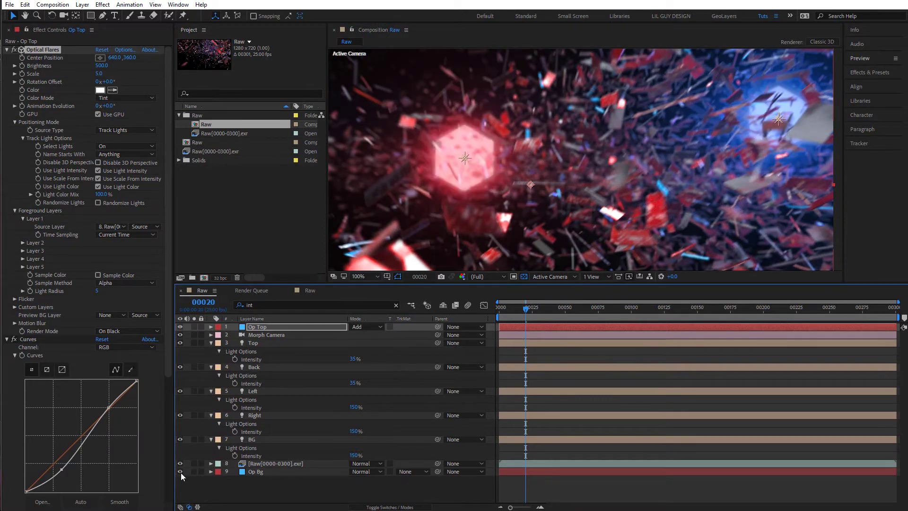
{"action": "left_click", "coordinate": [180, 472]}
- Check the alpha interpretation settings of the Raw[0000-0300].exr footage and inspect the debris edges at frame 20
{"action": "left_click", "coordinate": [225, 133]}
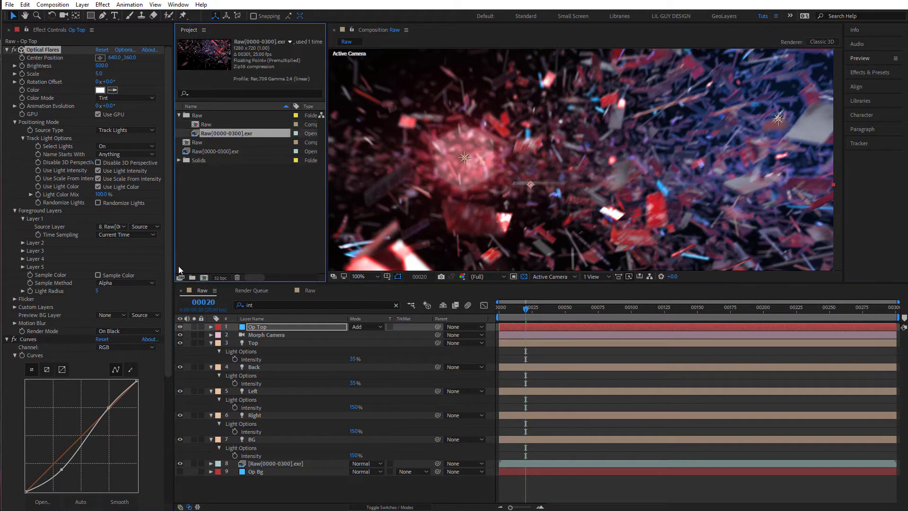
{"action": "left_click", "coordinate": [180, 278]}
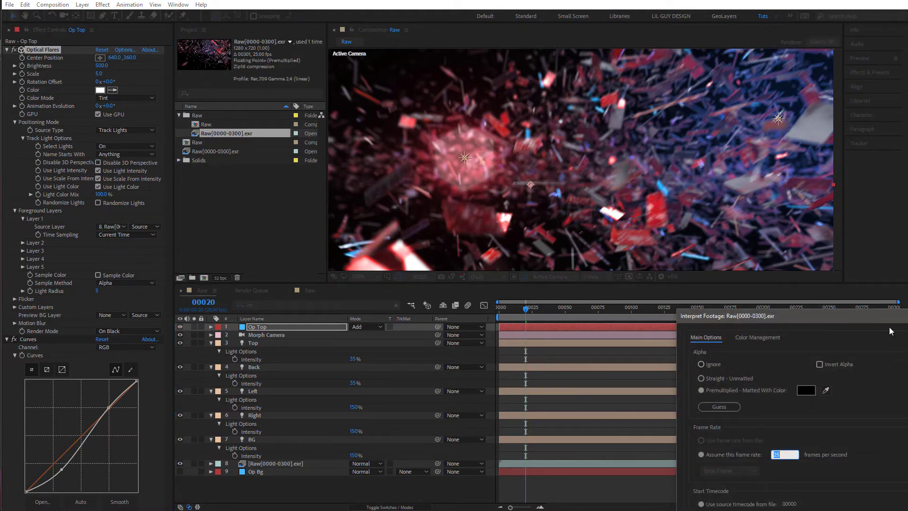
{"action": "key", "text": "Return"}
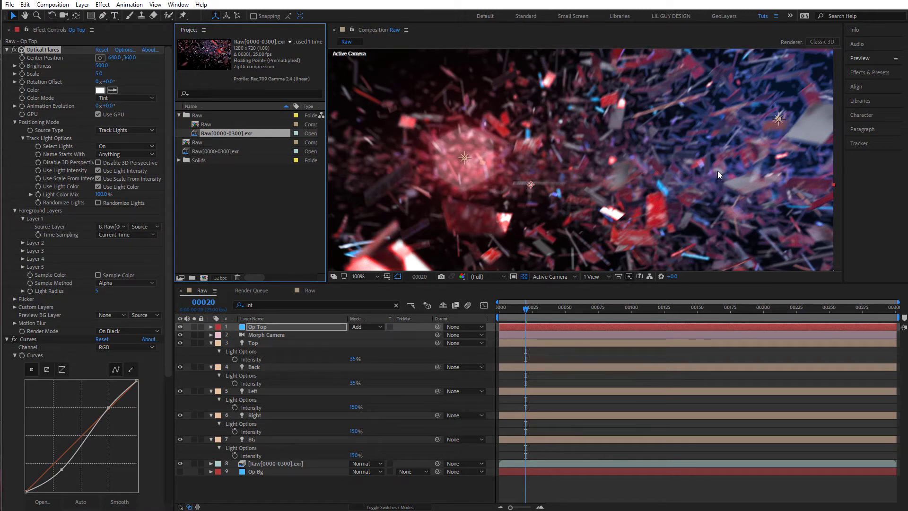
{"action": "left_click_drag", "start_coordinate": [705, 144], "coordinate": [698, 274]}
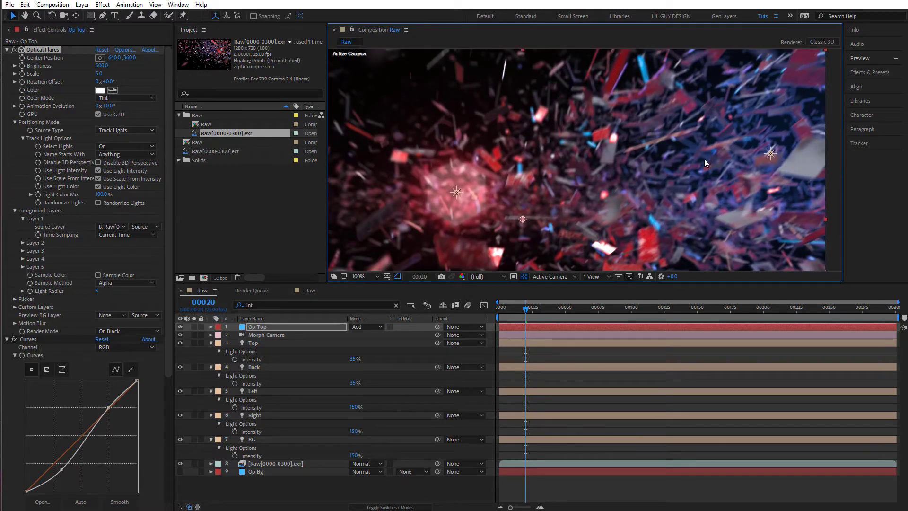
{"action": "left_click_drag", "start_coordinate": [705, 162], "coordinate": [712, 148]}
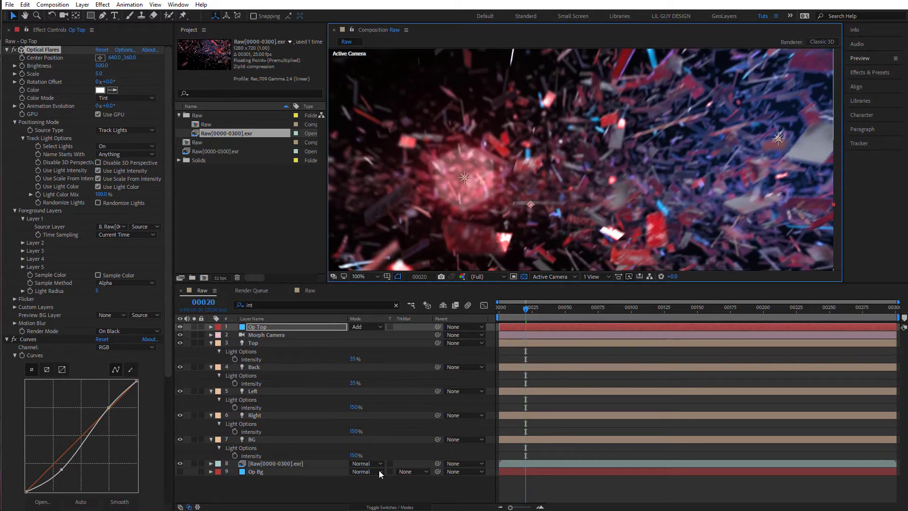
- Show the Op Bg layer and set its track matte to the inverted alpha of Raw[0000-0300].exr
{"action": "left_click", "coordinate": [180, 472]}
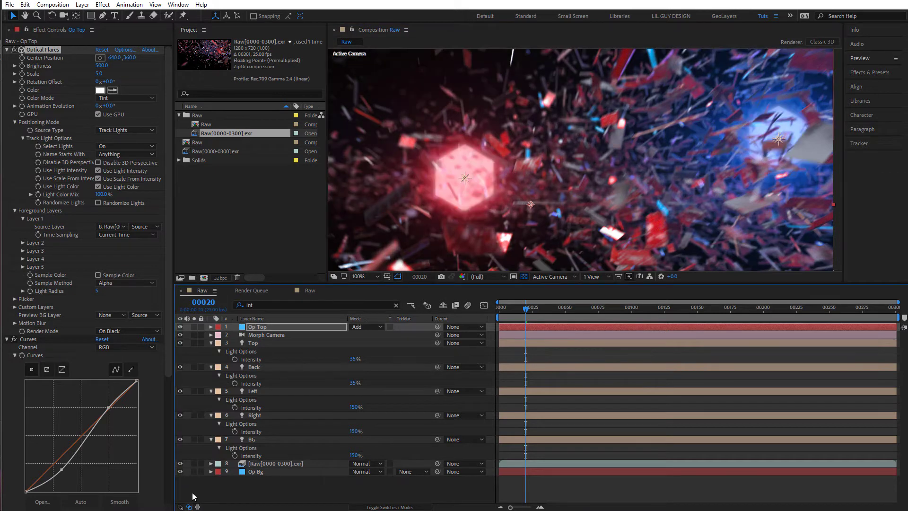
{"action": "left_click", "coordinate": [410, 471]}
{"action": "left_click", "coordinate": [434, 506]}
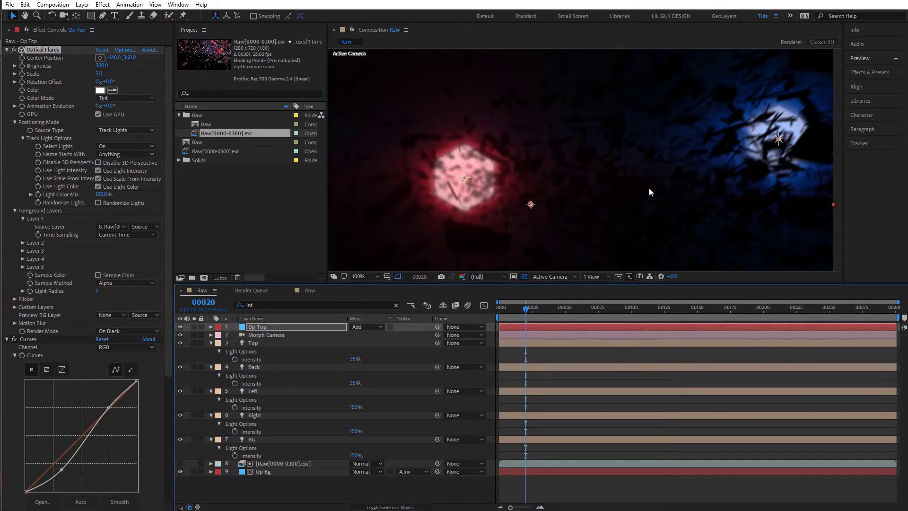
- Reveal the source footage of the Raw[0000-0300].exr matte layer in the project
{"action": "left_click_drag", "start_coordinate": [649, 188], "coordinate": [644, 188]}
{"action": "key", "text": "v"}
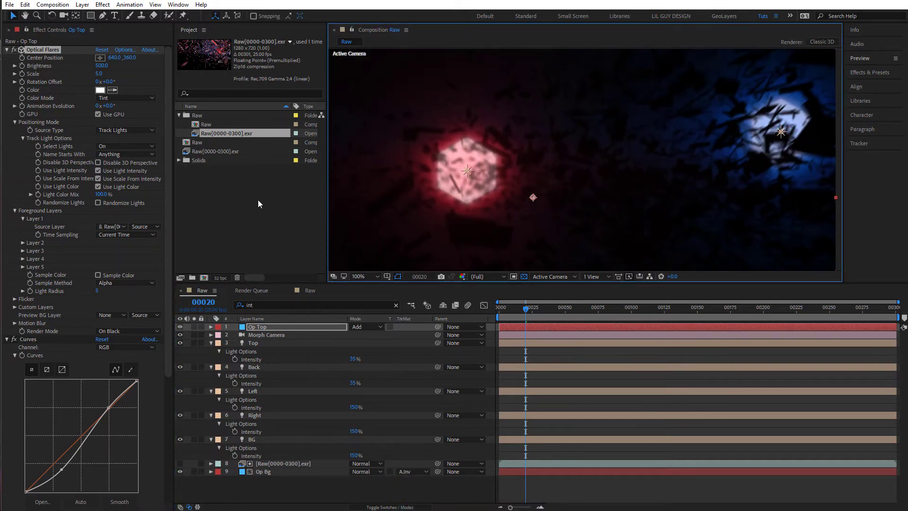
{"action": "left_click", "coordinate": [236, 439]}
{"action": "right_click", "coordinate": [265, 463]}
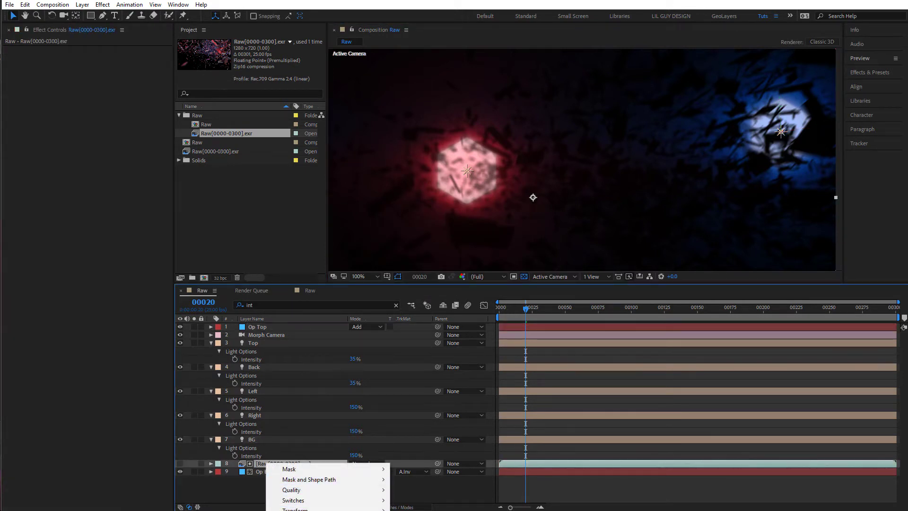
{"action": "left_click", "coordinate": [263, 463]}
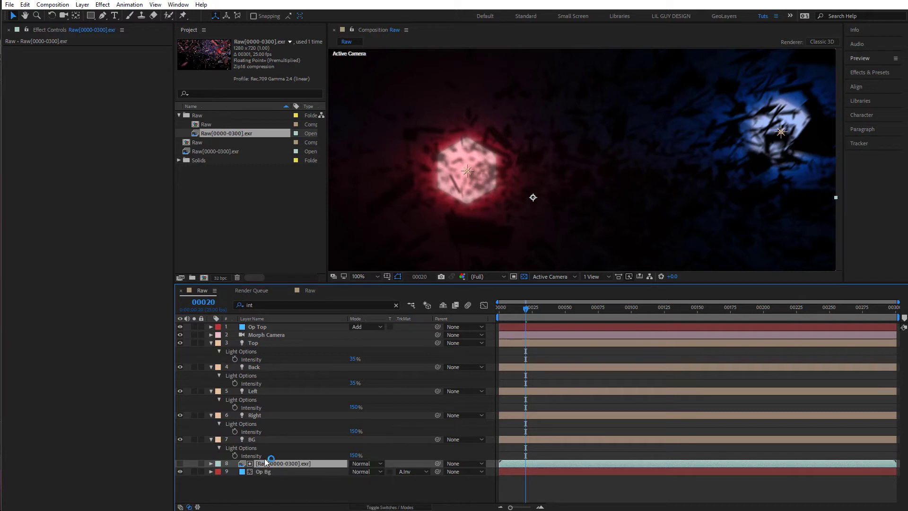
{"action": "double_click", "coordinate": [198, 289]}
{"action": "right_click", "coordinate": [126, 203]}
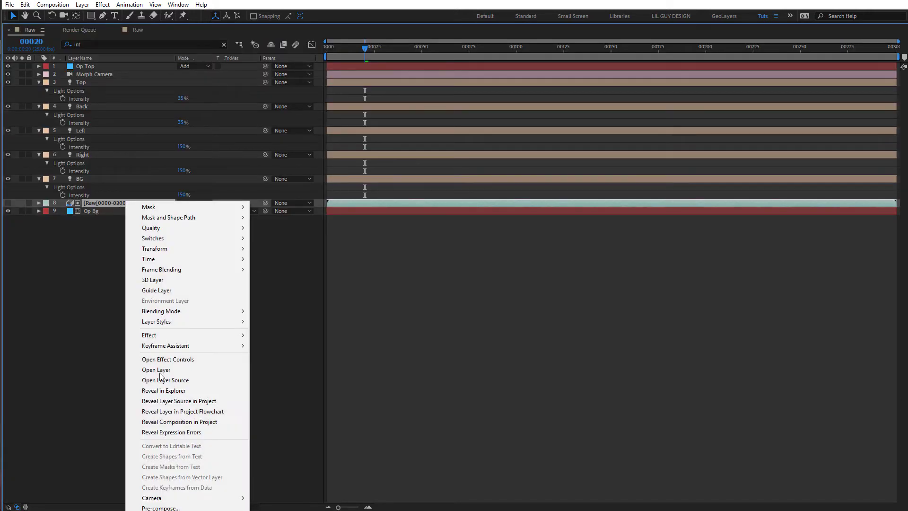
{"action": "left_click", "coordinate": [206, 402]}
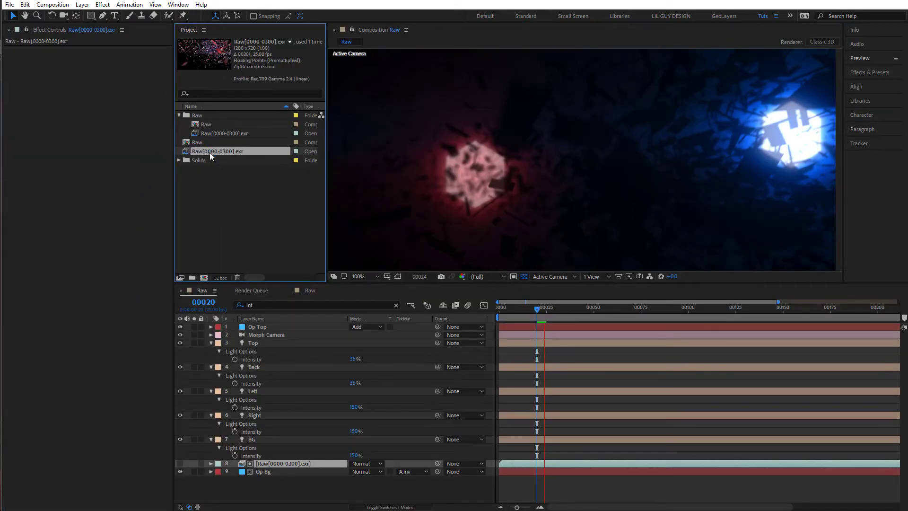
- Set the alpha interpretation of the Raw[0000-0300].exr footage inside the Raw folder to Ignore
{"action": "right_click", "coordinate": [224, 133]}
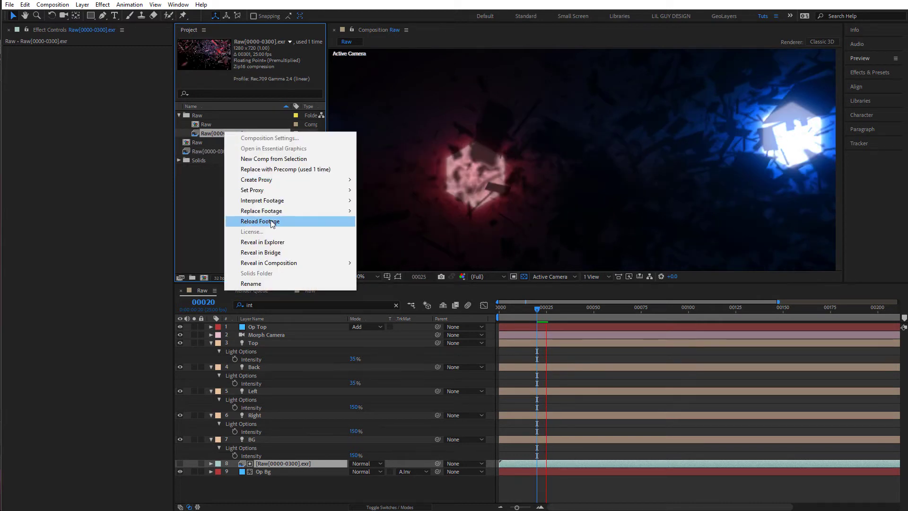
{"action": "left_click", "coordinate": [181, 276]}
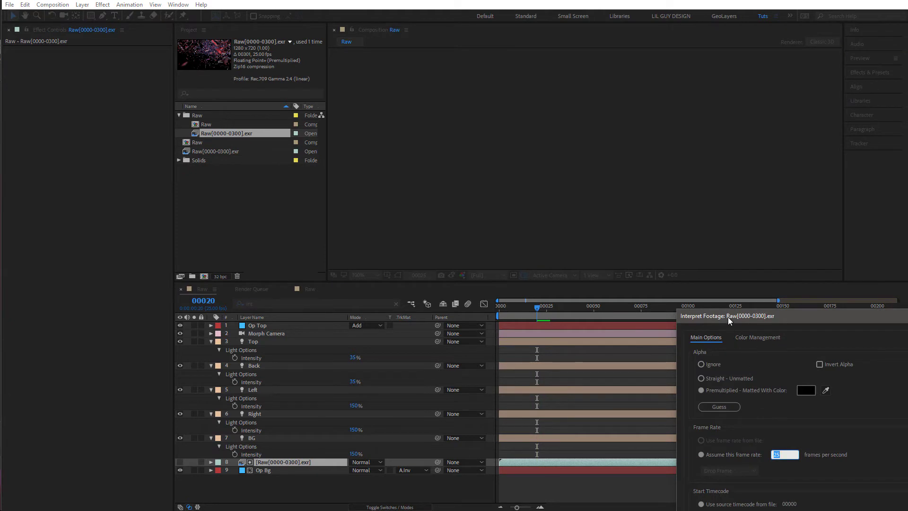
{"action": "left_click_drag", "start_coordinate": [727, 317], "coordinate": [396, 226]}
{"action": "left_click", "coordinate": [379, 275]}
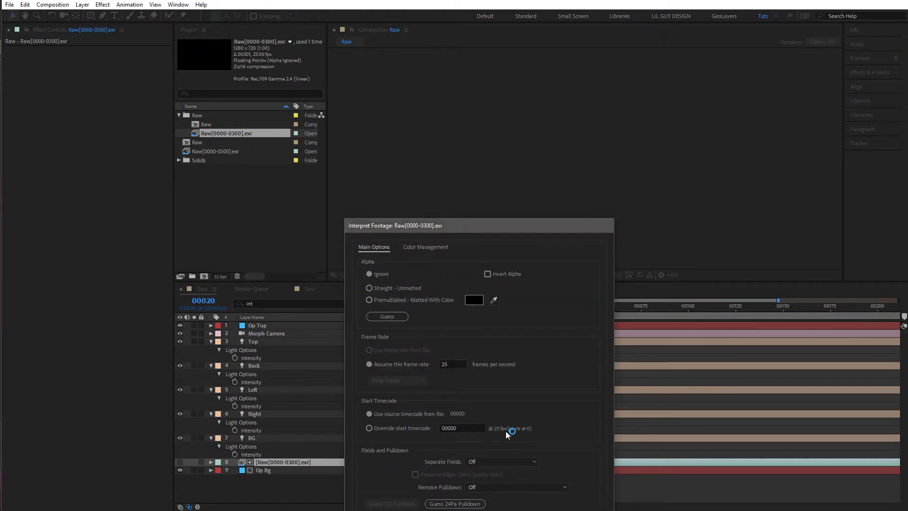
{"action": "key", "text": "Return"}
- Place the alpha-ignored Raw[0000-0300].exr footage beneath Op Bg and preview the composite around frame 23
{"action": "left_click_drag", "start_coordinate": [347, 467], "coordinate": [347, 477]}
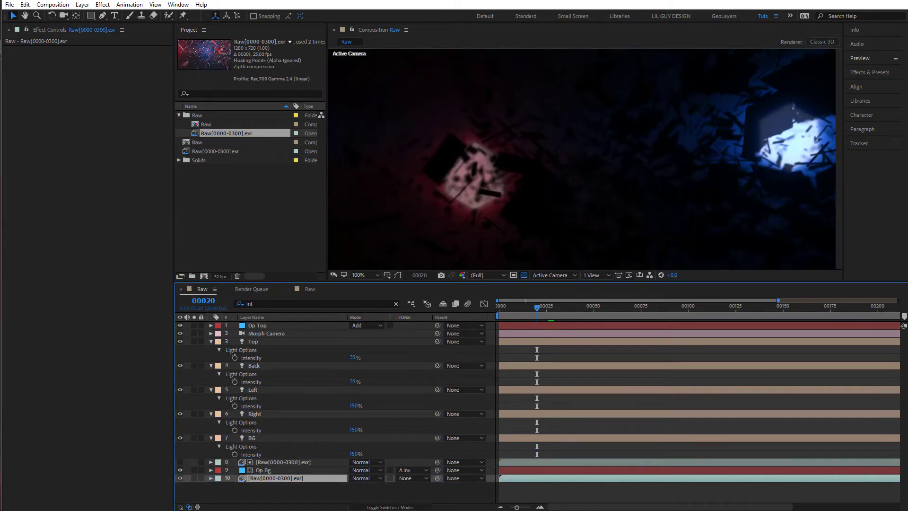
{"action": "key", "text": "space"}
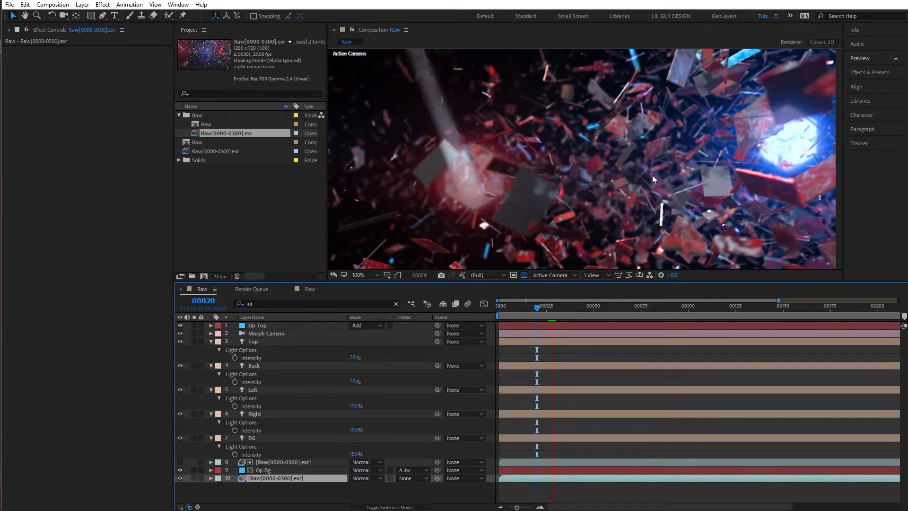
{"action": "middle_click", "coordinate": [671, 174]}
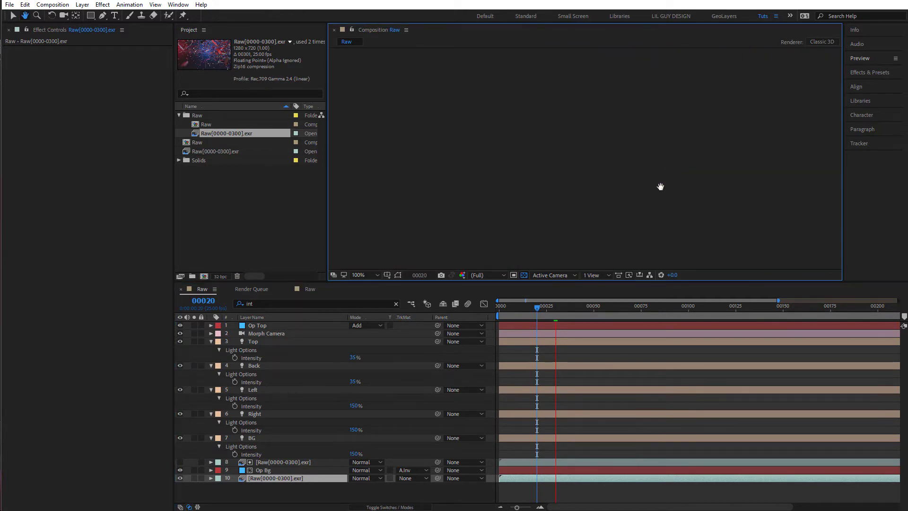
{"action": "left_click", "coordinate": [542, 308]}
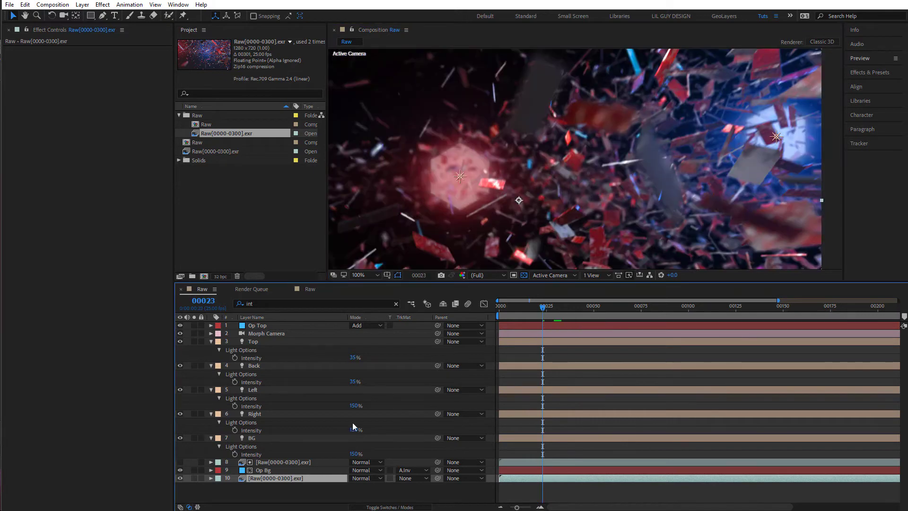
- Solo Op Bg and the lowest Raw[0000-0300].exr layer, and set Op Bg's blending mode to Add
{"action": "left_click", "coordinate": [194, 478]}
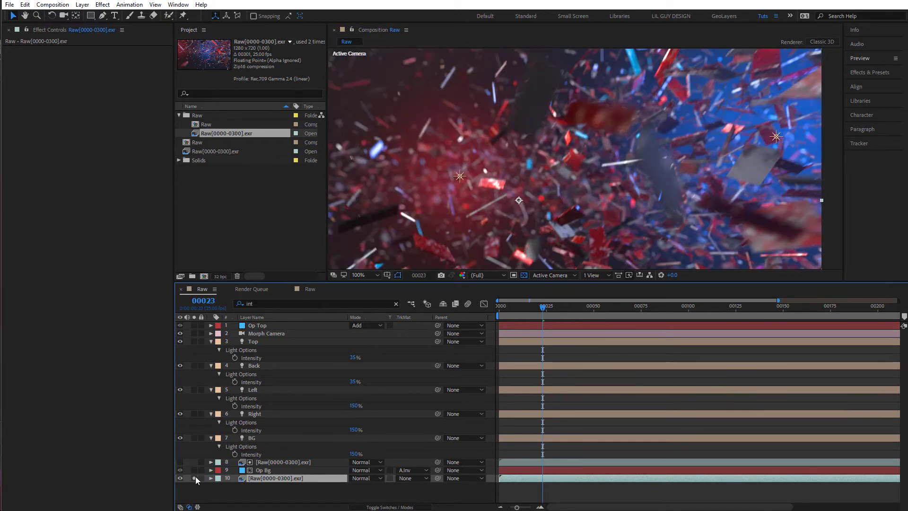
{"action": "left_click", "coordinate": [194, 470]}
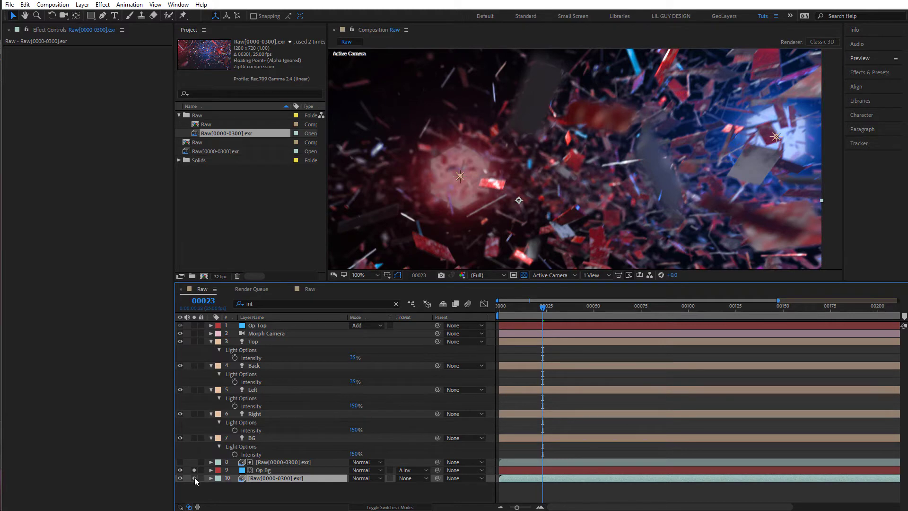
{"action": "left_click", "coordinate": [194, 478]}
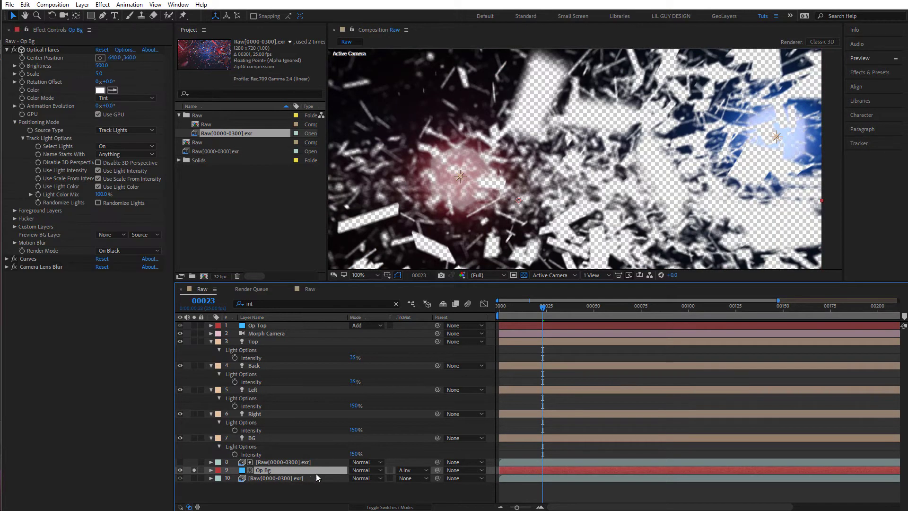
{"action": "left_click", "coordinate": [365, 470]}
{"action": "left_click", "coordinate": [372, 510]}
{"action": "left_click", "coordinate": [195, 477]}
{"action": "left_click", "coordinate": [194, 469]}
{"action": "left_click", "coordinate": [193, 469]}
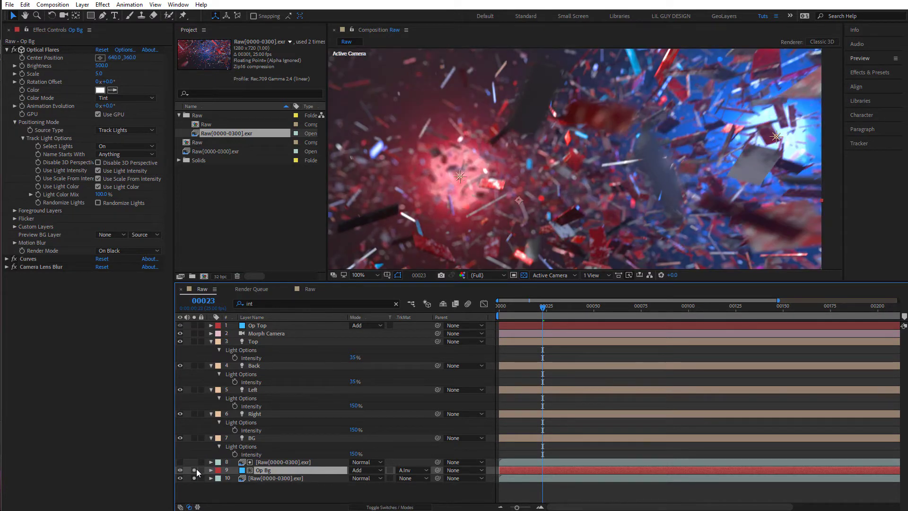
- Toggle Op Bg's solo to compare, solo Op Top as well, and review the composite at frames 60 and 174
{"action": "left_click", "coordinate": [569, 168]}
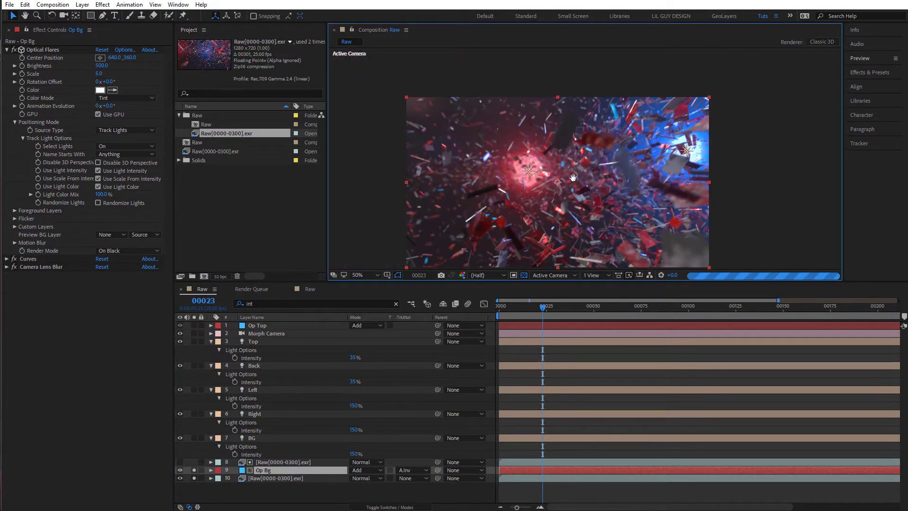
{"action": "left_click", "coordinate": [192, 471]}
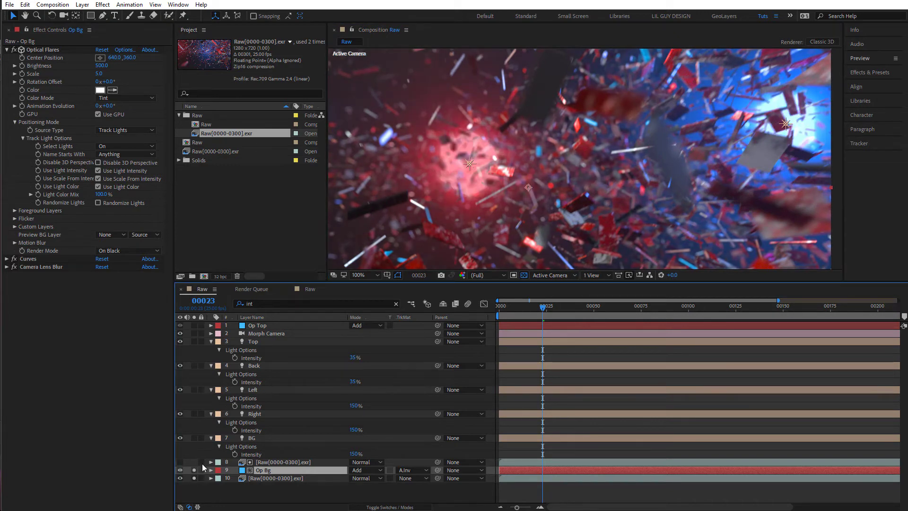
{"action": "left_click", "coordinate": [193, 325]}
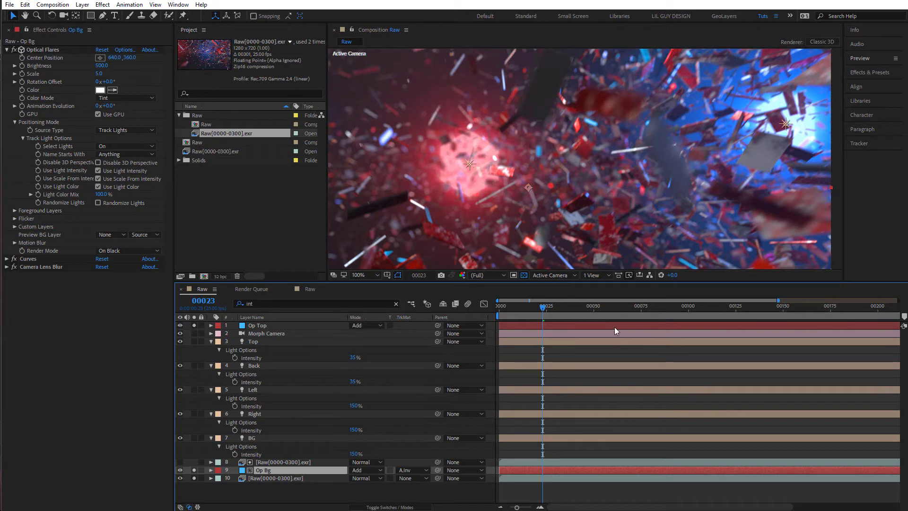
{"action": "left_click", "coordinate": [613, 315]}
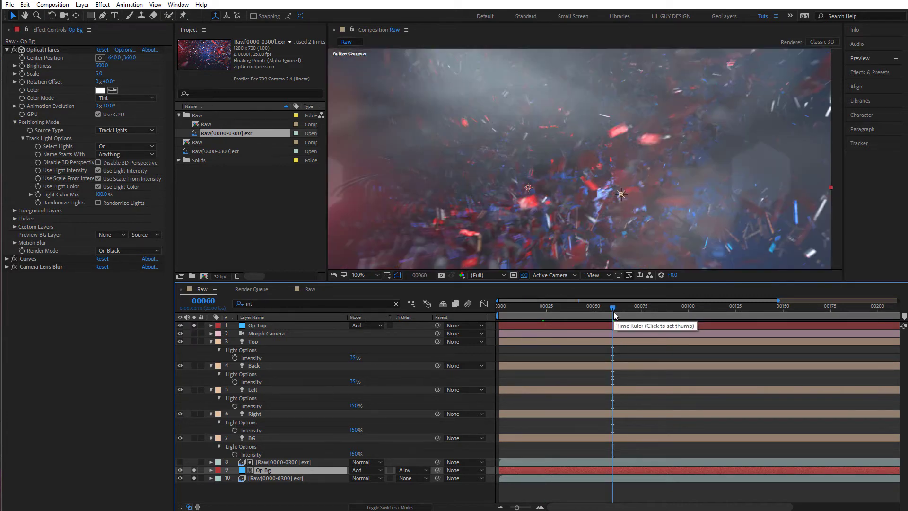
{"action": "left_click", "coordinate": [828, 312]}
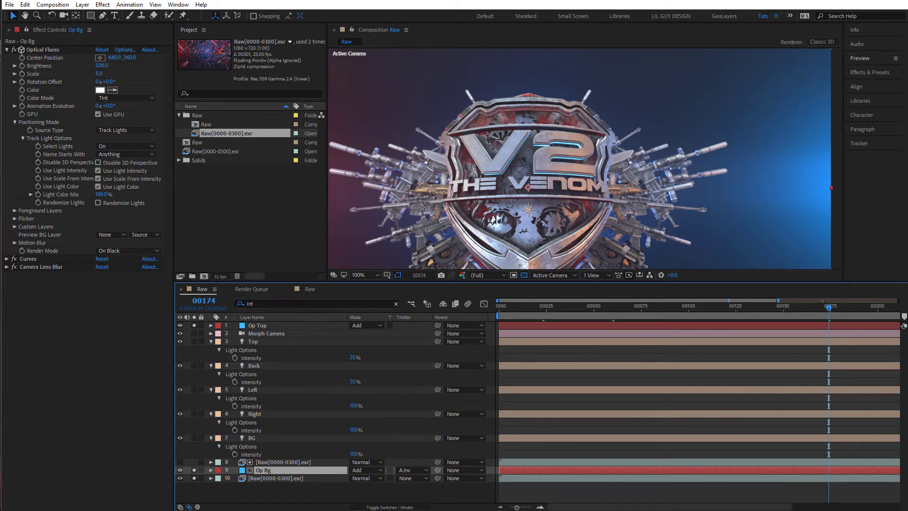
{"action": "left_click_drag", "start_coordinate": [822, 302], "coordinate": [902, 302]}
{"action": "scroll", "coordinate": [650, 170], "scroll_direction": "down", "scroll_amount": 1}
{"action": "middle_click_drag", "start_coordinate": [666, 178], "coordinate": [709, 169]}
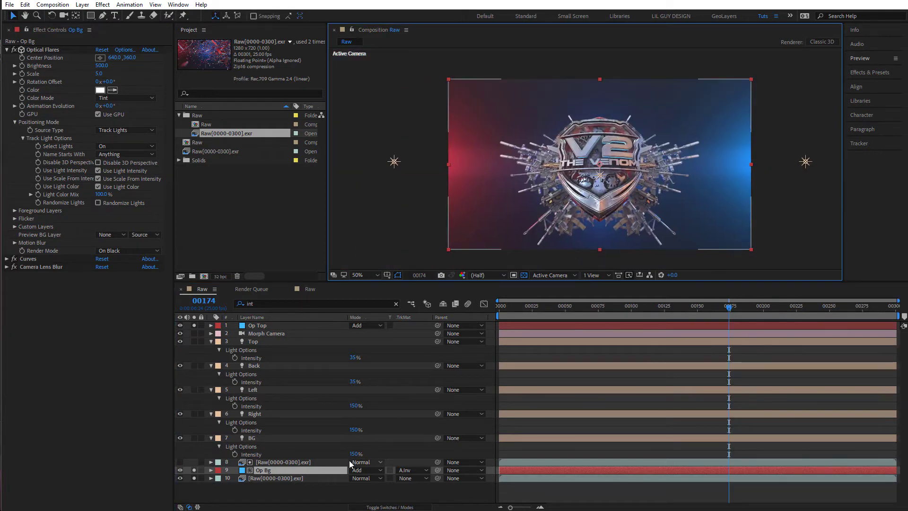
- Unsolo the lowest Raw[0000-0300].exr layer and set the second Glow's scale to 100 in Op Bg's Optical Flares options
{"action": "left_click", "coordinate": [195, 478]}
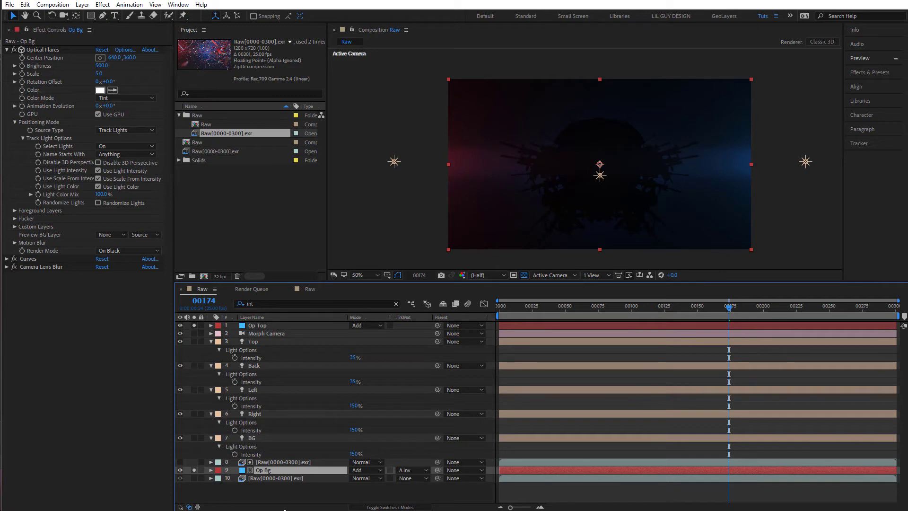
{"action": "left_click", "coordinate": [123, 50]}
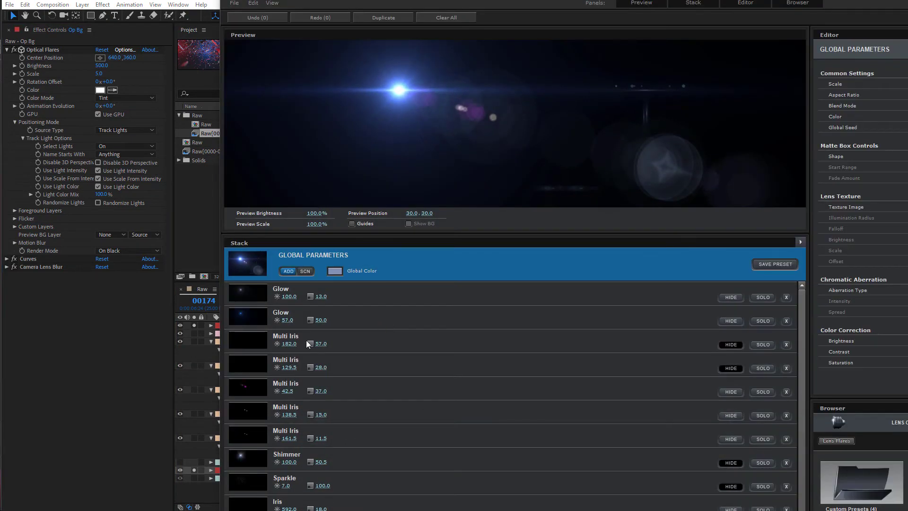
{"action": "left_click", "coordinate": [321, 320]}
{"action": "type", "text": "100.0"}
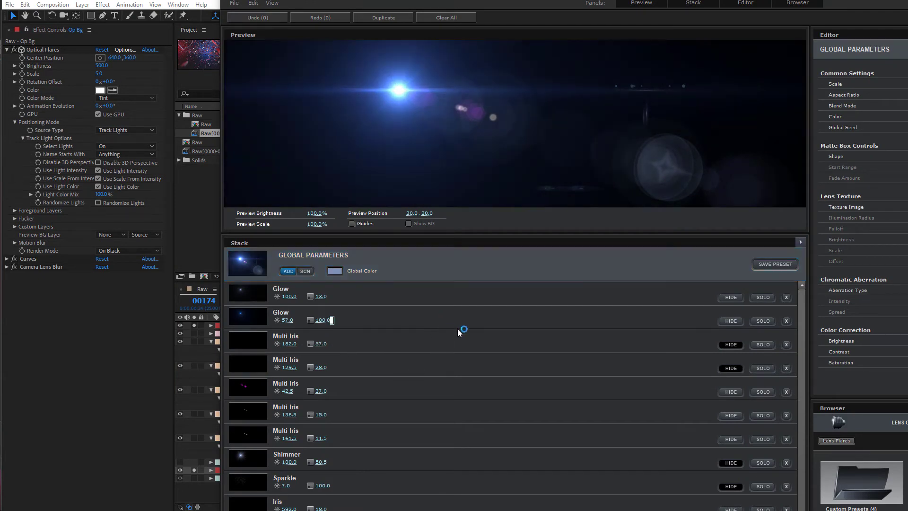
{"action": "key", "text": "Return"}
{"action": "left_click", "coordinate": [906, 4]}
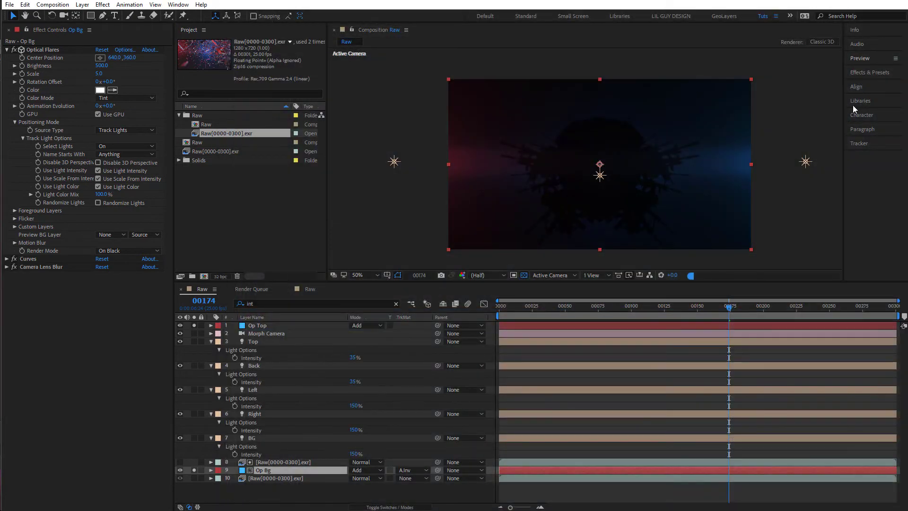
- Set the Optical Flares Brightness to 600 on both Op Bg and Op Top
{"action": "left_click", "coordinate": [101, 73]}
{"action": "left_click", "coordinate": [103, 66]}
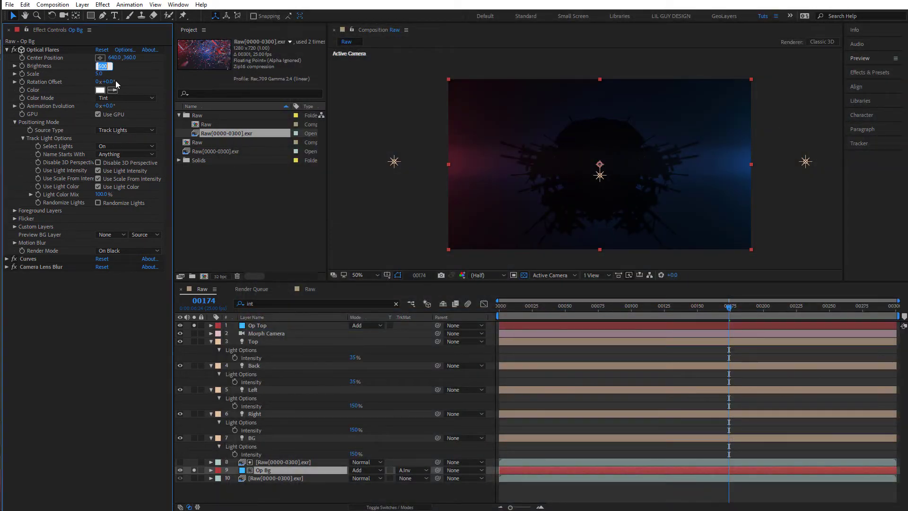
{"action": "type", "text": "60"}
{"action": "key", "text": "Return"}
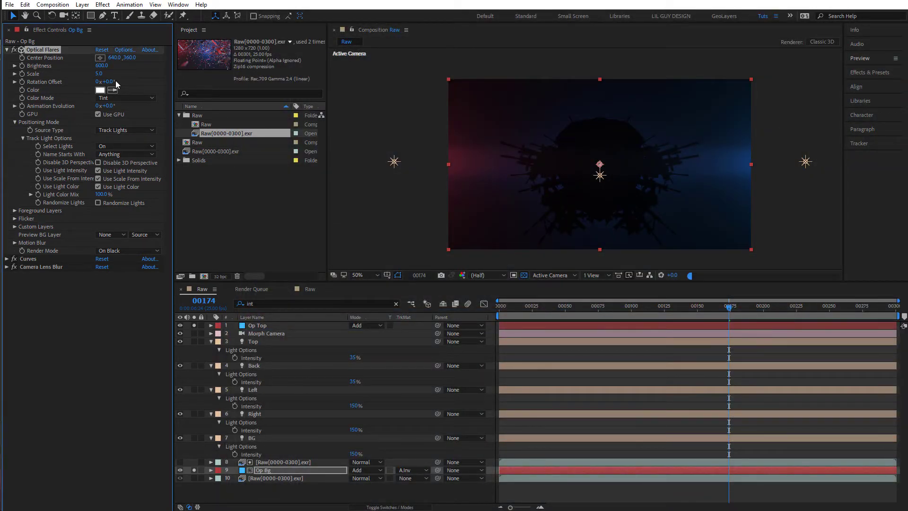
{"action": "left_click", "coordinate": [258, 325]}
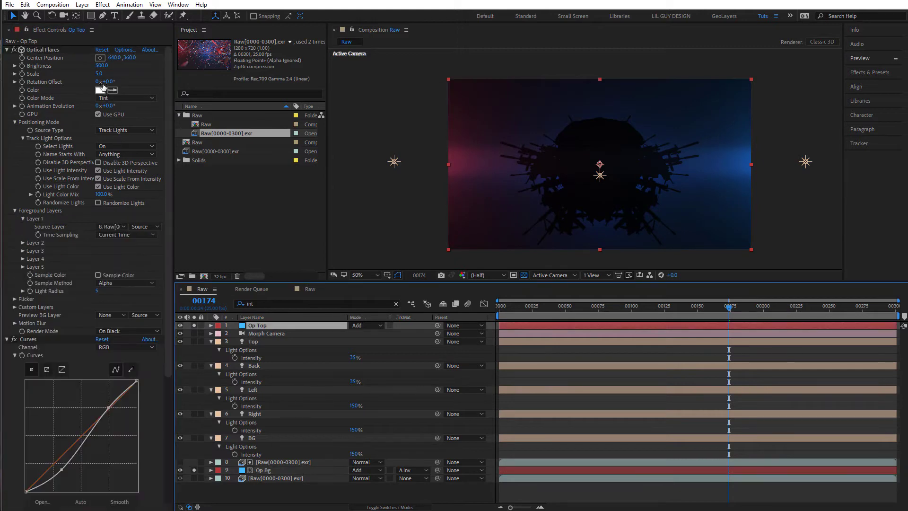
{"action": "left_click", "coordinate": [102, 66]}
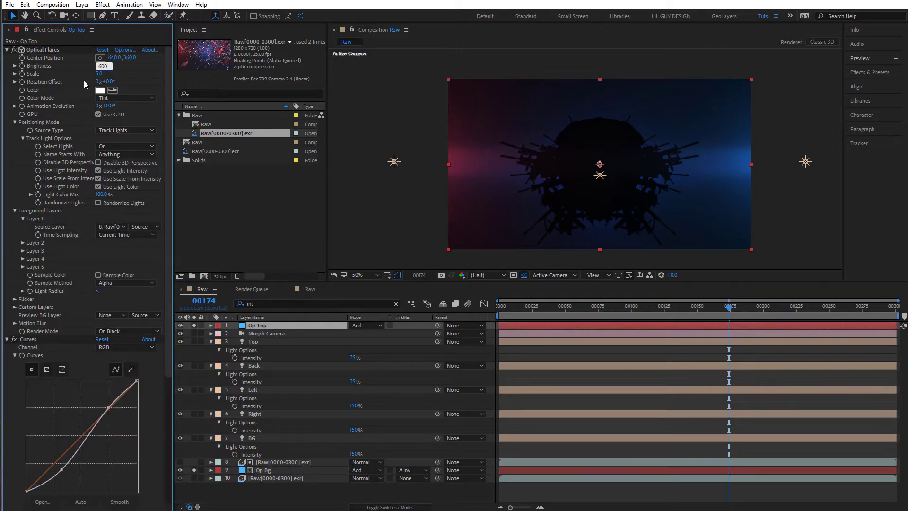
{"action": "key", "text": "Return"}
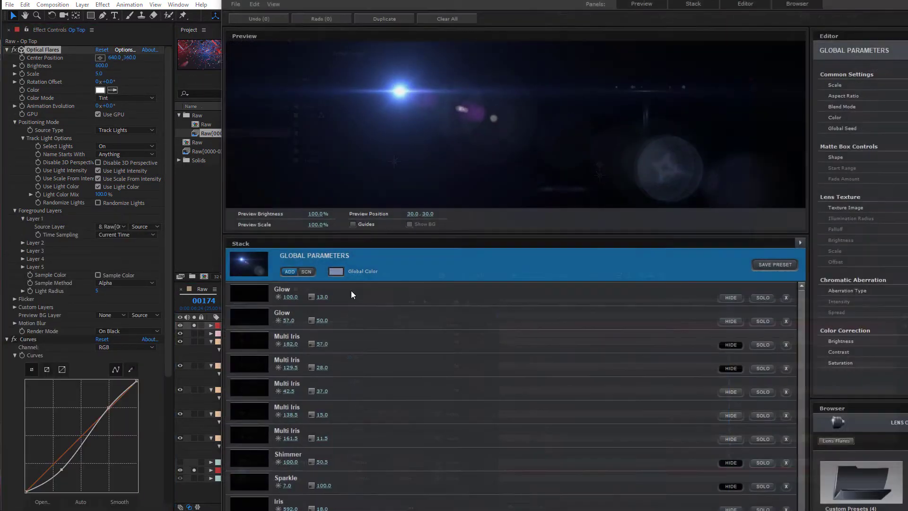
- Set the second Glow's scale to 1000 in Op Top's Optical Flares options and accept the change
{"action": "left_click", "coordinate": [321, 321]}
{"action": "type", "text": "1000"}
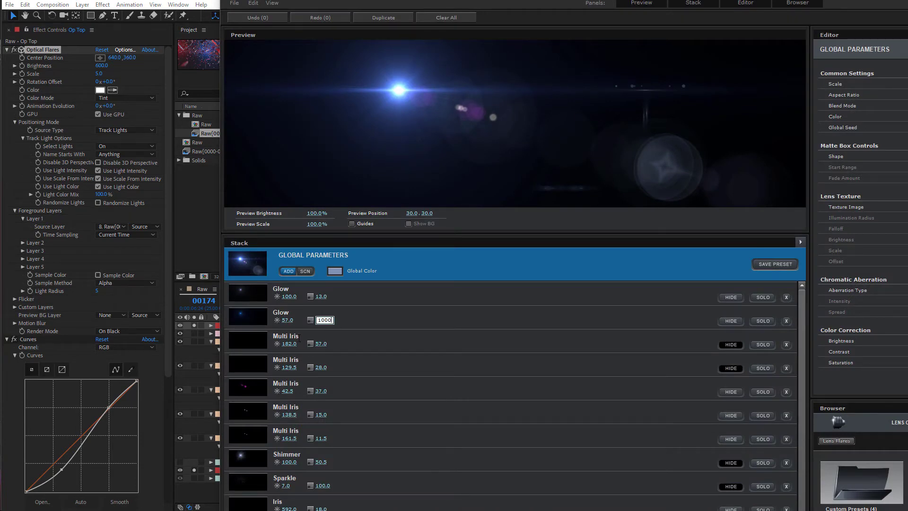
{"action": "key", "text": "Return"}
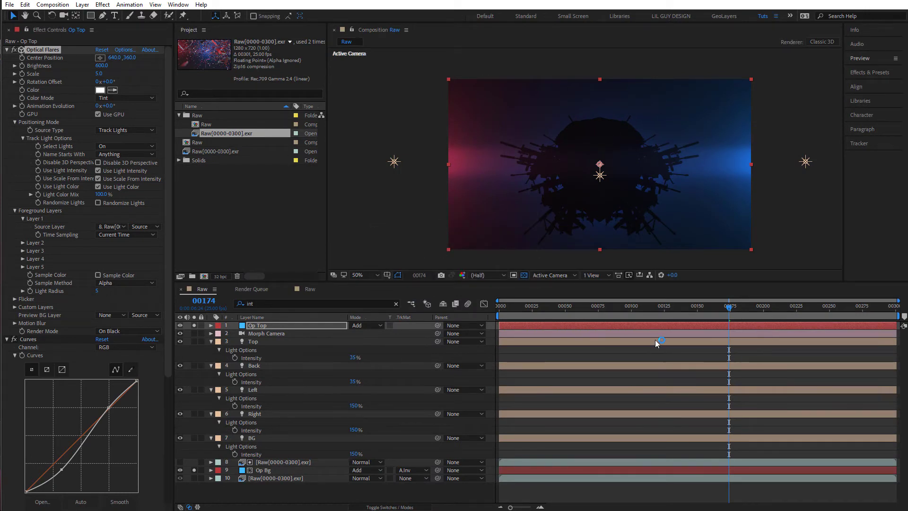
- Collapse the Top, Back, Left and Right light layers and unsolo Op Bg and Op Top at frame 101
{"action": "left_click", "coordinate": [632, 306]}
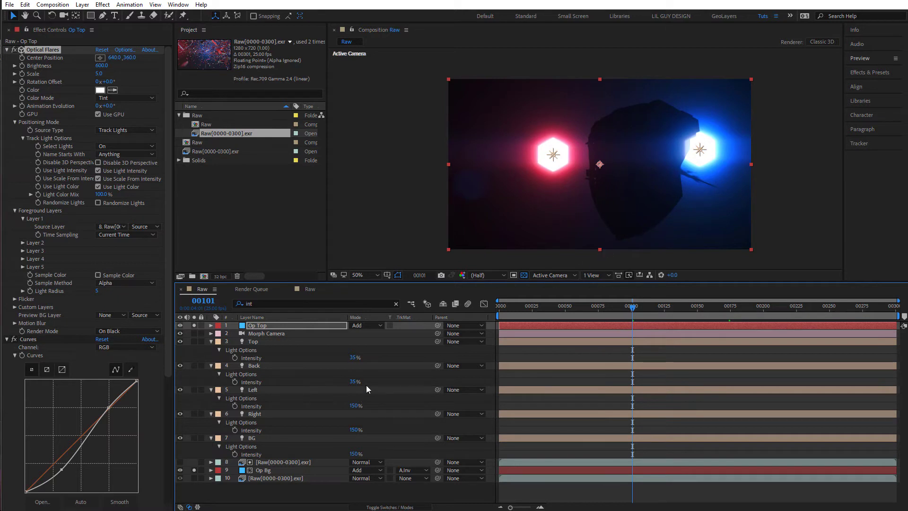
{"action": "left_click", "coordinate": [211, 342]}
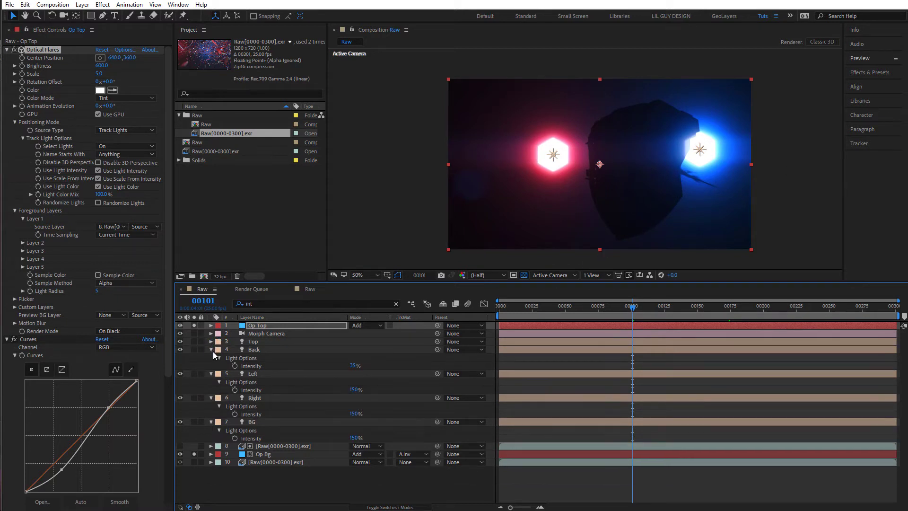
{"action": "left_click", "coordinate": [212, 350]}
{"action": "left_click", "coordinate": [211, 357]}
{"action": "left_click", "coordinate": [211, 365]}
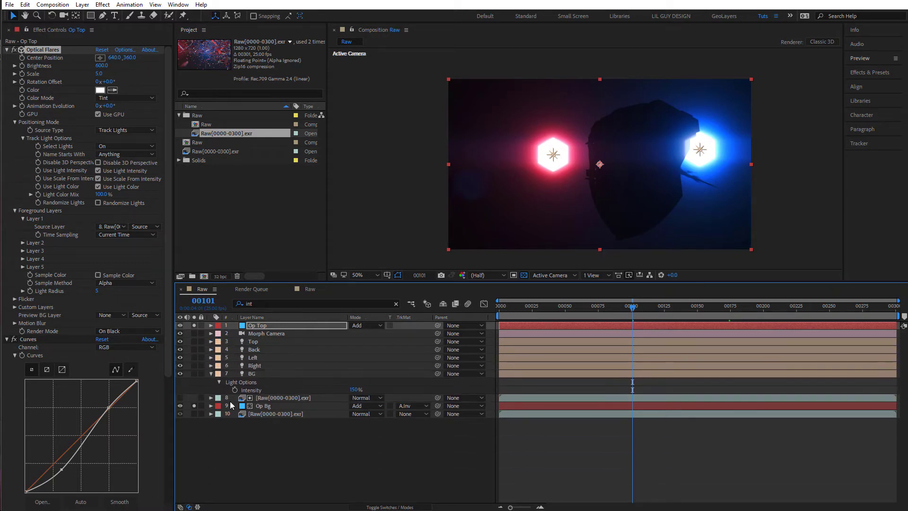
{"action": "left_click", "coordinate": [215, 423]}
{"action": "left_click", "coordinate": [192, 405]}
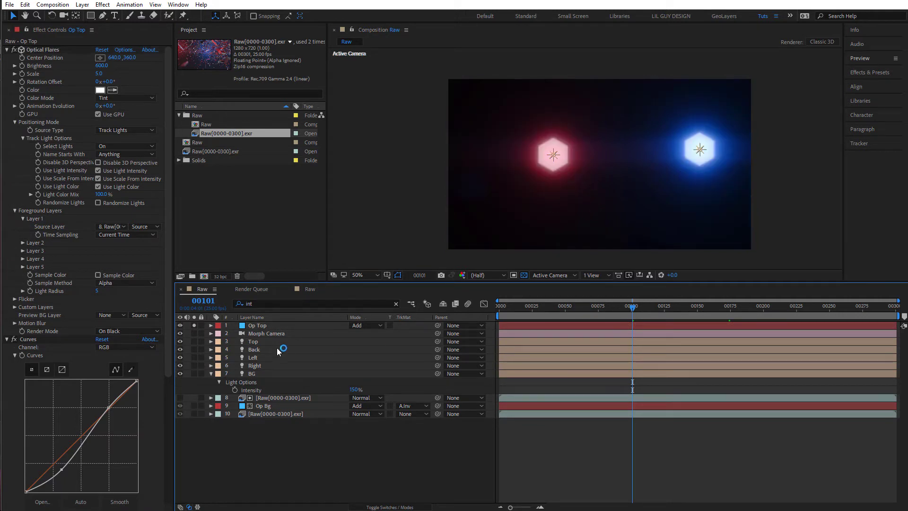
{"action": "left_click", "coordinate": [194, 326]}
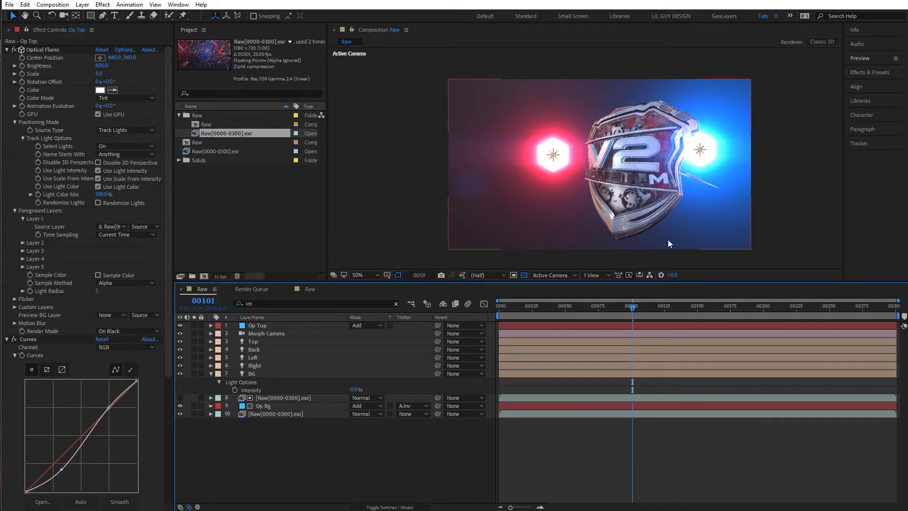
- Review the full flare composite across the timeline, including frames 131, 18, 104, 187, 288 and 263
{"action": "left_click", "coordinate": [672, 312]}
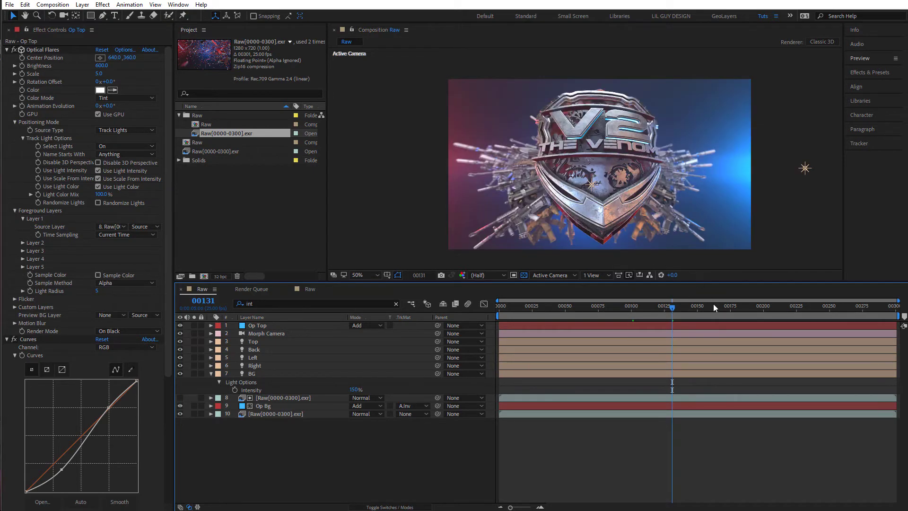
{"action": "left_click", "coordinate": [785, 308]}
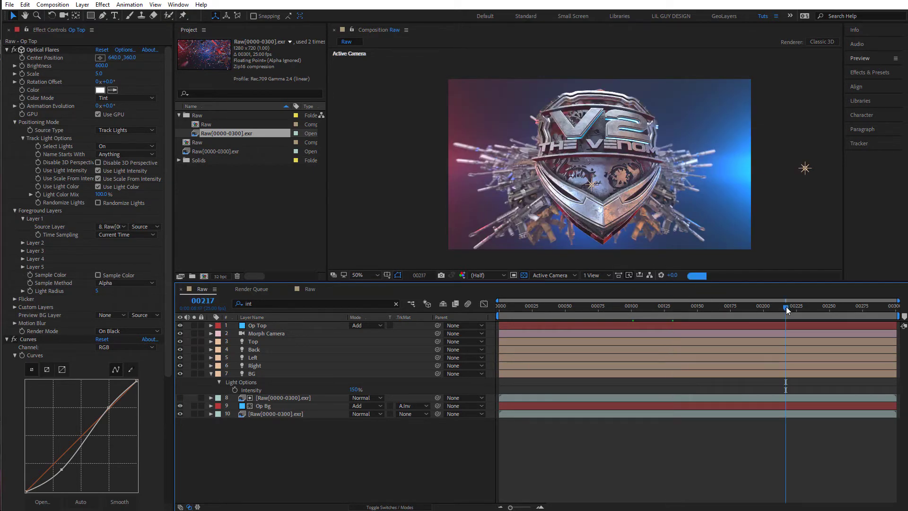
{"action": "left_click", "coordinate": [522, 312]}
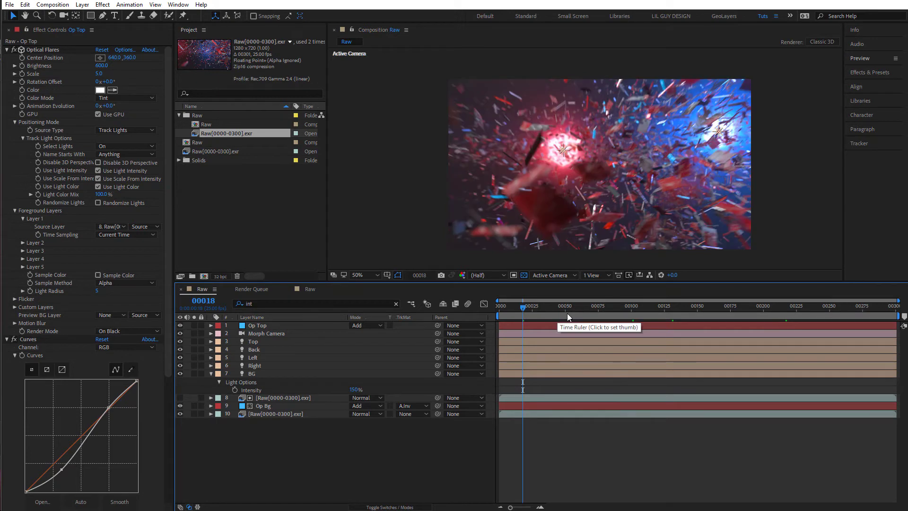
{"action": "left_click", "coordinate": [568, 314]}
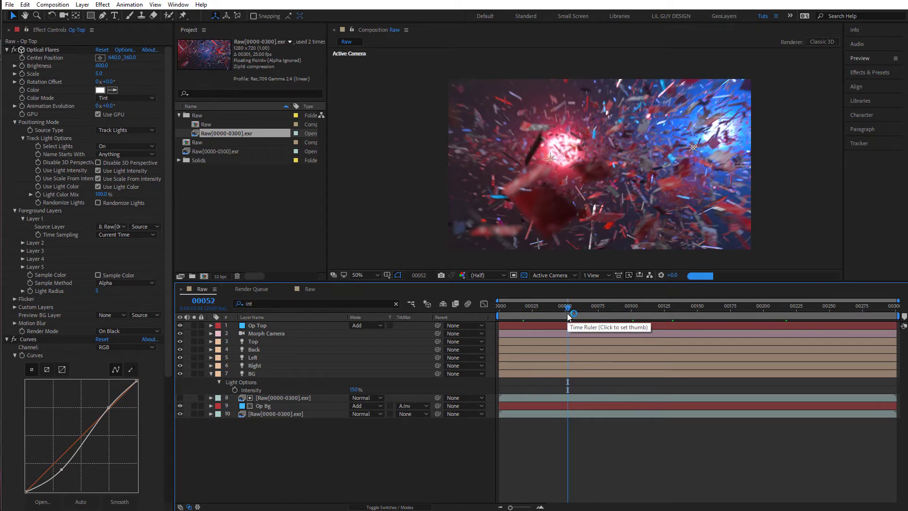
{"action": "left_click", "coordinate": [637, 315]}
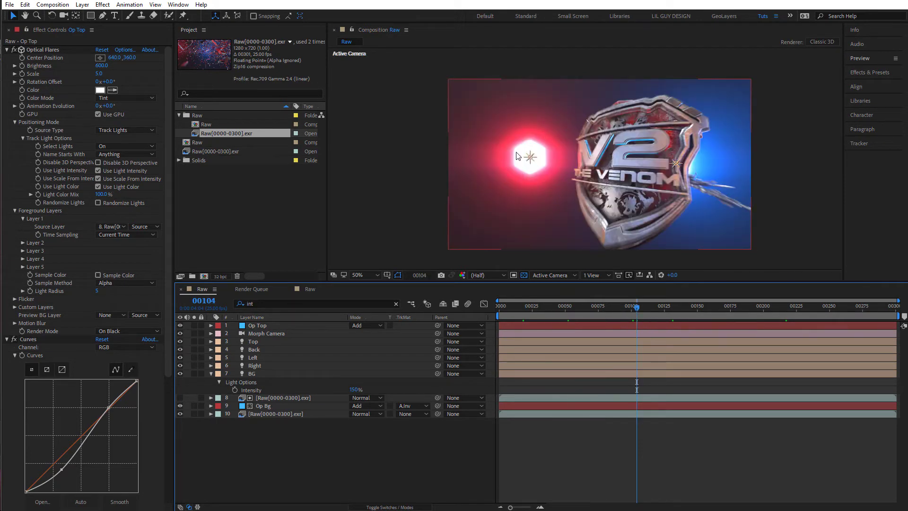
{"action": "left_click", "coordinate": [745, 314]}
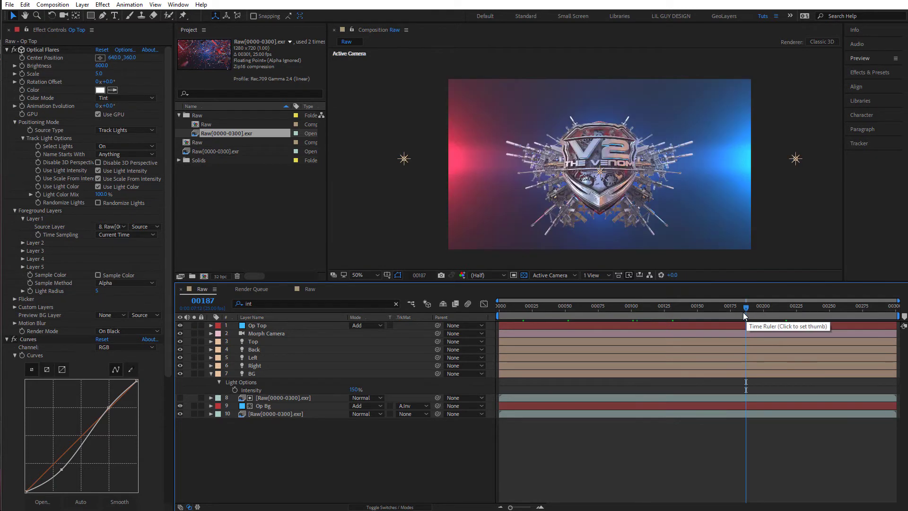
{"action": "left_click", "coordinate": [845, 312]}
{"action": "left_click", "coordinate": [880, 313]}
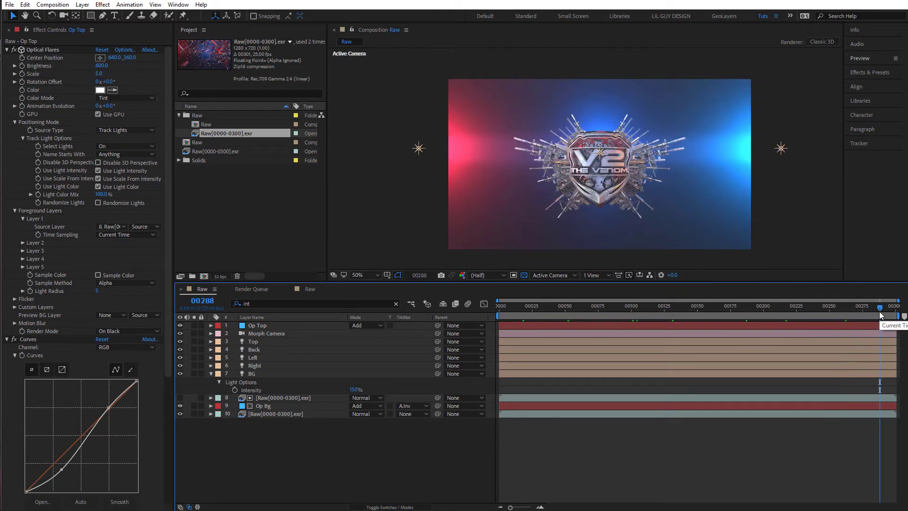
{"action": "left_click", "coordinate": [722, 313]}
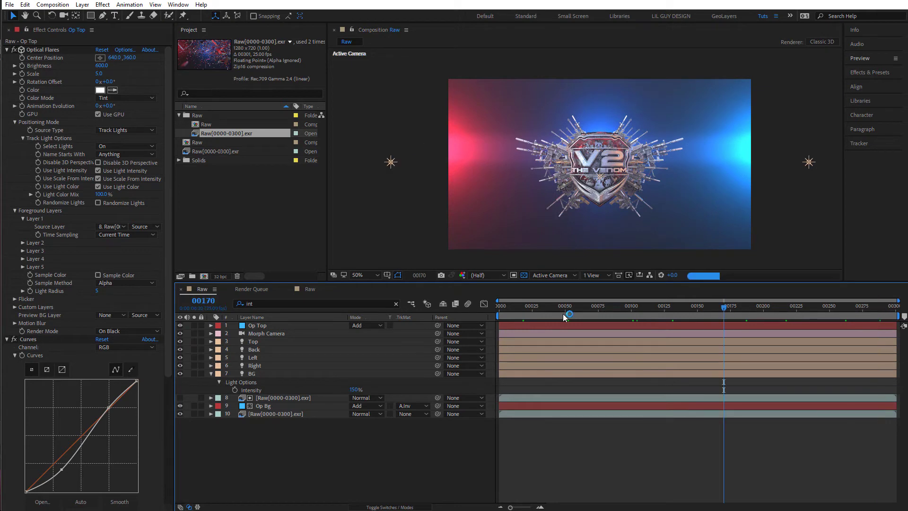
{"action": "left_click", "coordinate": [847, 312]}
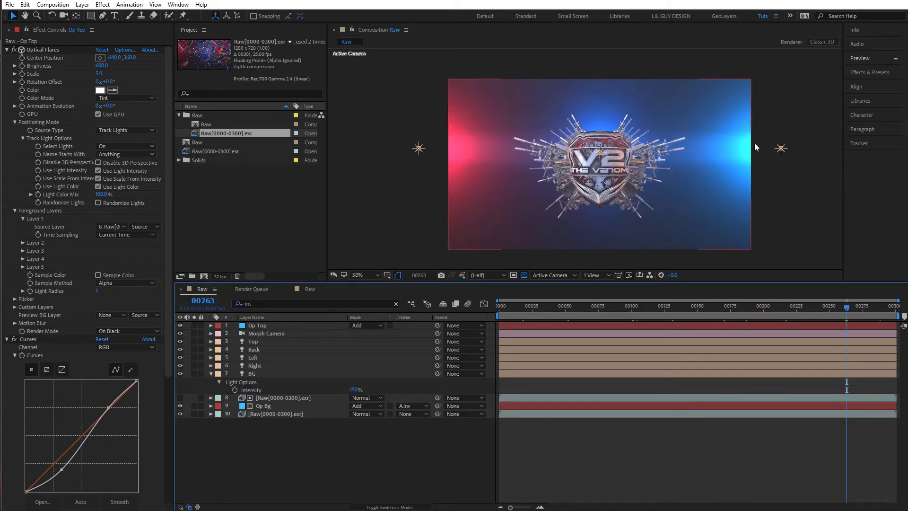
- Set the blending mode of Op Top and Op Bg to Screen and check the composite at frames 152 and 105
{"action": "scroll", "coordinate": [753, 142], "scroll_direction": "up", "scroll_amount": 2}
{"action": "left_click", "coordinate": [364, 325]}
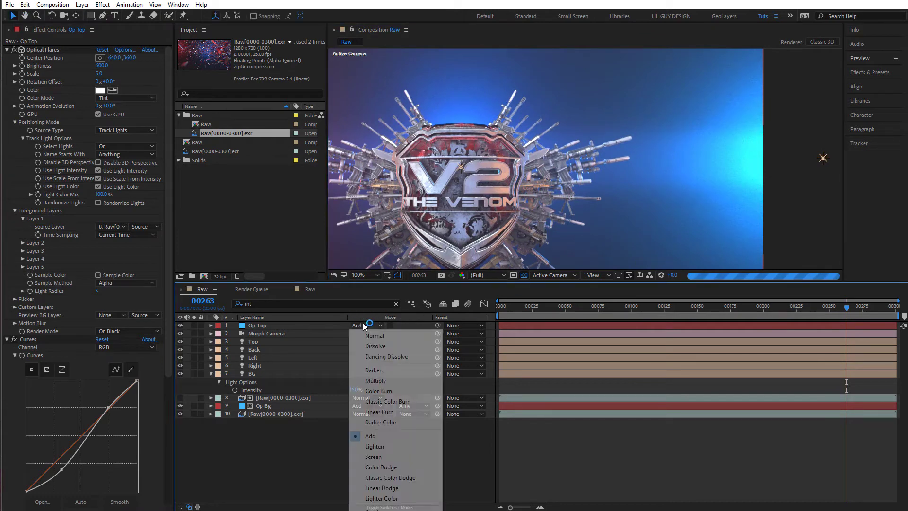
{"action": "left_click", "coordinate": [376, 456]}
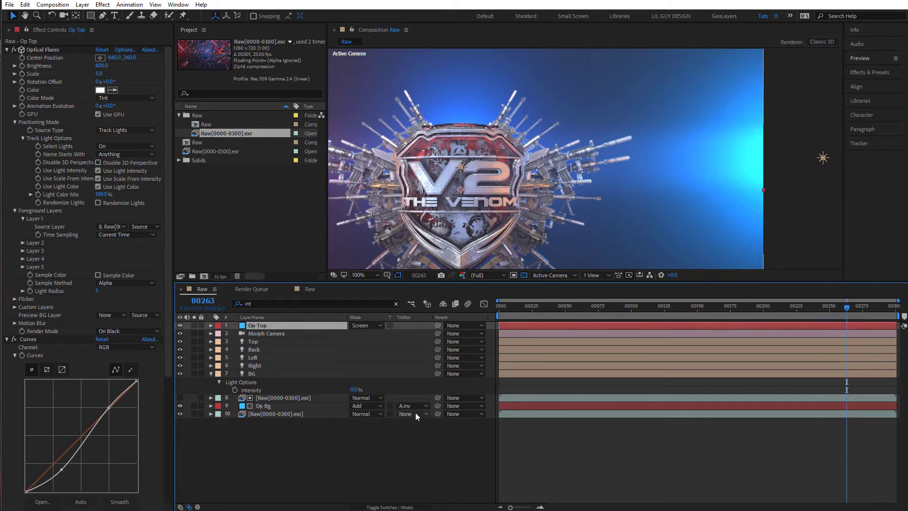
{"action": "left_click", "coordinate": [370, 407]}
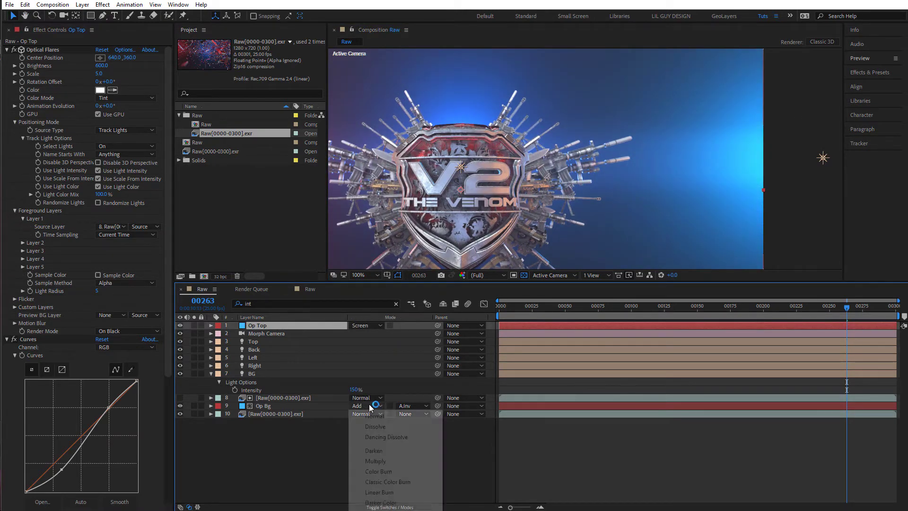
{"action": "left_click", "coordinate": [376, 510]}
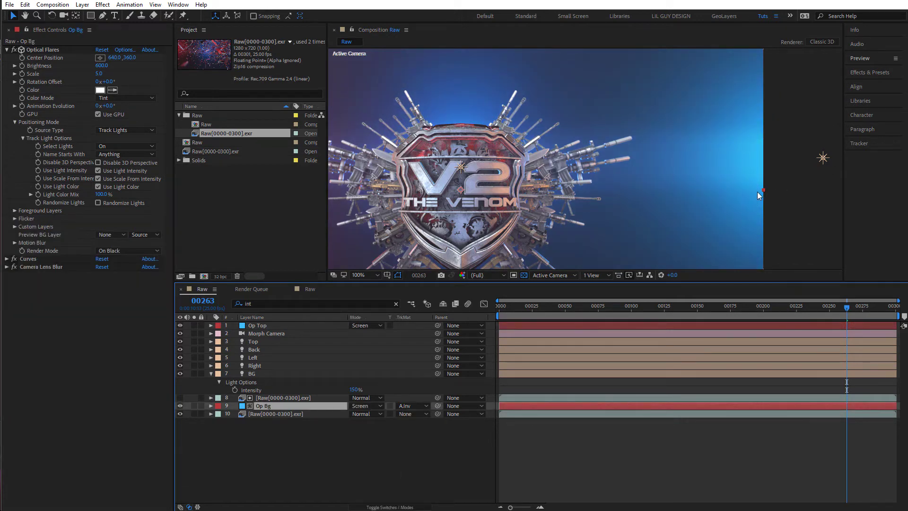
{"action": "key", "text": "comma"}
{"action": "key", "text": "comma"}
{"action": "left_click", "coordinate": [700, 307]}
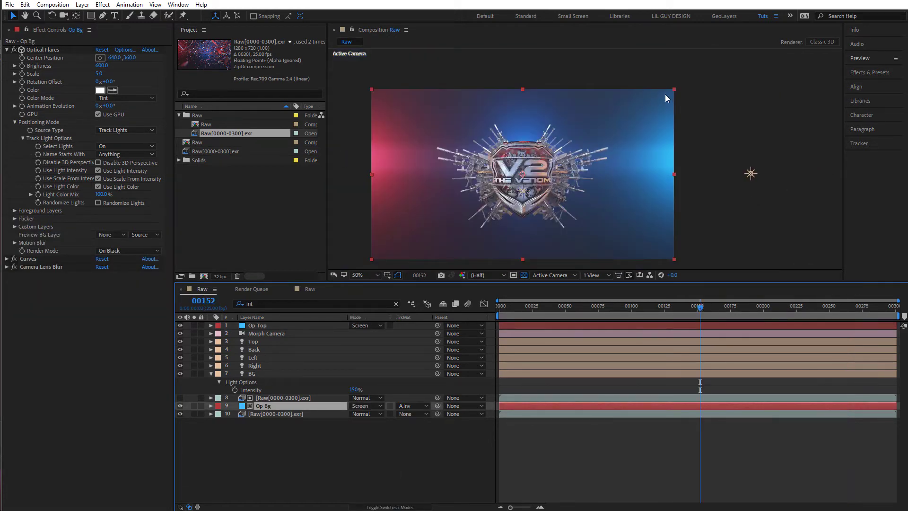
{"action": "left_click", "coordinate": [637, 307]}
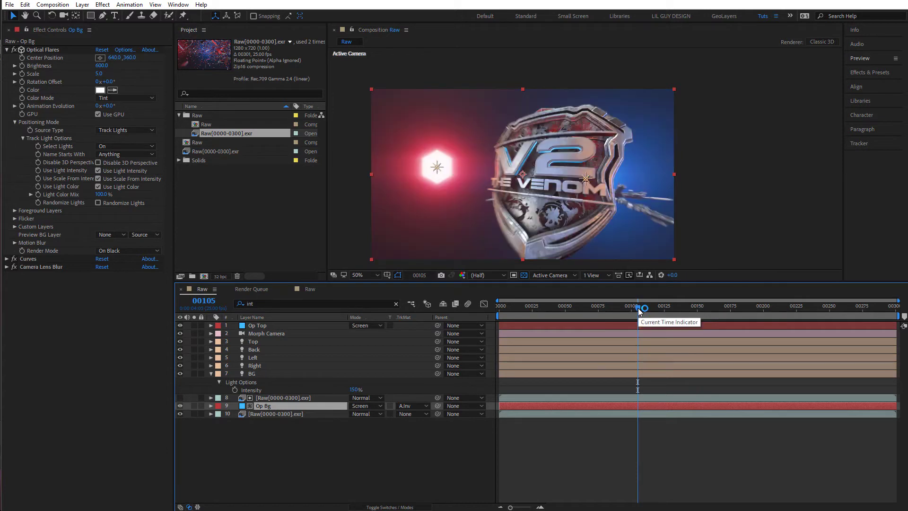
{"action": "left_click", "coordinate": [545, 465]}
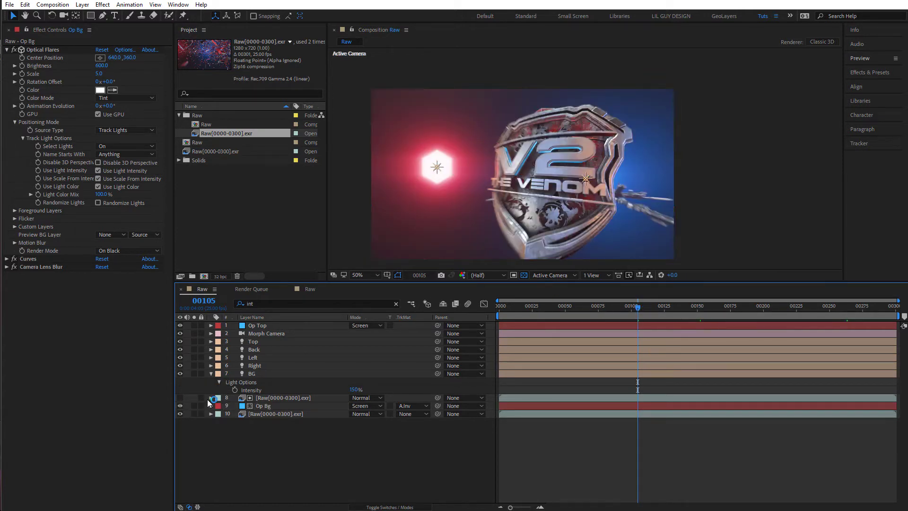
- Solo Op Bg, inspect its matte edges at frame 177, and set its track matte to None
{"action": "left_click", "coordinate": [194, 405]}
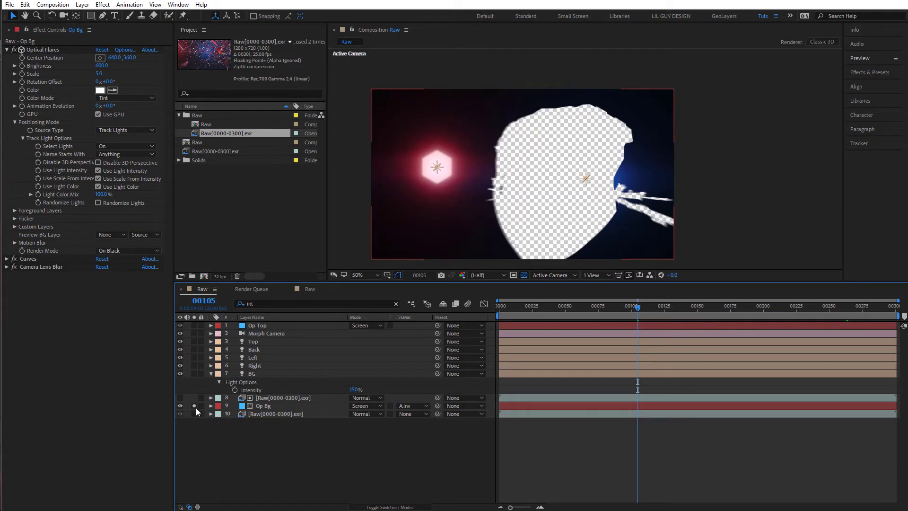
{"action": "left_click", "coordinate": [733, 307]}
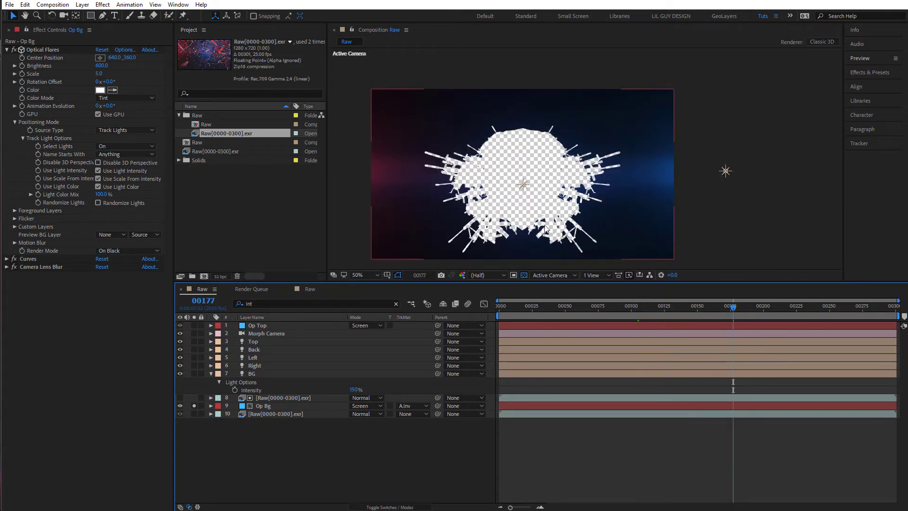
{"action": "scroll", "coordinate": [545, 226], "scroll_direction": "up", "scroll_amount": 1}
{"action": "middle_click_drag", "start_coordinate": [548, 229], "coordinate": [589, 152]}
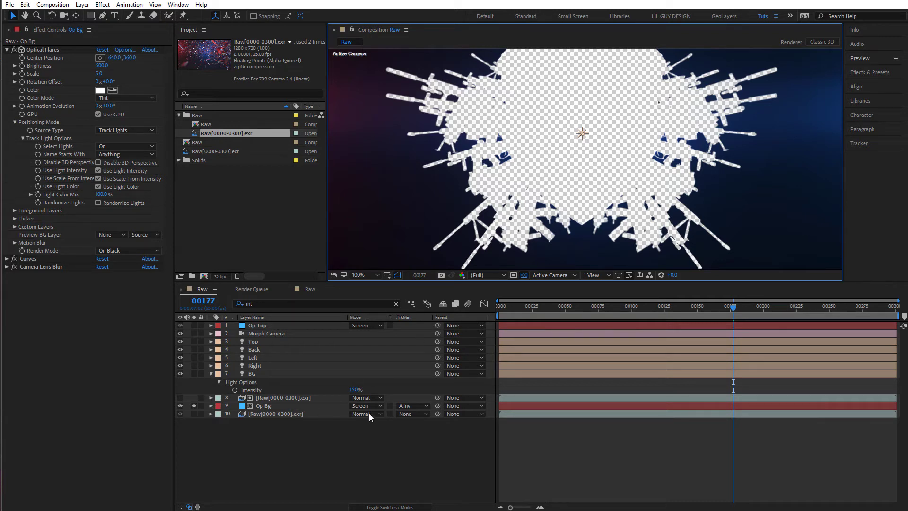
{"action": "left_click", "coordinate": [408, 406]}
{"action": "left_click", "coordinate": [409, 416]}
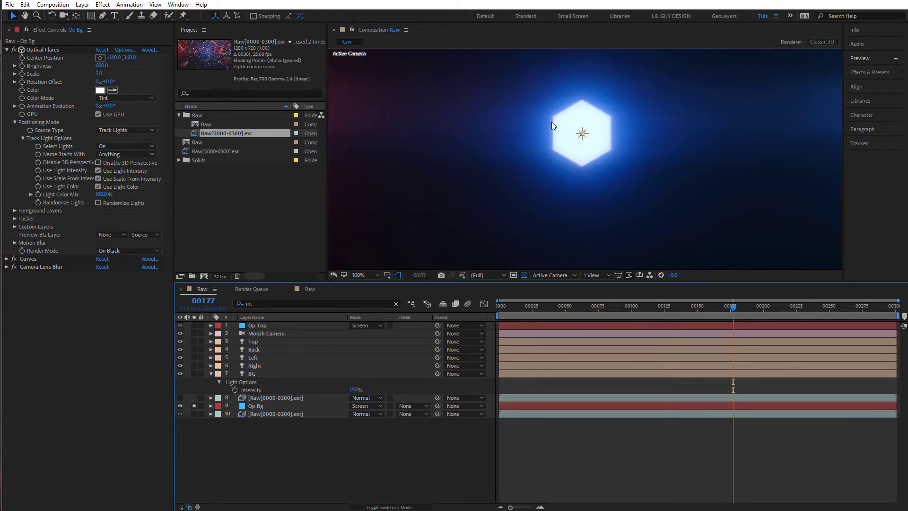
{"action": "scroll", "coordinate": [544, 156], "scroll_direction": "down", "scroll_amount": 2}
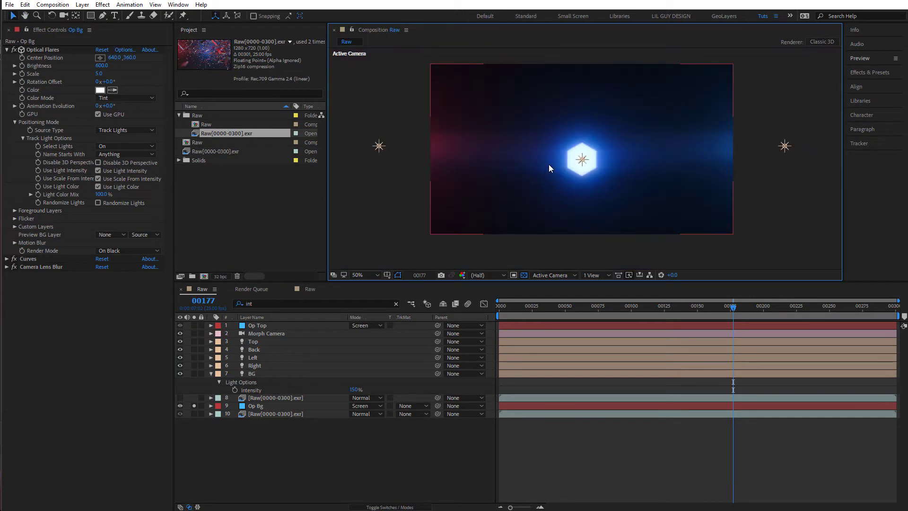
{"action": "middle_click_drag", "start_coordinate": [573, 190], "coordinate": [565, 189]}
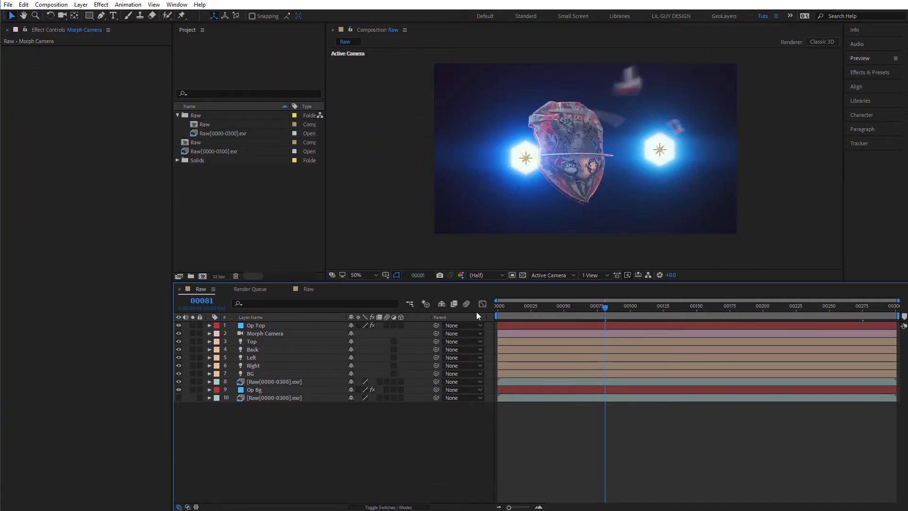
- Check the composite at frames 25 and 72 and show Op Bg's effect settings
{"action": "left_click", "coordinate": [534, 310]}
{"action": "left_click_drag", "start_coordinate": [534, 310], "coordinate": [531, 309]}
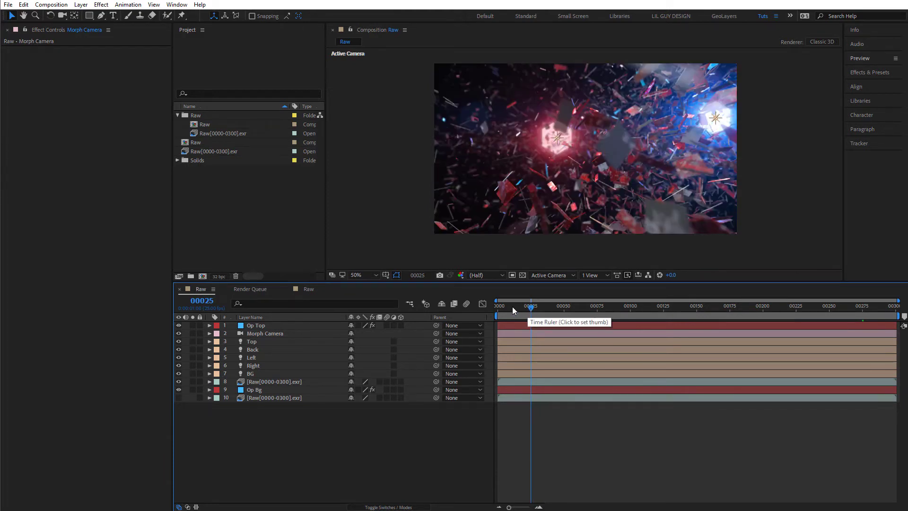
{"action": "left_click", "coordinate": [593, 309]}
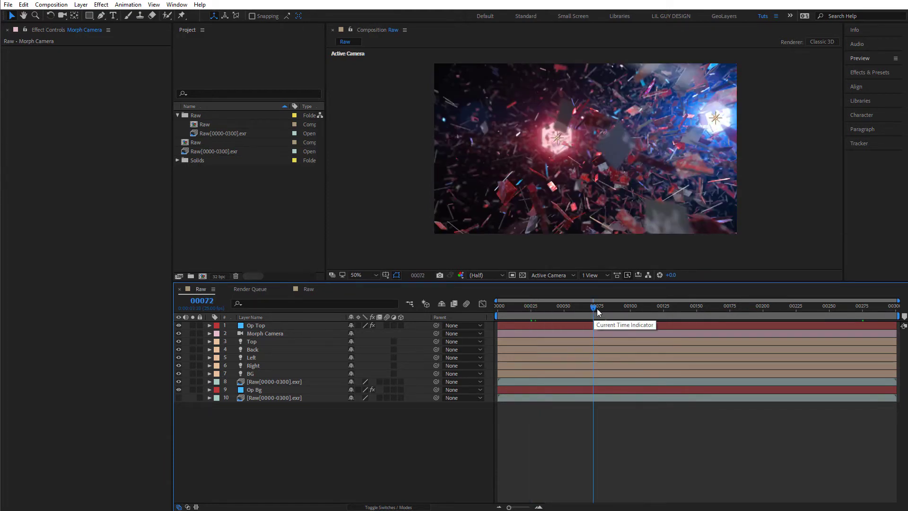
{"action": "left_click", "coordinate": [267, 389]}
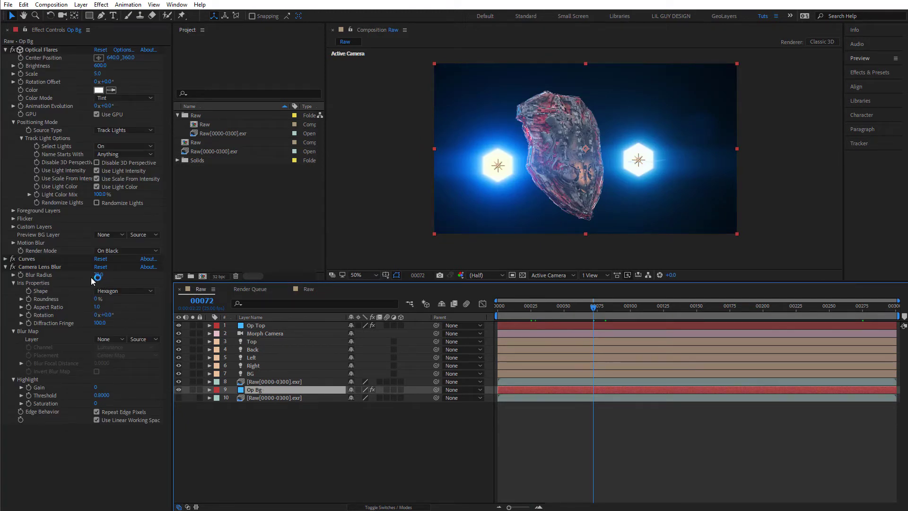
- Compare Op Bg with Camera Lens Blur off and on at frame 250, and review frames 123 and 75
{"action": "left_click", "coordinate": [829, 307]}
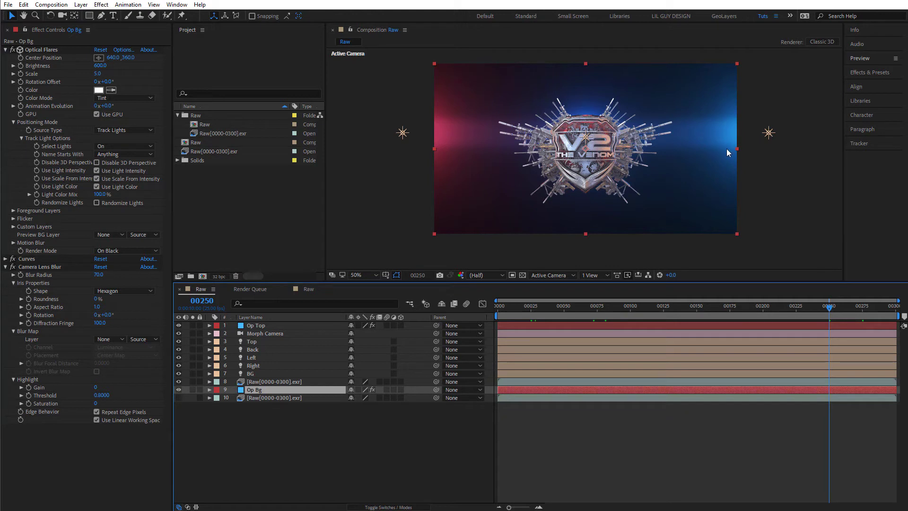
{"action": "left_click", "coordinate": [13, 266]}
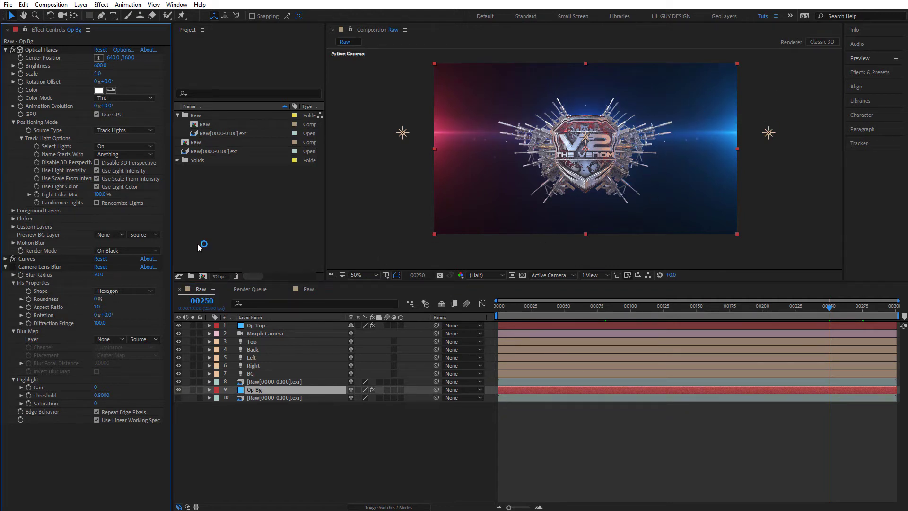
{"action": "left_click", "coordinate": [12, 267]}
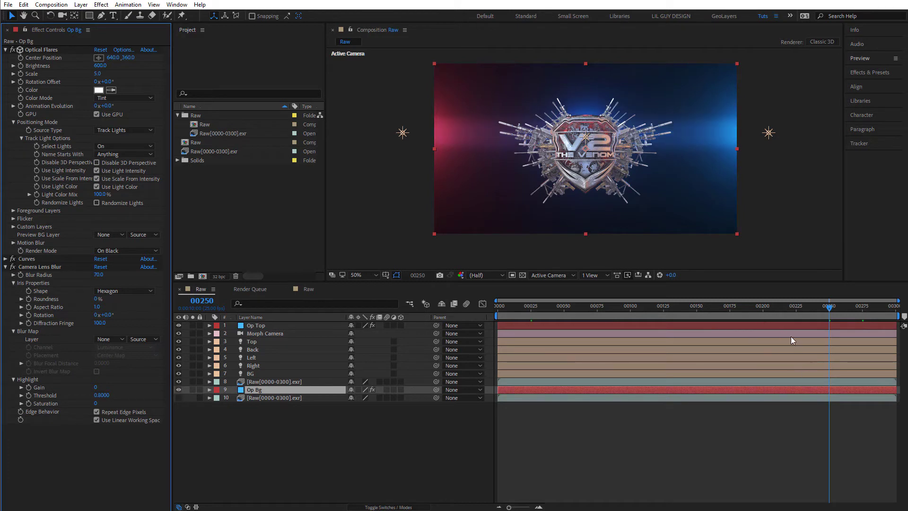
{"action": "left_click_drag", "start_coordinate": [755, 312], "coordinate": [660, 312]}
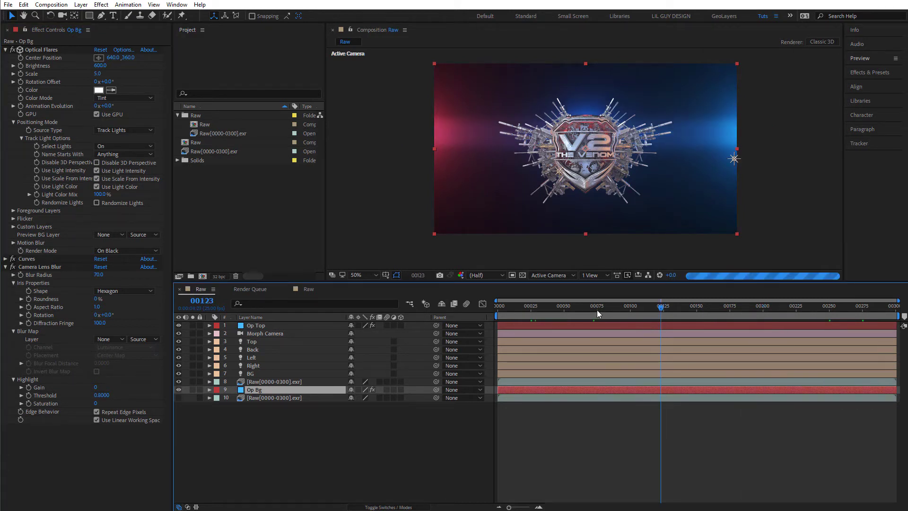
{"action": "left_click", "coordinate": [596, 310]}
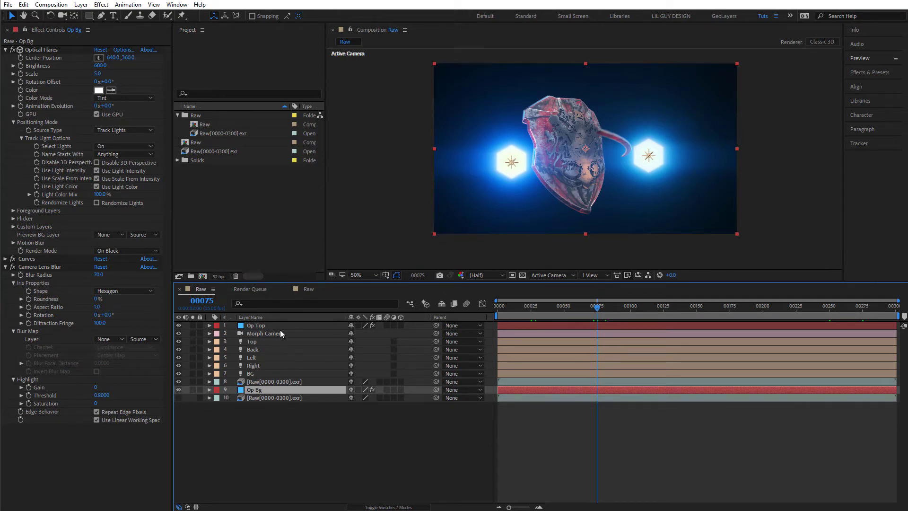
- Inspect the Morph Camera's focus distance among its camera options
{"action": "left_click", "coordinate": [209, 333]}
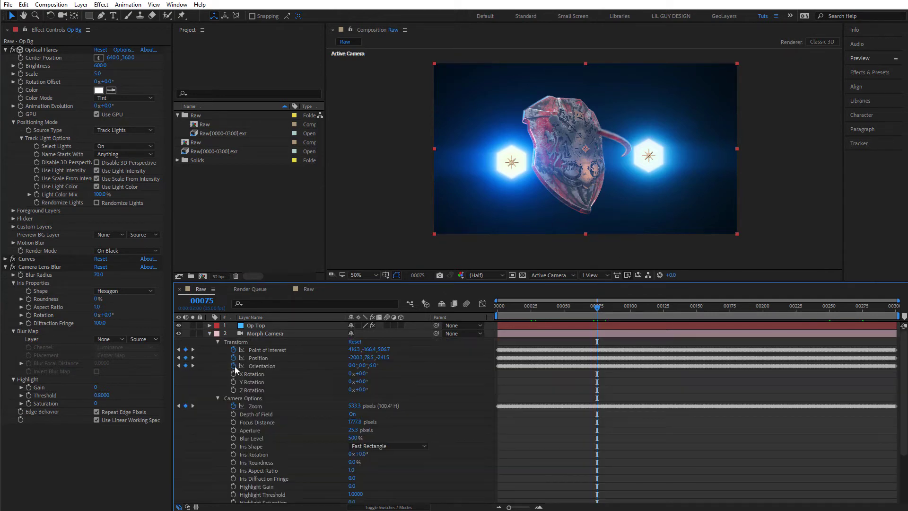
{"action": "left_click", "coordinate": [239, 418]}
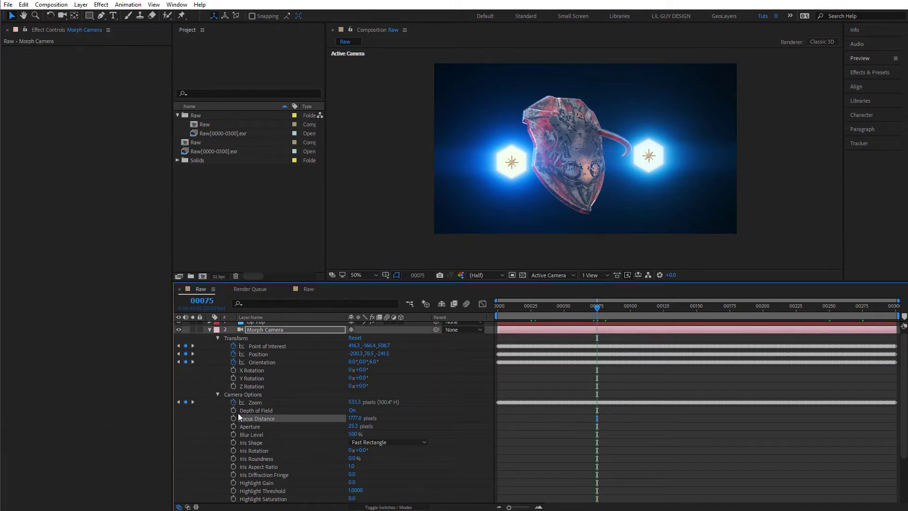
{"action": "left_click", "coordinate": [209, 329]}
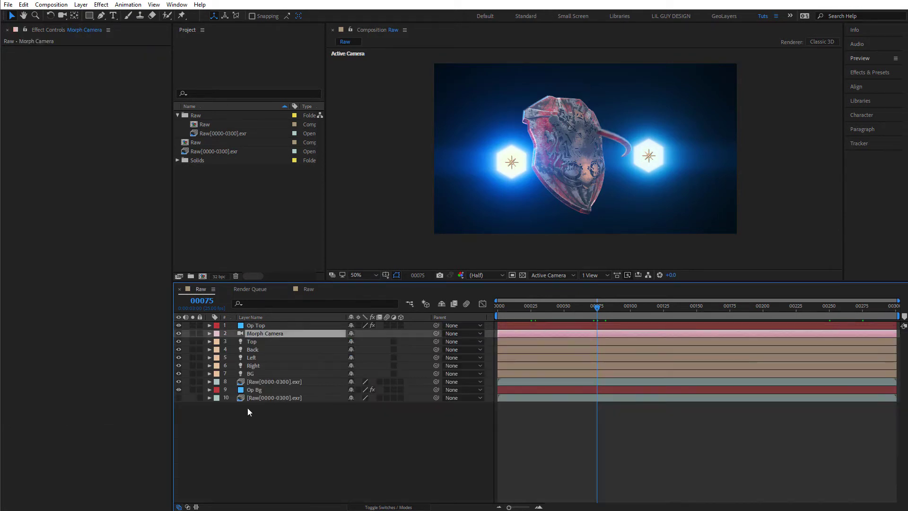
{"action": "right_click", "coordinate": [273, 442]}
{"action": "mouse_move", "coordinate": [288, 446]}
{"action": "left_click", "coordinate": [226, 471]}
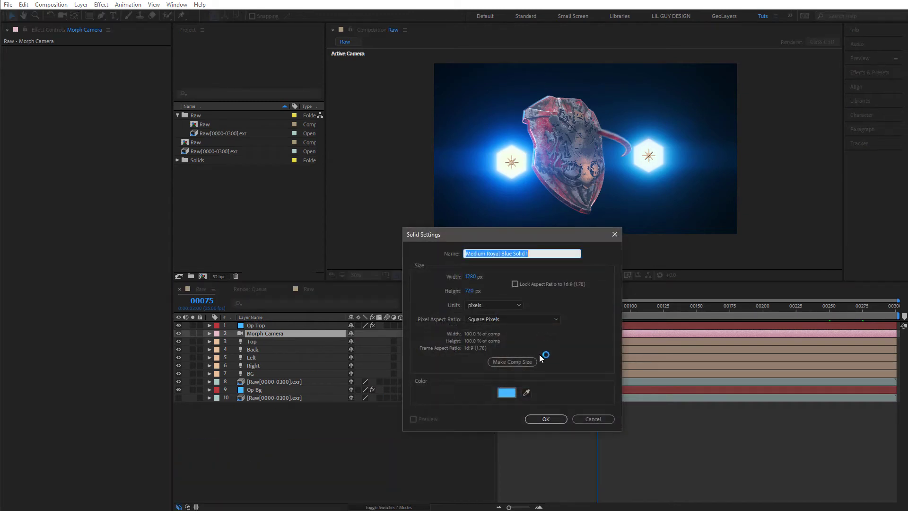
{"action": "left_click", "coordinate": [545, 418]}
- Create a null object above the Morph Camera and make it a 3D layer
{"action": "right_click", "coordinate": [286, 438]}
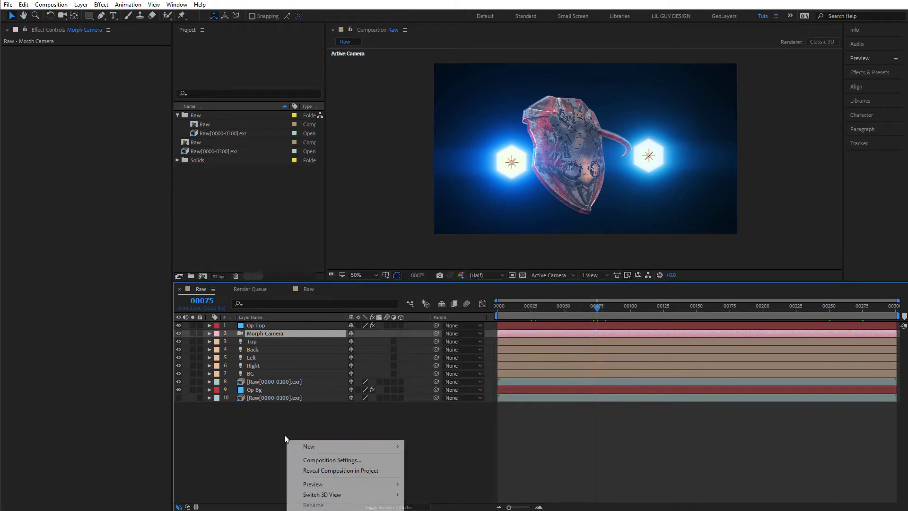
{"action": "mouse_move", "coordinate": [307, 446]}
{"action": "left_click", "coordinate": [221, 501]}
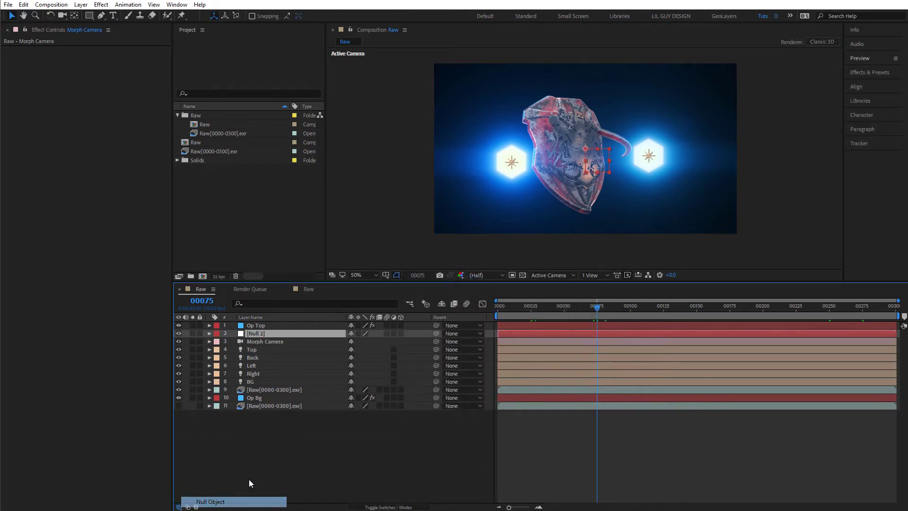
{"action": "left_click", "coordinate": [400, 333]}
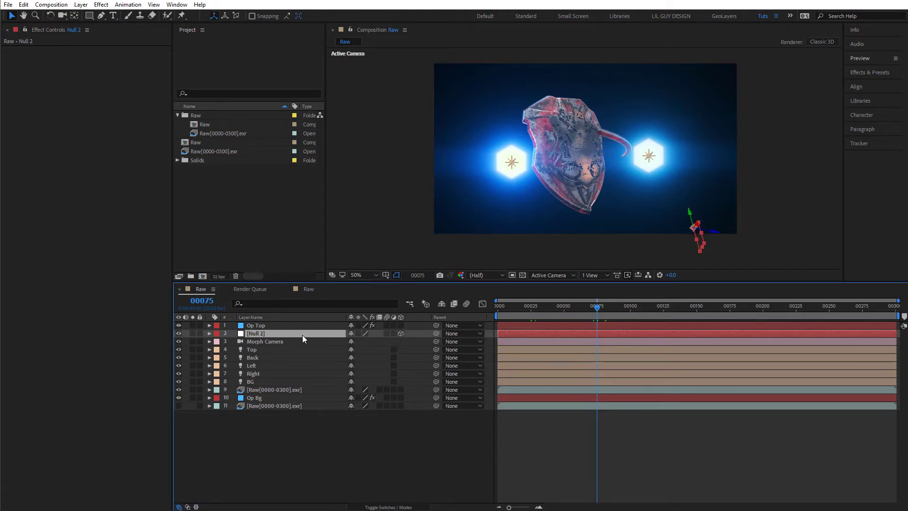
- Set the new null's position to 0, 0, 0
{"action": "key", "text": "p"}
{"action": "left_click", "coordinate": [358, 341]}
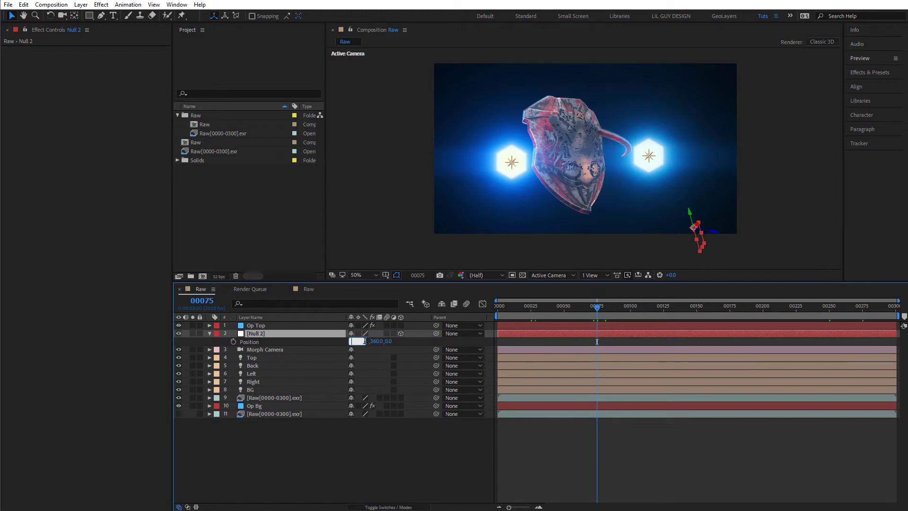
{"action": "type", "text": "0.0,"}
{"action": "key", "text": "Tab"}
{"action": "type", "text": "0"}
{"action": "key", "text": "Return"}
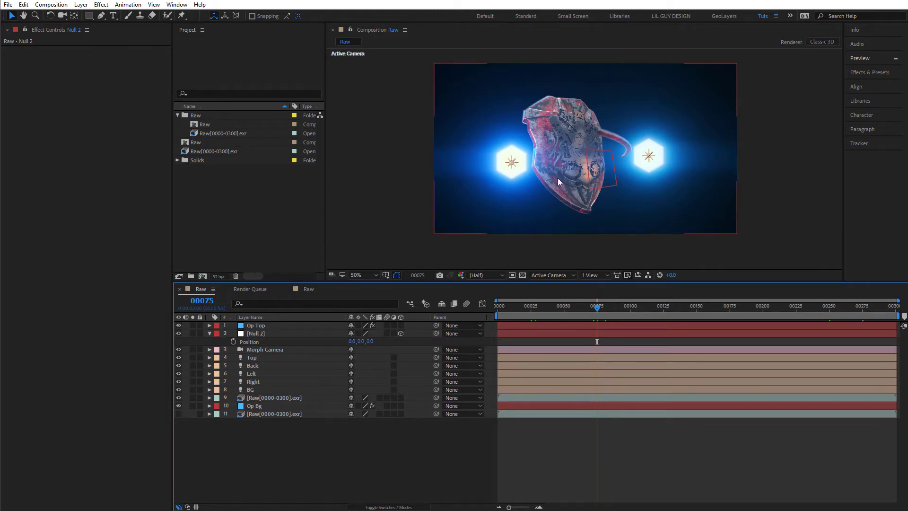
- At frame 176, link the Morph Camera's focus distance to the null layer
{"action": "left_click", "coordinate": [279, 335]}
{"action": "left_click", "coordinate": [730, 312]}
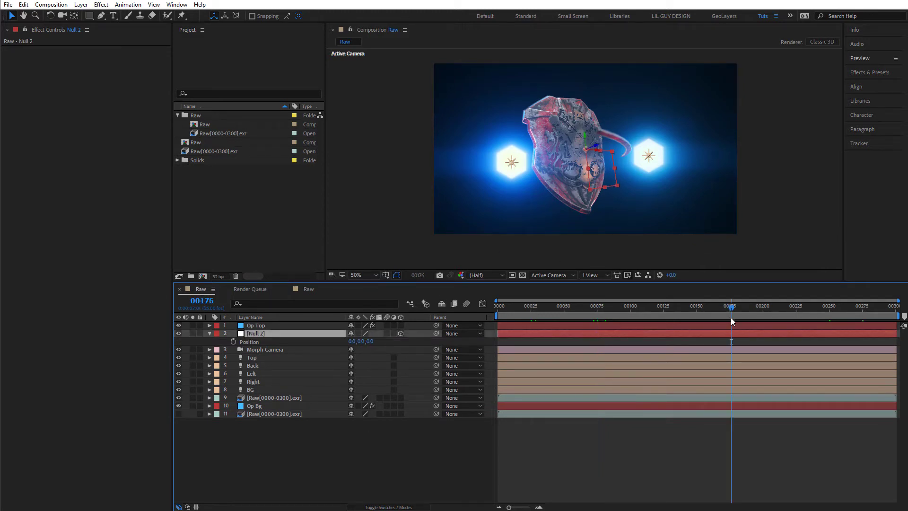
{"action": "left_click", "coordinate": [256, 350], "text": "shift"}
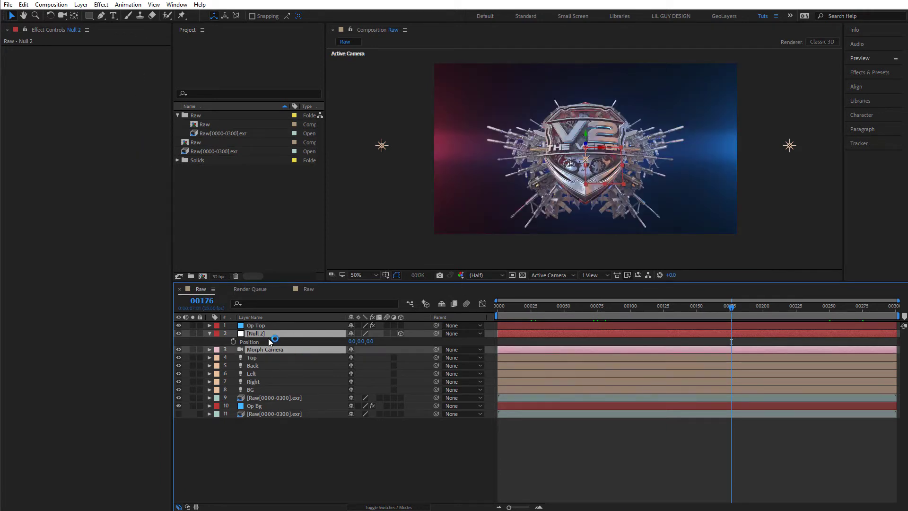
{"action": "left_click", "coordinate": [81, 4]}
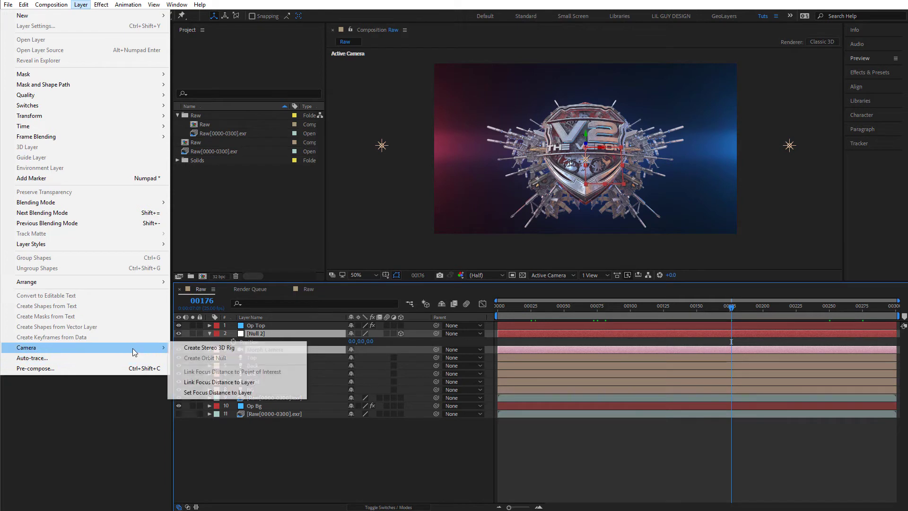
{"action": "left_click", "coordinate": [236, 382]}
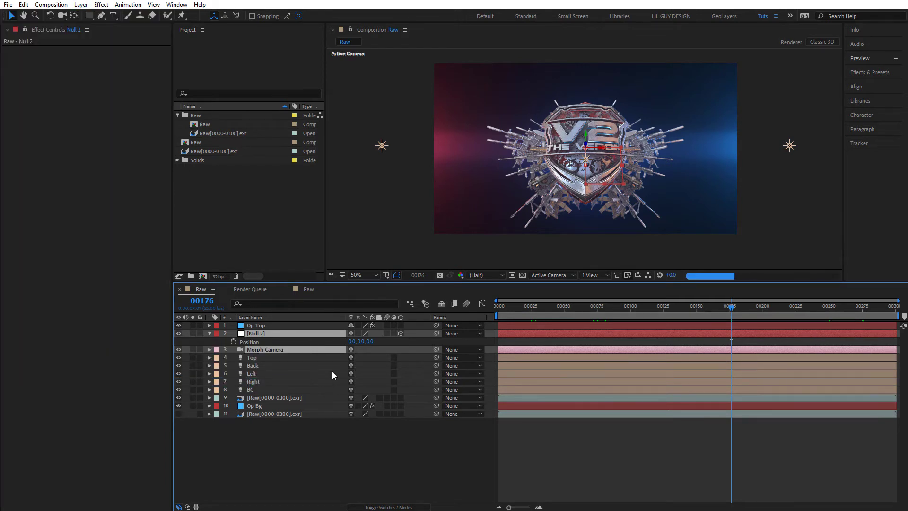
{"action": "left_click", "coordinate": [268, 450]}
{"action": "left_click", "coordinate": [209, 350]}
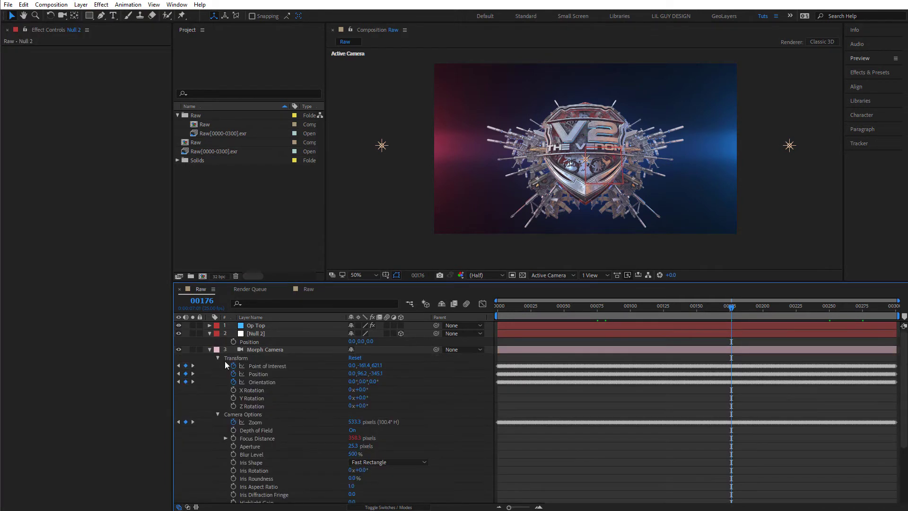
{"action": "scroll", "coordinate": [225, 362], "scroll_direction": "down", "scroll_amount": 1}
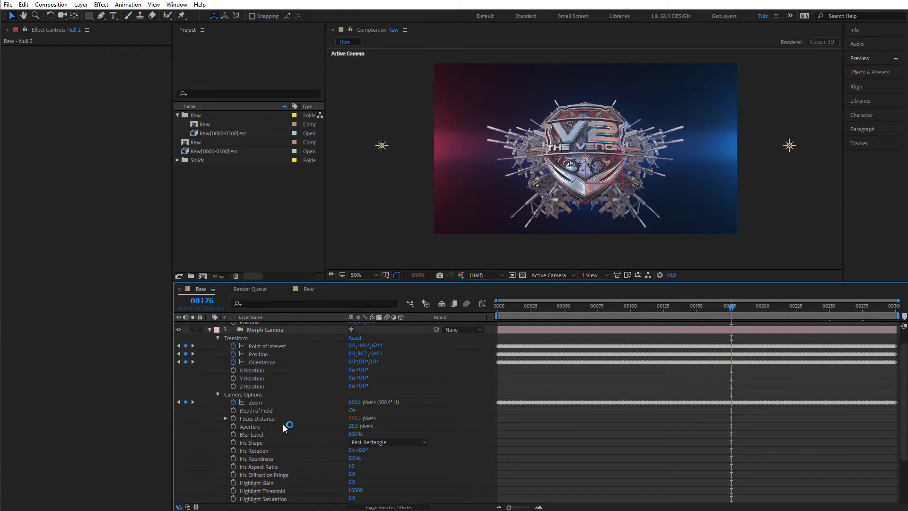
{"action": "left_click", "coordinate": [251, 430], "text": "alt+shift"}
{"action": "left_click", "coordinate": [251, 430], "text": "alt+shift"}
{"action": "left_click", "coordinate": [251, 429], "text": "alt+shift"}
{"action": "left_click", "coordinate": [251, 429], "text": "alt+shift"}
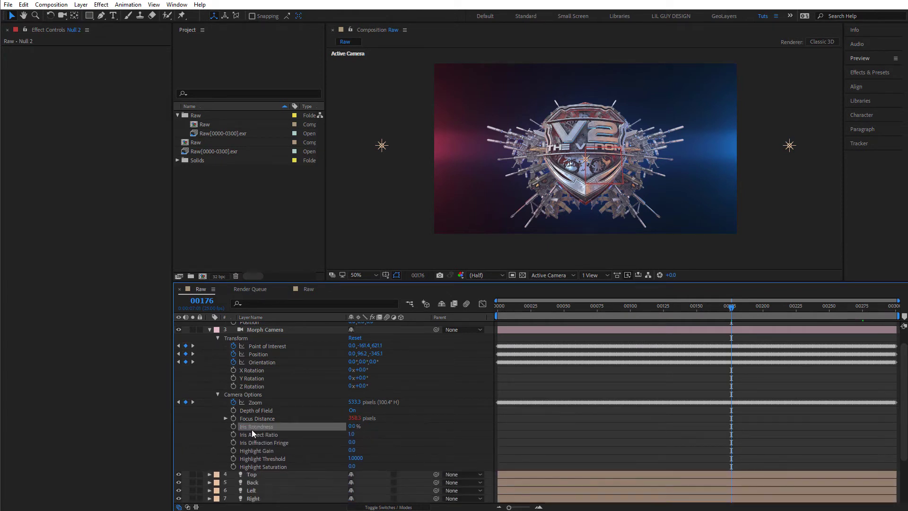
{"action": "left_click", "coordinate": [252, 429], "text": "alt+shift"}
{"action": "left_click", "coordinate": [252, 429], "text": "alt+shift"}
{"action": "left_click", "coordinate": [253, 430], "text": "alt+shift"}
{"action": "left_click", "coordinate": [253, 429], "text": "alt+shift"}
{"action": "left_click", "coordinate": [253, 430], "text": "alt+shift"}
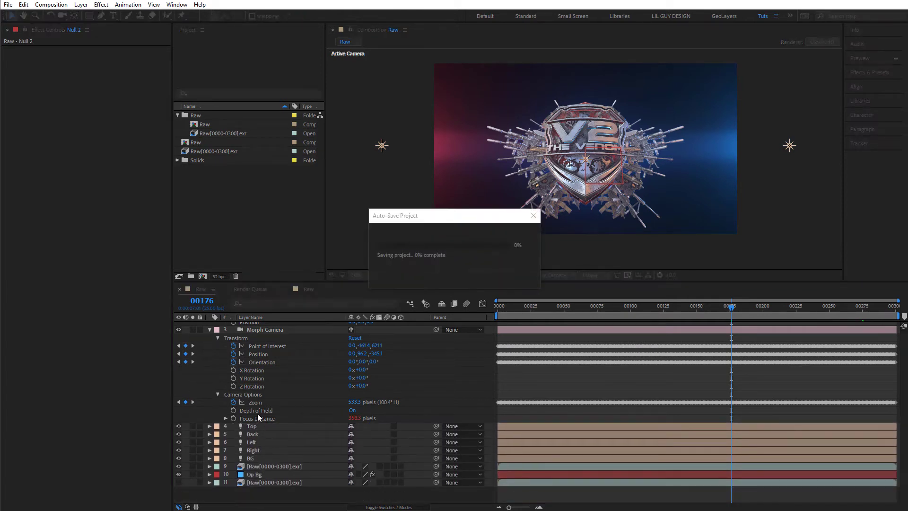
{"action": "left_click", "coordinate": [259, 411], "text": "alt+shift"}
{"action": "left_click", "coordinate": [261, 402], "text": "alt+shift"}
{"action": "left_click", "coordinate": [262, 394], "text": "alt+shift"}
{"action": "left_click", "coordinate": [263, 386], "text": "alt+shift"}
{"action": "left_click", "coordinate": [263, 378], "text": "alt+shift"}
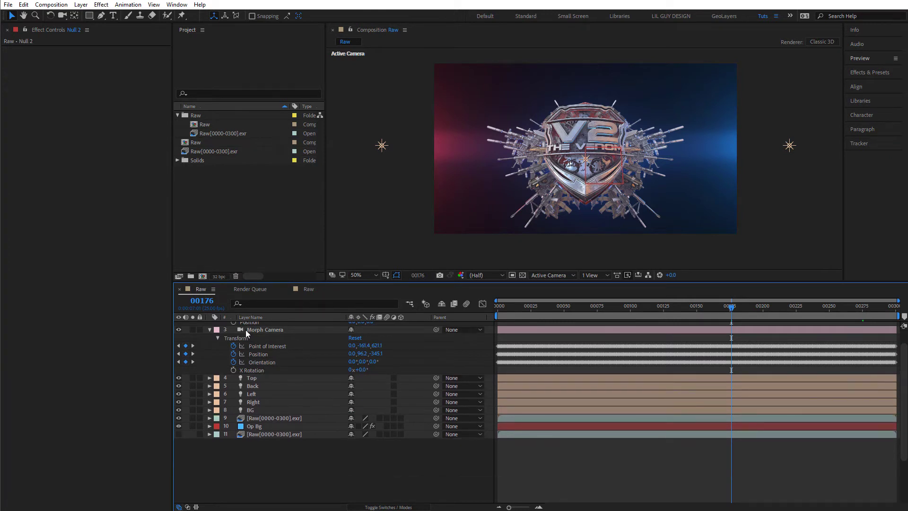
{"action": "left_click", "coordinate": [245, 330]}
{"action": "left_click", "coordinate": [211, 348]}
{"action": "left_click", "coordinate": [211, 348]}
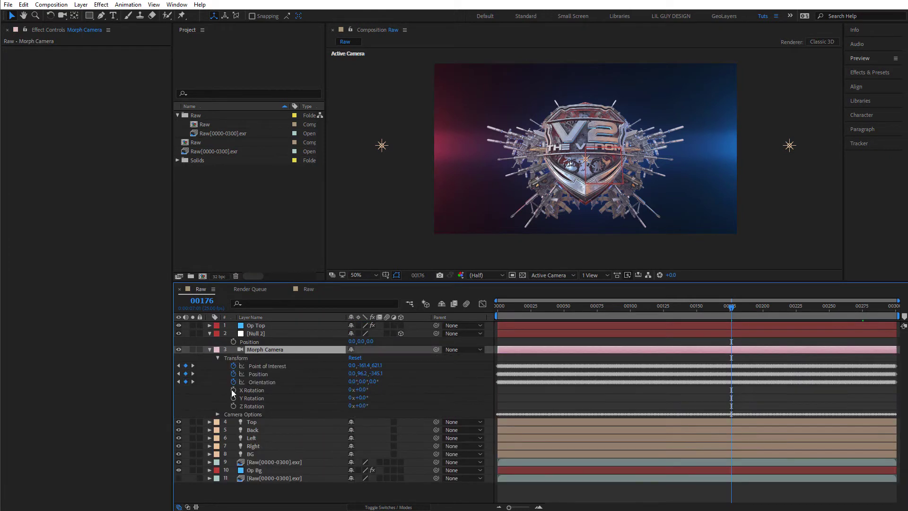
- Hide the Morph Camera's transform, iris and highlight properties, keeping only Zoom, Depth of Field, Focus Distance, Aperture and Blur Level listed
{"action": "left_click", "coordinate": [218, 414]}
{"action": "scroll", "coordinate": [259, 429], "scroll_direction": "down", "scroll_amount": 1}
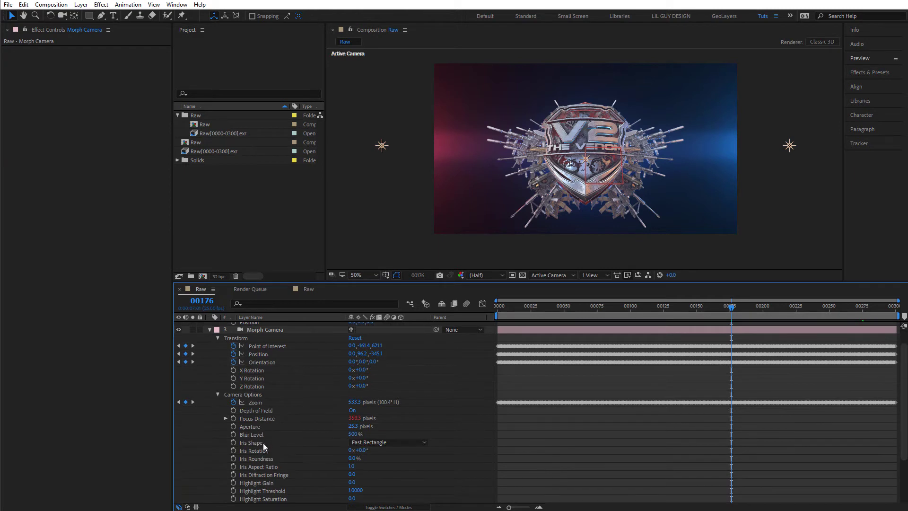
{"action": "left_click", "coordinate": [263, 441]}
{"action": "left_click", "coordinate": [262, 443], "text": "alt+shift"}
{"action": "left_click", "coordinate": [262, 443], "text": "alt+shift"}
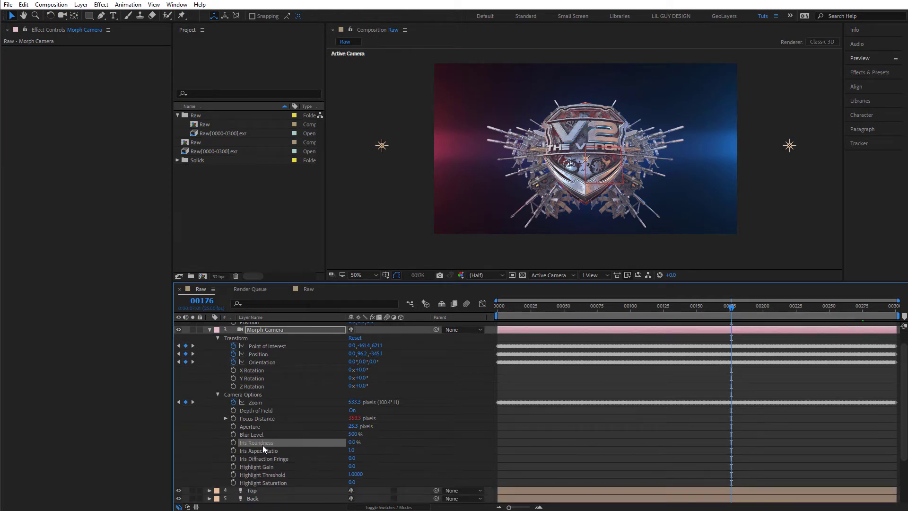
{"action": "left_click", "coordinate": [262, 444], "text": "alt+shift"}
{"action": "left_click", "coordinate": [262, 443], "text": "alt+shift"}
{"action": "left_click", "coordinate": [262, 444], "text": "alt+shift"}
{"action": "left_click", "coordinate": [261, 444], "text": "alt+shift"}
{"action": "left_click", "coordinate": [262, 444], "text": "alt+shift"}
{"action": "left_click", "coordinate": [263, 445], "text": "alt+shift"}
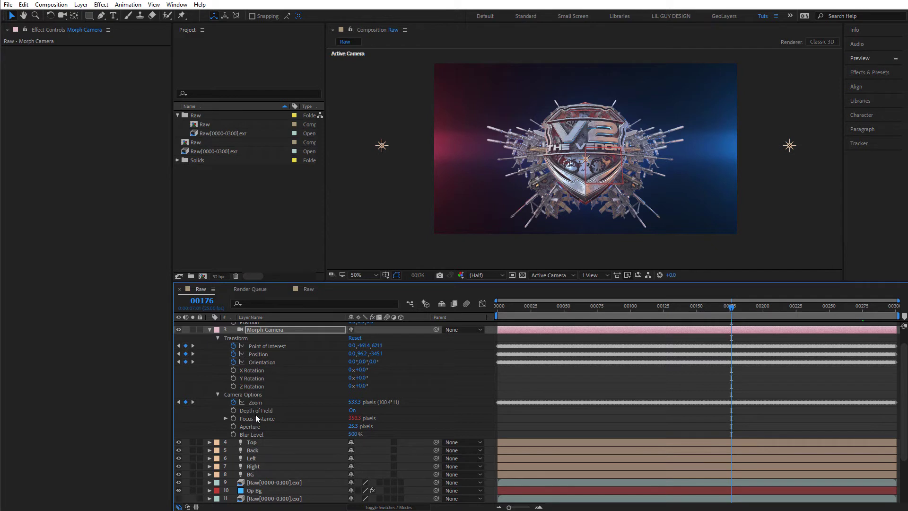
{"action": "left_click", "coordinate": [256, 345], "text": "alt+shift"}
{"action": "left_click", "coordinate": [256, 346], "text": "alt+shift"}
{"action": "left_click", "coordinate": [255, 345], "text": "alt+shift"}
{"action": "left_click", "coordinate": [255, 346], "text": "alt+shift"}
{"action": "left_click", "coordinate": [255, 345], "text": "alt+shift"}
{"action": "left_click", "coordinate": [255, 346], "text": "alt+shift"}
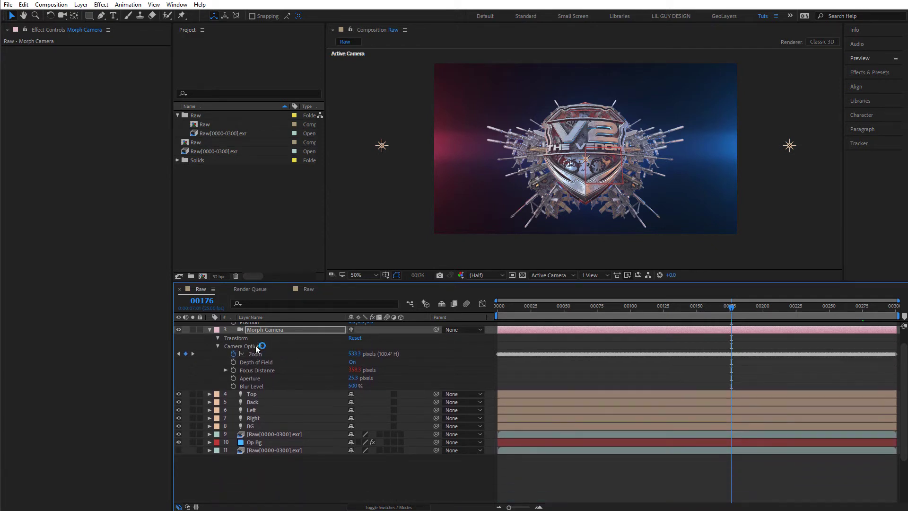
{"action": "left_click", "coordinate": [255, 338], "text": "alt+shift"}
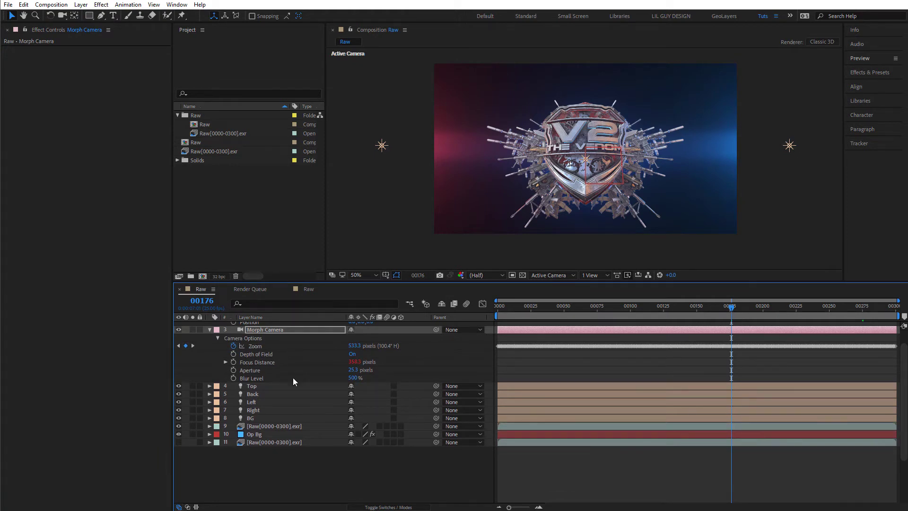
- Mark the lights Top, Back, Left, Right and BG as shy and hide the shy layers
{"action": "scroll", "coordinate": [293, 377], "scroll_direction": "up", "scroll_amount": 3}
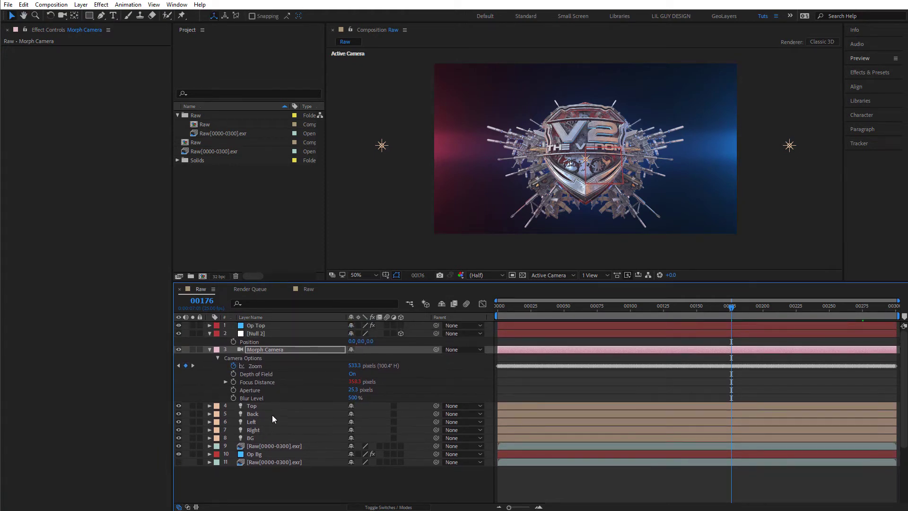
{"action": "left_click_drag", "start_coordinate": [351, 405], "coordinate": [352, 438]}
{"action": "left_click", "coordinate": [441, 304]}
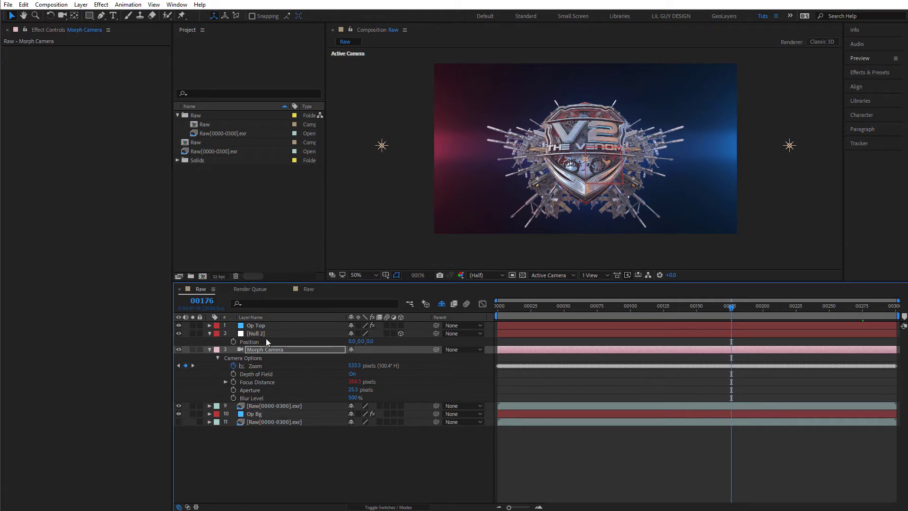
- Enable an expression on the Blur Radius of Op Bg's Camera Lens Blur
{"action": "left_click", "coordinate": [276, 414]}
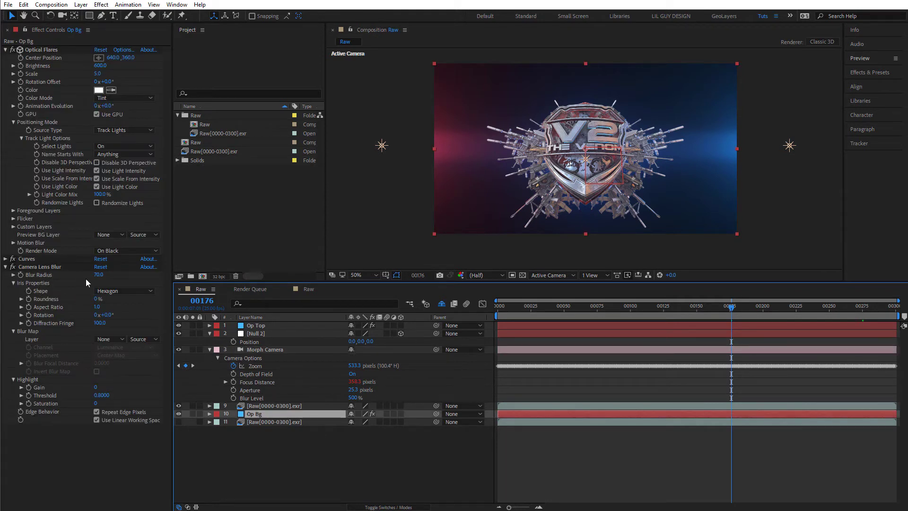
{"action": "left_click", "coordinate": [20, 274], "text": "alt"}
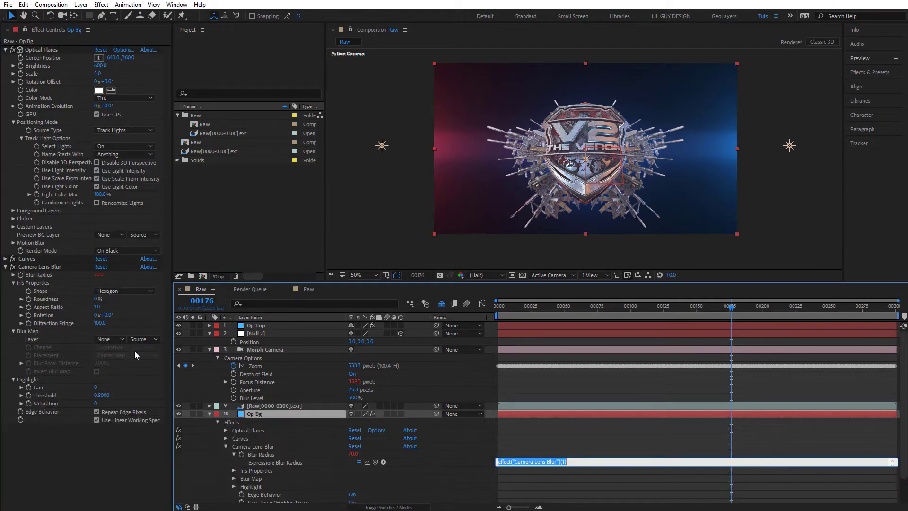
{"action": "left_click", "coordinate": [564, 308]}
- Compare the Morph Camera's focus distance at frames 50, 285 and 30
{"action": "left_click", "coordinate": [564, 309]}
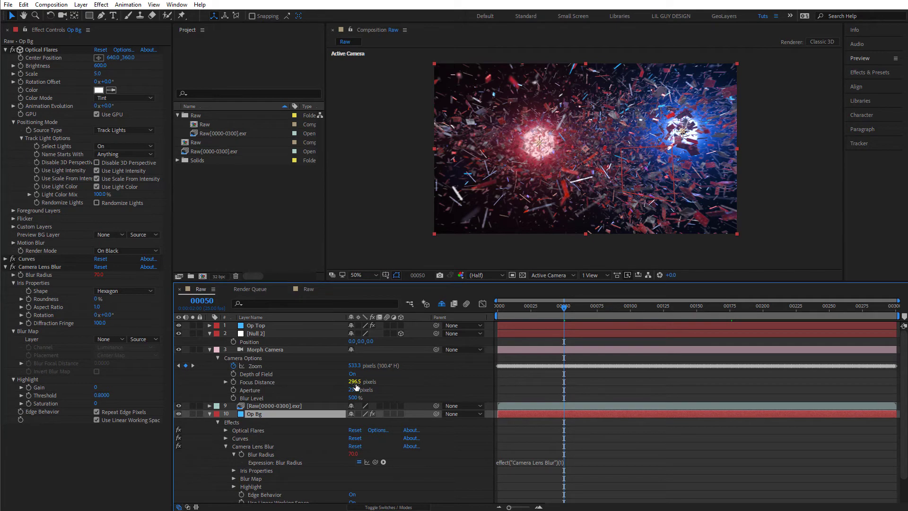
{"action": "left_click", "coordinate": [875, 307]}
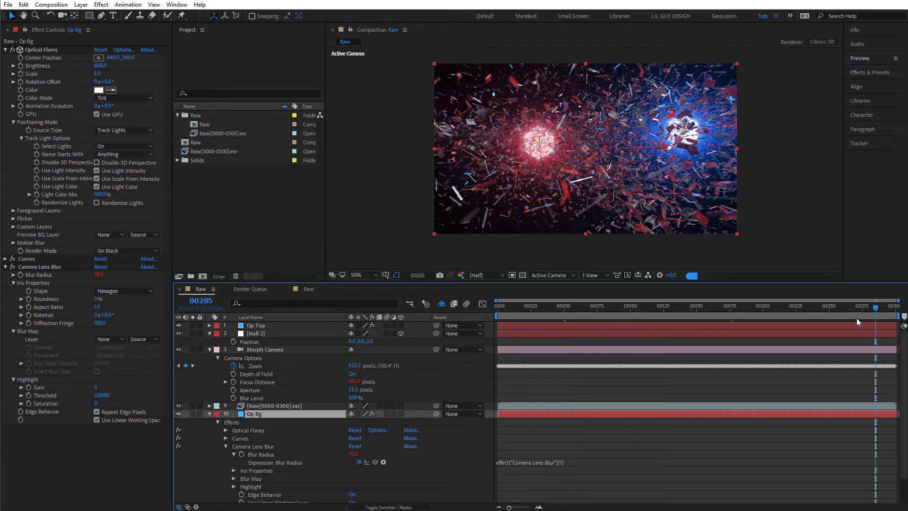
{"action": "left_click", "coordinate": [537, 307]}
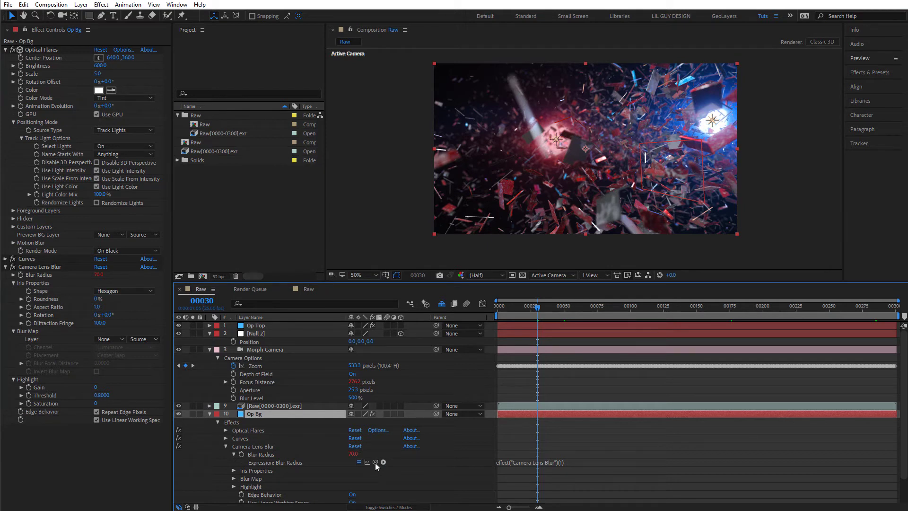
- Define the Blur Radius expression's first line as t=thisComp.layer("Morph Camera").cameraOption.focusDistance;
{"action": "left_click_drag", "start_coordinate": [375, 463], "coordinate": [275, 382]}
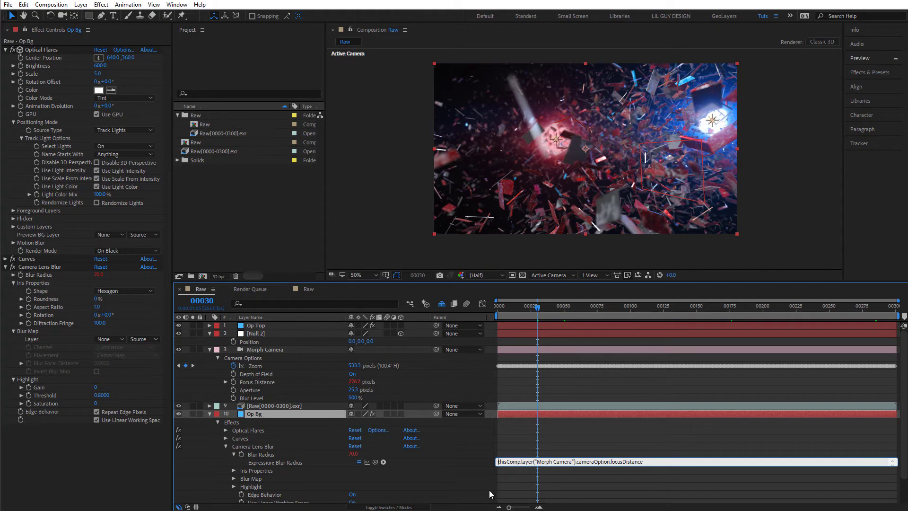
{"action": "type", "text": "="}
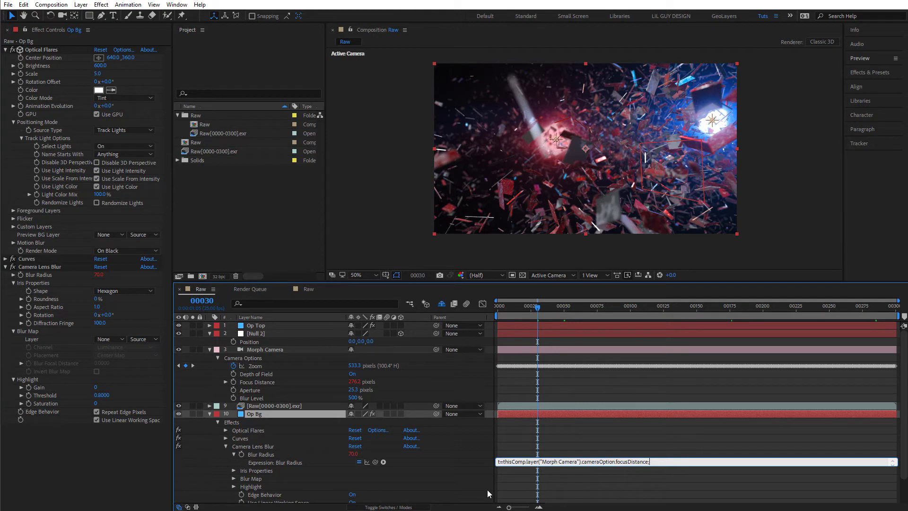
{"action": "key", "text": "Return"}
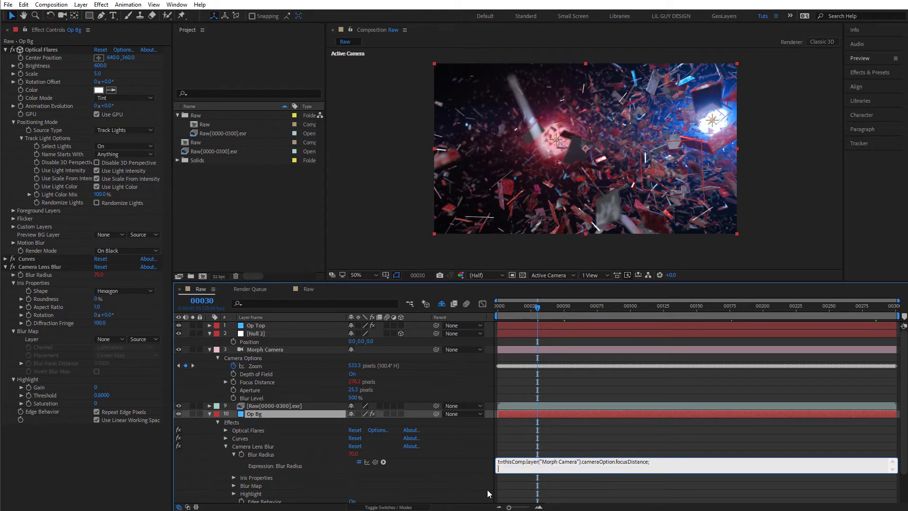
- Add linear(t, tMin, tMax, value1, value2) as the Blur Radius expression's second line and replace tMin with 276
{"action": "left_click", "coordinate": [383, 461]}
{"action": "mouse_move", "coordinate": [413, 499]}
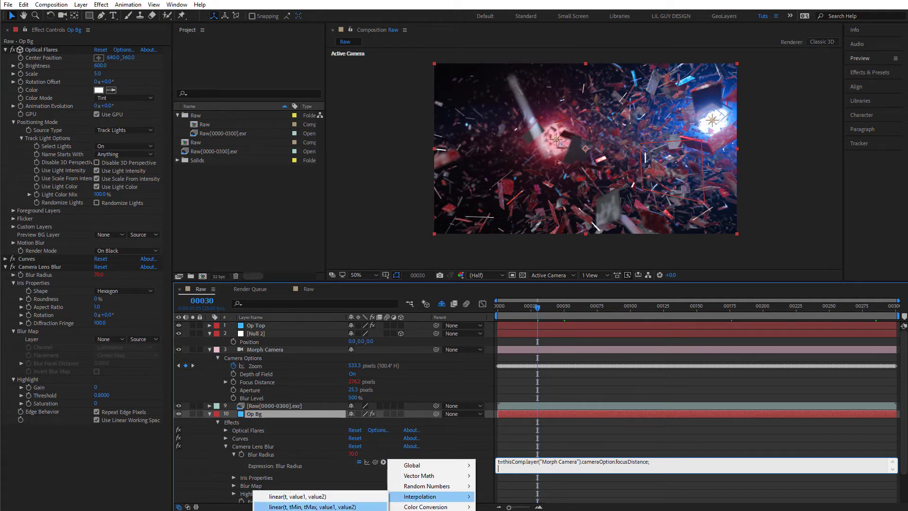
{"action": "left_click", "coordinate": [275, 507]}
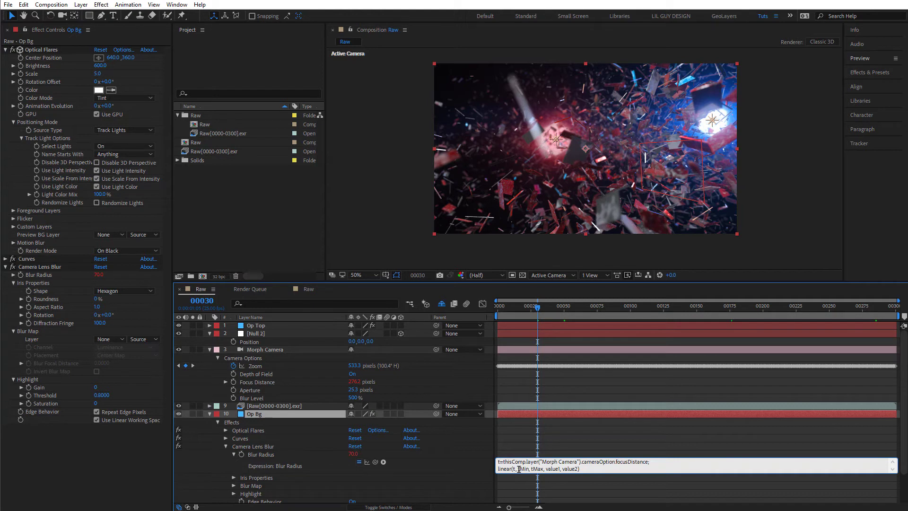
{"action": "left_click_drag", "start_coordinate": [519, 469], "coordinate": [525, 468]}
{"action": "type", "text": "276"}
{"action": "left_click", "coordinate": [445, 452]}
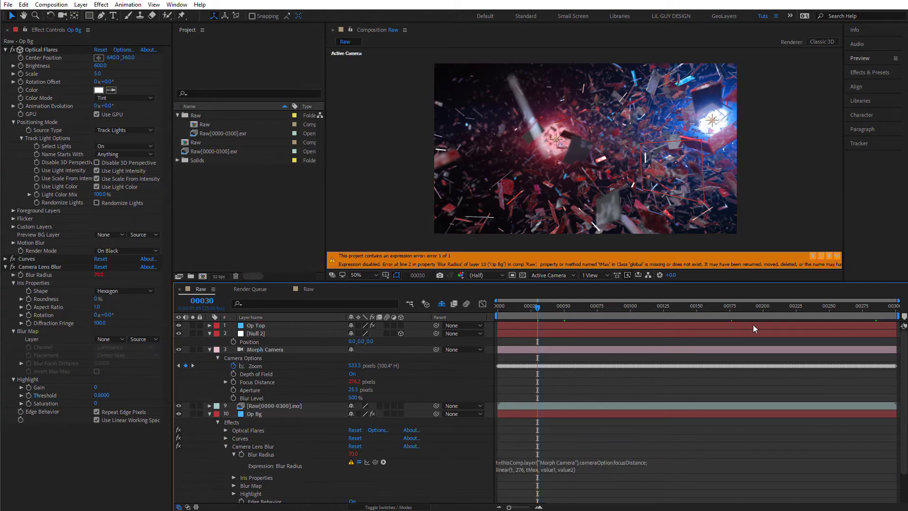
- Check the Morph Camera's focus distance at frame 300 and replace tMax with 500 in Op Bg's linear expression
{"action": "left_click", "coordinate": [823, 312]}
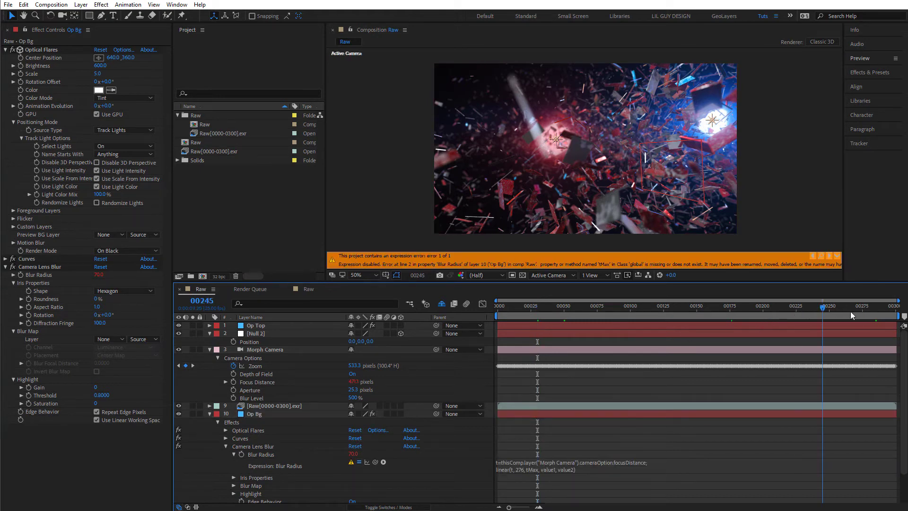
{"action": "left_click_drag", "start_coordinate": [850, 311], "coordinate": [896, 310]}
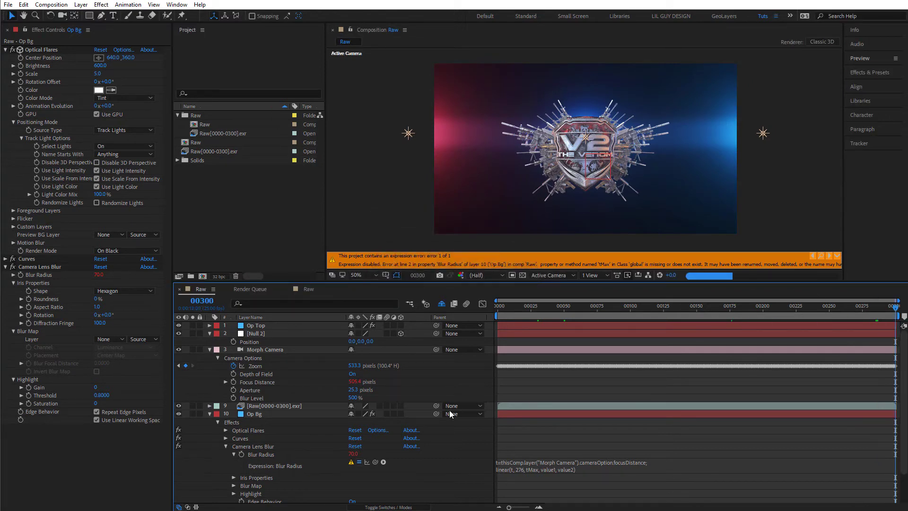
{"action": "left_click", "coordinate": [531, 470]}
{"action": "left_click_drag", "start_coordinate": [530, 469], "coordinate": [537, 468]}
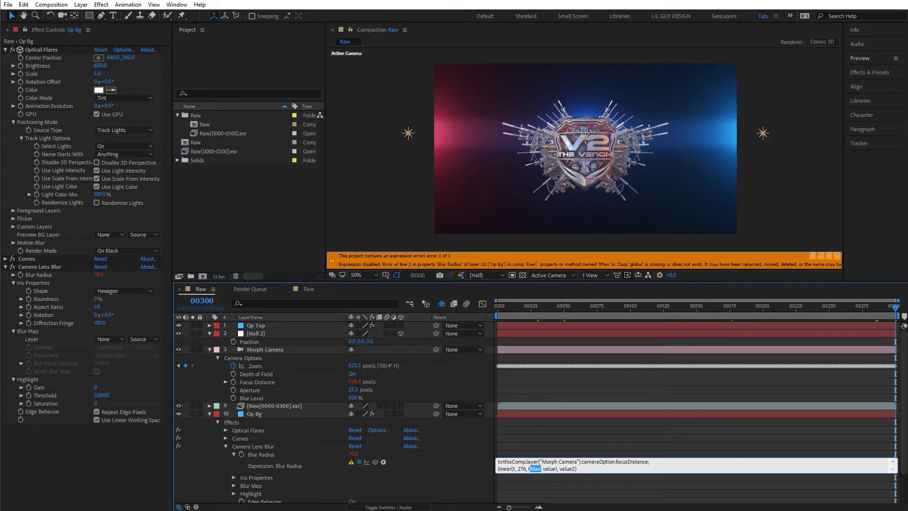
{"action": "key", "text": "BackSpace"}
{"action": "key", "text": "BackSpace"}
{"action": "type", "text": "500"}
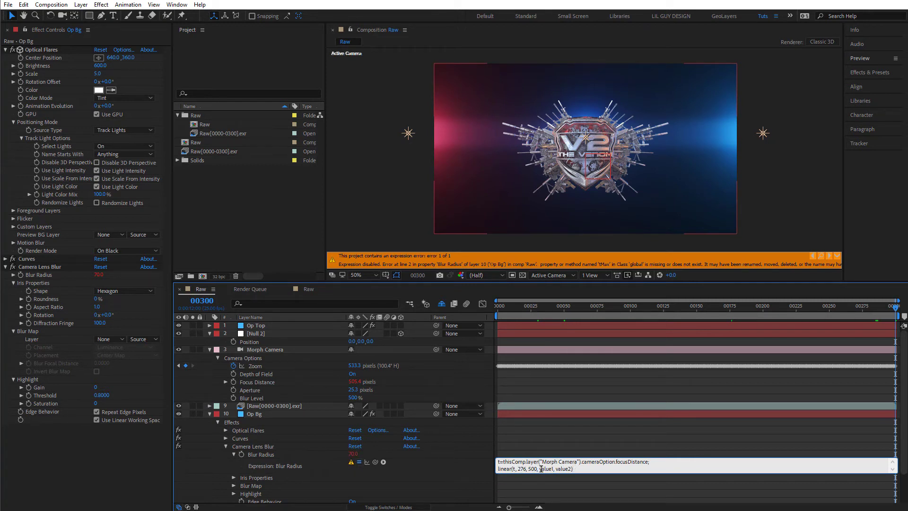
- Replace value1 with 75 and value2 with 10 in Op Bg's linear Blur Radius expression
{"action": "left_click_drag", "start_coordinate": [539, 469], "coordinate": [550, 468]}
{"action": "key", "text": "BackSpace"}
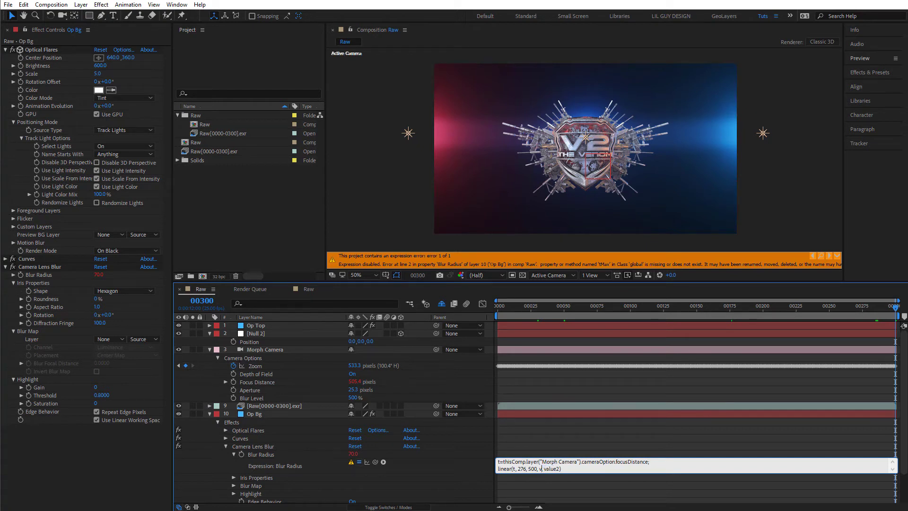
{"action": "type", "text": "75"}
{"action": "left_click", "coordinate": [470, 450]}
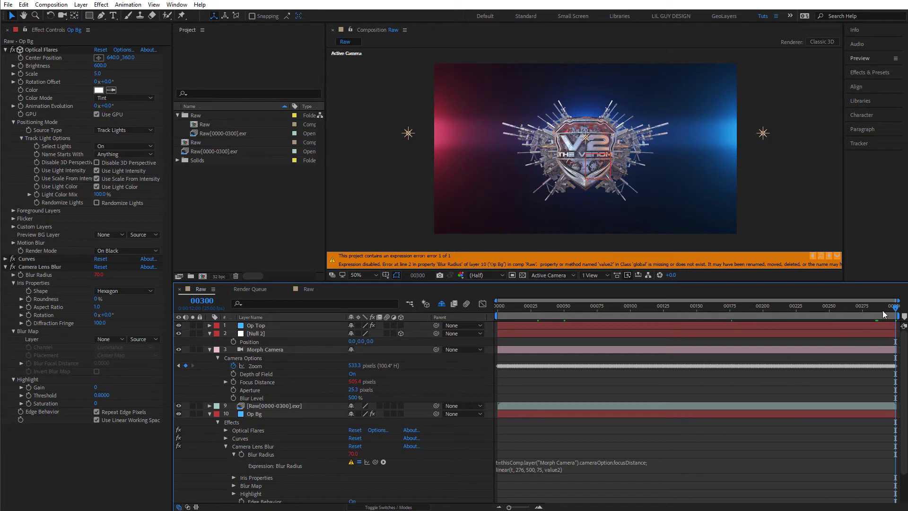
{"action": "left_click", "coordinate": [890, 314]}
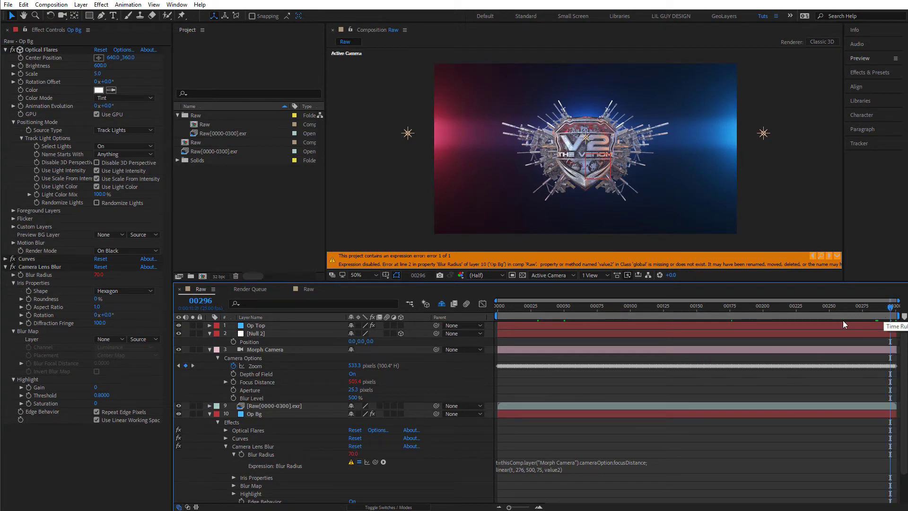
{"action": "left_click", "coordinate": [552, 469]}
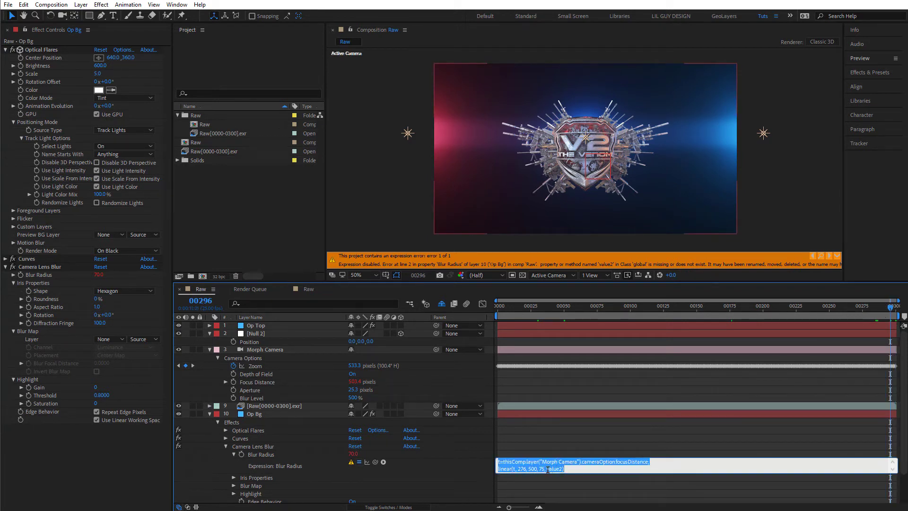
{"action": "left_click_drag", "start_coordinate": [547, 468], "coordinate": [563, 468]}
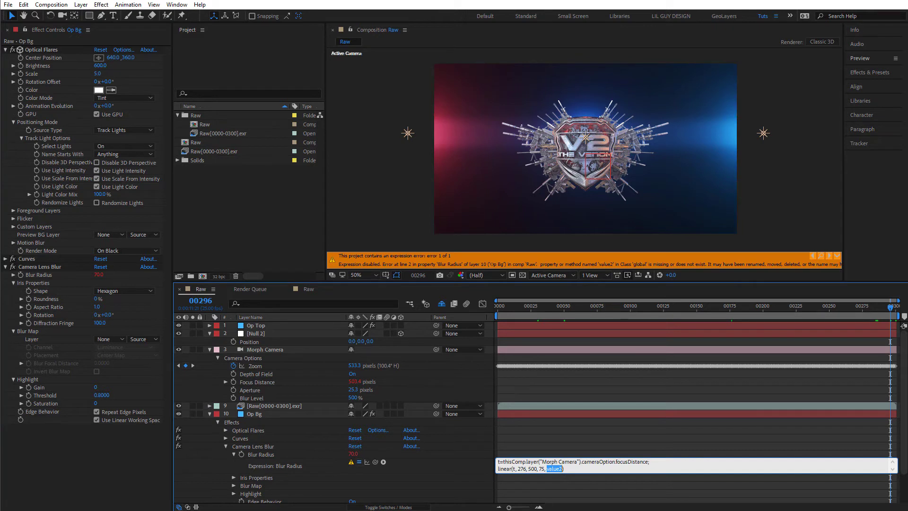
{"action": "type", "text": "10"}
{"action": "left_click", "coordinate": [806, 56]}
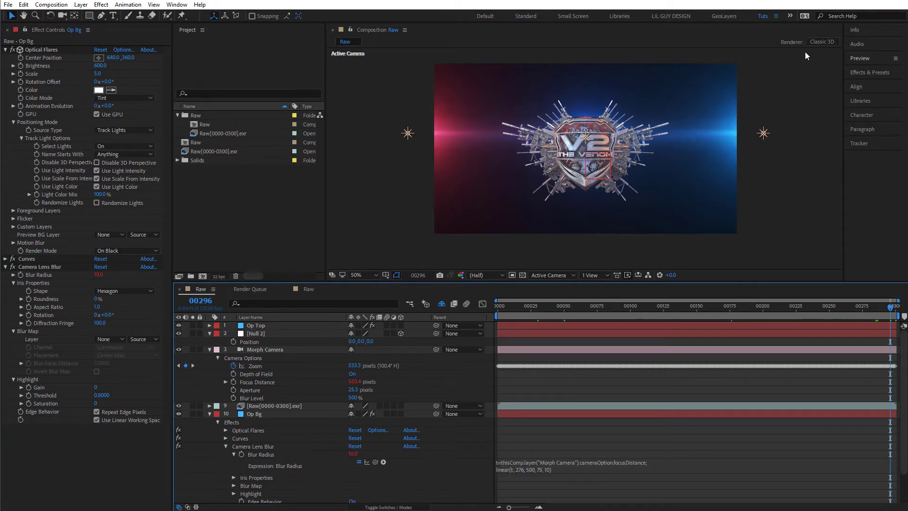
- Link the Blur Radius of Op Top's Camera Lens Blur to Op Bg's Blur Radius with an expression
{"action": "left_click", "coordinate": [255, 326]}
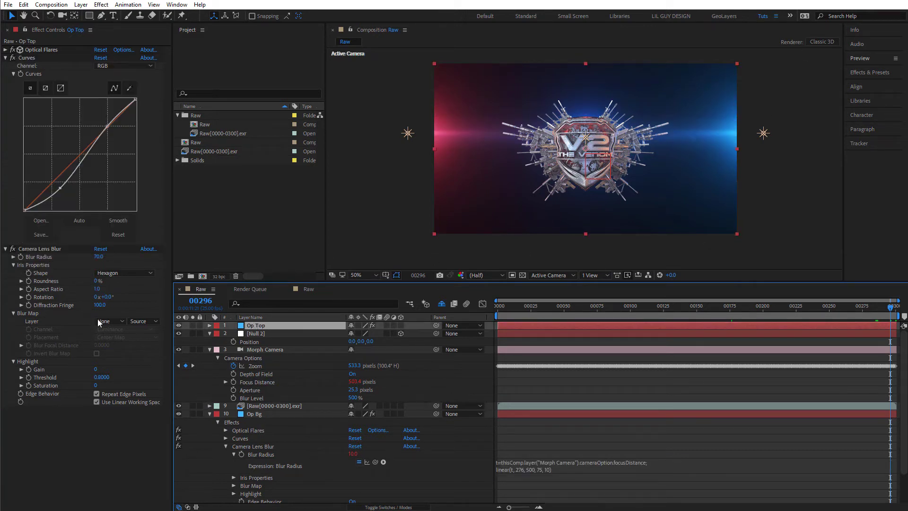
{"action": "left_click", "coordinate": [21, 257], "text": "alt"}
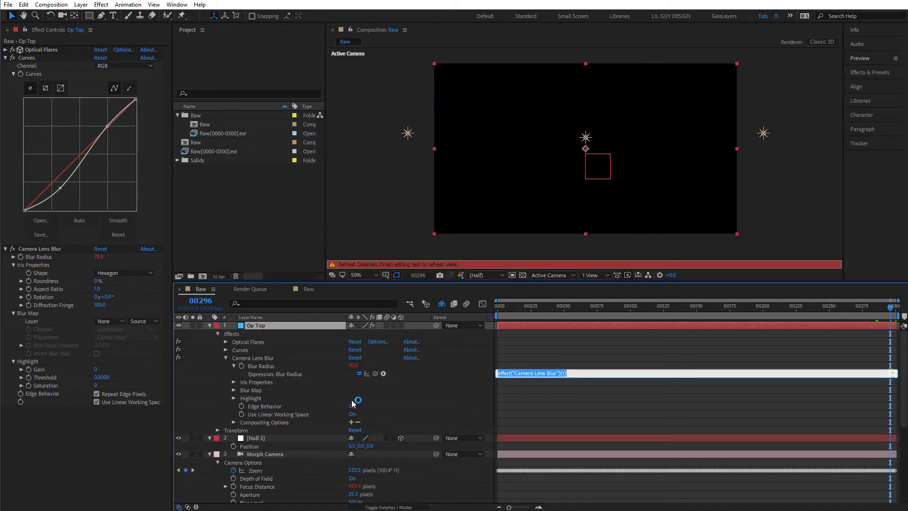
{"action": "scroll", "coordinate": [356, 402], "scroll_direction": "down", "scroll_amount": 3}
{"action": "scroll", "coordinate": [368, 378], "scroll_direction": "up", "scroll_amount": 3}
{"action": "double_click", "coordinate": [189, 287]}
{"action": "left_click_drag", "start_coordinate": [203, 114], "coordinate": [145, 305]}
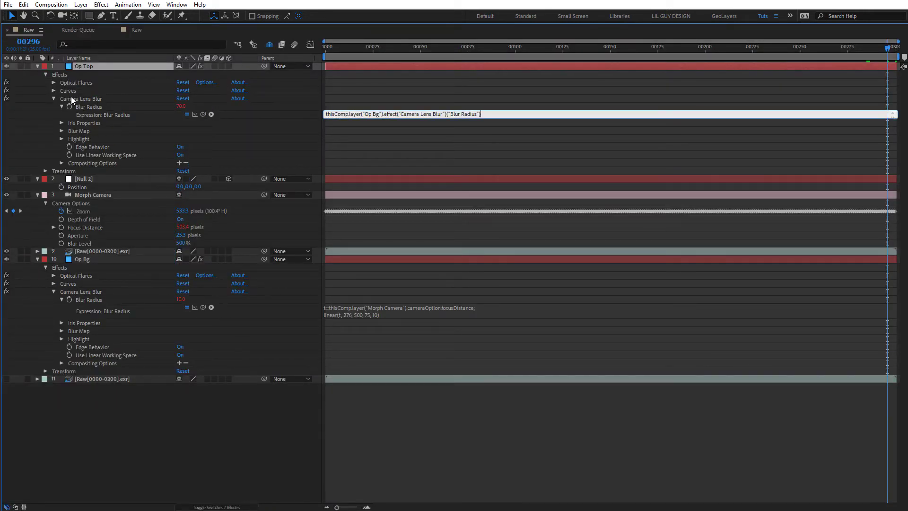
{"action": "left_click", "coordinate": [192, 116]}
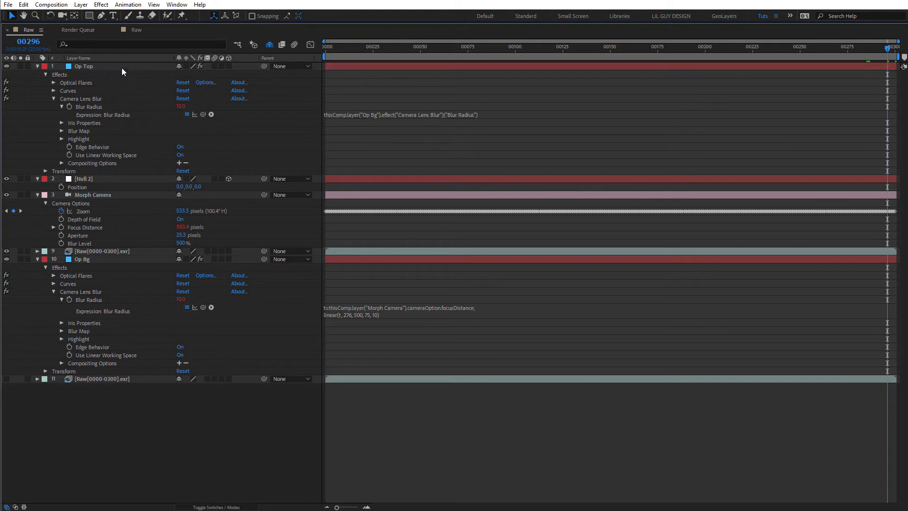
{"action": "double_click", "coordinate": [29, 30]}
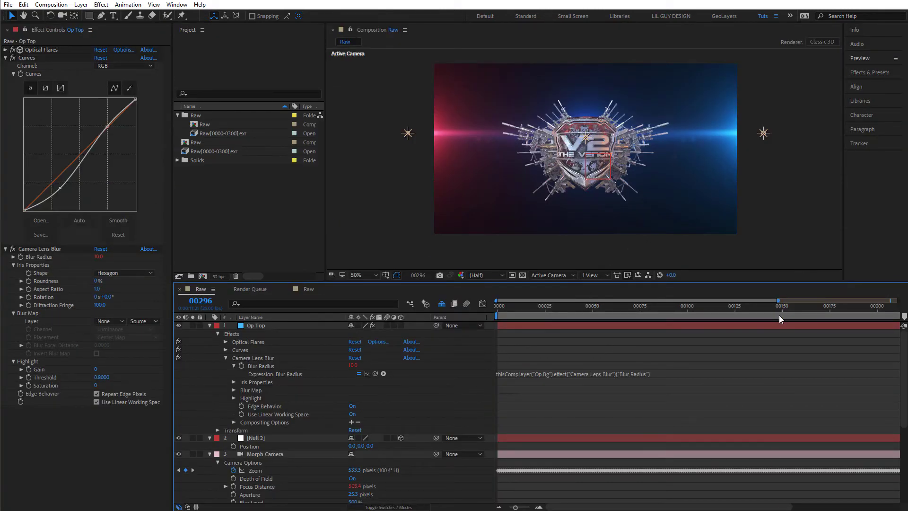
- Check how the flare blur changes at frames 148, 111, 144, 189, 241 and 300
{"action": "left_click", "coordinate": [777, 306]}
{"action": "scroll", "coordinate": [862, 323], "scroll_direction": "down", "scroll_amount": 2, "text": "alt"}
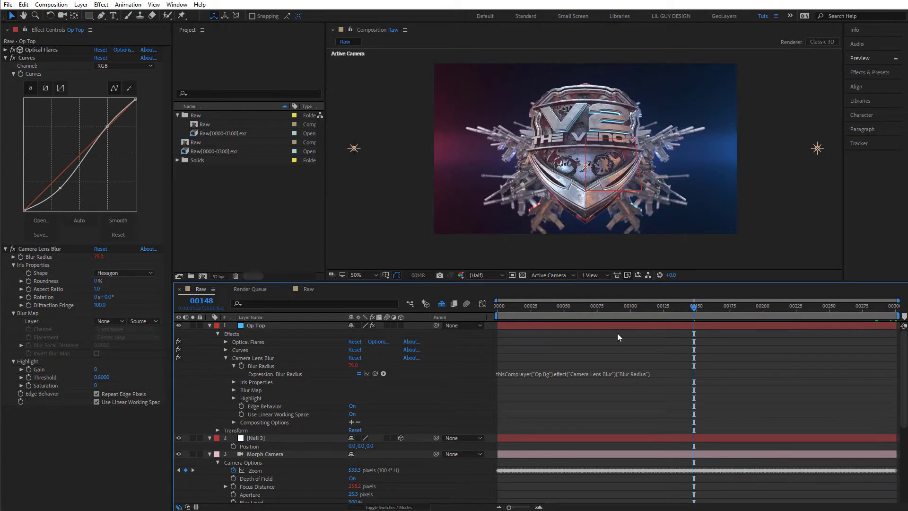
{"action": "left_click", "coordinate": [572, 312]}
{"action": "left_click_drag", "start_coordinate": [573, 313], "coordinate": [644, 312]}
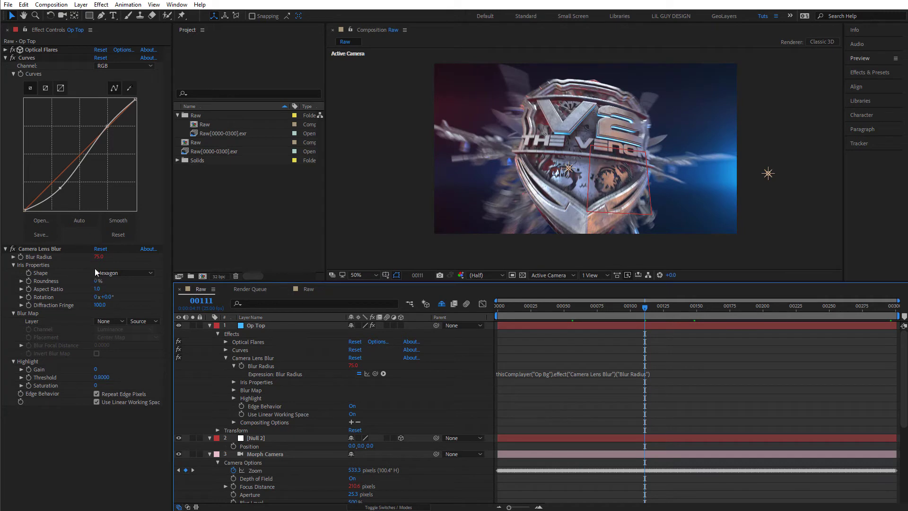
{"action": "left_click", "coordinate": [687, 313]}
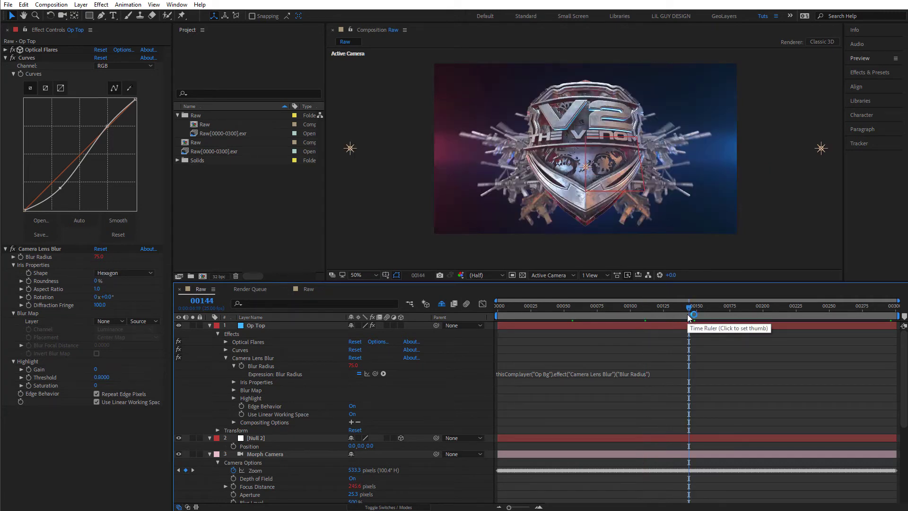
{"action": "left_click", "coordinate": [747, 310]}
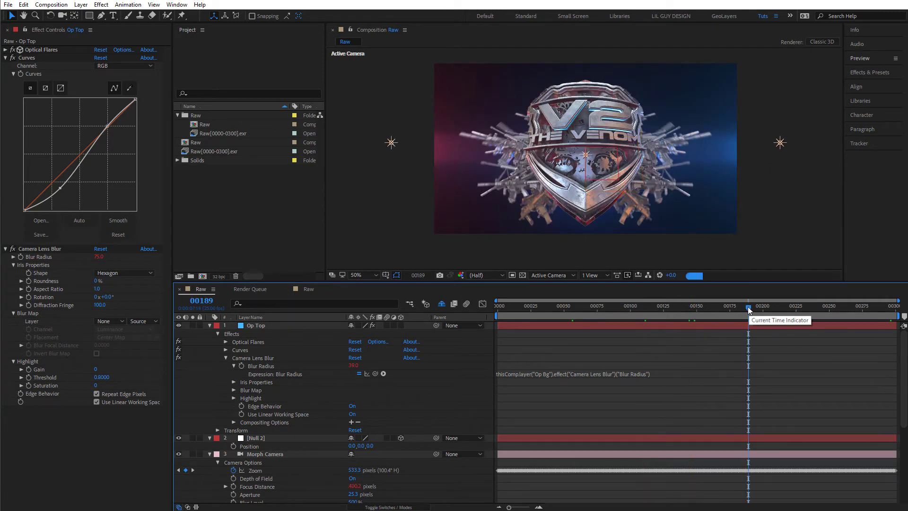
{"action": "left_click", "coordinate": [816, 311]}
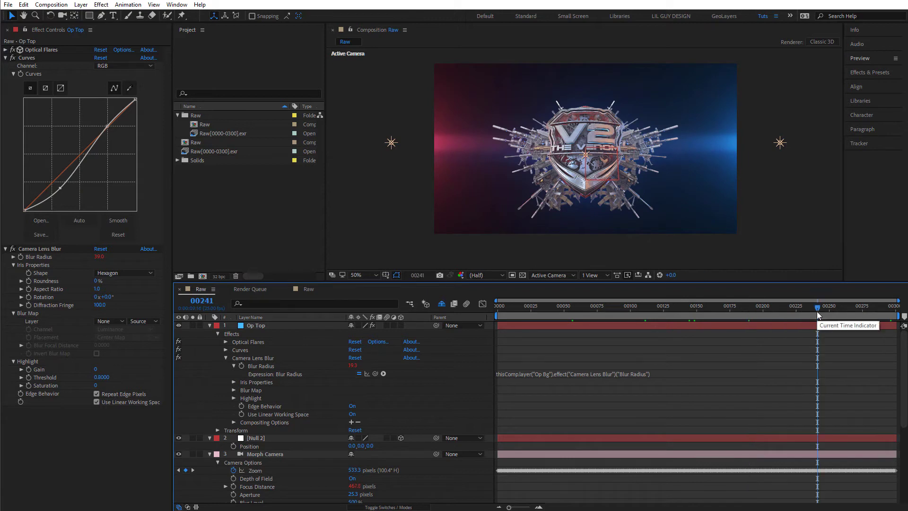
{"action": "left_click", "coordinate": [861, 309]}
{"action": "left_click", "coordinate": [895, 308]}
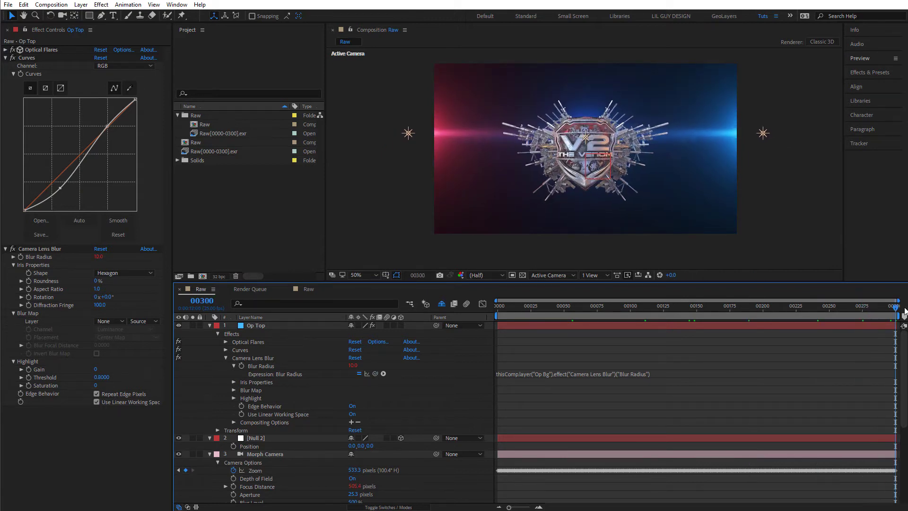
- Change the final output value of Op Bg's linear Blur Radius expression to 2.5
{"action": "scroll", "coordinate": [605, 478], "scroll_direction": "down", "scroll_amount": 5}
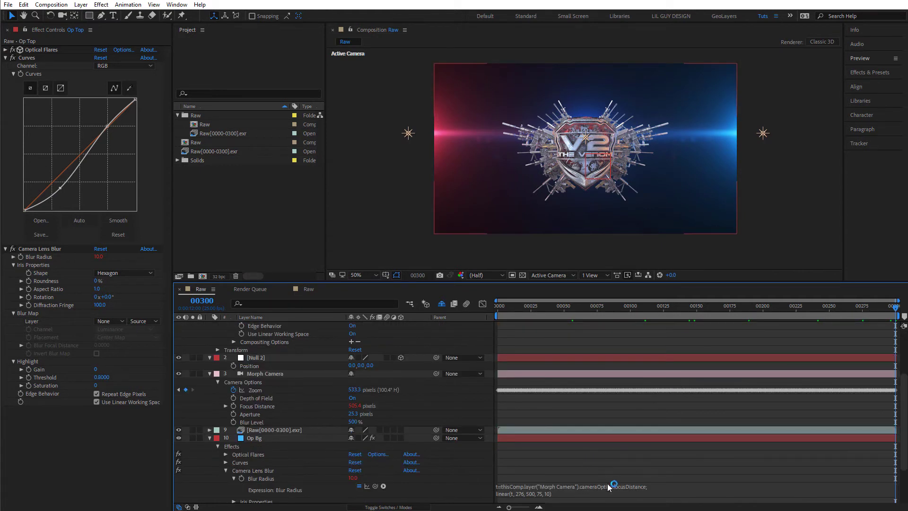
{"action": "scroll", "coordinate": [575, 477], "scroll_direction": "down", "scroll_amount": 4}
{"action": "left_click", "coordinate": [547, 434]}
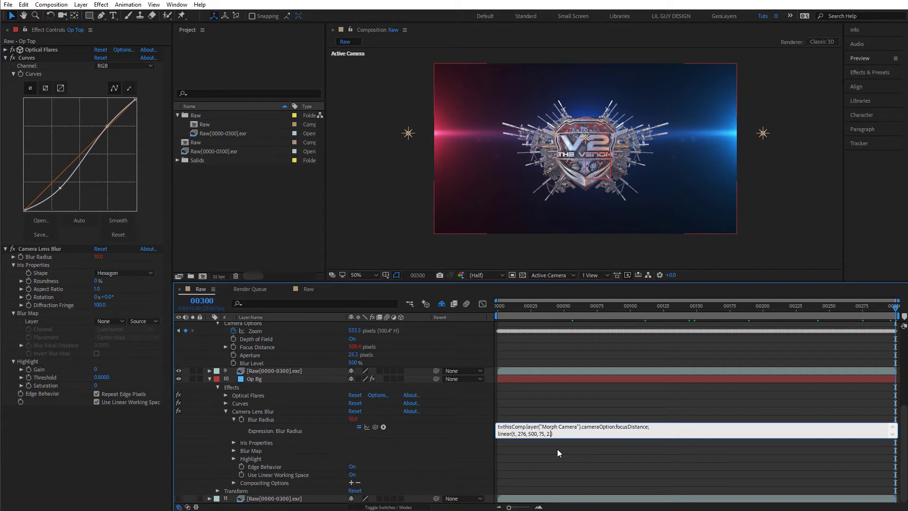
{"action": "left_click", "coordinate": [568, 228]}
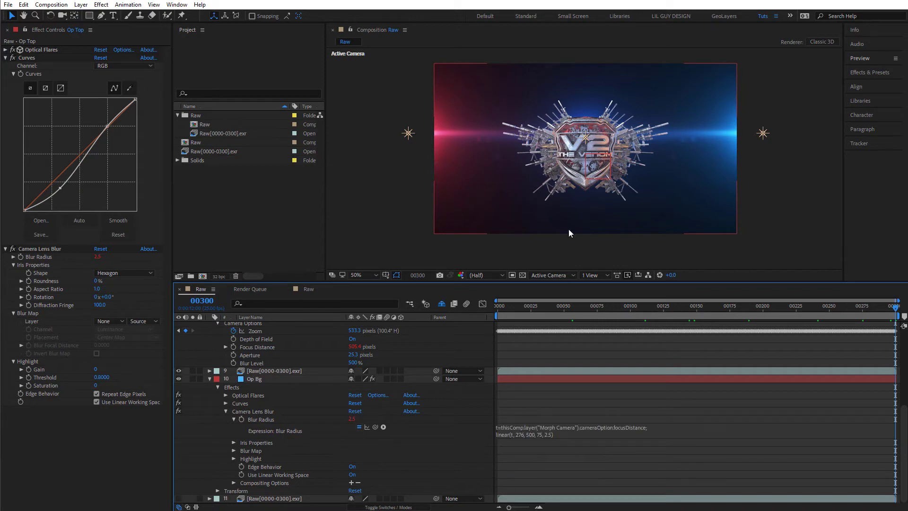
- Inspect the flares close up at frame 300 and check the blur at earlier frames including 250, 224, 199 and 128
{"action": "scroll", "coordinate": [583, 146], "scroll_direction": "up", "scroll_amount": 2}
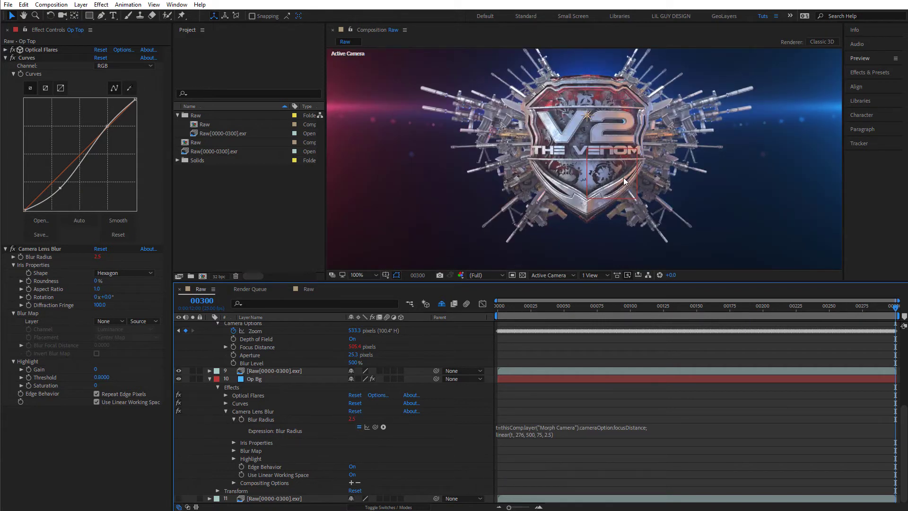
{"action": "middle_click_drag", "start_coordinate": [655, 232], "coordinate": [652, 279]}
{"action": "middle_click_drag", "start_coordinate": [774, 186], "coordinate": [667, 158]}
{"action": "scroll", "coordinate": [679, 149], "scroll_direction": "down", "scroll_amount": 2}
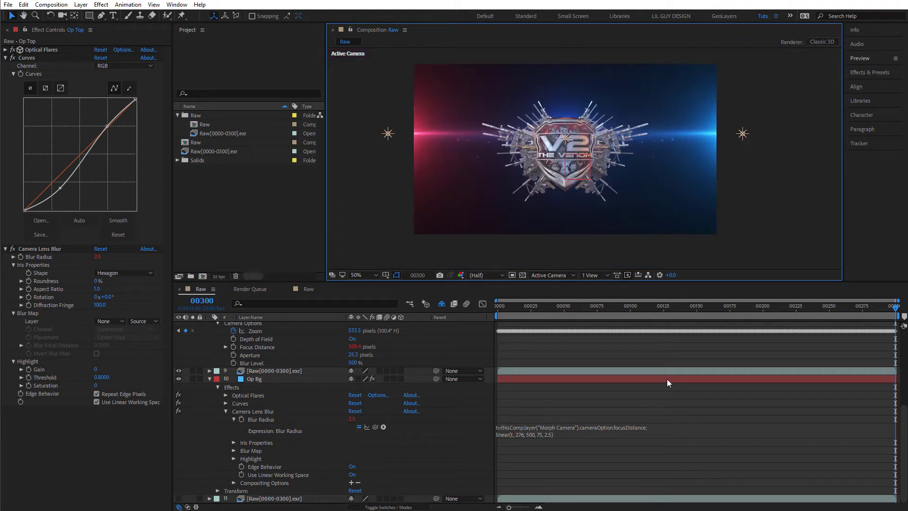
{"action": "left_click", "coordinate": [829, 312]}
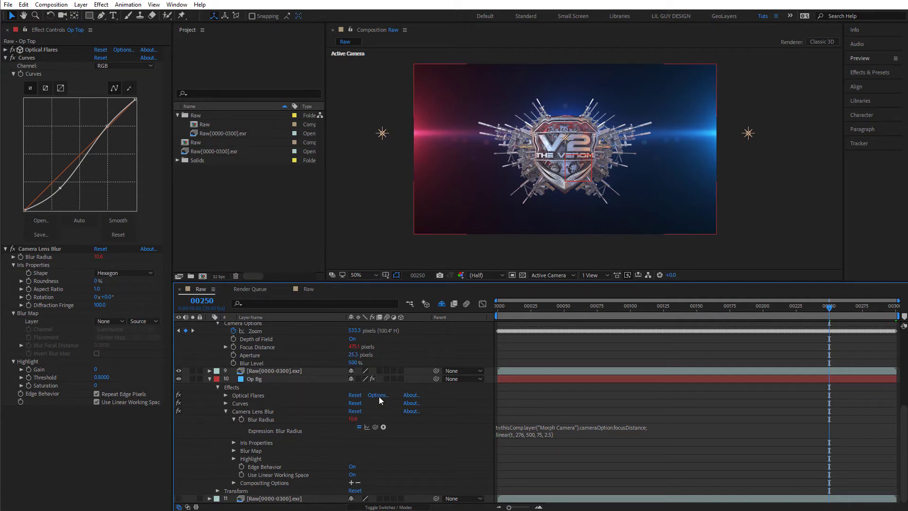
{"action": "left_click", "coordinate": [794, 308]}
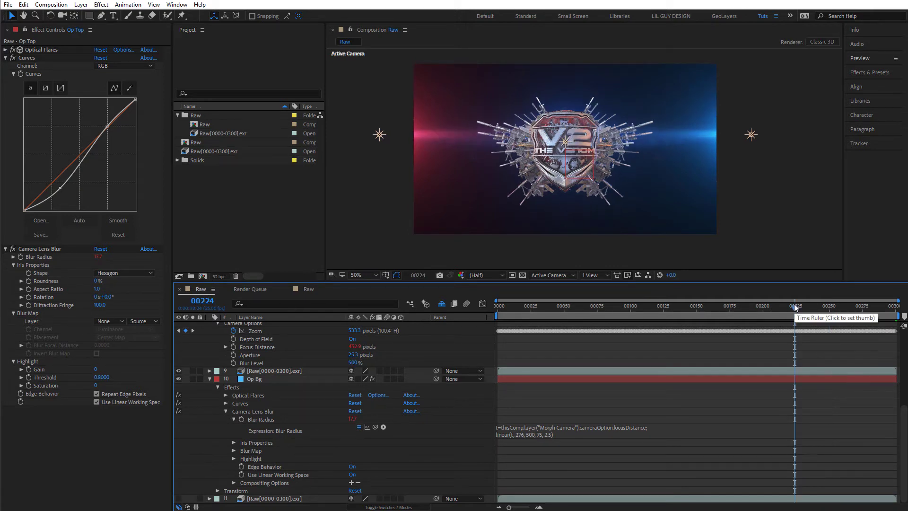
{"action": "left_click", "coordinate": [761, 308]}
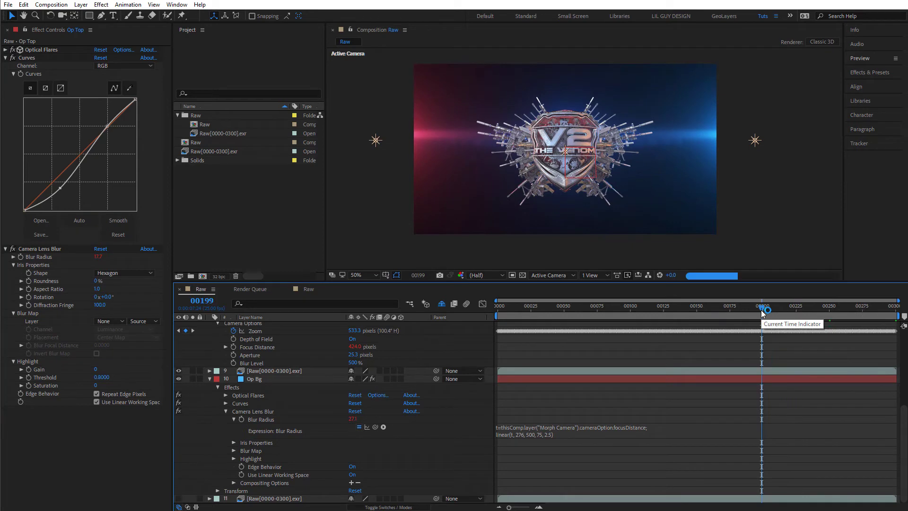
{"action": "left_click", "coordinate": [724, 312]}
{"action": "left_click", "coordinate": [667, 316]}
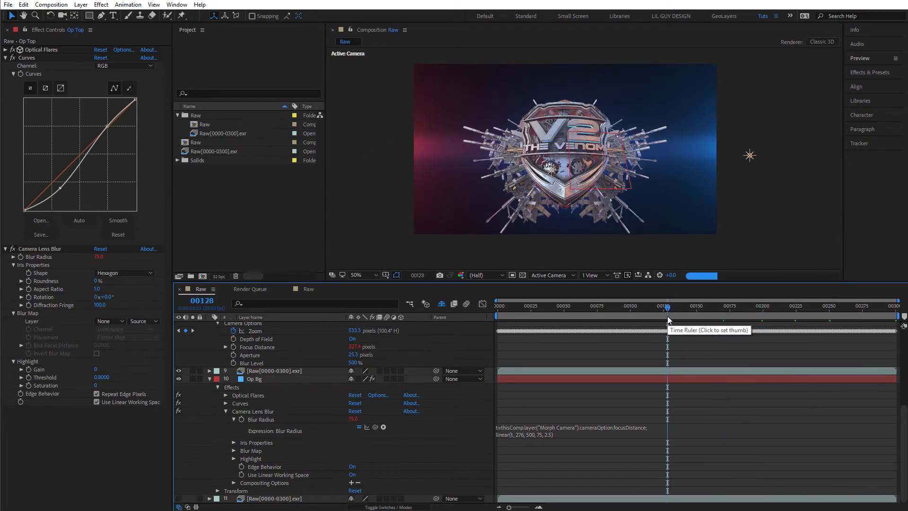
{"action": "left_click", "coordinate": [605, 317]}
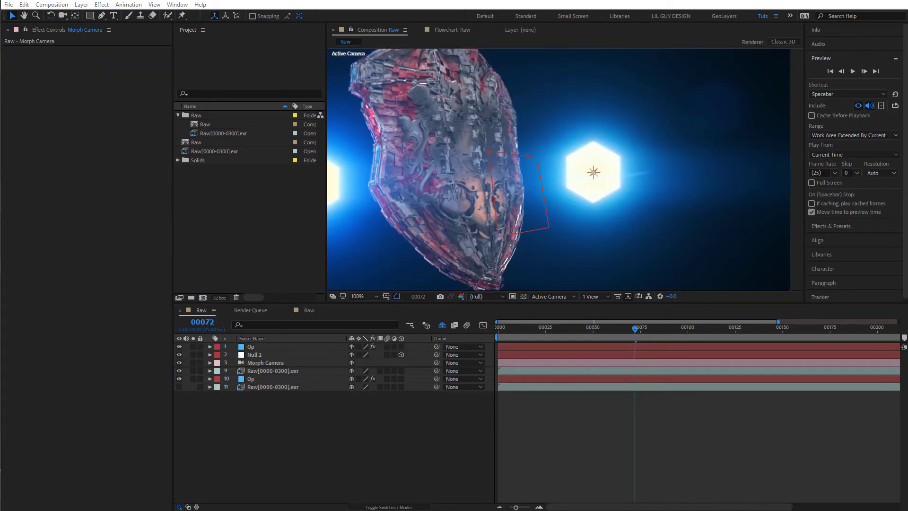
- Show layer names instead of source names and review the effects on Op Top and Op Bg at frame 48
{"action": "left_click", "coordinate": [422, 469]}
{"action": "left_click", "coordinate": [589, 326]}
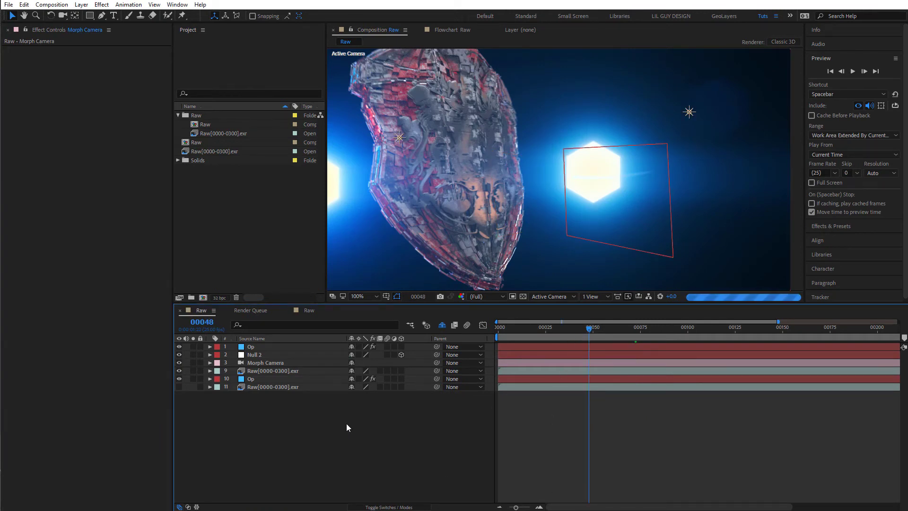
{"action": "left_click", "coordinate": [259, 378]}
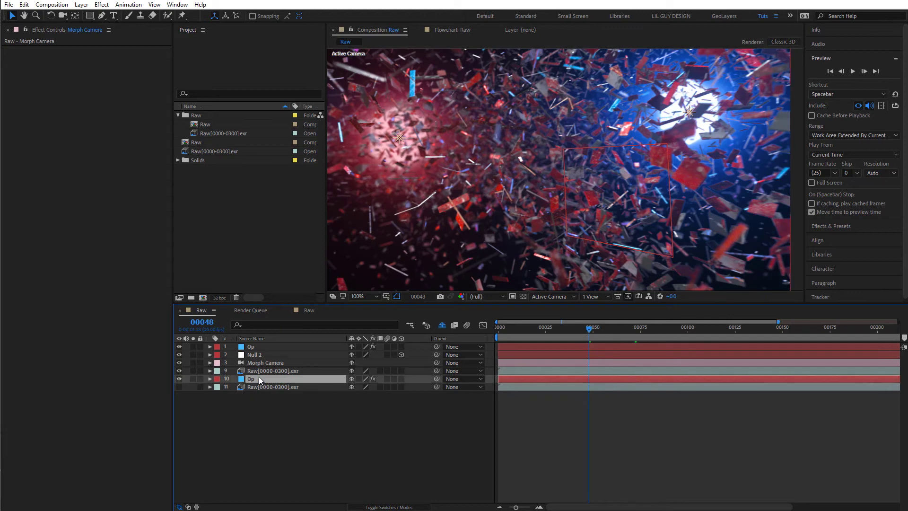
{"action": "left_click", "coordinate": [255, 338]}
{"action": "left_click", "coordinate": [274, 413]}
{"action": "left_click", "coordinate": [273, 346]}
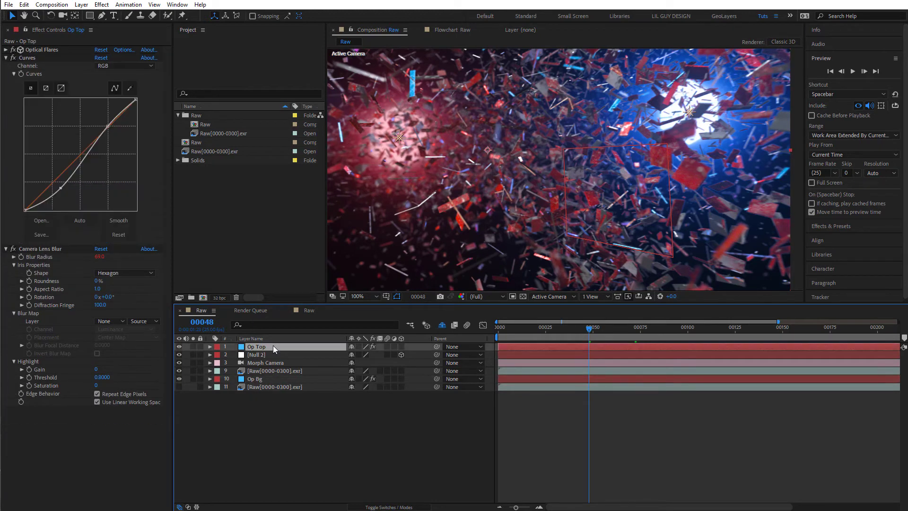
{"action": "left_click", "coordinate": [270, 379]}
{"action": "left_click", "coordinate": [261, 430]}
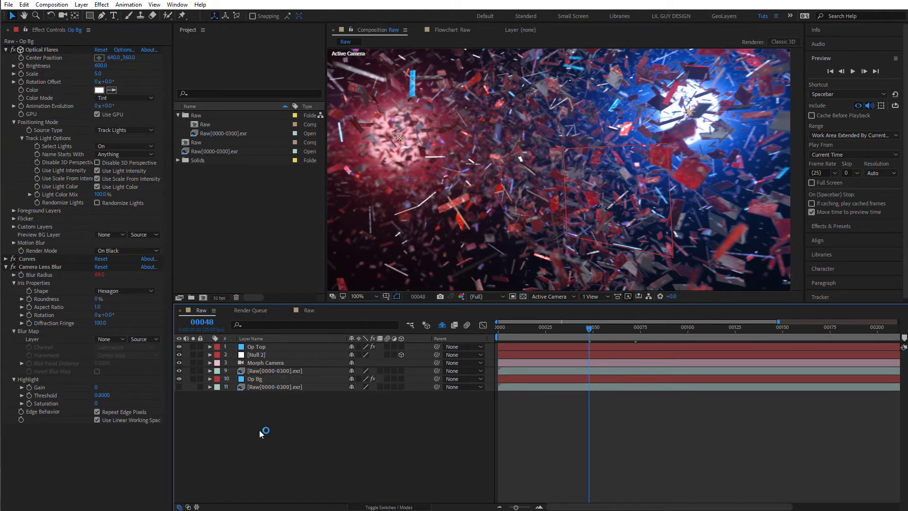
- Create a new solid named Par and apply the Particular effect to it
{"action": "key", "text": "ctrl+y"}
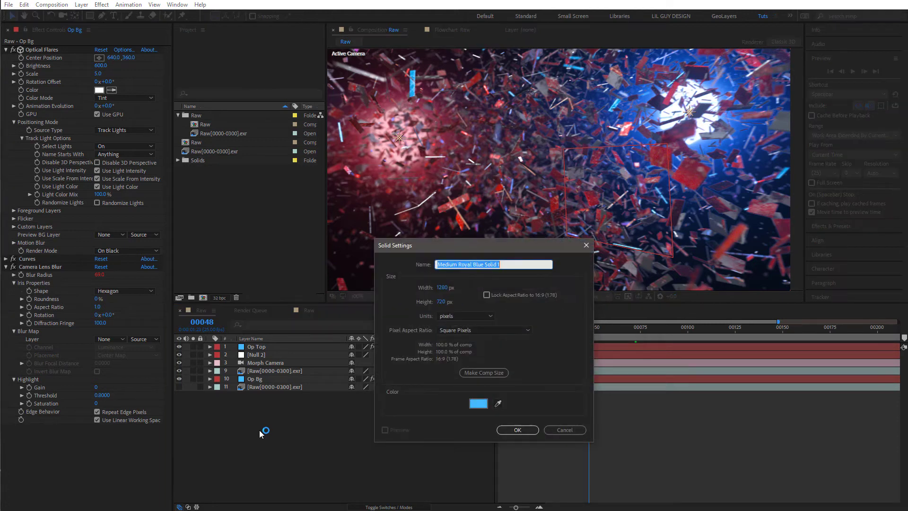
{"action": "type", "text": "P"}
{"action": "type", "text": "r"}
{"action": "key", "text": "Return"}
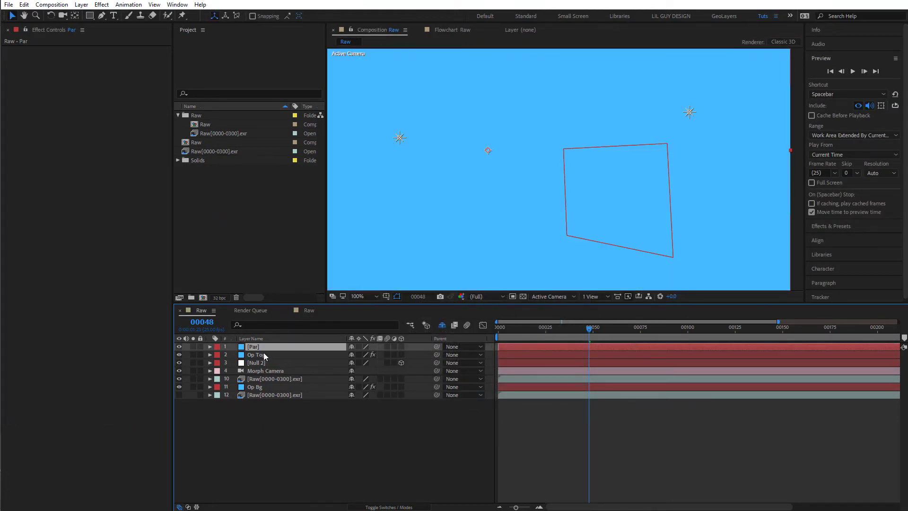
{"action": "key", "text": "ctrl+space"}
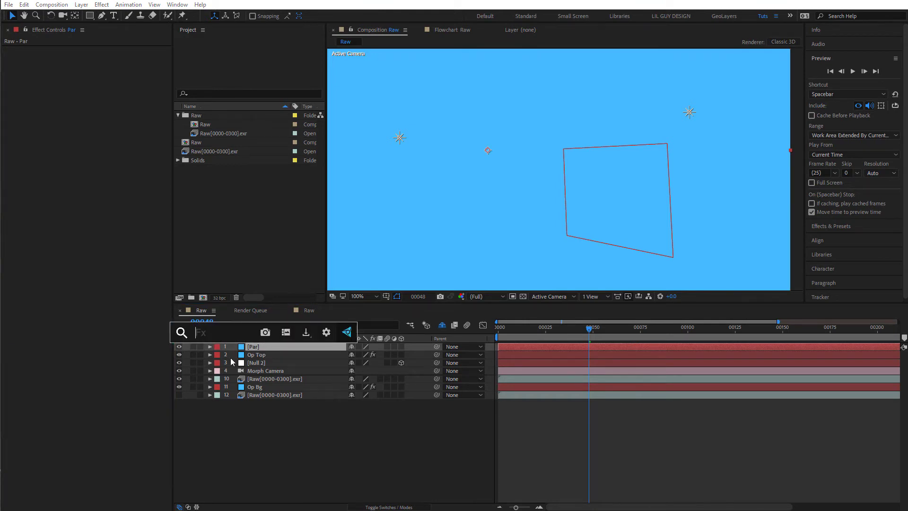
{"action": "type", "text": "par"}
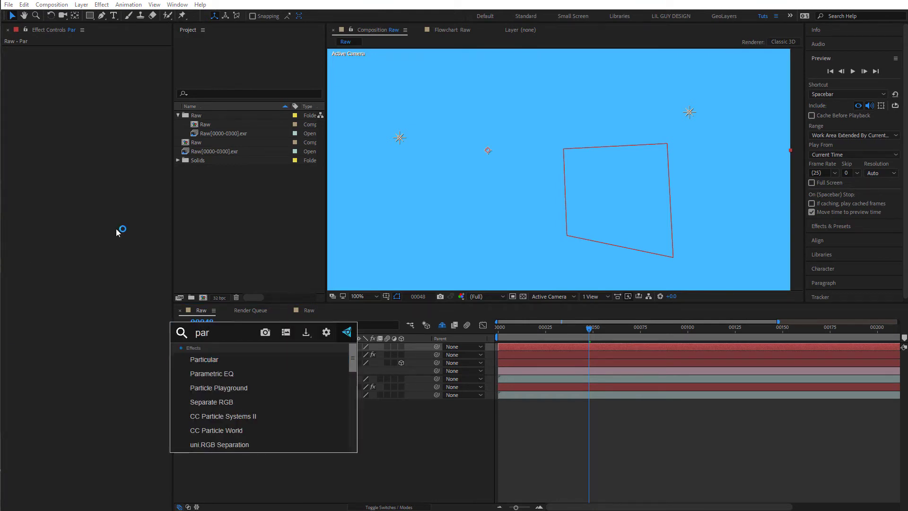
{"action": "left_click", "coordinate": [233, 361]}
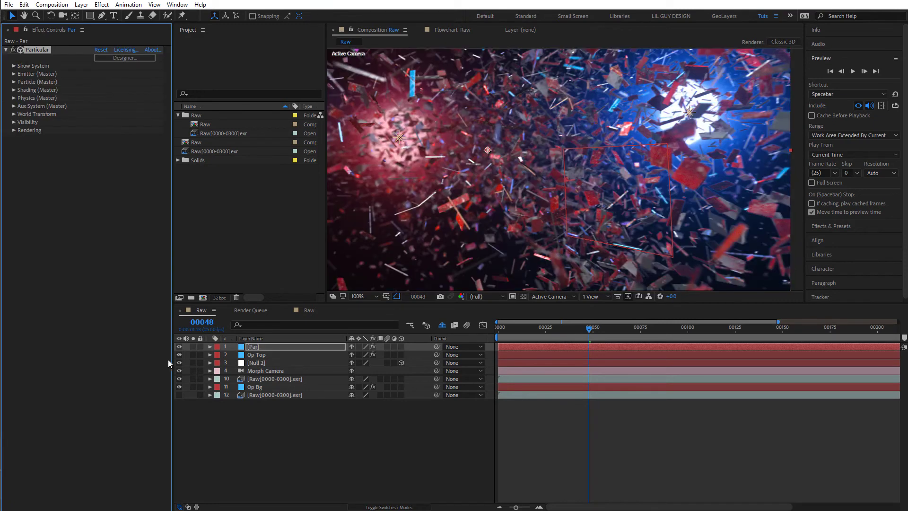
- Solo the Par layer and show its whole frame at frame 116
{"action": "left_click", "coordinate": [193, 347]}
{"action": "left_click_drag", "start_coordinate": [588, 336], "coordinate": [717, 335]}
{"action": "scroll", "coordinate": [607, 230], "scroll_direction": "down", "scroll_amount": 2}
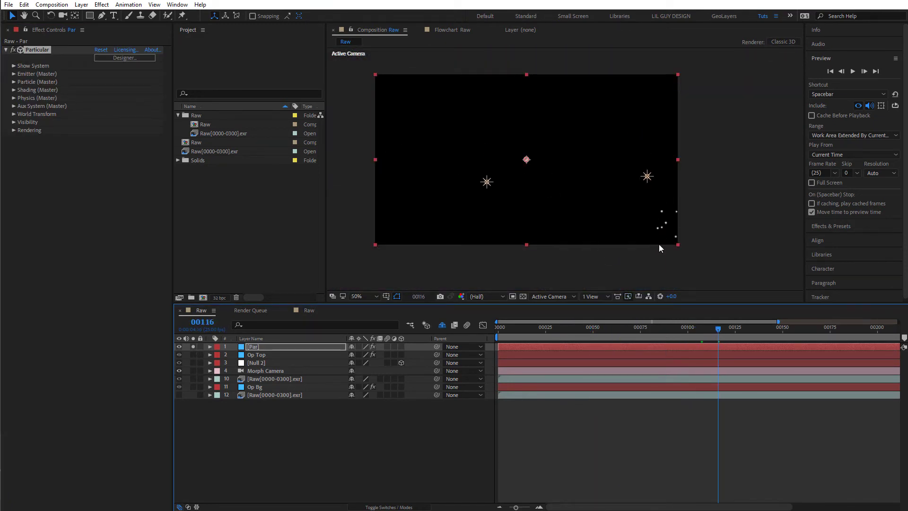
- Set the X and Y of Particular's emitter Position to 0 and 450
{"action": "left_click", "coordinate": [14, 74]}
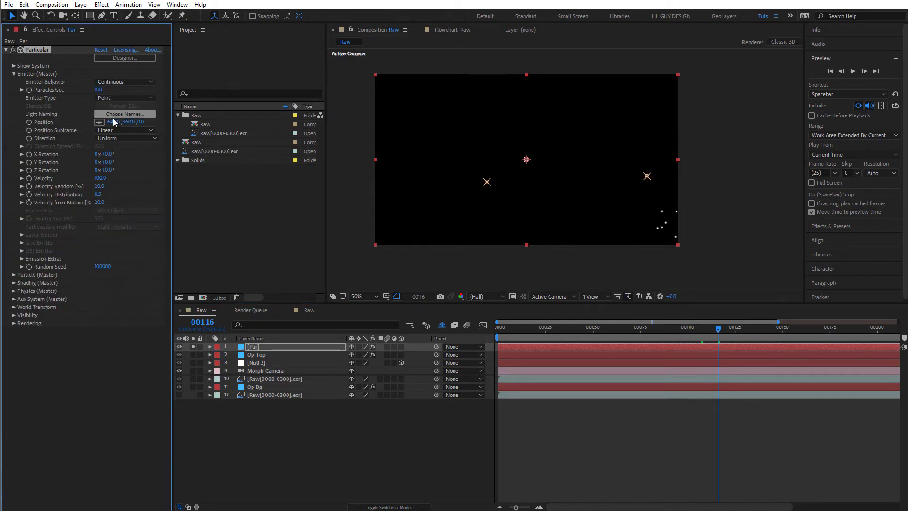
{"action": "left_click", "coordinate": [112, 122]}
{"action": "type", "text": "a"}
{"action": "key", "text": "Tab"}
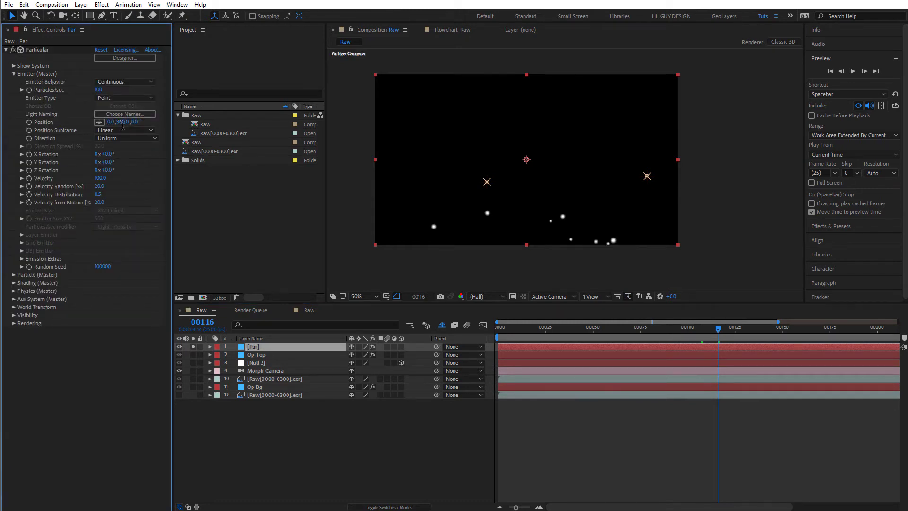
{"action": "type", "text": "450"}
{"action": "key", "text": "Return"}
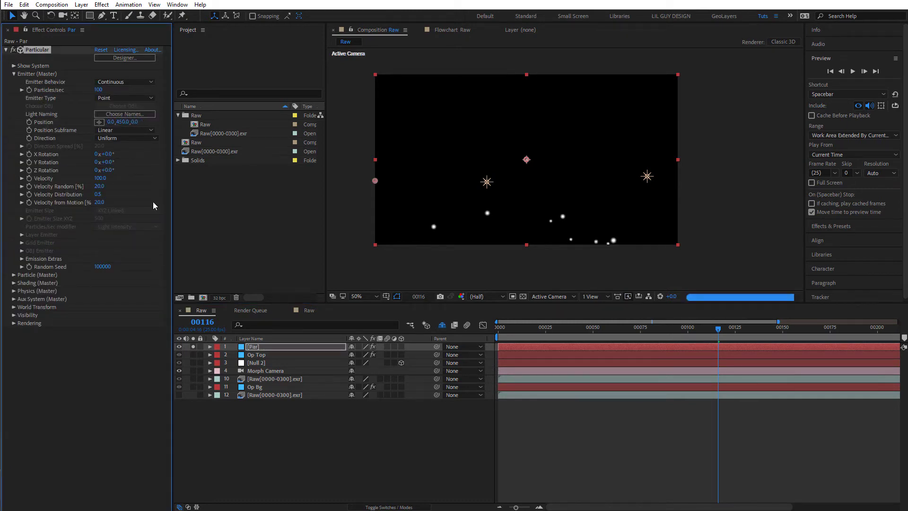
- At frame 177, set the emitter to 200 Particles/sec and its Velocity to 1000
{"action": "left_click_drag", "start_coordinate": [714, 330], "coordinate": [834, 328]}
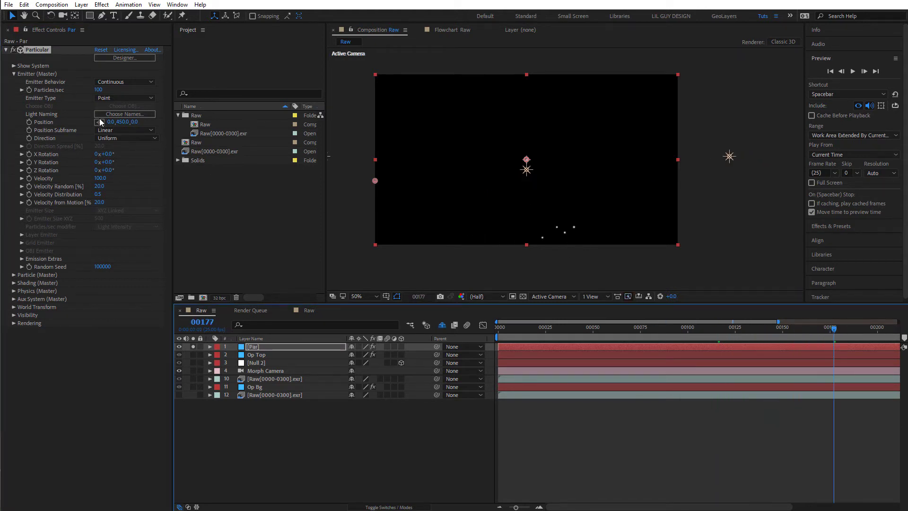
{"action": "left_click", "coordinate": [98, 89]}
{"action": "type", "text": "200"}
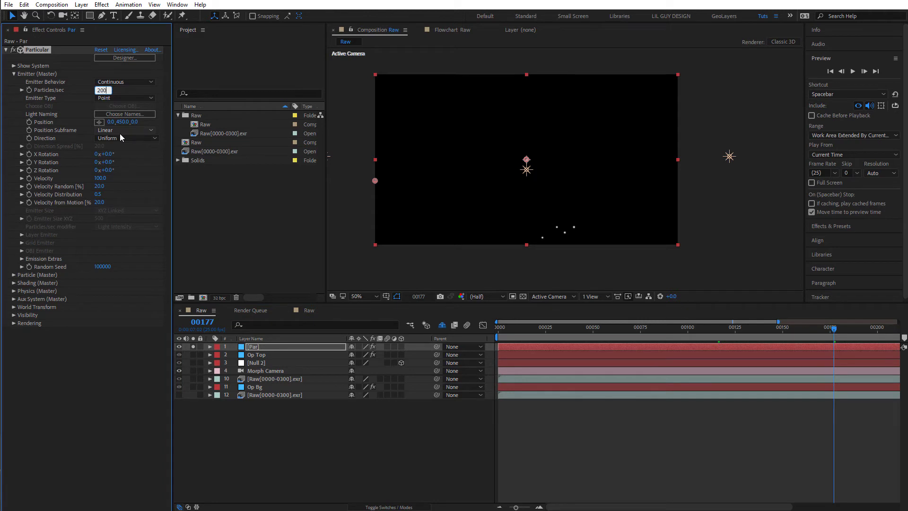
{"action": "key", "text": "Return"}
{"action": "left_click_drag", "start_coordinate": [104, 182], "coordinate": [130, 224]}
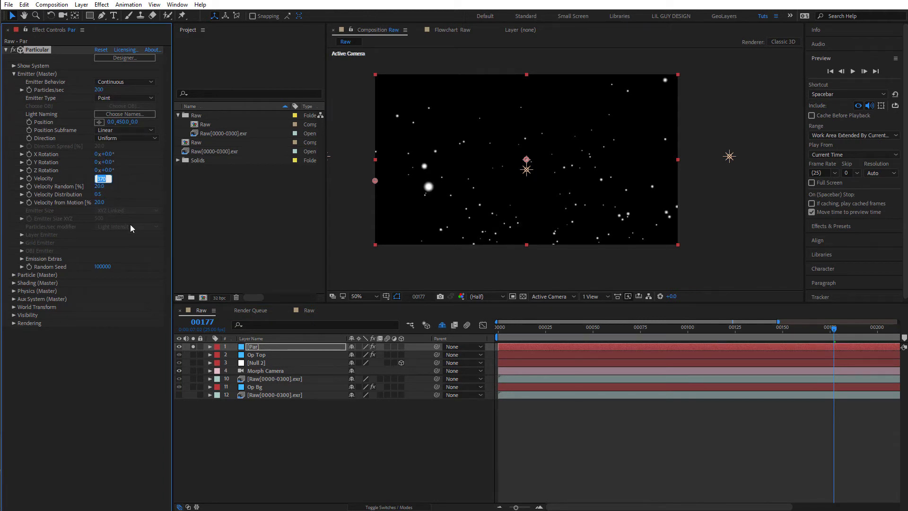
{"action": "key", "text": "Return"}
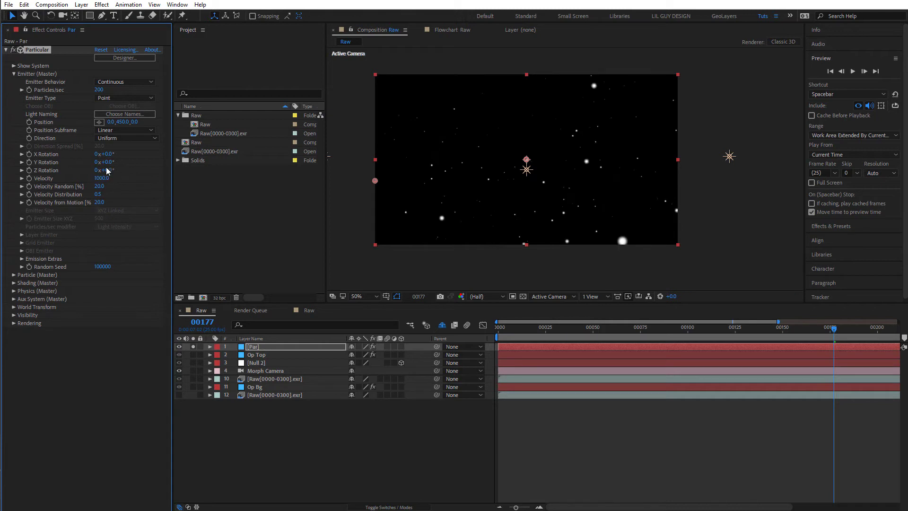
- While previewing from frame 119, set the particle Life to 0.5 seconds and Life Random to 50%
{"action": "left_click_drag", "start_coordinate": [589, 330], "coordinate": [723, 340]}
{"action": "key", "text": "space"}
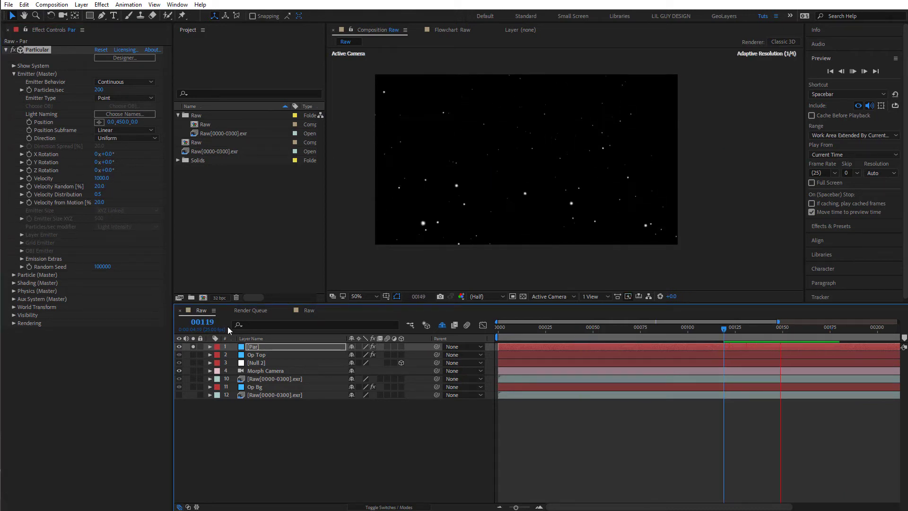
{"action": "left_click", "coordinate": [15, 275]}
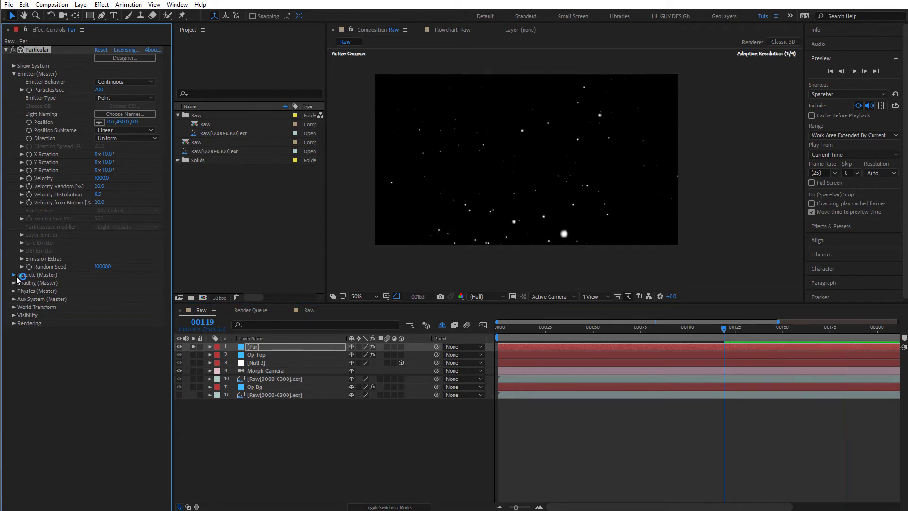
{"action": "left_click", "coordinate": [99, 283]}
{"action": "type", "text": "5"}
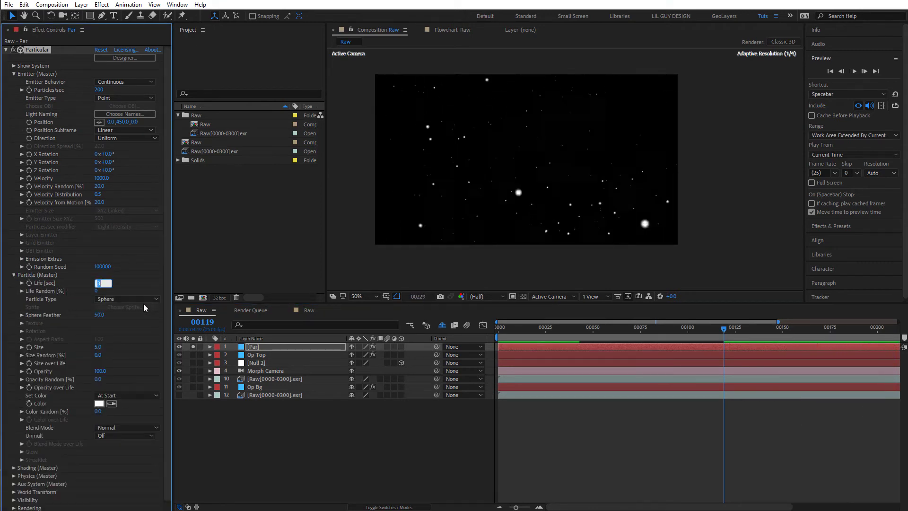
{"action": "key", "text": "Return"}
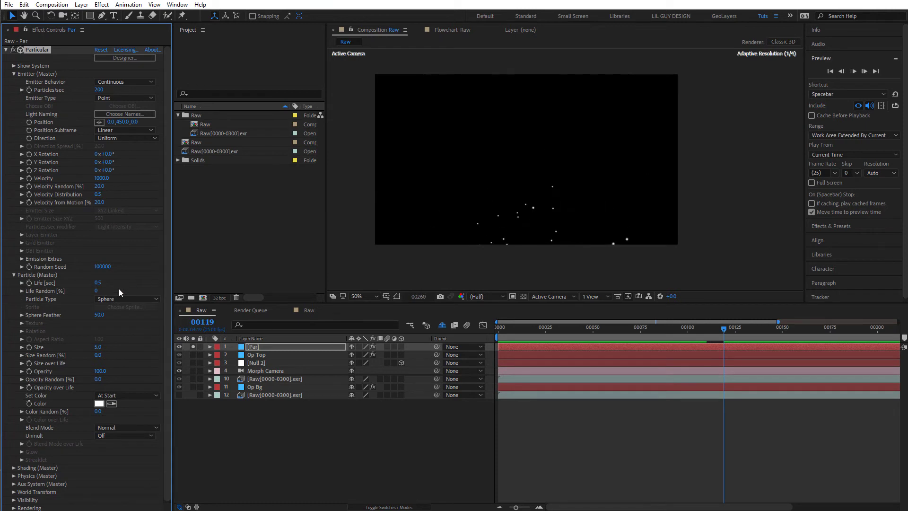
{"action": "left_click", "coordinate": [96, 290]}
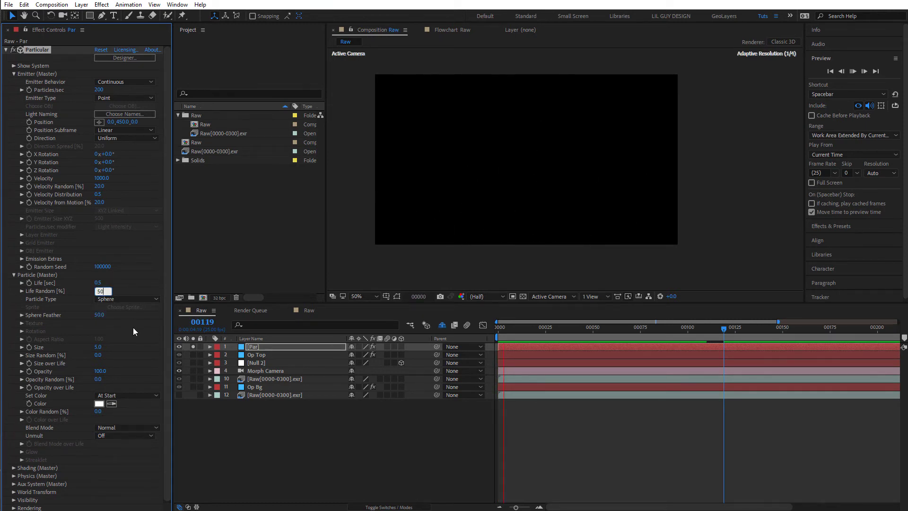
{"action": "key", "text": "Return"}
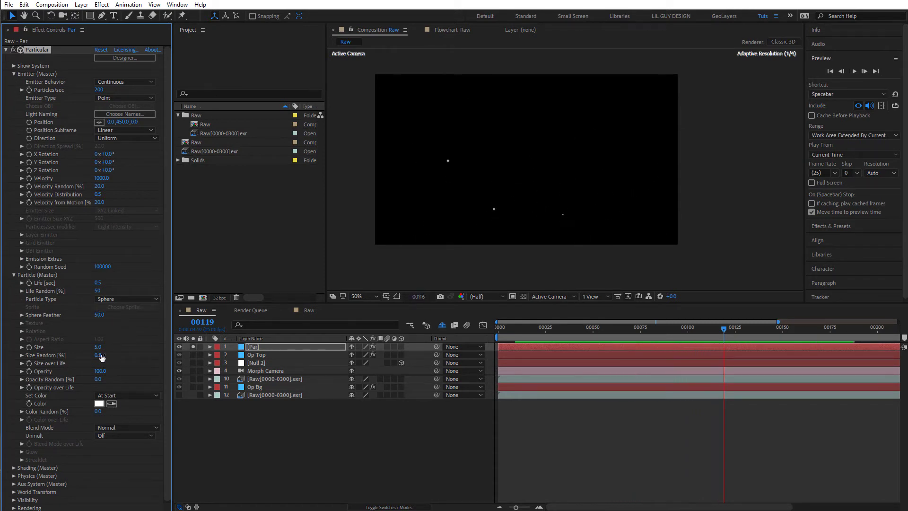
- Set the particle Size to 0.5, with Size Random and Opacity Random both at 50%
{"action": "left_click", "coordinate": [98, 347]}
{"action": "type", "text": "50"}
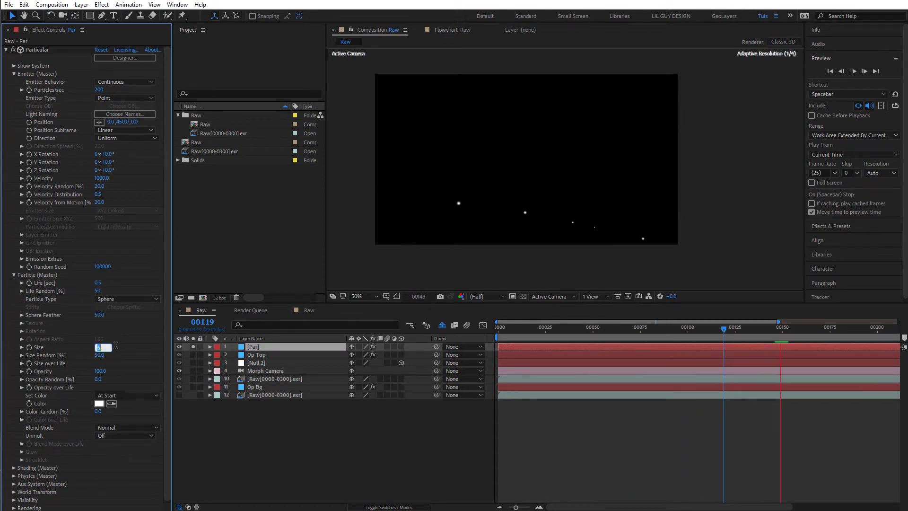
{"action": "key", "text": "Return"}
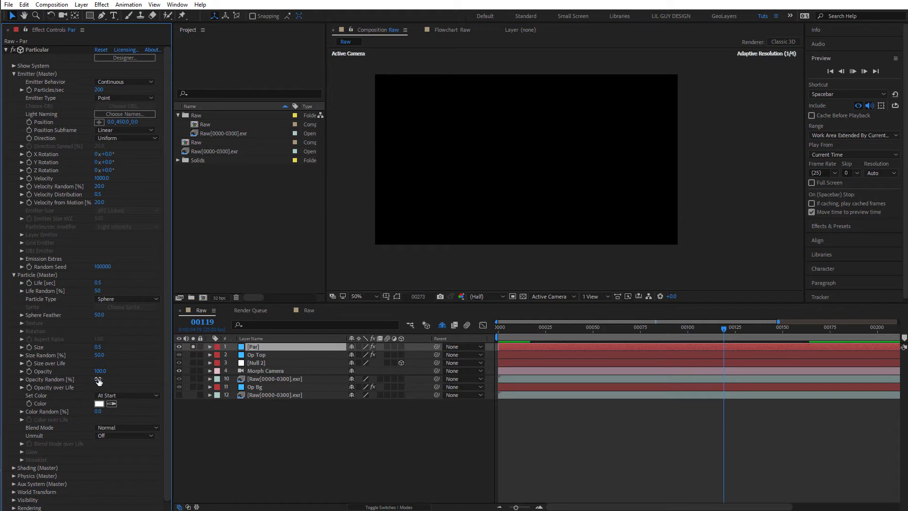
{"action": "left_click", "coordinate": [99, 379]}
{"action": "type", "text": "50"}
{"action": "key", "text": "Return"}
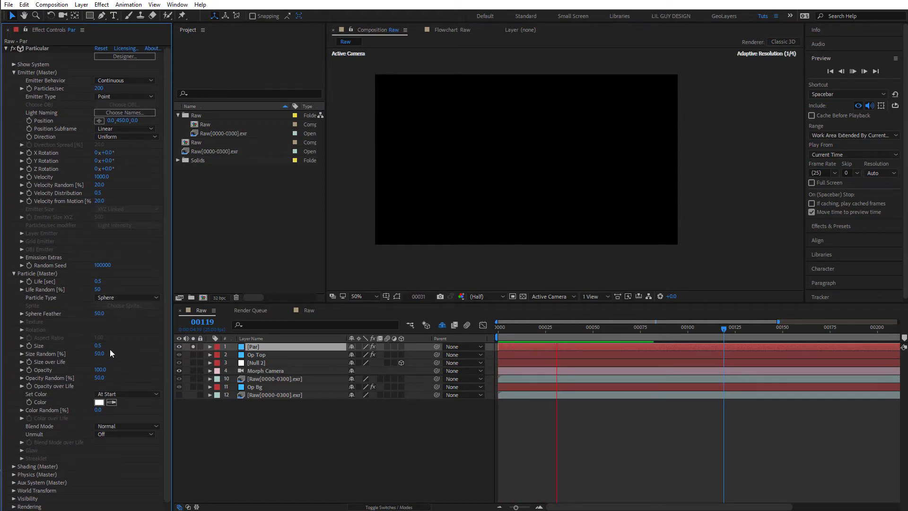
- Change the particle color to orange FF7531
{"action": "left_click", "coordinate": [99, 403]}
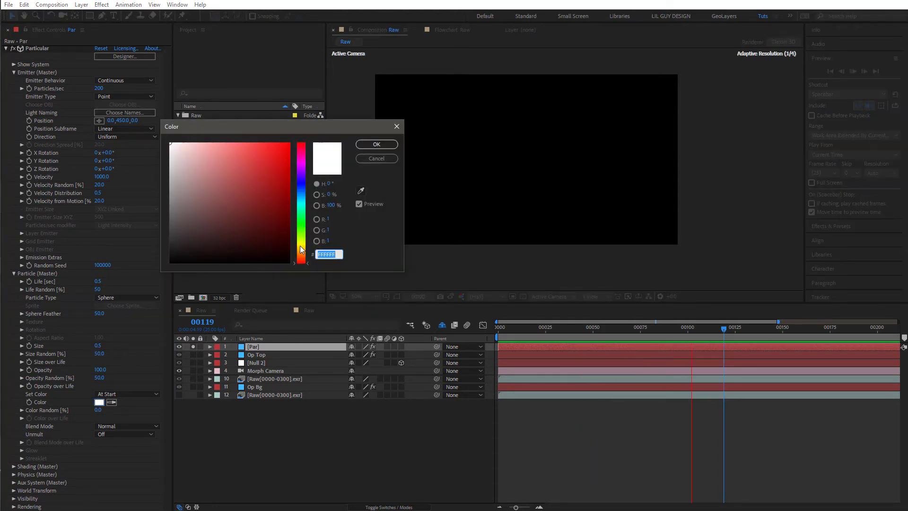
{"action": "left_click_drag", "start_coordinate": [301, 249], "coordinate": [301, 255]}
{"action": "left_click", "coordinate": [266, 143]}
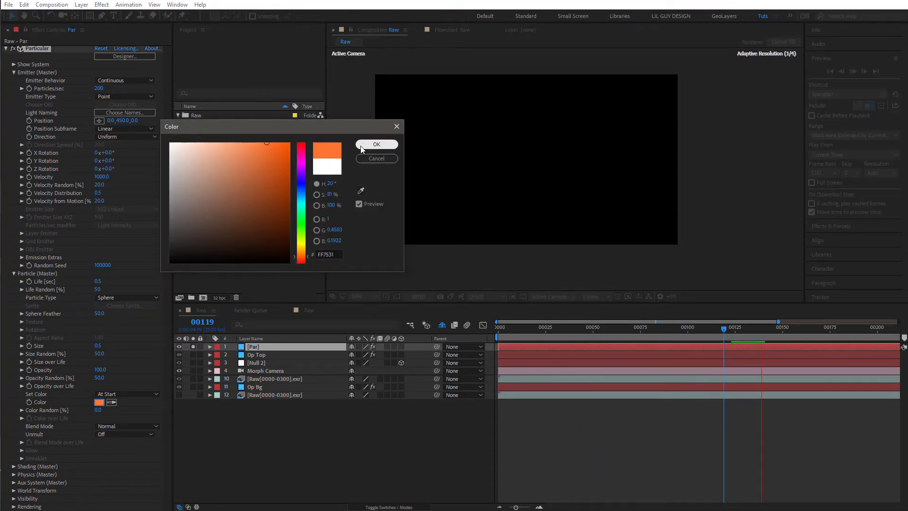
{"action": "left_click", "coordinate": [377, 144]}
- Turn on Particular's own motion blur with an Opacity Boost of 100 and preview the particles from frame 154
{"action": "left_click", "coordinate": [13, 506]}
{"action": "scroll", "coordinate": [61, 442], "scroll_direction": "down", "scroll_amount": 4}
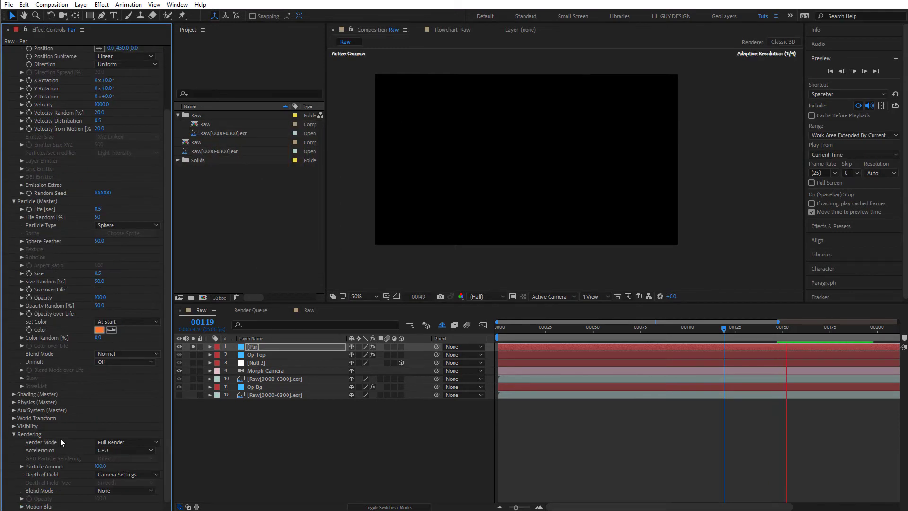
{"action": "left_click", "coordinate": [22, 506]}
{"action": "scroll", "coordinate": [71, 468], "scroll_direction": "down", "scroll_amount": 3}
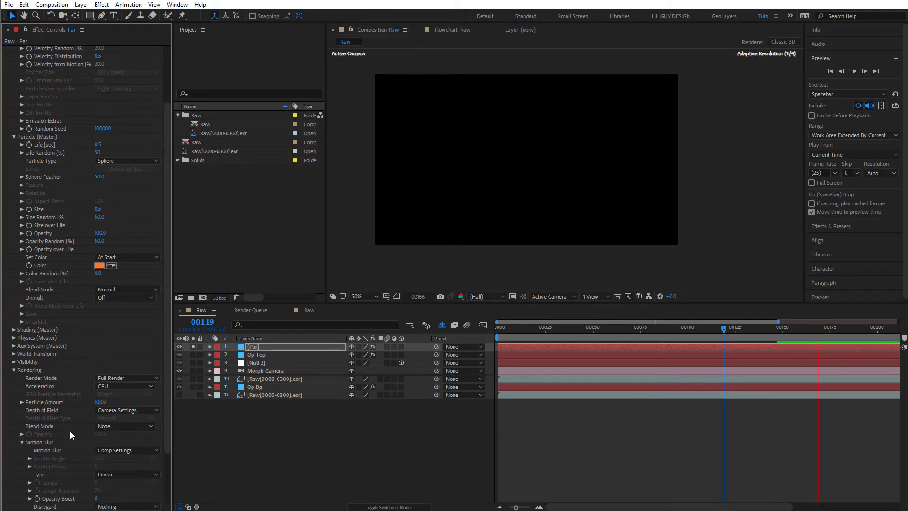
{"action": "left_click", "coordinate": [114, 453]}
{"action": "left_click", "coordinate": [101, 499]}
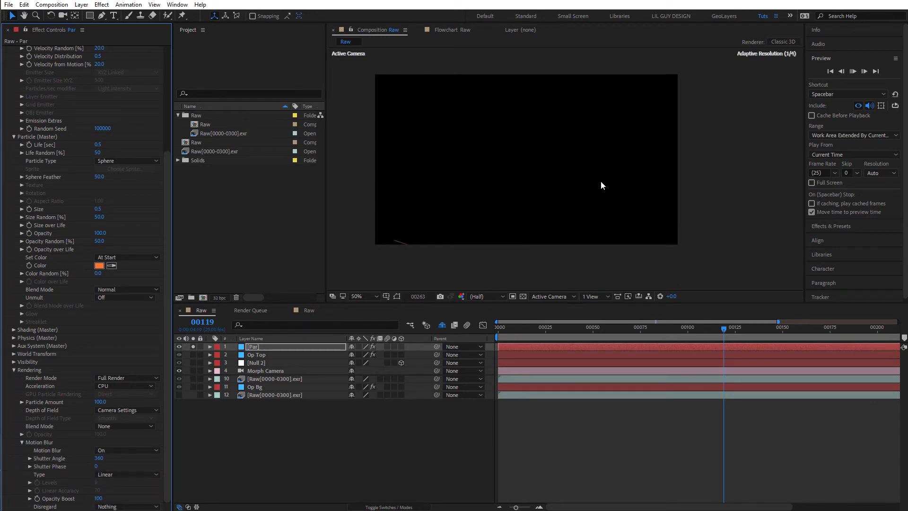
{"action": "left_click", "coordinate": [790, 330]}
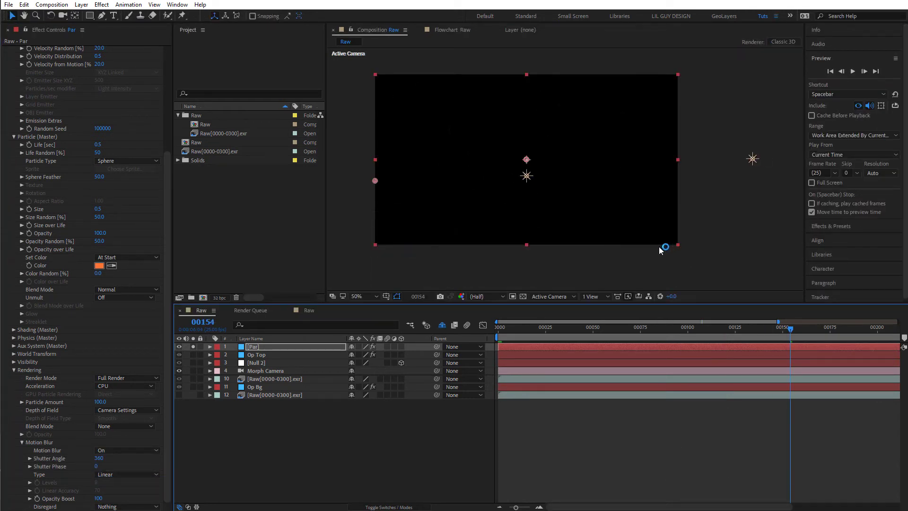
{"action": "key", "text": "space"}
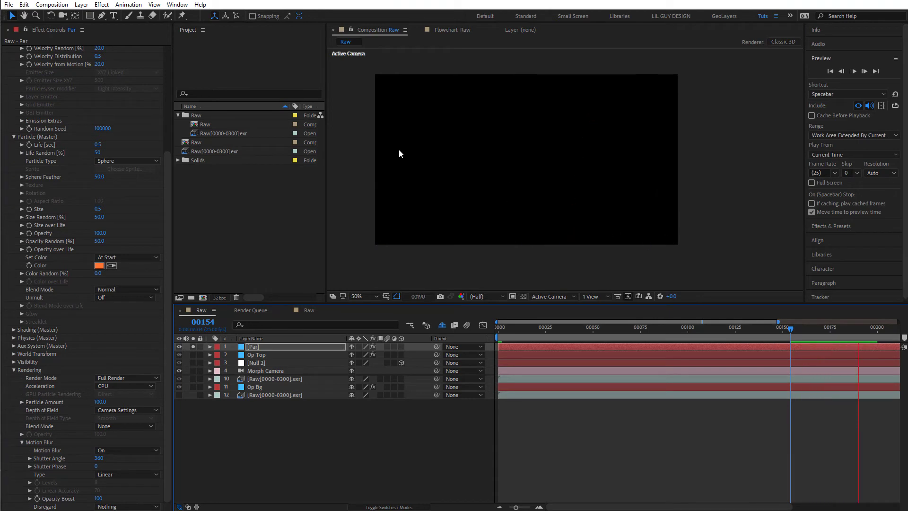
- Add an Exposure effect to the Par layer after Particular and set its Exposure to 5
{"action": "scroll", "coordinate": [91, 141], "scroll_direction": "up", "scroll_amount": 5}
{"action": "left_click", "coordinate": [6, 49]}
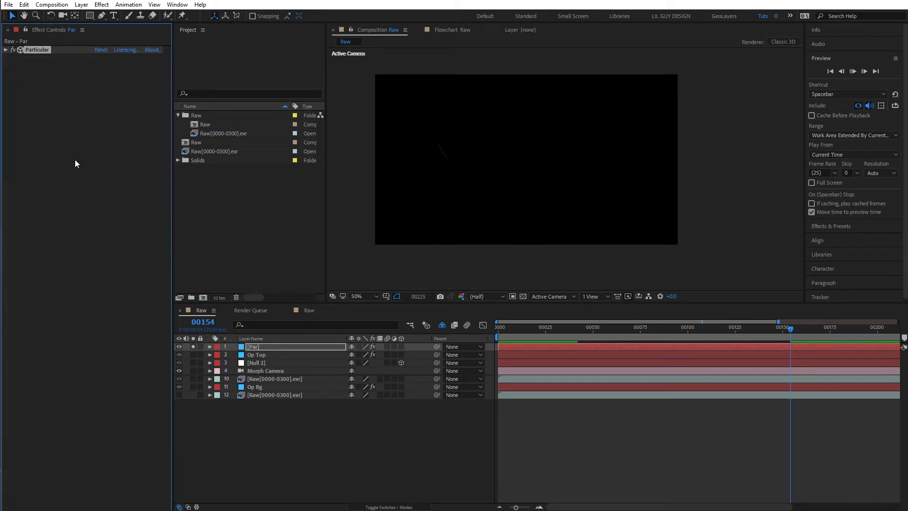
{"action": "key", "text": "ctrl+space"}
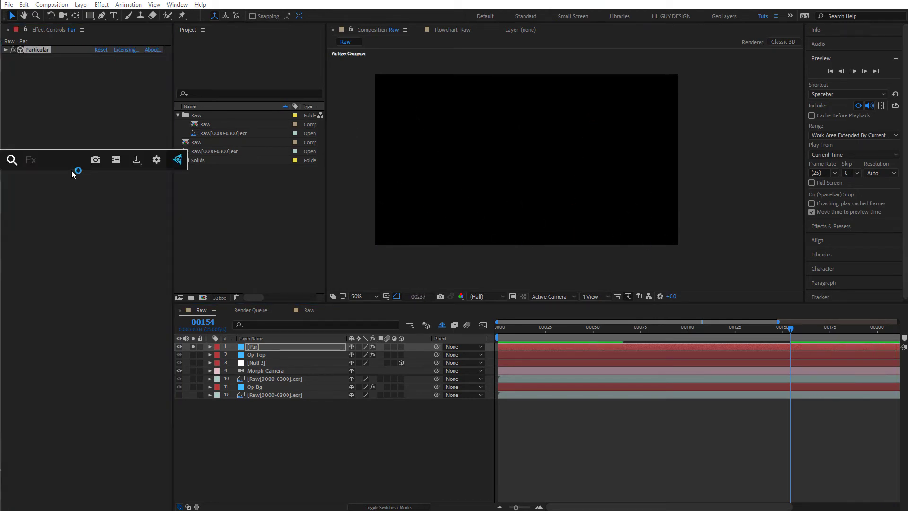
{"action": "type", "text": "ex"}
{"action": "left_click", "coordinate": [71, 199]}
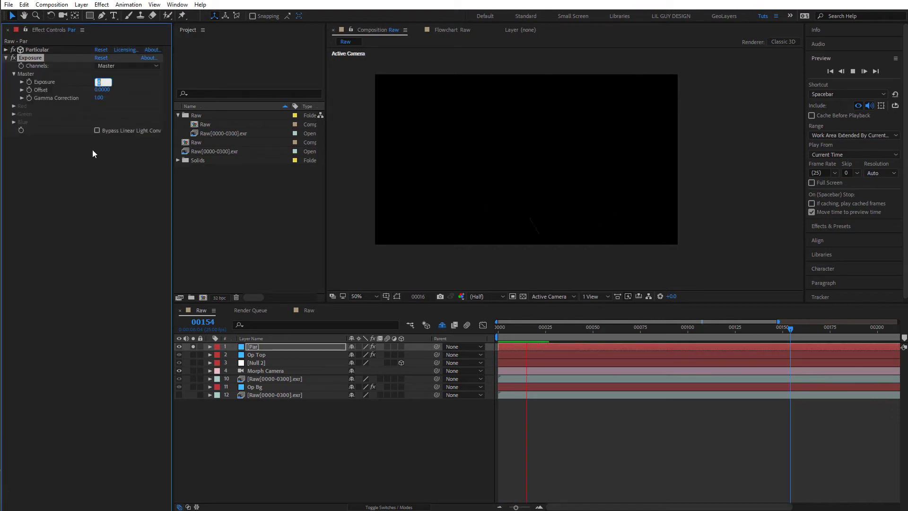
{"action": "type", "text": "5"}
{"action": "key", "text": "Return"}
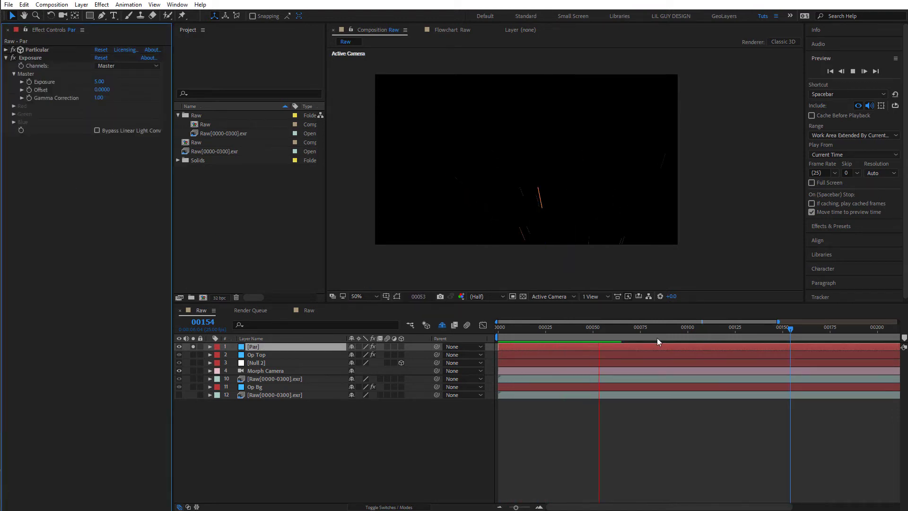
- Preview the brightened sparks from frames 151 and 117 and examine their streaks and spread around the center
{"action": "left_click_drag", "start_coordinate": [636, 328], "coordinate": [784, 329]}
{"action": "scroll", "coordinate": [546, 244], "scroll_direction": "up", "scroll_amount": 2}
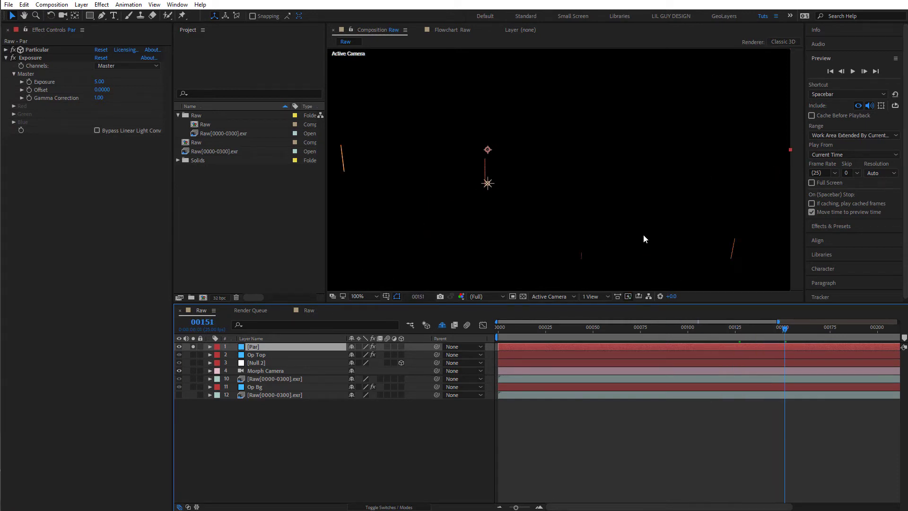
{"action": "left_click_drag", "start_coordinate": [644, 239], "coordinate": [653, 199]}
{"action": "key", "text": "space"}
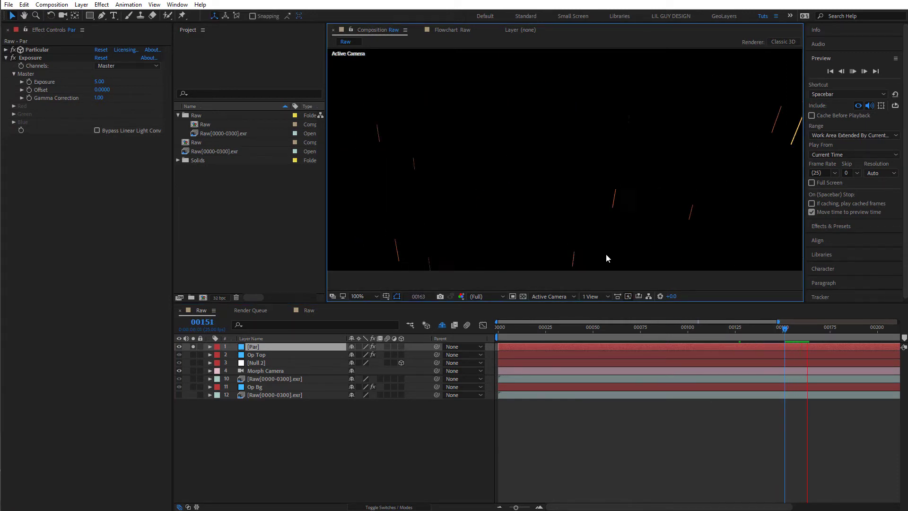
{"action": "left_click", "coordinate": [719, 327]}
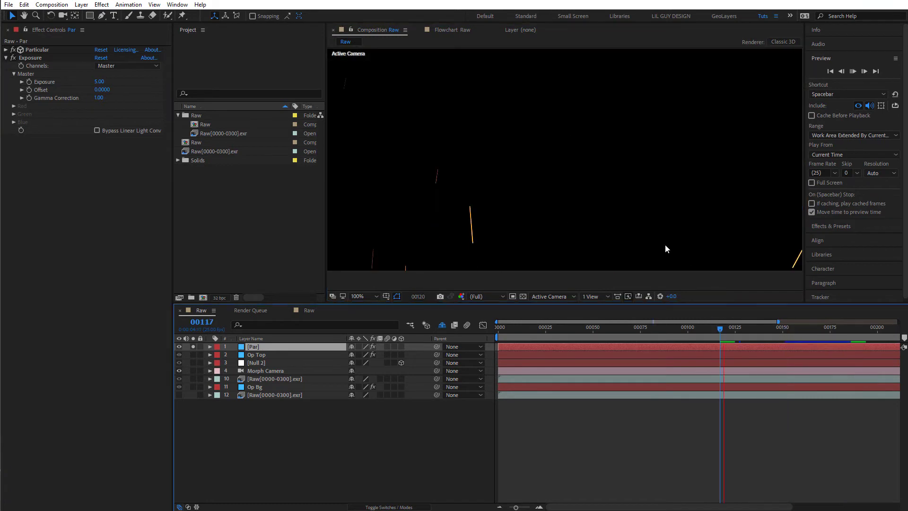
{"action": "left_click", "coordinate": [785, 328]}
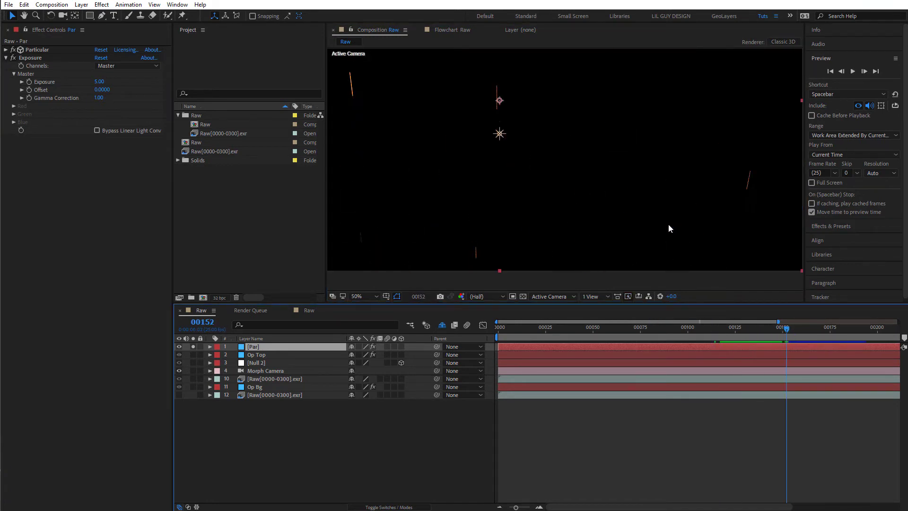
{"action": "scroll", "coordinate": [668, 223], "scroll_direction": "down", "scroll_amount": 2}
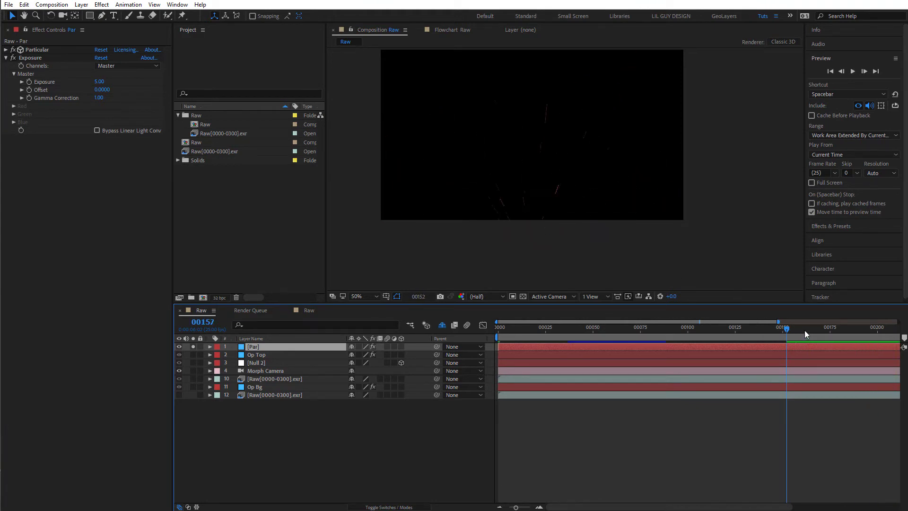
{"action": "mouse_move", "coordinate": [804, 328]}
{"action": "left_mouse_down"}
{"action": "mouse_move", "coordinate": [748, 334]}
{"action": "mouse_move", "coordinate": [795, 331]}
{"action": "left_mouse_up"}
{"action": "scroll", "coordinate": [779, 321], "scroll_direction": "down", "scroll_amount": 3, "text": "alt"}
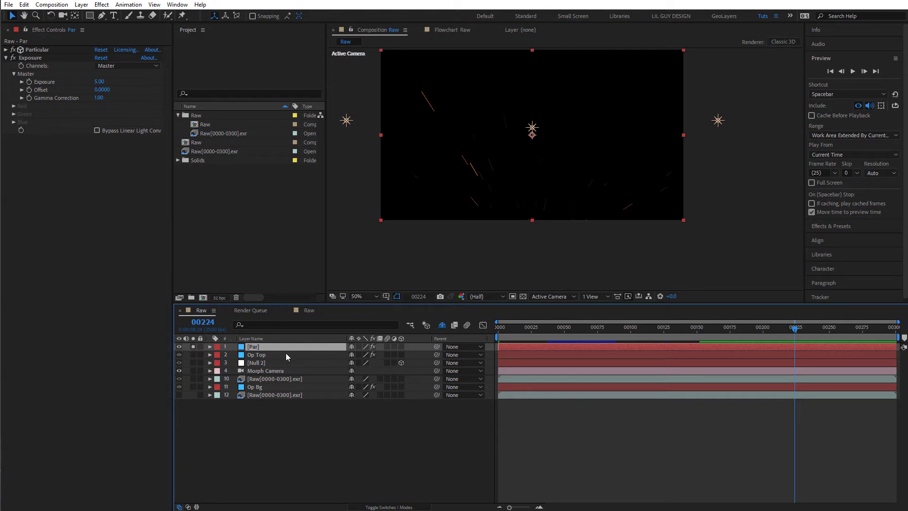
- Change Particular's Emitter Type to Sphere with an Emitter Size XYZ of 1000
{"action": "left_click", "coordinate": [6, 58]}
{"action": "left_click", "coordinate": [6, 50]}
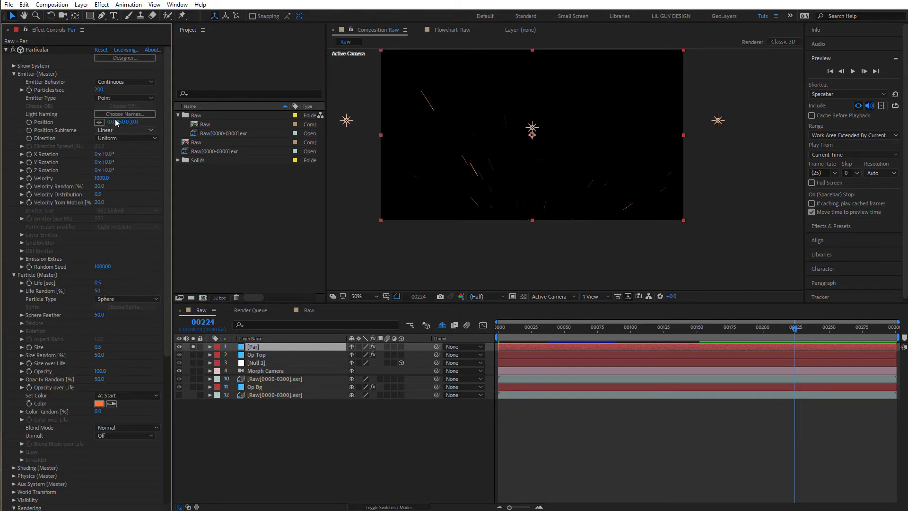
{"action": "left_click", "coordinate": [119, 97]}
{"action": "left_click", "coordinate": [120, 125]}
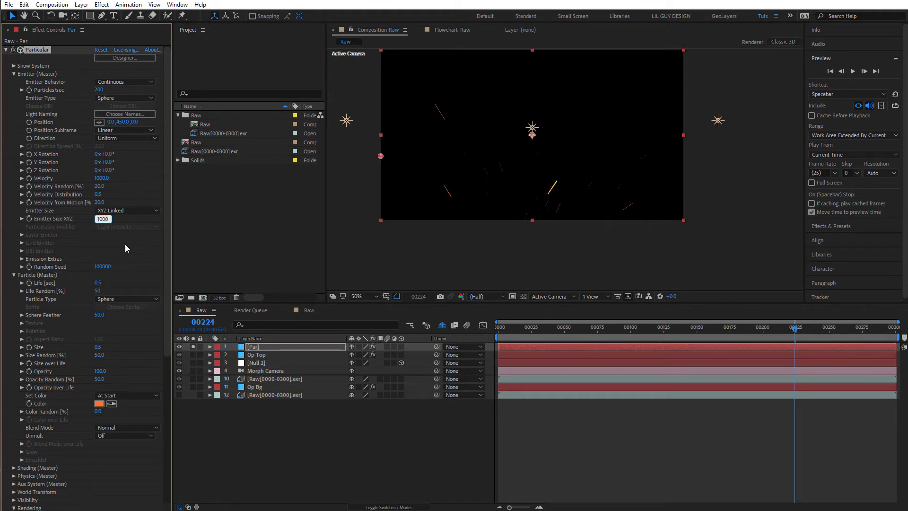
{"action": "scroll", "coordinate": [563, 208], "scroll_direction": "up", "scroll_amount": 2}
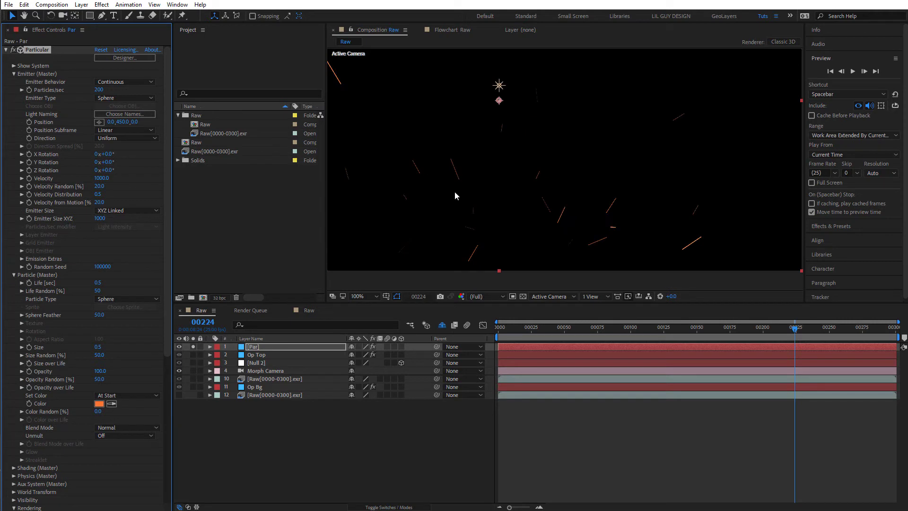
{"action": "scroll", "coordinate": [559, 223], "scroll_direction": "down", "scroll_amount": 2}
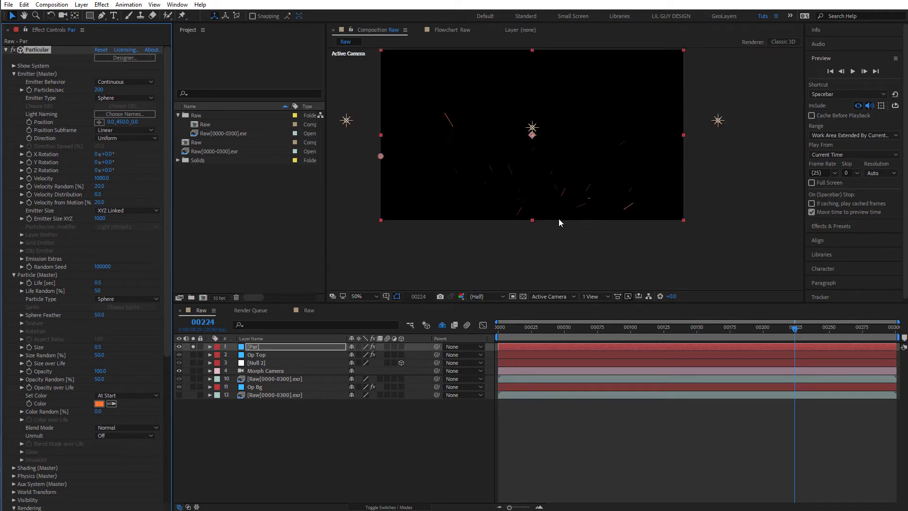
- Preview the sphere-emitted sparks from frames 241 and 185, and examine frame 214 up close
{"action": "left_click", "coordinate": [754, 331]}
{"action": "key", "text": "space"}
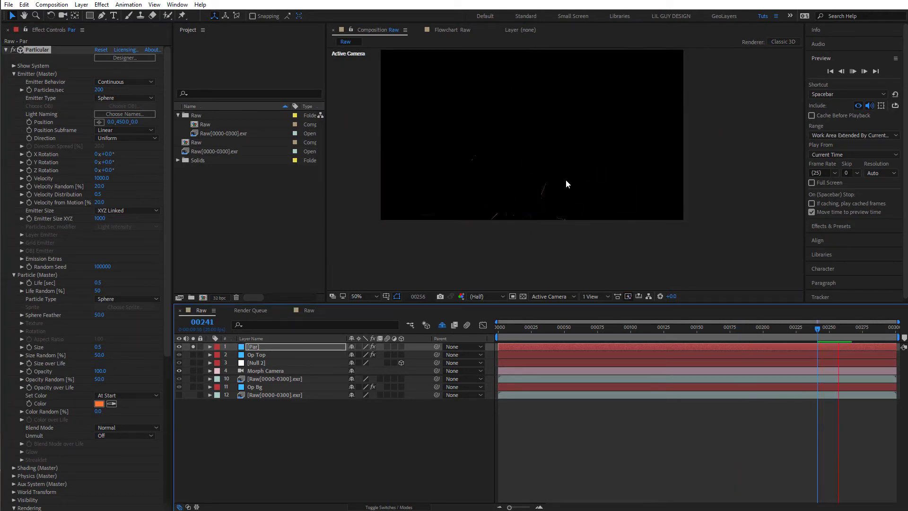
{"action": "left_click", "coordinate": [744, 326]}
{"action": "key", "text": "space"}
{"action": "left_click_drag", "start_coordinate": [609, 194], "coordinate": [632, 217]}
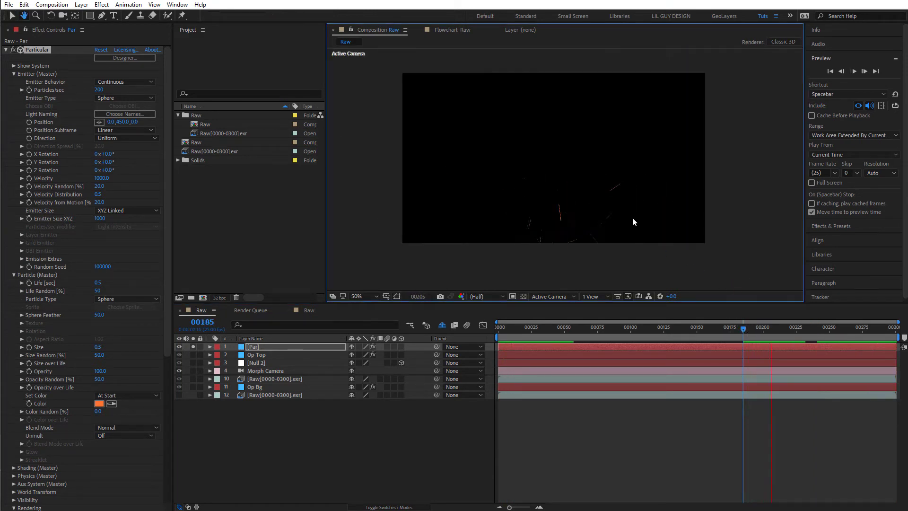
{"action": "key", "text": "v"}
{"action": "key", "text": "space"}
{"action": "key", "text": "period"}
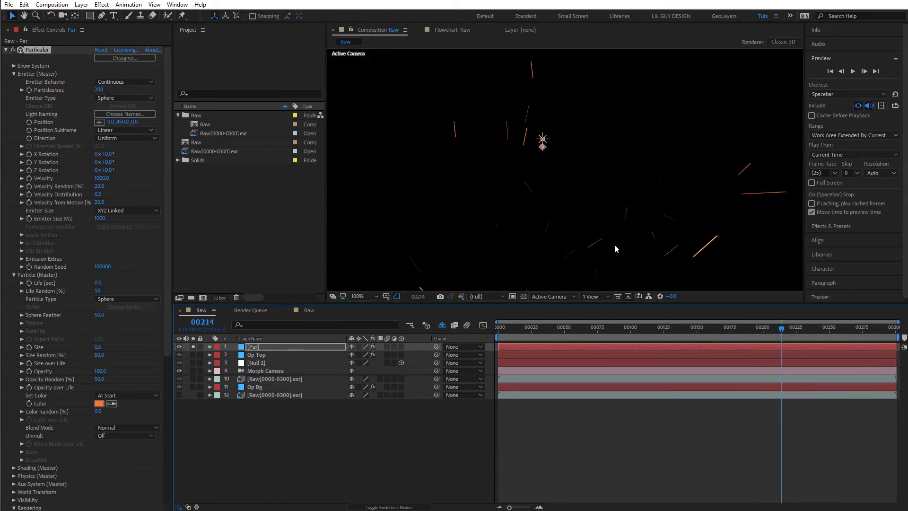
{"action": "left_click_drag", "start_coordinate": [604, 243], "coordinate": [605, 234]}
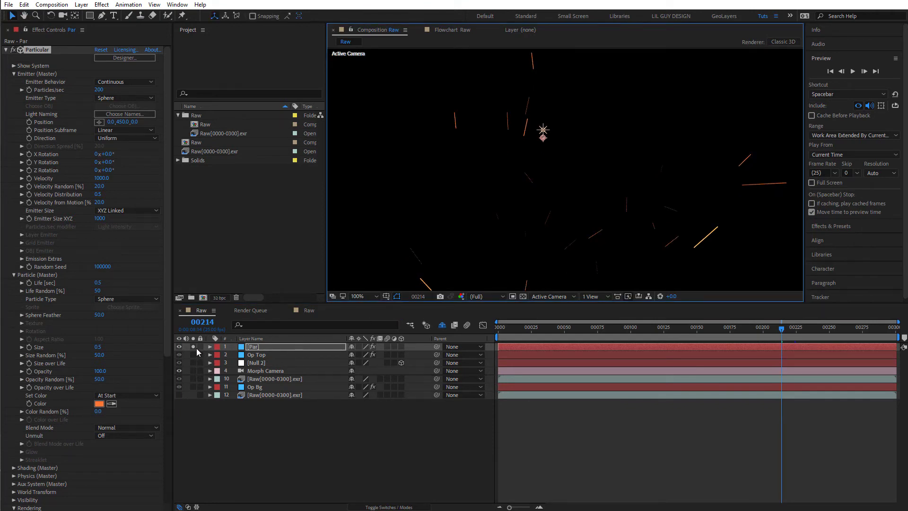
- Unsolo the Par layer, turn on Morph Camera's Depth of Field with a Blur Level of 450%, and check the defocused sparks across several frames
{"action": "left_click", "coordinate": [210, 370]}
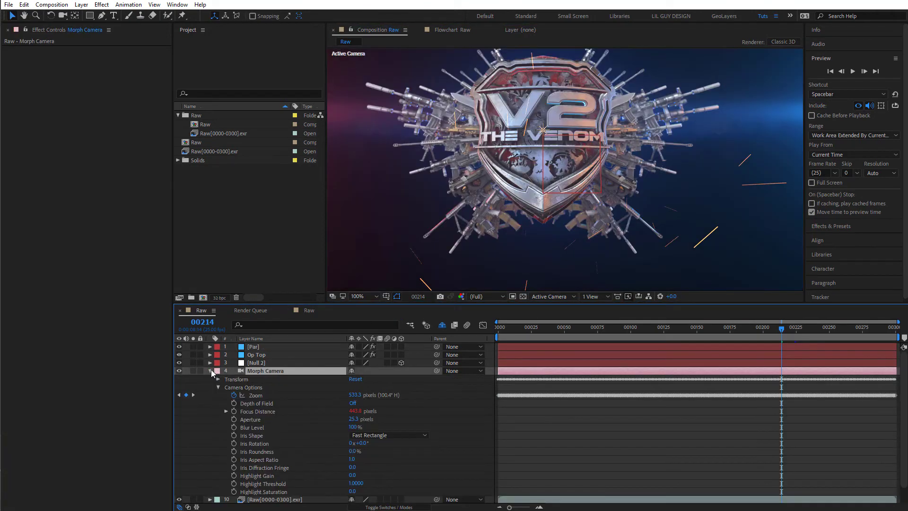
{"action": "left_click", "coordinate": [353, 403]}
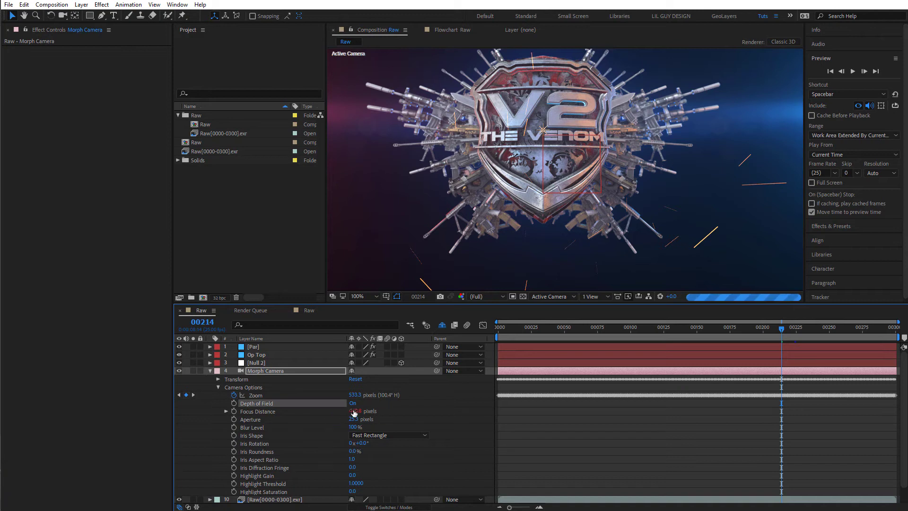
{"action": "left_click", "coordinate": [352, 427]}
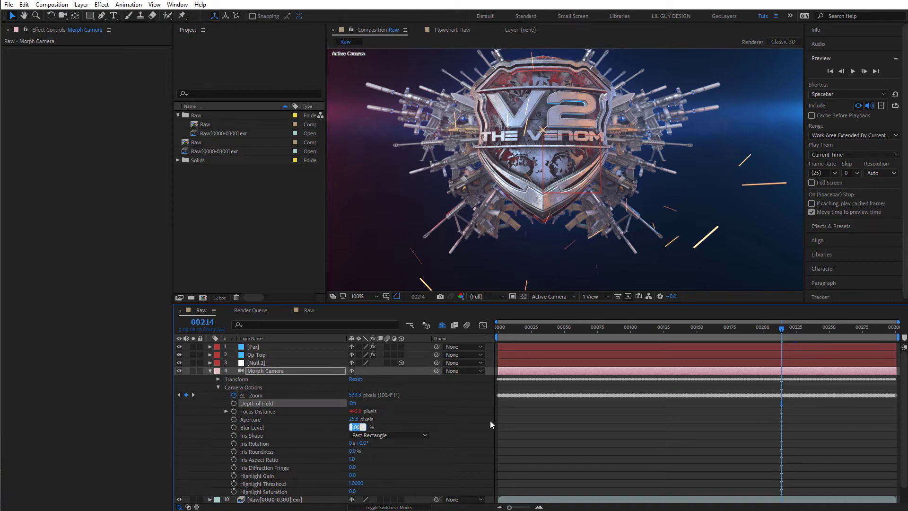
{"action": "key", "text": "Return"}
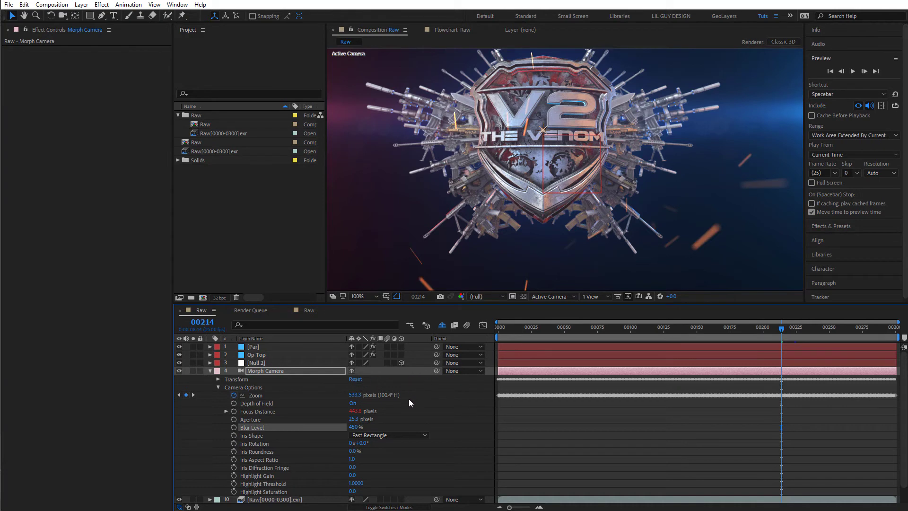
{"action": "left_click", "coordinate": [844, 337]}
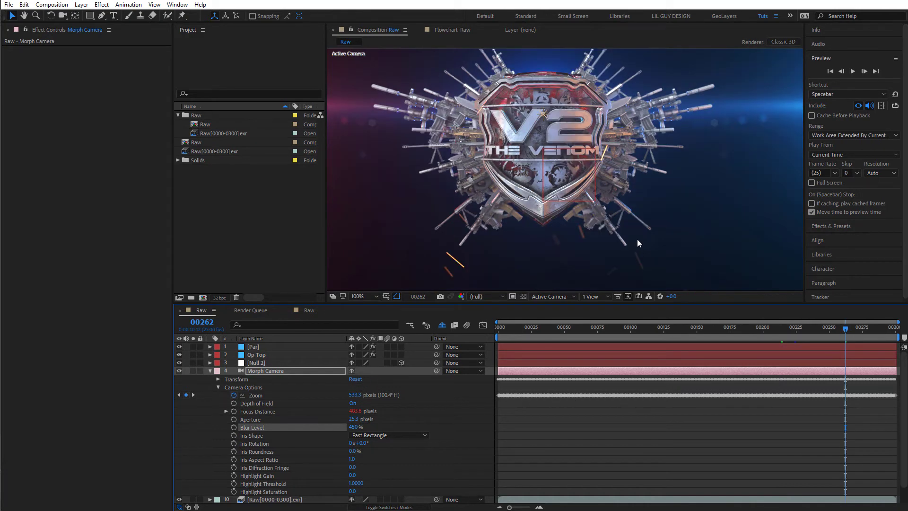
{"action": "left_click_drag", "start_coordinate": [637, 239], "coordinate": [626, 180]}
{"action": "left_click", "coordinate": [727, 329]}
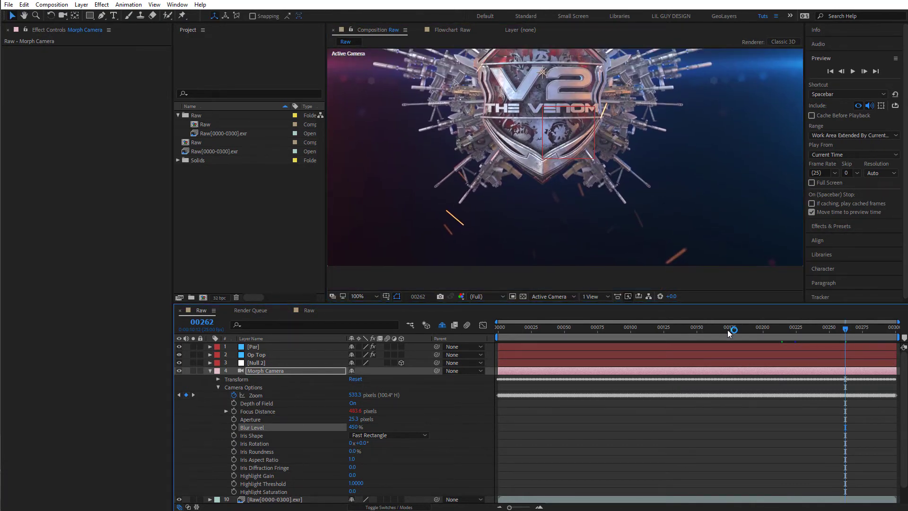
{"action": "left_click", "coordinate": [772, 328]}
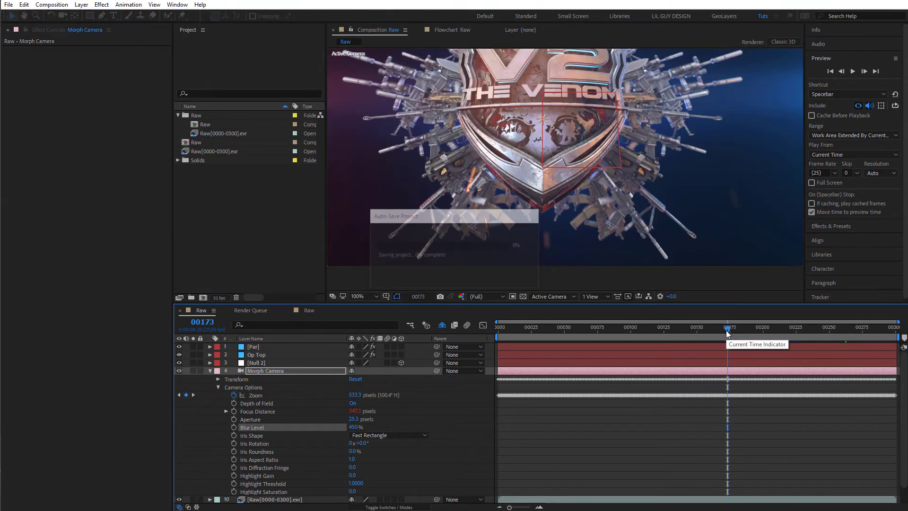
{"action": "left_click", "coordinate": [821, 331]}
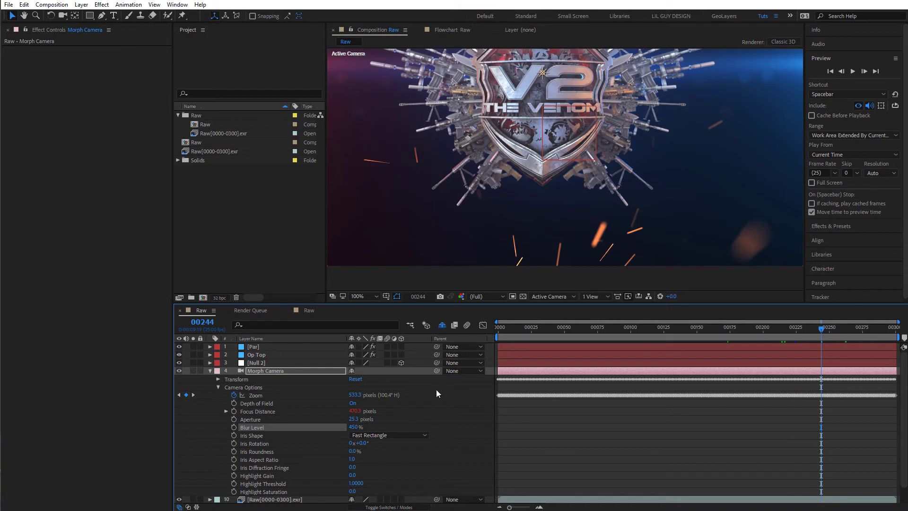
{"action": "left_click", "coordinate": [883, 328]}
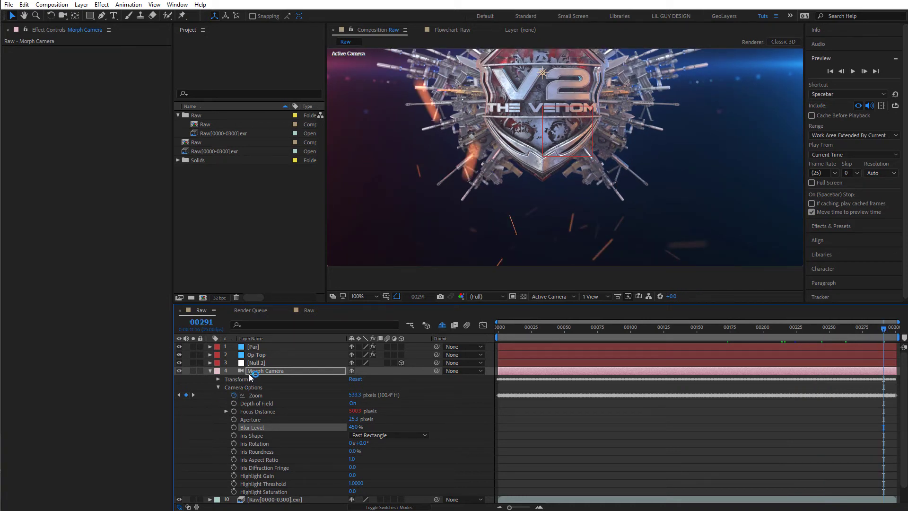
- Set the Exposure effect on the Par layer to 10 at frame 291
{"action": "left_click", "coordinate": [249, 372]}
{"action": "left_click", "coordinate": [210, 370]}
{"action": "left_click", "coordinate": [268, 354]}
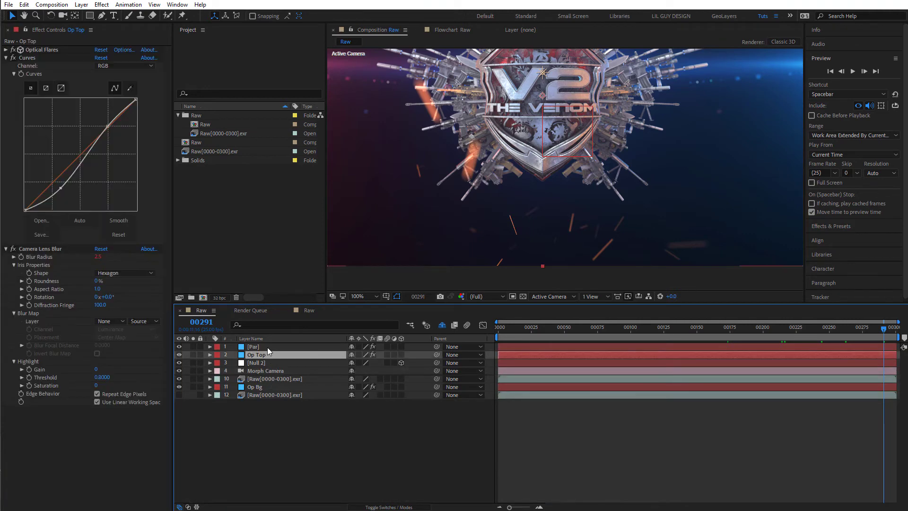
{"action": "left_click", "coordinate": [268, 347]}
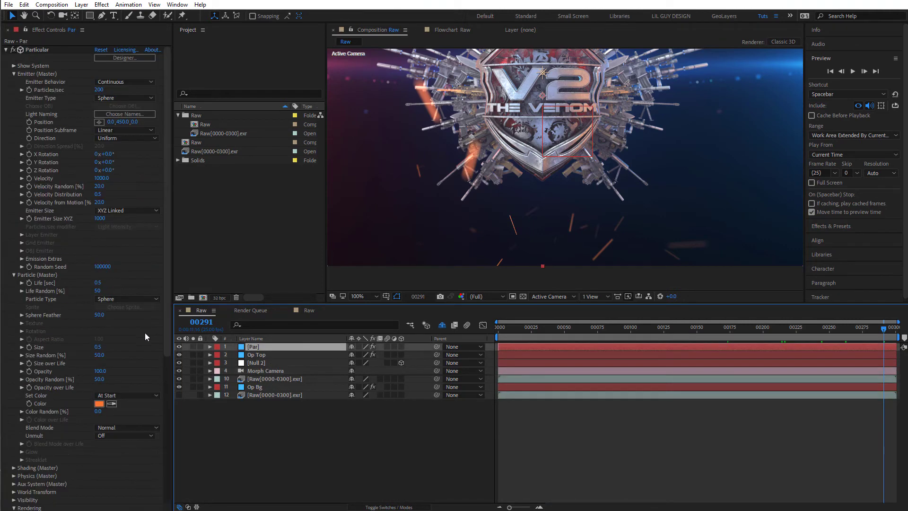
{"action": "left_click", "coordinate": [6, 49]}
{"action": "key", "text": "ctrl+v"}
{"action": "left_click", "coordinate": [99, 82]}
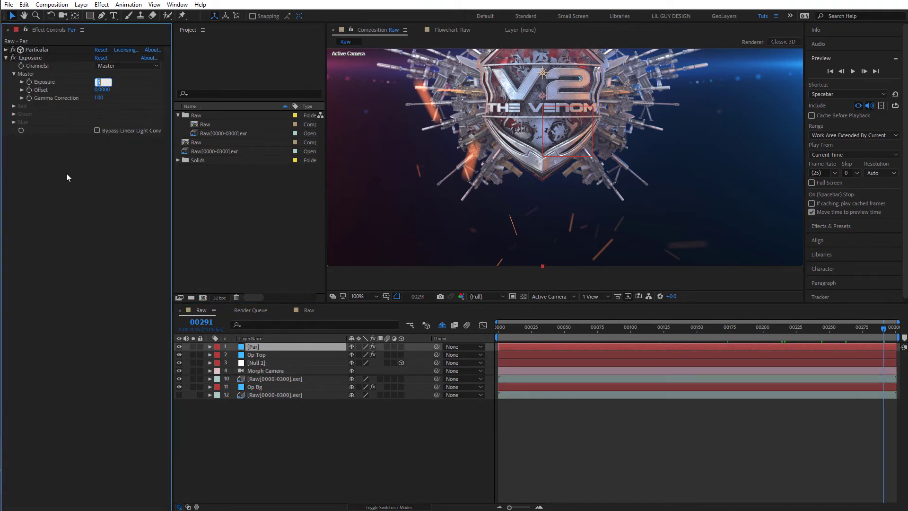
{"action": "type", "text": "10"}
{"action": "key", "text": "Return"}
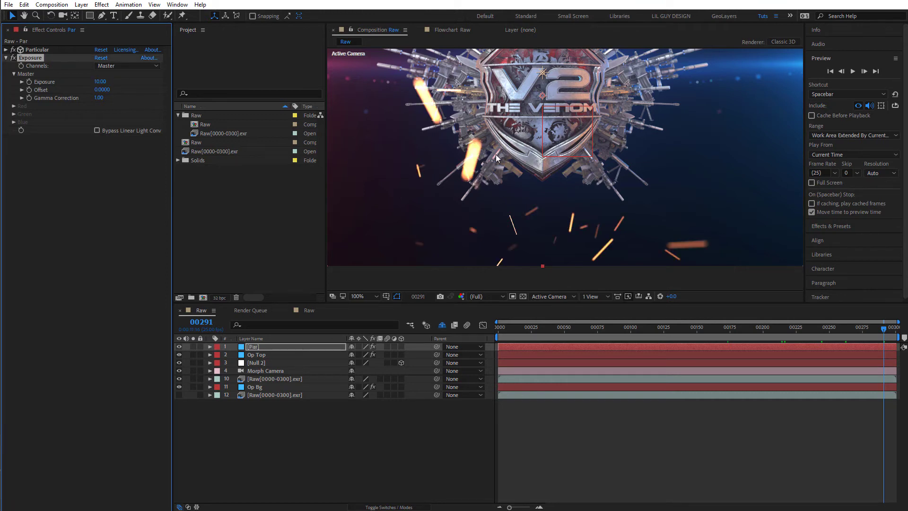
- Set the Par layer's blending mode to Screen and its Exposure to 7.5
{"action": "left_click", "coordinate": [389, 507]}
{"action": "left_click", "coordinate": [365, 346]}
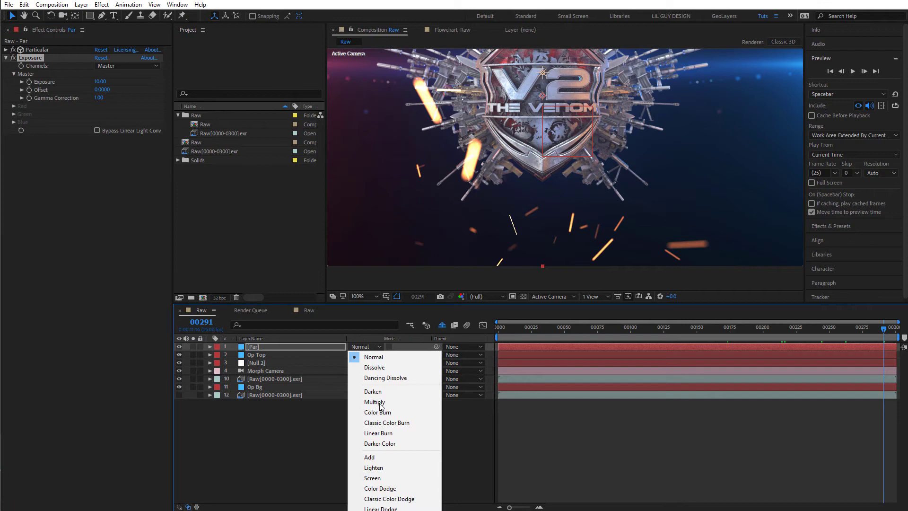
{"action": "left_click", "coordinate": [372, 477]}
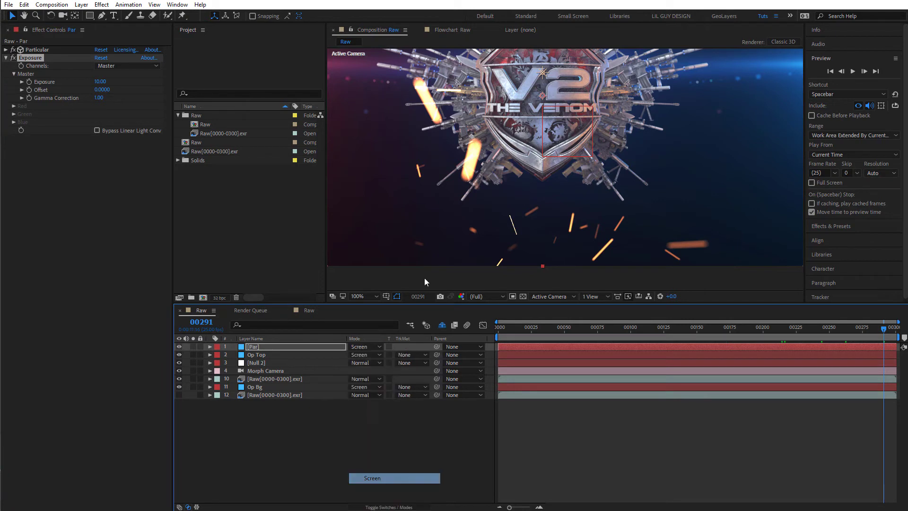
{"action": "left_click", "coordinate": [102, 81]}
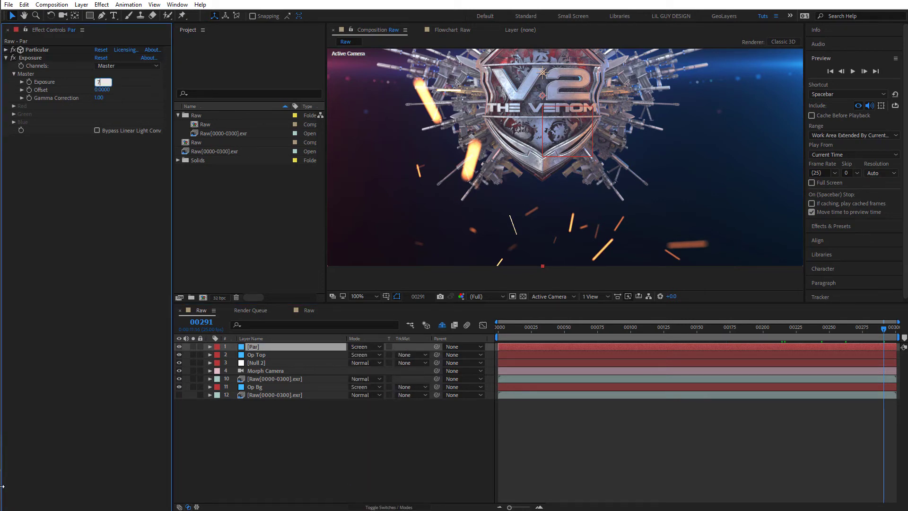
{"action": "key", "text": "Return"}
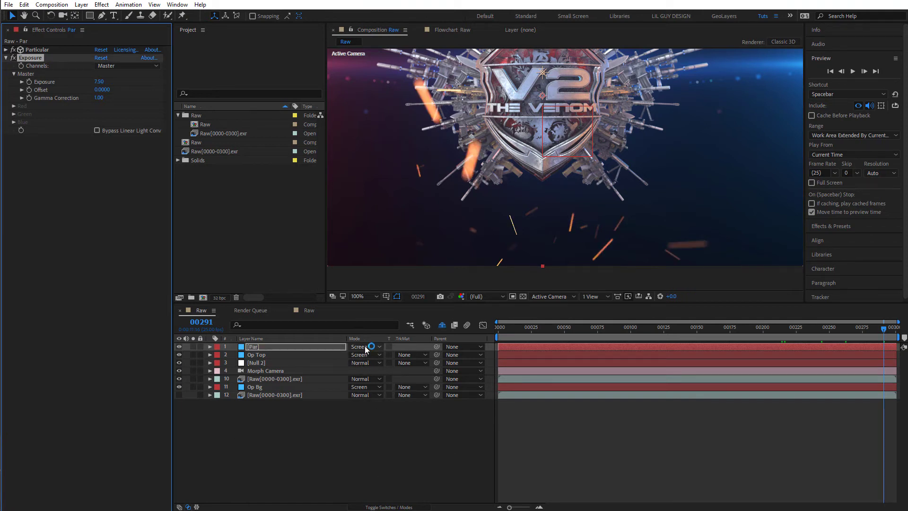
- Solo the Par layer to inspect its sparks on their own at frame 291, and restore the full composite
{"action": "left_click", "coordinate": [263, 347]}
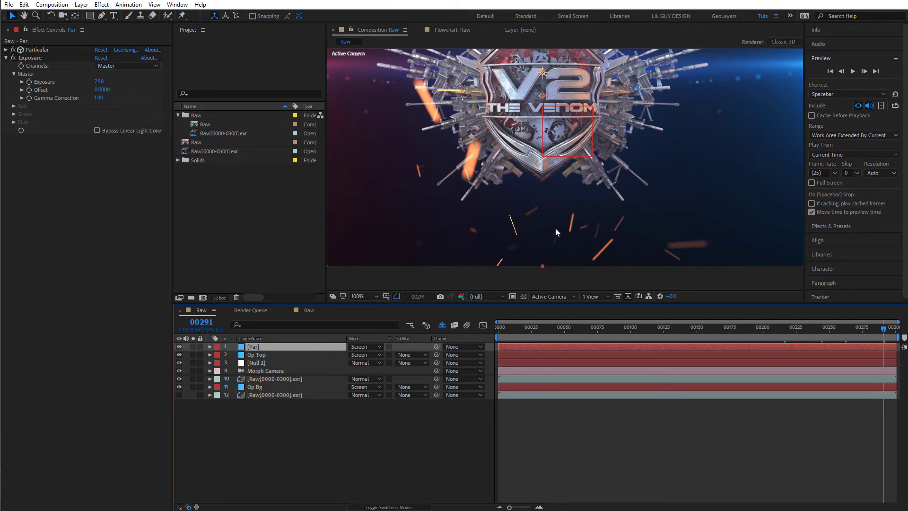
{"action": "left_click", "coordinate": [193, 347]}
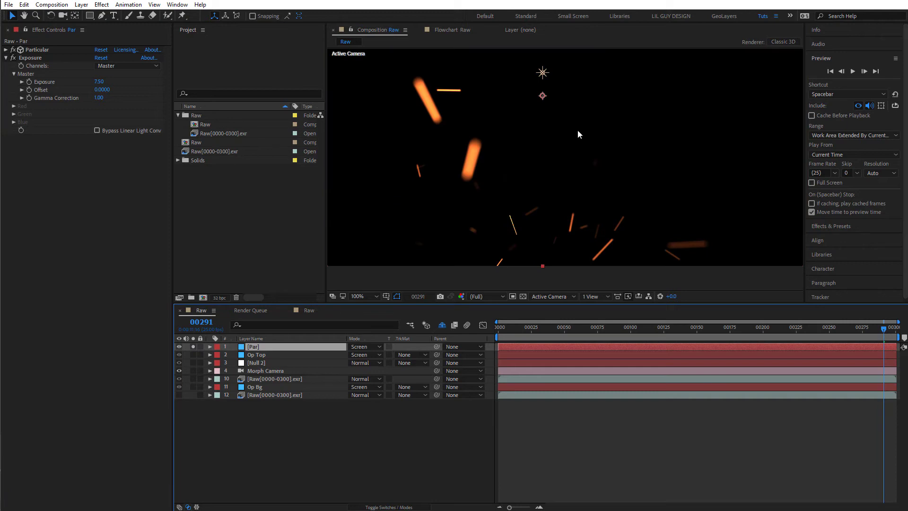
{"action": "left_click", "coordinate": [193, 347]}
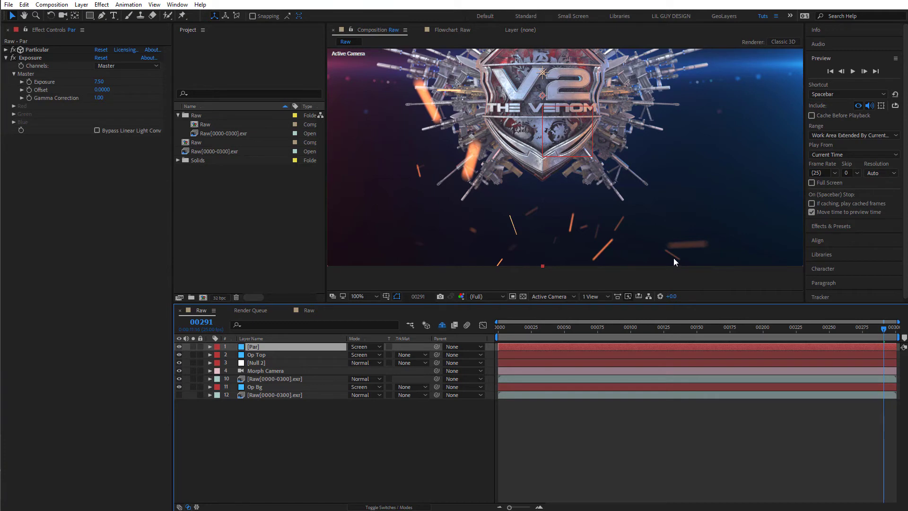
- Set Far Vanish in Particular's Visibility settings to 400 on the Par layer and check the sparks in isolation
{"action": "left_click", "coordinate": [6, 50]}
{"action": "scroll", "coordinate": [52, 293], "scroll_direction": "down", "scroll_amount": 8}
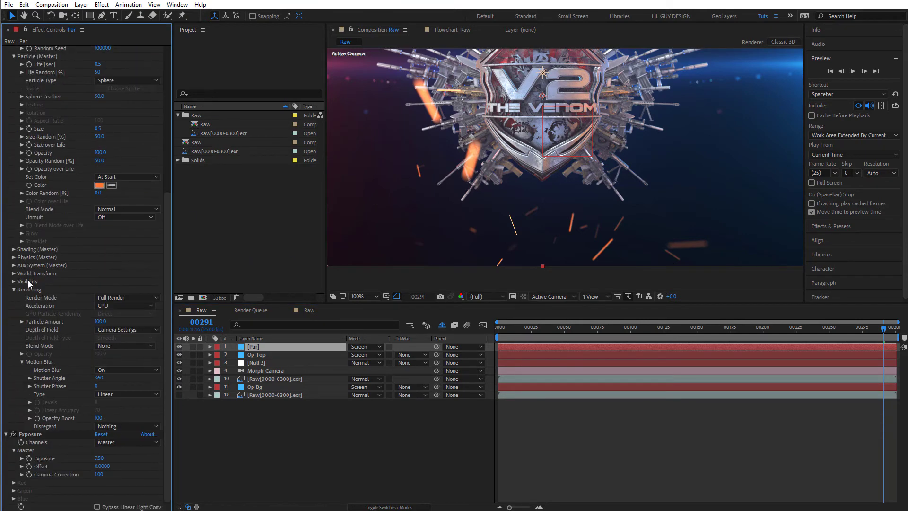
{"action": "left_click", "coordinate": [14, 282]}
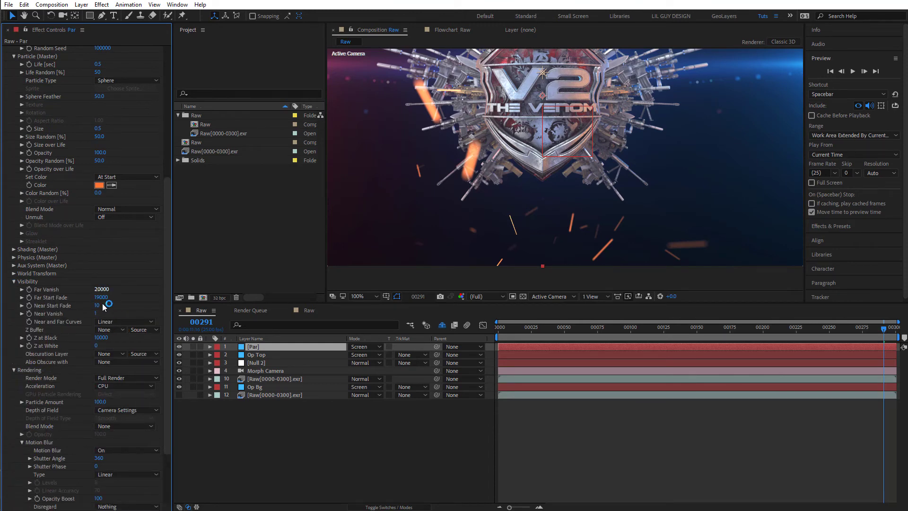
{"action": "mouse_move", "coordinate": [102, 289]}
{"action": "left_mouse_down"}
{"action": "mouse_move", "coordinate": [70, 299]}
{"action": "mouse_move", "coordinate": [99, 294]}
{"action": "left_mouse_up"}
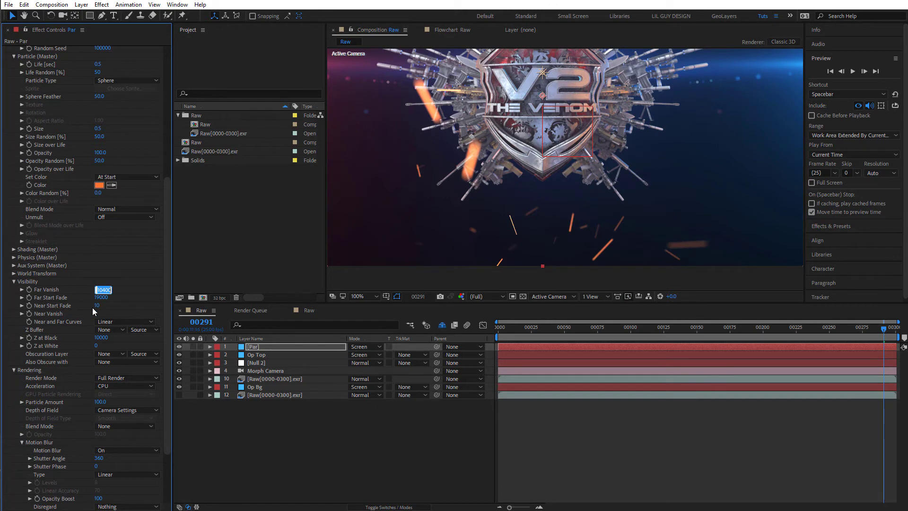
{"action": "key", "text": "Return"}
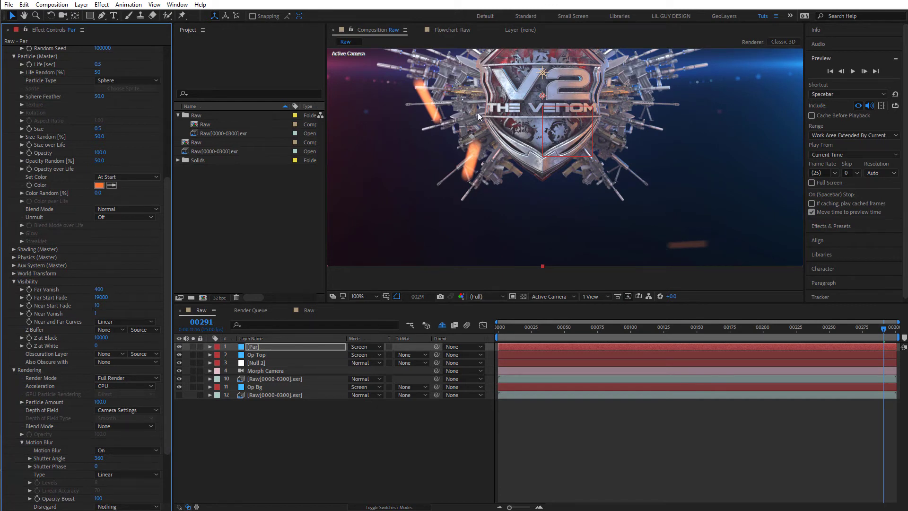
{"action": "left_click", "coordinate": [192, 346]}
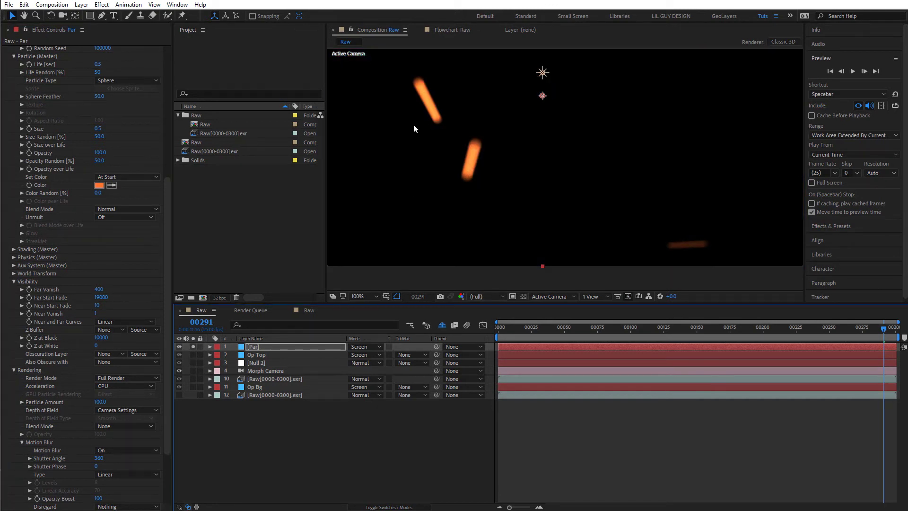
{"action": "left_click", "coordinate": [193, 346]}
- Link the Par layer's Far Vanish to Morph Camera's Focus Distance with an expression
{"action": "left_click", "coordinate": [210, 371]}
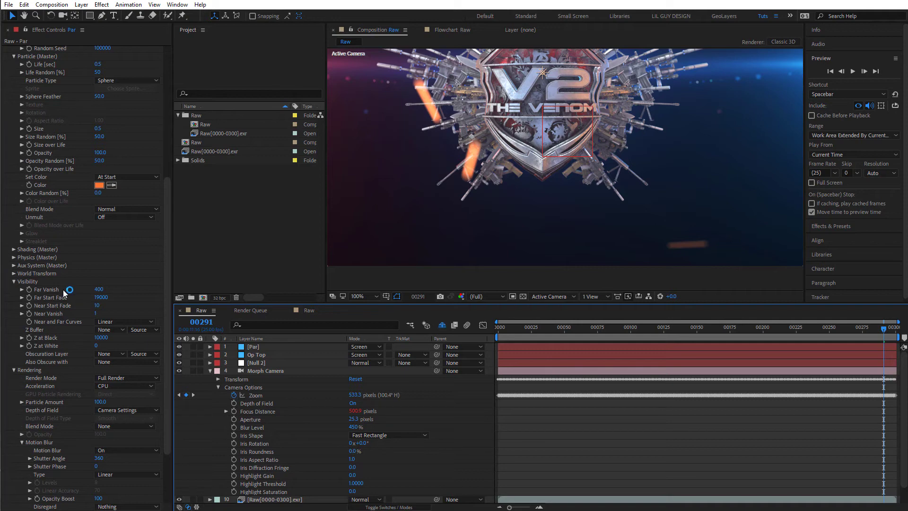
{"action": "left_click", "coordinate": [29, 290], "text": "alt"}
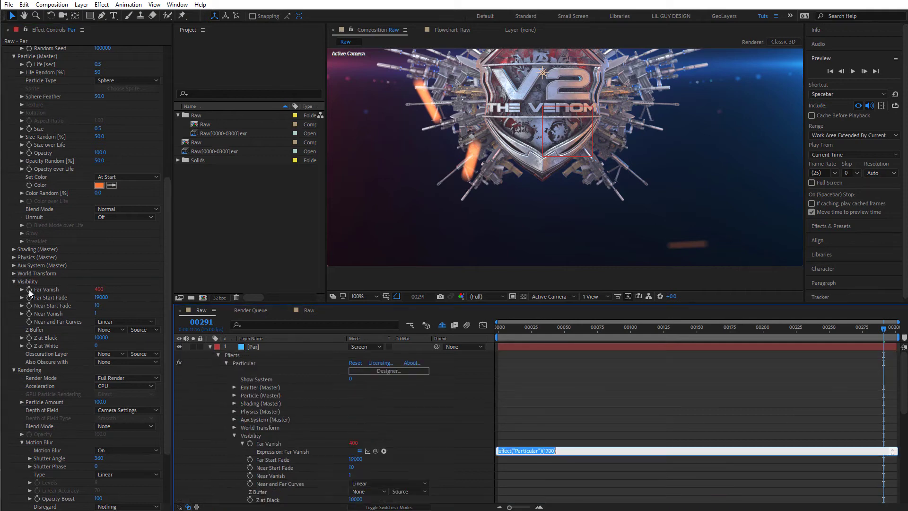
{"action": "left_click", "coordinate": [202, 314]}
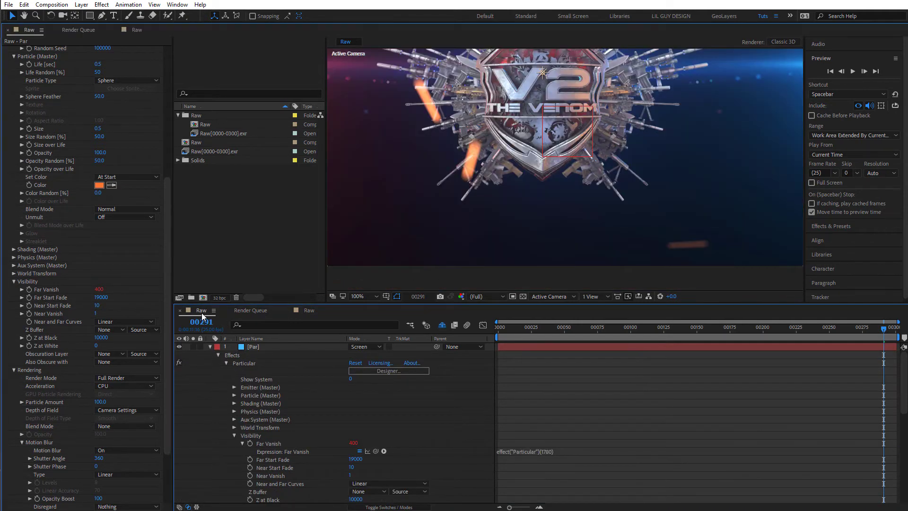
{"action": "key", "text": "grave"}
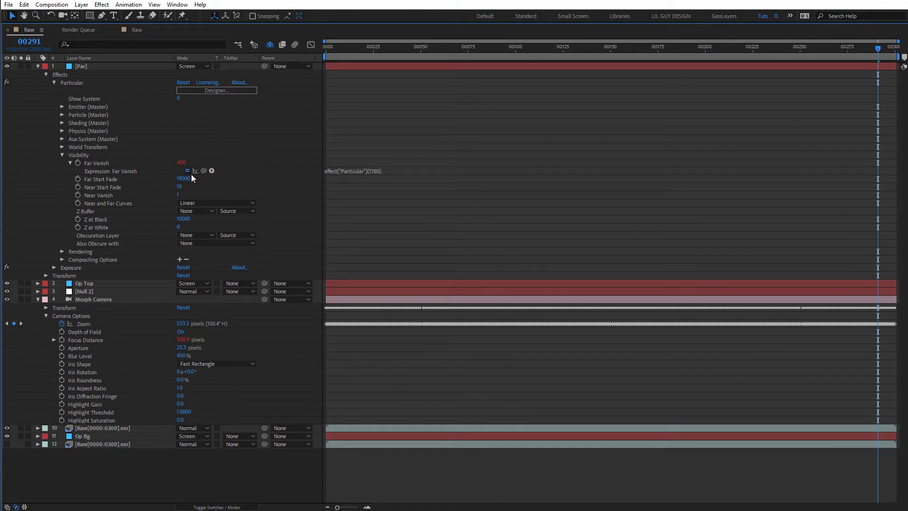
{"action": "left_click_drag", "start_coordinate": [203, 171], "coordinate": [121, 339]}
{"action": "right_click", "coordinate": [42, 64]}
{"action": "key", "text": "Escape"}
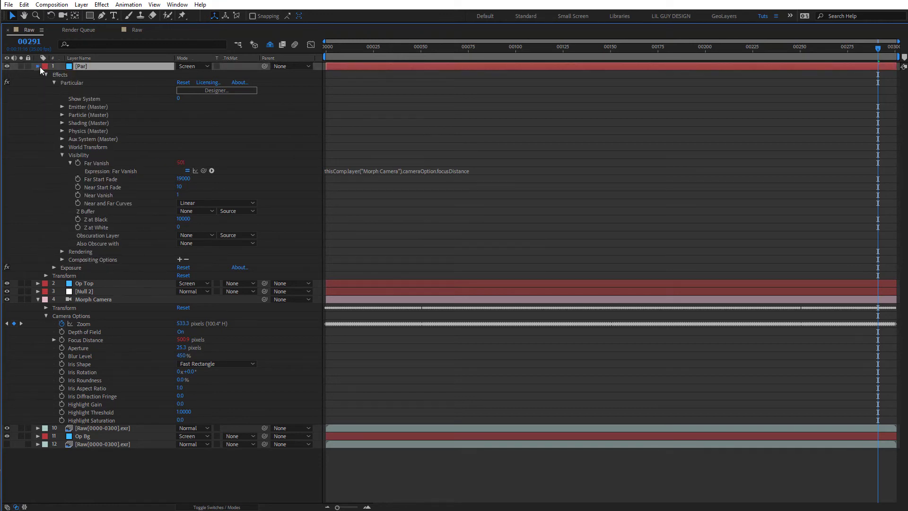
{"action": "left_click", "coordinate": [38, 66]}
{"action": "double_click", "coordinate": [29, 30]}
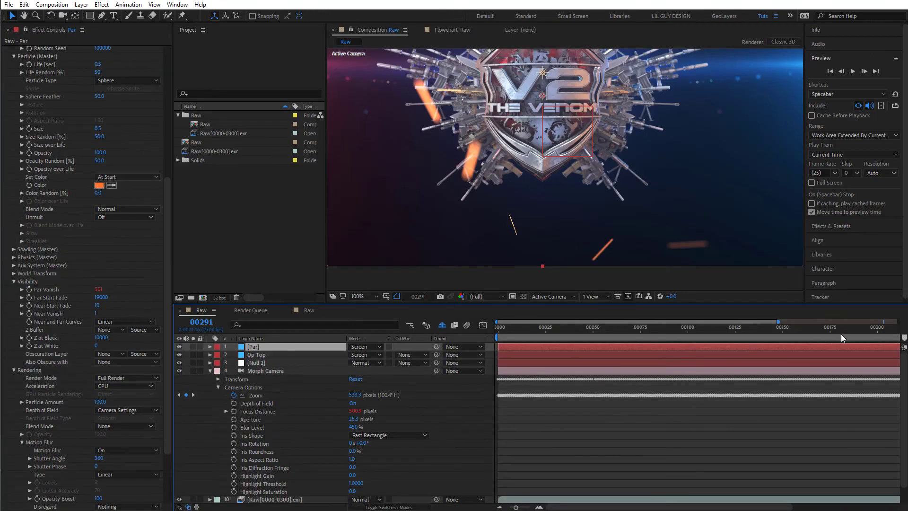
- Check the sparks in the composite at frames 158 and 184
{"action": "left_click", "coordinate": [798, 333]}
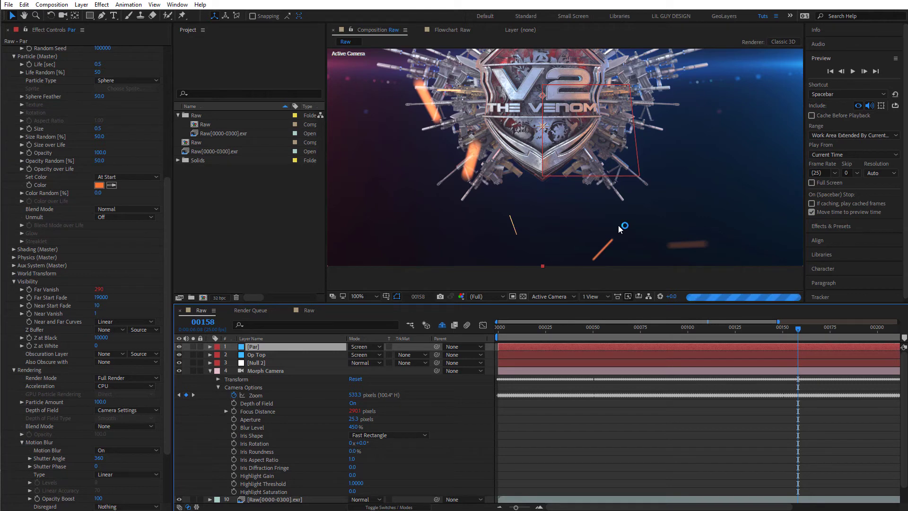
{"action": "left_click", "coordinate": [846, 325]}
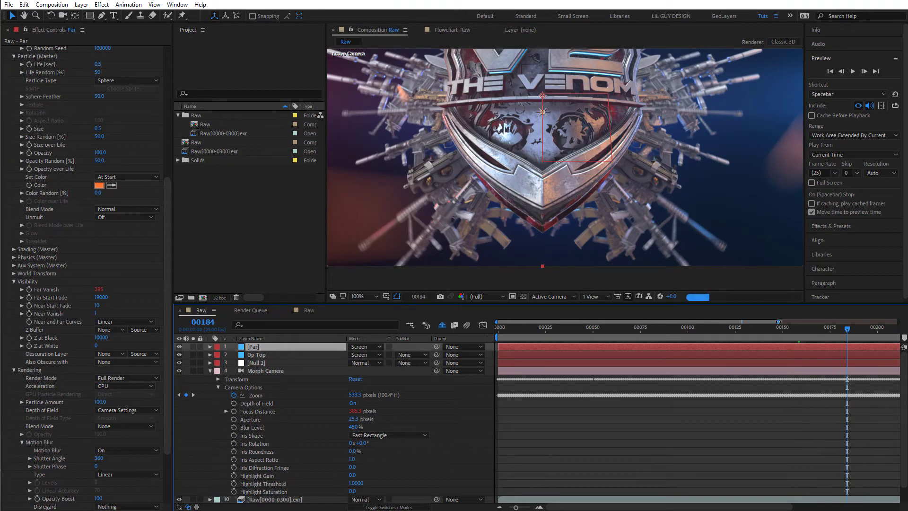
{"action": "left_click_drag", "start_coordinate": [778, 321], "coordinate": [898, 321]}
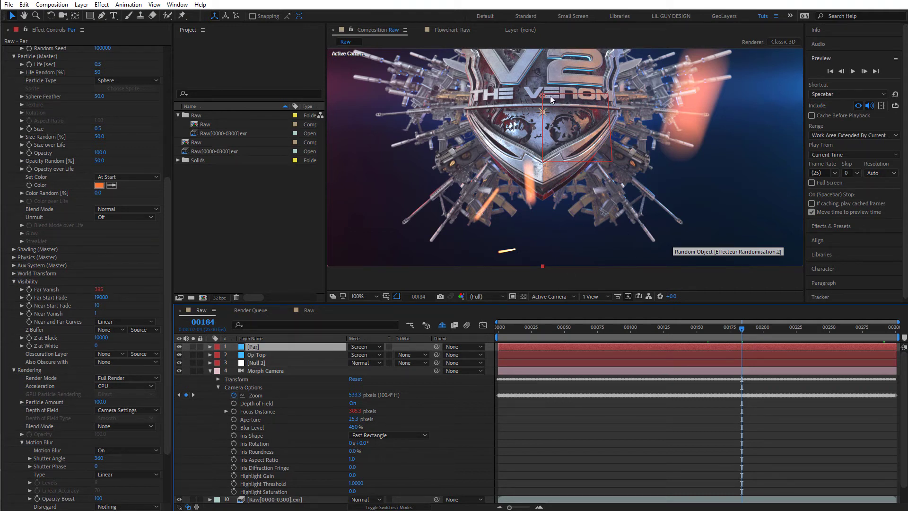
- Duplicate the Par layer and place the copy directly below Op Bg, soloed
{"action": "left_click", "coordinate": [210, 370]}
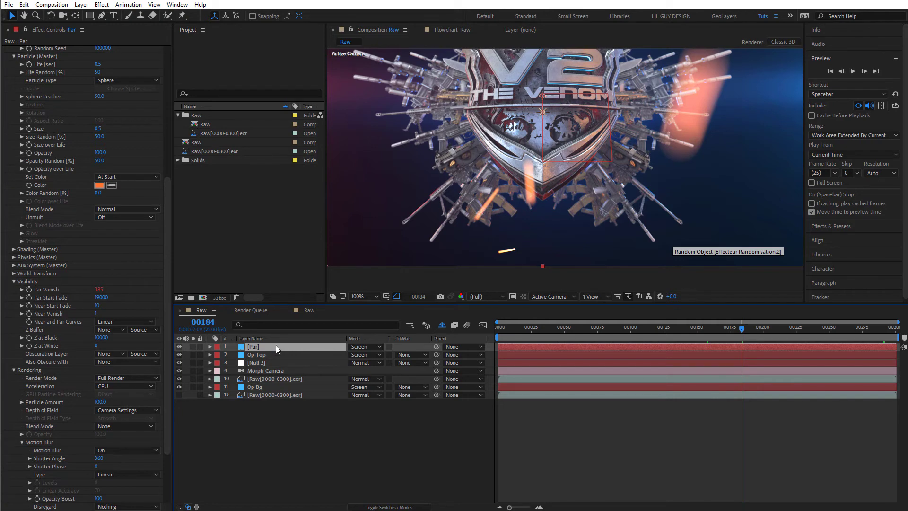
{"action": "key", "text": "ctrl+d"}
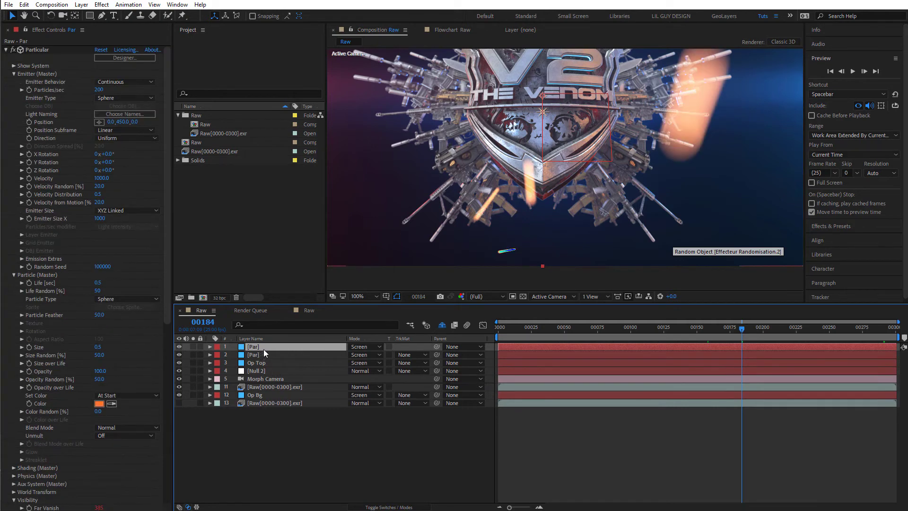
{"action": "left_click_drag", "start_coordinate": [263, 348], "coordinate": [270, 395]}
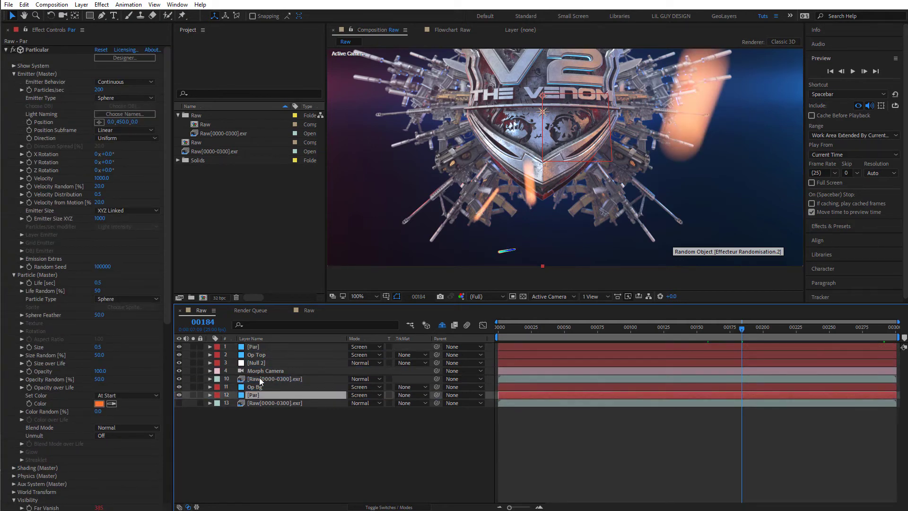
{"action": "left_click", "coordinate": [194, 395]}
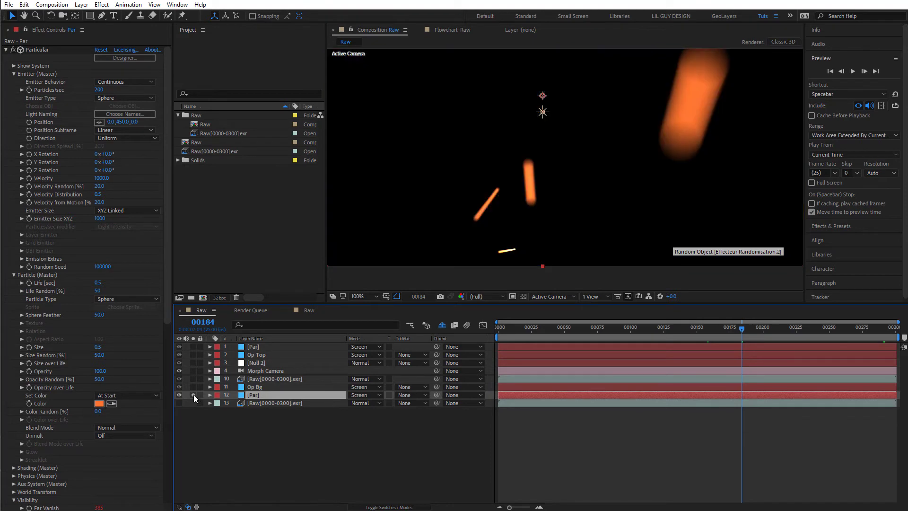
- Remove the Far Vanish expression from the lower Par layer and reset Far Vanish to its default of 20000
{"action": "scroll", "coordinate": [62, 368], "scroll_direction": "down", "scroll_amount": 10}
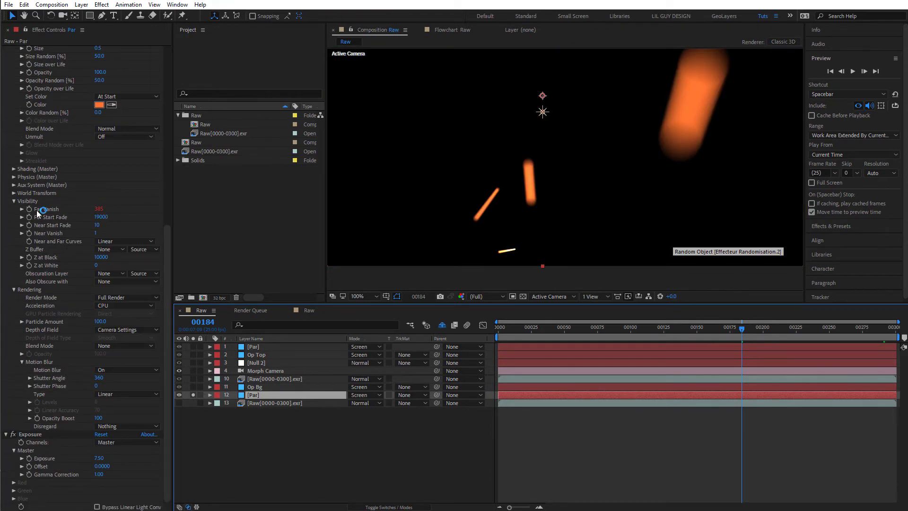
{"action": "left_click", "coordinate": [29, 211], "text": "alt"}
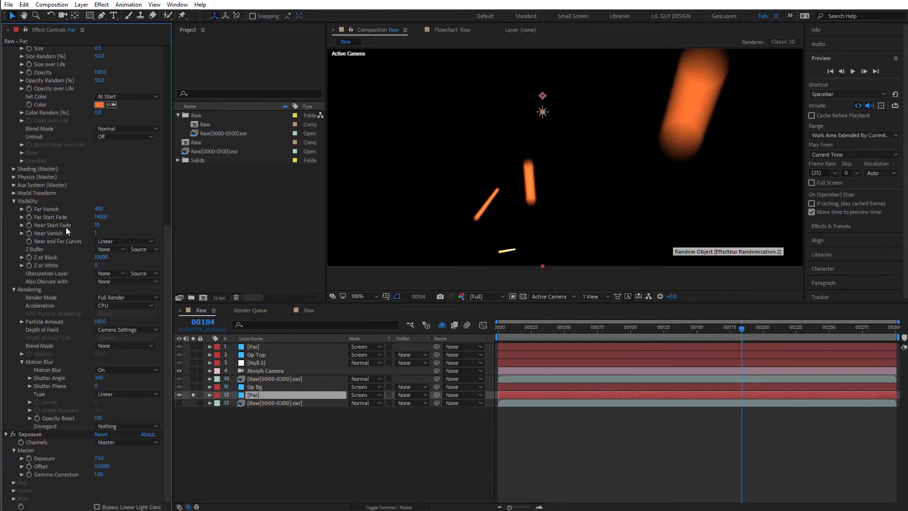
{"action": "right_click", "coordinate": [60, 210]}
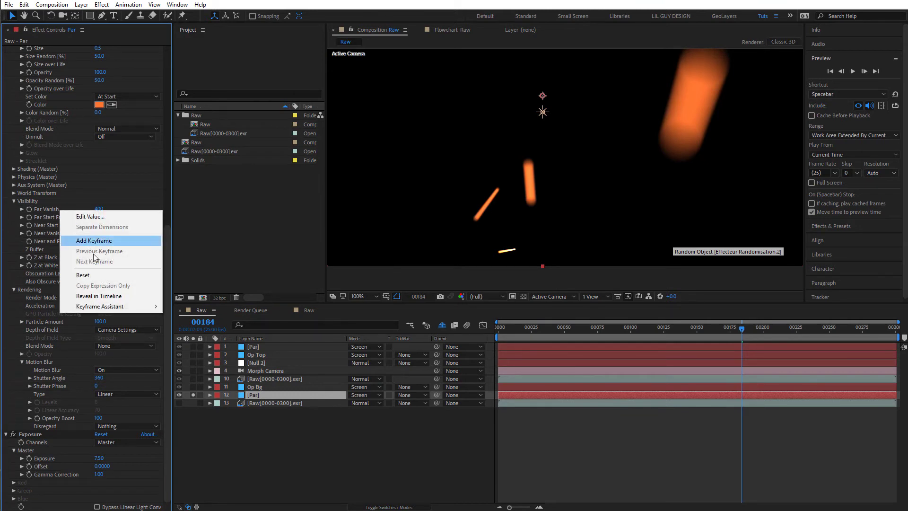
{"action": "left_click", "coordinate": [100, 240]}
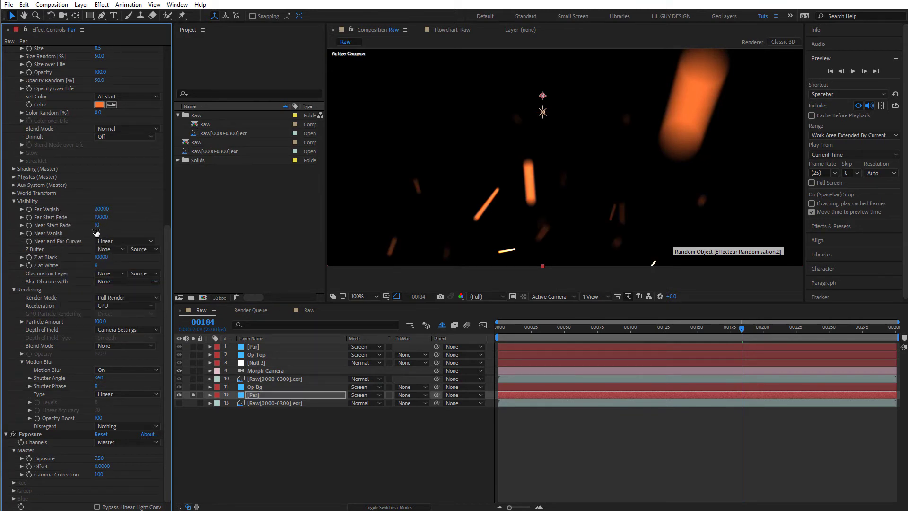
- Try Near Vanish values of 401, 128 and 298 on the lower Par layer, resetting it after the first
{"action": "left_click_drag", "start_coordinate": [96, 233], "coordinate": [143, 234]}
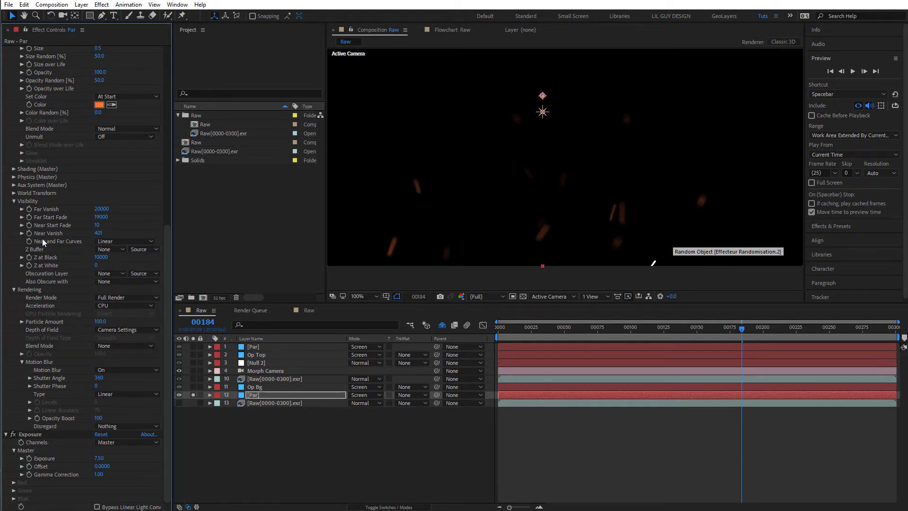
{"action": "right_click", "coordinate": [55, 234]}
{"action": "left_click", "coordinate": [80, 298]}
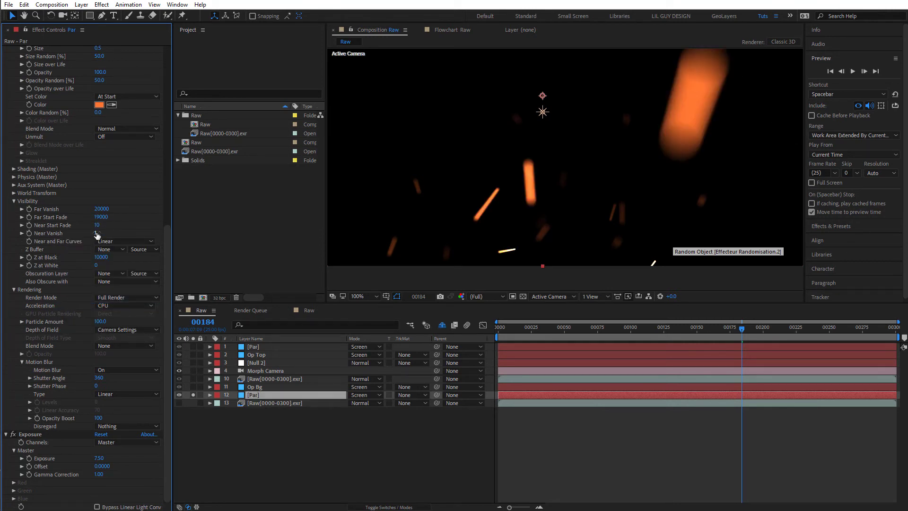
{"action": "left_click_drag", "start_coordinate": [98, 235], "coordinate": [163, 234]}
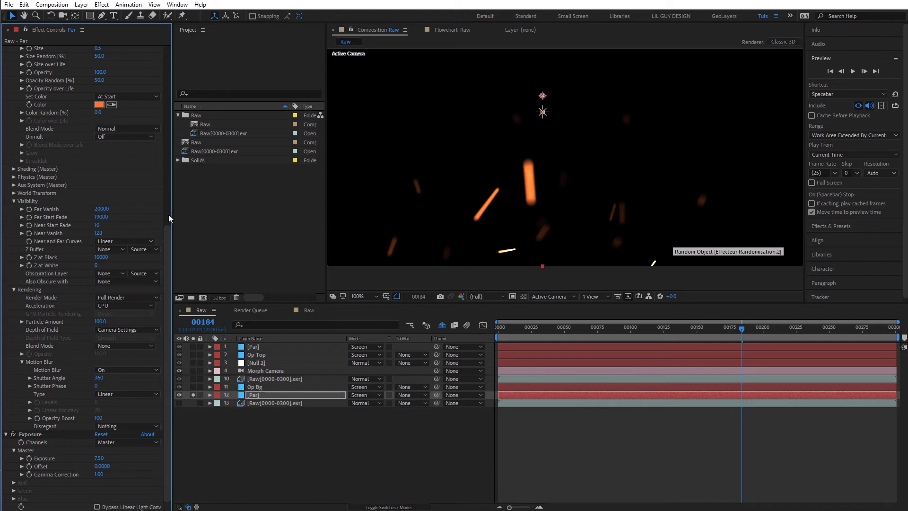
{"action": "left_click_drag", "start_coordinate": [97, 233], "coordinate": [229, 233]}
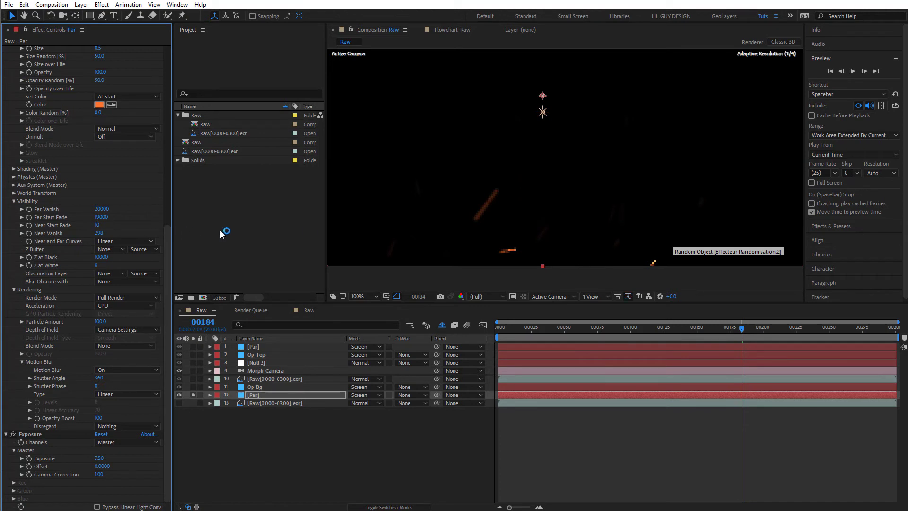
{"action": "left_click", "coordinate": [307, 426]}
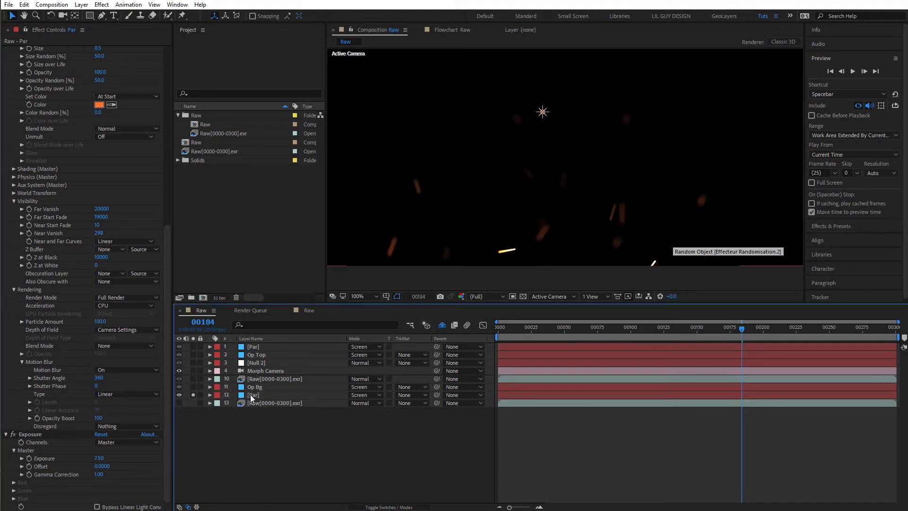
- Link the lower Par layer's Near Vanish to Morph Camera's Focus Distance with an expression
{"action": "left_click", "coordinate": [250, 395]}
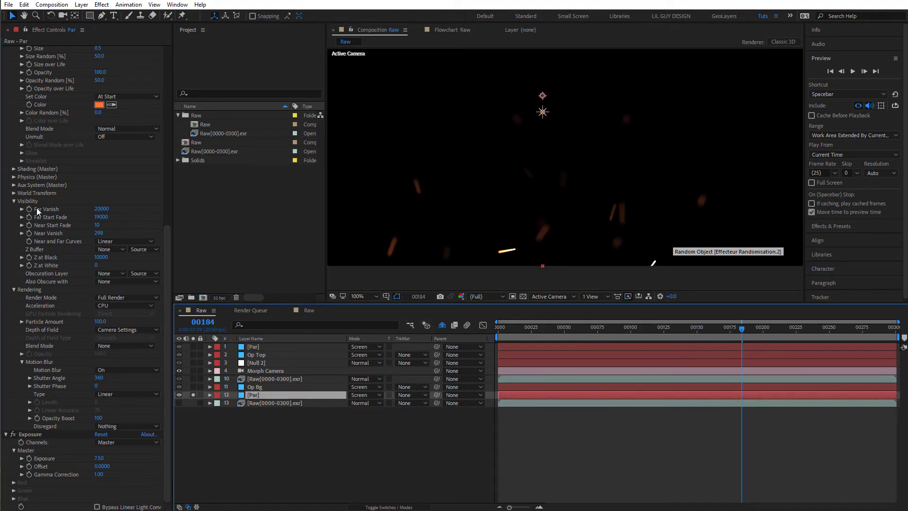
{"action": "left_click", "coordinate": [29, 233], "text": "alt"}
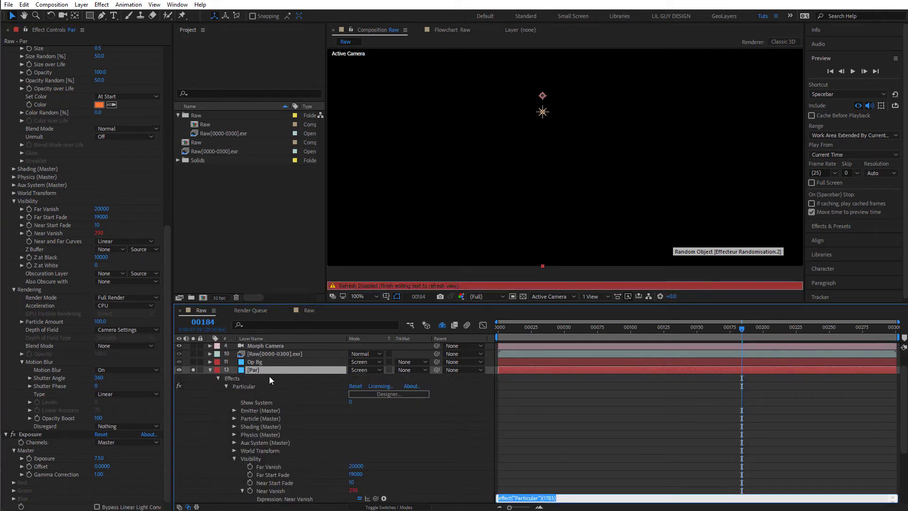
{"action": "double_click", "coordinate": [200, 311]}
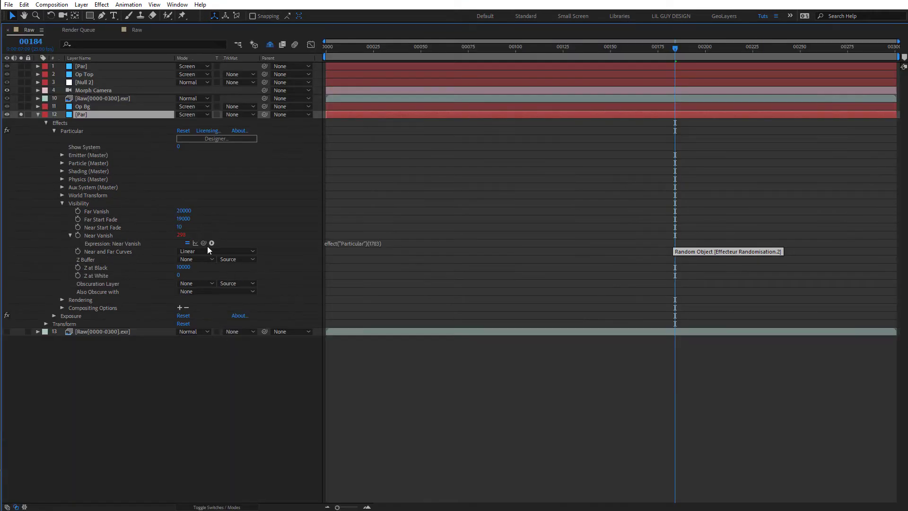
{"action": "left_click", "coordinate": [38, 91]}
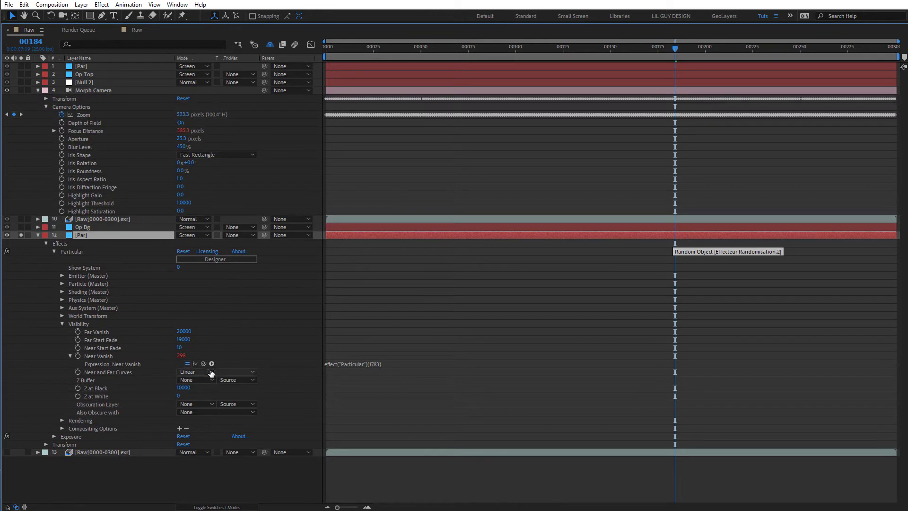
{"action": "left_click_drag", "start_coordinate": [203, 363], "coordinate": [112, 131]}
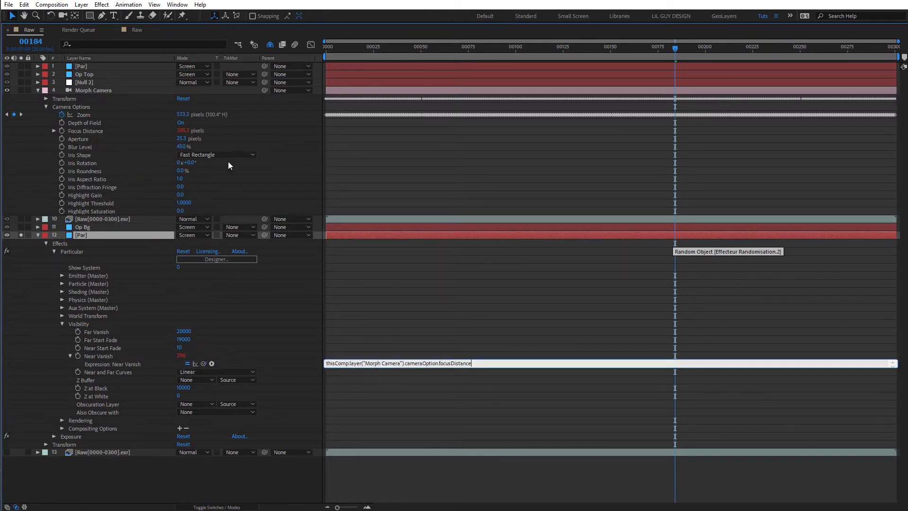
- Restore the maximized timeline to its normal size with the layers collapsed, and rename the lower Par layer Par Bg
{"action": "double_click", "coordinate": [27, 31]}
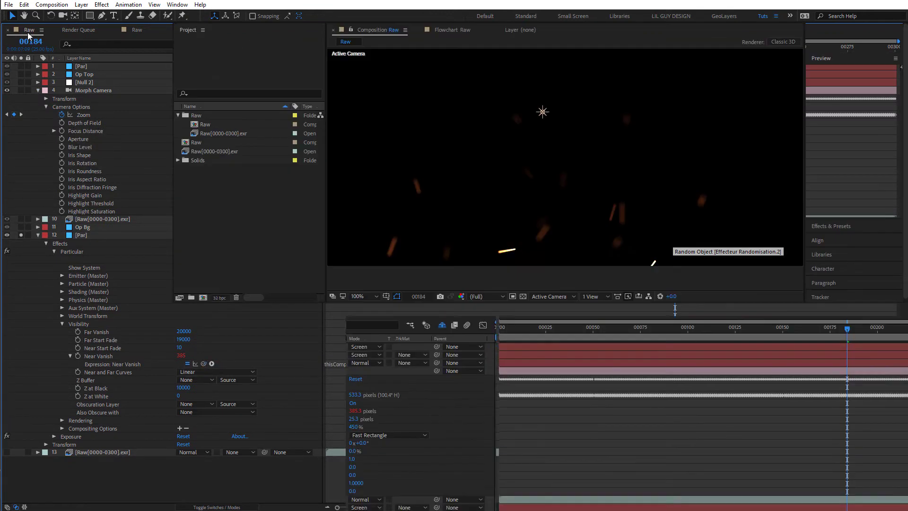
{"action": "left_click", "coordinate": [210, 371]}
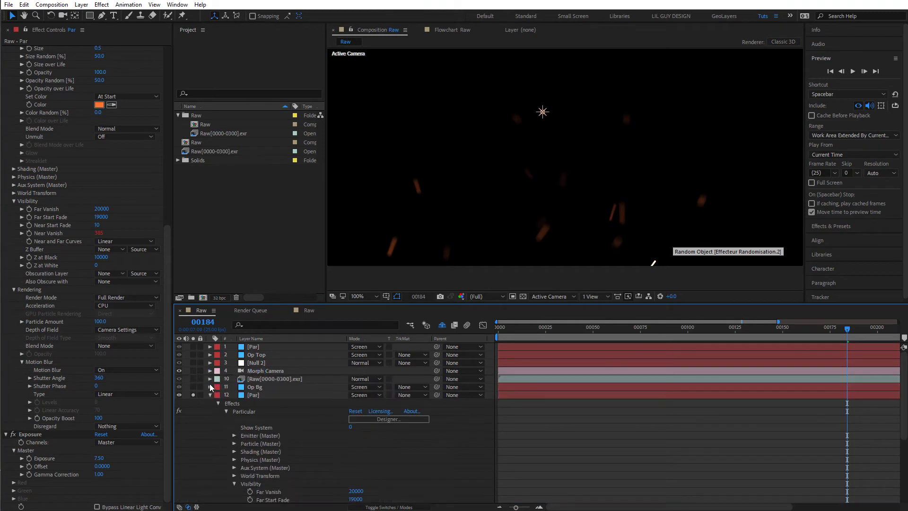
{"action": "left_click", "coordinate": [264, 394]}
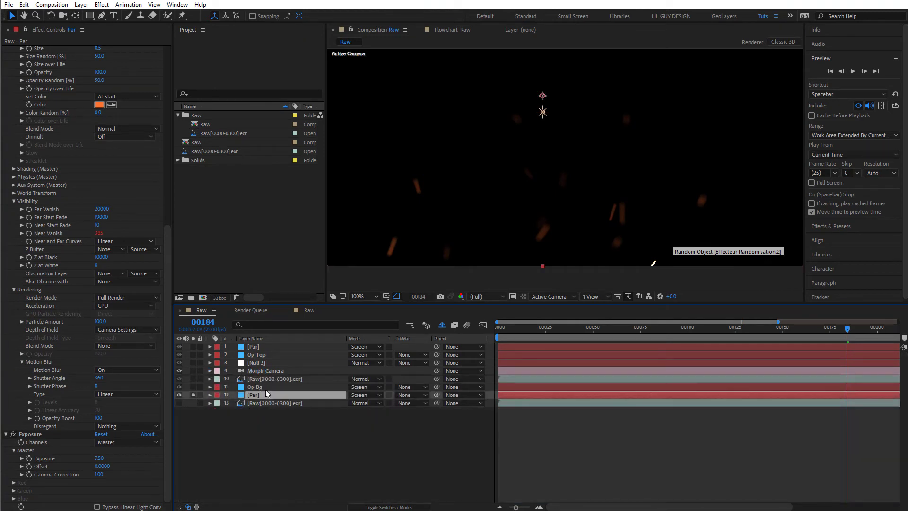
{"action": "key", "text": "Return"}
{"action": "type", "text": "Par Bg"}
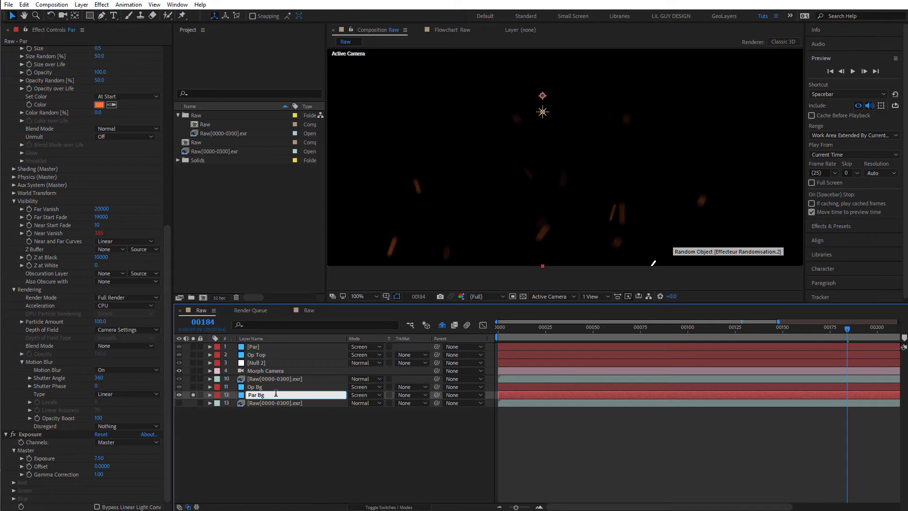
{"action": "key", "text": "Return"}
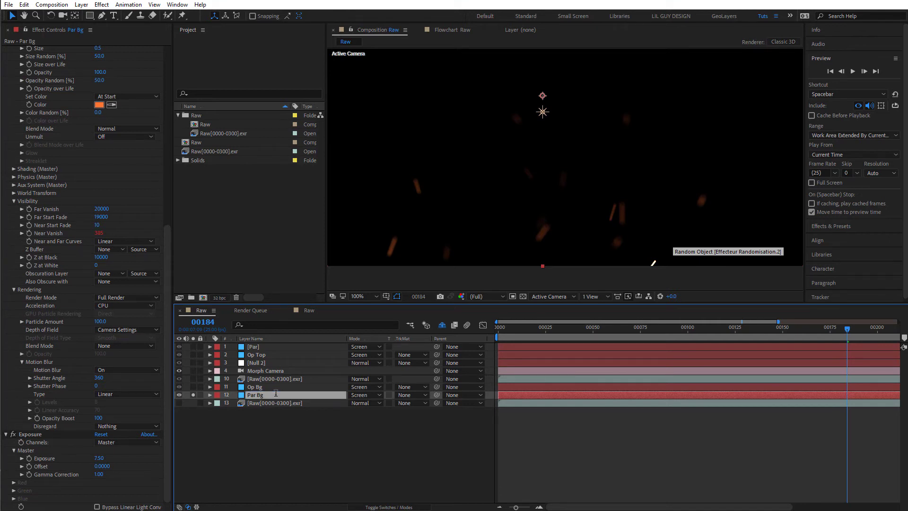
- Rename the uppermost Par layer Par Top
{"action": "left_click", "coordinate": [268, 346]}
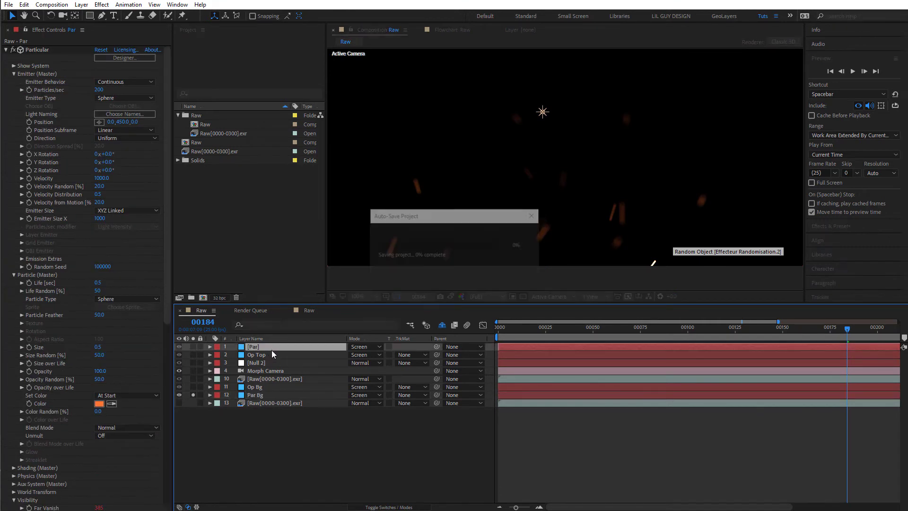
{"action": "key", "text": "Return"}
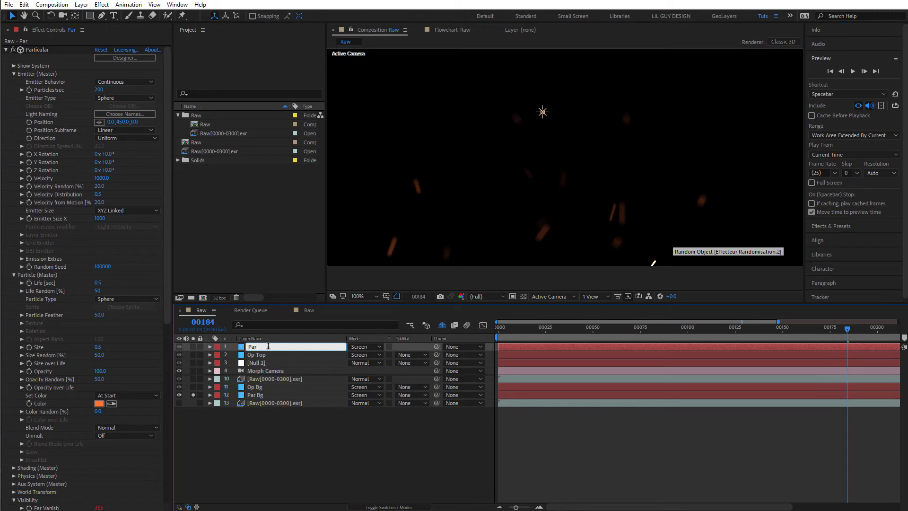
{"action": "key", "text": "Return"}
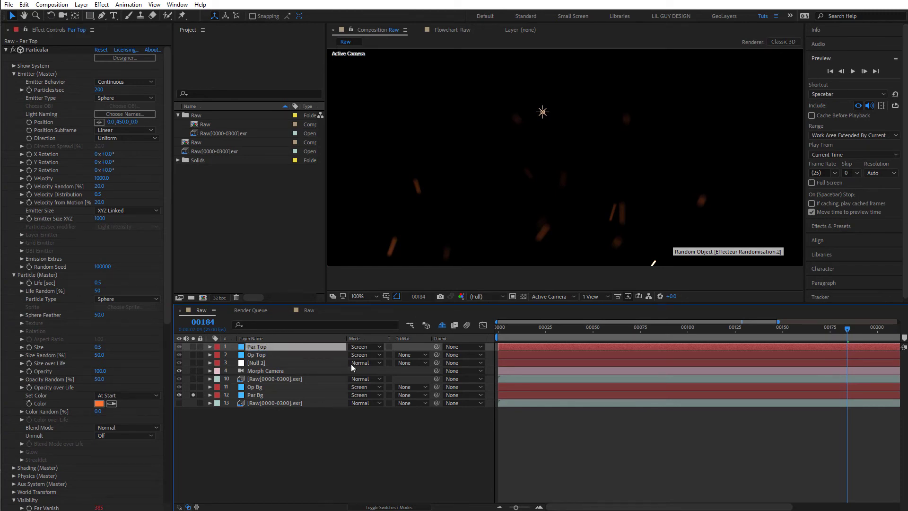
- Compare Par Top and Par Bg by soloing each in turn, and check Par Bg against the transparency grid
{"action": "left_click", "coordinate": [194, 395]}
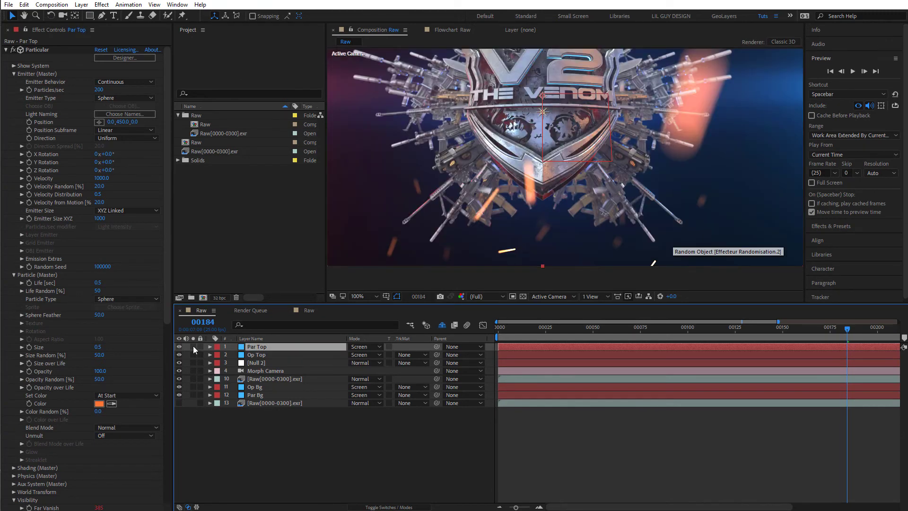
{"action": "left_click", "coordinate": [194, 347]}
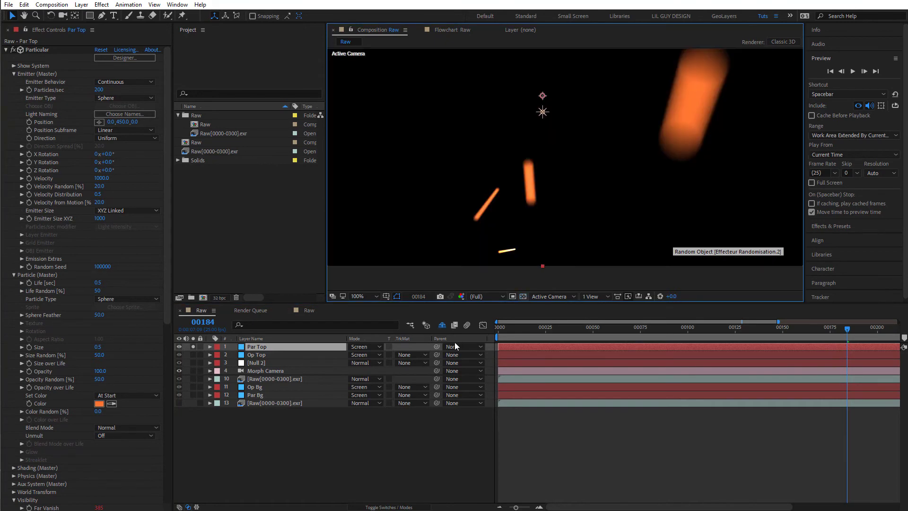
{"action": "left_click", "coordinate": [193, 395]}
{"action": "left_click", "coordinate": [194, 347]}
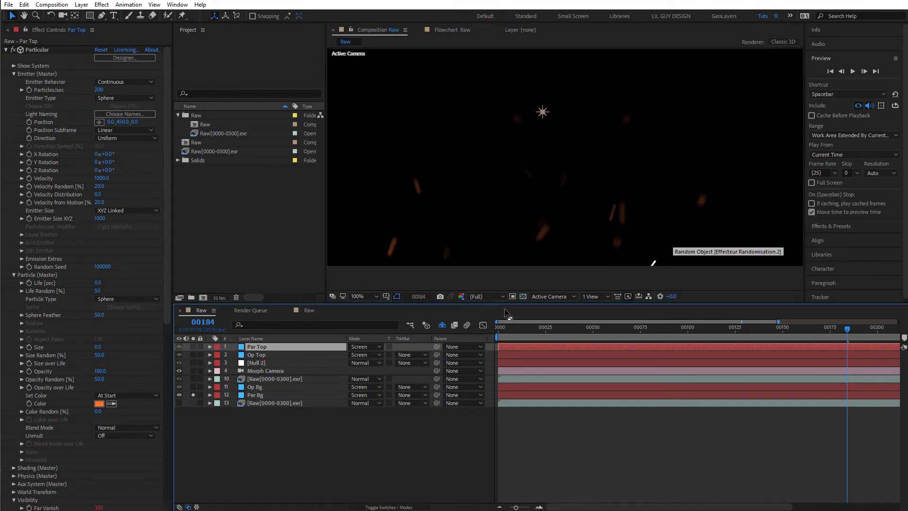
{"action": "left_click", "coordinate": [523, 296]}
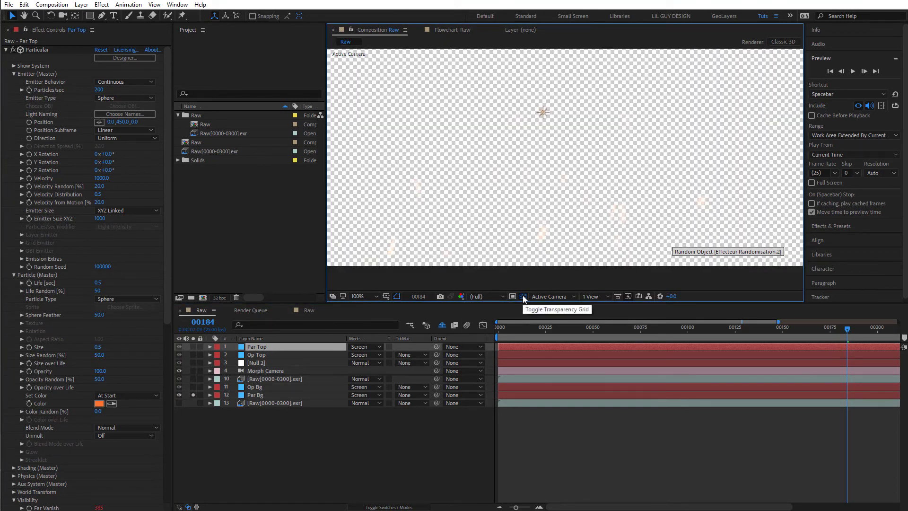
{"action": "left_click", "coordinate": [285, 440]}
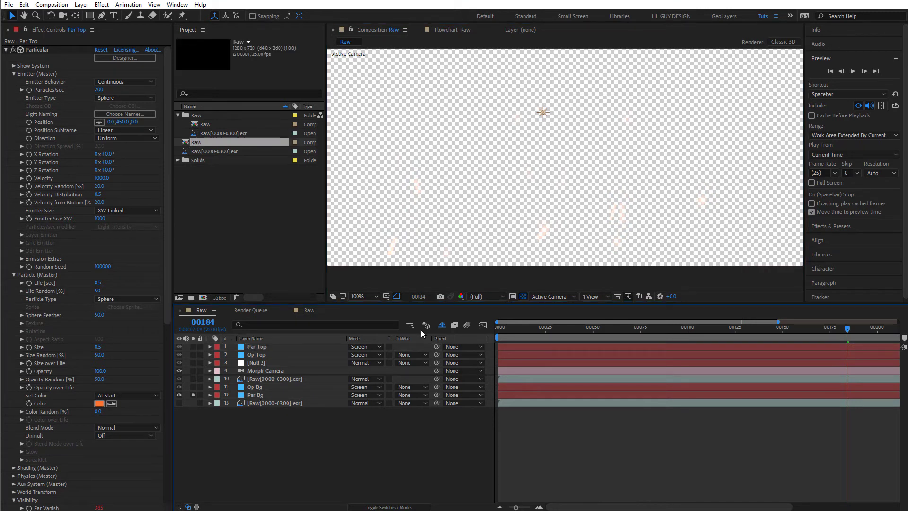
{"action": "left_click", "coordinate": [523, 296]}
- Solo Op Bg, Op Top and Par Top together with Par Bg, and check the combined effects at frames 154 and 229
{"action": "left_click", "coordinate": [255, 395]}
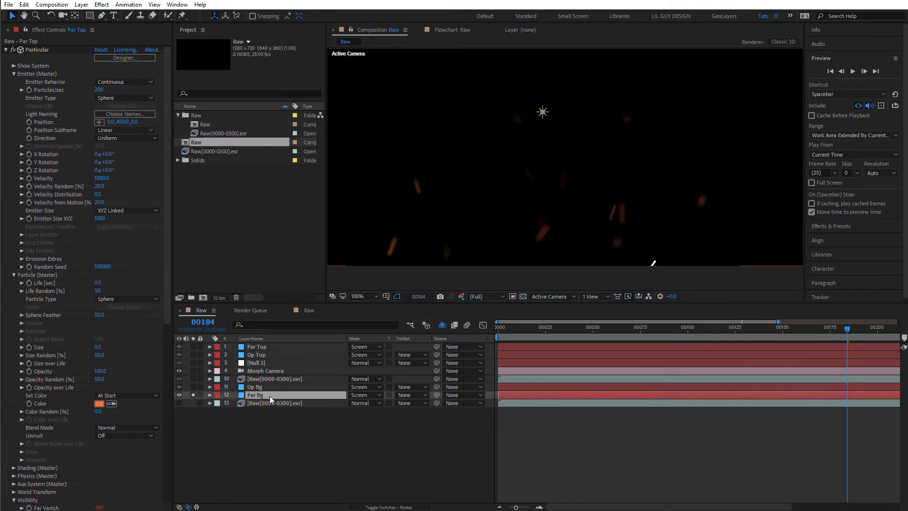
{"action": "left_click", "coordinate": [255, 387]}
{"action": "left_click", "coordinate": [193, 387]}
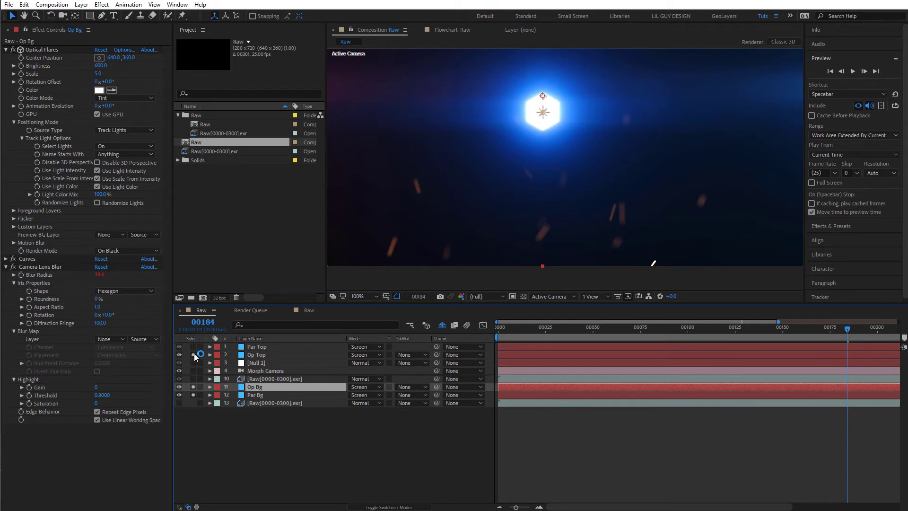
{"action": "left_click", "coordinate": [193, 355]}
{"action": "left_click", "coordinate": [193, 347]}
{"action": "left_click", "coordinate": [789, 329]}
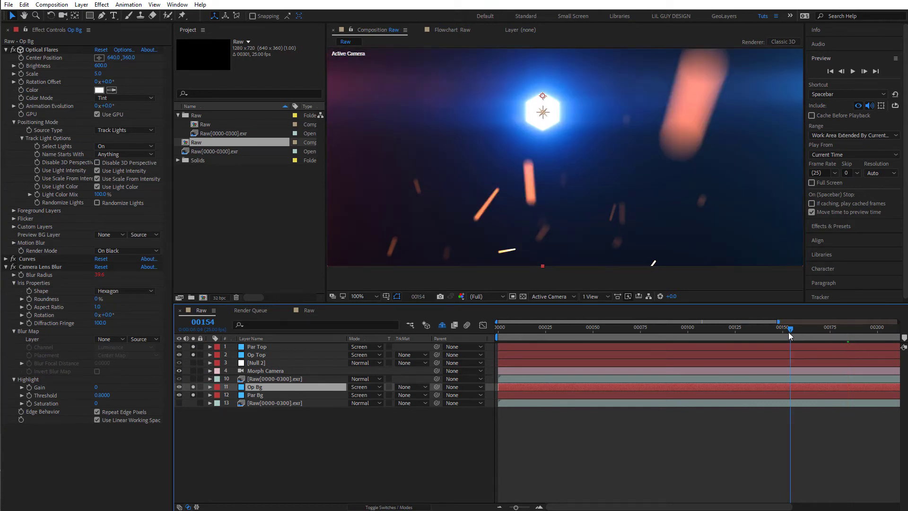
{"action": "key", "text": "minus"}
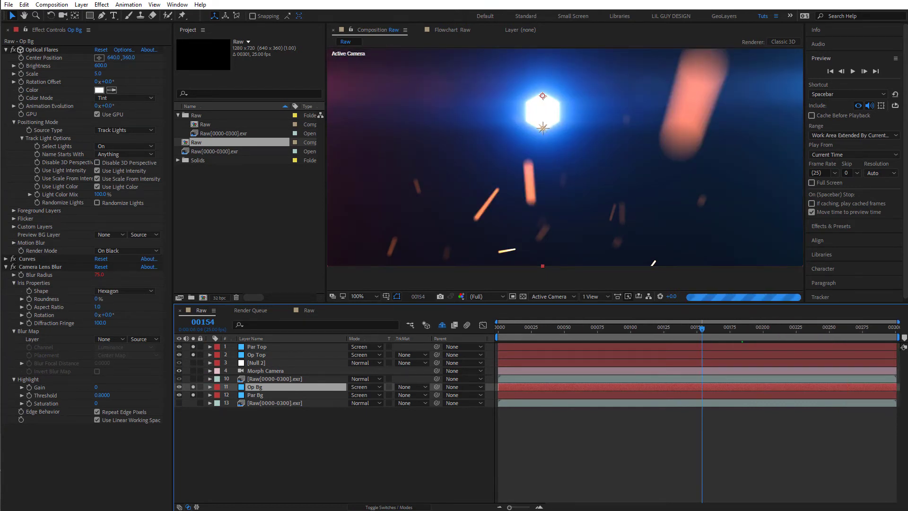
{"action": "left_click", "coordinate": [800, 328]}
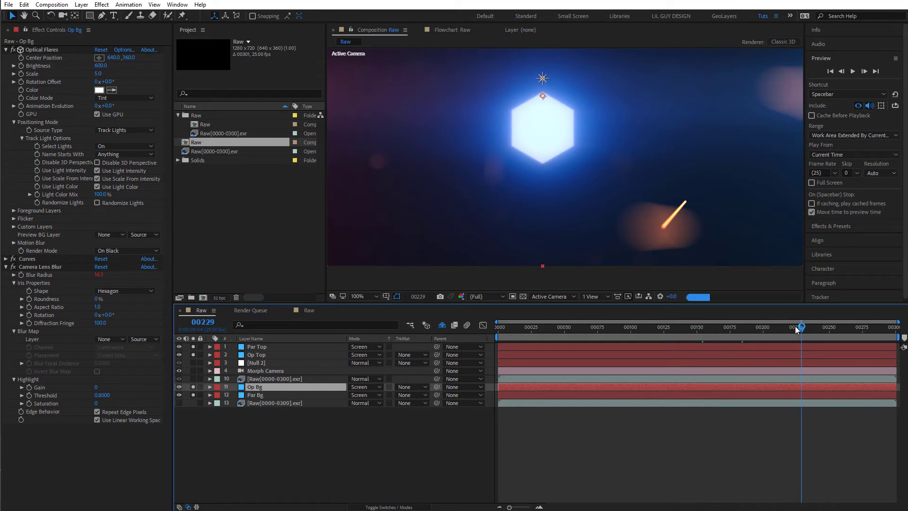
- Examine the composite's flares and particles up to frame 255, viewing them closely and at full frame
{"action": "scroll", "coordinate": [673, 218], "scroll_direction": "down", "scroll_amount": 2}
{"action": "scroll", "coordinate": [673, 218], "scroll_direction": "up", "scroll_amount": 1}
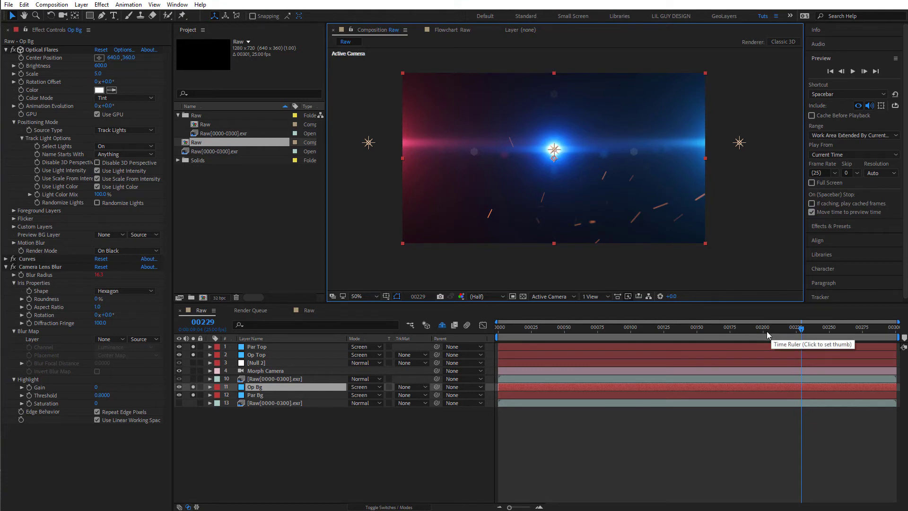
{"action": "left_click_drag", "start_coordinate": [768, 331], "coordinate": [835, 326]}
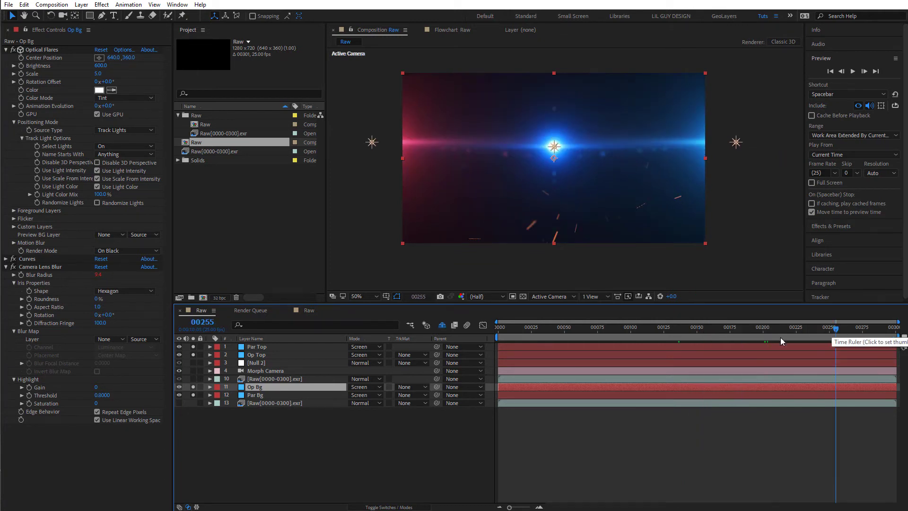
{"action": "left_click", "coordinate": [214, 467]}
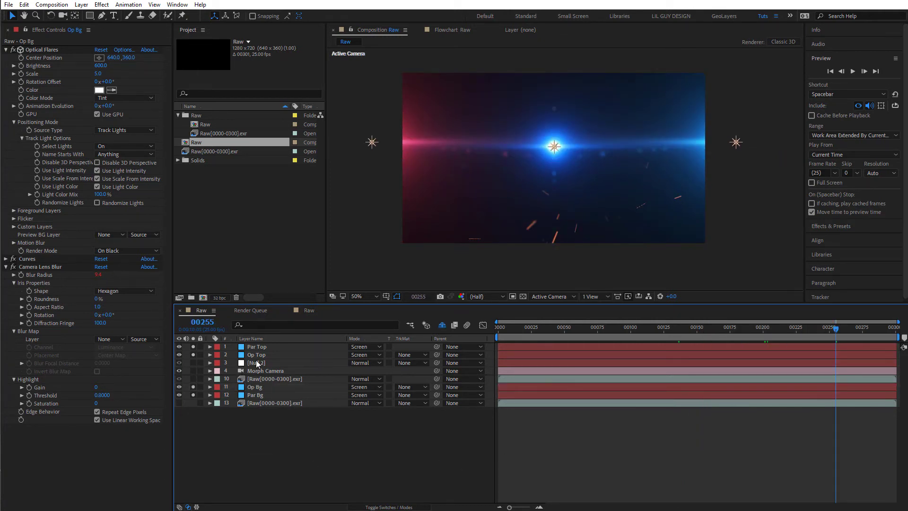
{"action": "scroll", "coordinate": [560, 135], "scroll_direction": "up", "scroll_amount": 2}
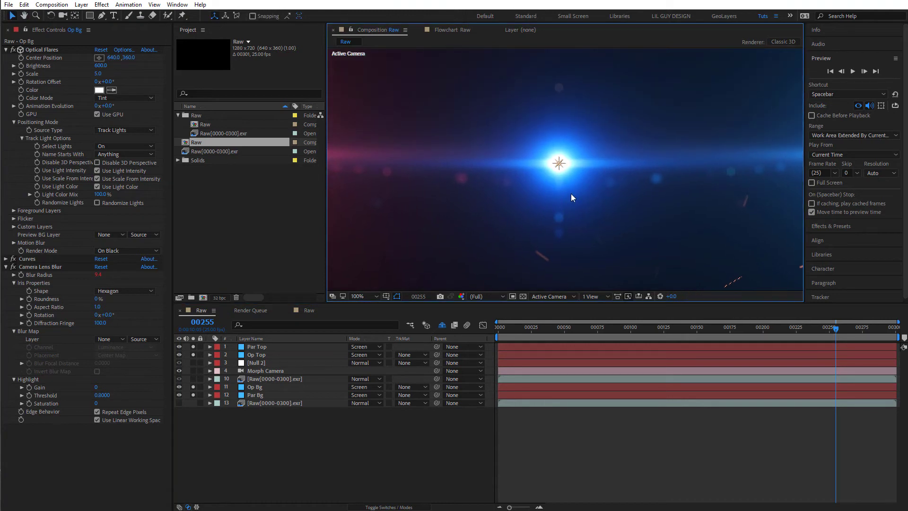
{"action": "scroll", "coordinate": [543, 202], "scroll_direction": "down", "scroll_amount": 2}
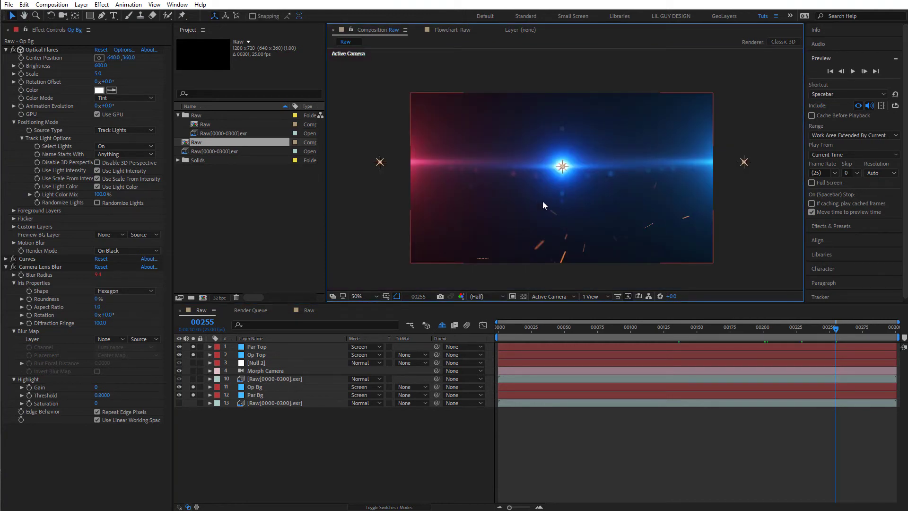
{"action": "scroll", "coordinate": [539, 201], "scroll_direction": "up", "scroll_amount": 3}
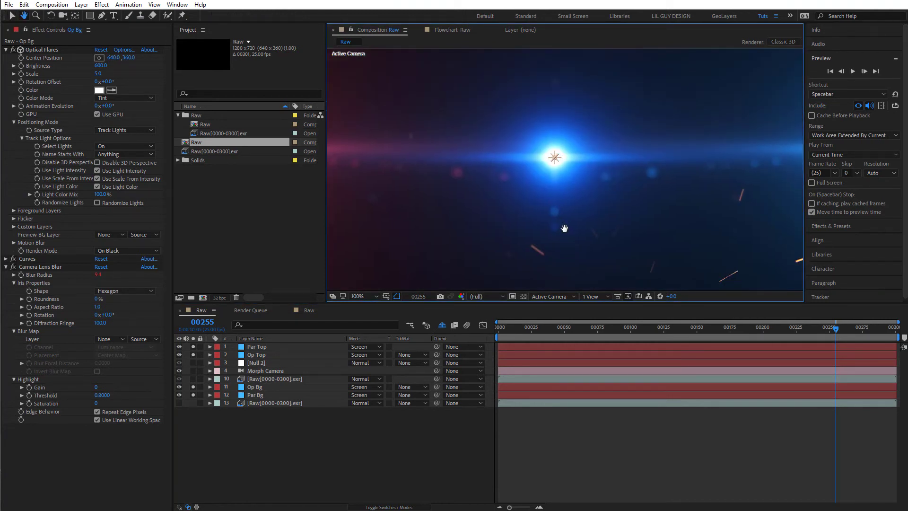
{"action": "scroll", "coordinate": [537, 185], "scroll_direction": "down", "scroll_amount": 1}
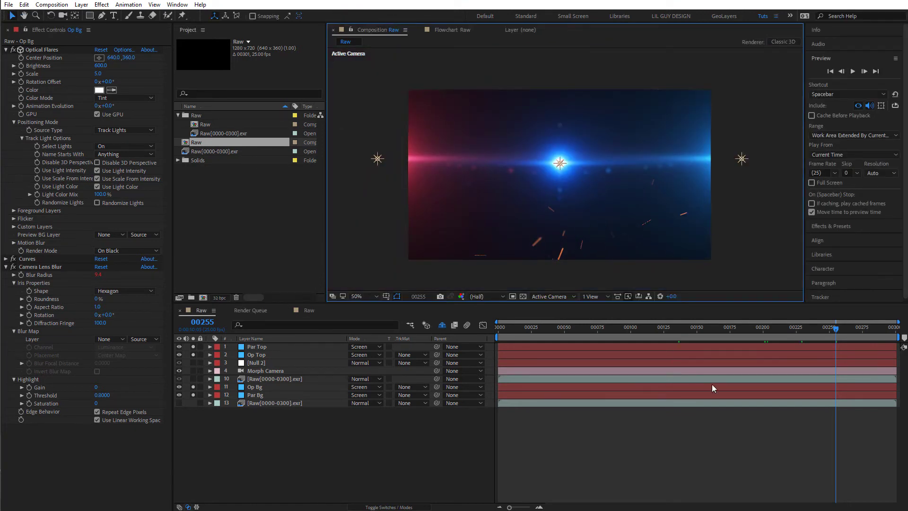
- At frame 171, turn off solo on the Par and Op layers, checking Par Bg briefly on its own
{"action": "left_click", "coordinate": [724, 327]}
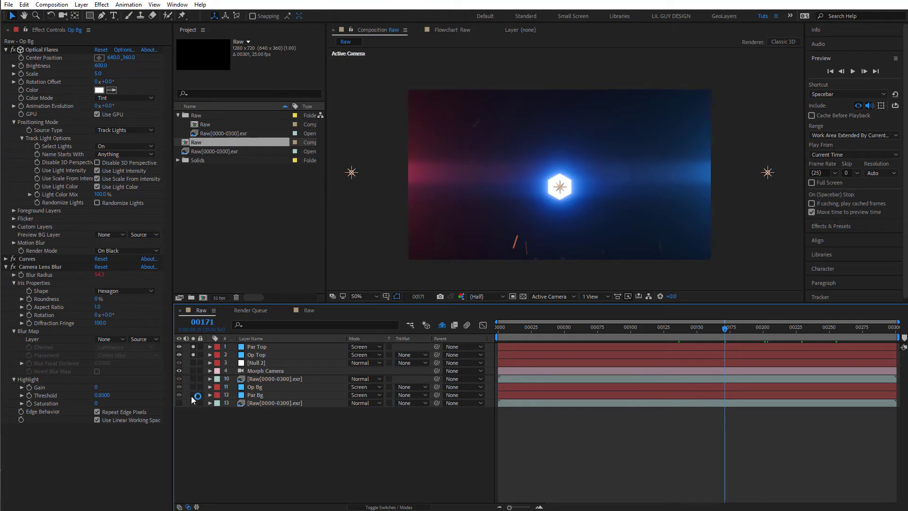
{"action": "left_click_drag", "start_coordinate": [193, 388], "coordinate": [194, 348]}
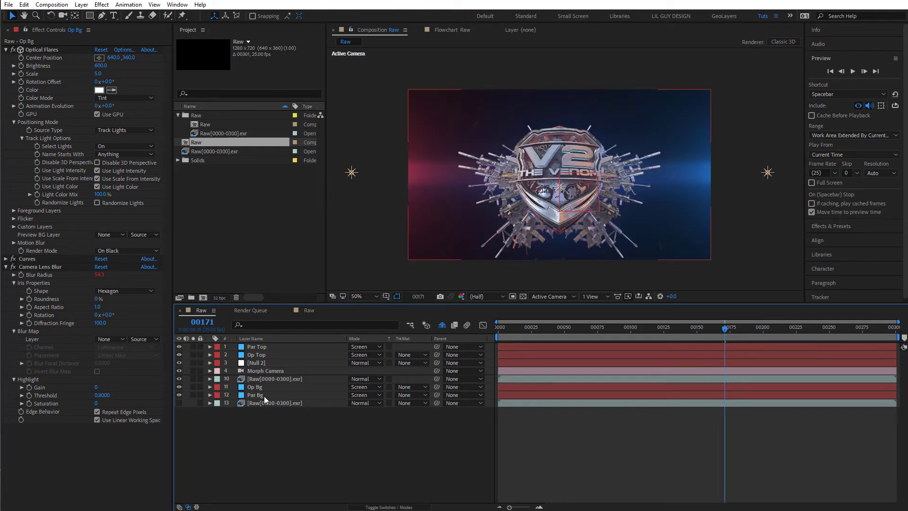
{"action": "left_click", "coordinate": [263, 395]}
{"action": "left_click", "coordinate": [194, 394]}
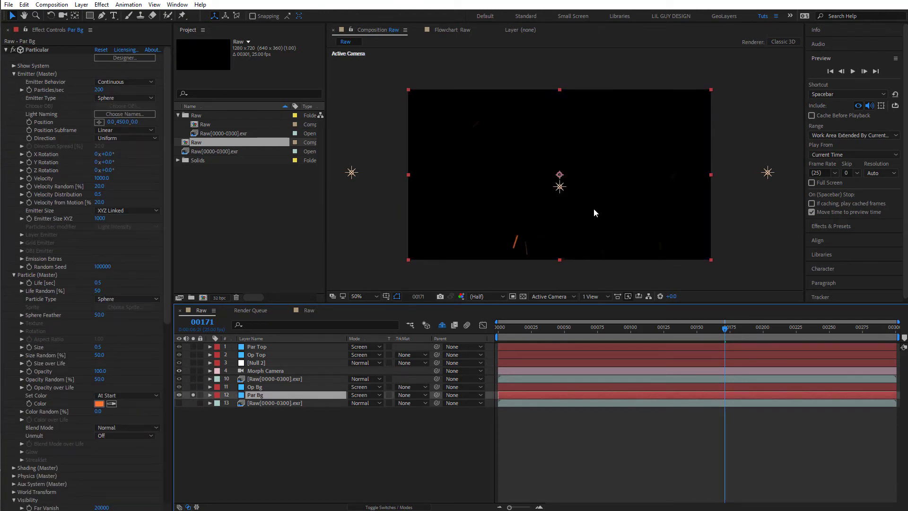
{"action": "left_click", "coordinate": [194, 395]}
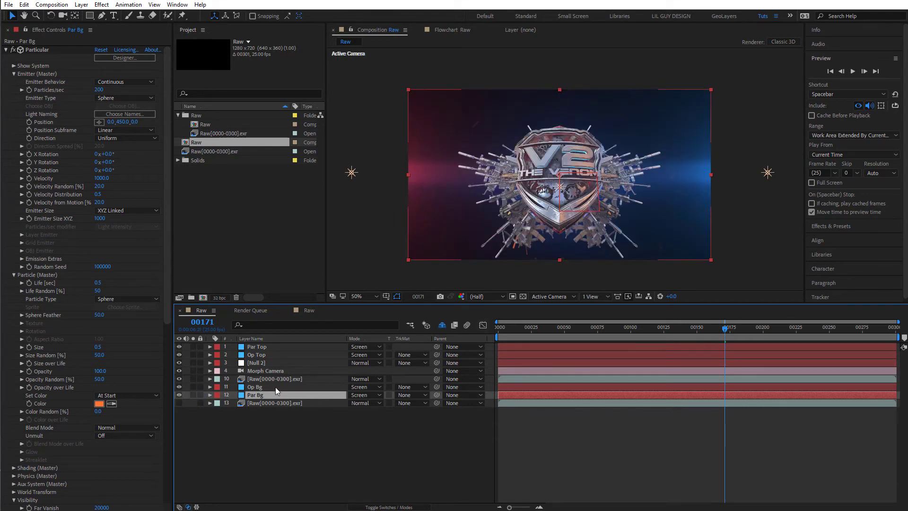
- Reorder the layers so Par Bg sits directly below Par Top and Op Bg directly below Op Top
{"action": "left_click_drag", "start_coordinate": [265, 396], "coordinate": [260, 352]}
{"action": "left_click_drag", "start_coordinate": [267, 392], "coordinate": [264, 372]}
{"action": "left_click", "coordinate": [271, 428]}
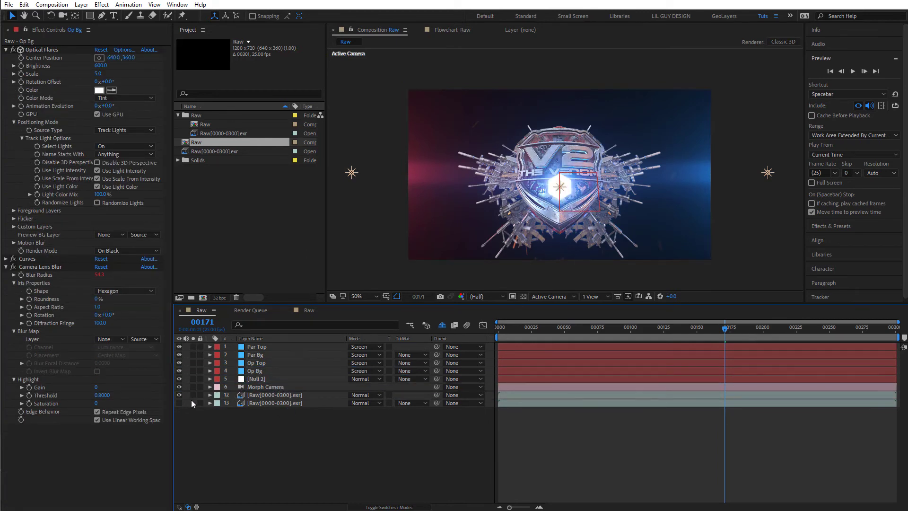
- Hide the visible Raw[0000-0300].exr layer and reveal the shy light layers in the timeline
{"action": "left_click", "coordinate": [179, 395]}
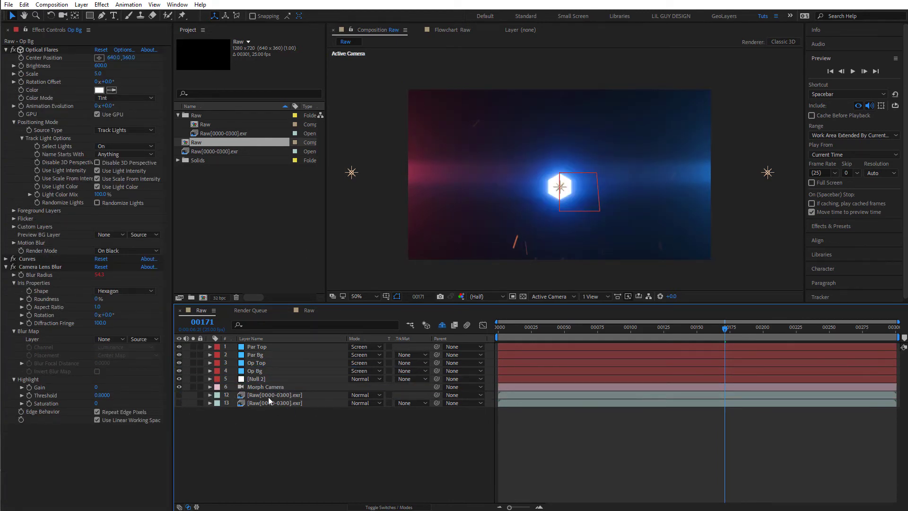
{"action": "left_click", "coordinate": [259, 385]}
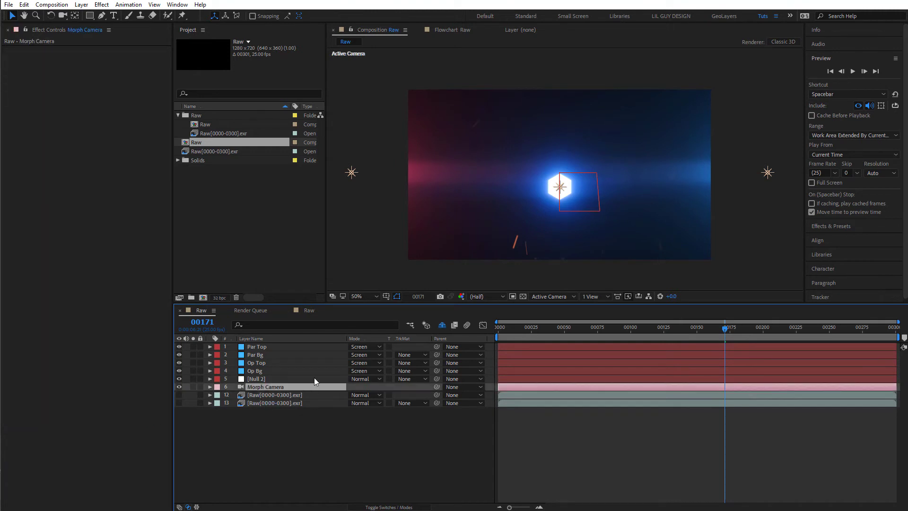
{"action": "left_click", "coordinate": [442, 325]}
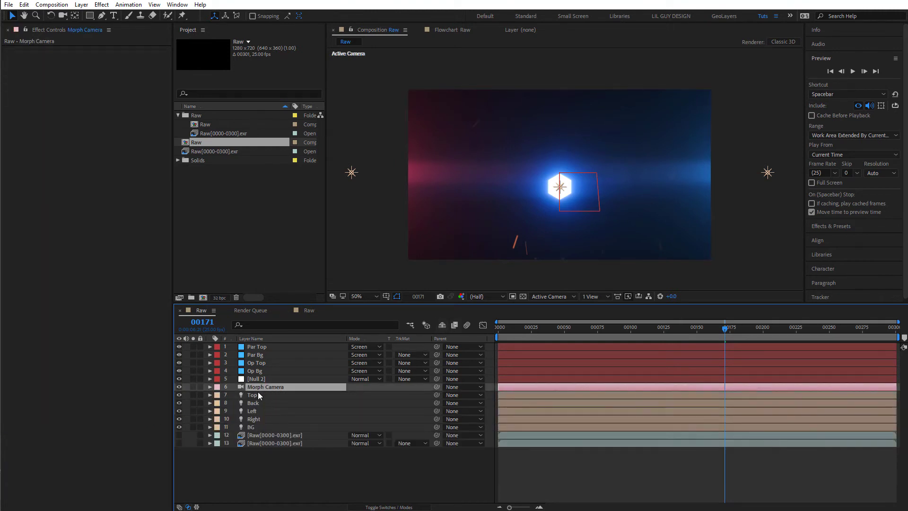
{"action": "left_click", "coordinate": [265, 435]}
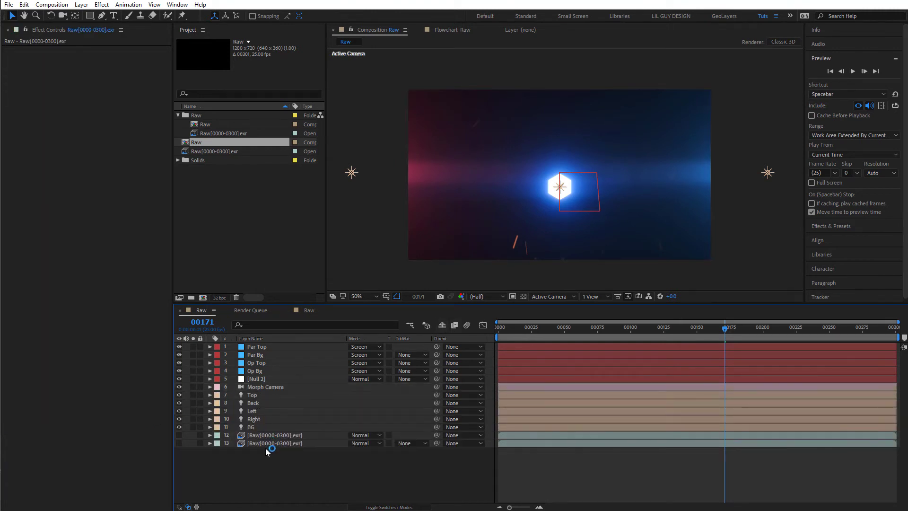
{"action": "left_click", "coordinate": [260, 426]}
{"action": "left_click", "coordinate": [260, 418]}
{"action": "left_click", "coordinate": [261, 403]}
{"action": "left_click", "coordinate": [262, 395]}
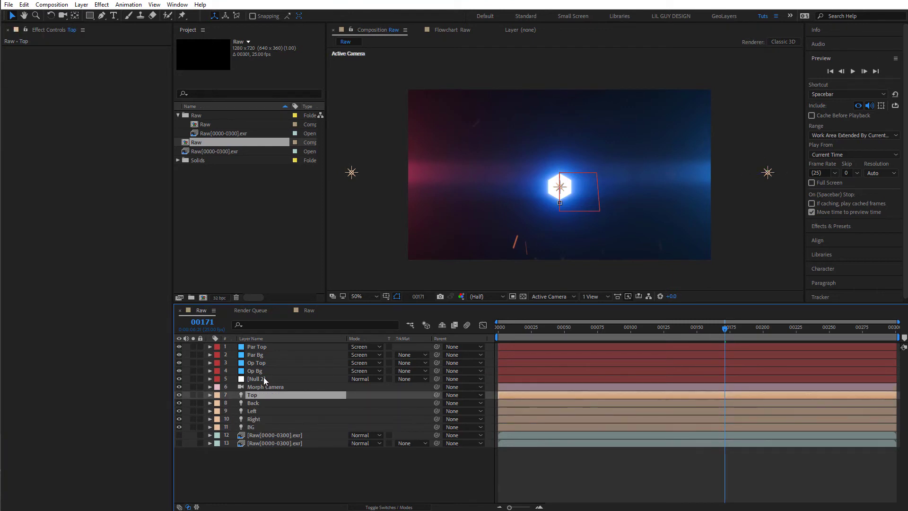
- Select the Par Top, Par Bg, Op Top and Op Bg layers and run the rd_RenderLayers.jsx script on them
{"action": "left_click", "coordinate": [264, 371]}
{"action": "left_click", "coordinate": [273, 347], "text": "shift"}
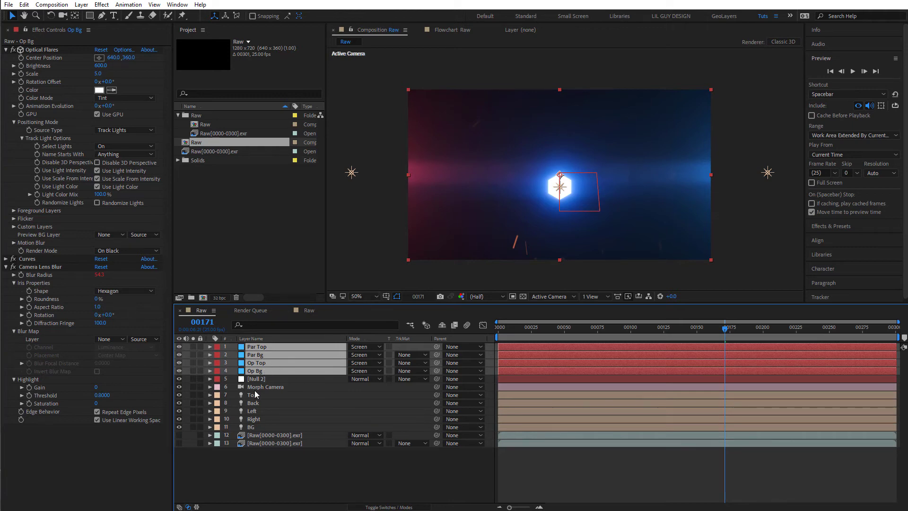
{"action": "left_click", "coordinate": [8, 5]}
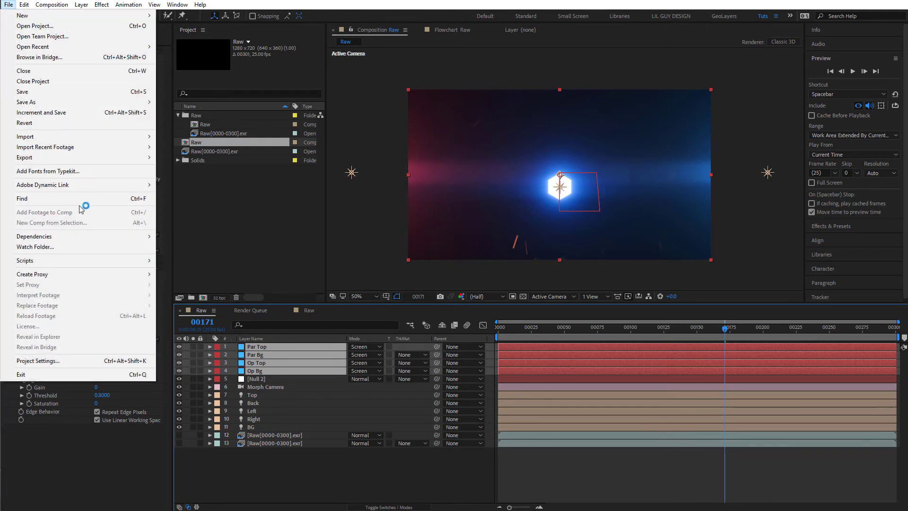
{"action": "mouse_move", "coordinate": [78, 260]}
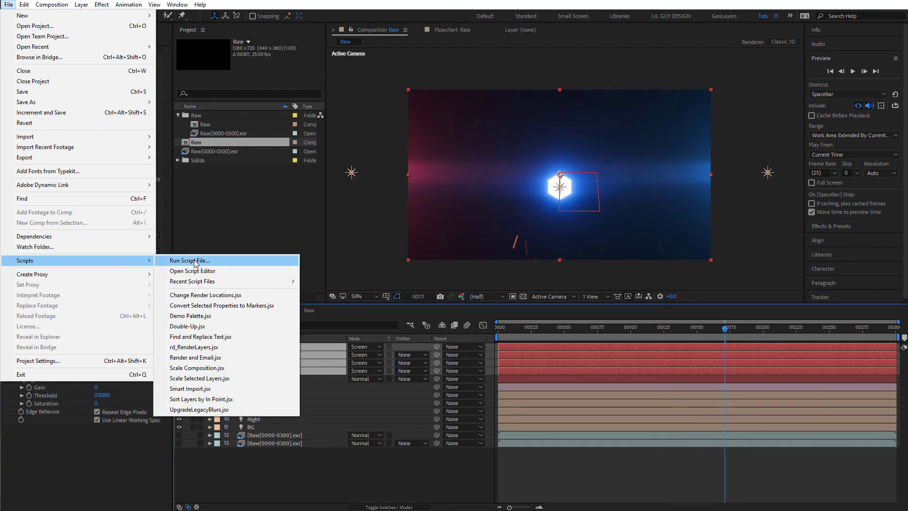
{"action": "left_click", "coordinate": [194, 261]}
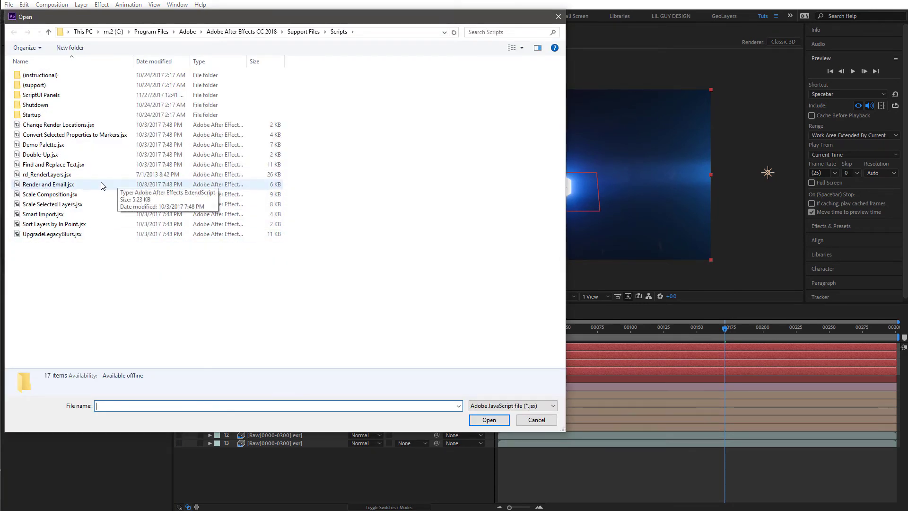
{"action": "double_click", "coordinate": [71, 175]}
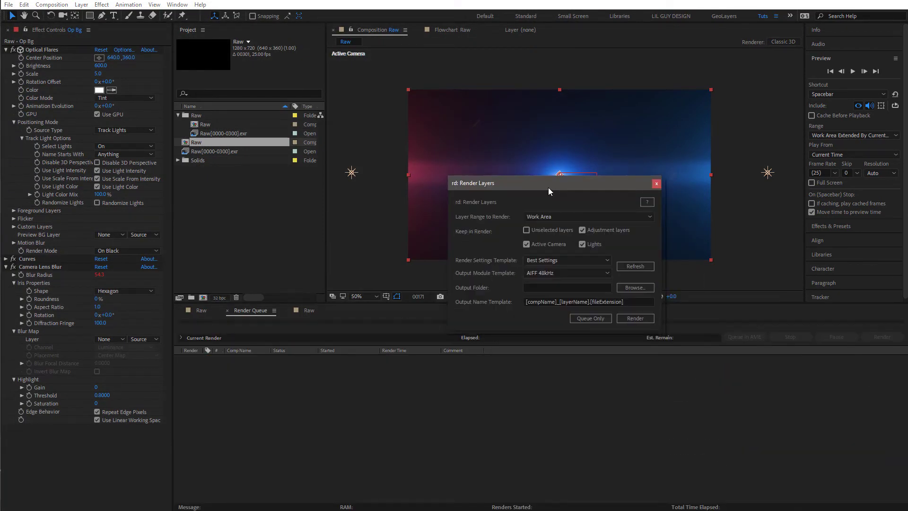
- Review the output module templates offered by the Render Layers script and close its dialog without rendering
{"action": "left_click", "coordinate": [572, 272]}
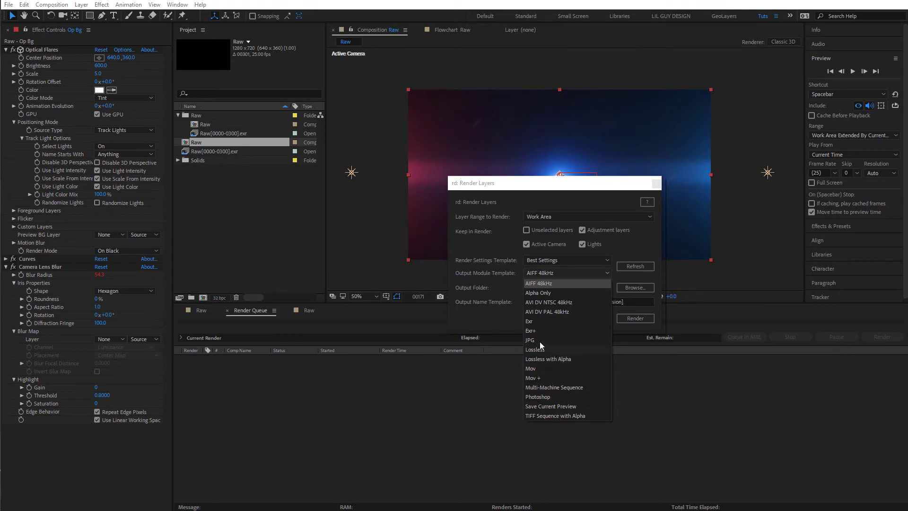
{"action": "left_click", "coordinate": [492, 289]}
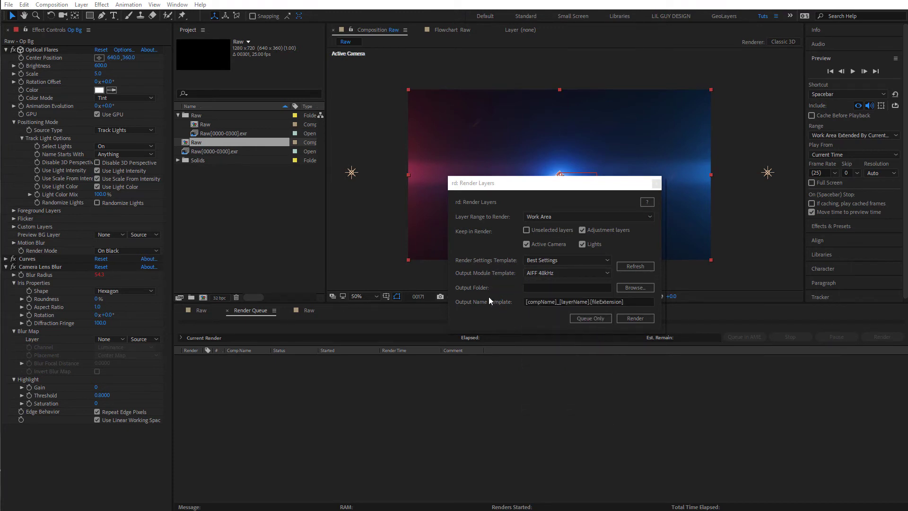
{"action": "left_click", "coordinate": [567, 272]}
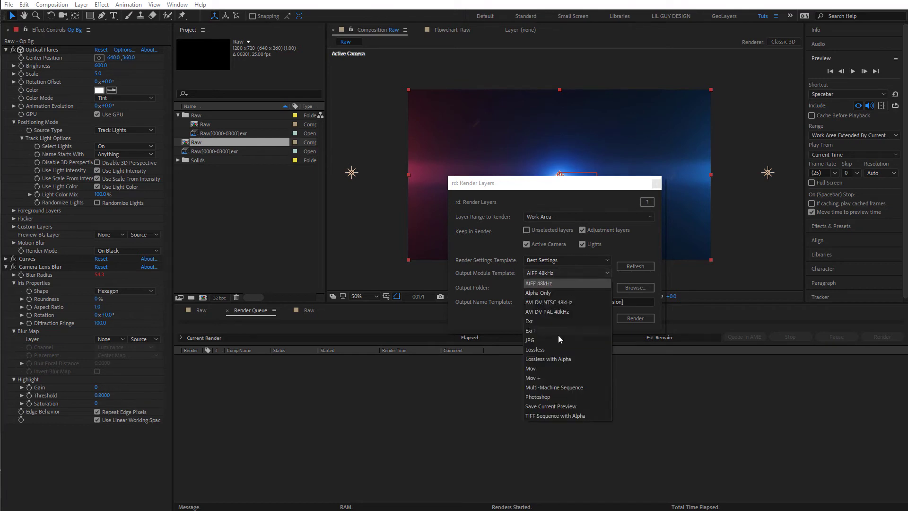
{"action": "left_click", "coordinate": [515, 316]}
{"action": "left_click", "coordinate": [566, 272]}
{"action": "left_click", "coordinate": [482, 300]}
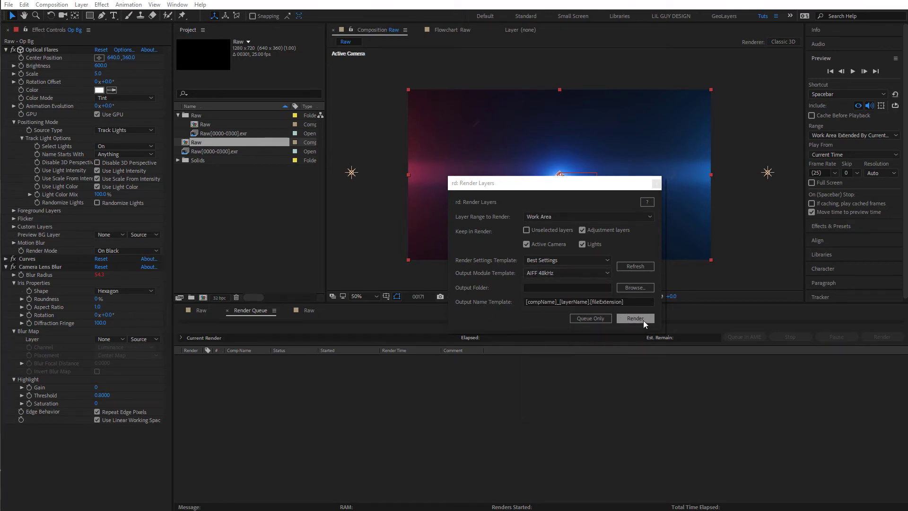
{"action": "left_click", "coordinate": [656, 183]}
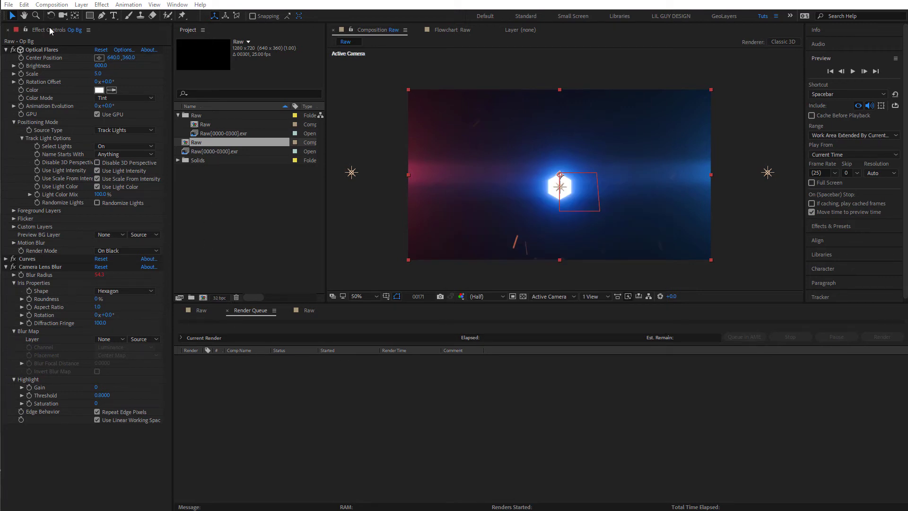
- Inspect the render settings templates, including the Best Settings options and the list of template names, and close them without changes
{"action": "left_click", "coordinate": [51, 5]}
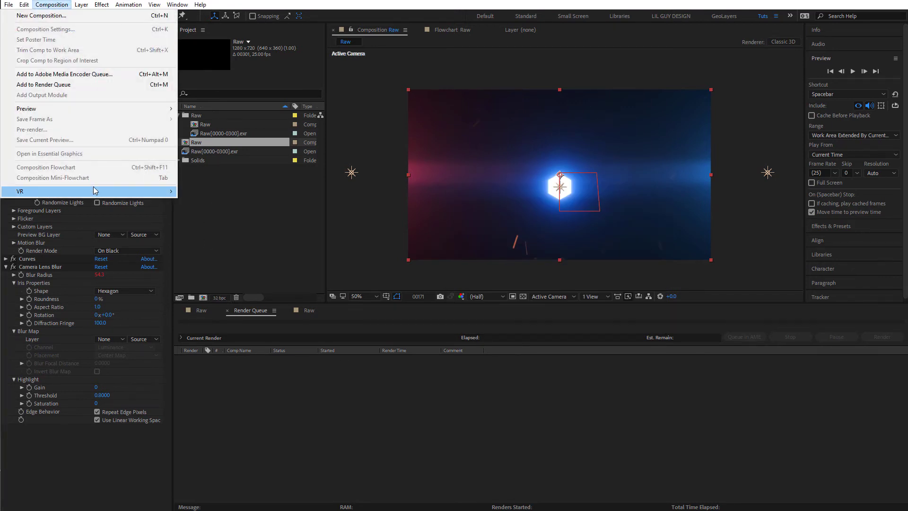
{"action": "mouse_move", "coordinate": [24, 5]}
{"action": "mouse_move", "coordinate": [79, 249]}
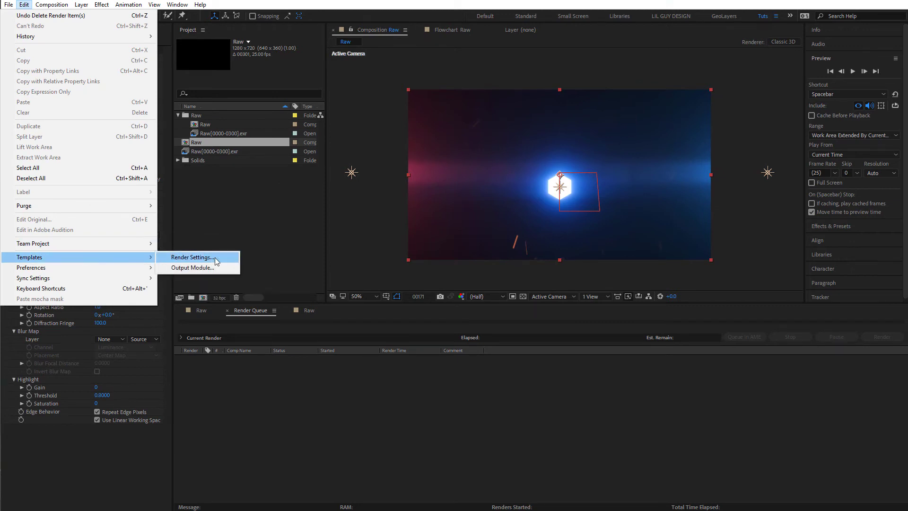
{"action": "left_click", "coordinate": [214, 258]}
{"action": "key", "text": "Escape"}
{"action": "left_click", "coordinate": [24, 5]}
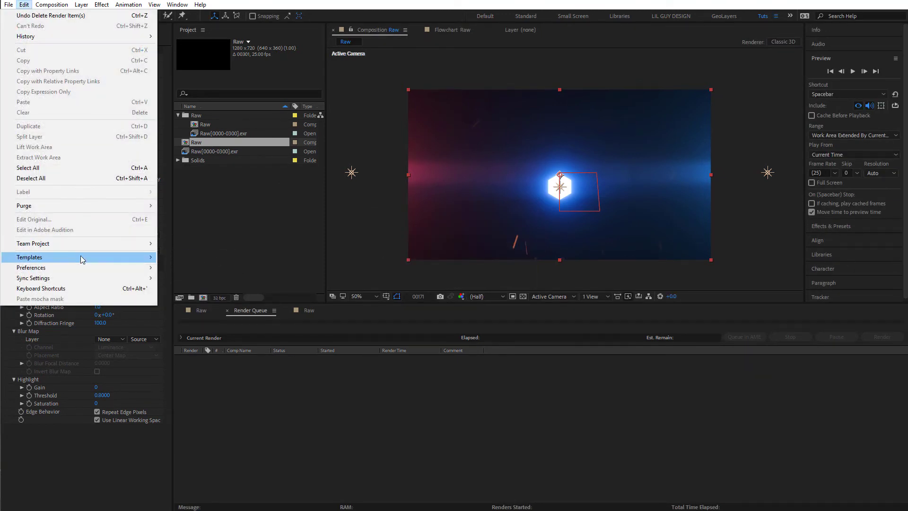
{"action": "mouse_move", "coordinate": [82, 258]}
{"action": "left_click", "coordinate": [215, 258]}
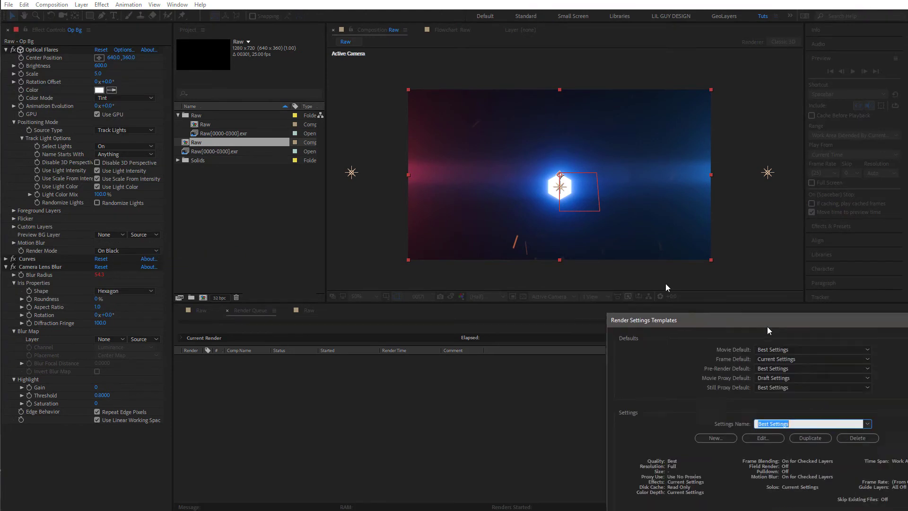
{"action": "left_click", "coordinate": [422, 263]}
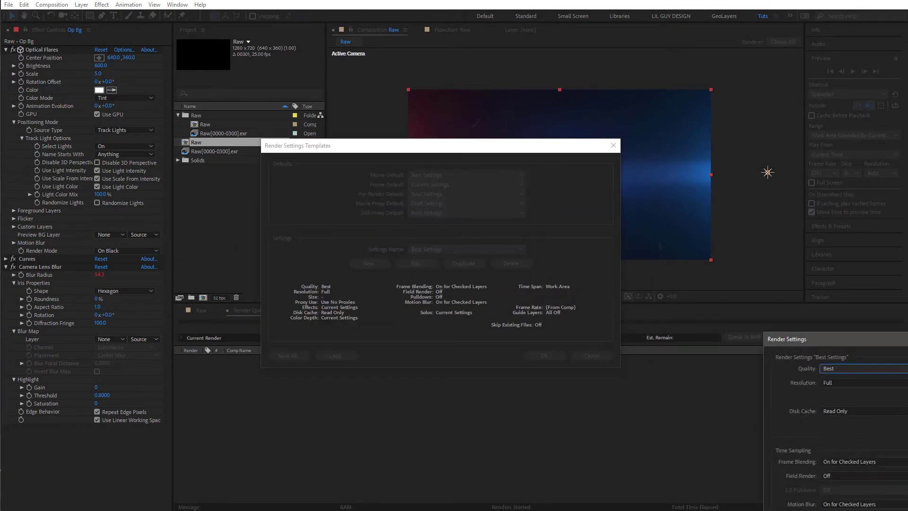
{"action": "key", "text": "Return"}
{"action": "left_click", "coordinate": [521, 249]}
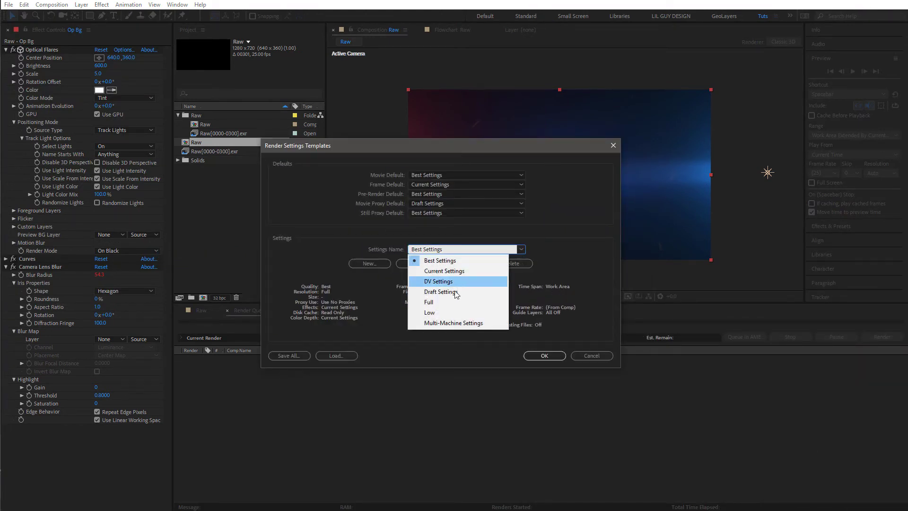
{"action": "left_click", "coordinate": [562, 250]}
{"action": "left_click", "coordinate": [606, 360]}
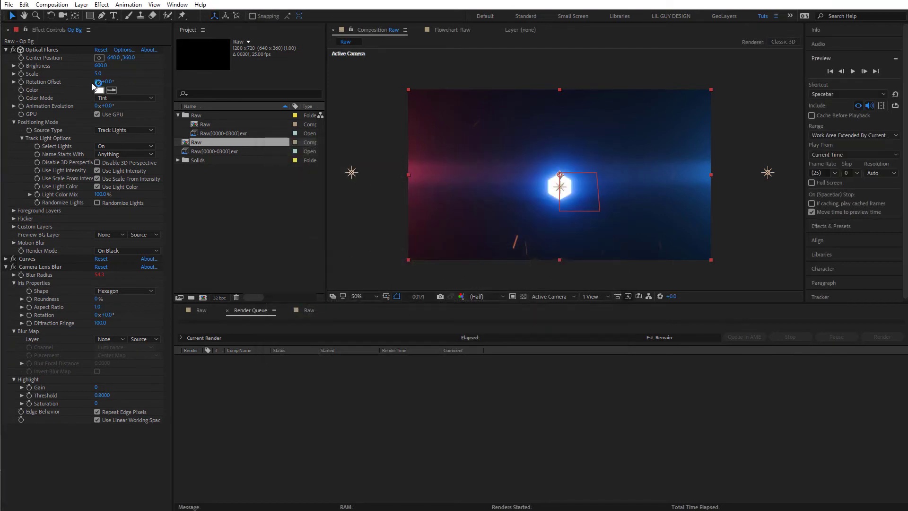
- Open the output module templates and delete the existing Exr+ and Exr templates
{"action": "left_click", "coordinate": [24, 5]}
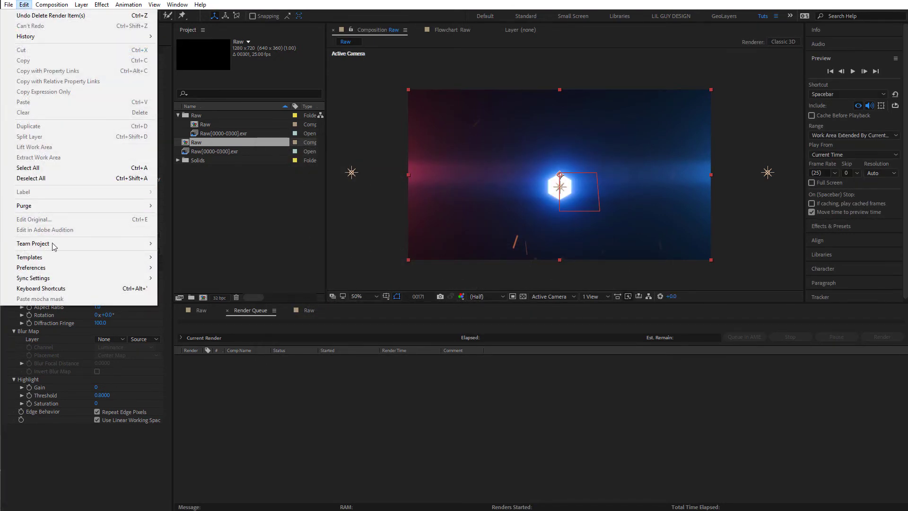
{"action": "mouse_move", "coordinate": [50, 258]}
{"action": "left_click", "coordinate": [197, 273]}
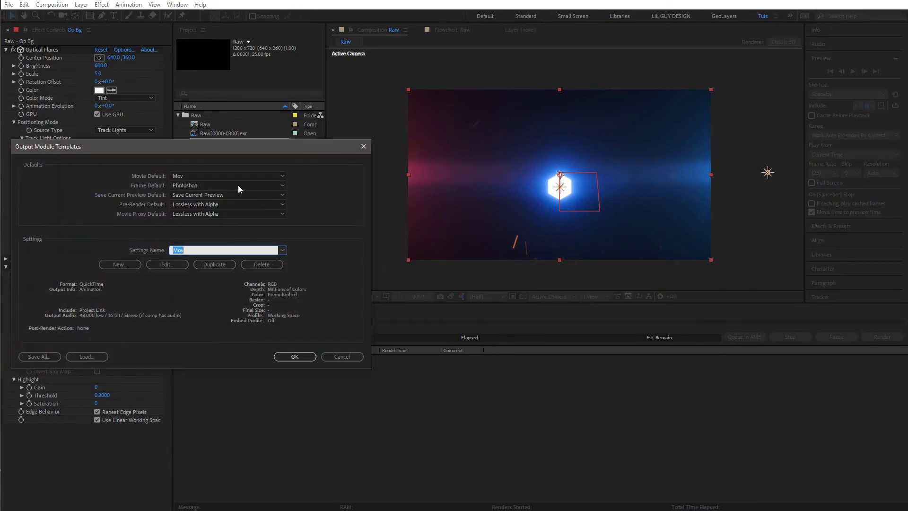
{"action": "left_click", "coordinate": [282, 251]}
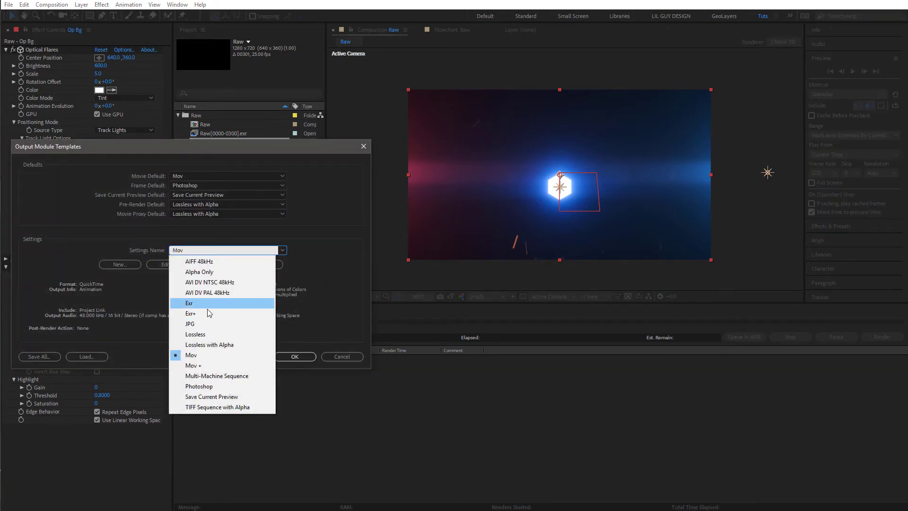
{"action": "left_click", "coordinate": [284, 286]}
{"action": "left_click", "coordinate": [282, 250]}
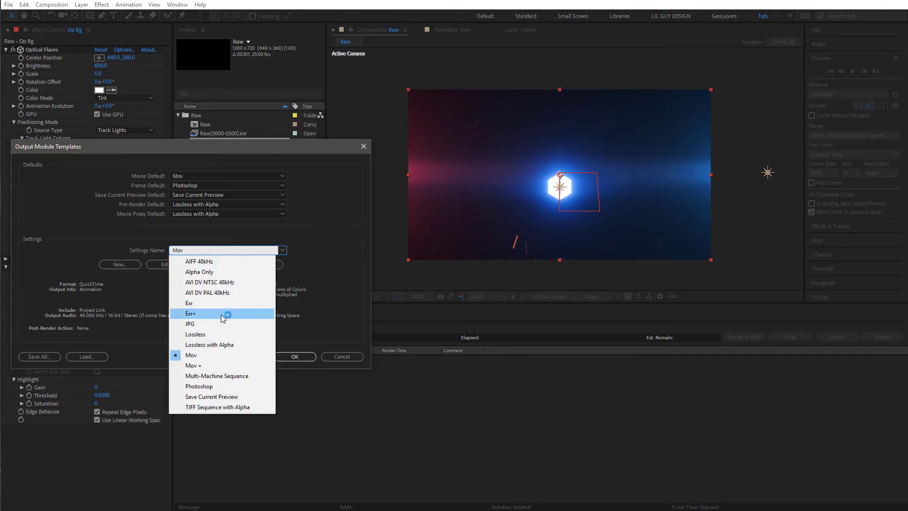
{"action": "left_click", "coordinate": [228, 315]}
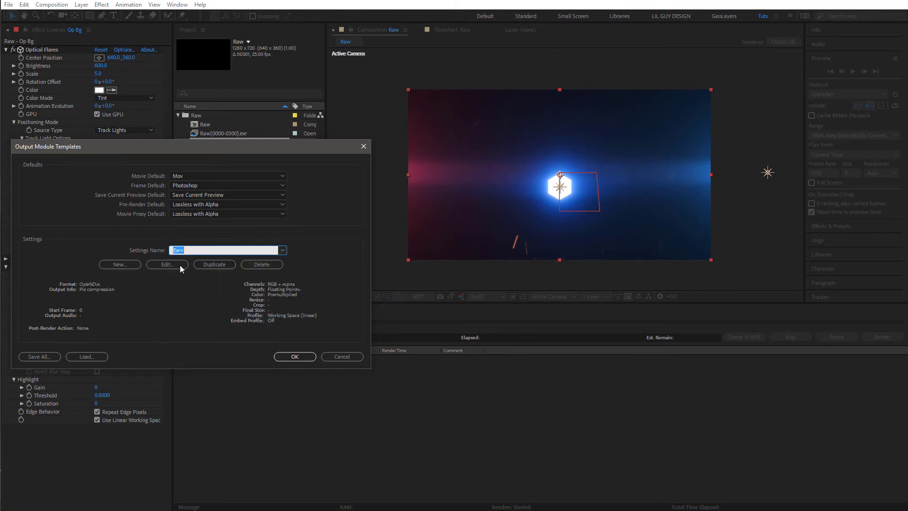
{"action": "left_click", "coordinate": [276, 266]}
{"action": "left_click", "coordinate": [282, 250]}
{"action": "left_click", "coordinate": [313, 268]}
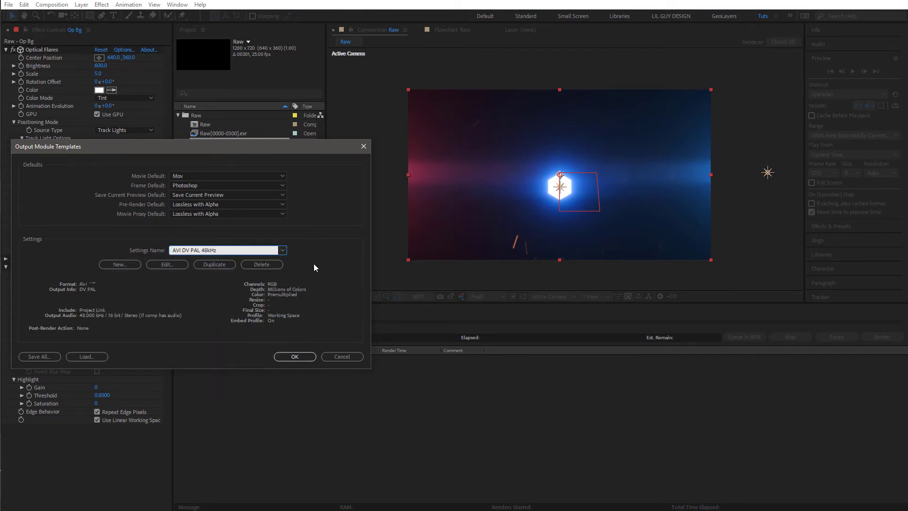
- Create an output module template named Exr that uses the OpenEXR Sequence format with RGB channels
{"action": "left_click", "coordinate": [119, 264]}
{"action": "left_click", "coordinate": [385, 182]}
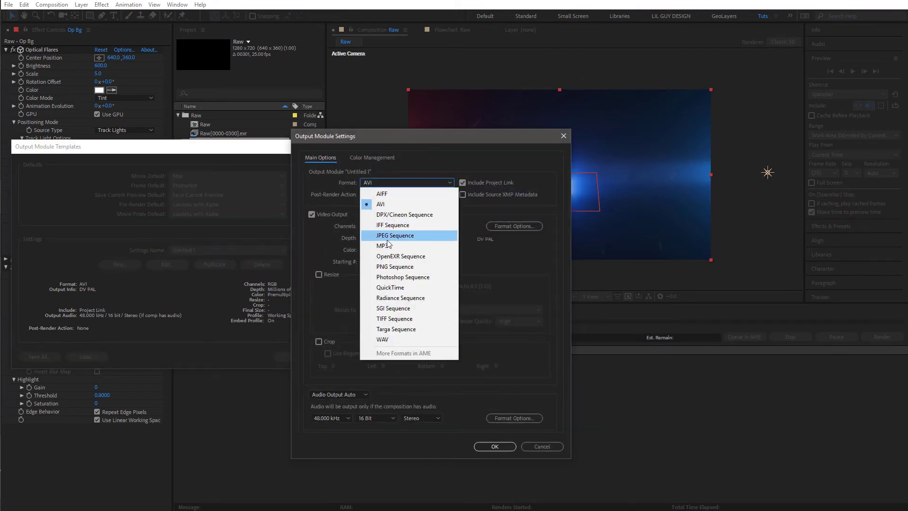
{"action": "left_click", "coordinate": [388, 256]}
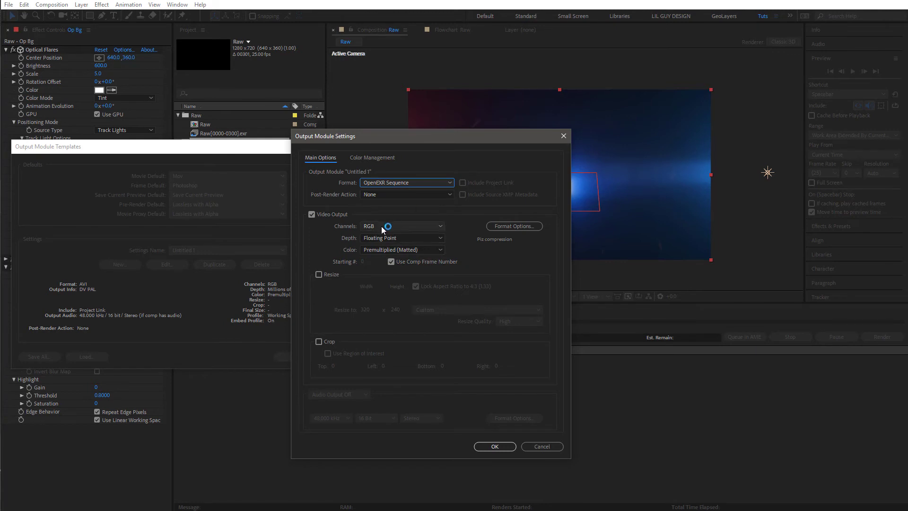
{"action": "left_click", "coordinate": [483, 447]}
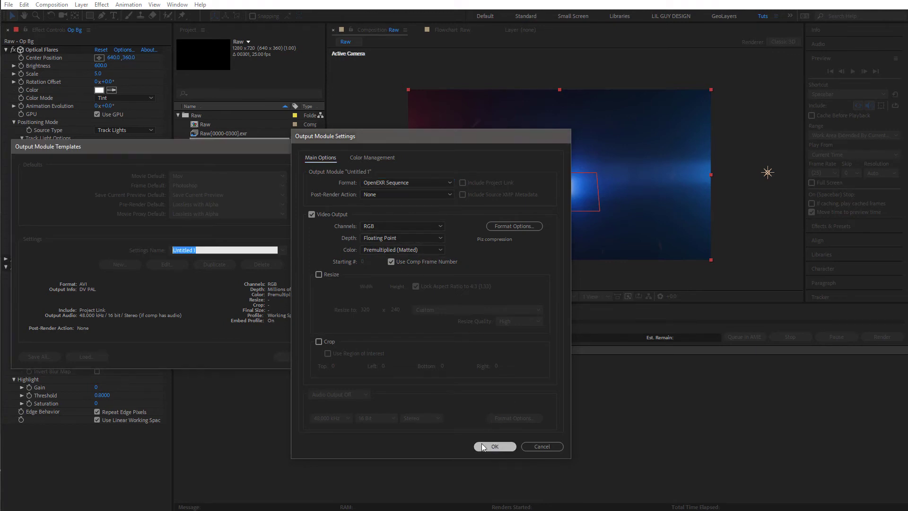
{"action": "type", "text": "EXr"}
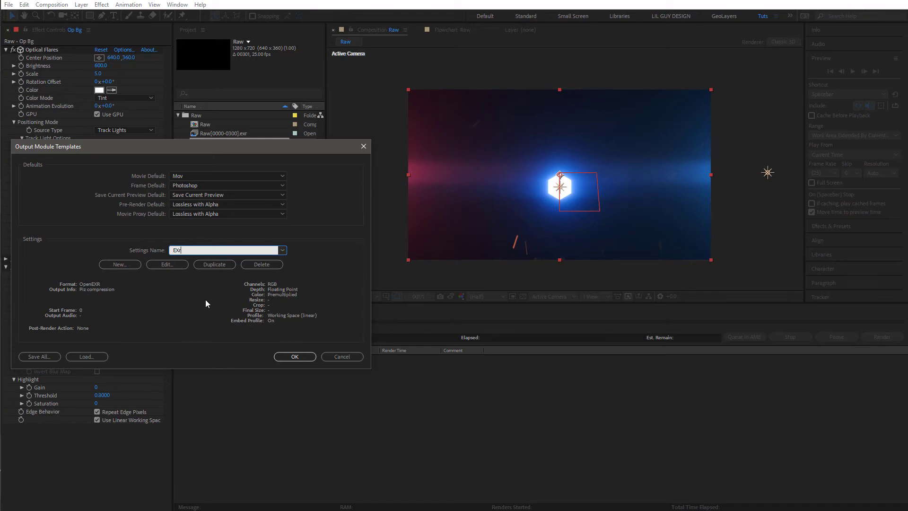
{"action": "key", "text": "BackSpace"}
{"action": "type", "text": "xr"}
{"action": "double_click", "coordinate": [223, 246]}
{"action": "left_click", "coordinate": [222, 246]}
{"action": "left_click", "coordinate": [178, 266]}
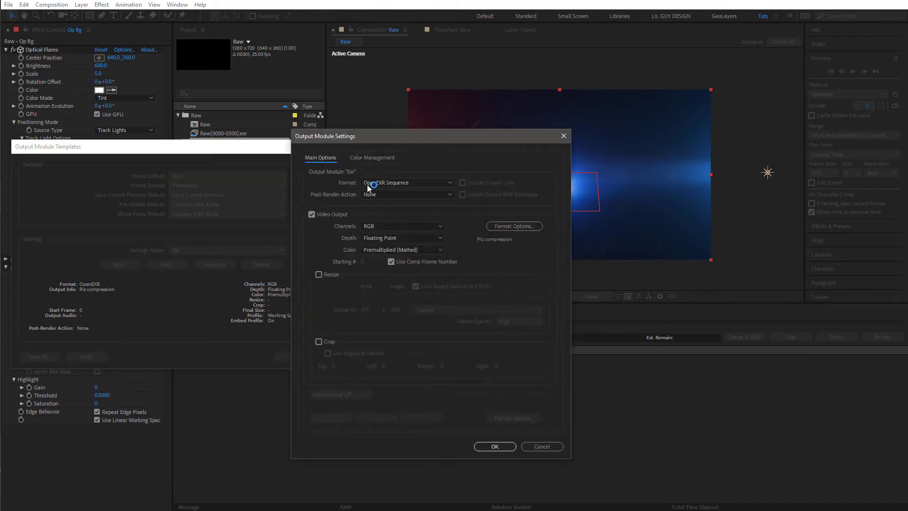
{"action": "left_click", "coordinate": [491, 445]}
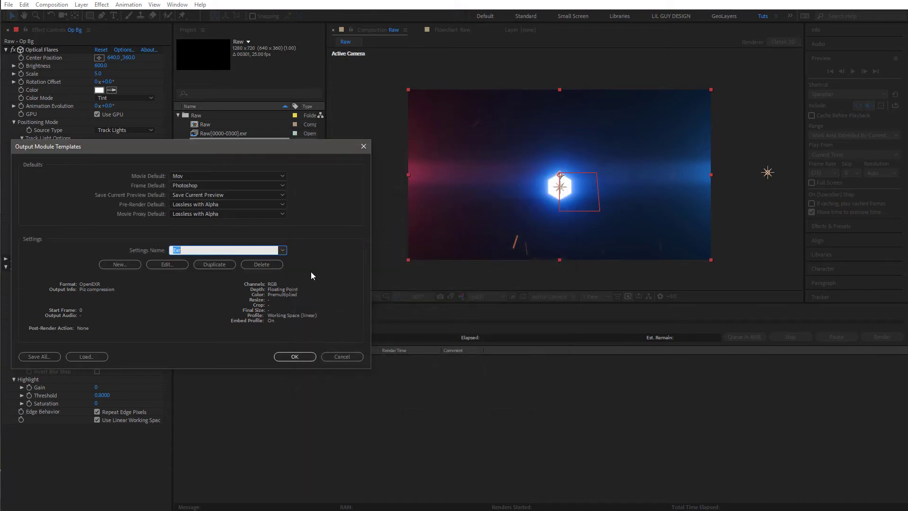
- Create a second output module template named Exr+ with the OpenEXR Sequence format and RGB + Alpha channels
{"action": "left_click", "coordinate": [282, 250]}
{"action": "left_click", "coordinate": [199, 395]}
{"action": "left_click", "coordinate": [120, 265]}
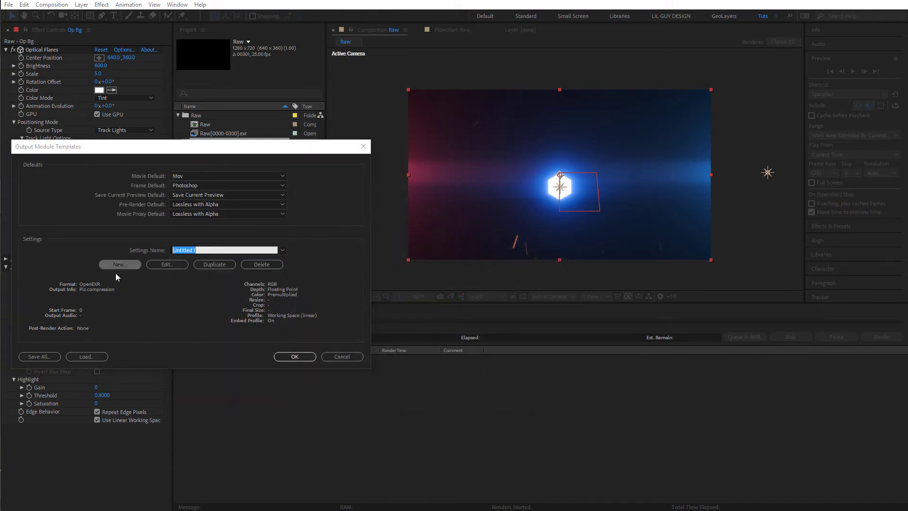
{"action": "left_click", "coordinate": [416, 182]}
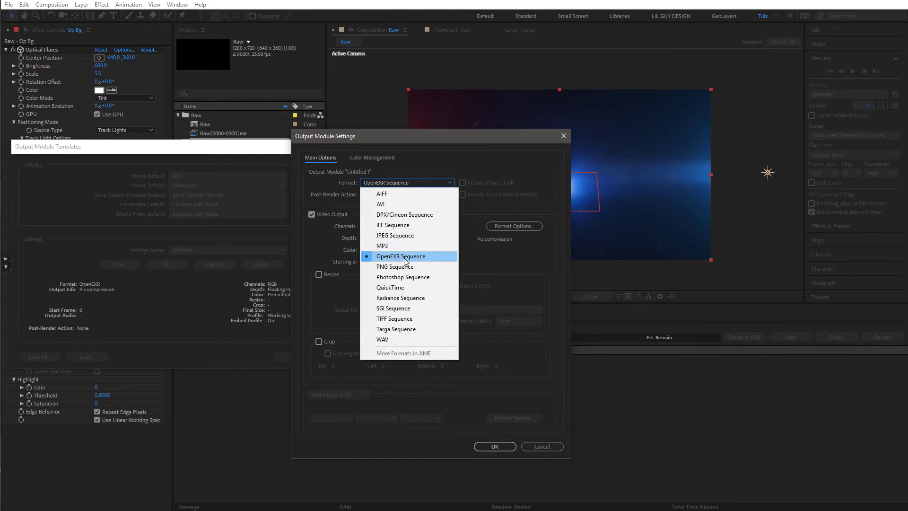
{"action": "left_click", "coordinate": [400, 256]}
{"action": "left_click", "coordinate": [402, 226]}
{"action": "left_click", "coordinate": [364, 258]}
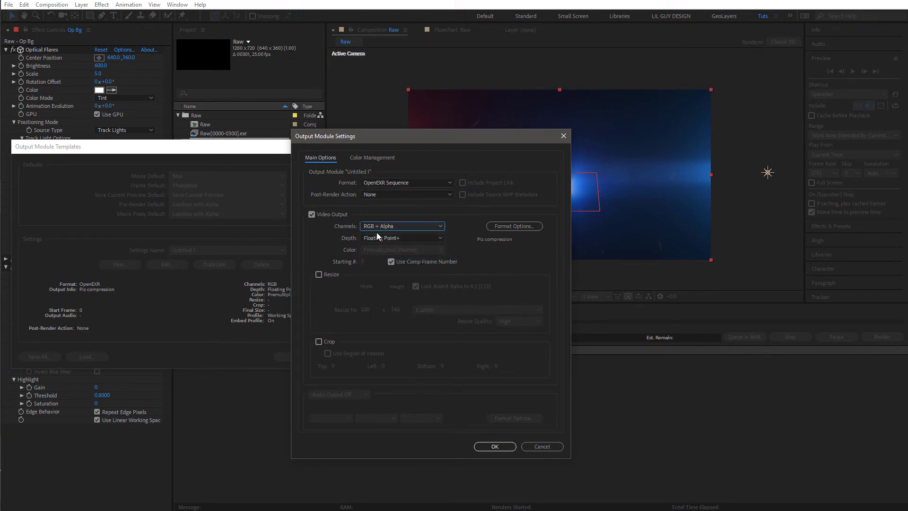
{"action": "left_click", "coordinate": [488, 444]}
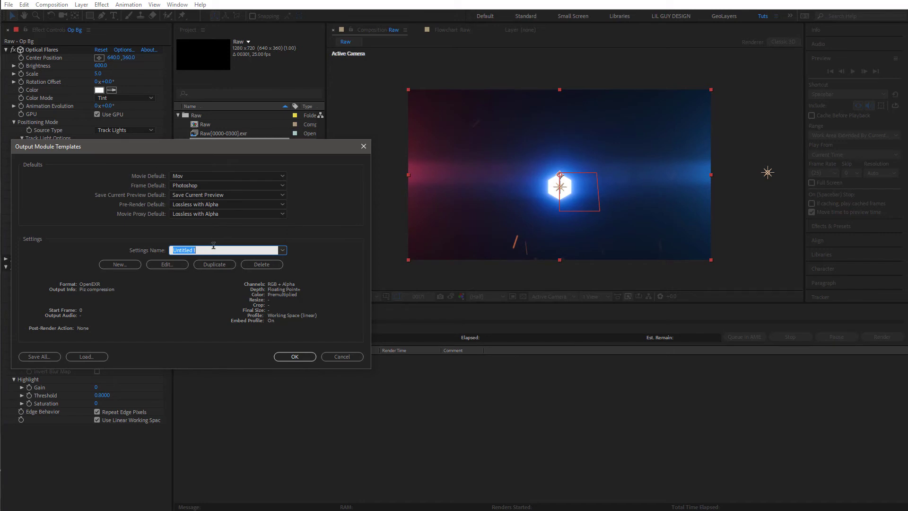
{"action": "type", "text": "Exr+"}
- Check the settings of the Exr+ template, keep it selected and save the output module templates
{"action": "left_click", "coordinate": [163, 264]}
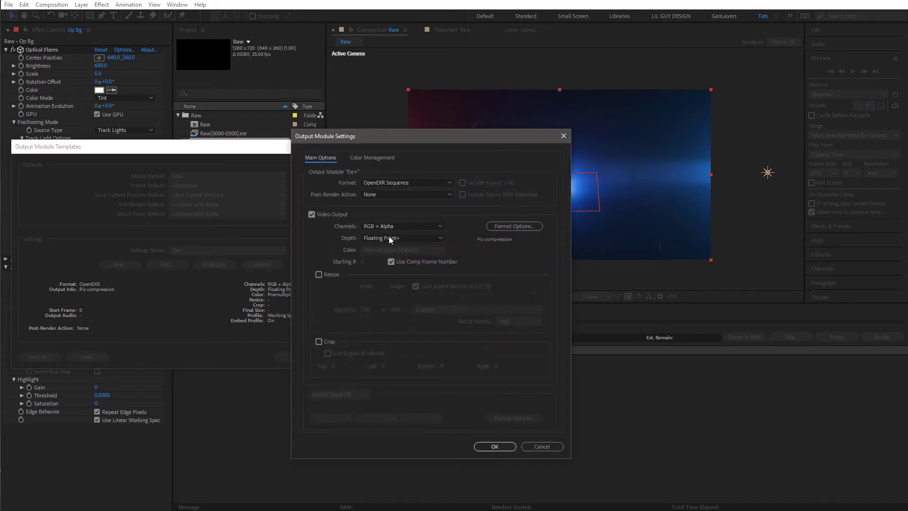
{"action": "left_click", "coordinate": [495, 446]}
{"action": "left_click", "coordinate": [284, 250]}
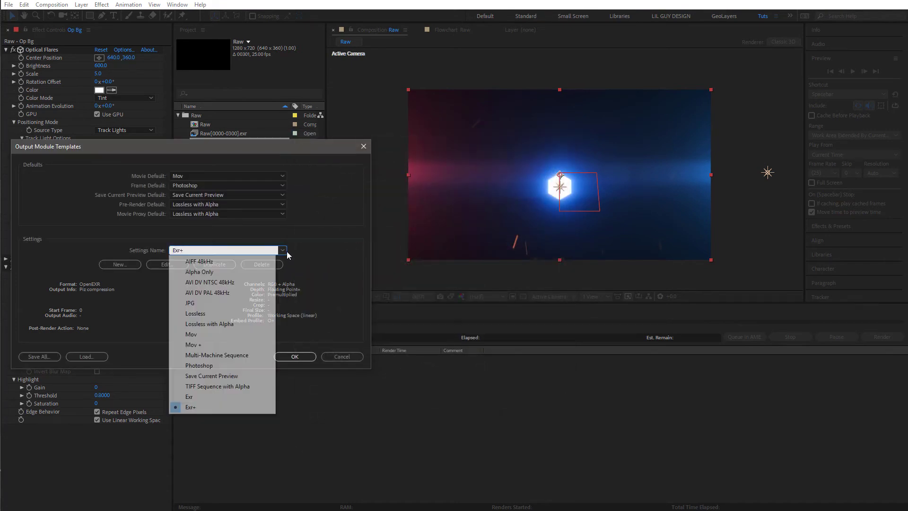
{"action": "left_click", "coordinate": [226, 407]}
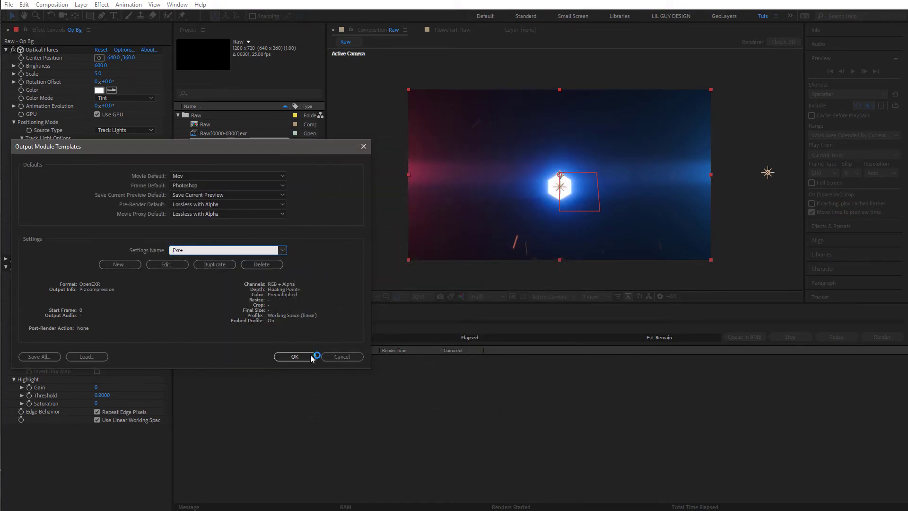
{"action": "left_click", "coordinate": [310, 356]}
- Return to the Raw composition's timeline and run the rd_RenderLayers.jsx script on the selected Par and Op layers
{"action": "left_click", "coordinate": [201, 311]}
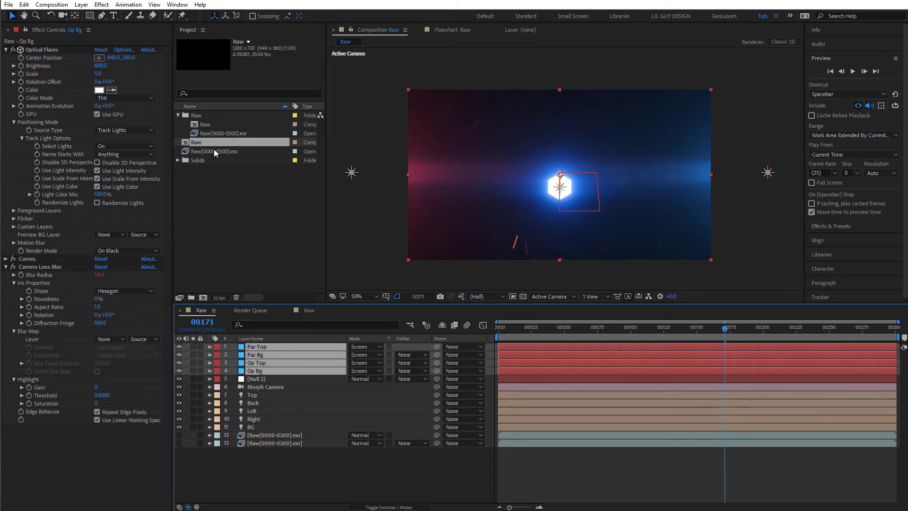
{"action": "left_click", "coordinate": [8, 6]}
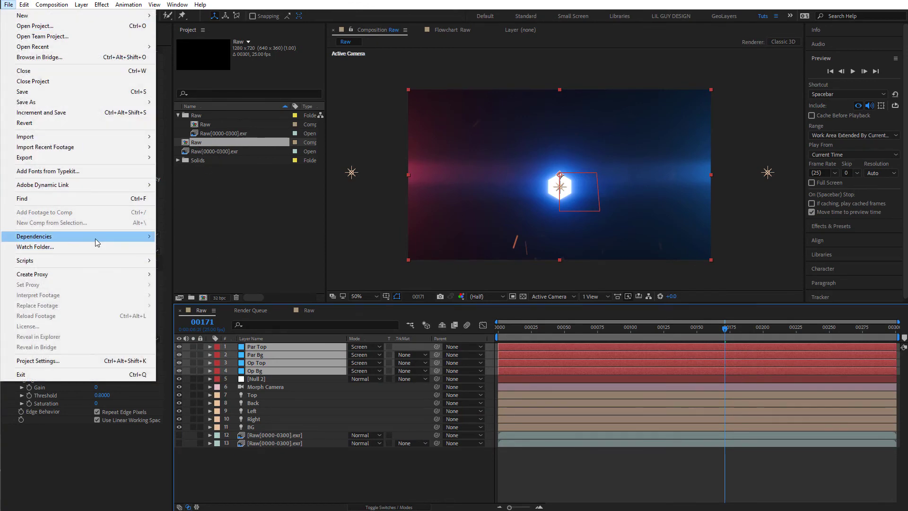
{"action": "mouse_move", "coordinate": [95, 262]}
{"action": "left_click", "coordinate": [194, 261]}
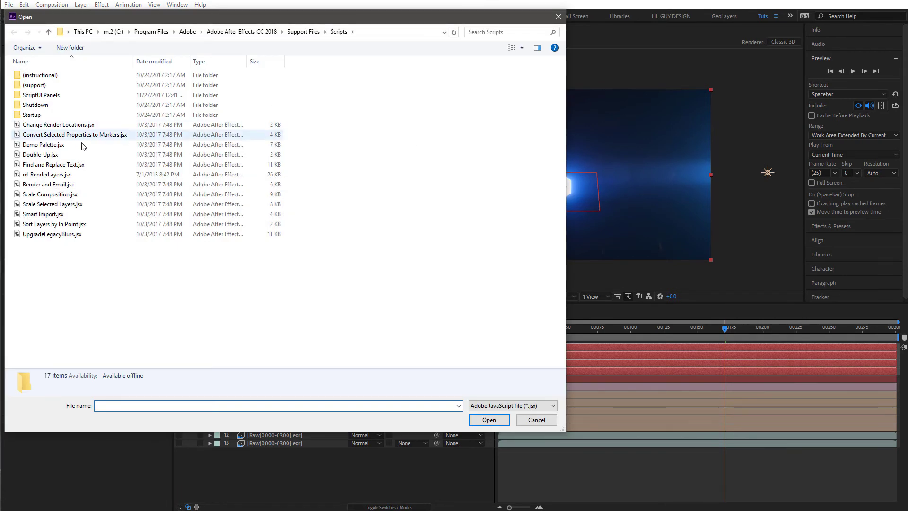
{"action": "double_click", "coordinate": [55, 174]}
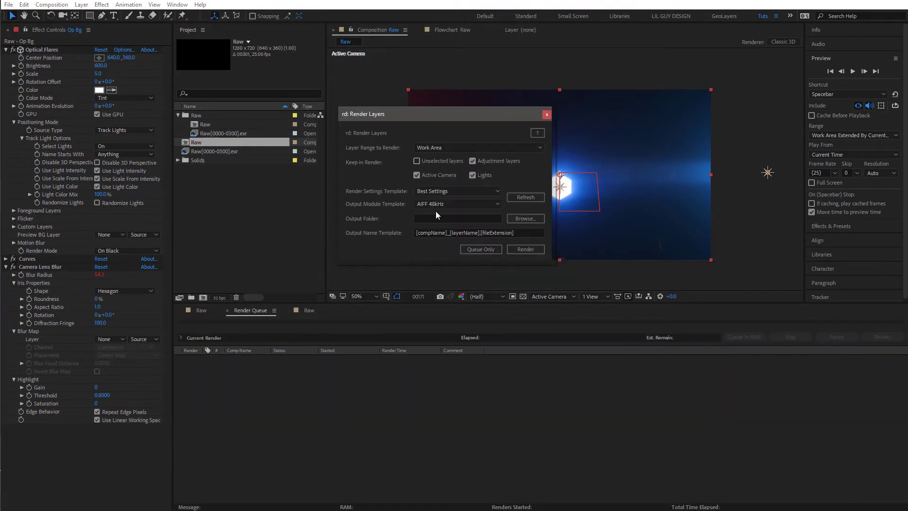
- Reduce the output name template to [layerName].[fileExtension] and set the output folder to OP+Par inside the Ae folder
{"action": "left_click", "coordinate": [452, 231]}
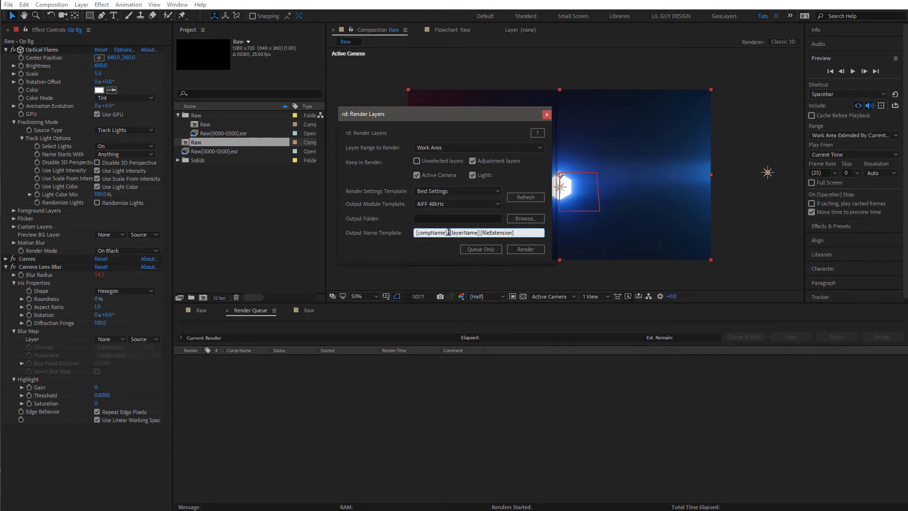
{"action": "left_click_drag", "start_coordinate": [447, 232], "coordinate": [419, 231]}
{"action": "key", "text": "BackSpace"}
{"action": "key", "text": "Delete"}
{"action": "left_click", "coordinate": [536, 219]}
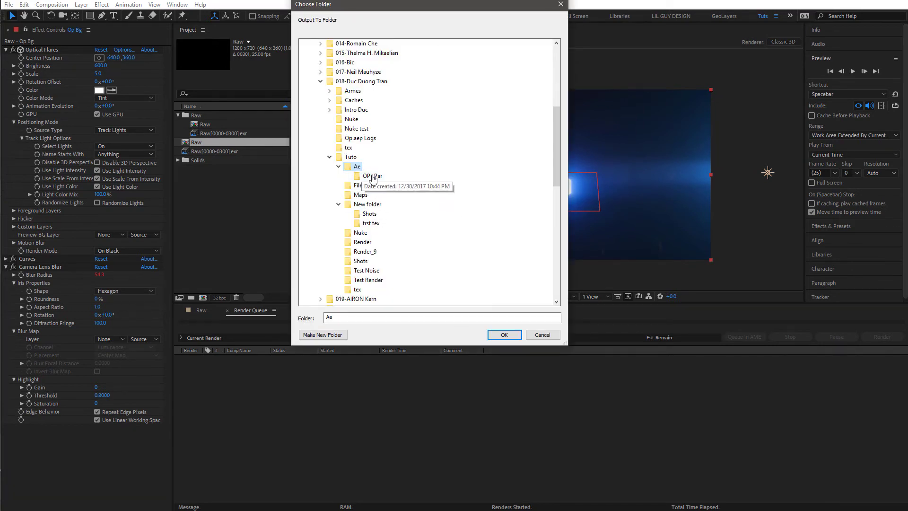
{"action": "left_click", "coordinate": [372, 175]}
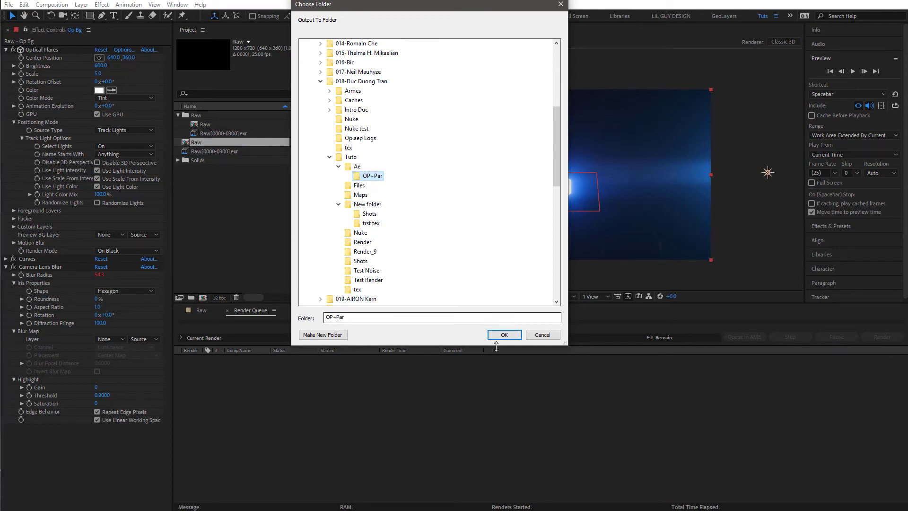
{"action": "left_click", "coordinate": [503, 335]}
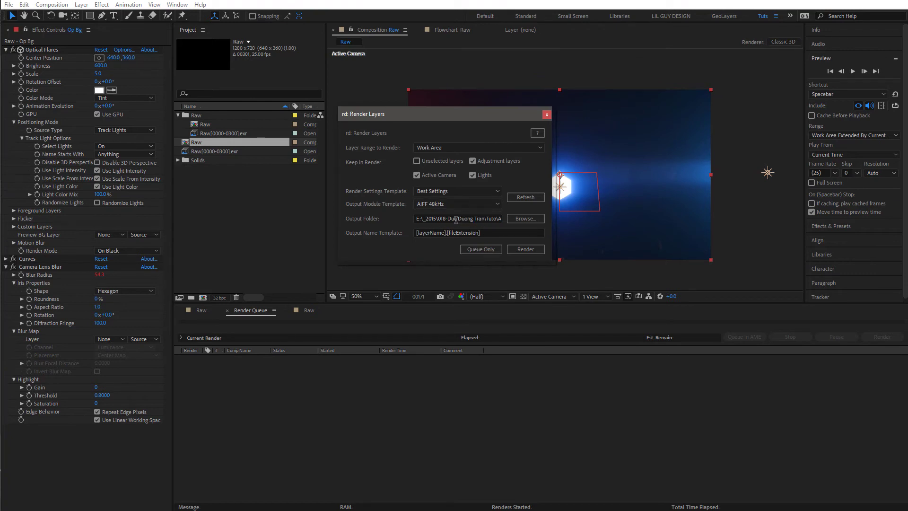
- Try to queue the layers without rendering using the Exr output module template, and close the program from the error dialog
{"action": "left_click", "coordinate": [445, 190]}
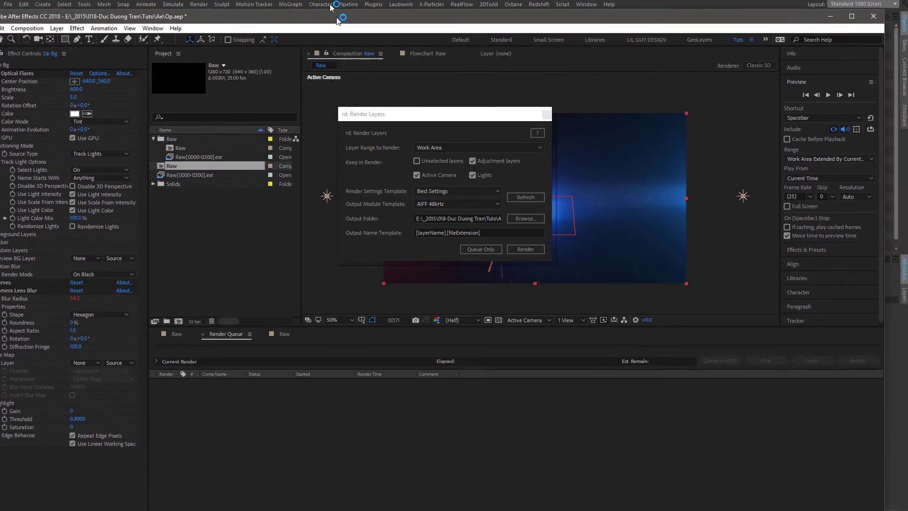
{"action": "left_click_drag", "start_coordinate": [391, 115], "coordinate": [423, 124]}
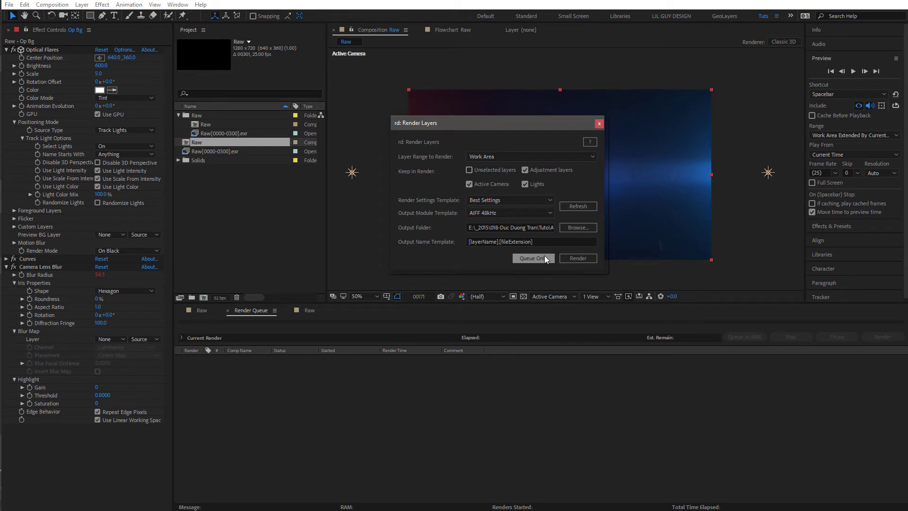
{"action": "left_click", "coordinate": [578, 257]}
{"action": "left_click", "coordinate": [545, 213]}
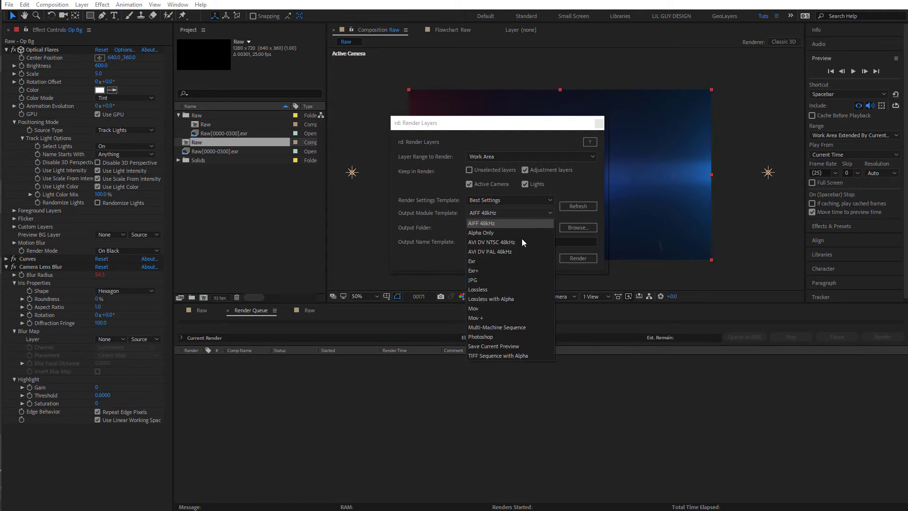
{"action": "left_click", "coordinate": [485, 260]}
{"action": "left_click", "coordinate": [547, 258]}
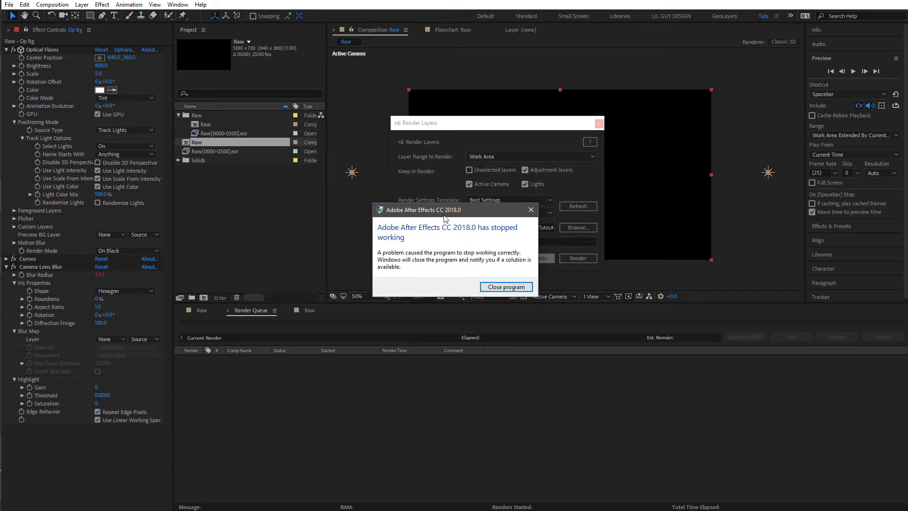
{"action": "left_click_drag", "start_coordinate": [468, 211], "coordinate": [485, 209]}
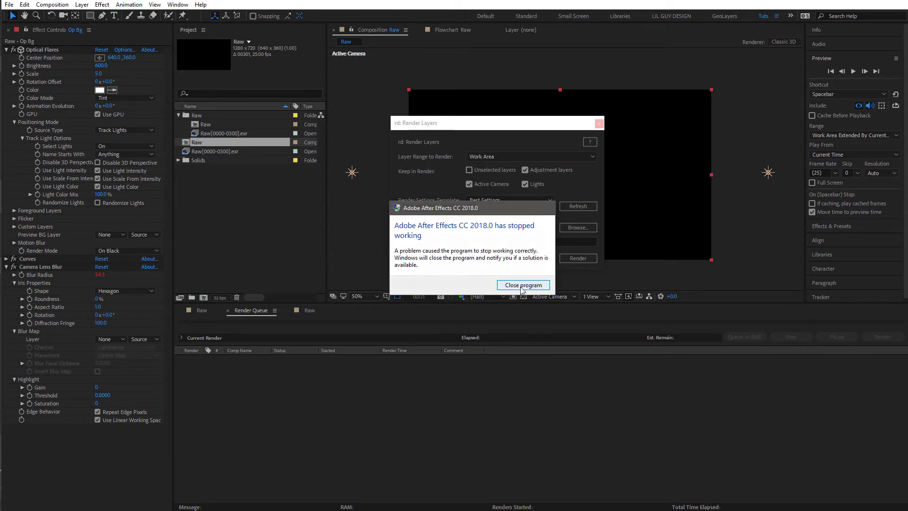
{"action": "left_click", "coordinate": [522, 286]}
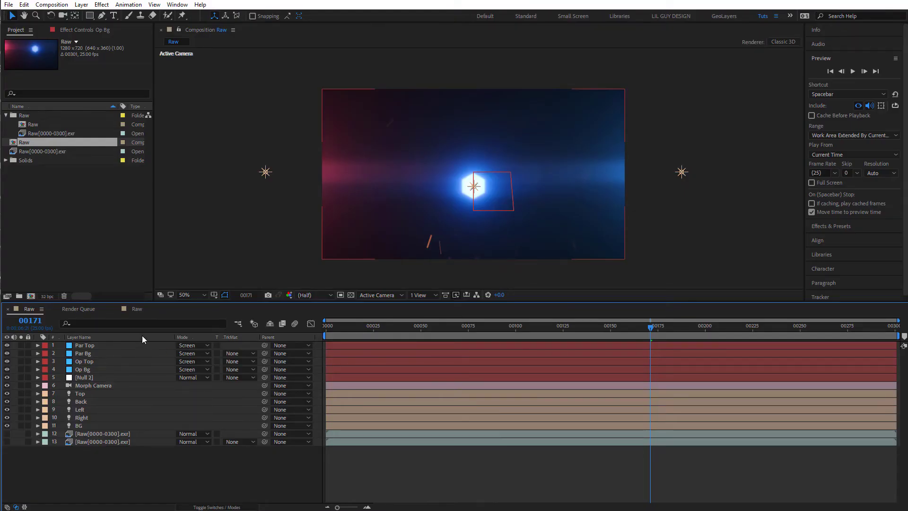
- Select the Par Top, Par Bg, Op Top and Op Bg layers in the Raw composition and show the Render Queue
{"action": "left_click", "coordinate": [85, 369]}
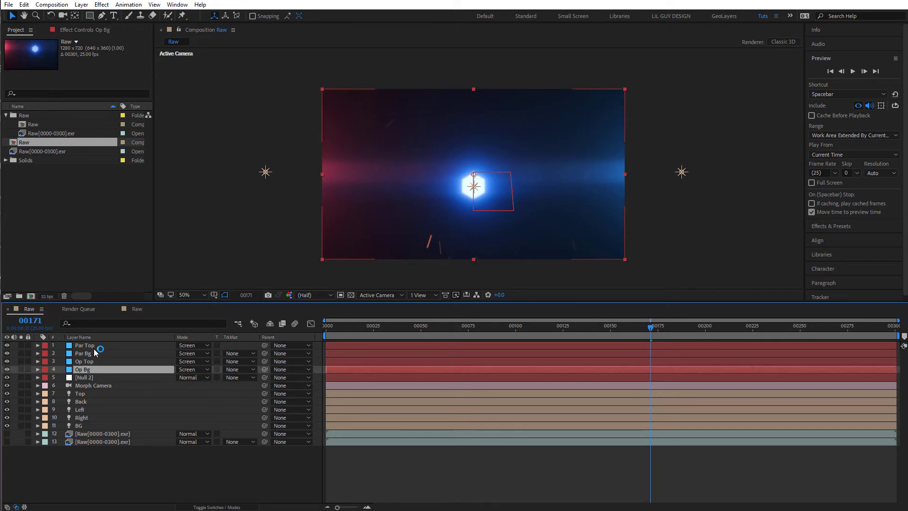
{"action": "left_click", "coordinate": [87, 345], "text": "shift"}
{"action": "left_click", "coordinate": [78, 308]}
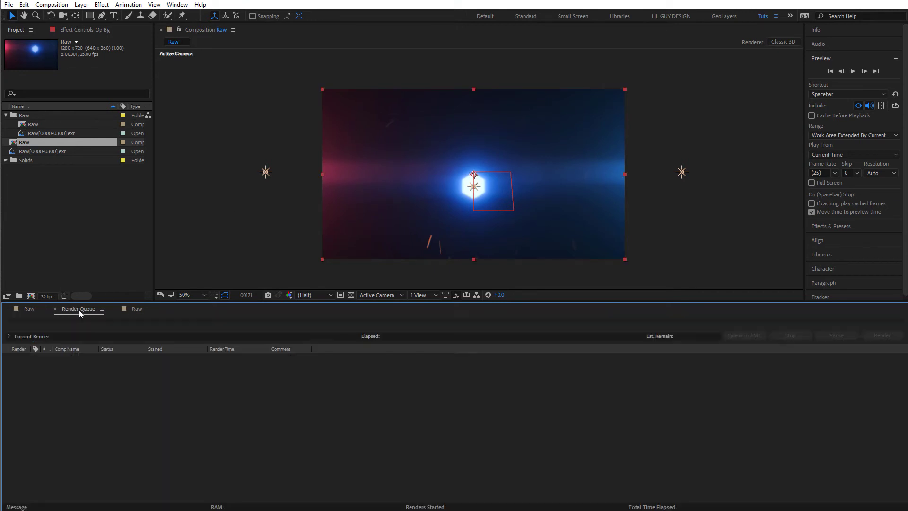
- Return to the Raw composition's timeline and run rd_RenderLayers.jsx on its selected layers
{"action": "left_click", "coordinate": [39, 307]}
{"action": "left_click", "coordinate": [9, 5]}
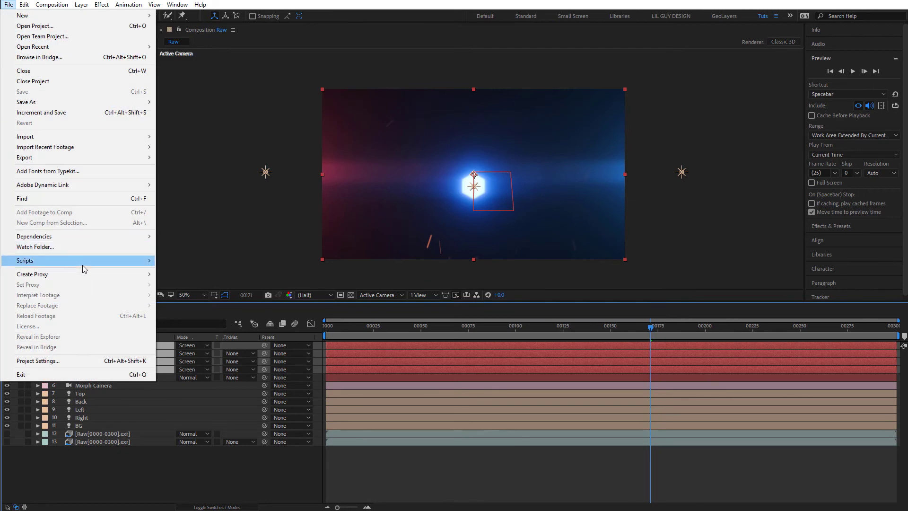
{"action": "mouse_move", "coordinate": [83, 265]}
{"action": "left_click", "coordinate": [170, 260]}
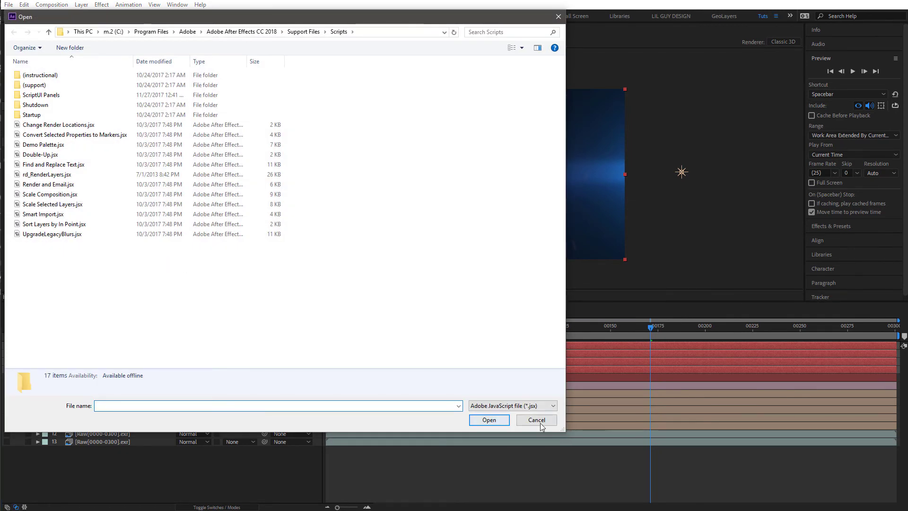
{"action": "left_click", "coordinate": [46, 174]}
{"action": "double_click", "coordinate": [47, 174]}
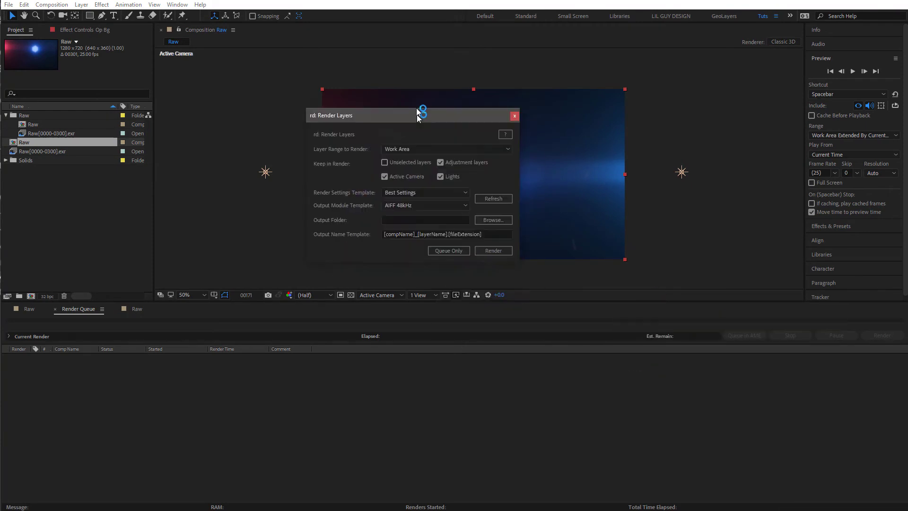
- Set the script's output folder to OP+Par inside the Ae folder and reduce the output name template to [layerName].[fileExtension]
{"action": "left_click", "coordinate": [492, 218]}
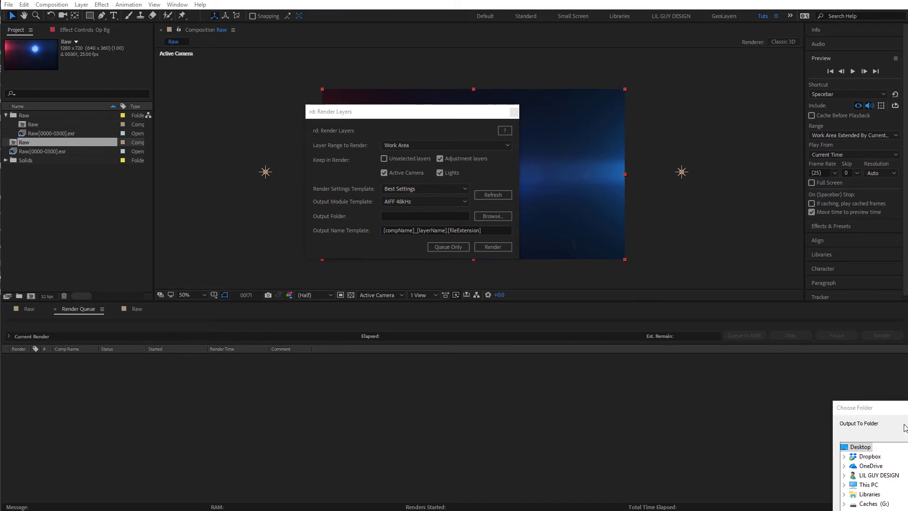
{"action": "key", "text": "Escape"}
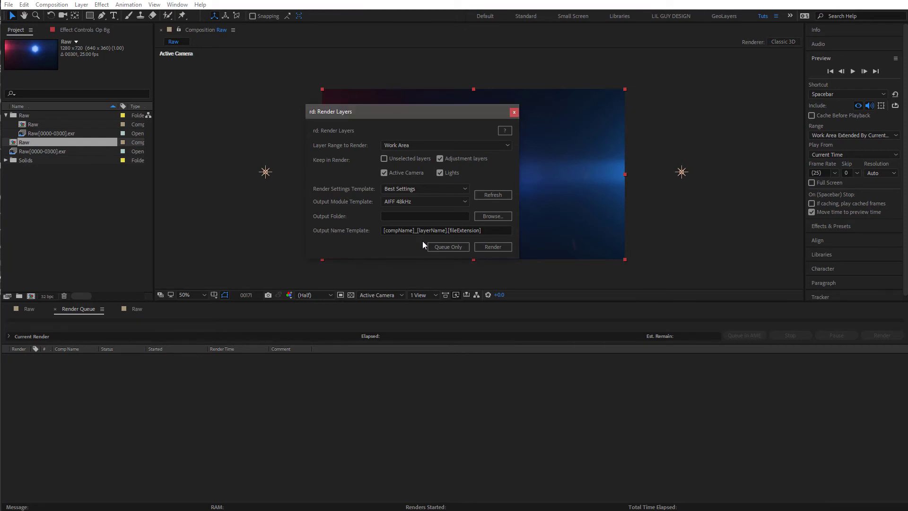
{"action": "left_click", "coordinate": [413, 217]}
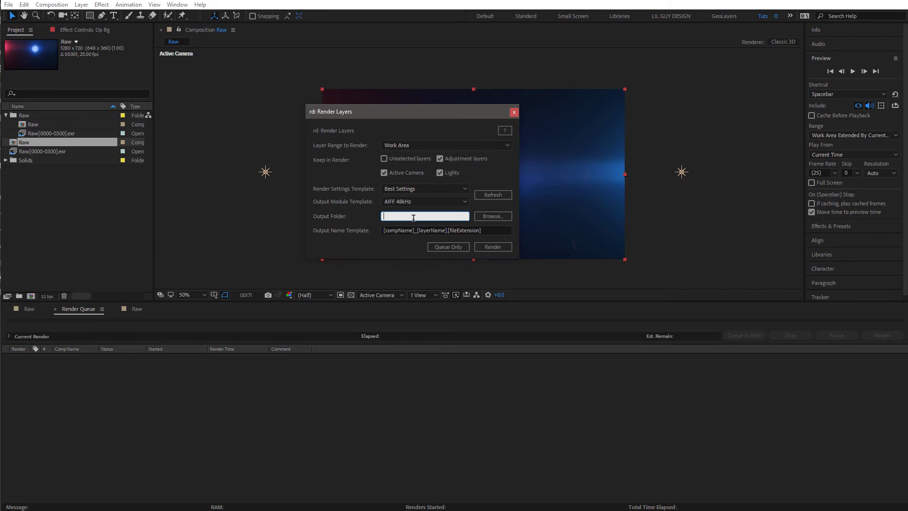
{"action": "key", "text": "ctrl+v"}
{"action": "left_click_drag", "start_coordinate": [415, 230], "coordinate": [254, 234]}
{"action": "key", "text": "BackSpace"}
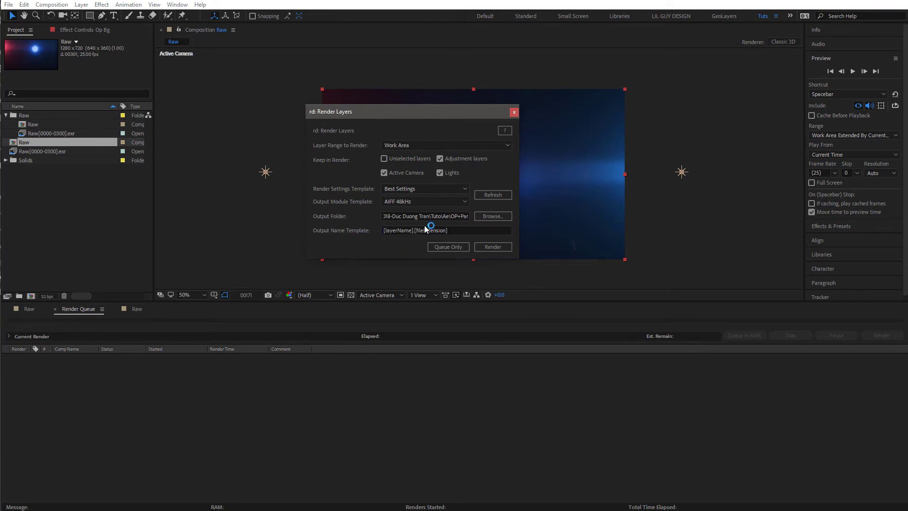
- Choose the Exr output module template and queue the selected layers without rendering
{"action": "left_click", "coordinate": [438, 201]}
{"action": "left_click", "coordinate": [401, 247]}
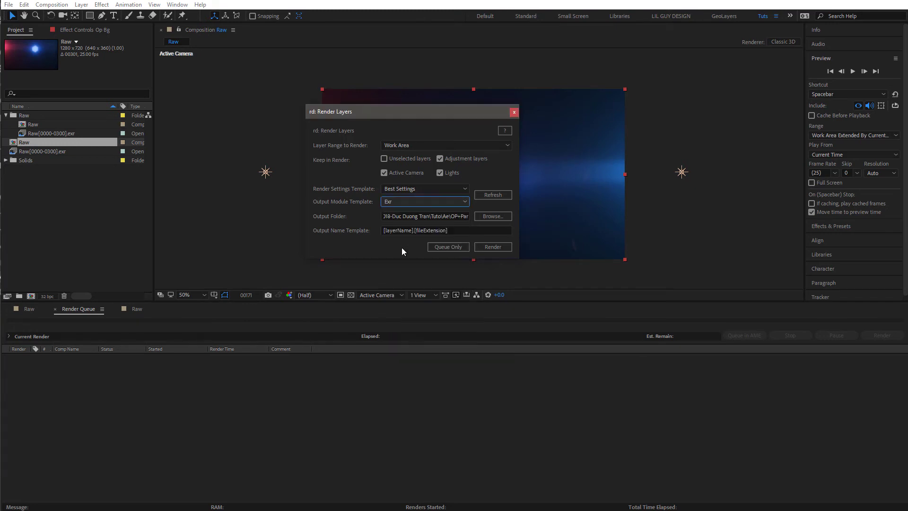
{"action": "left_click", "coordinate": [455, 245]}
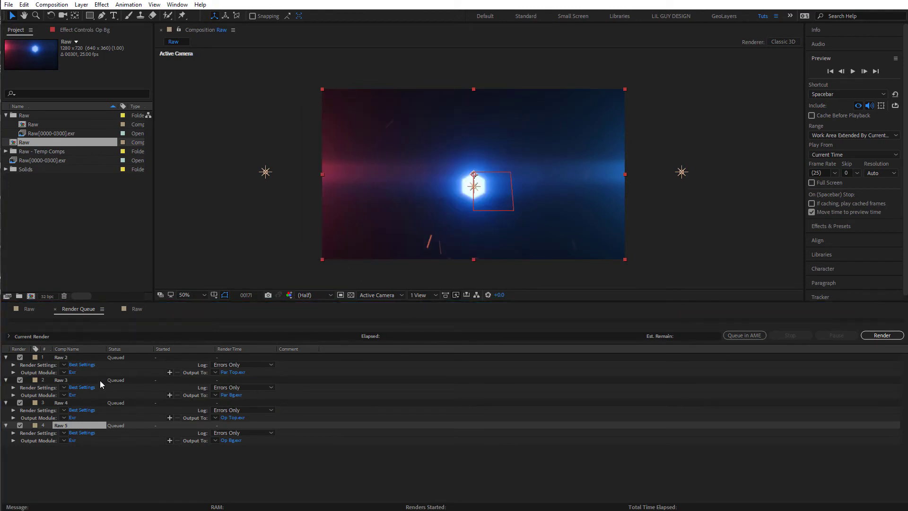
{"action": "left_click", "coordinate": [9, 4]}
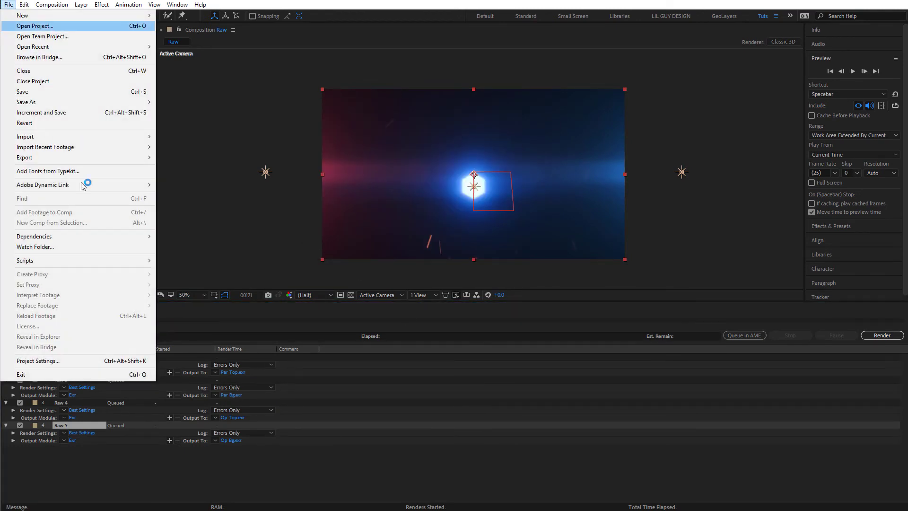
{"action": "mouse_move", "coordinate": [109, 263]}
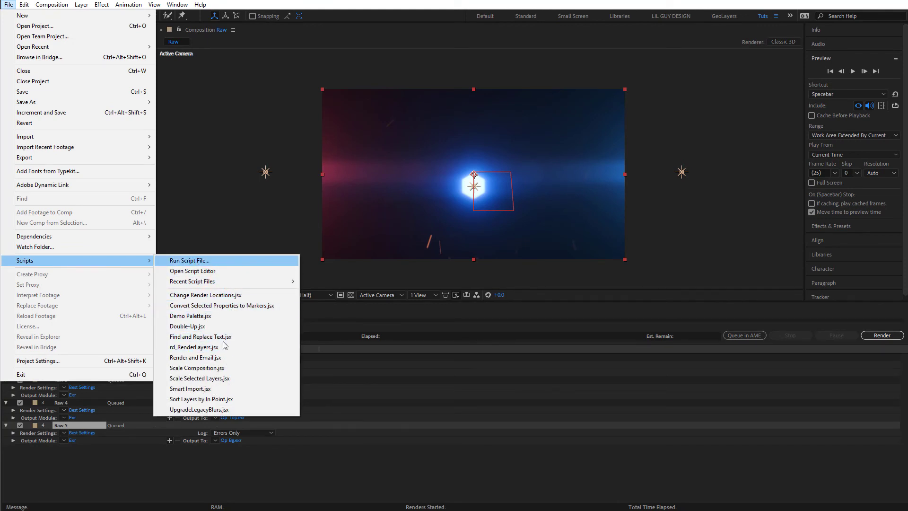
{"action": "left_click", "coordinate": [408, 423]}
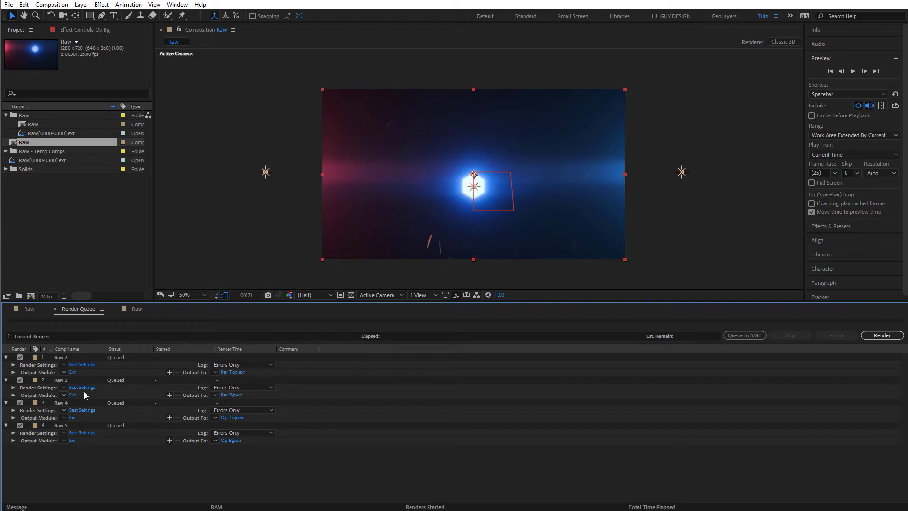
- Apply the Exr+ output module template to the two particle render items, Raw 2 and Raw 3
{"action": "left_click", "coordinate": [61, 380]}
{"action": "left_click", "coordinate": [64, 357], "text": "shift"}
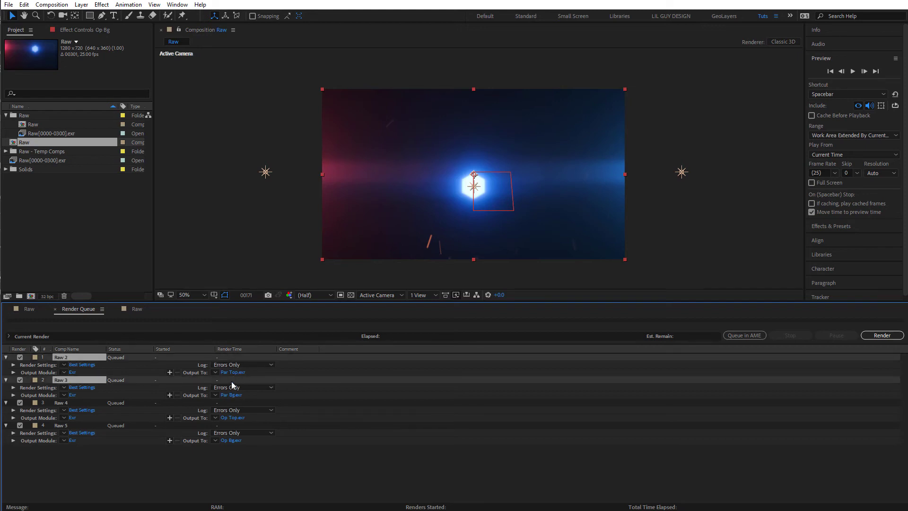
{"action": "left_click", "coordinate": [65, 395]}
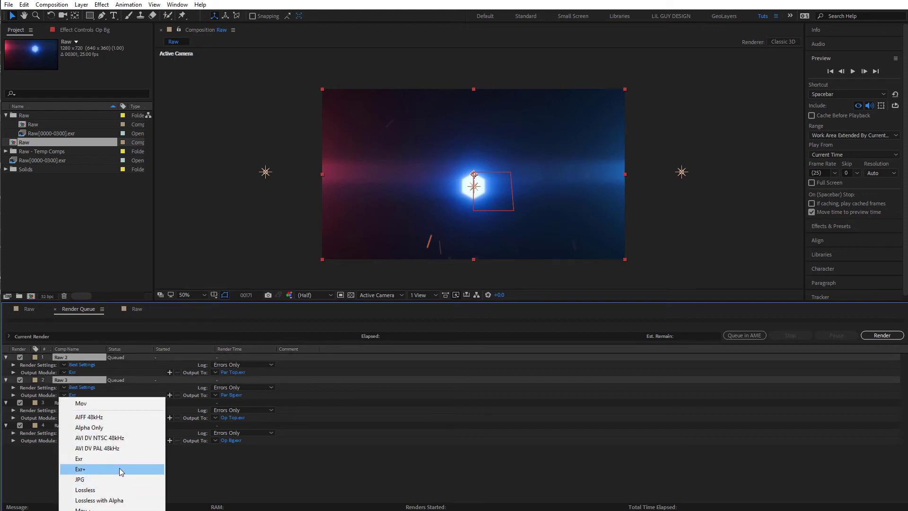
{"action": "left_click", "coordinate": [119, 467]}
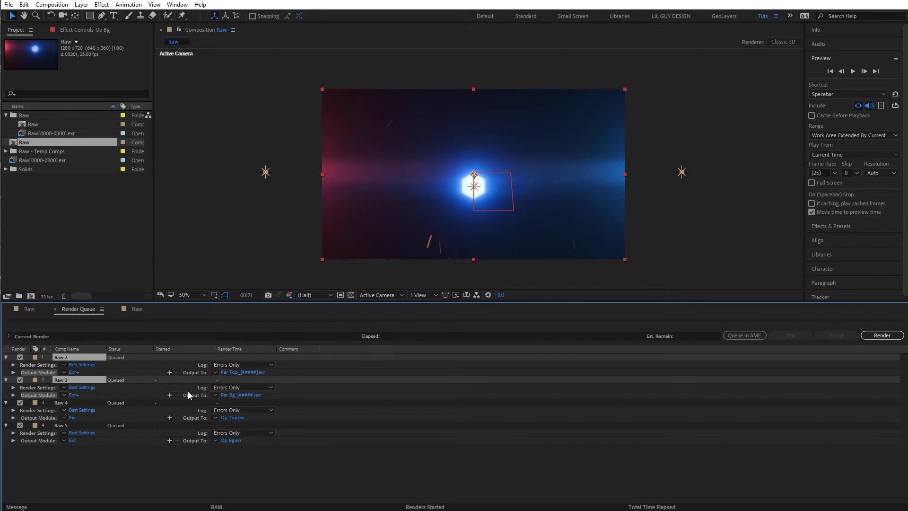
- Check the output folder and file name of the Par Top and Op Bg render items
{"action": "left_click", "coordinate": [242, 372]}
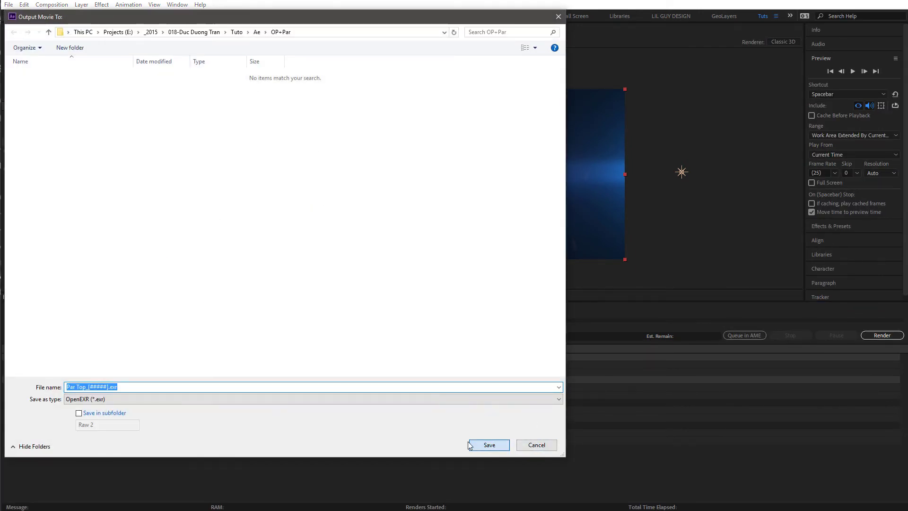
{"action": "left_click", "coordinate": [489, 444]}
{"action": "left_click", "coordinate": [236, 441]}
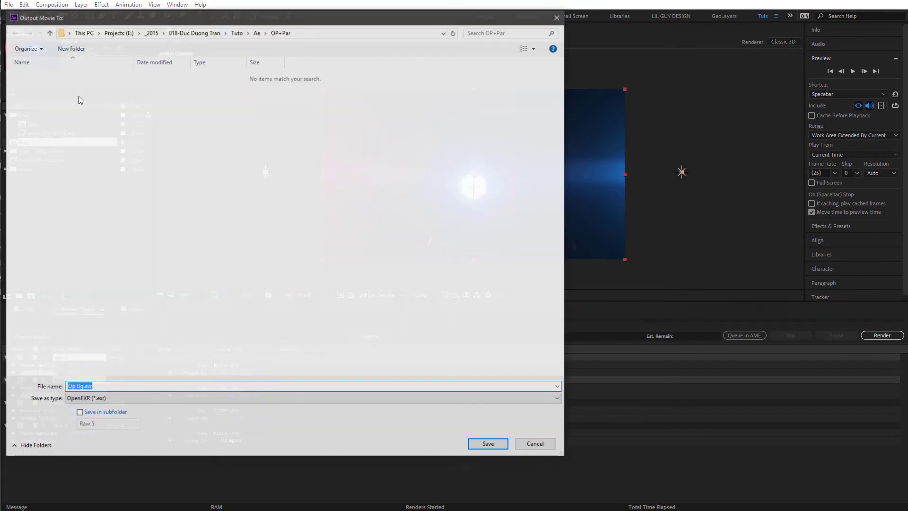
{"action": "left_click", "coordinate": [534, 444]}
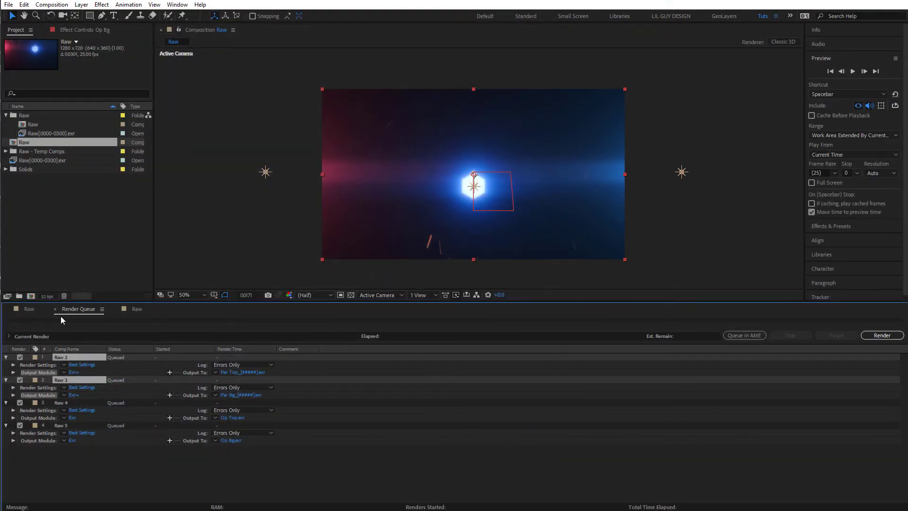
- Solo the Op Bg layer in the Raw composition and examine its flares and Camera Lens Blur settings at several frames
{"action": "left_click", "coordinate": [26, 308]}
{"action": "key", "text": "F2"}
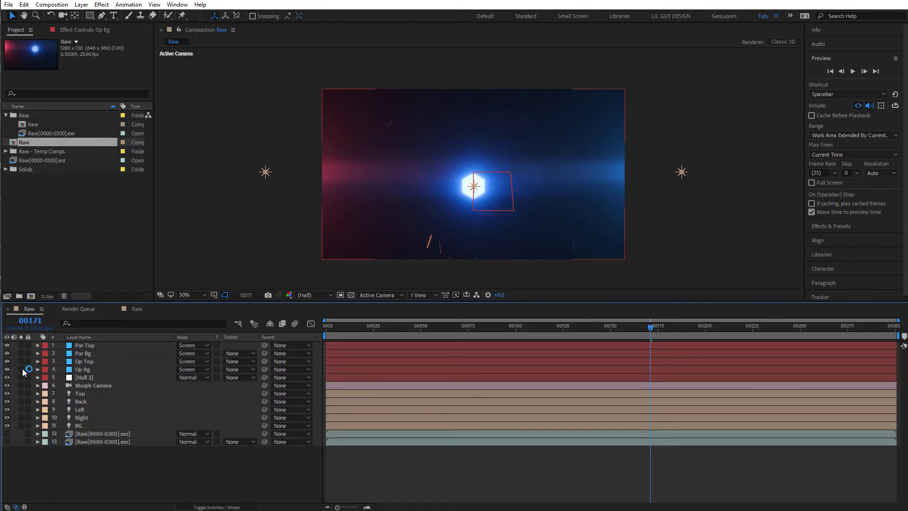
{"action": "left_click", "coordinate": [21, 369]}
{"action": "left_click", "coordinate": [393, 325]}
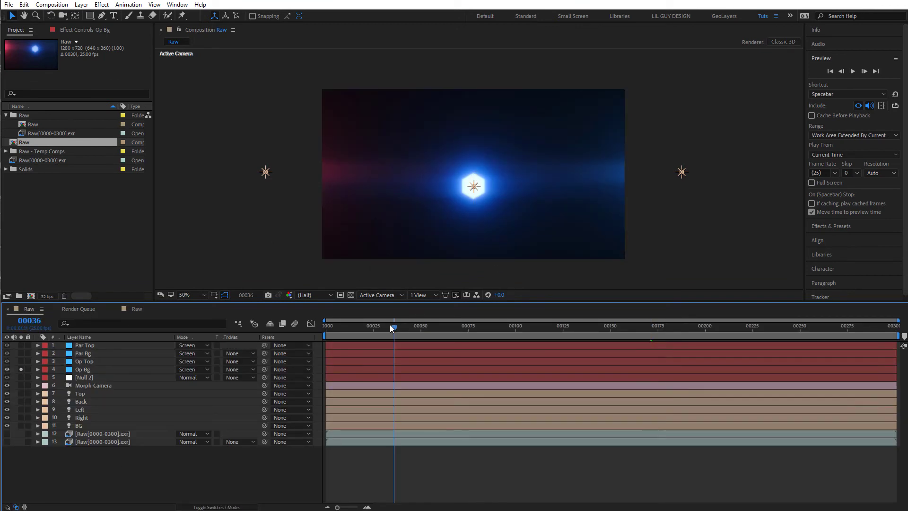
{"action": "left_click", "coordinate": [116, 368]}
{"action": "left_click", "coordinate": [68, 29]}
{"action": "scroll", "coordinate": [94, 195], "scroll_direction": "down", "scroll_amount": 5}
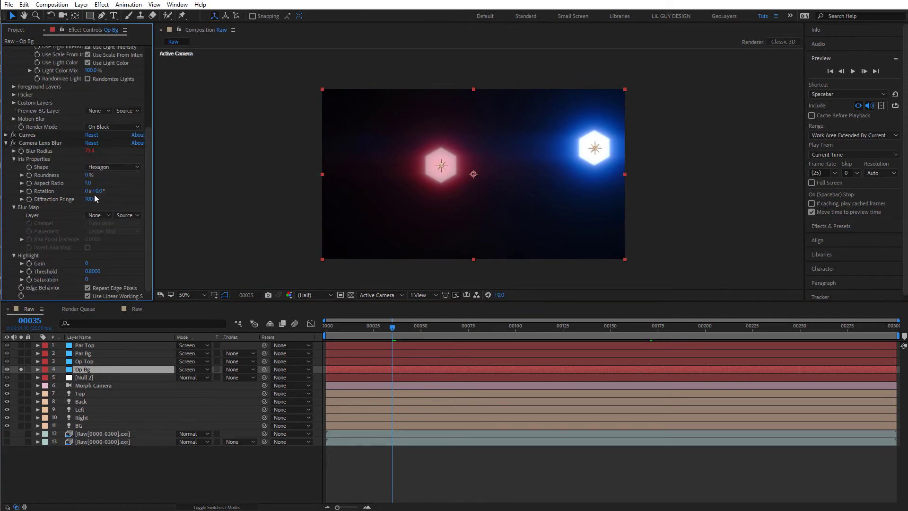
{"action": "left_click_drag", "start_coordinate": [456, 325], "coordinate": [721, 326]}
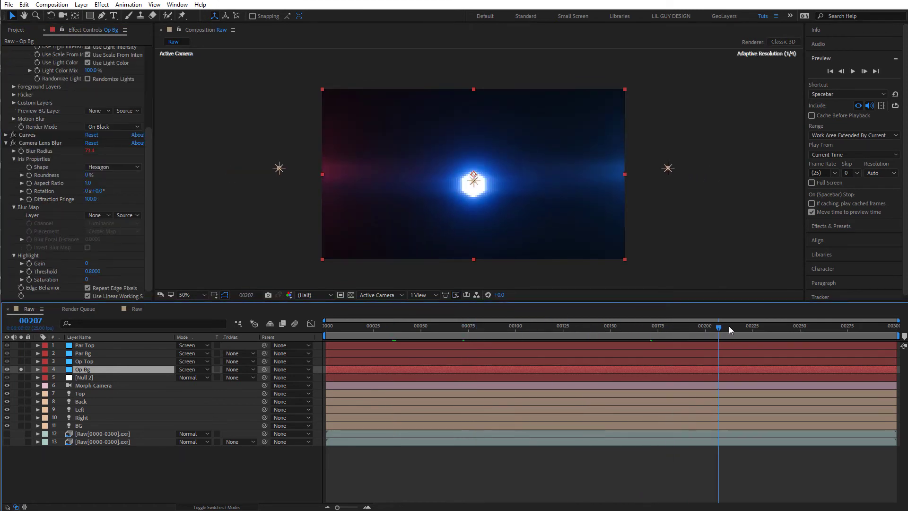
{"action": "left_click", "coordinate": [13, 134]}
{"action": "left_click", "coordinate": [14, 135]}
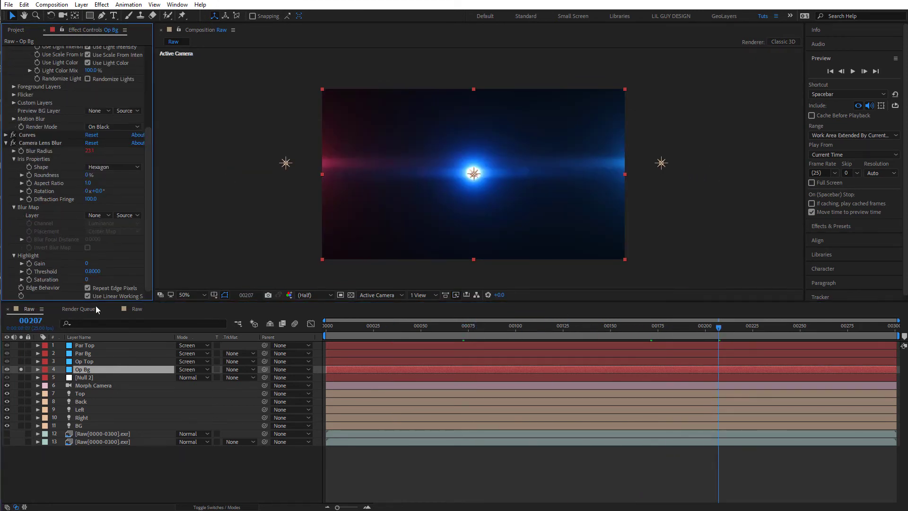
- Solo the Op Top layer instead of Op Bg and examine its flares up to frame 267
{"action": "left_click", "coordinate": [80, 361]}
{"action": "left_click", "coordinate": [20, 361]}
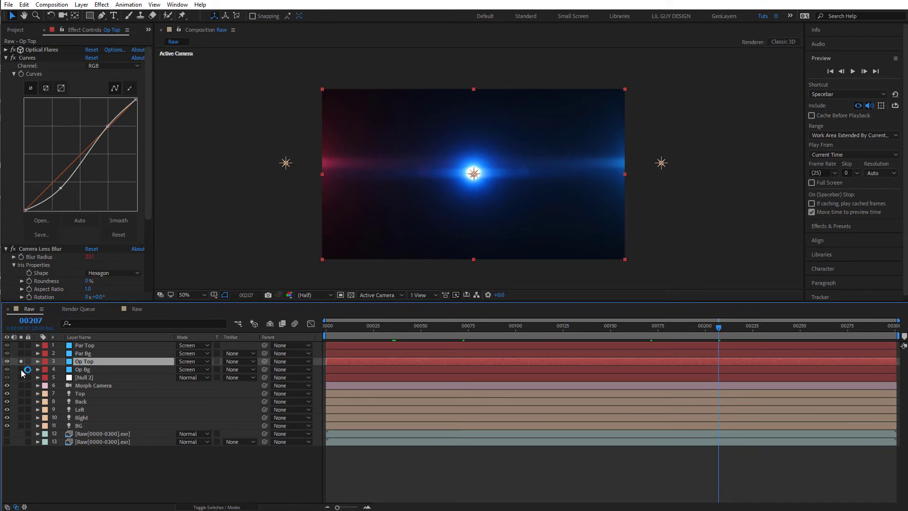
{"action": "left_click", "coordinate": [21, 369]}
{"action": "left_click_drag", "start_coordinate": [611, 333], "coordinate": [831, 331]}
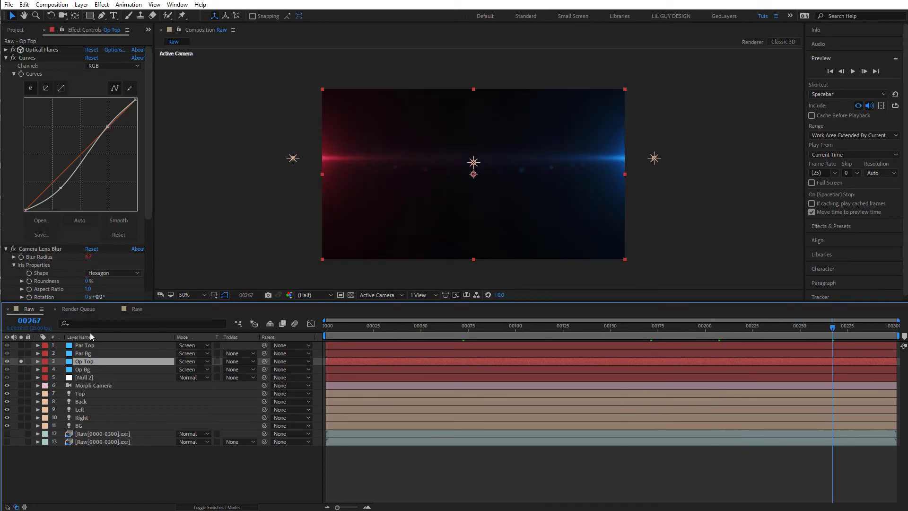
- Solo the Par Bg layer and then the Par Top layer to examine their particles around frame 289
{"action": "left_click", "coordinate": [81, 353]}
{"action": "left_click", "coordinate": [21, 353]}
{"action": "left_click", "coordinate": [21, 361]}
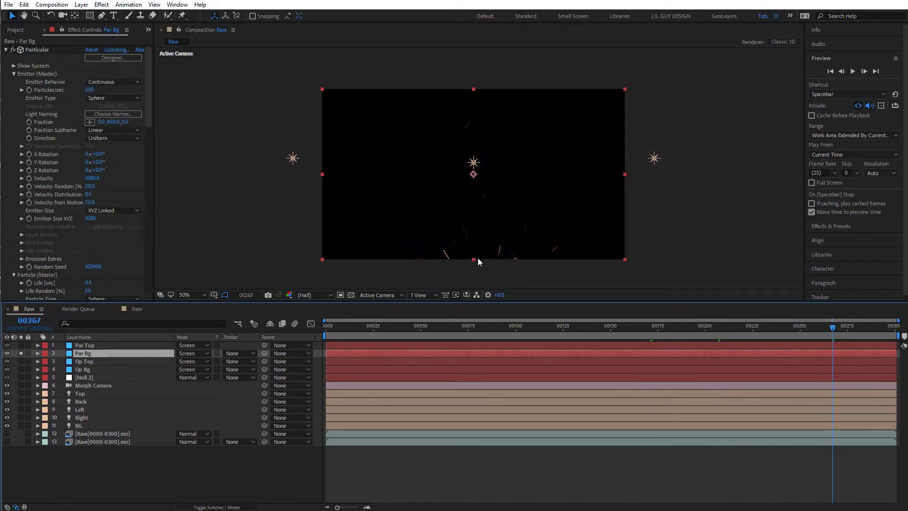
{"action": "left_click", "coordinate": [873, 326]}
{"action": "scroll", "coordinate": [512, 258], "scroll_direction": "up", "scroll_amount": 2}
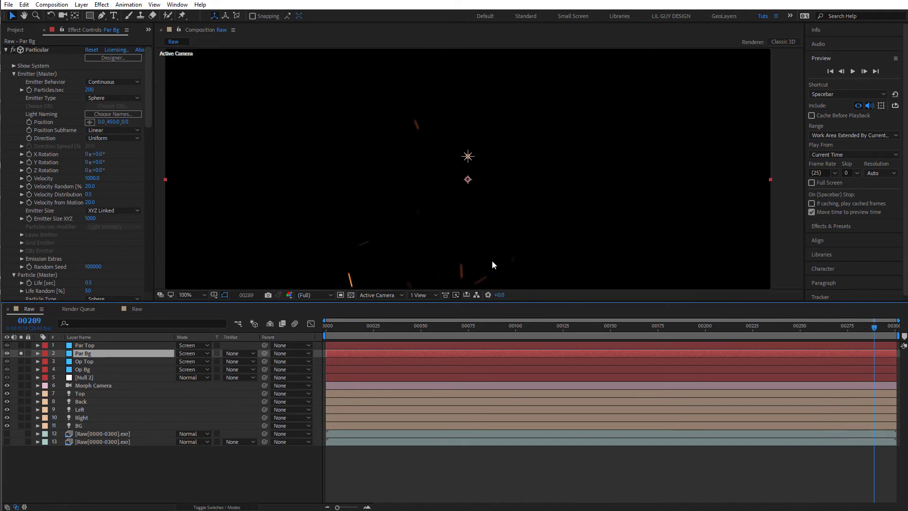
{"action": "left_click", "coordinate": [20, 345]}
{"action": "middle_click_drag", "start_coordinate": [587, 206], "coordinate": [575, 243]}
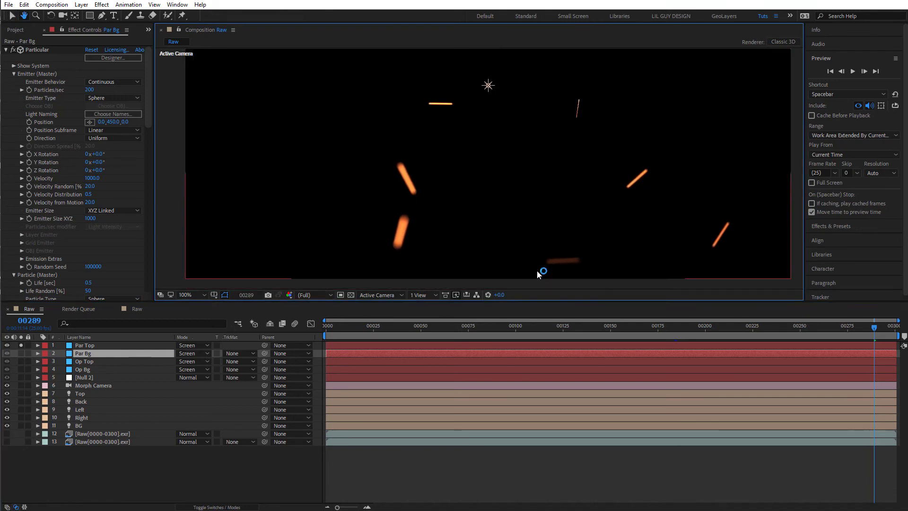
- Open the queued Raw 5 and Raw 3 temporary compositions to inspect which layer each one isolates
{"action": "left_click", "coordinate": [136, 308]}
{"action": "left_click", "coordinate": [83, 308]}
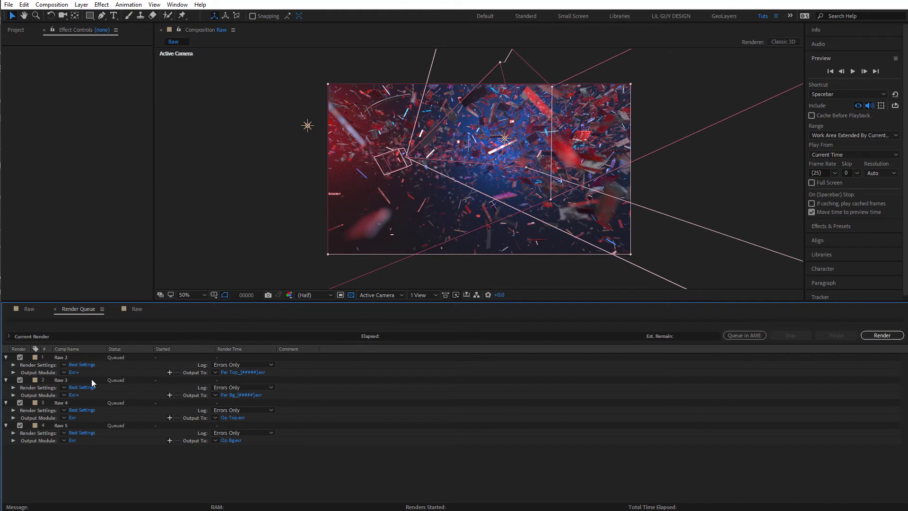
{"action": "double_click", "coordinate": [61, 425]}
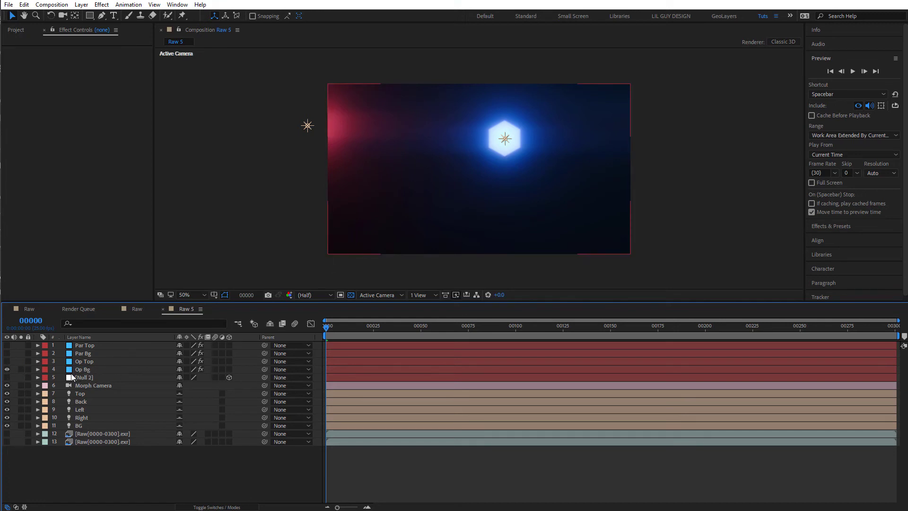
{"action": "left_click", "coordinate": [138, 309]}
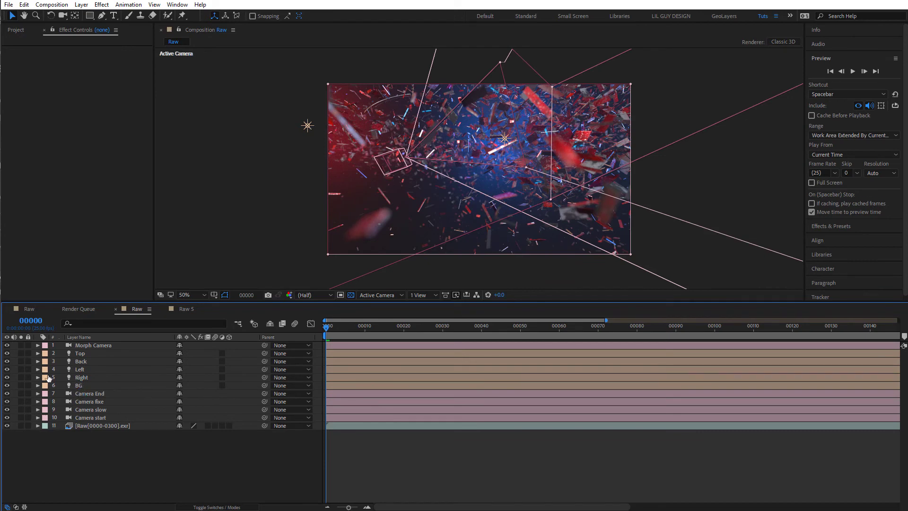
{"action": "left_click", "coordinate": [80, 309]}
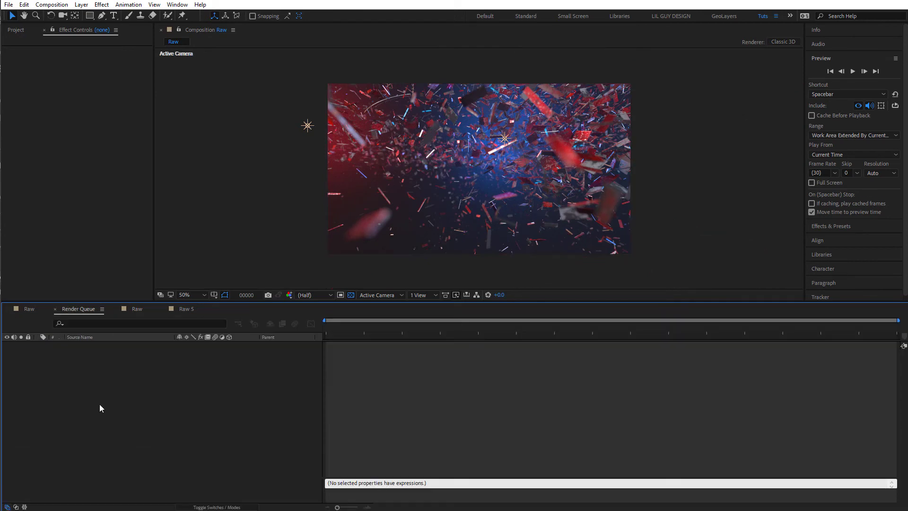
- Return to the Render Queue, save the project and start rendering the four queued passes
{"action": "left_click", "coordinate": [68, 308]}
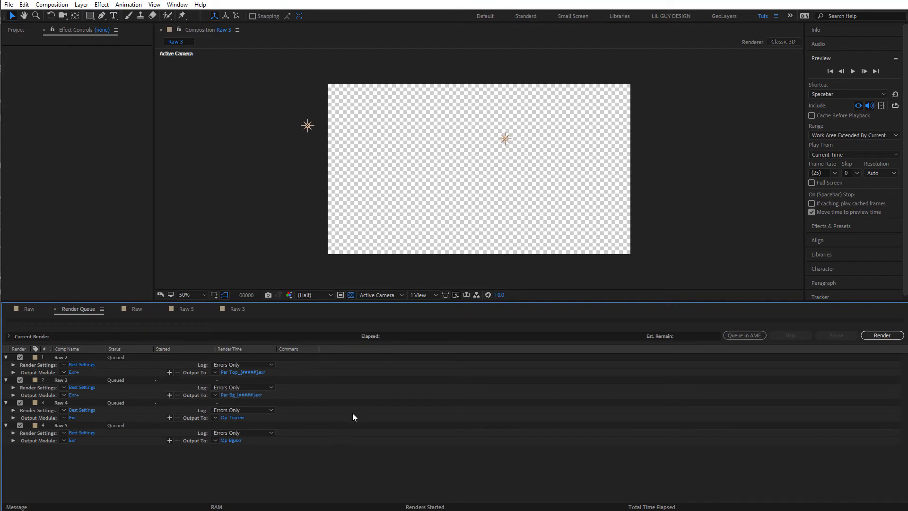
{"action": "key", "text": "ctrl+s"}
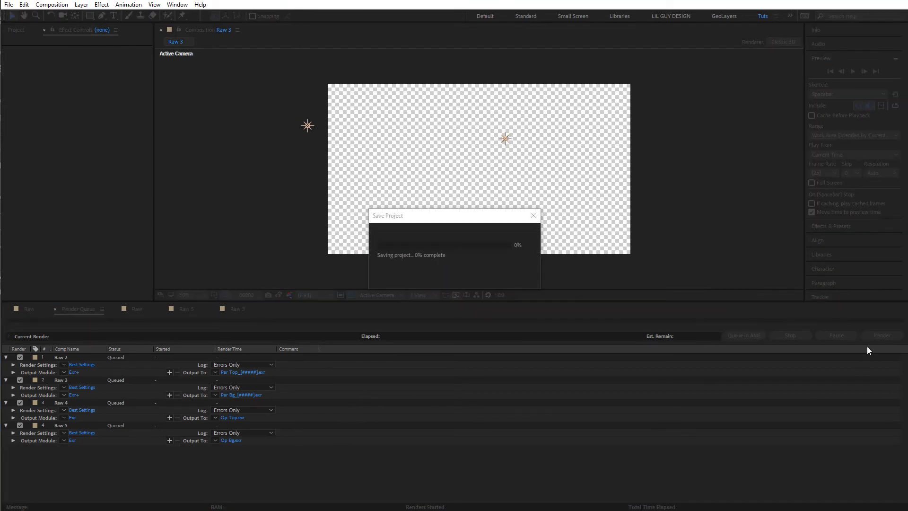
{"action": "left_click", "coordinate": [881, 335]}
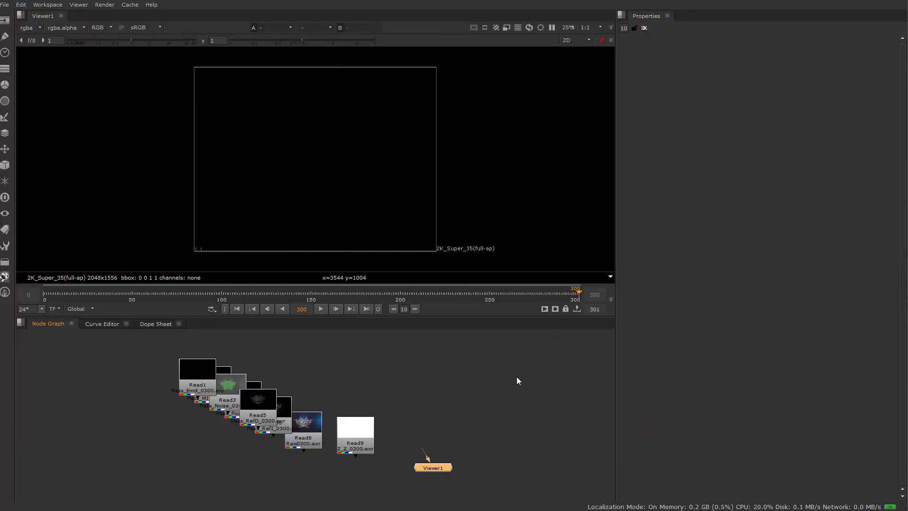
- In Nuke, start a new Read node and browse to the OP+Par folder under Tuto/Ae
{"action": "left_click", "coordinate": [501, 402]}
{"action": "middle_click_drag", "start_coordinate": [498, 407], "coordinate": [487, 420]}
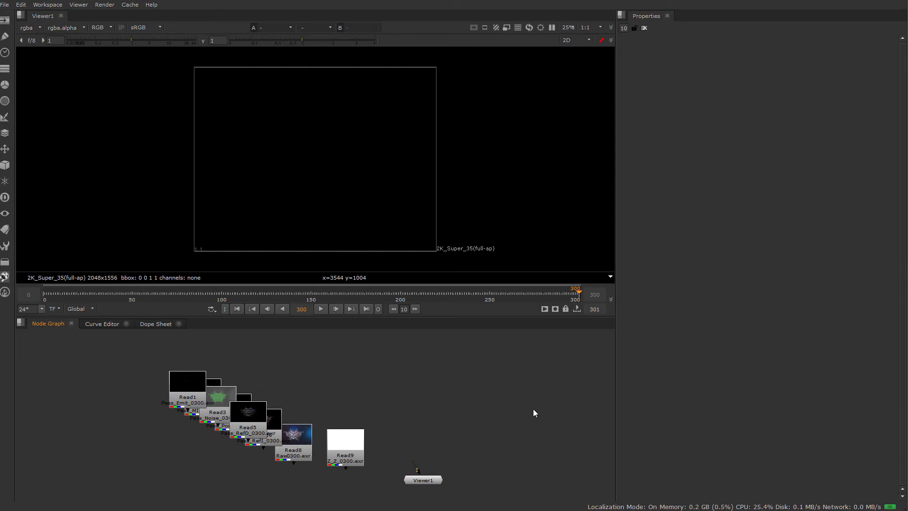
{"action": "key", "text": "r"}
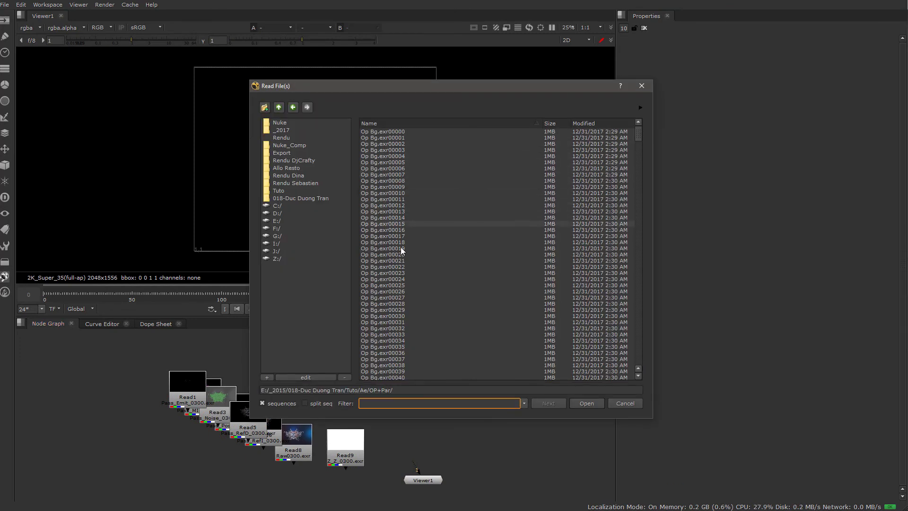
{"action": "left_click", "coordinate": [294, 108]}
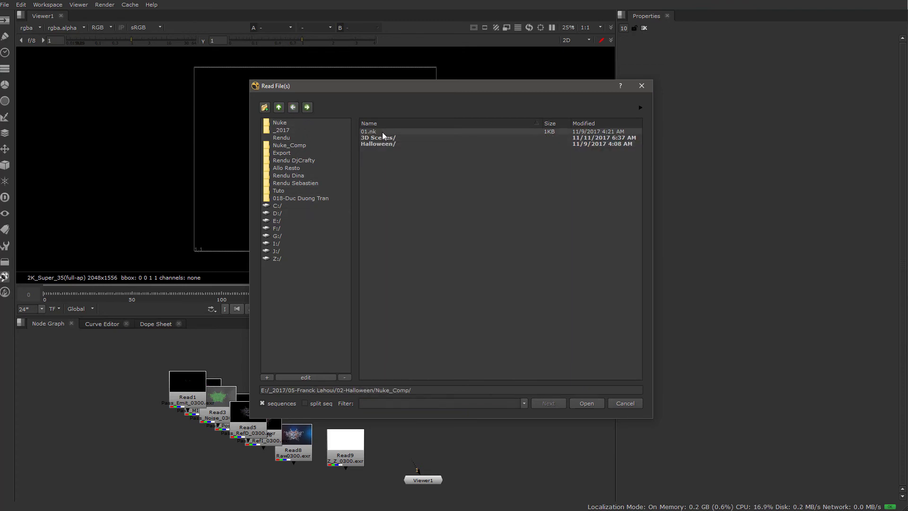
{"action": "left_click", "coordinate": [298, 191]}
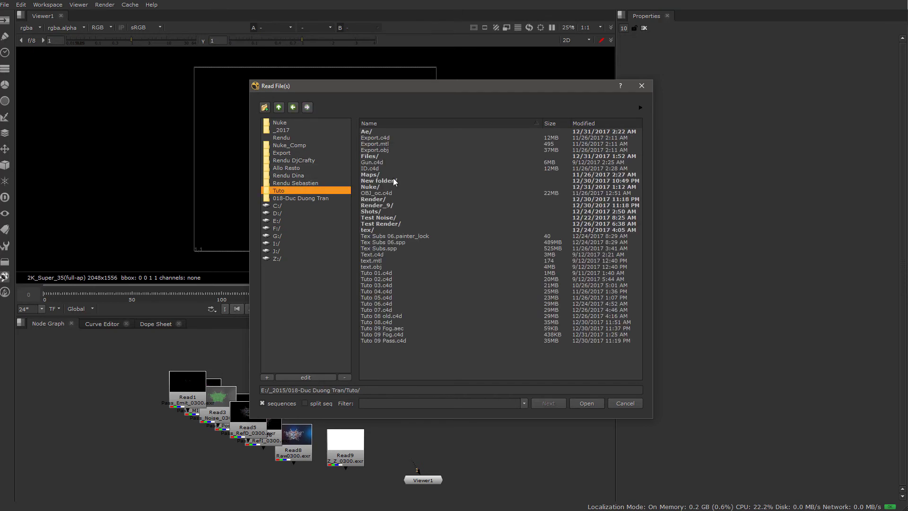
{"action": "double_click", "coordinate": [375, 131]}
{"action": "double_click", "coordinate": [391, 144]}
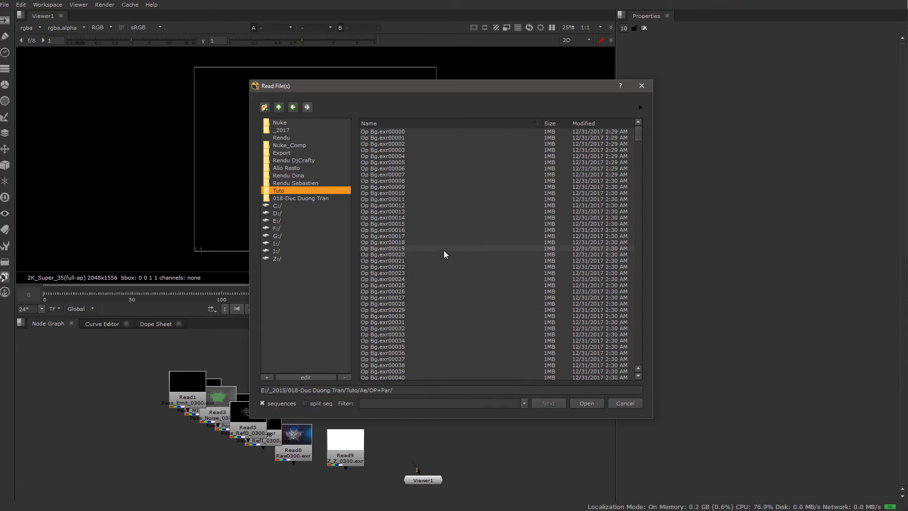
- Look through the individually listed Op Bg files and select Op Bg.exr00080 to inspect its name
{"action": "scroll", "coordinate": [443, 251], "scroll_direction": "down", "scroll_amount": 8}
{"action": "scroll", "coordinate": [446, 253], "scroll_direction": "down", "scroll_amount": 13}
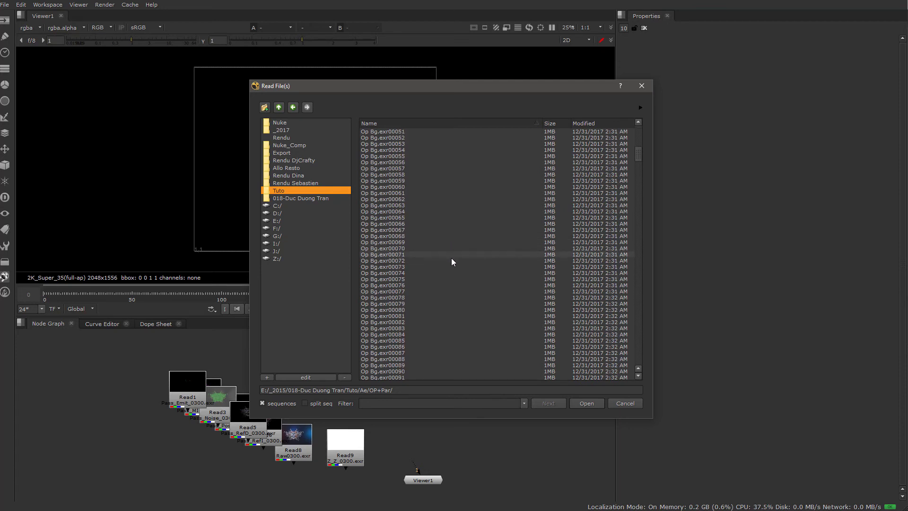
{"action": "scroll", "coordinate": [453, 260], "scroll_direction": "down", "scroll_amount": 4}
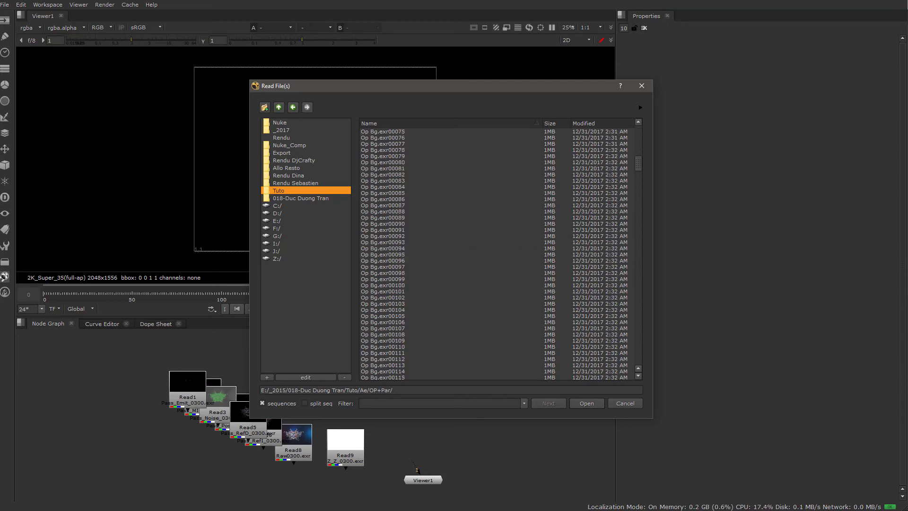
{"action": "left_click", "coordinate": [427, 162]}
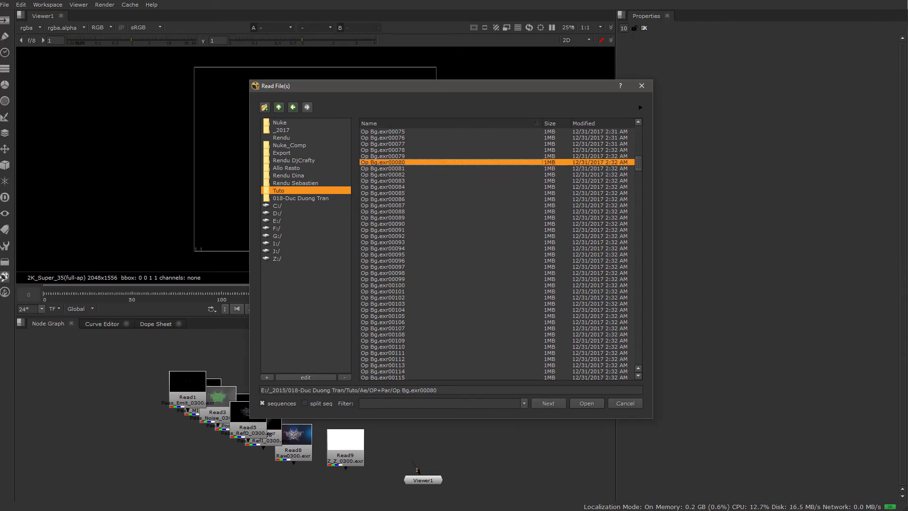
- Switch to the OP+Par folder in File Explorer and examine how the Op Bg files' extensions and frame numbers are written
{"action": "left_click_drag", "start_coordinate": [907, 175], "coordinate": [339, 22]}
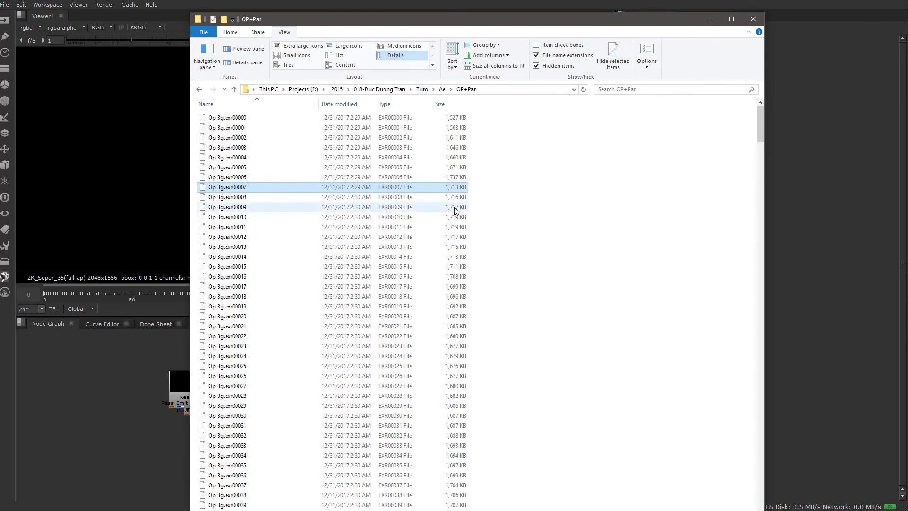
{"action": "left_click", "coordinate": [232, 138]}
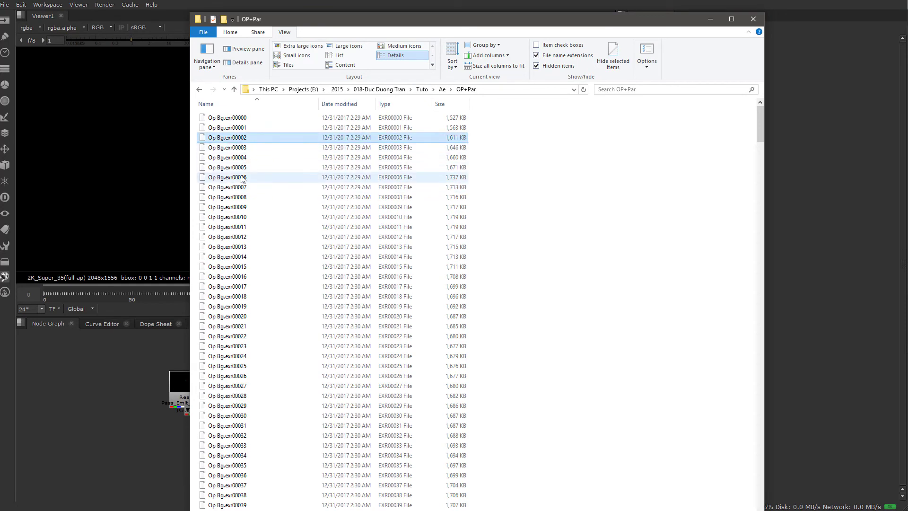
{"action": "scroll", "coordinate": [239, 178], "scroll_direction": "down", "scroll_amount": 20}
{"action": "scroll", "coordinate": [741, 393], "scroll_direction": "up", "scroll_amount": 20}
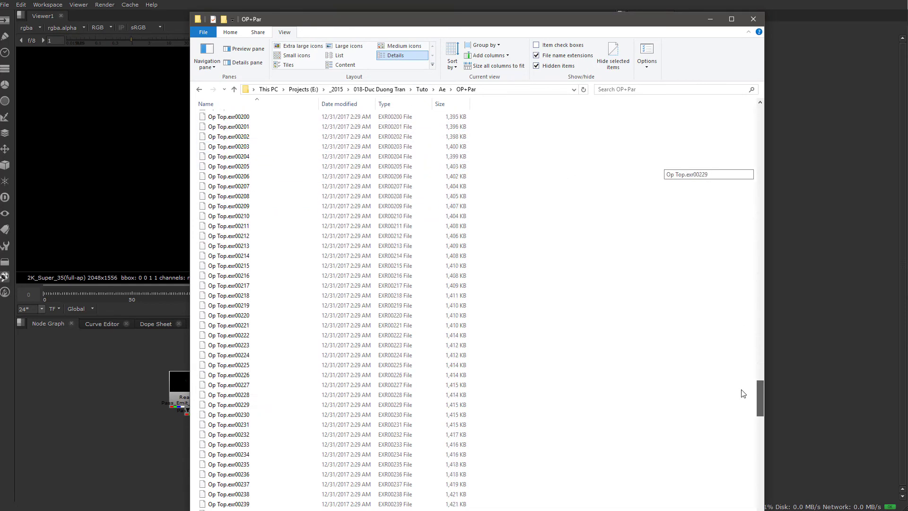
{"action": "left_click", "coordinate": [225, 238]}
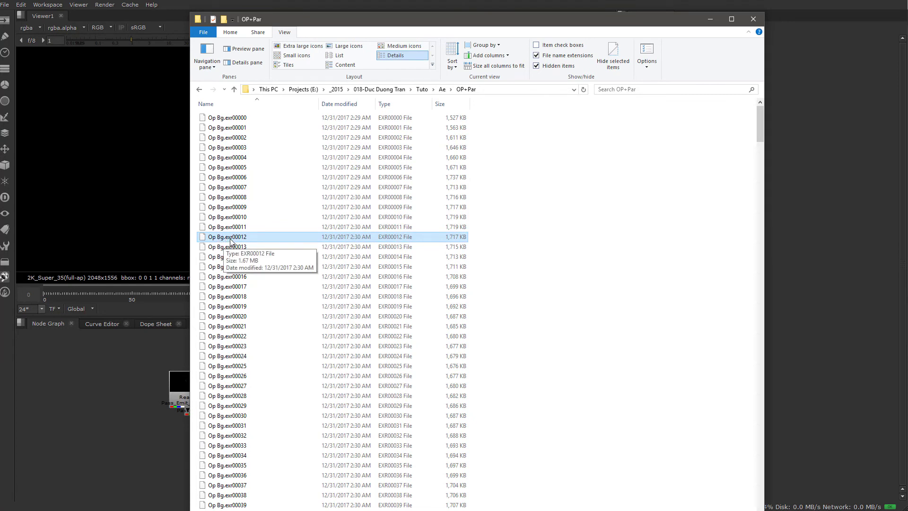
{"action": "left_click", "coordinate": [243, 238]}
{"action": "left_click", "coordinate": [245, 227]}
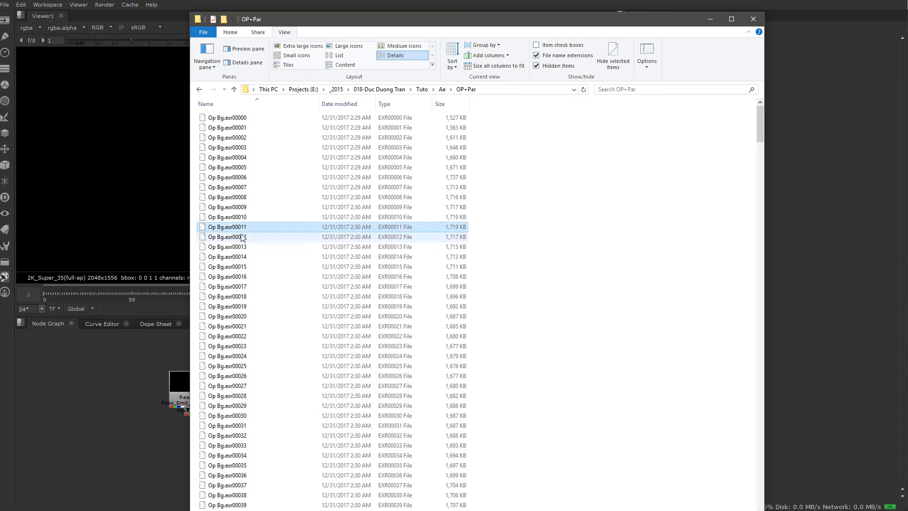
- Compare the Op Top file names with those of the Par Bg sequence in the OP+Par folder
{"action": "scroll", "coordinate": [260, 312], "scroll_direction": "down", "scroll_amount": 20}
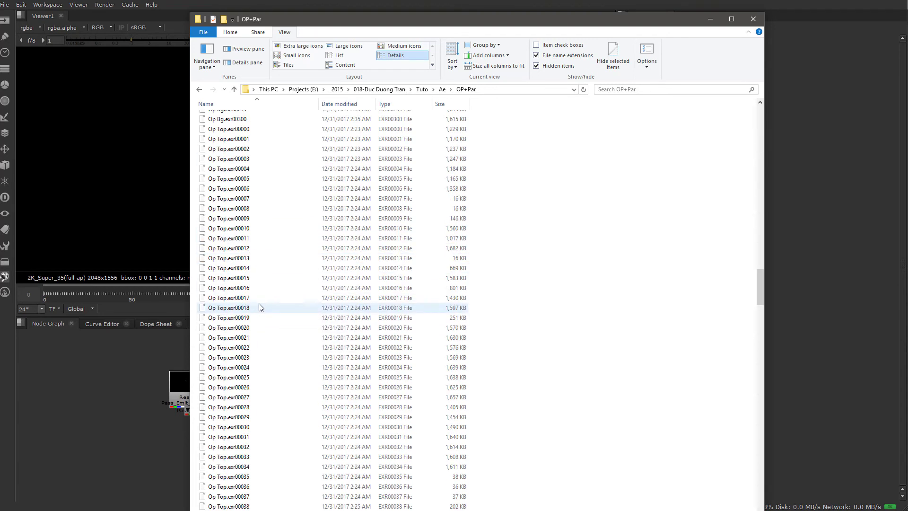
{"action": "scroll", "coordinate": [259, 307], "scroll_direction": "down", "scroll_amount": 20}
{"action": "double_click", "coordinate": [244, 317]}
{"action": "left_click", "coordinate": [243, 308]}
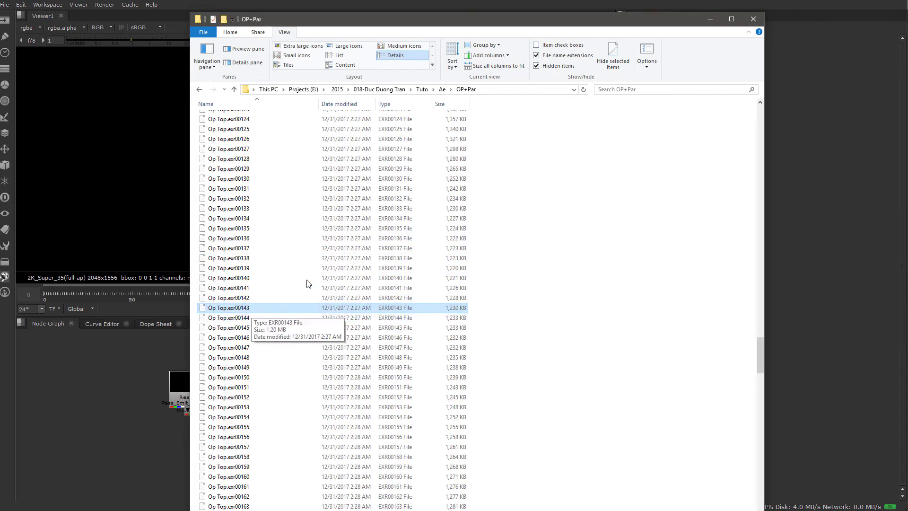
{"action": "scroll", "coordinate": [382, 231], "scroll_direction": "up", "scroll_amount": 20}
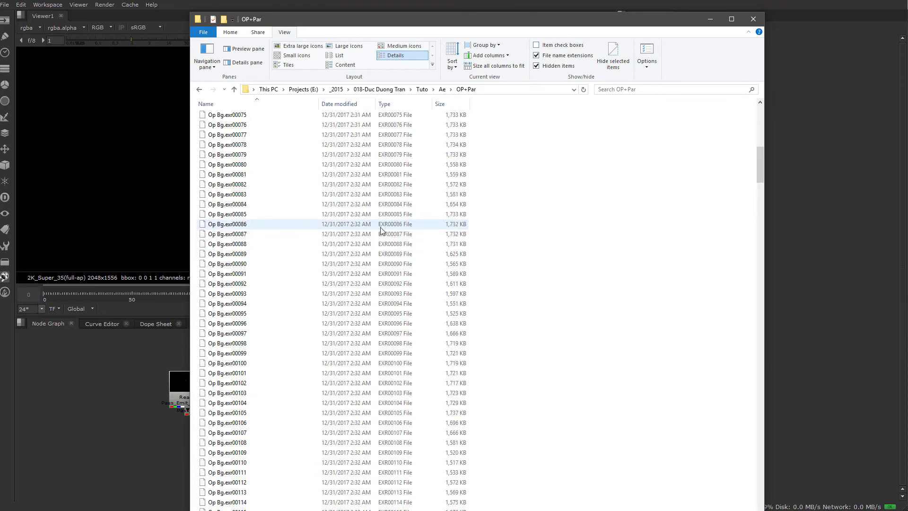
{"action": "scroll", "coordinate": [382, 231], "scroll_direction": "up", "scroll_amount": 20}
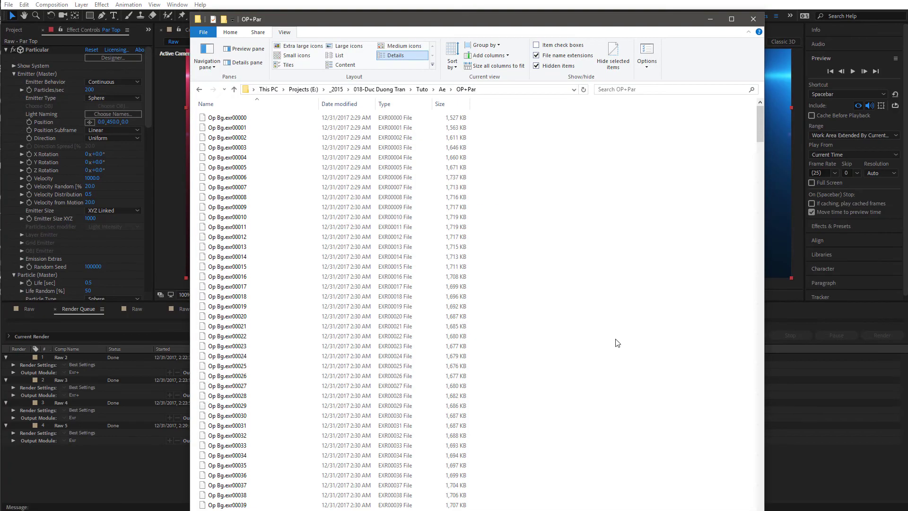
{"action": "left_click_drag", "start_coordinate": [754, 125], "coordinate": [748, 496]}
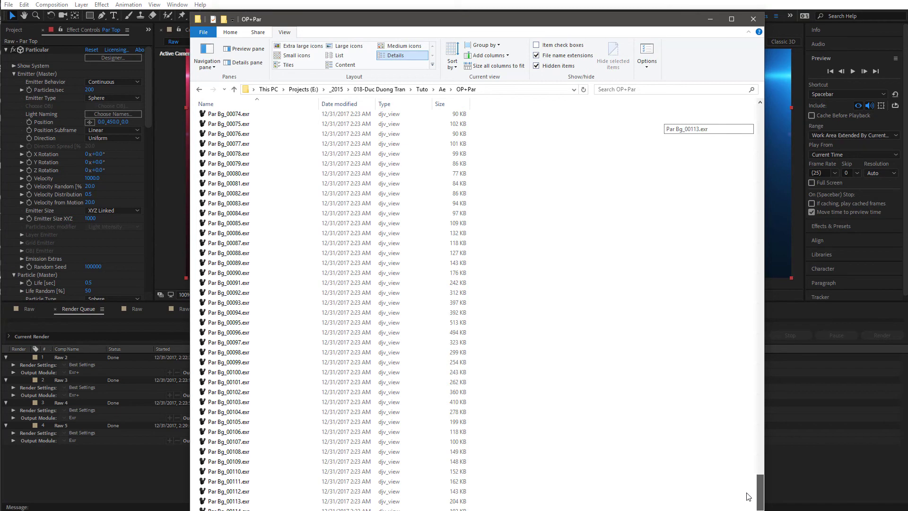
{"action": "scroll", "coordinate": [237, 432], "scroll_direction": "up", "scroll_amount": 5}
- Return to After Effects, close the rd: Render Layers window and duplicate the four finished render items with their file names
{"action": "left_click", "coordinate": [137, 463]}
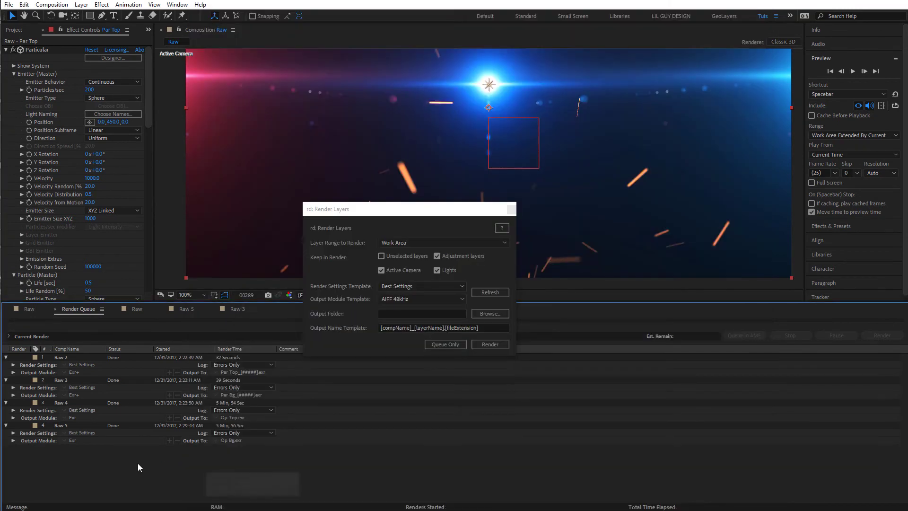
{"action": "left_click", "coordinate": [511, 208]}
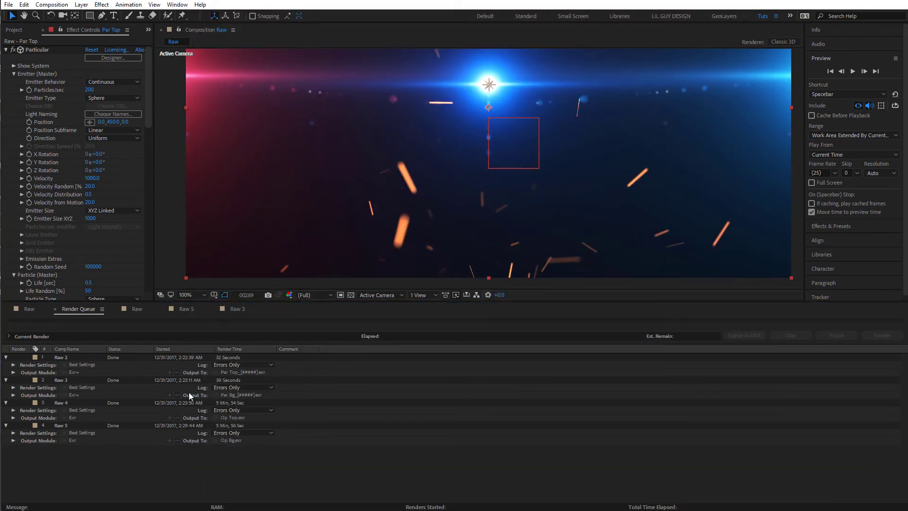
{"action": "left_click", "coordinate": [66, 358]}
{"action": "left_click", "coordinate": [61, 425], "text": "shift"}
{"action": "right_click", "coordinate": [60, 425]}
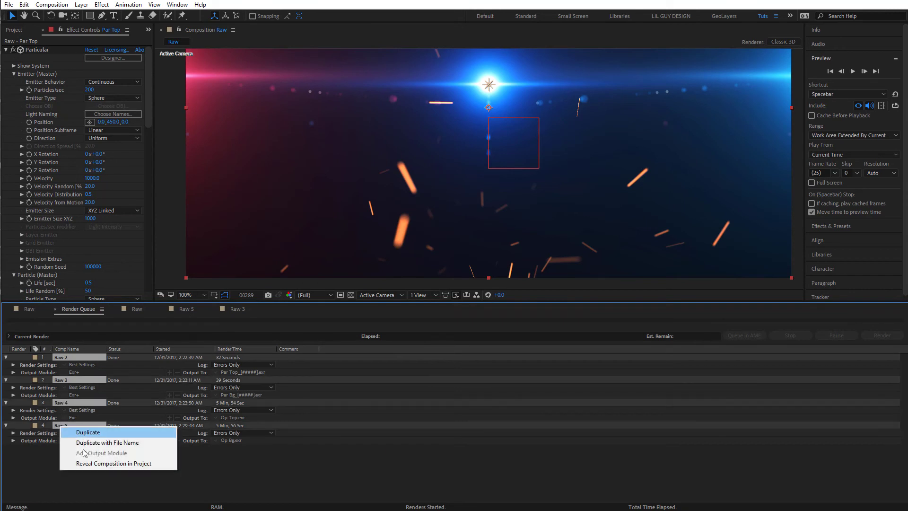
{"action": "left_click", "coordinate": [94, 444]}
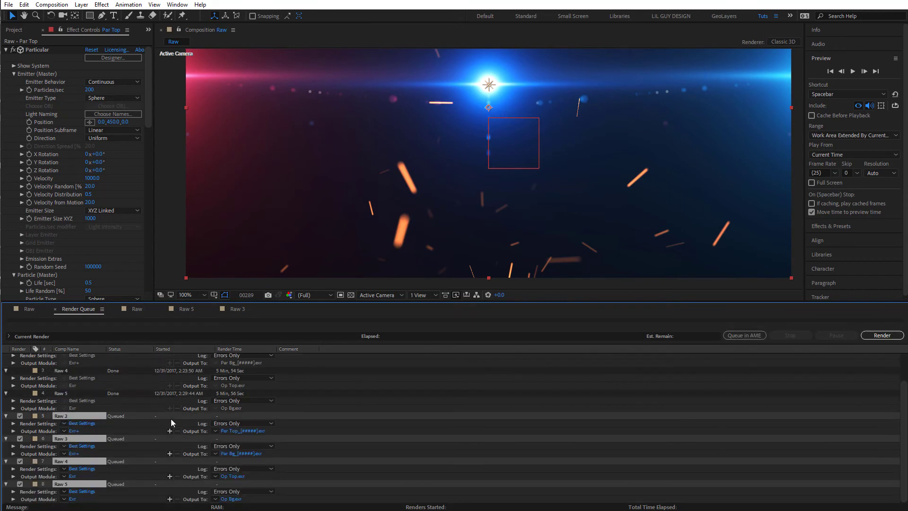
{"action": "right_click", "coordinate": [70, 415]}
{"action": "left_click", "coordinate": [371, 440]}
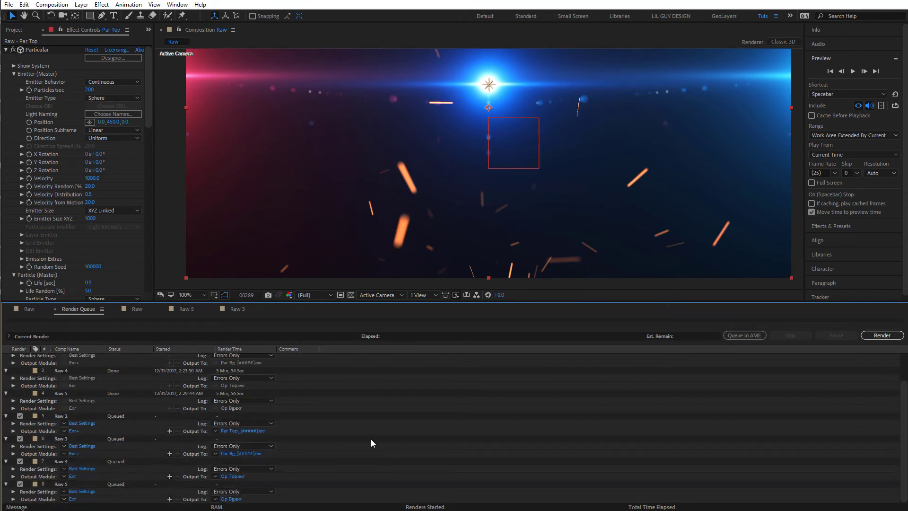
- Inspect the output file names of the duplicated Raw 2 and Raw 4 items without changing them
{"action": "left_click", "coordinate": [251, 431]}
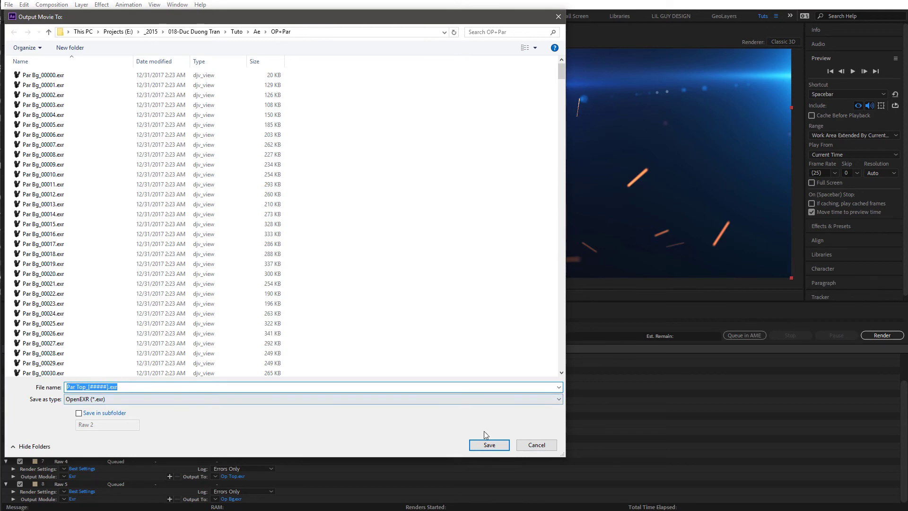
{"action": "left_click", "coordinate": [539, 445]}
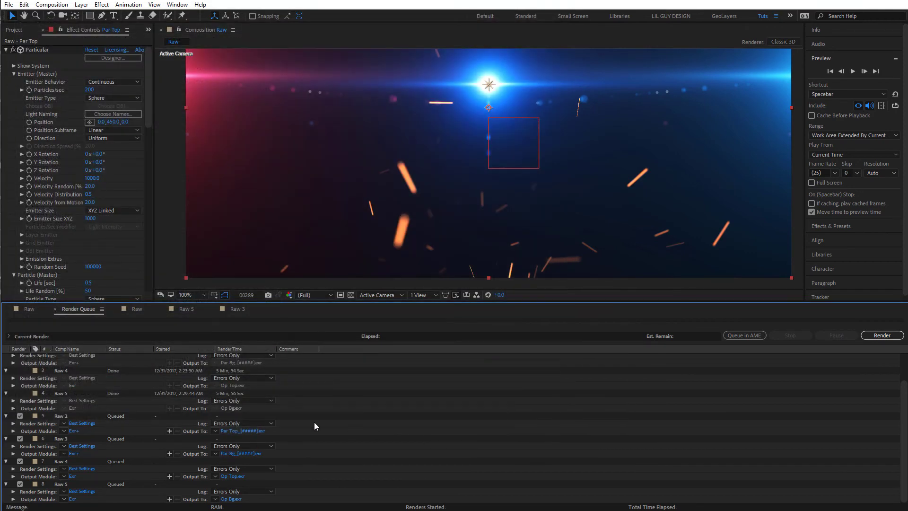
{"action": "left_click", "coordinate": [256, 431]}
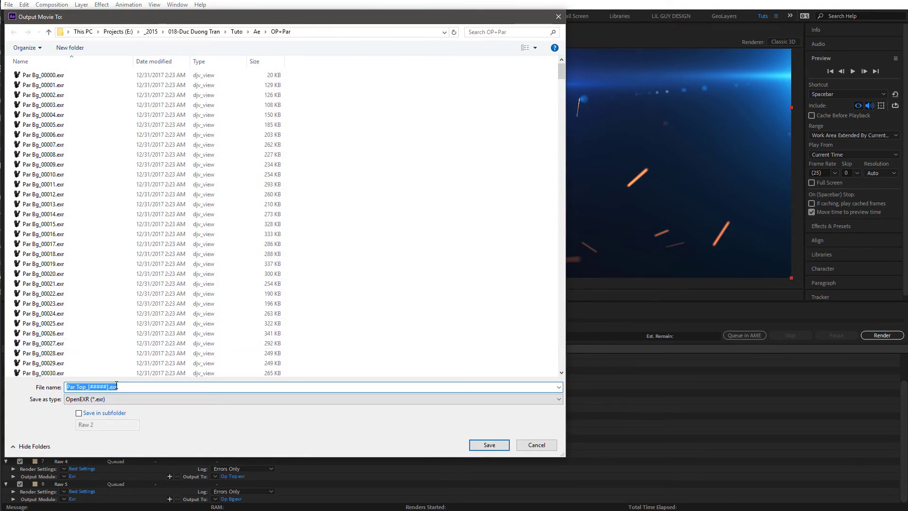
{"action": "left_click", "coordinate": [521, 446]}
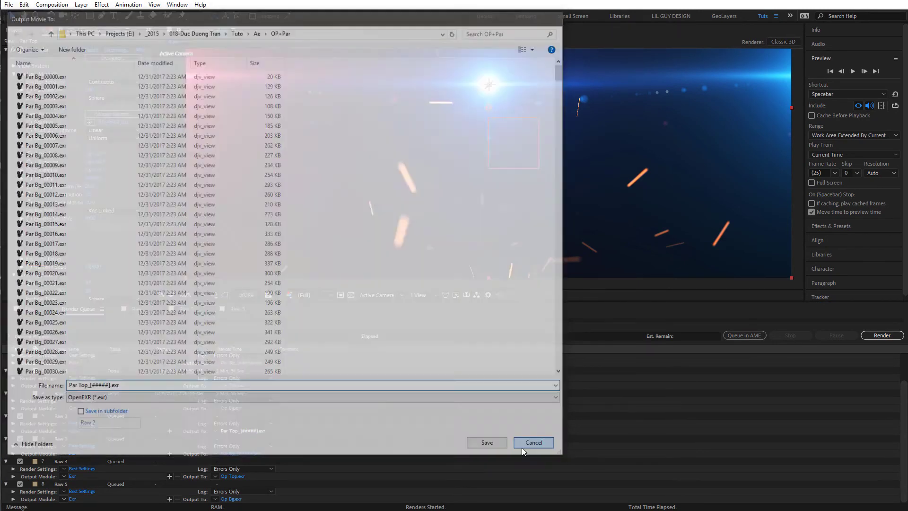
{"action": "left_click", "coordinate": [234, 476]}
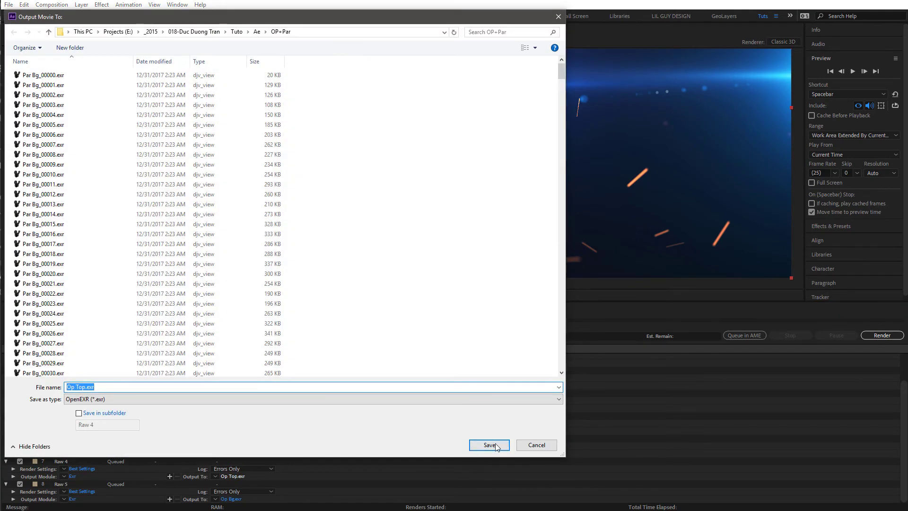
{"action": "left_click", "coordinate": [536, 444]}
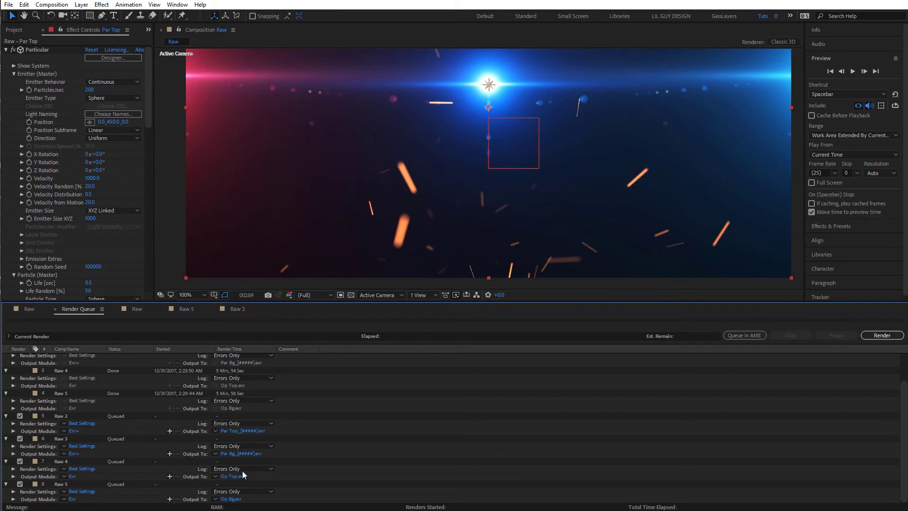
- Try saving the duplicated Raw 4 item's output with frame-number padding as Op Top_[#####].exr
{"action": "left_click", "coordinate": [234, 476]}
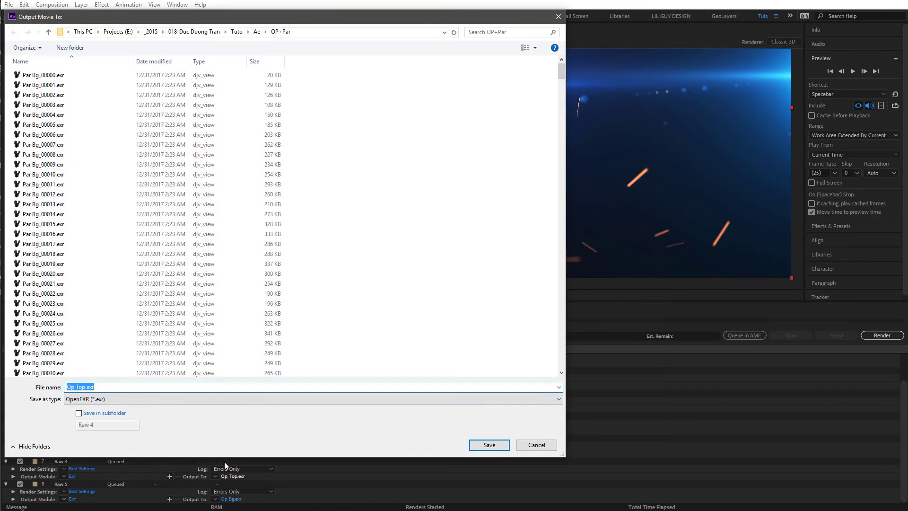
{"action": "left_click", "coordinate": [487, 444]}
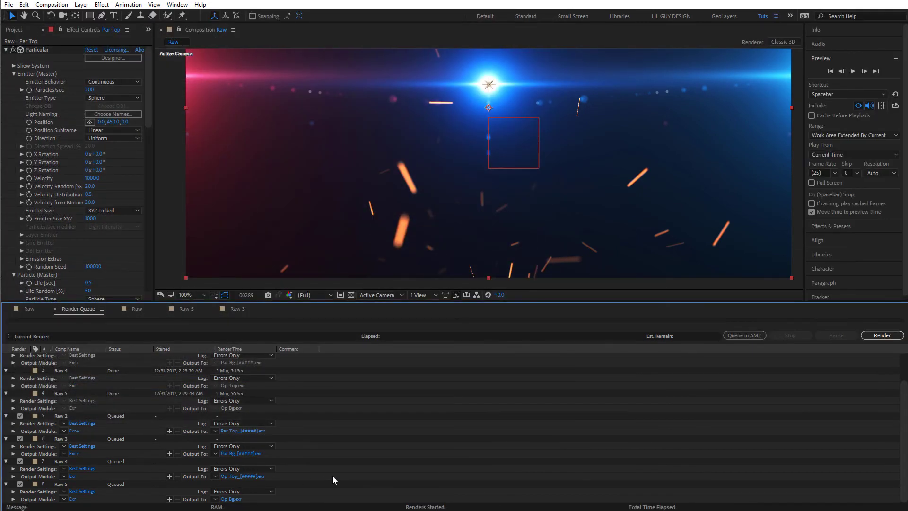
{"action": "key", "text": "ctrl+z"}
- Switch to the OP+Par folder in File Explorer and cut all Op Bg and Op Top files, from Op Bg.exr00000 through Op Top.exr00300
{"action": "key", "text": "alt+Tab"}
{"action": "scroll", "coordinate": [238, 481], "scroll_direction": "up", "scroll_amount": 20}
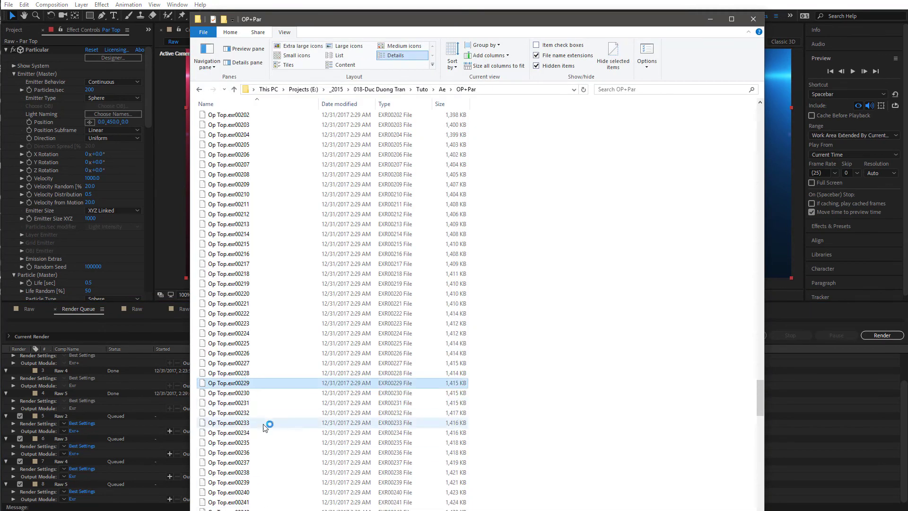
{"action": "scroll", "coordinate": [244, 475], "scroll_direction": "down", "scroll_amount": 14}
{"action": "scroll", "coordinate": [359, 420], "scroll_direction": "down", "scroll_amount": 20}
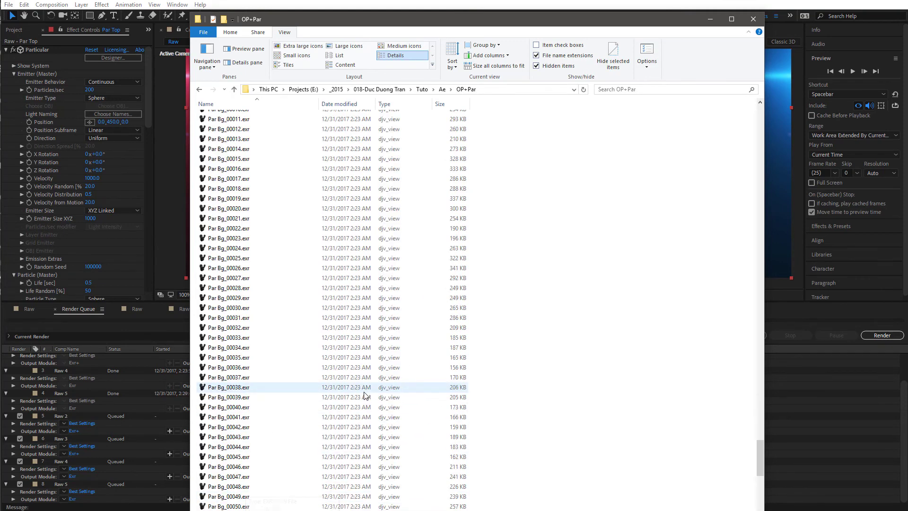
{"action": "scroll", "coordinate": [757, 487], "scroll_direction": "up", "scroll_amount": 20}
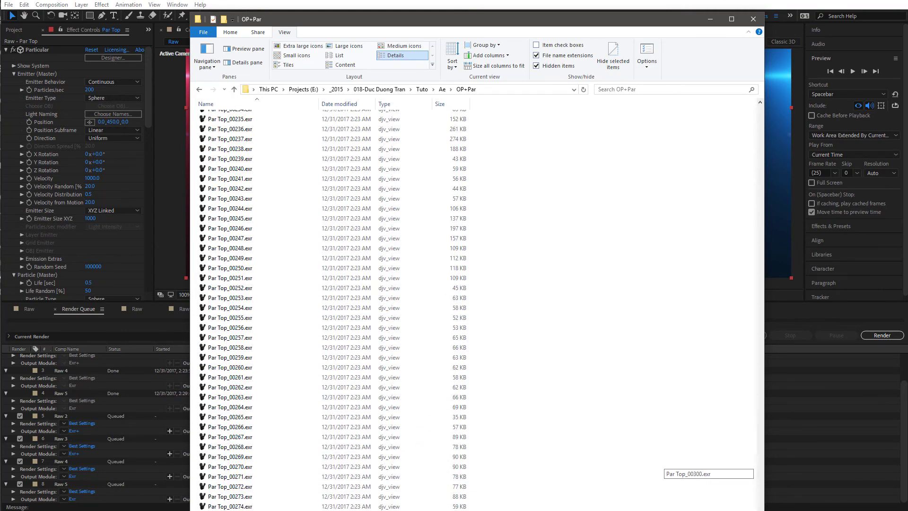
{"action": "left_click_drag", "start_coordinate": [743, 307], "coordinate": [761, 33]}
{"action": "left_click_drag", "start_coordinate": [746, 107], "coordinate": [446, 151]}
{"action": "key", "text": "F2"}
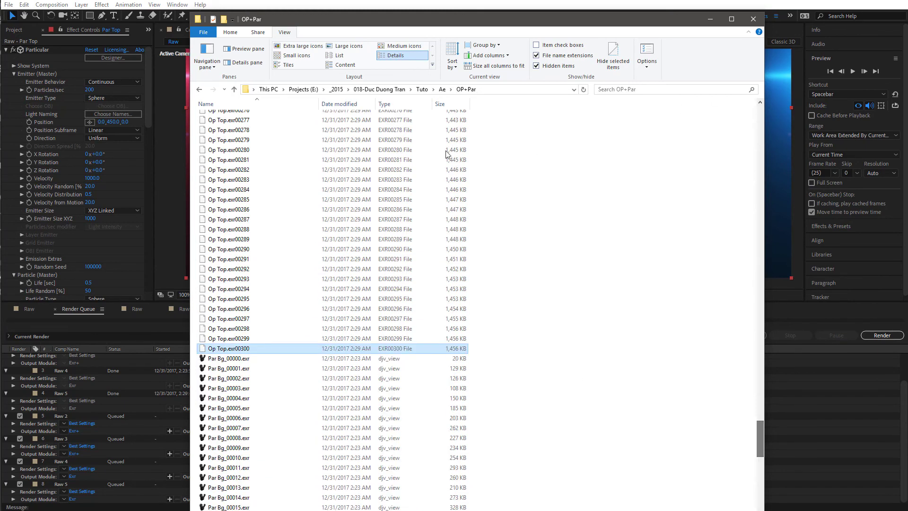
{"action": "left_click_drag", "start_coordinate": [760, 439], "coordinate": [716, 122]}
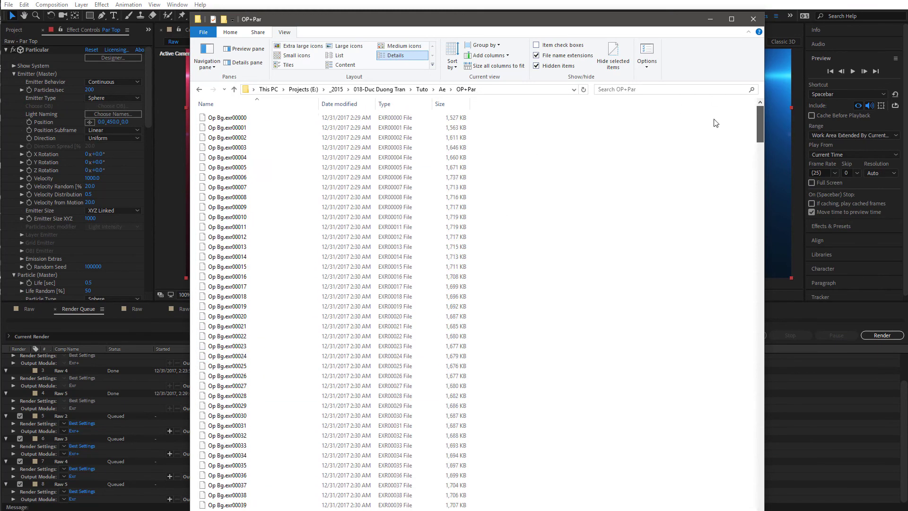
{"action": "key", "text": "ctrl+a"}
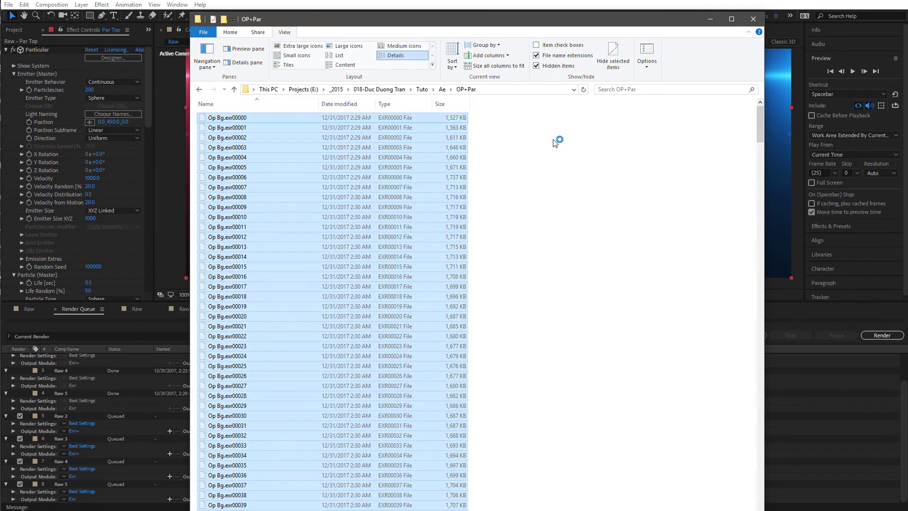
{"action": "left_click", "coordinate": [561, 166]}
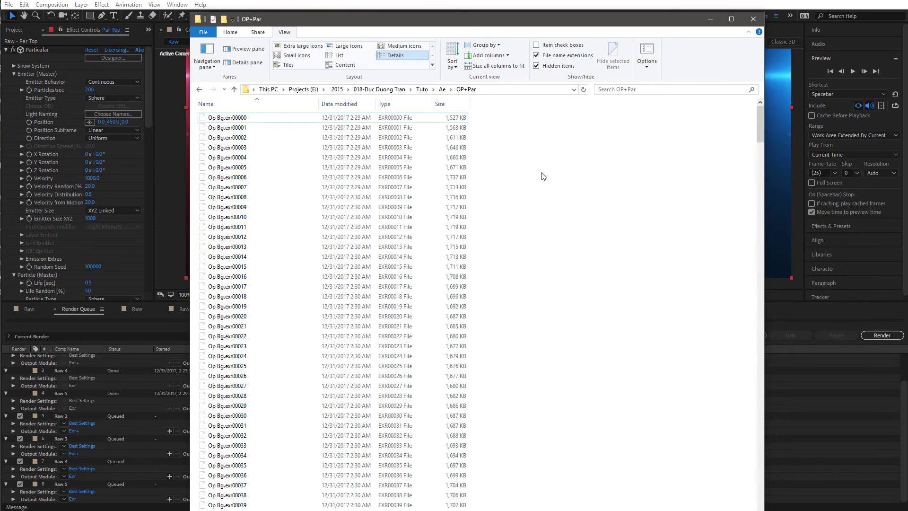
- Create a subfolder with the default name New folder inside OP+Par and move the cut Op files into it
{"action": "key", "text": "ctrl+shift+n"}
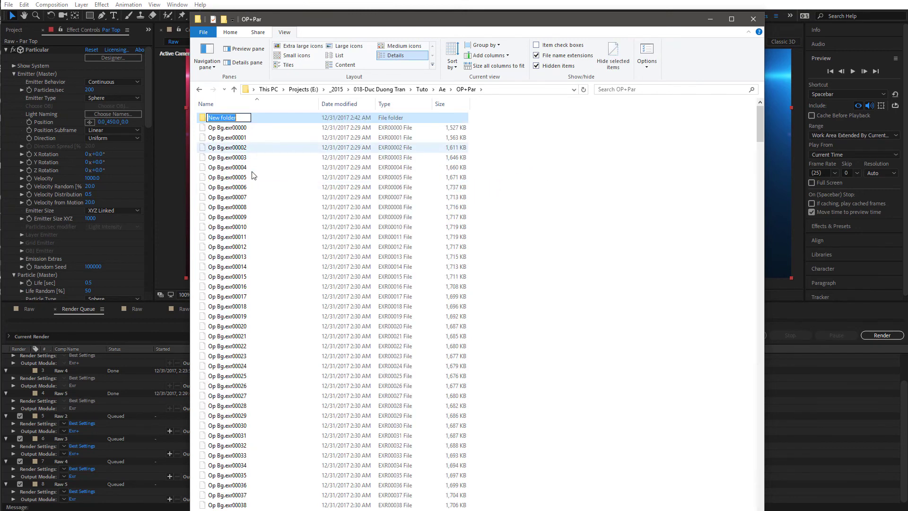
{"action": "double_click", "coordinate": [258, 117]}
{"action": "right_click", "coordinate": [254, 114]}
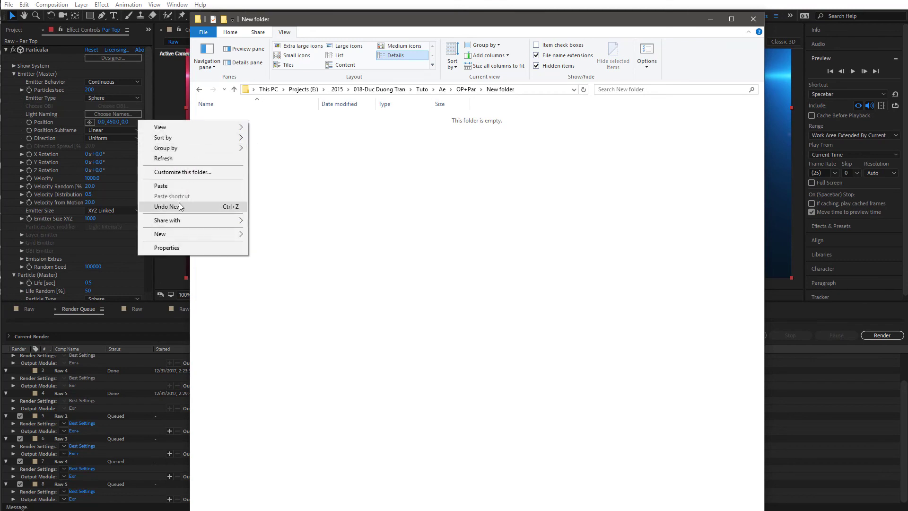
{"action": "left_click", "coordinate": [192, 185]}
- Copy the full path of the new subfolder holding the Op files and clear the file selection
{"action": "left_click", "coordinate": [478, 88]}
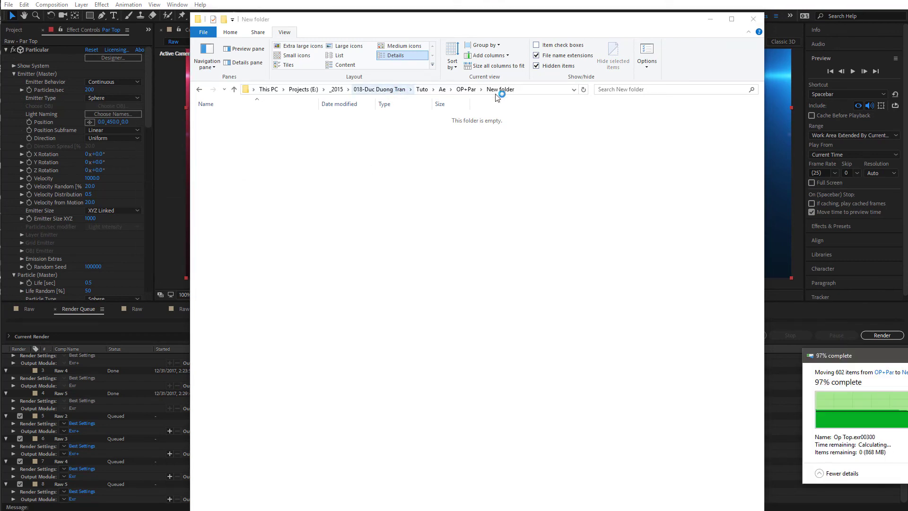
{"action": "left_click", "coordinate": [480, 87]}
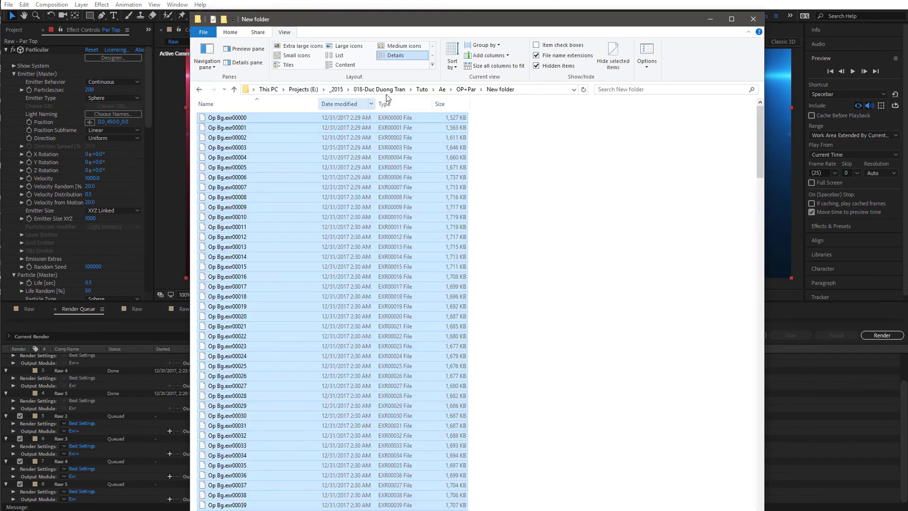
{"action": "left_click", "coordinate": [539, 90]}
{"action": "right_click", "coordinate": [260, 89]}
{"action": "left_click", "coordinate": [279, 117]}
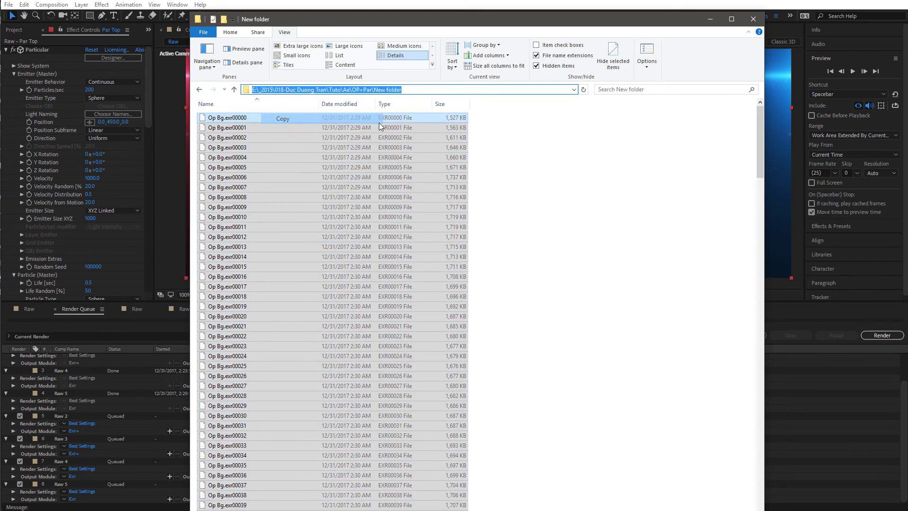
{"action": "left_click", "coordinate": [497, 135]}
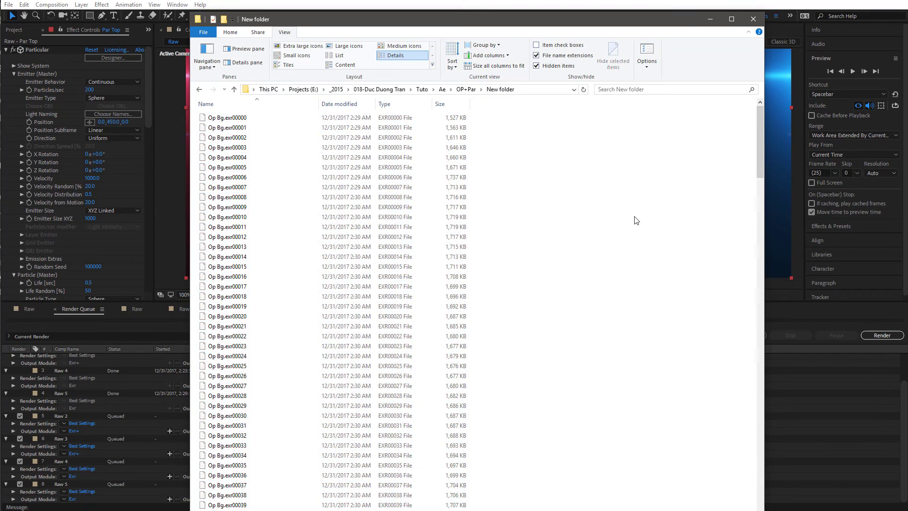
- Search for Adobe Bridge CS6 (64bit) in the system's programs and launch it
{"action": "key", "text": "super"}
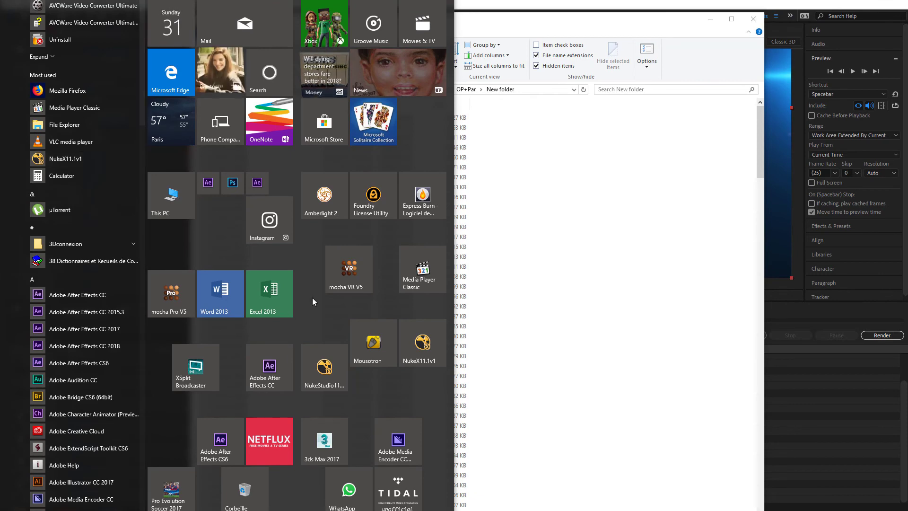
{"action": "left_click", "coordinate": [612, 256]}
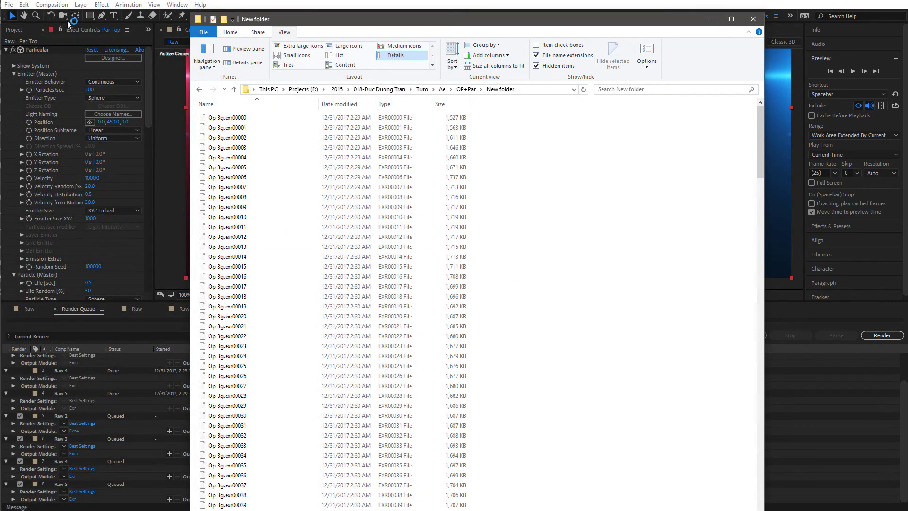
{"action": "key", "text": "super"}
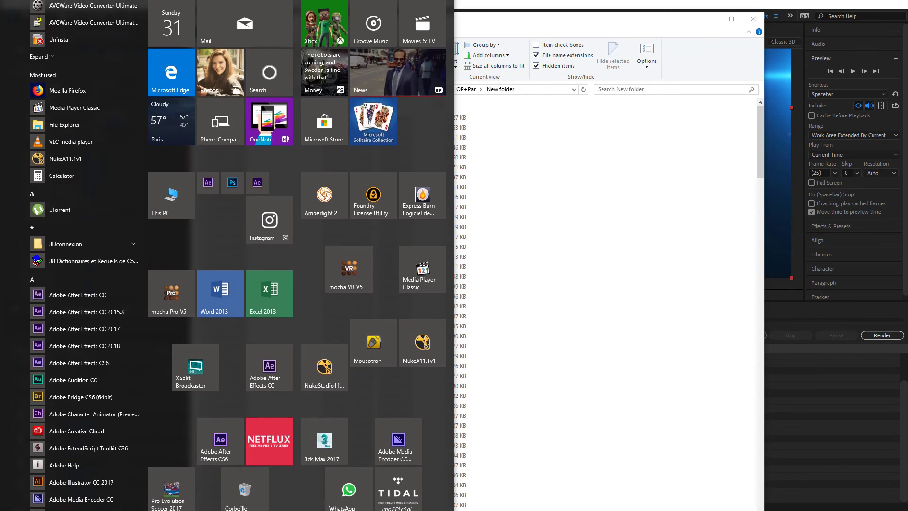
{"action": "type", "text": "bri"}
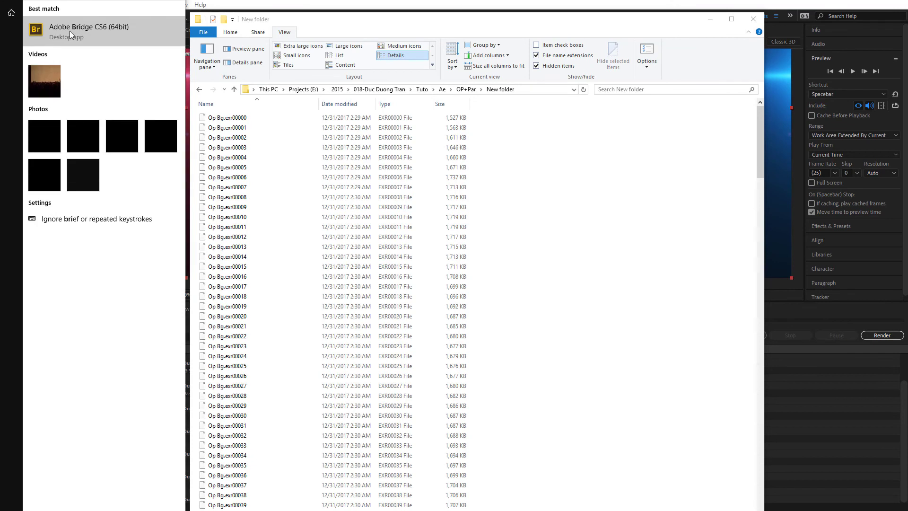
{"action": "right_click", "coordinate": [70, 31]}
{"action": "left_click", "coordinate": [192, 83]}
{"action": "left_click", "coordinate": [191, 83]}
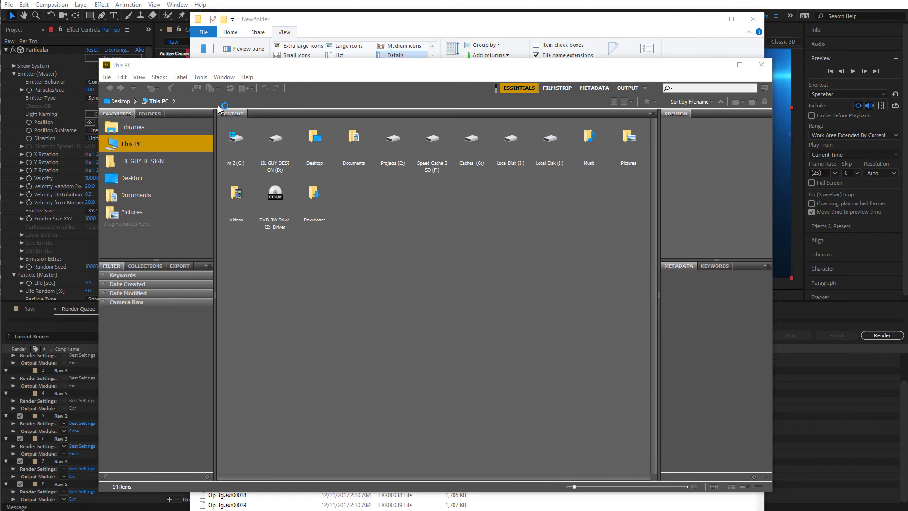
- Open the OP+Par\New folder location in Bridge by entering the copied path
{"action": "left_click", "coordinate": [156, 101]}
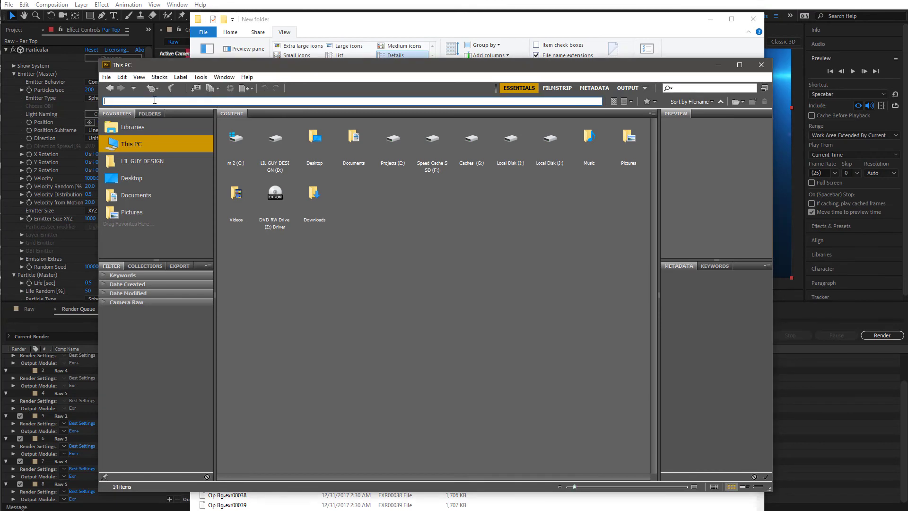
{"action": "right_click", "coordinate": [154, 101]}
{"action": "left_click", "coordinate": [131, 140]}
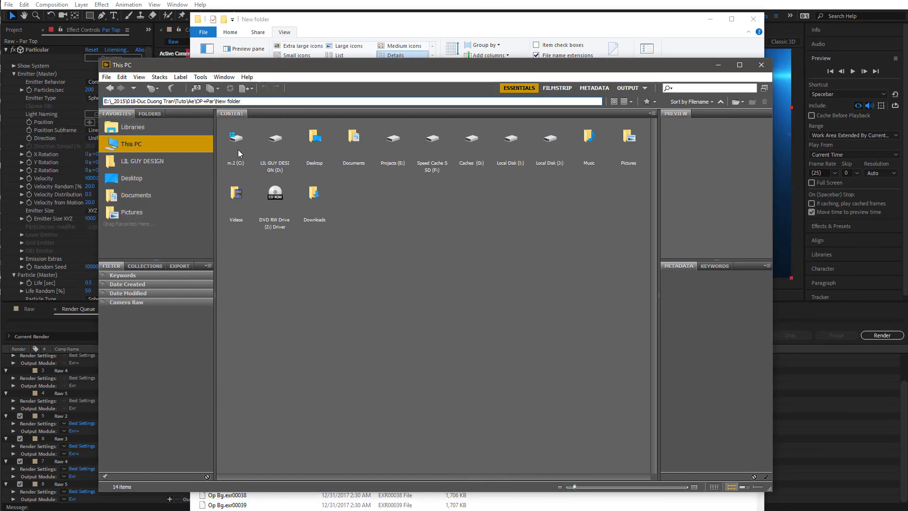
{"action": "key", "text": "Return"}
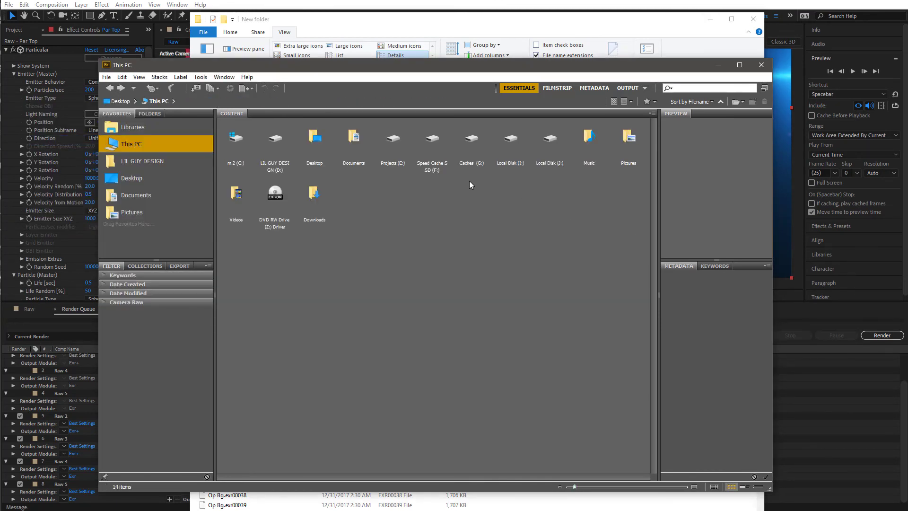
{"action": "left_click", "coordinate": [174, 102]}
{"action": "left_click", "coordinate": [180, 101]}
{"action": "right_click", "coordinate": [166, 102]}
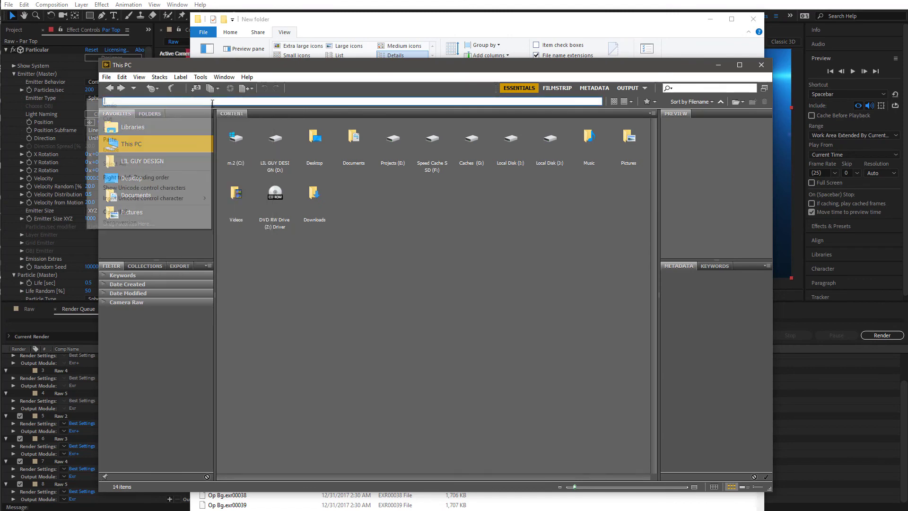
{"action": "left_click", "coordinate": [166, 139]}
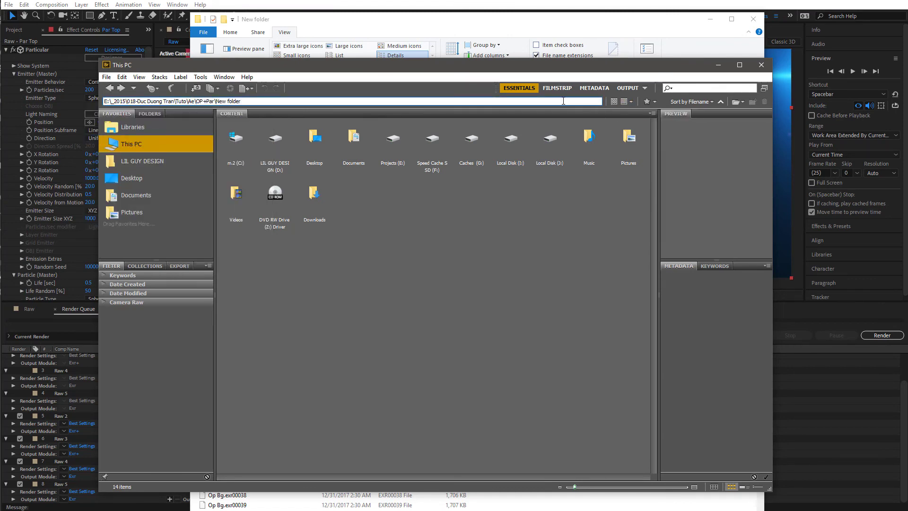
{"action": "key", "text": "Return"}
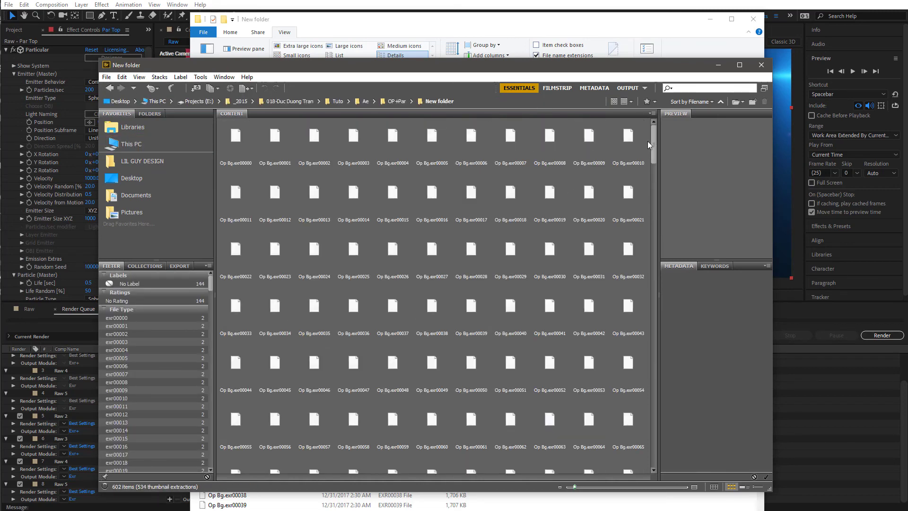
- Select all the Op Bg and Op Top files in the folder and open Batch Rename for them
{"action": "scroll", "coordinate": [650, 356], "scroll_direction": "down", "scroll_amount": 10}
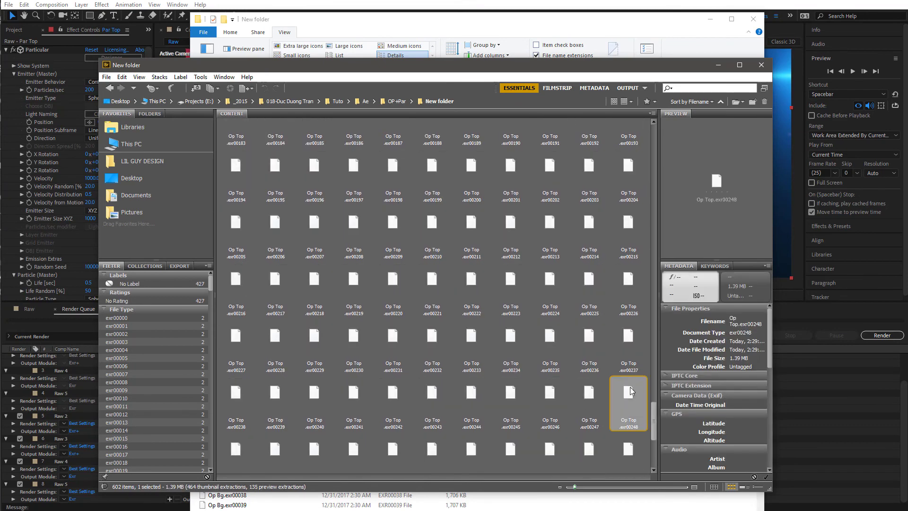
{"action": "left_click", "coordinate": [630, 387]}
{"action": "key", "text": "ctrl+a"}
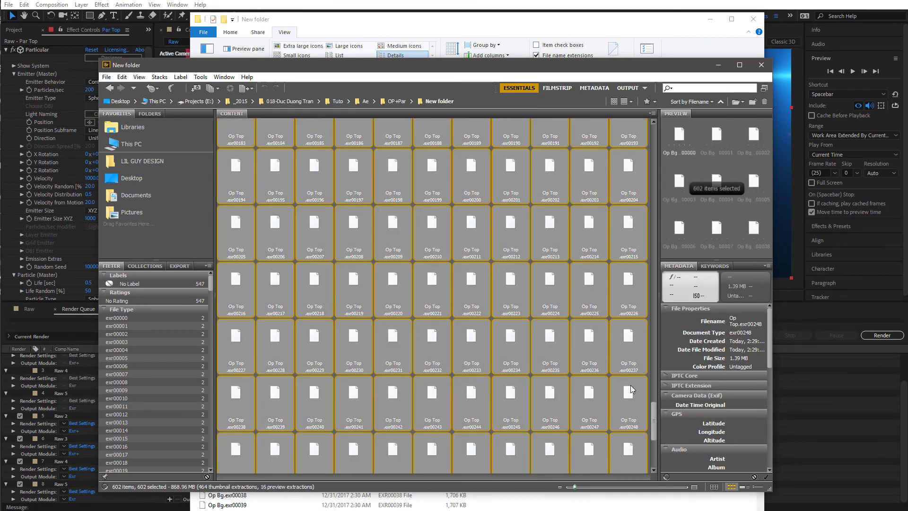
{"action": "right_click", "coordinate": [390, 196]}
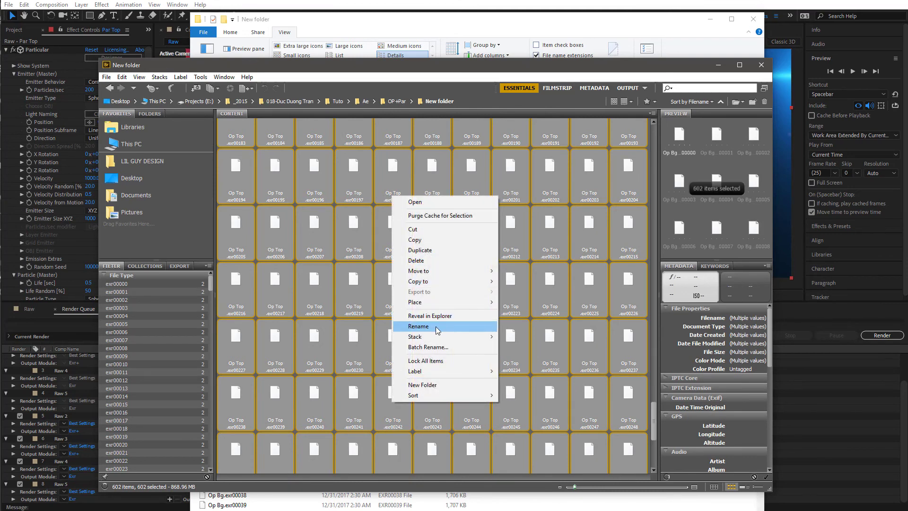
{"action": "scroll", "coordinate": [517, 336], "scroll_direction": "up", "scroll_amount": 2}
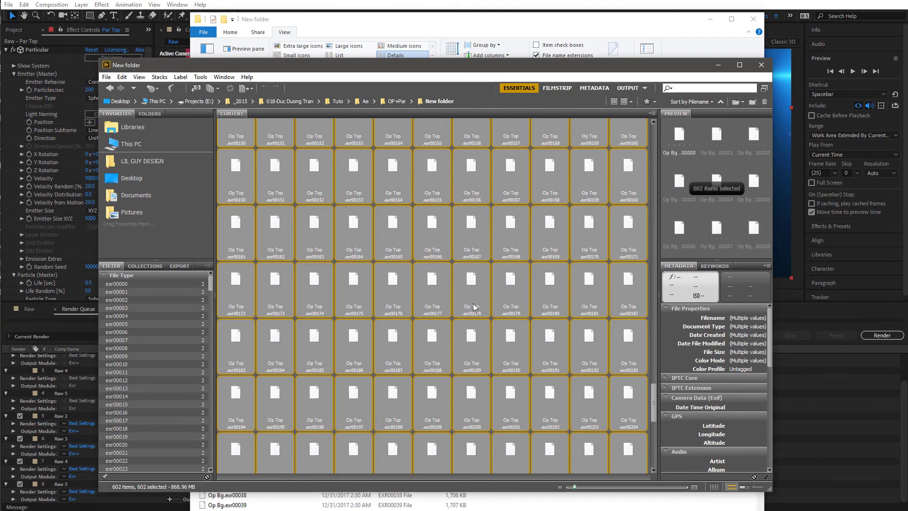
{"action": "right_click", "coordinate": [476, 275]}
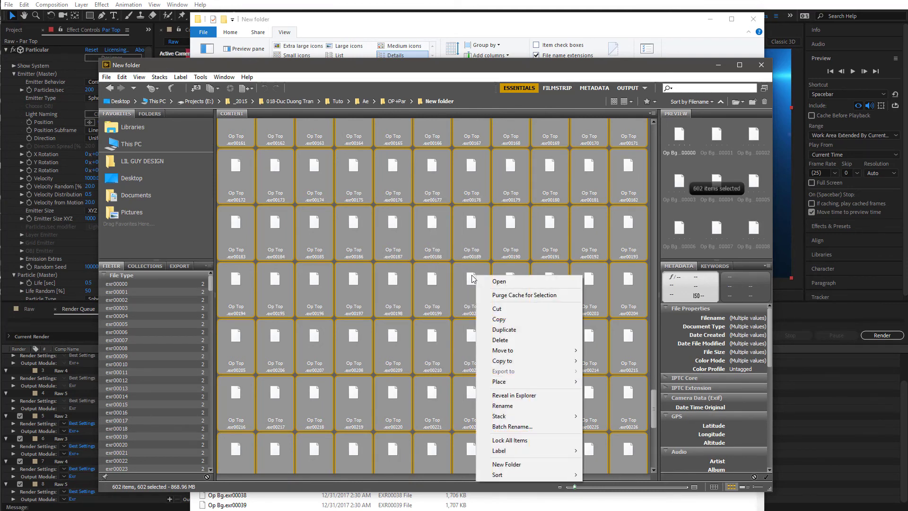
{"action": "left_click", "coordinate": [506, 426]}
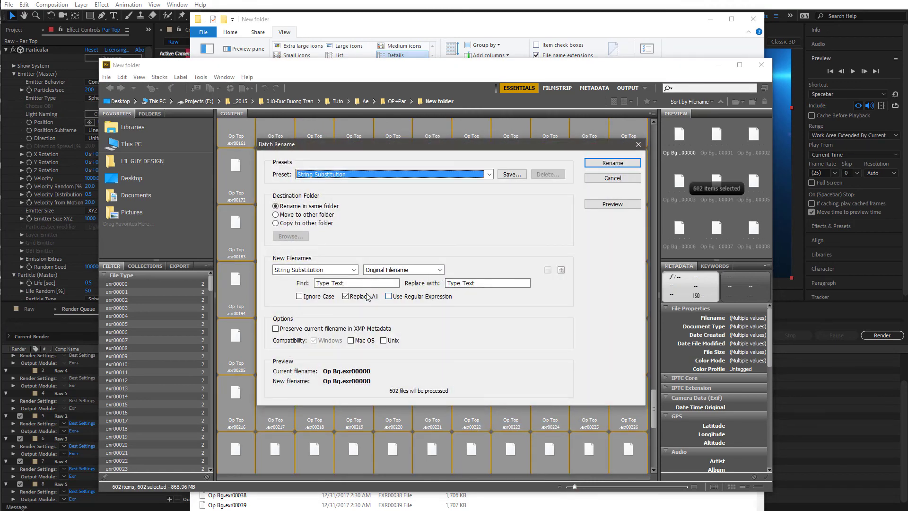
- Add three Text rows to the new filename pattern and remove the String Substitution row
{"action": "left_click", "coordinate": [561, 270]}
{"action": "left_click", "coordinate": [561, 270]}
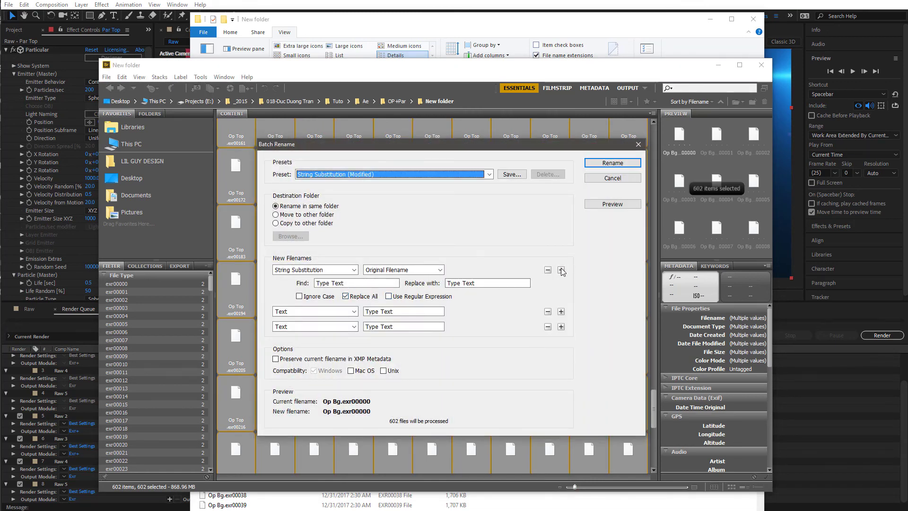
{"action": "left_click", "coordinate": [560, 269]}
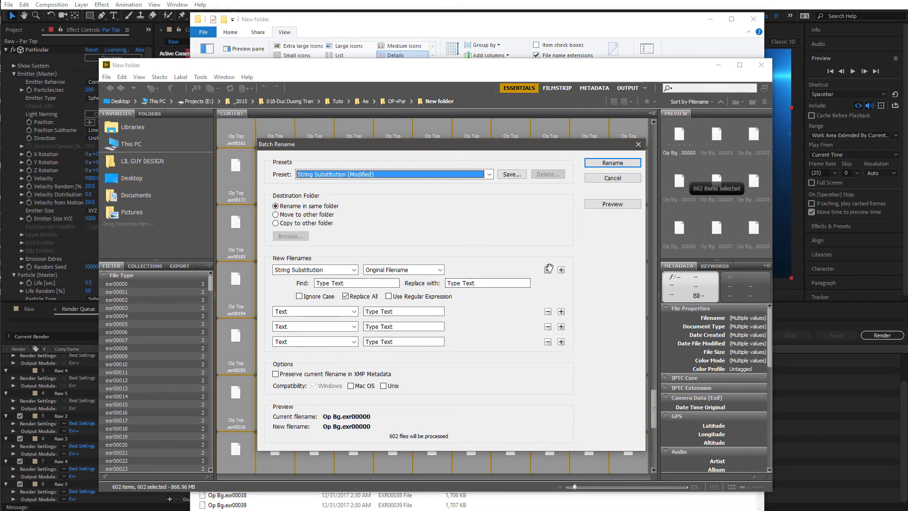
{"action": "left_click", "coordinate": [546, 269]}
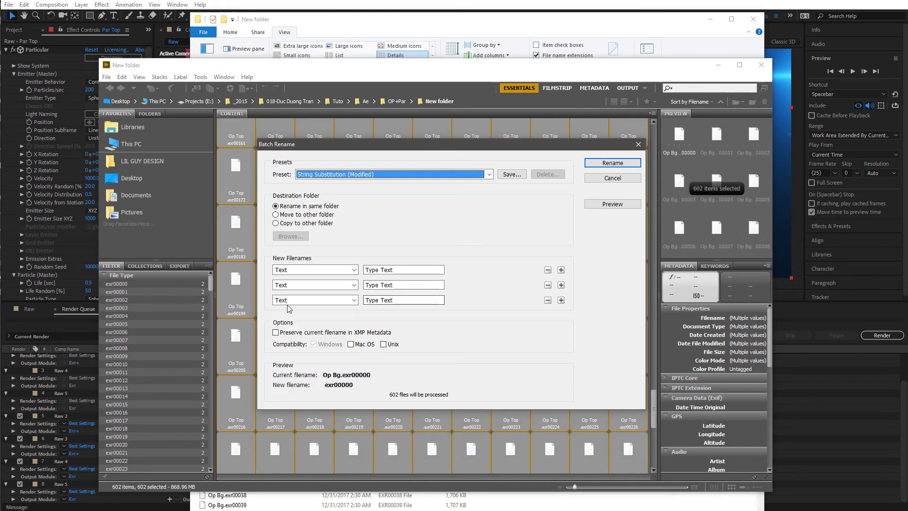
- Change the third row of the new filename pattern to New Extension with the value exr
{"action": "left_click", "coordinate": [312, 300]}
{"action": "left_click", "coordinate": [310, 299]}
{"action": "left_click", "coordinate": [392, 300]}
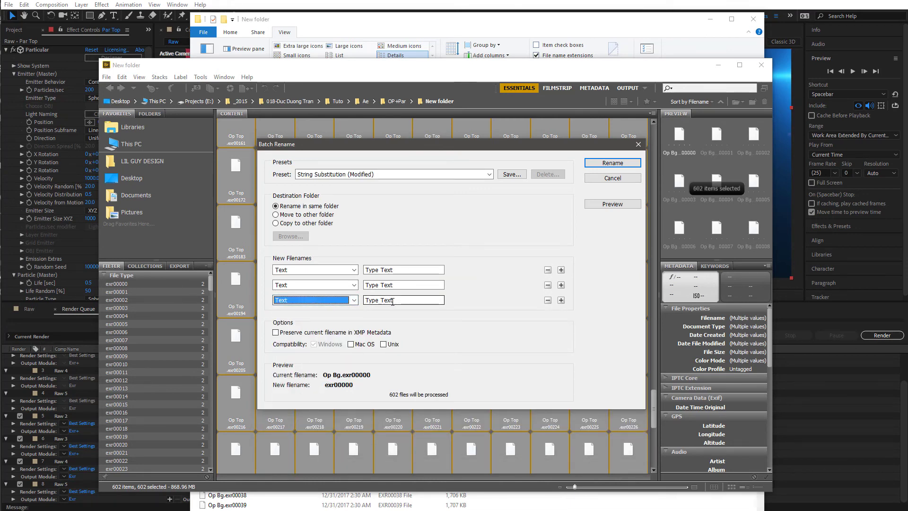
{"action": "left_click", "coordinate": [338, 301]}
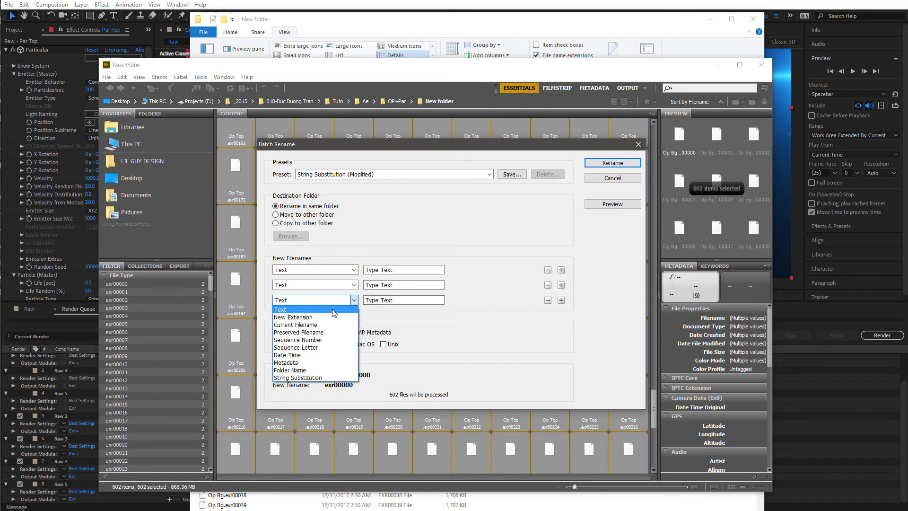
{"action": "left_click", "coordinate": [330, 317]}
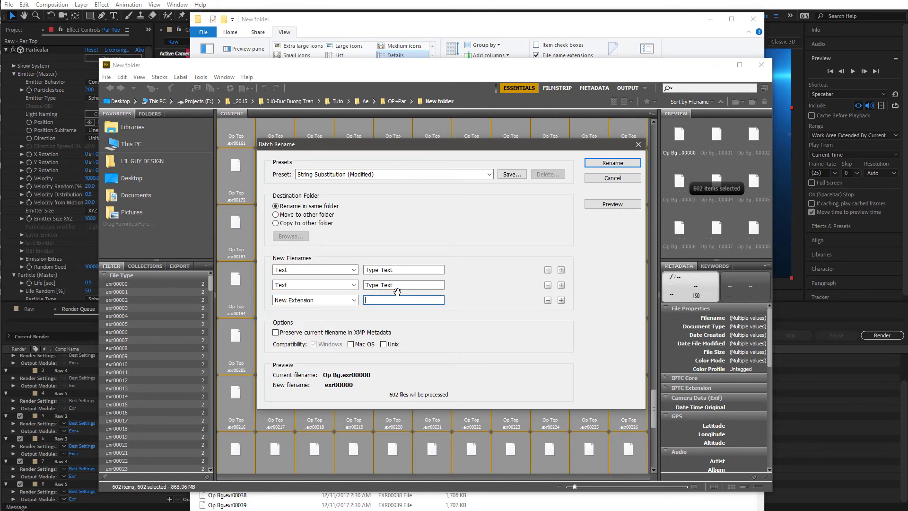
{"action": "type", "text": "exr"}
- Change the first filename row to Preserved Filename, using Name and Original Case
{"action": "left_click", "coordinate": [316, 269]}
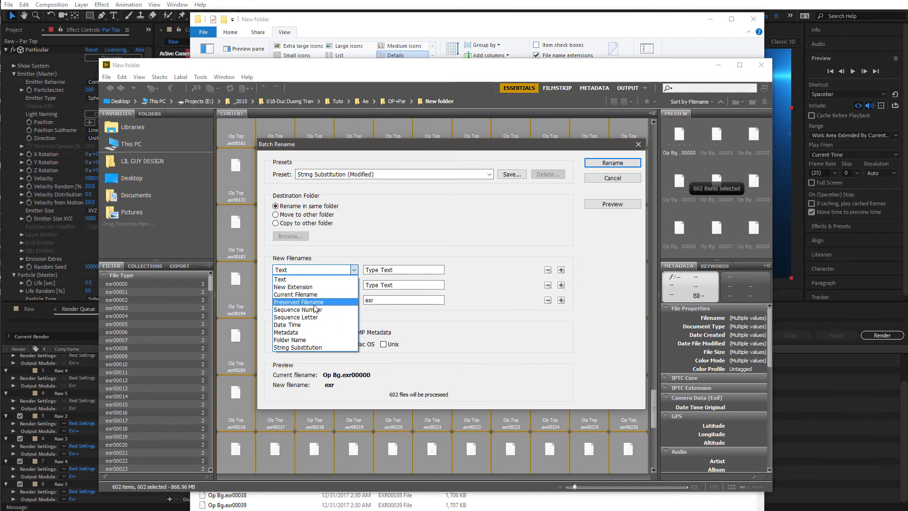
{"action": "left_click", "coordinate": [303, 303]}
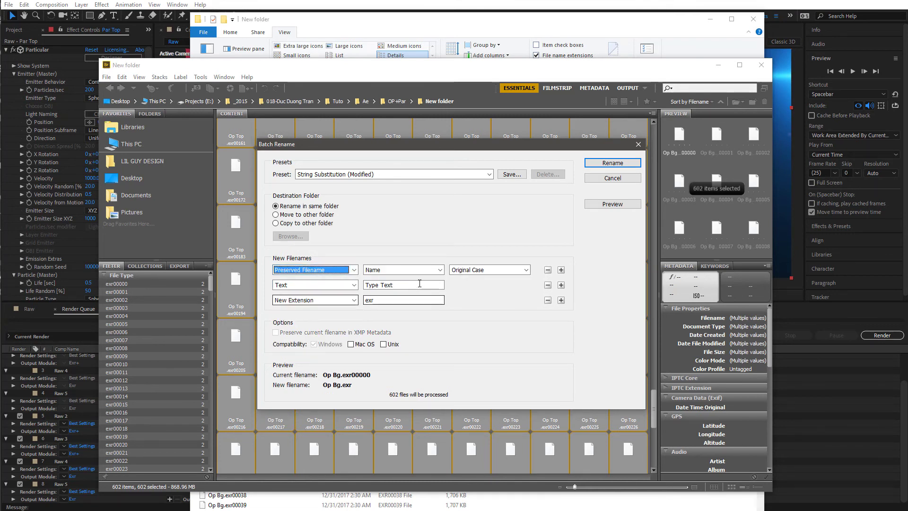
{"action": "left_click", "coordinate": [411, 269]}
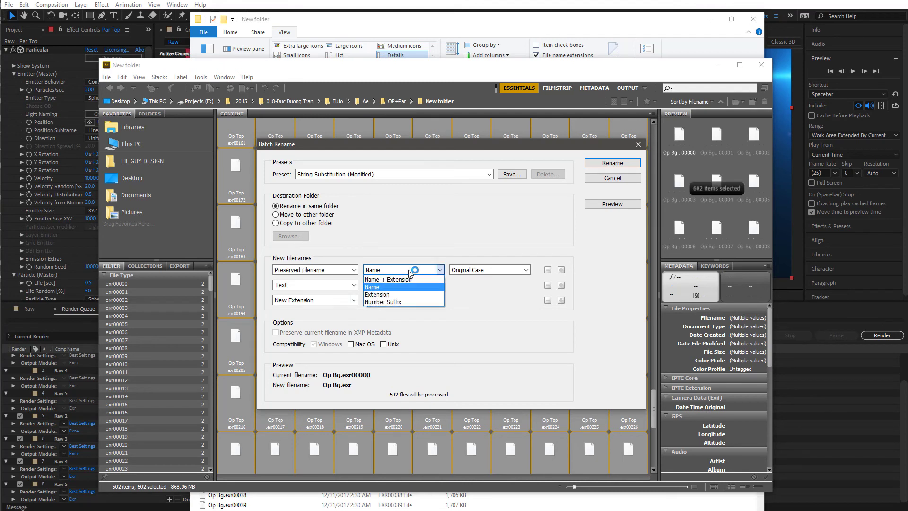
{"action": "left_click", "coordinate": [431, 286]}
{"action": "left_click", "coordinate": [492, 272]}
{"action": "left_click", "coordinate": [494, 269]}
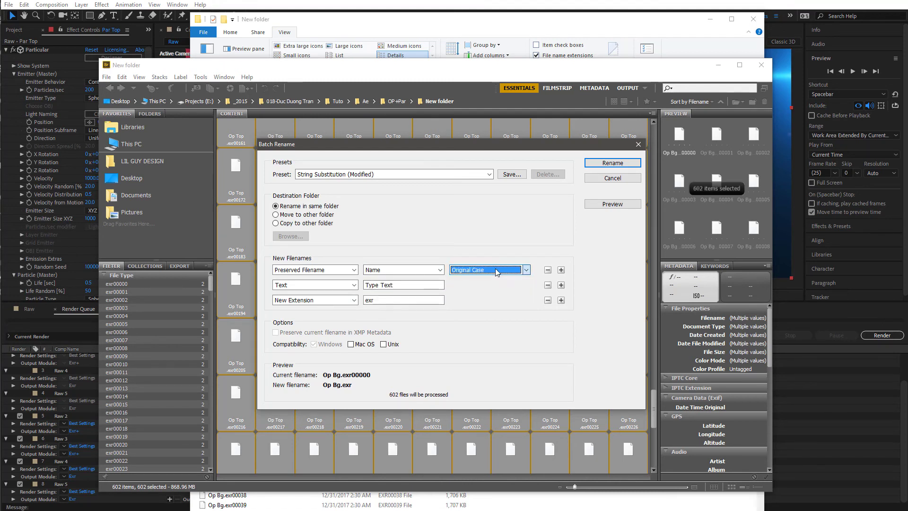
- Change the second filename row from Text to Sequence Number
{"action": "left_click", "coordinate": [311, 285]}
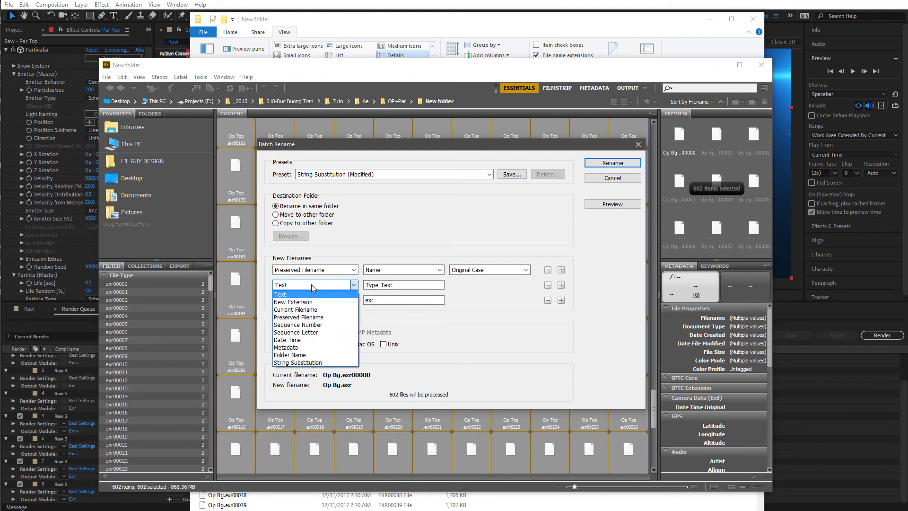
{"action": "left_click", "coordinate": [326, 310]}
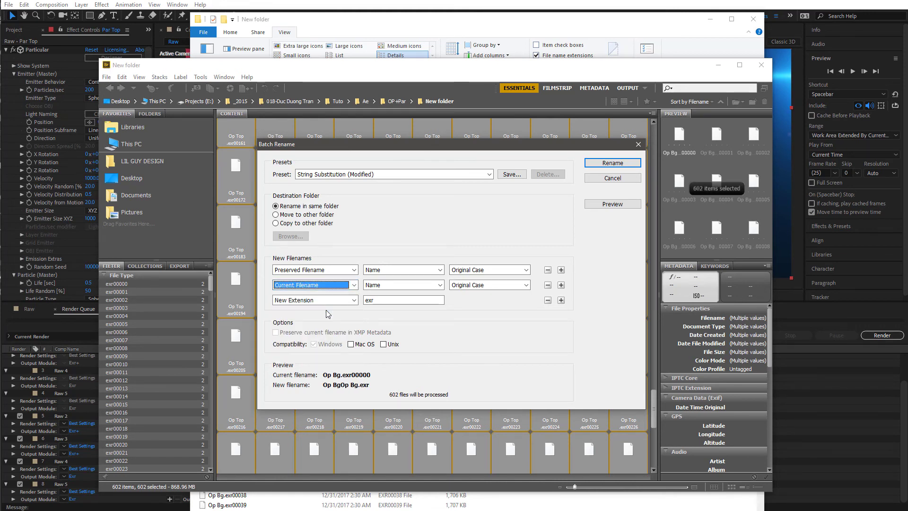
{"action": "left_click", "coordinate": [326, 285]}
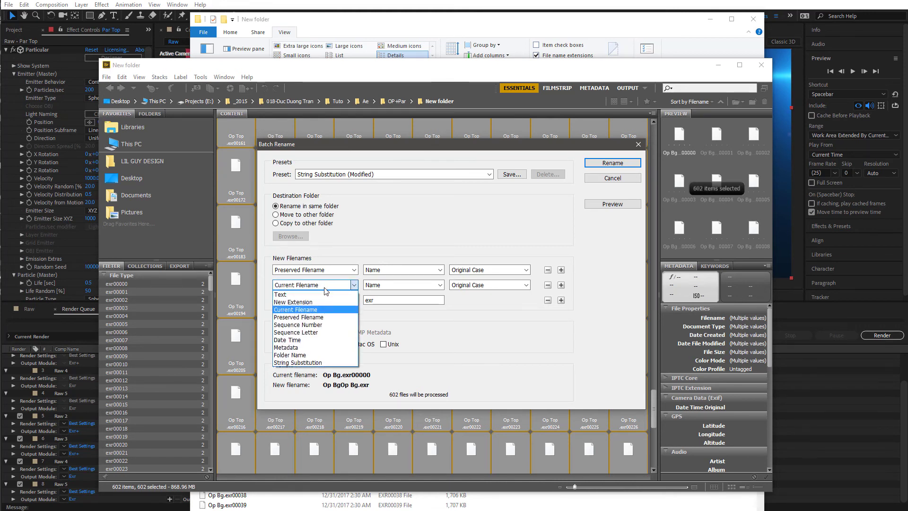
{"action": "left_click", "coordinate": [326, 326]}
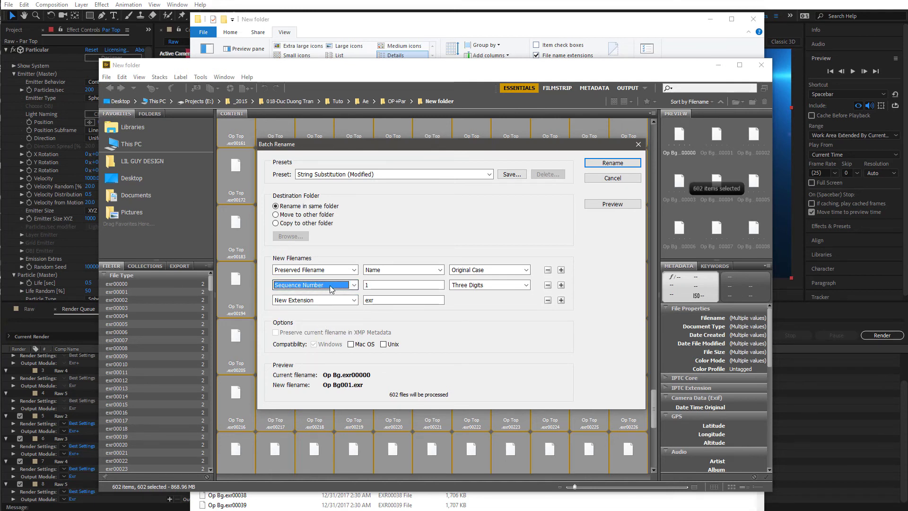
{"action": "left_click", "coordinate": [396, 284]}
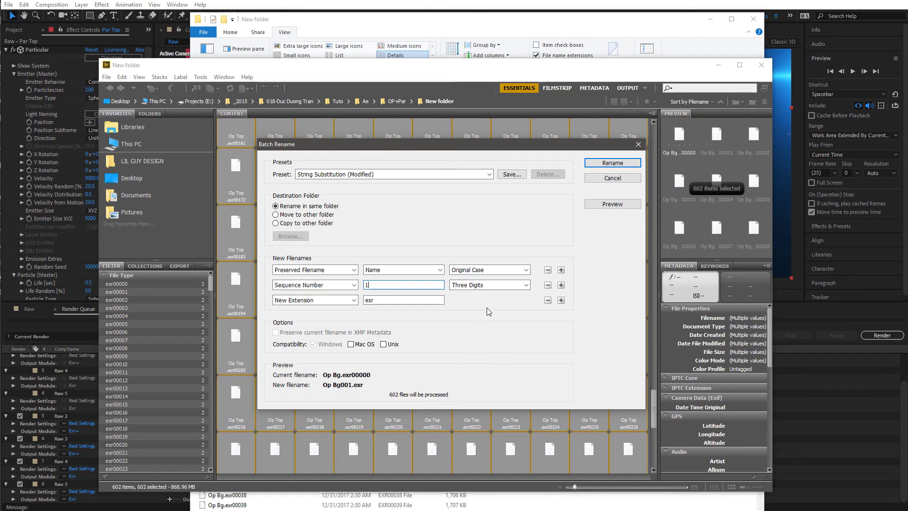
- Try four, five and two digits for the sequence number, then return it to Three Digits
{"action": "left_click", "coordinate": [491, 285]}
{"action": "left_click", "coordinate": [489, 321]}
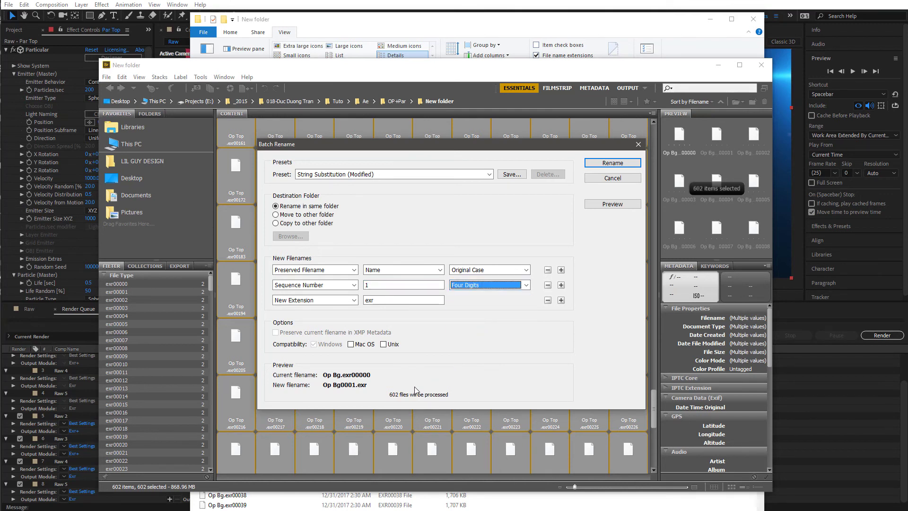
{"action": "left_click", "coordinate": [506, 287]}
{"action": "left_click", "coordinate": [487, 326]}
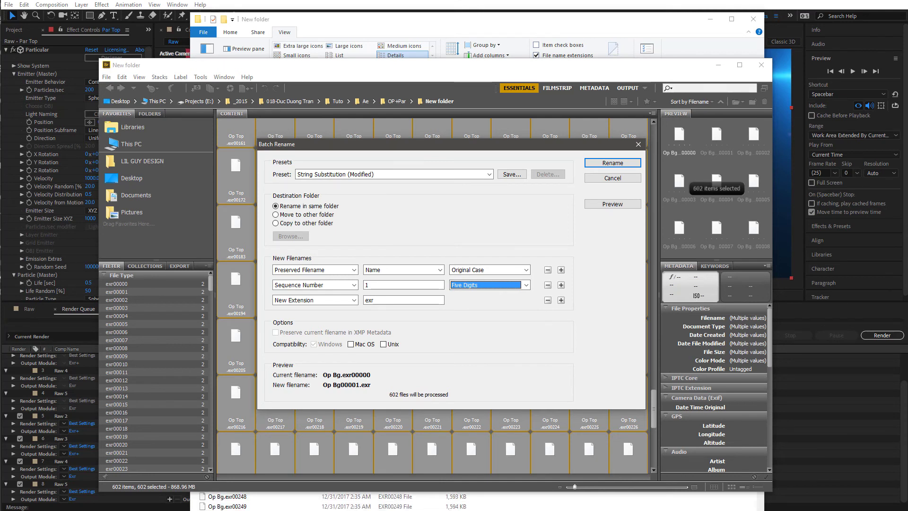
{"action": "left_click", "coordinate": [489, 285]}
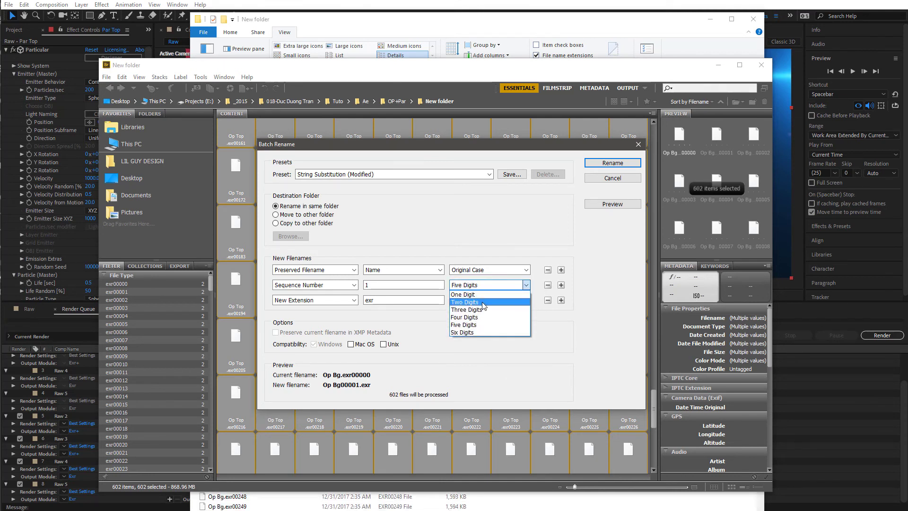
{"action": "left_click", "coordinate": [475, 298]}
{"action": "left_click", "coordinate": [472, 286]}
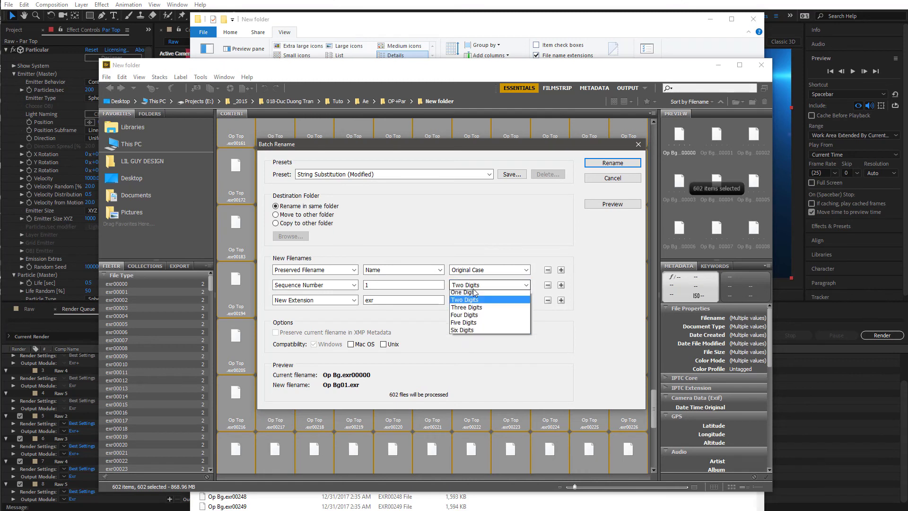
{"action": "left_click", "coordinate": [473, 307]}
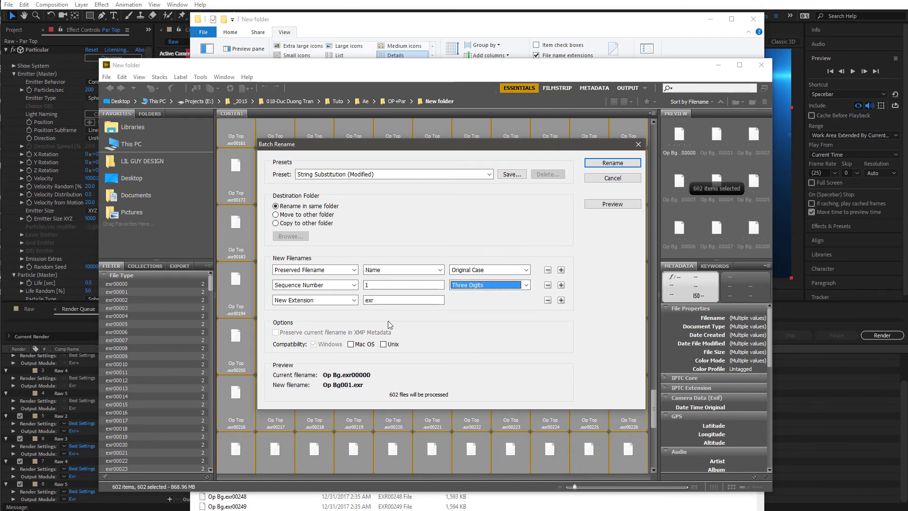
- Check the file numbering in the Explorer window of New folder and start the sequence number at 0
{"action": "left_click", "coordinate": [409, 285]}
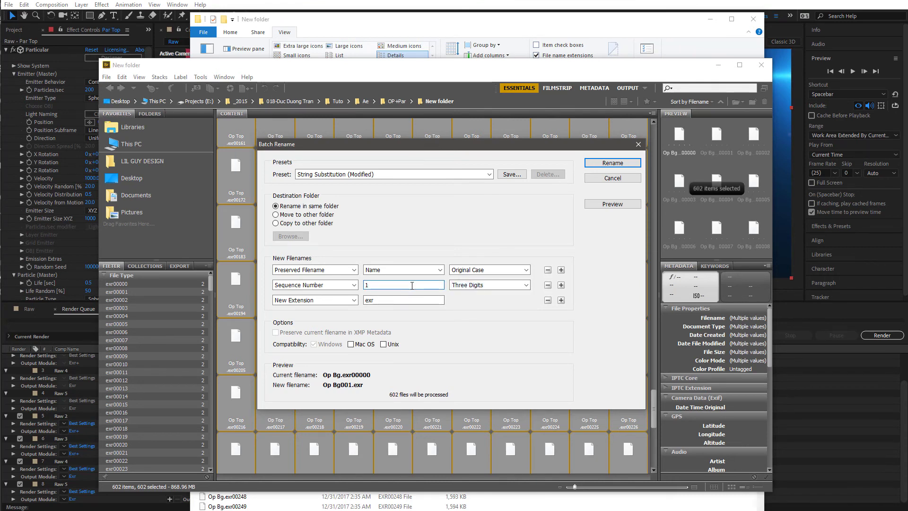
{"action": "double_click", "coordinate": [411, 286]}
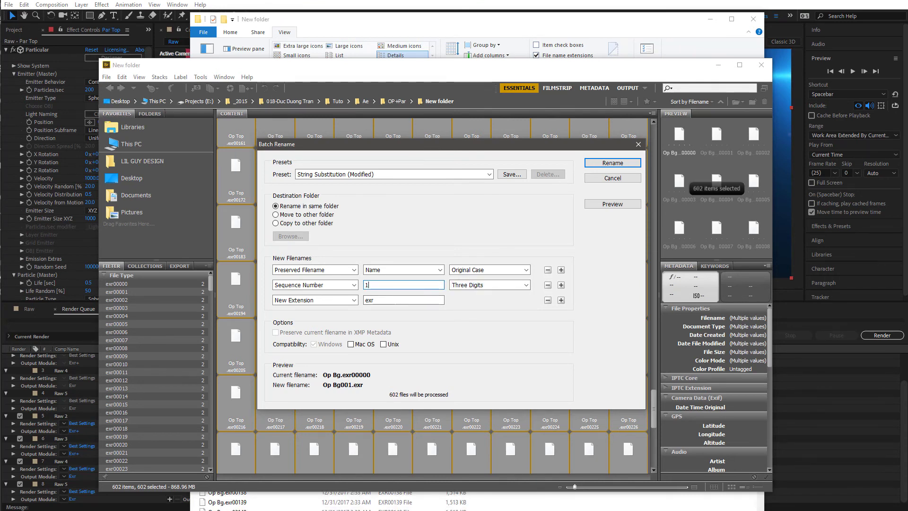
{"action": "type", "text": "0"}
{"action": "key", "text": "BackSpace"}
{"action": "type", "text": "1"}
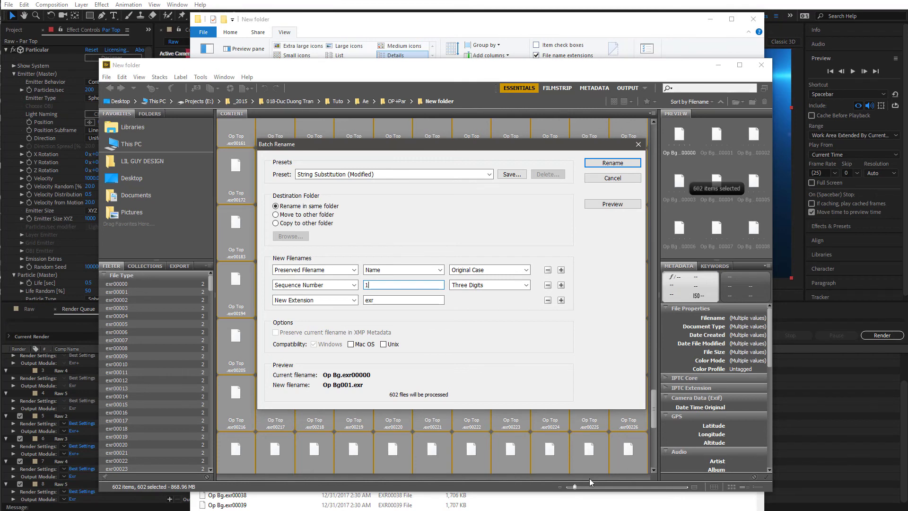
{"action": "left_click", "coordinate": [666, 24]}
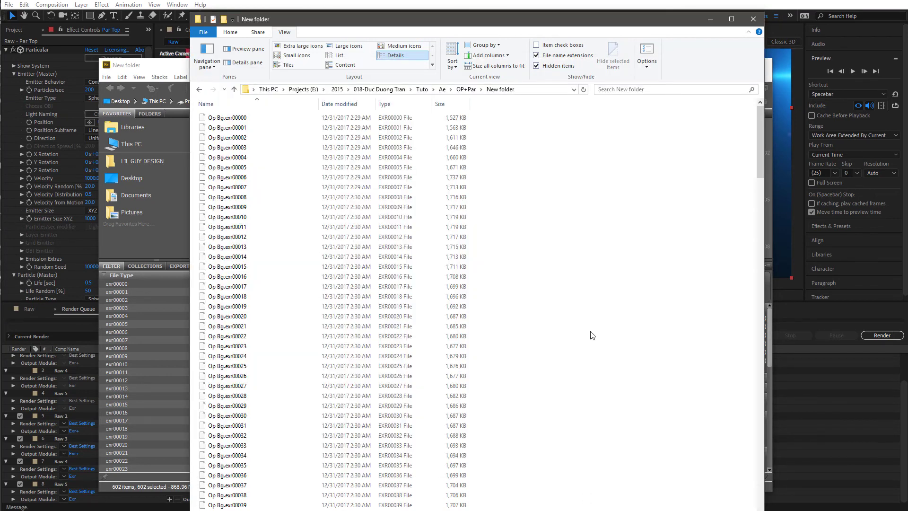
{"action": "left_click", "coordinate": [711, 20]}
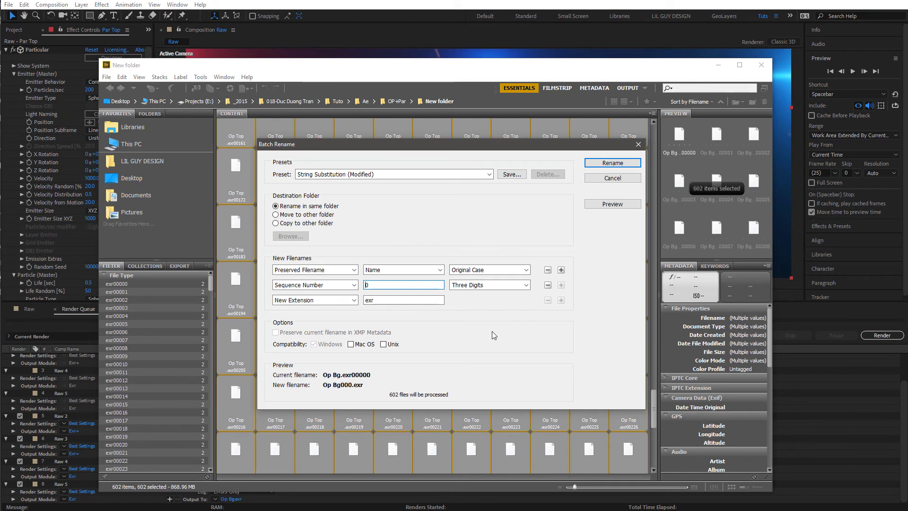
- Add a row below Preserved Filename and make it a String Substitution
{"action": "left_click", "coordinate": [561, 269]}
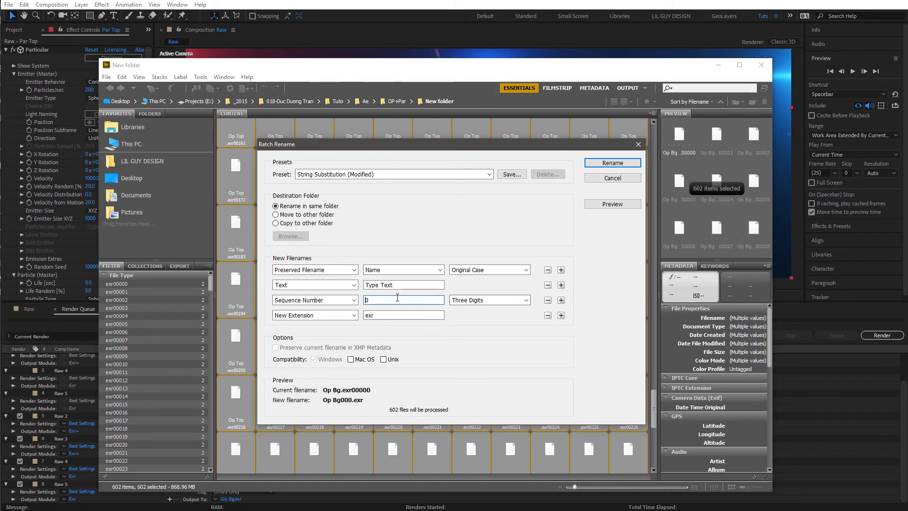
{"action": "left_click", "coordinate": [346, 286]}
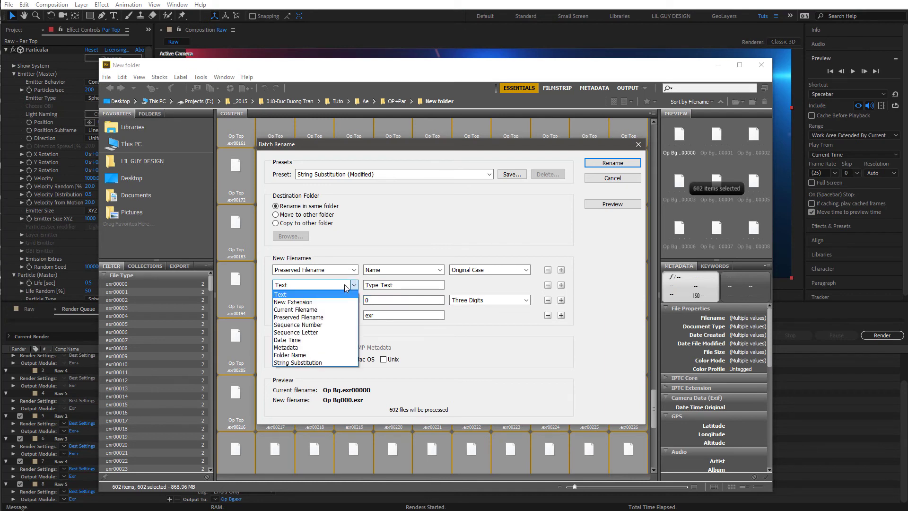
{"action": "left_click", "coordinate": [333, 288]}
{"action": "left_click", "coordinate": [331, 286]}
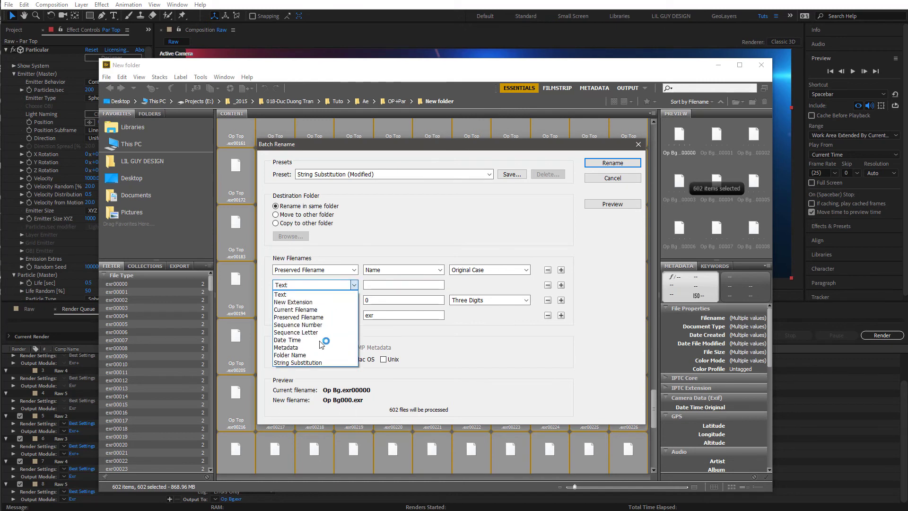
{"action": "left_click", "coordinate": [316, 360]}
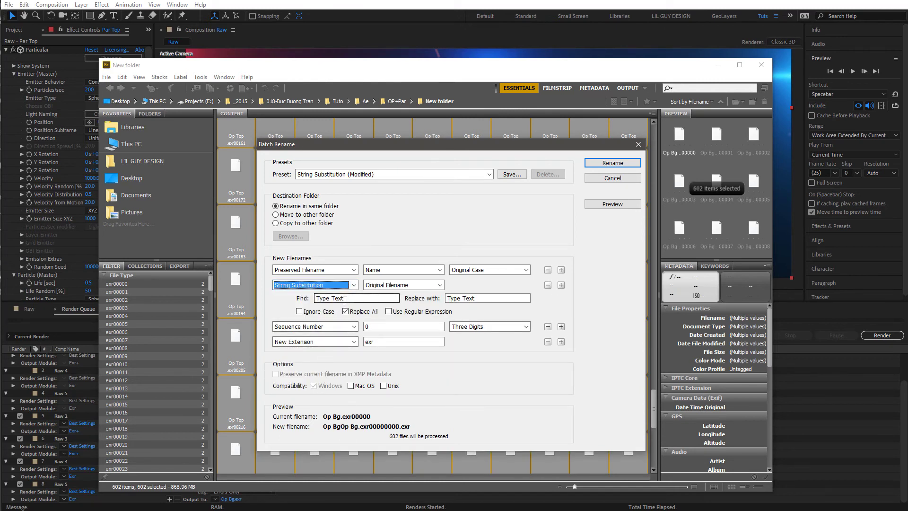
- Apply the String Substitution to the Intermediate Filename and clear its Find text
{"action": "left_click", "coordinate": [390, 285]}
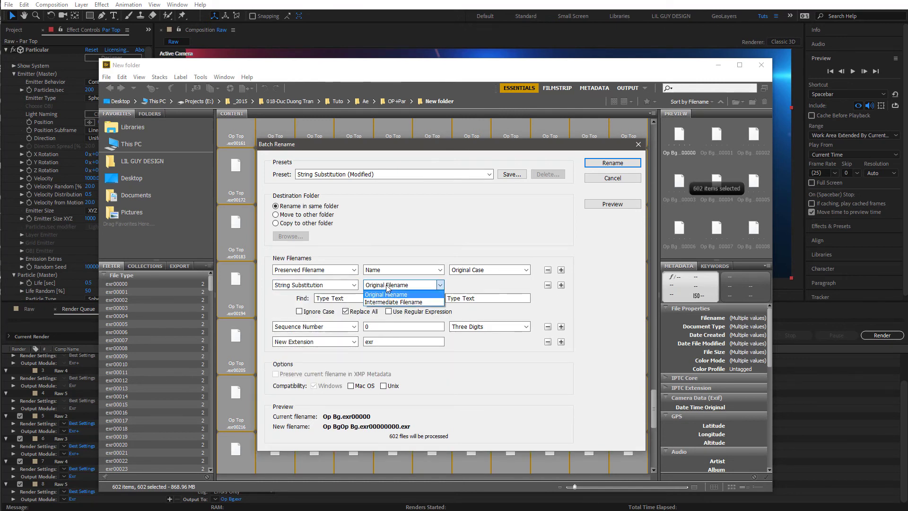
{"action": "left_click", "coordinate": [393, 299]}
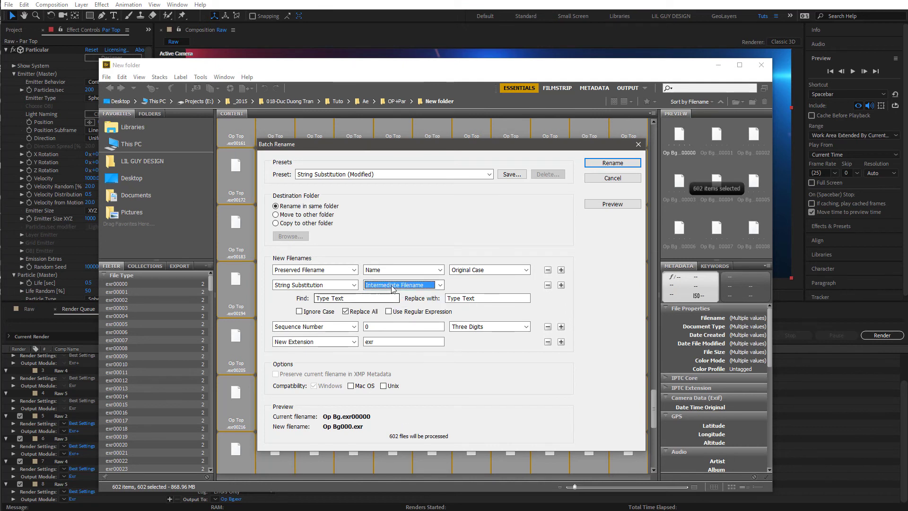
{"action": "left_click", "coordinate": [391, 285]}
{"action": "left_click", "coordinate": [378, 302]}
{"action": "left_click", "coordinate": [376, 298]}
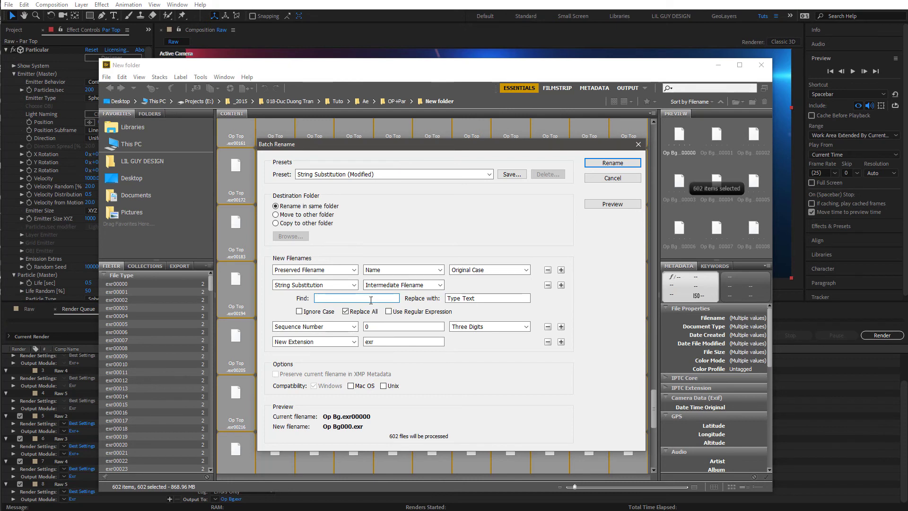
{"action": "type", "text": "B"}
{"action": "key", "text": "BackSpace"}
{"action": "key", "text": "BackSpace"}
- Try the String Substitution on the Original Filename with Op as the Find text, then clear that text
{"action": "left_click", "coordinate": [373, 285]}
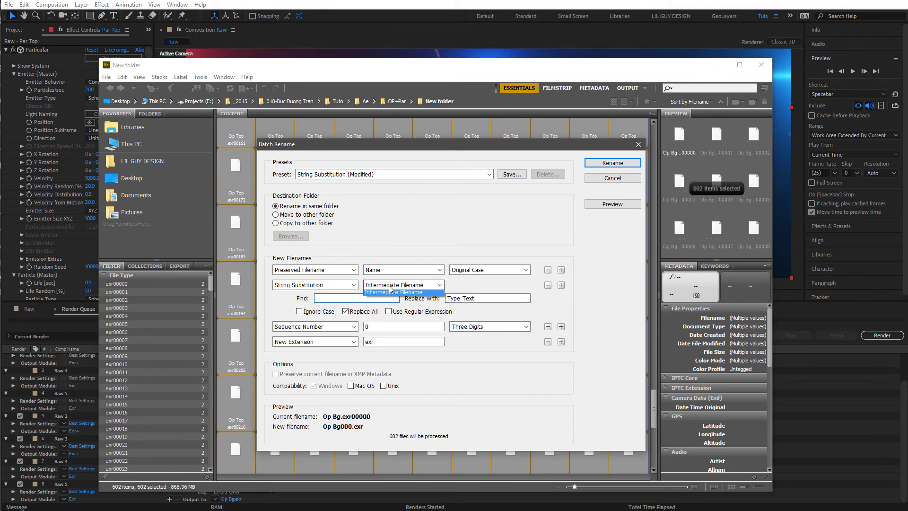
{"action": "left_click", "coordinate": [378, 297]}
{"action": "left_click", "coordinate": [346, 297]}
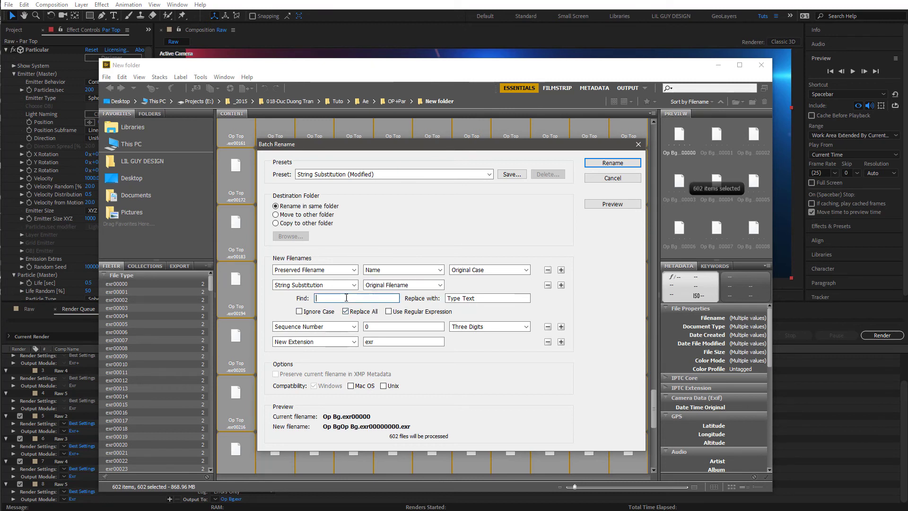
{"action": "key", "text": "ctrl+a"}
{"action": "type", "text": "Op"}
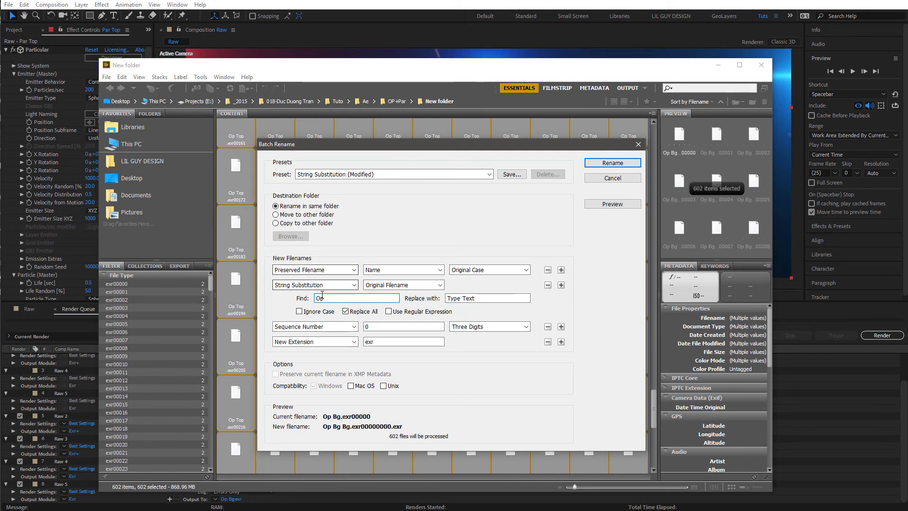
{"action": "key", "text": "ctrl+a"}
{"action": "key", "text": "BackSpace"}
- Apply the String Substitution to the Intermediate Filename with Bg as its Find text
{"action": "left_click", "coordinate": [402, 285]}
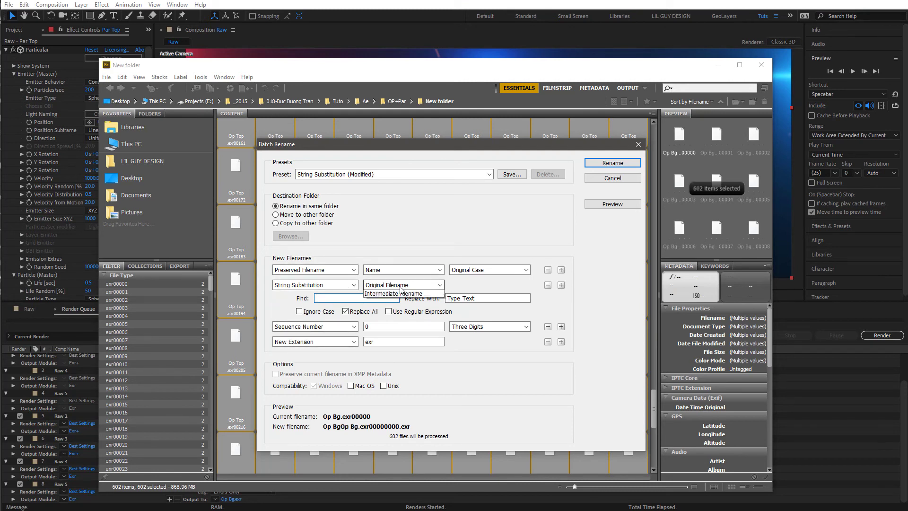
{"action": "left_click", "coordinate": [399, 302]}
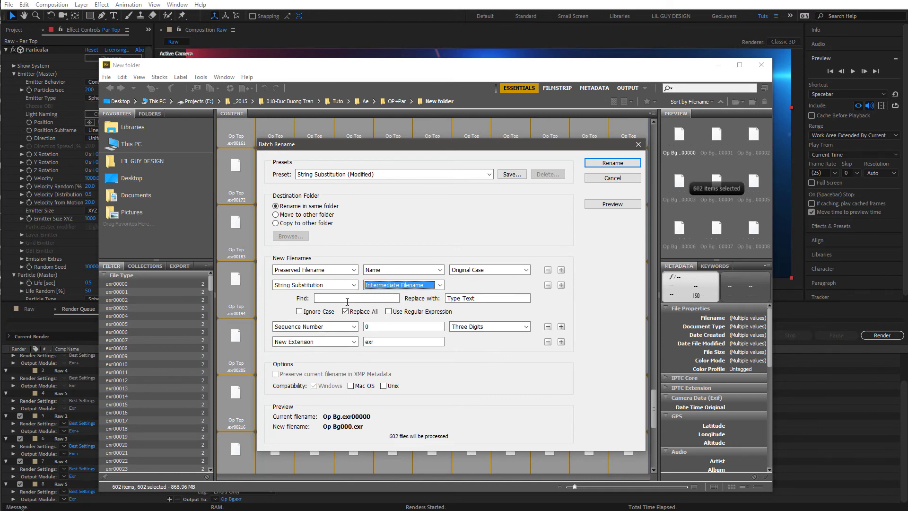
{"action": "left_click", "coordinate": [352, 298]}
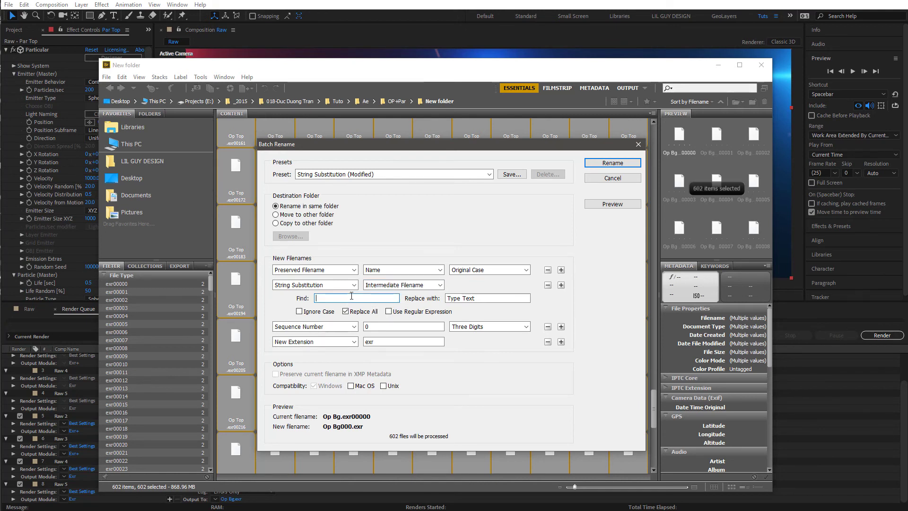
{"action": "type", "text": "Bg"}
- Add a leading space before Bg in the Find text and set the replacement text to _Bg_
{"action": "left_click", "coordinate": [472, 298]}
{"action": "type", "text": "B"}
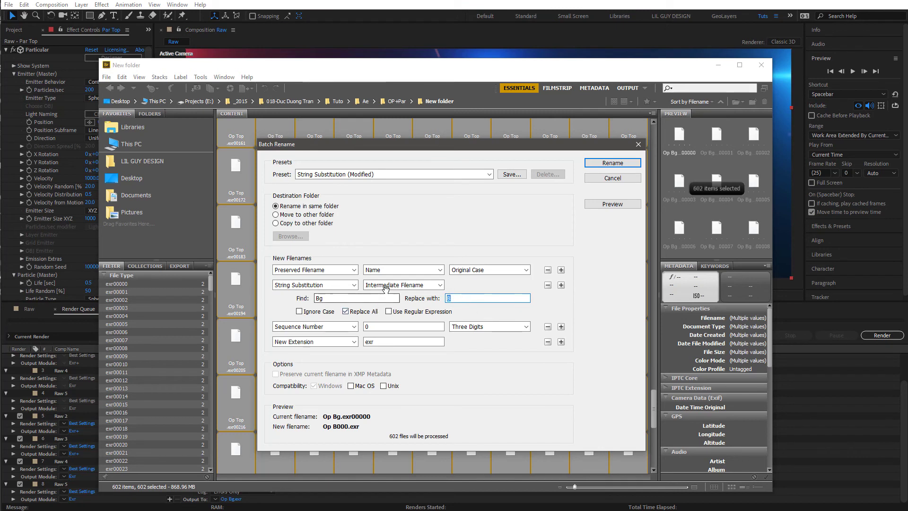
{"action": "type", "text": "_"}
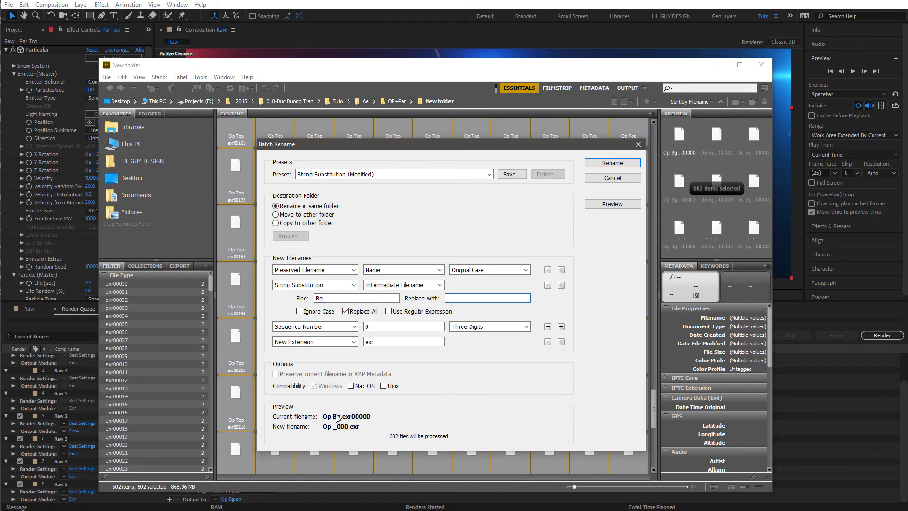
{"action": "key", "text": "BackSpace"}
{"action": "left_click", "coordinate": [317, 298]}
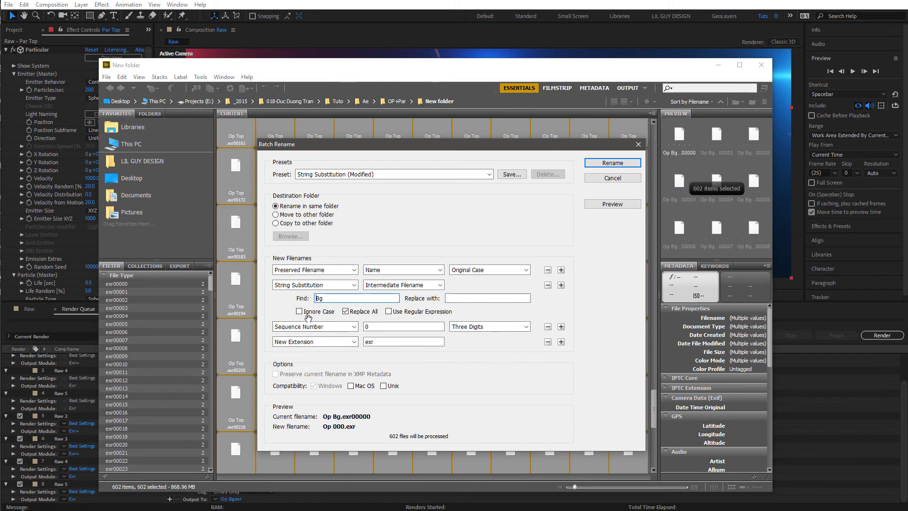
{"action": "left_click", "coordinate": [496, 299]}
{"action": "type", "text": "_"}
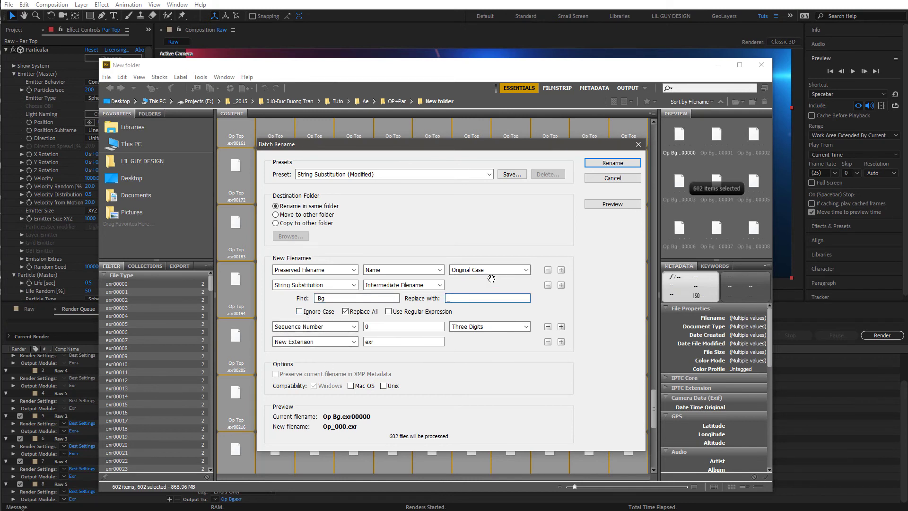
{"action": "type", "text": "Bg_"}
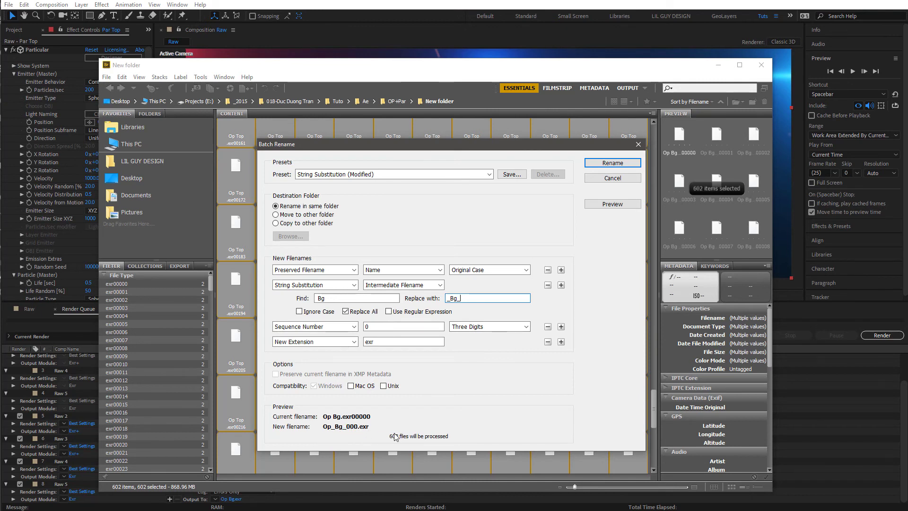
- Save the rename settings as the preset String Substitution bg and run the batch rename
{"action": "left_click_drag", "start_coordinate": [452, 149], "coordinate": [492, 167]}
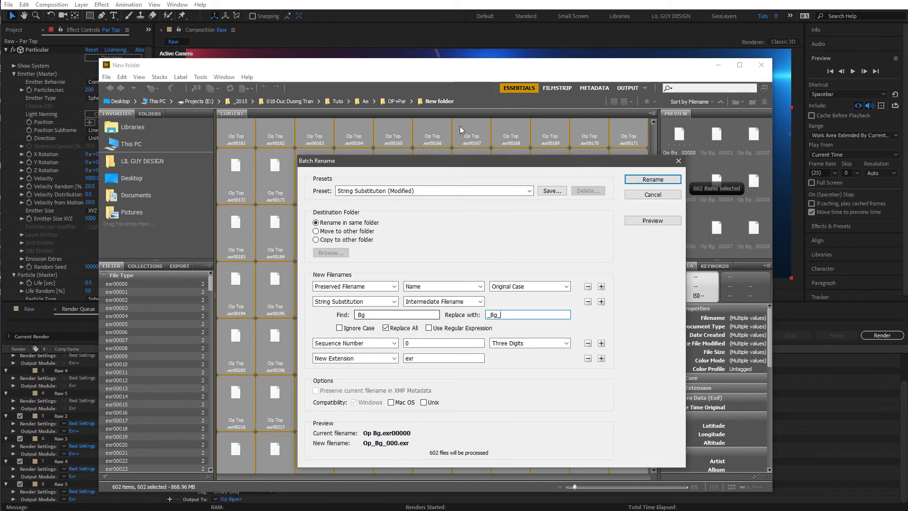
{"action": "left_click", "coordinate": [552, 192]}
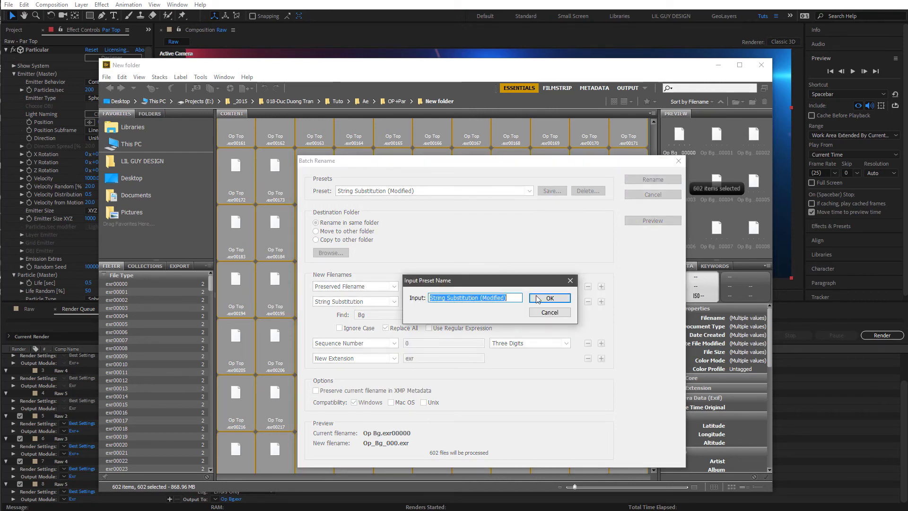
{"action": "left_click", "coordinate": [479, 297]}
{"action": "left_click_drag", "start_coordinate": [478, 297], "coordinate": [605, 297]}
{"action": "type", "text": "bg"}
{"action": "left_click", "coordinate": [549, 298]}
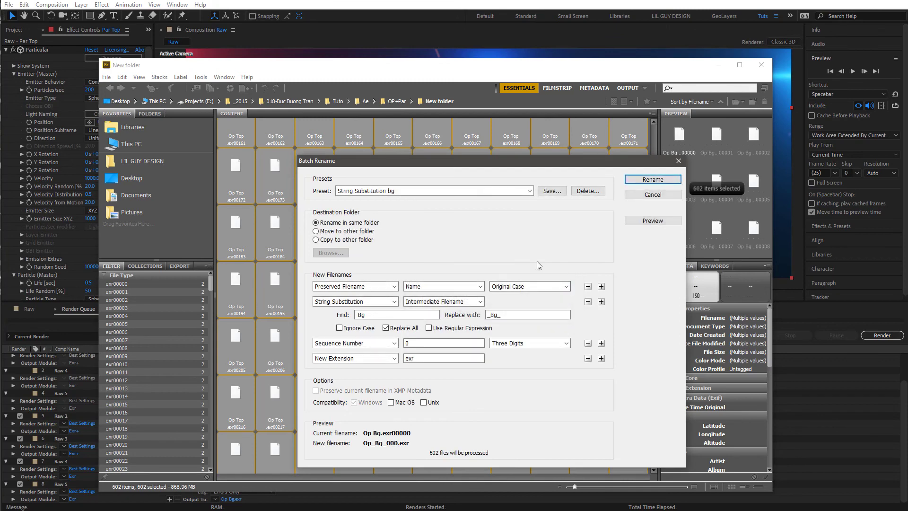
{"action": "left_click", "coordinate": [648, 180]}
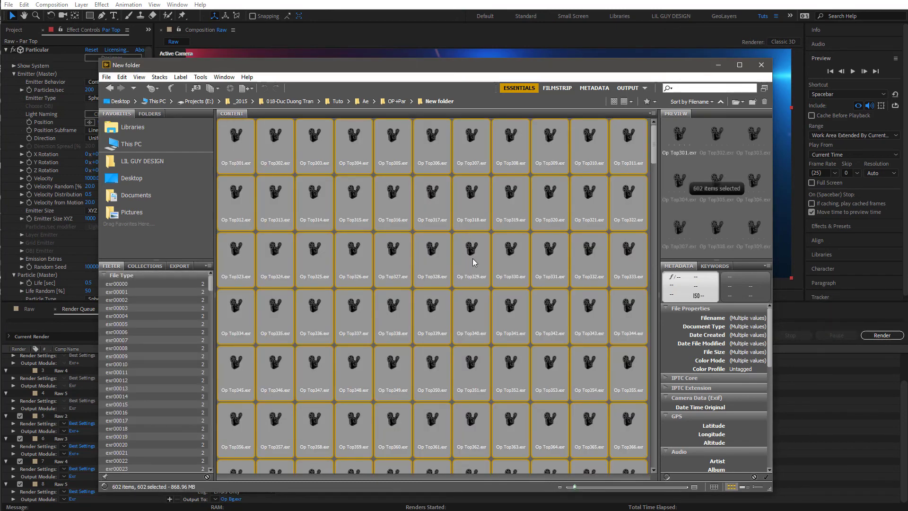
{"action": "right_click", "coordinate": [474, 255]}
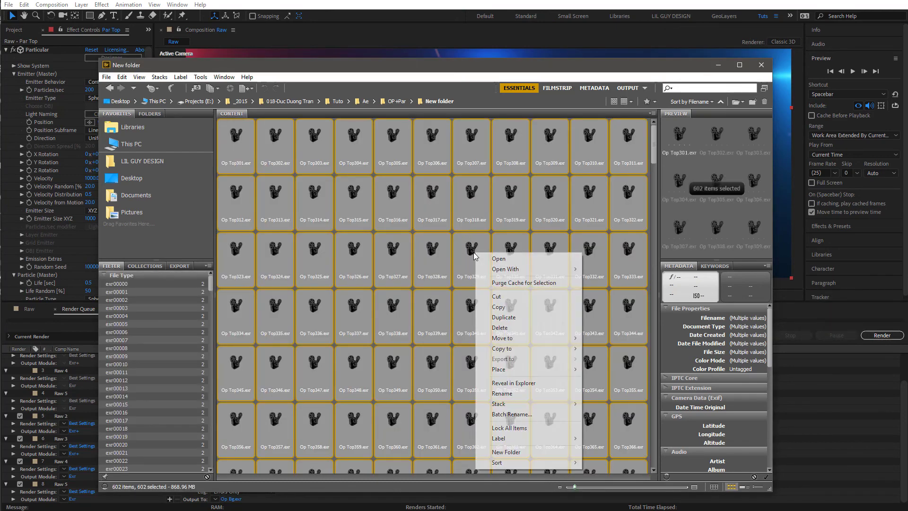
{"action": "left_click", "coordinate": [510, 414]}
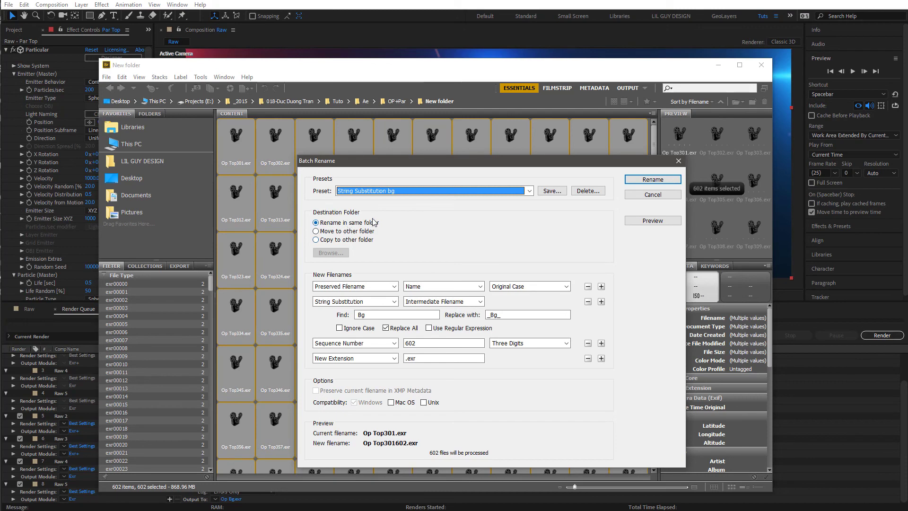
{"action": "left_click", "coordinate": [646, 196]}
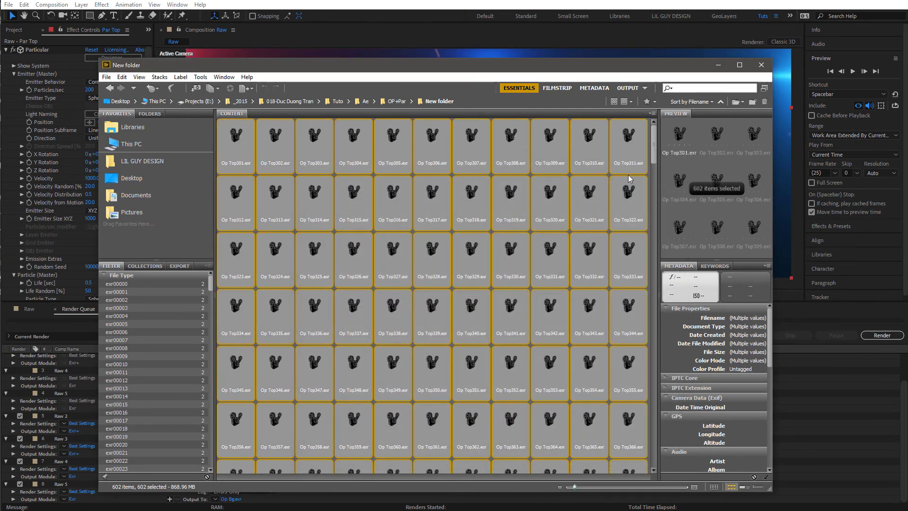
- Start another Batch Rename on the selected files, replacing Top and its leading space with _Top_
{"action": "left_click_drag", "start_coordinate": [655, 146], "coordinate": [651, 278]}
{"action": "right_click", "coordinate": [533, 300]}
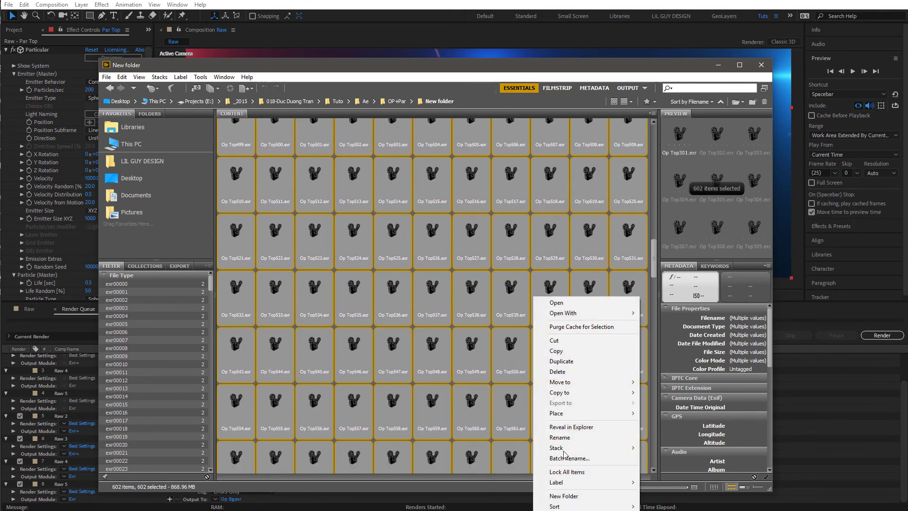
{"action": "left_click", "coordinate": [572, 462]}
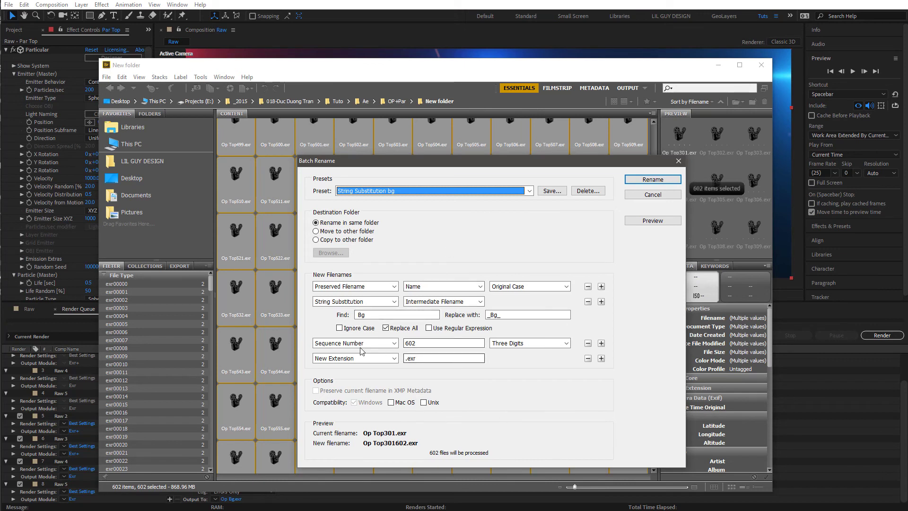
{"action": "double_click", "coordinate": [361, 314]}
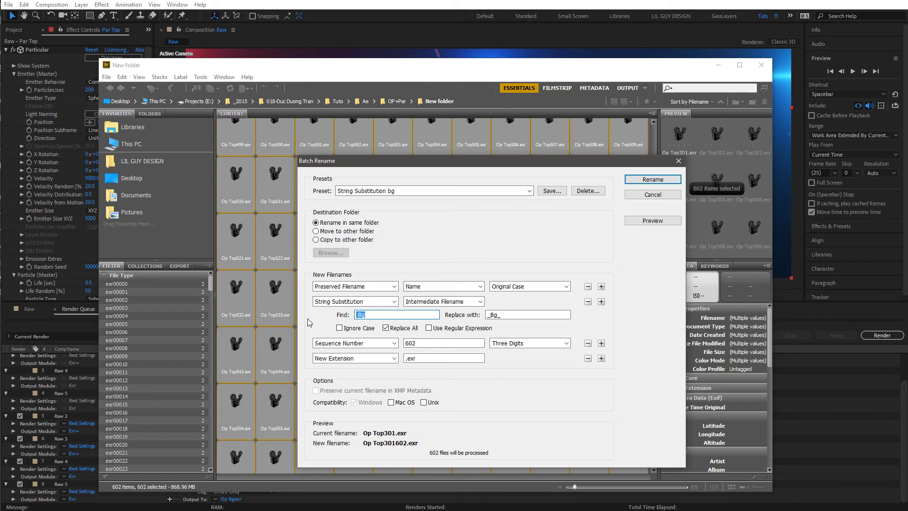
{"action": "type", "text": "Top"}
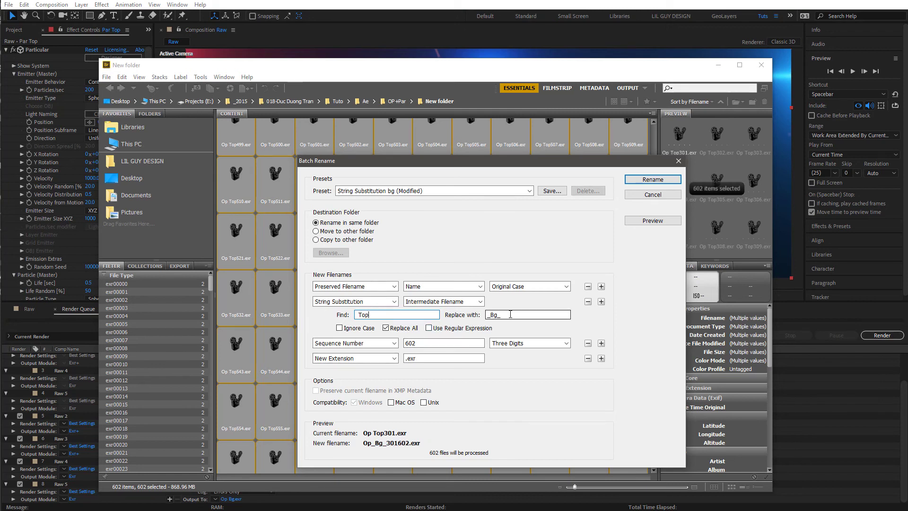
{"action": "double_click", "coordinate": [496, 316]}
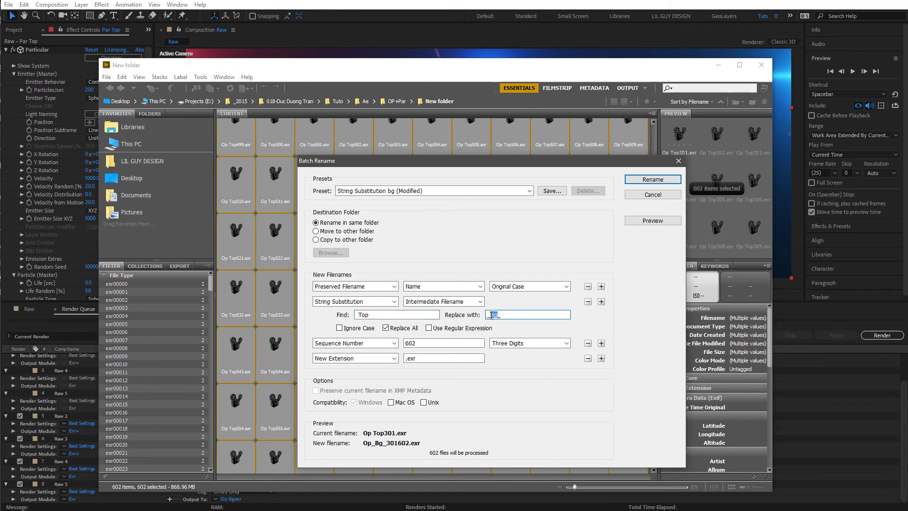
{"action": "type", "text": "Top"}
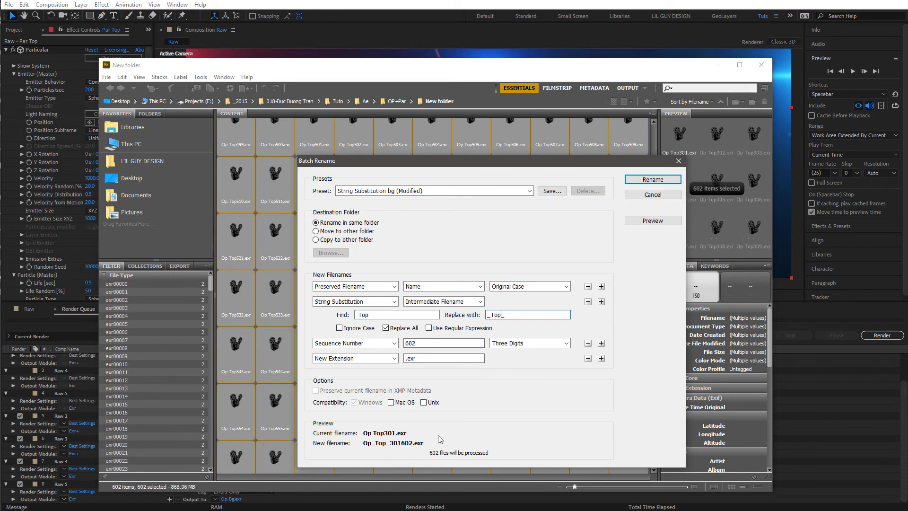
- Remove the New Extension and Sequence Number rows from the new filenames and run the batch rename
{"action": "double_click", "coordinate": [445, 344]}
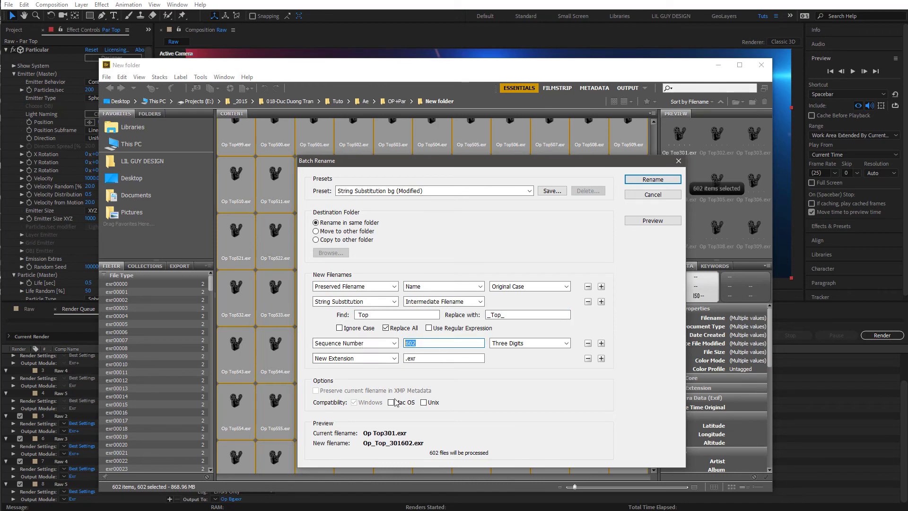
{"action": "type", "text": "0"}
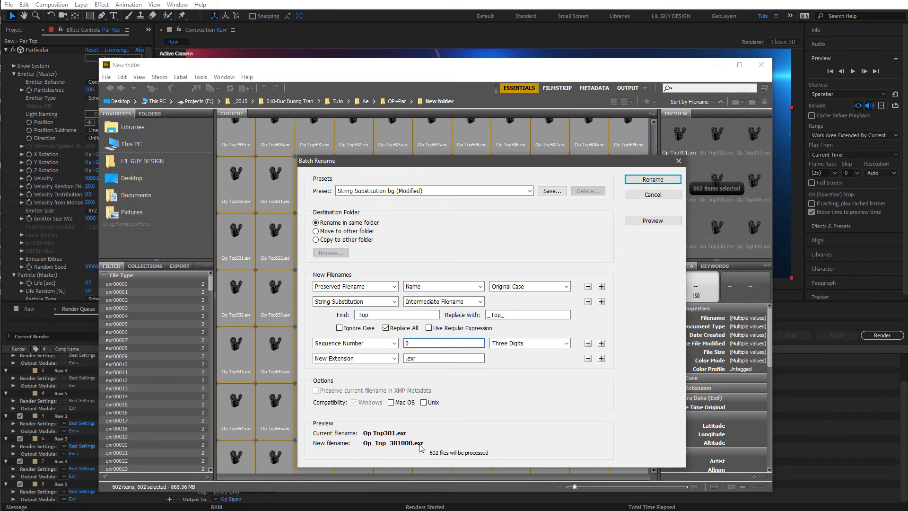
{"action": "left_click", "coordinate": [587, 358]}
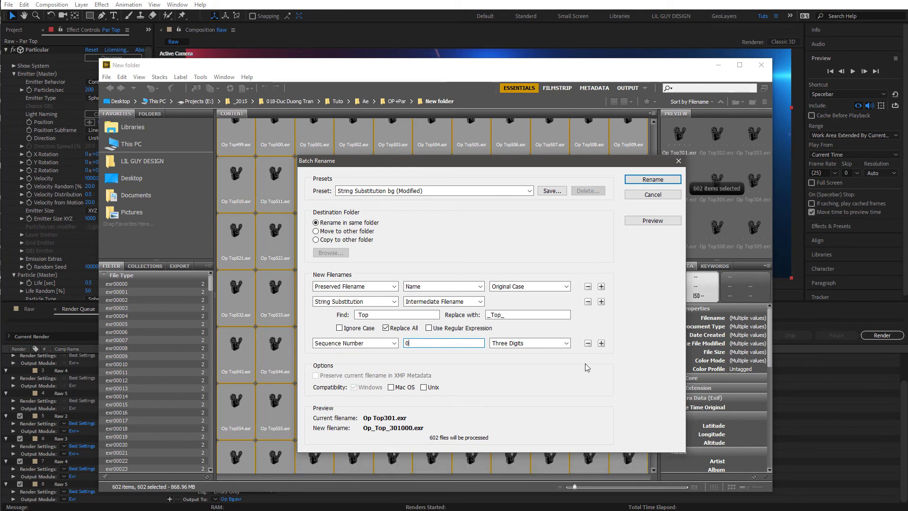
{"action": "left_click", "coordinate": [588, 343]}
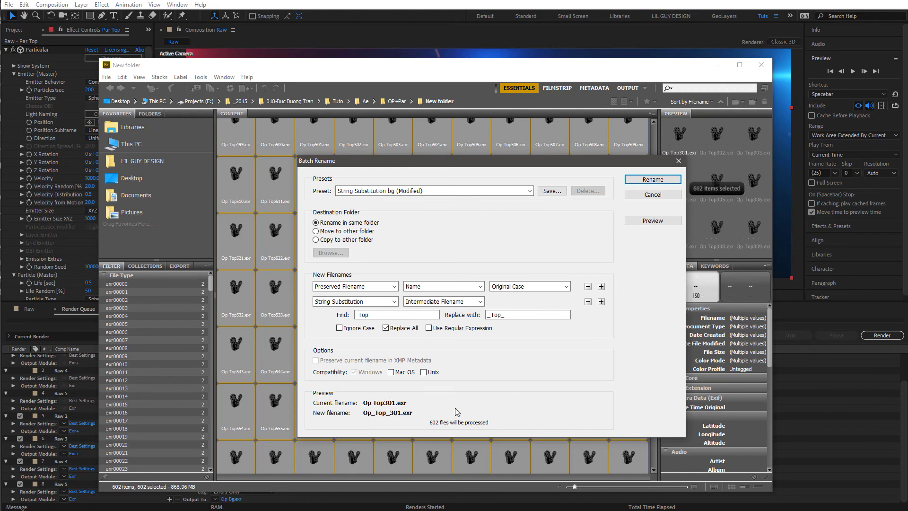
{"action": "left_click", "coordinate": [634, 195]}
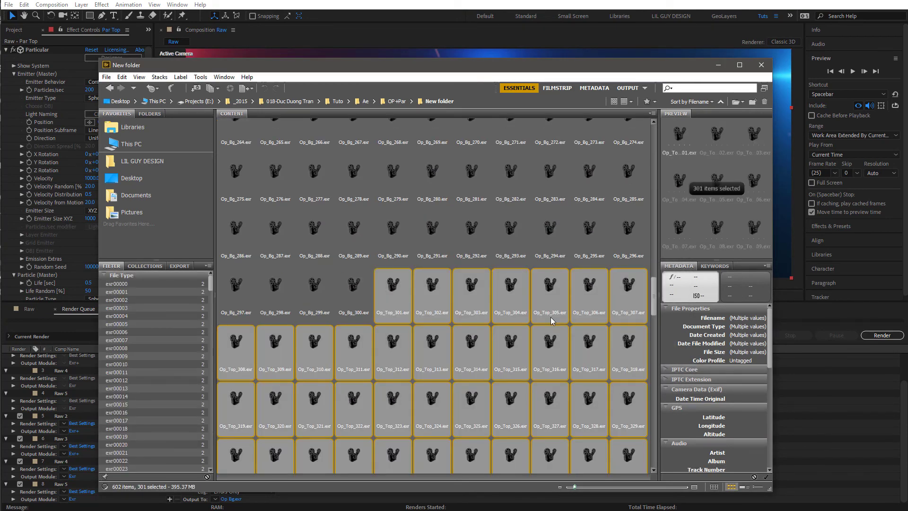
- Check the renamed Op_Top files down to the end of New folder and minimize Bridge
{"action": "left_click_drag", "start_coordinate": [653, 287], "coordinate": [649, 449]}
{"action": "left_click", "coordinate": [627, 434]}
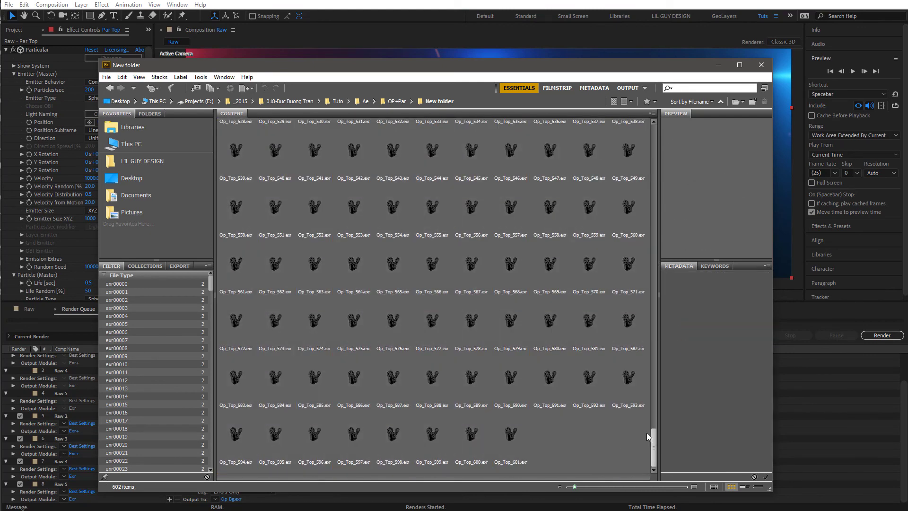
{"action": "left_click", "coordinate": [628, 378]}
{"action": "left_click", "coordinate": [603, 310]}
{"action": "left_click", "coordinate": [550, 269]}
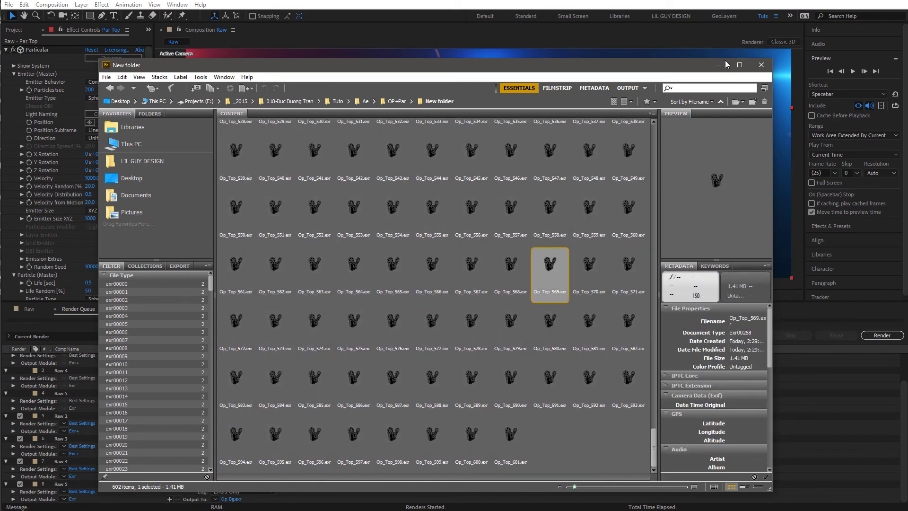
{"action": "left_click", "coordinate": [718, 65]}
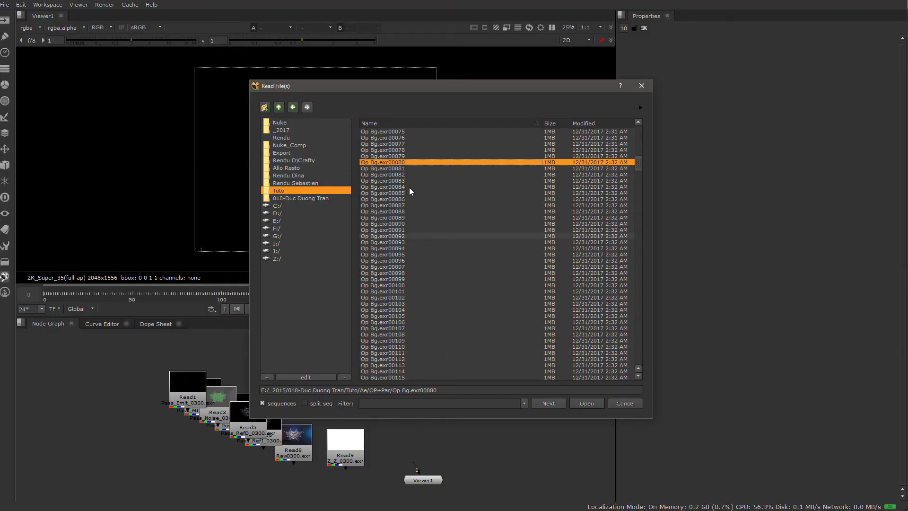
- In Nuke's Read File(s) dialog, browse from the Tuto folder to Ae/OP+Par
{"action": "left_click", "coordinate": [302, 195]}
{"action": "left_click", "coordinate": [299, 190]}
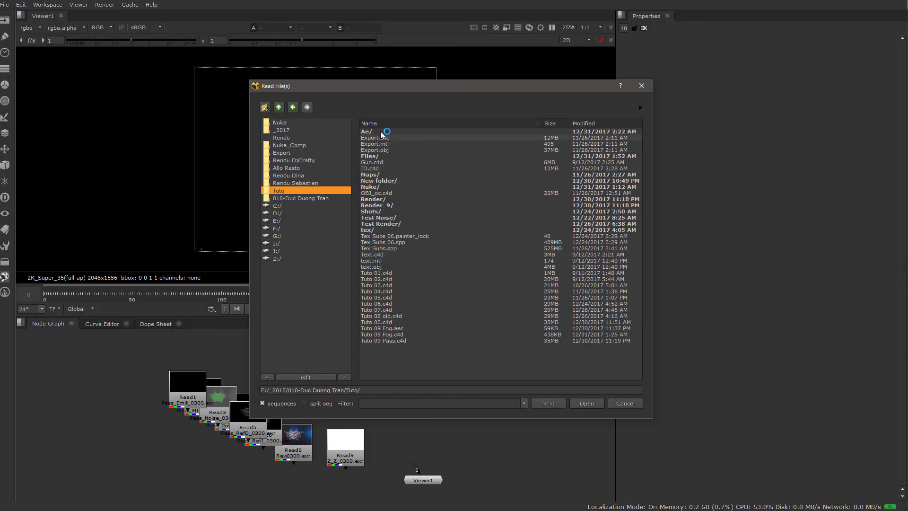
{"action": "double_click", "coordinate": [384, 137]}
{"action": "left_click", "coordinate": [385, 143]}
{"action": "double_click", "coordinate": [386, 143]}
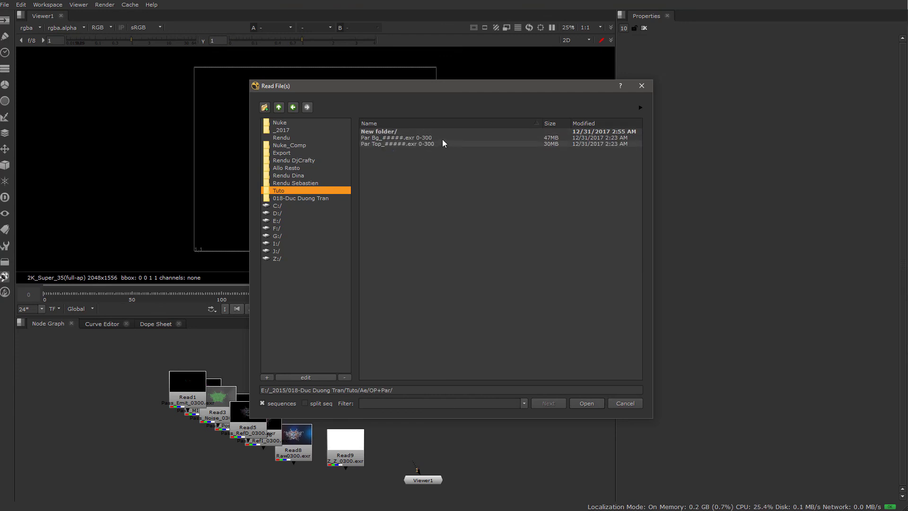
{"action": "left_click_drag", "start_coordinate": [442, 142], "coordinate": [440, 136]}
{"action": "left_click", "coordinate": [436, 168]}
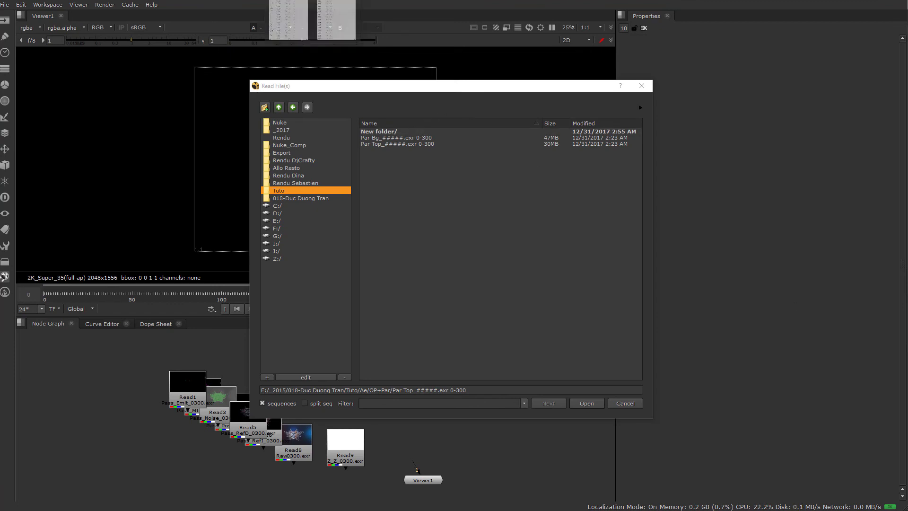
- Switch to the Explorer window of New folder and move all its files up into the OP+Par folder
{"action": "left_click", "coordinate": [342, 23]}
{"action": "left_click", "coordinate": [405, 177]}
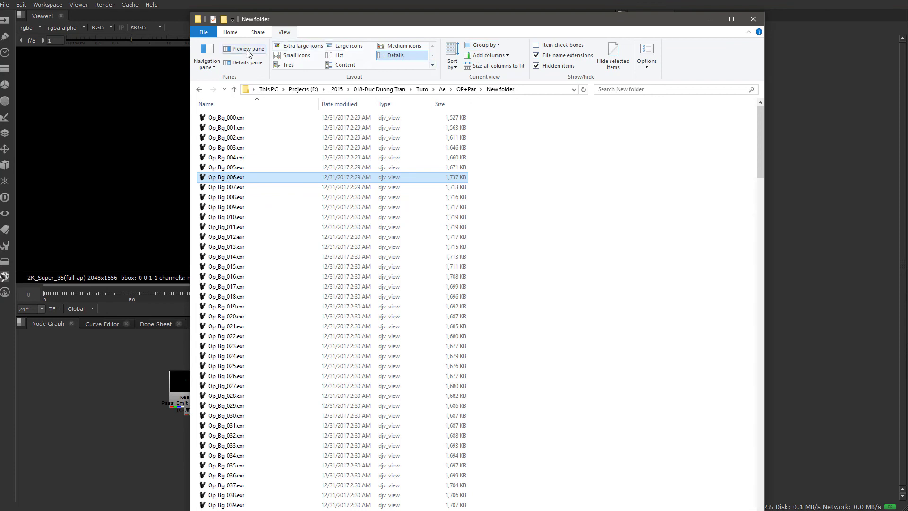
{"action": "left_click", "coordinate": [231, 32]}
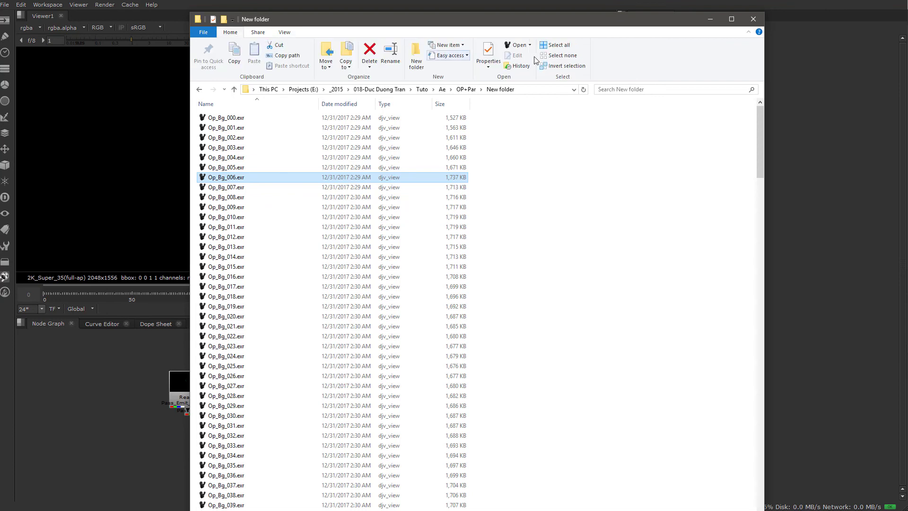
{"action": "left_click", "coordinate": [558, 45]}
{"action": "left_click_drag", "start_coordinate": [397, 128], "coordinate": [468, 89]}
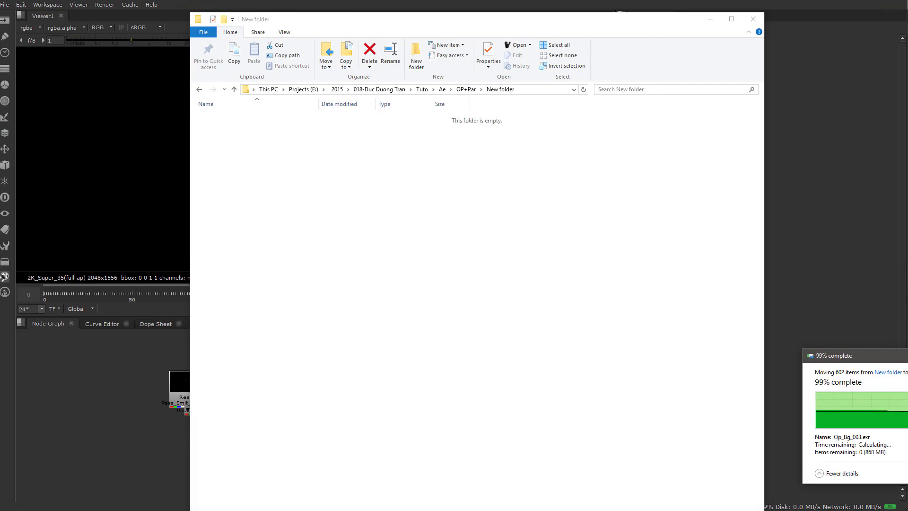
- Switch to Nuke's Read File(s) dialog, reload the OP+Par folder and select its four EXR sequences
{"action": "left_click", "coordinate": [821, 131]}
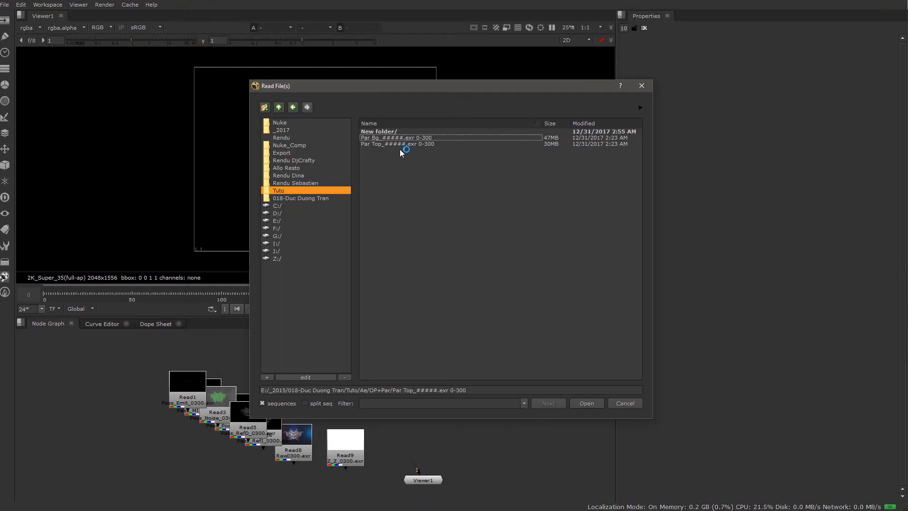
{"action": "left_click", "coordinate": [293, 107]}
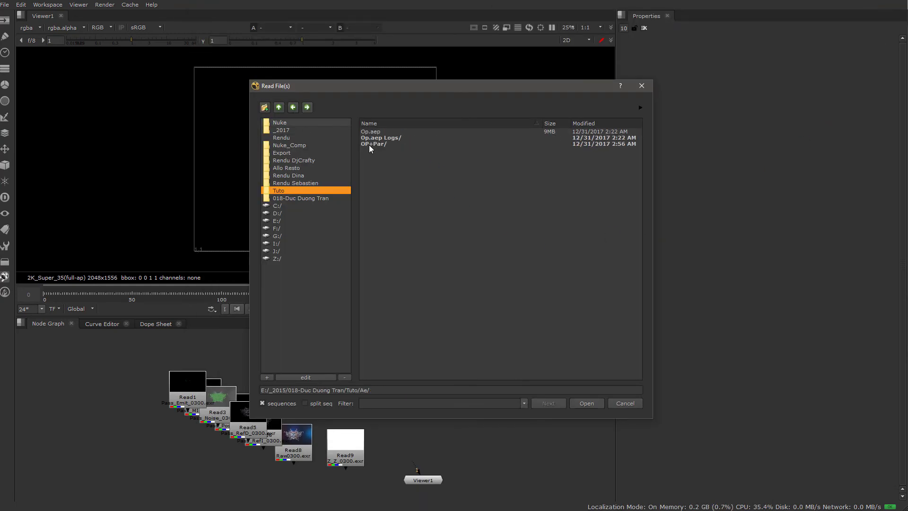
{"action": "left_click_drag", "start_coordinate": [417, 156], "coordinate": [417, 138]}
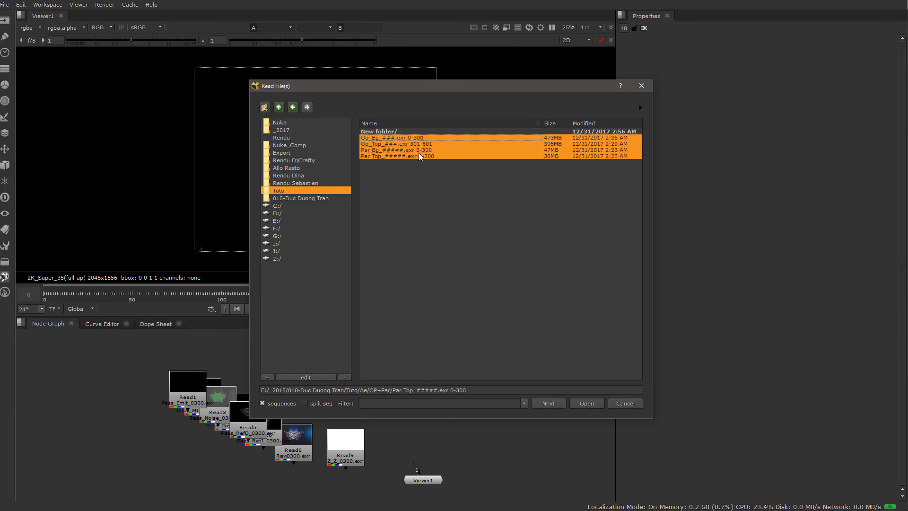
- Switch to Explorer, remove the emptied New folder from OP+Par and minimize the window
{"action": "key", "text": "alt+Tab"}
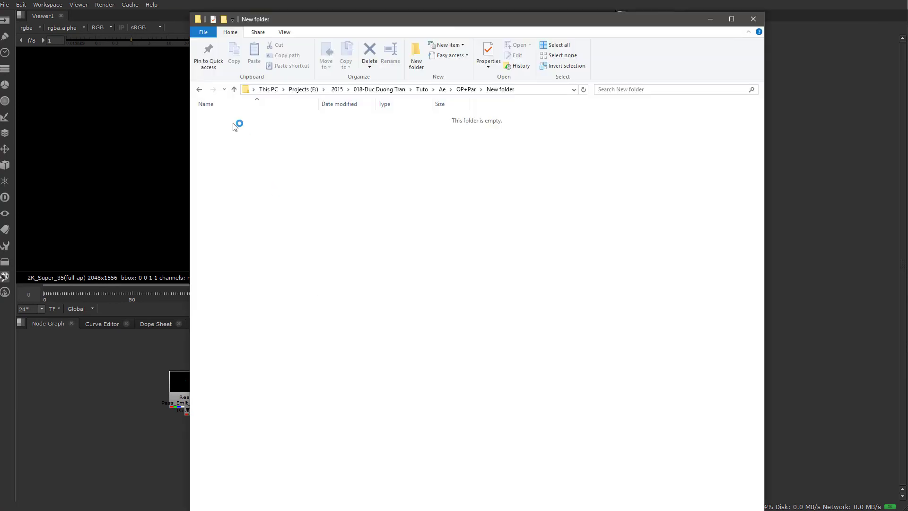
{"action": "left_click", "coordinate": [466, 89]}
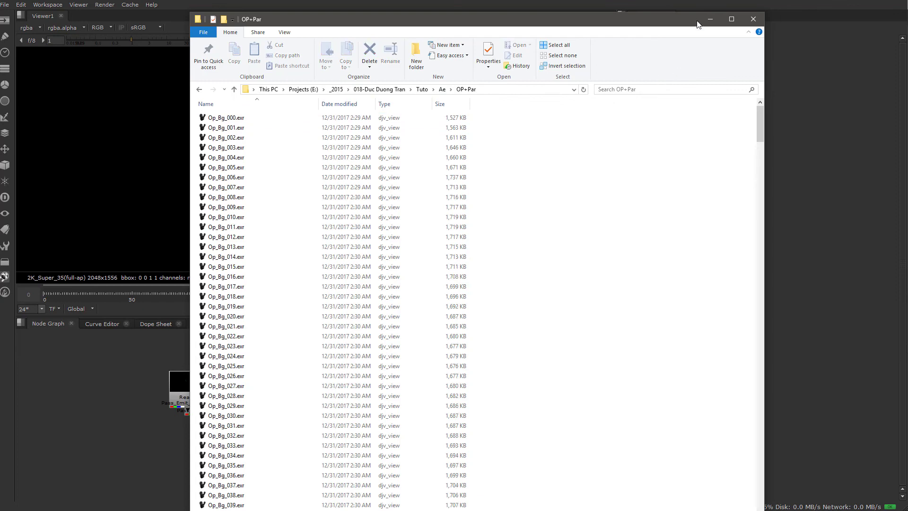
{"action": "left_click", "coordinate": [710, 19]}
- Reload OP+Par in Nuke's Read File(s) dialog and import the Op_Bg, Op_Top, Par Bg and Par Top sequences
{"action": "left_click", "coordinate": [291, 109]}
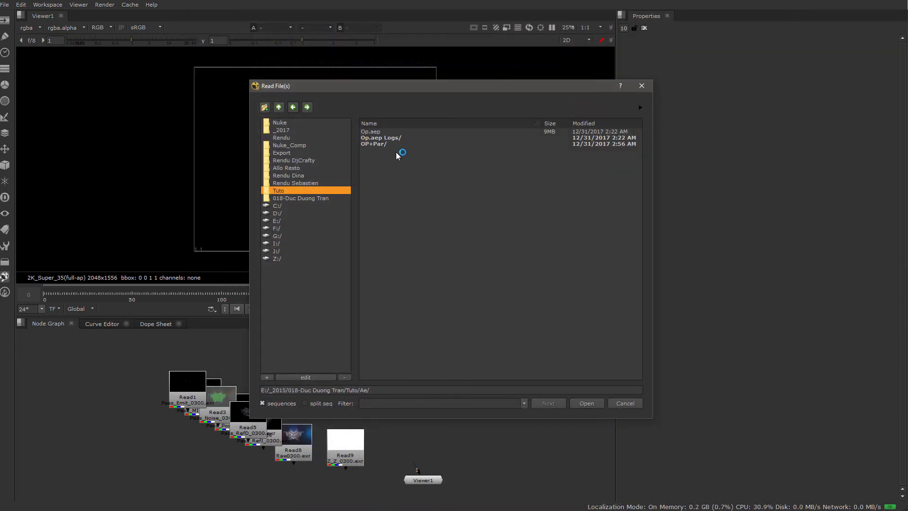
{"action": "double_click", "coordinate": [391, 146]}
{"action": "left_click_drag", "start_coordinate": [416, 150], "coordinate": [422, 122]}
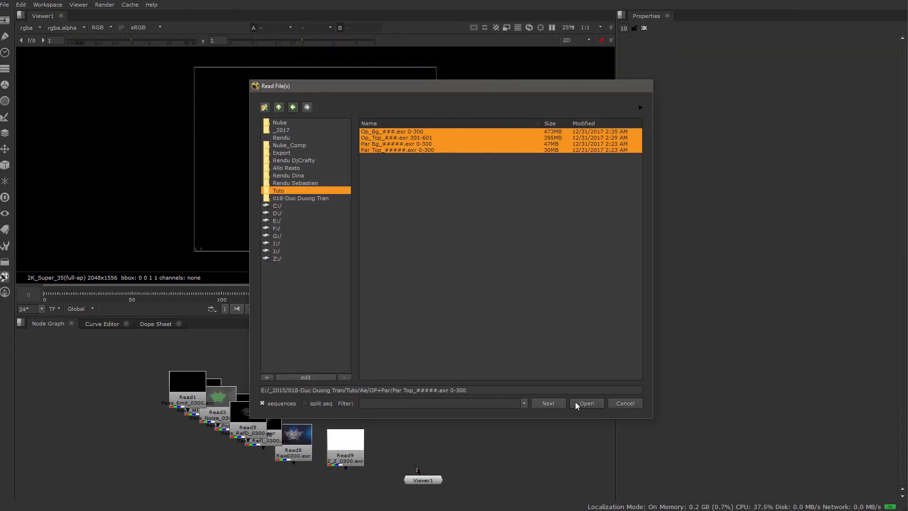
{"action": "left_click", "coordinate": [574, 402]}
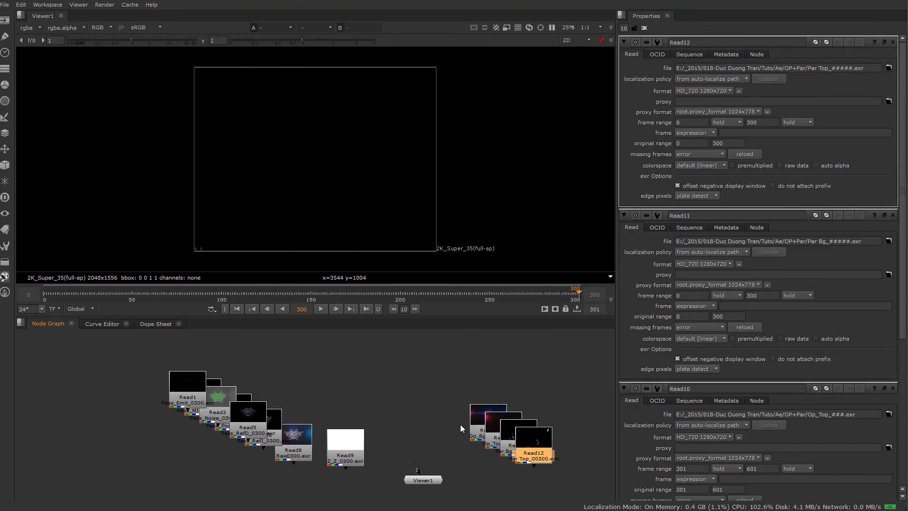
- Spread the overlapping Op and Par Read nodes apart in the Node Graph and shift Viewer1 below them
{"action": "scroll", "coordinate": [399, 416], "scroll_direction": "up", "scroll_amount": 3}
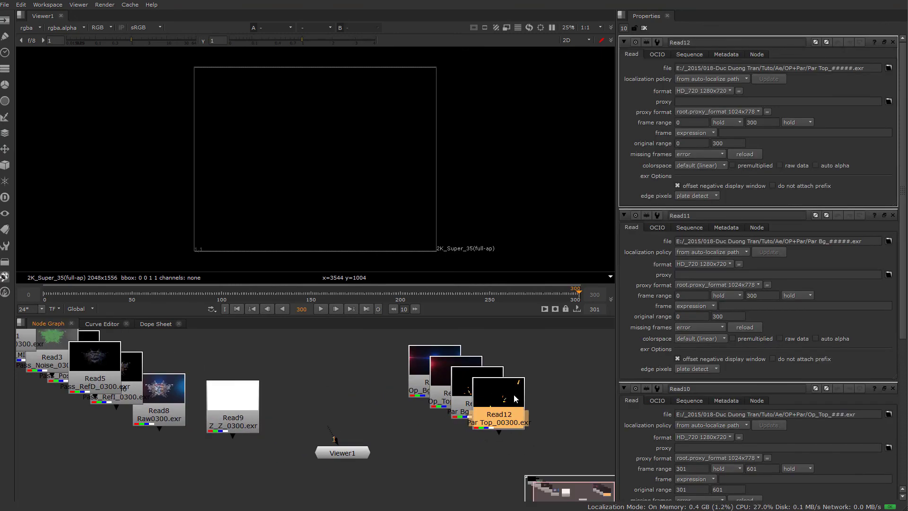
{"action": "left_click_drag", "start_coordinate": [515, 398], "coordinate": [341, 373]}
{"action": "left_click_drag", "start_coordinate": [485, 393], "coordinate": [538, 394]}
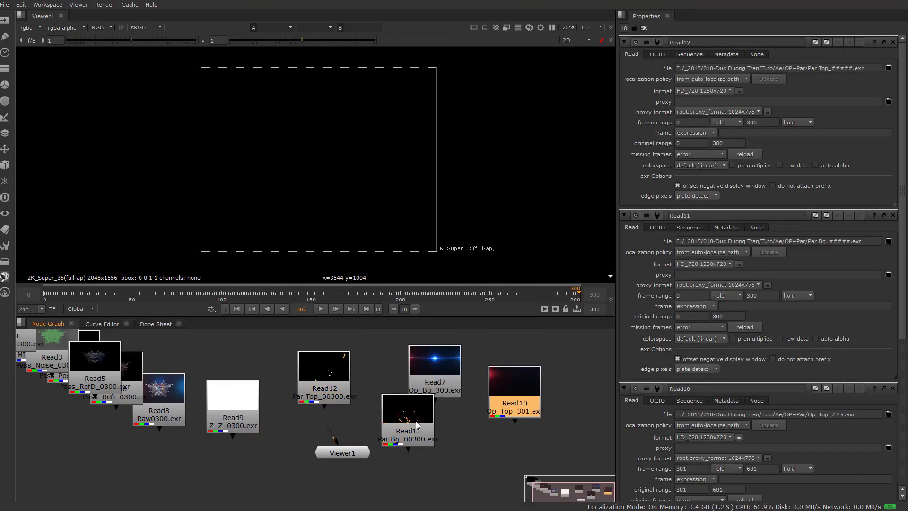
{"action": "left_click_drag", "start_coordinate": [416, 421], "coordinate": [420, 437]}
{"action": "middle_click_drag", "start_coordinate": [403, 407], "coordinate": [432, 403]}
{"action": "left_click", "coordinate": [371, 448]}
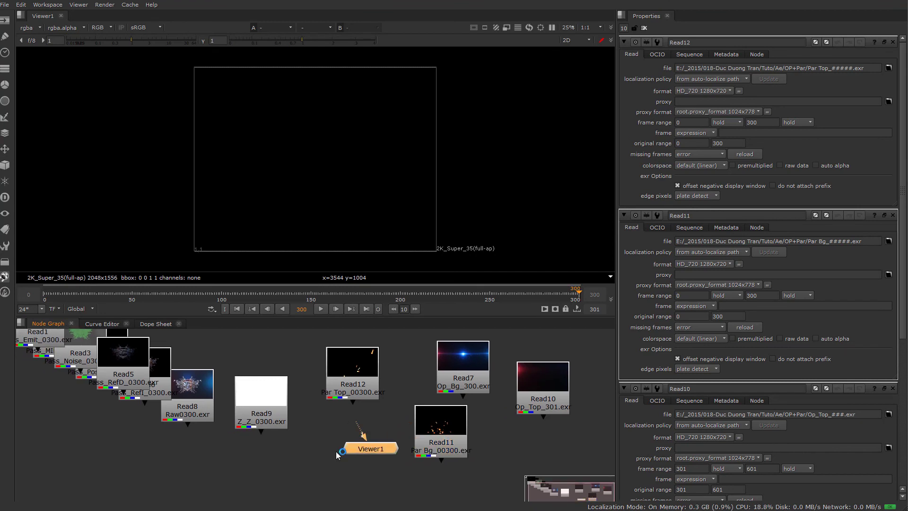
{"action": "left_click_drag", "start_coordinate": [337, 455], "coordinate": [302, 460]}
{"action": "left_click_drag", "start_coordinate": [437, 437], "coordinate": [422, 424]}
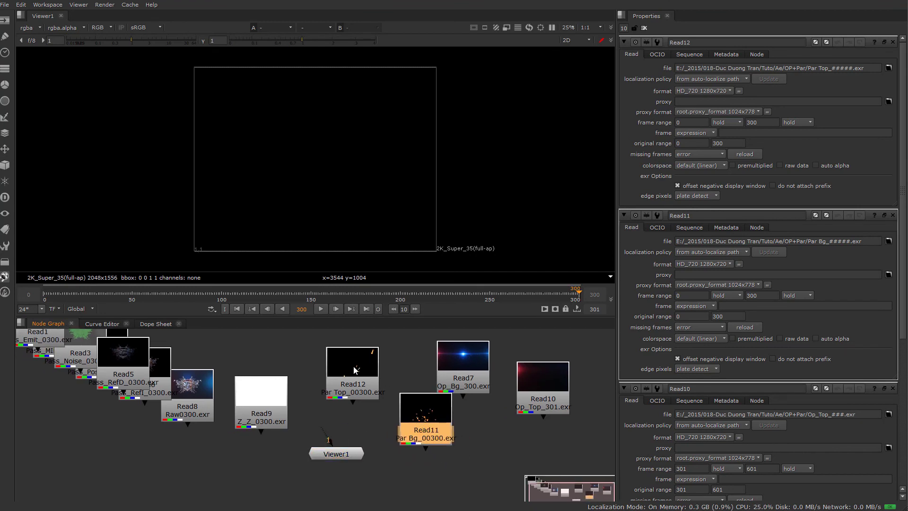
{"action": "left_click_drag", "start_coordinate": [355, 370], "coordinate": [349, 378]}
{"action": "left_click_drag", "start_coordinate": [398, 444], "coordinate": [374, 435]}
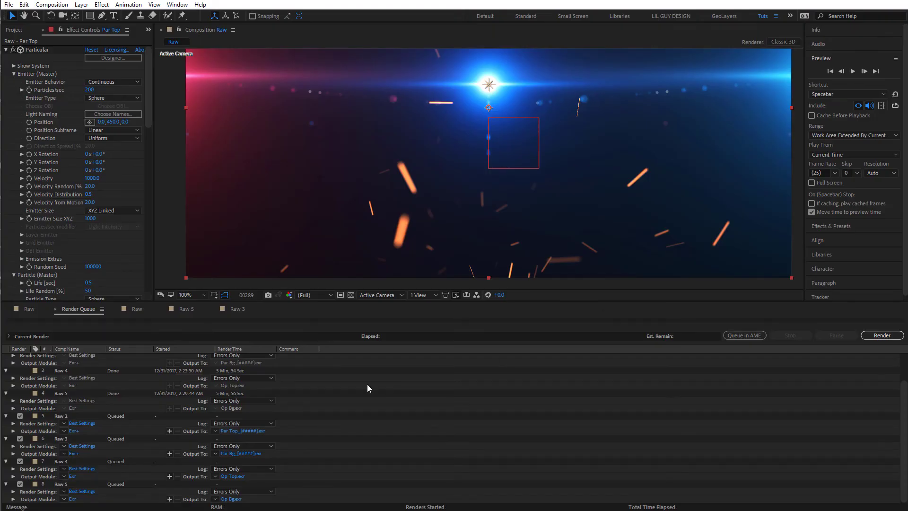
- Review the After Effects render queue, then return to Nuke and space out Viewer1, Read12 and Read7
{"action": "scroll", "coordinate": [232, 411], "scroll_direction": "up", "scroll_amount": 3}
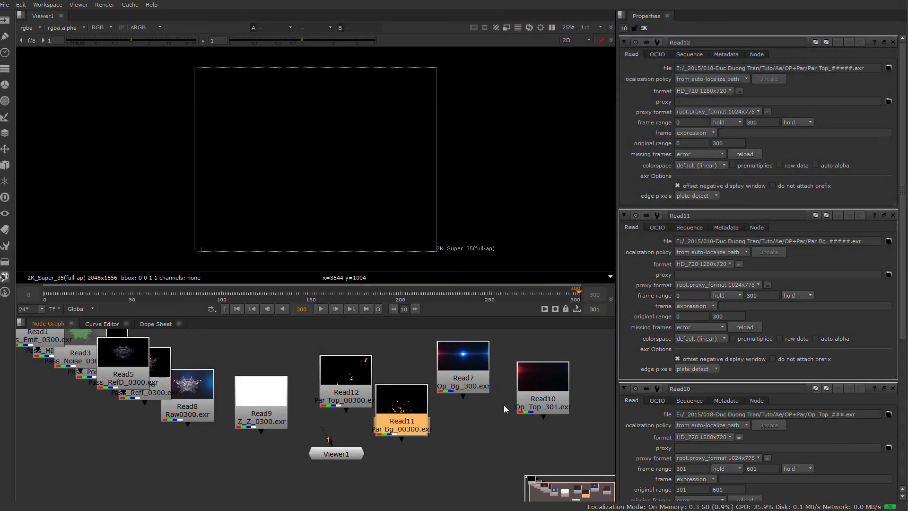
{"action": "middle_click_drag", "start_coordinate": [534, 401], "coordinate": [558, 387]}
{"action": "left_click_drag", "start_coordinate": [365, 442], "coordinate": [370, 459]}
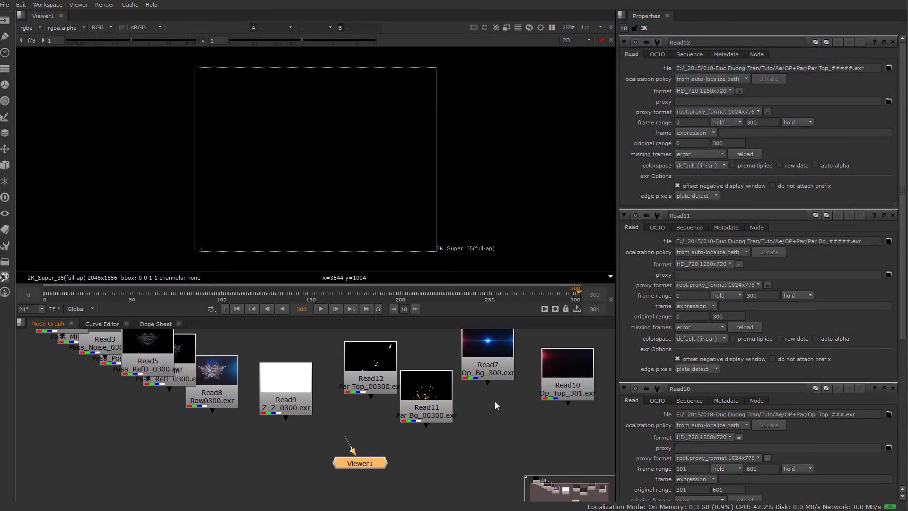
{"action": "left_click_drag", "start_coordinate": [369, 373], "coordinate": [356, 362]}
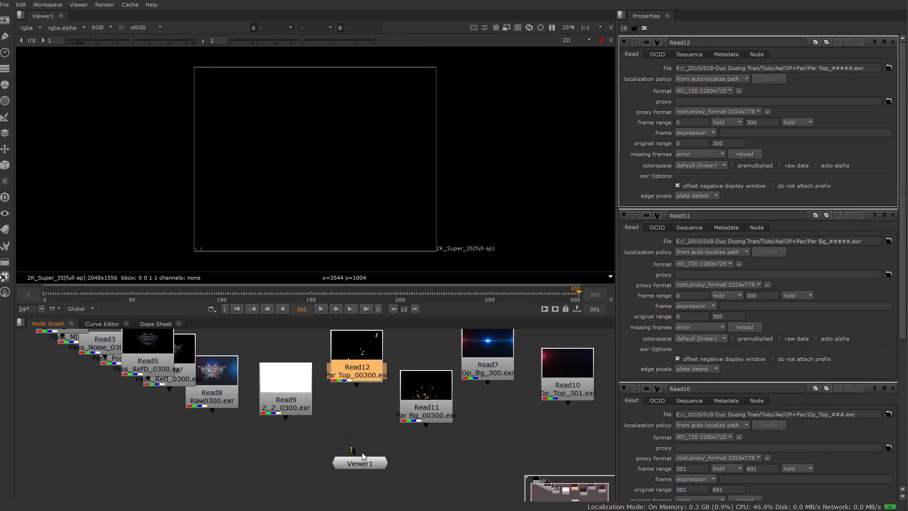
{"action": "middle_click_drag", "start_coordinate": [399, 427], "coordinate": [381, 438]}
{"action": "left_click_drag", "start_coordinate": [471, 376], "coordinate": [473, 403]}
- Connect Viewer1 to the Op_Top node Read10 and scrub the timeline to frame 56
{"action": "left_click_drag", "start_coordinate": [337, 461], "coordinate": [567, 387]}
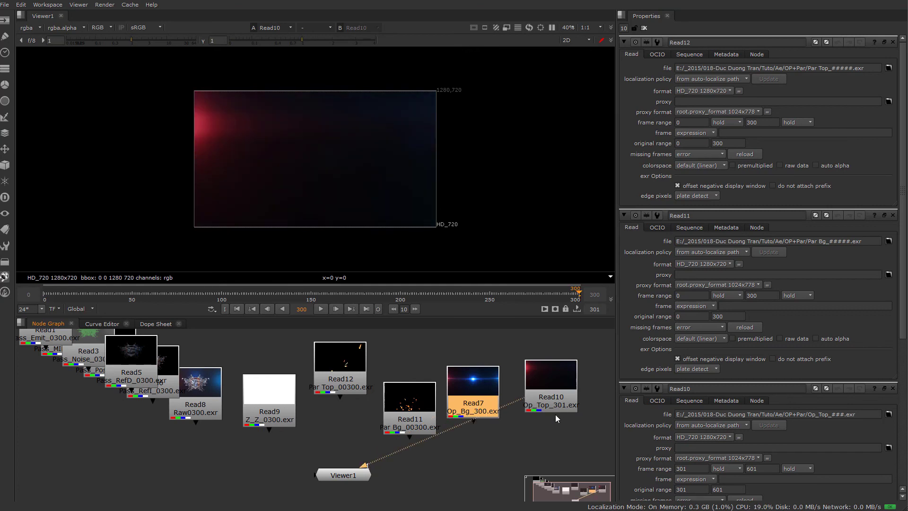
{"action": "left_click_drag", "start_coordinate": [522, 296], "coordinate": [143, 296]}
- Open the properties of Read10, Read7, Read11 and Read12 to compare their frame ranges
{"action": "double_click", "coordinate": [548, 378]}
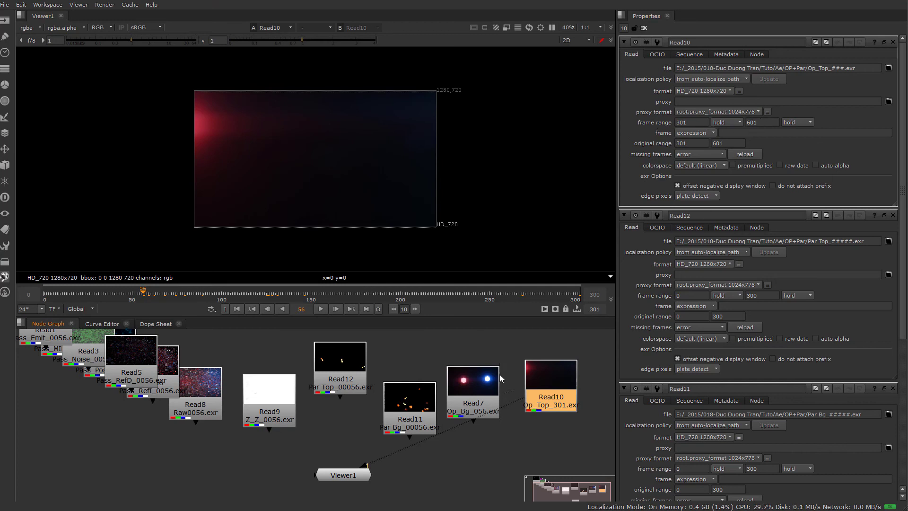
{"action": "double_click", "coordinate": [483, 381]}
{"action": "double_click", "coordinate": [427, 393]}
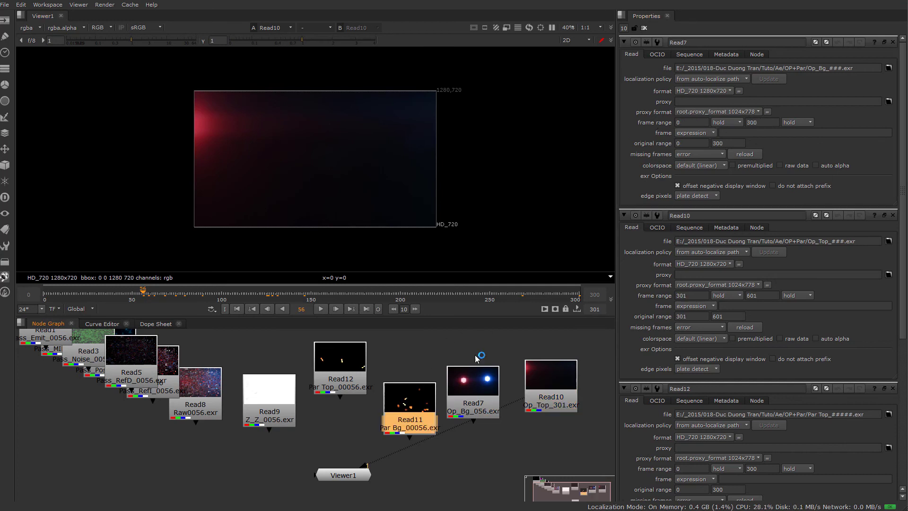
{"action": "double_click", "coordinate": [340, 376]}
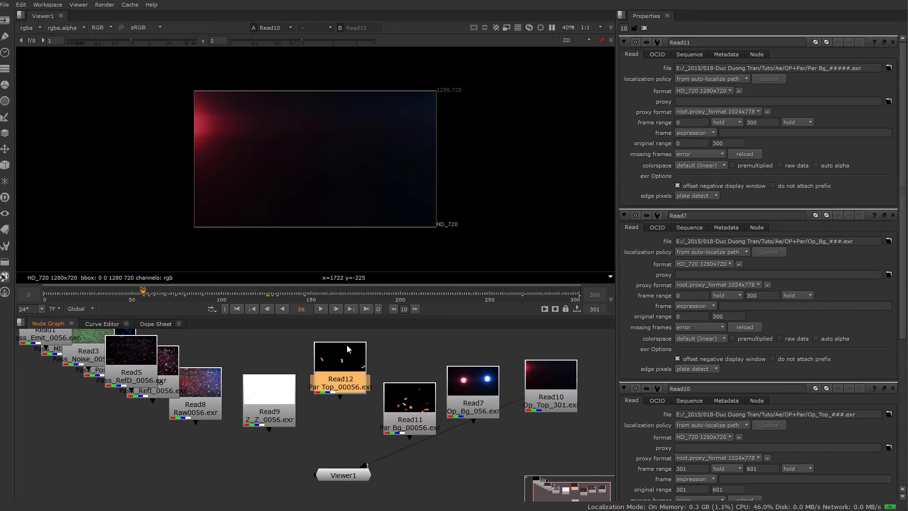
{"action": "double_click", "coordinate": [565, 384]}
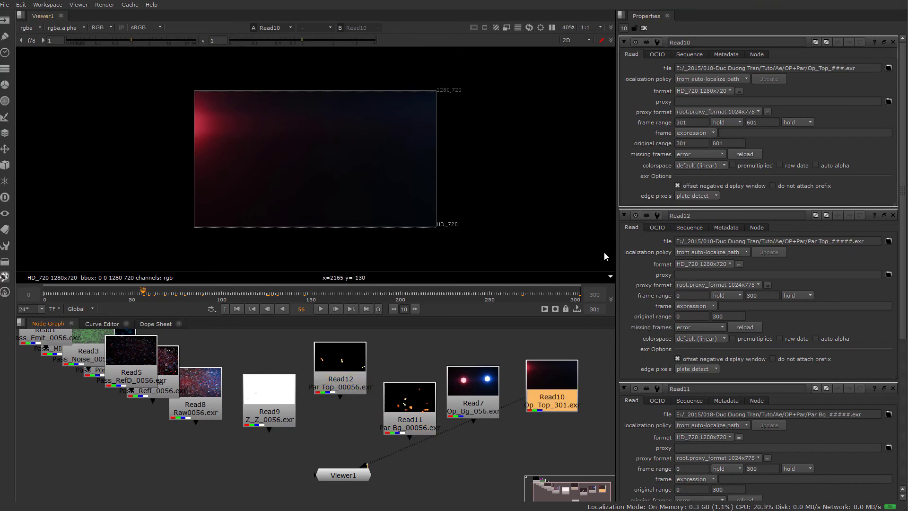
- Check the Op_Top sequence's frame numbering in the Read File(s) dialog and cancel without importing
{"action": "left_click", "coordinate": [511, 367]}
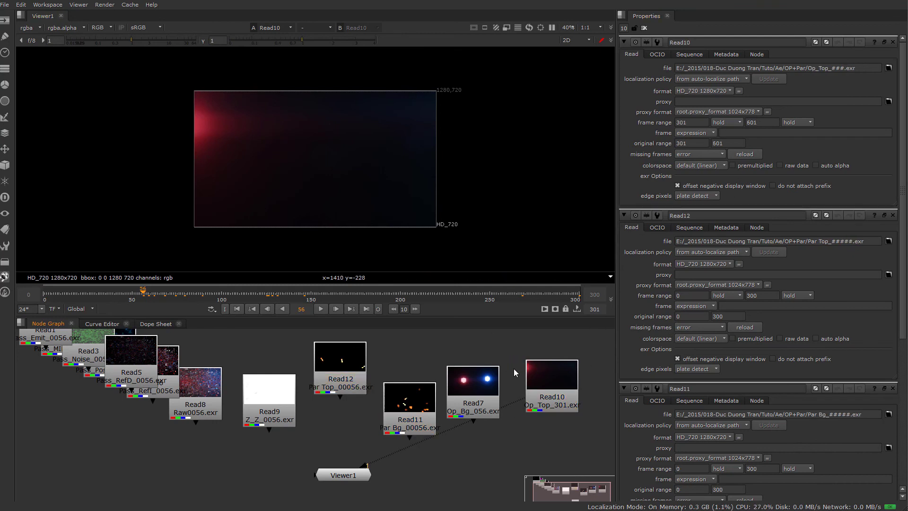
{"action": "key", "text": "r"}
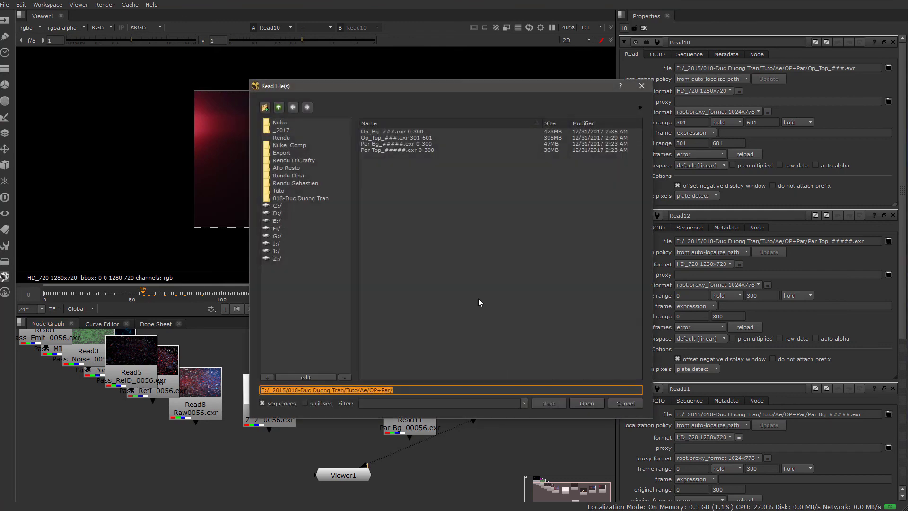
{"action": "left_click", "coordinate": [444, 137]}
{"action": "left_click", "coordinate": [421, 137]}
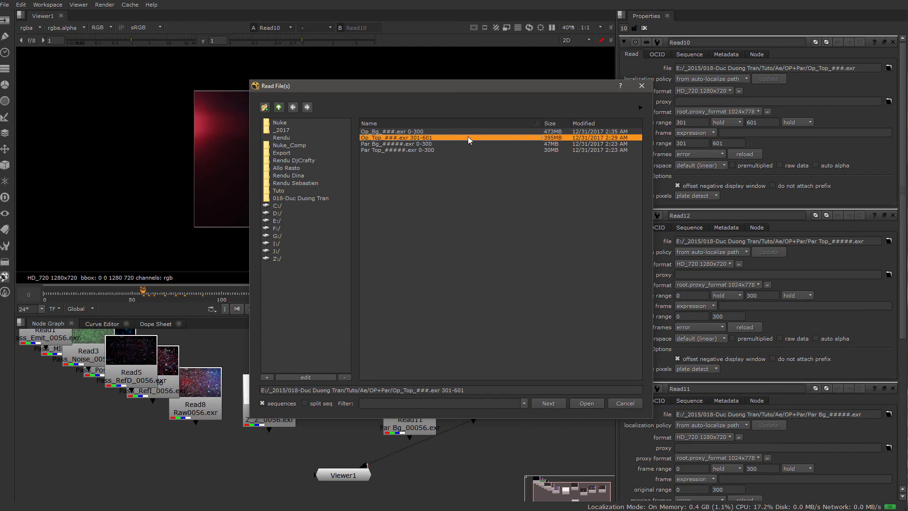
{"action": "left_click", "coordinate": [625, 404]}
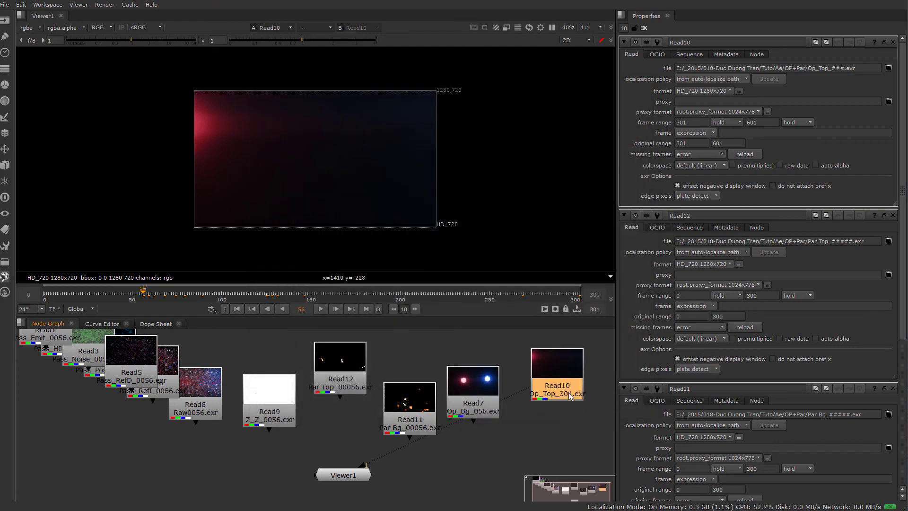
- Move Read7 above Read11 and place Viewer1 lower in the Node Graph, leaving space around Read10
{"action": "left_click_drag", "start_coordinate": [565, 376], "coordinate": [568, 370]}
{"action": "left_click_drag", "start_coordinate": [453, 393], "coordinate": [386, 352]}
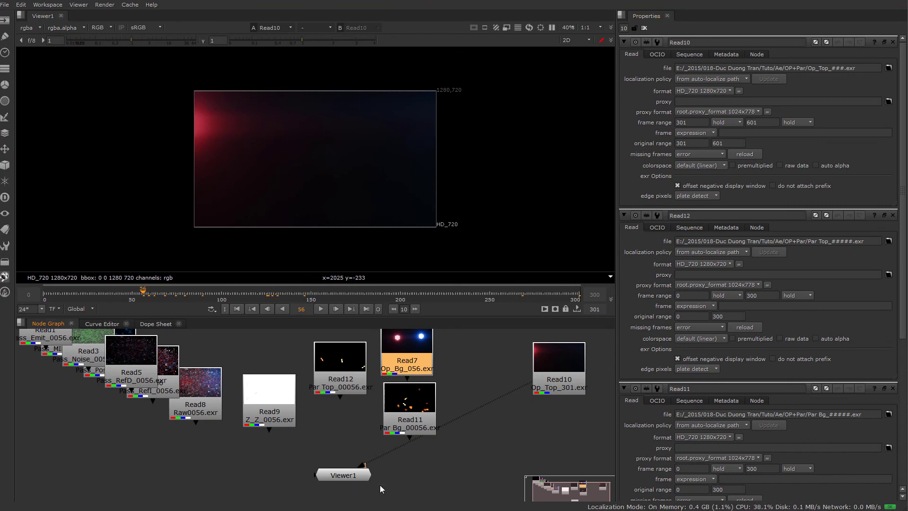
{"action": "left_click_drag", "start_coordinate": [354, 475], "coordinate": [416, 494]}
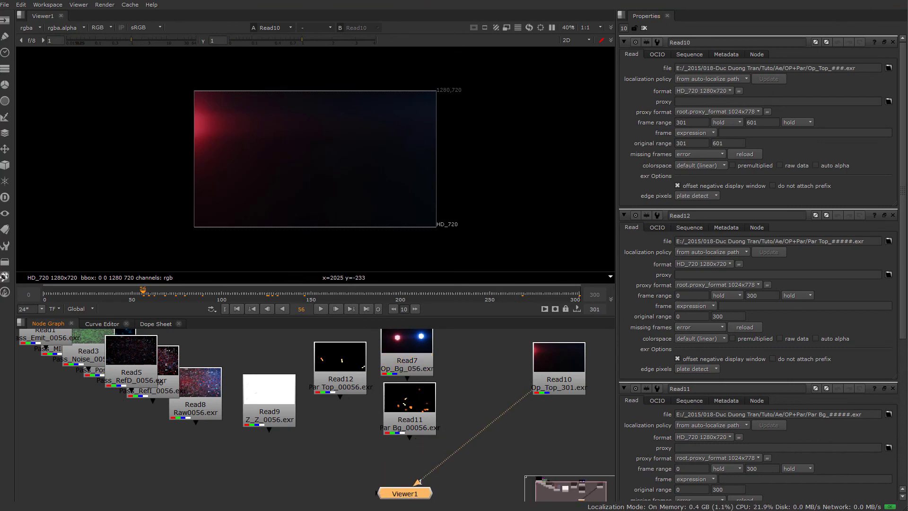
- Add a TimeOffset node after Read10 and set its time offset to -300 frames
{"action": "left_click", "coordinate": [562, 366]}
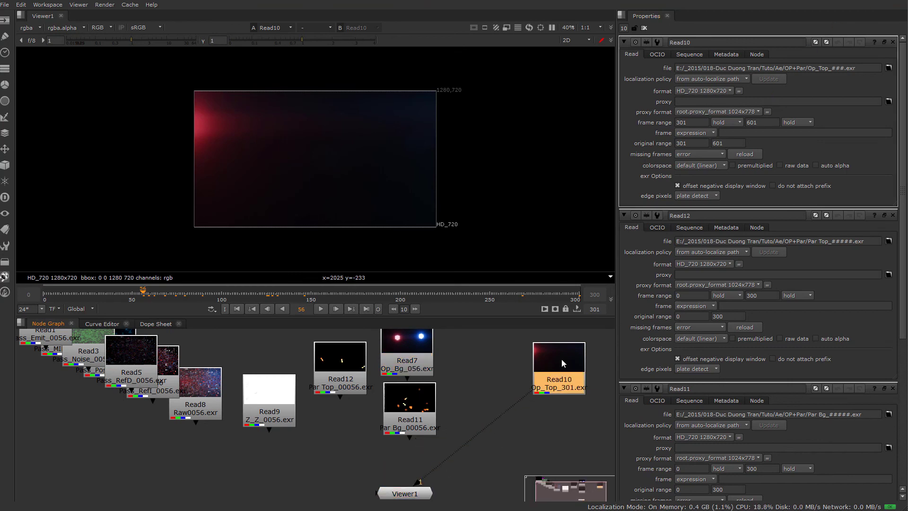
{"action": "key", "text": "Tab"}
{"action": "type", "text": "tim"}
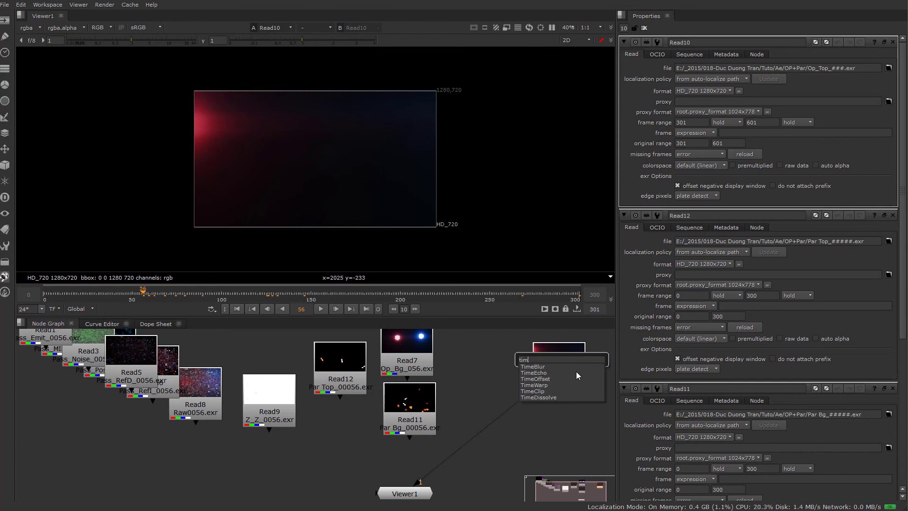
{"action": "left_click", "coordinate": [543, 379]}
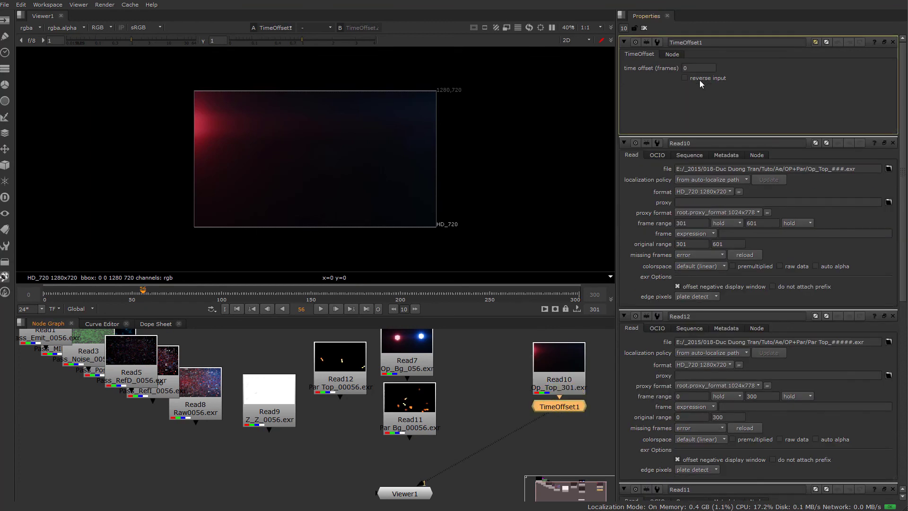
{"action": "type", "text": "-300"}
{"action": "key", "text": "Return"}
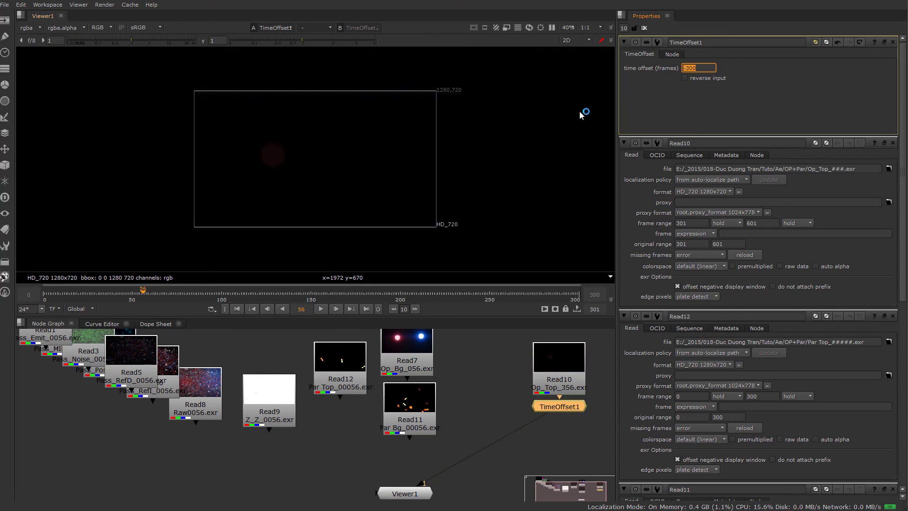
- Preview the offset Op_Top sequence at frames 209 and 241, then view Read9 in Viewer1
{"action": "middle_click_drag", "start_coordinate": [545, 457], "coordinate": [535, 457]}
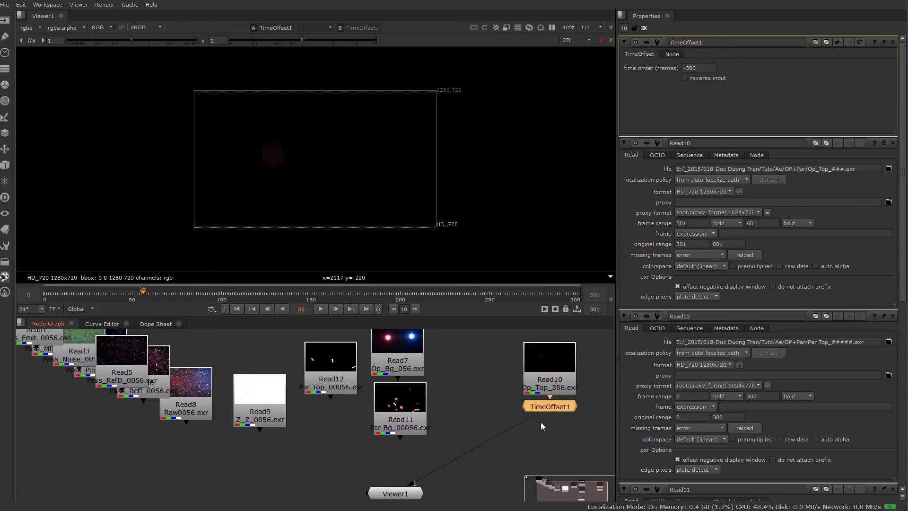
{"action": "left_click", "coordinate": [415, 293]}
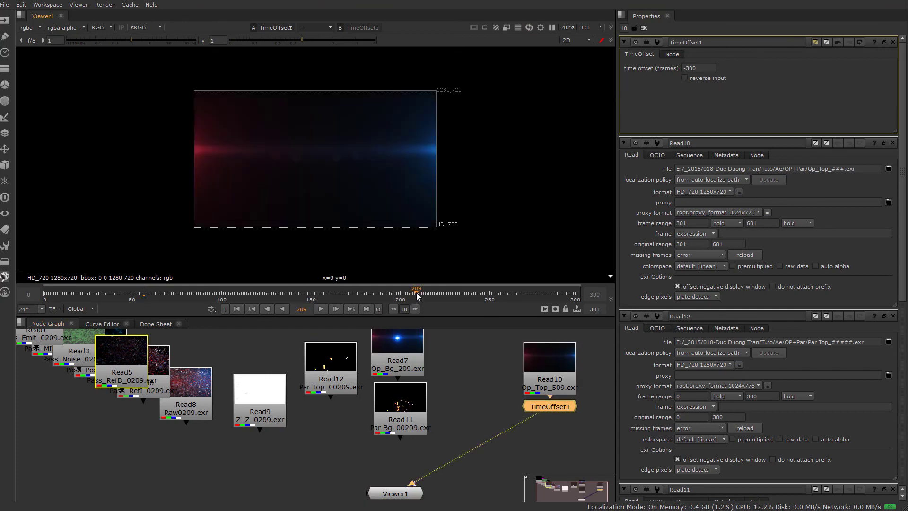
{"action": "left_click", "coordinate": [473, 294]}
{"action": "mouse_move", "coordinate": [536, 423]}
{"action": "left_mouse_down"}
{"action": "mouse_move", "coordinate": [430, 366]}
{"action": "mouse_move", "coordinate": [395, 363]}
{"action": "mouse_move", "coordinate": [442, 351]}
{"action": "mouse_move", "coordinate": [481, 413]}
{"action": "mouse_move", "coordinate": [544, 407]}
{"action": "mouse_move", "coordinate": [494, 429]}
{"action": "mouse_move", "coordinate": [479, 393]}
{"action": "mouse_move", "coordinate": [541, 411]}
{"action": "mouse_move", "coordinate": [485, 380]}
{"action": "mouse_move", "coordinate": [526, 409]}
{"action": "mouse_move", "coordinate": [395, 433]}
{"action": "mouse_move", "coordinate": [279, 408]}
{"action": "left_mouse_up"}
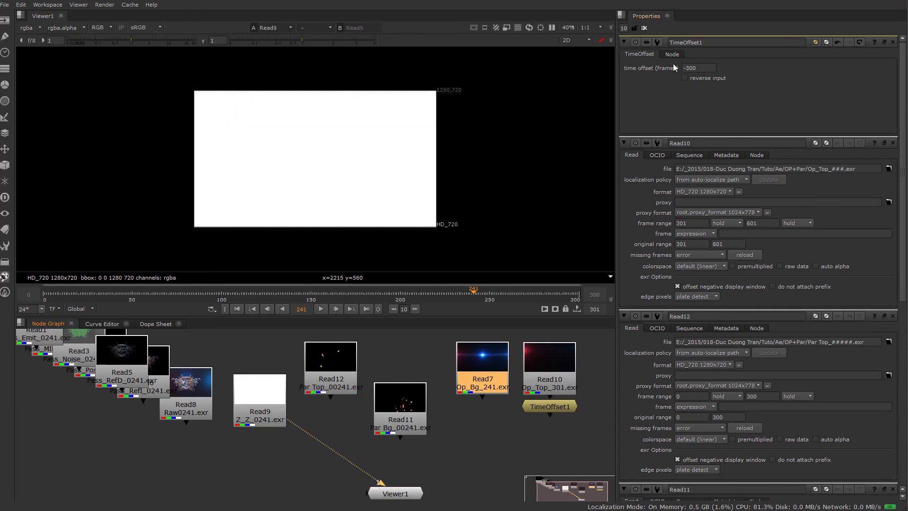
- Switch to File Explorer and cut Op_Top_301.exr through Op_Top_601.exr from the OP+Par folder
{"action": "left_click", "coordinate": [4, 7]}
{"action": "left_click", "coordinate": [50, 49]}
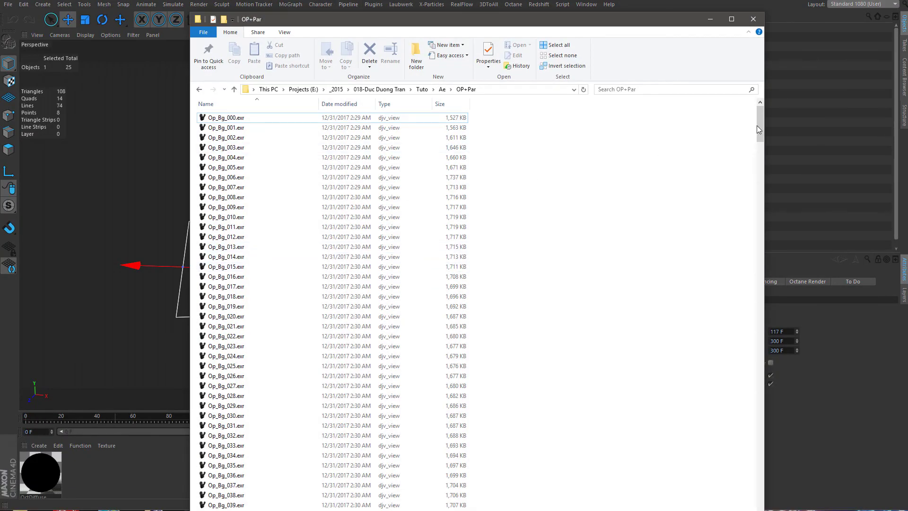
{"action": "left_click_drag", "start_coordinate": [756, 126], "coordinate": [759, 312]}
{"action": "scroll", "coordinate": [266, 227], "scroll_direction": "up", "scroll_amount": 17}
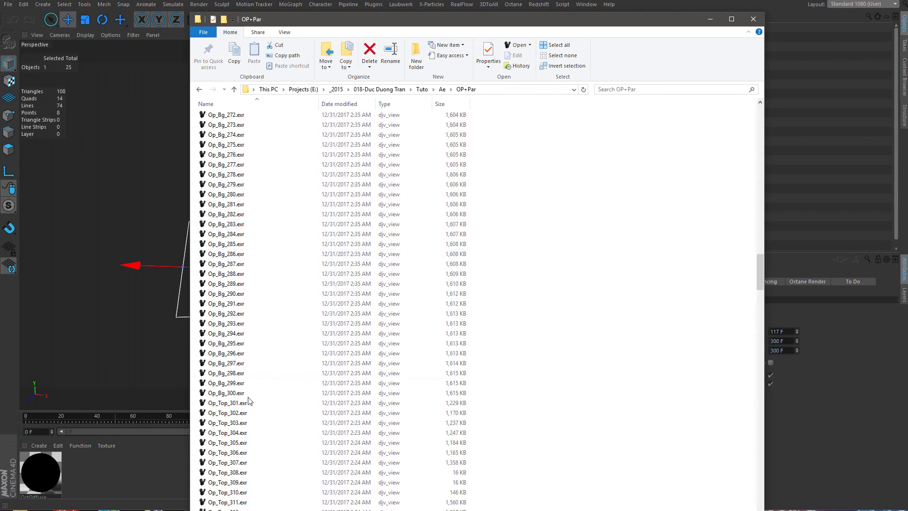
{"action": "left_click", "coordinate": [282, 402]}
{"action": "left_click_drag", "start_coordinate": [753, 267], "coordinate": [733, 446]}
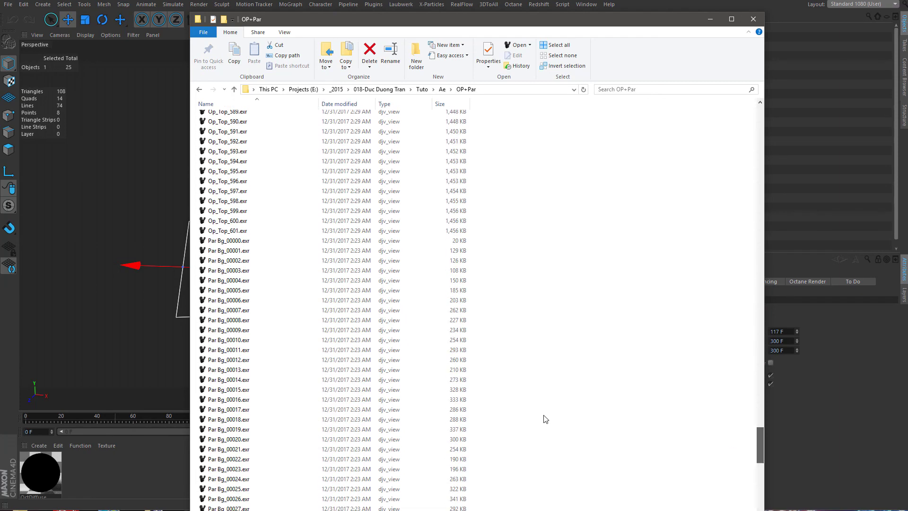
{"action": "left_click", "coordinate": [404, 230], "text": "shift"}
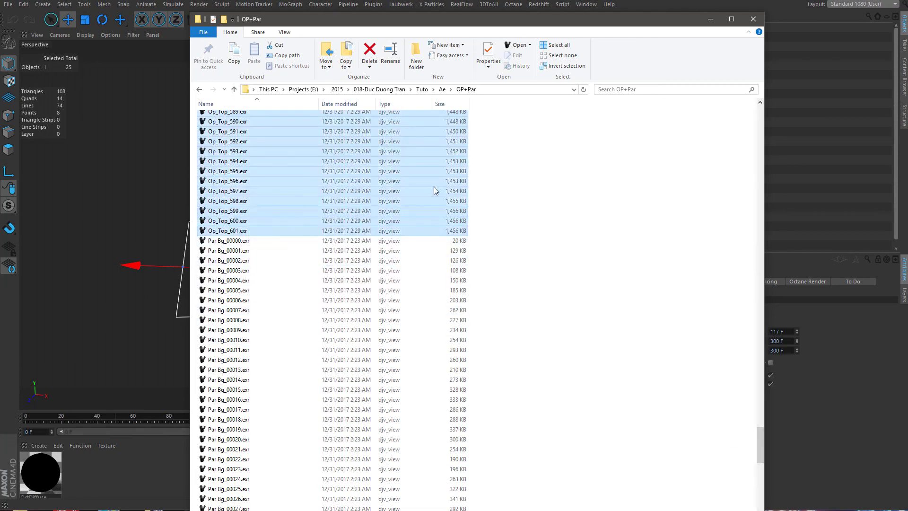
{"action": "left_click", "coordinate": [273, 45]}
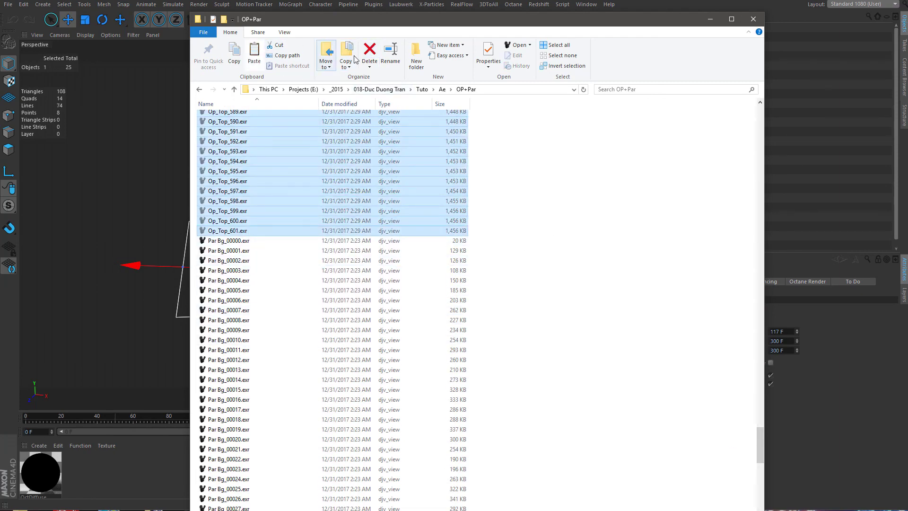
- Create a folder named New folder inside OP+Par and paste the cut Op_Top files into it
{"action": "left_click", "coordinate": [661, 212]}
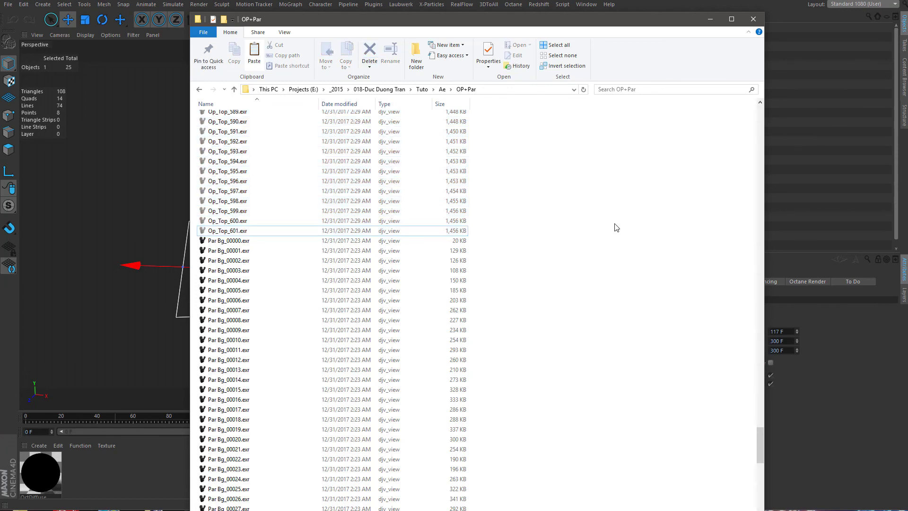
{"action": "key", "text": "ctrl+shift+n"}
{"action": "key", "text": "Return"}
{"action": "key", "text": "Return"}
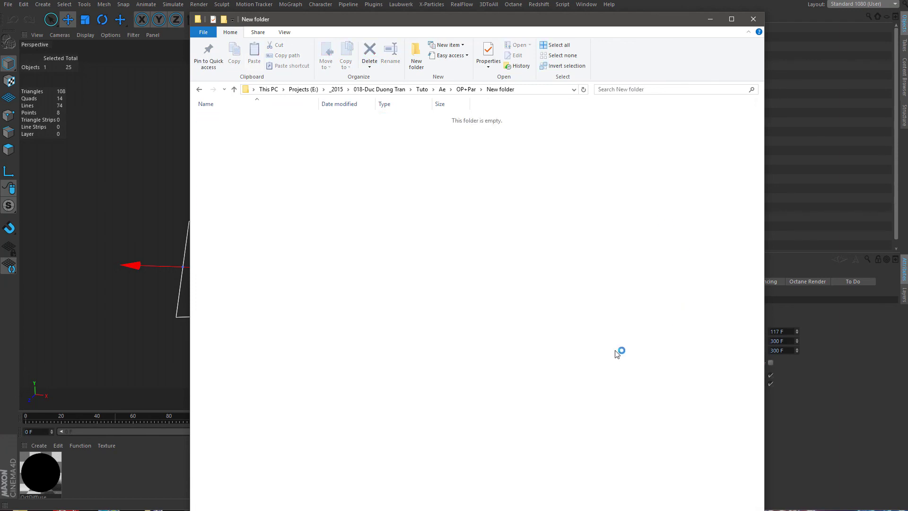
{"action": "key", "text": "ctrl+v"}
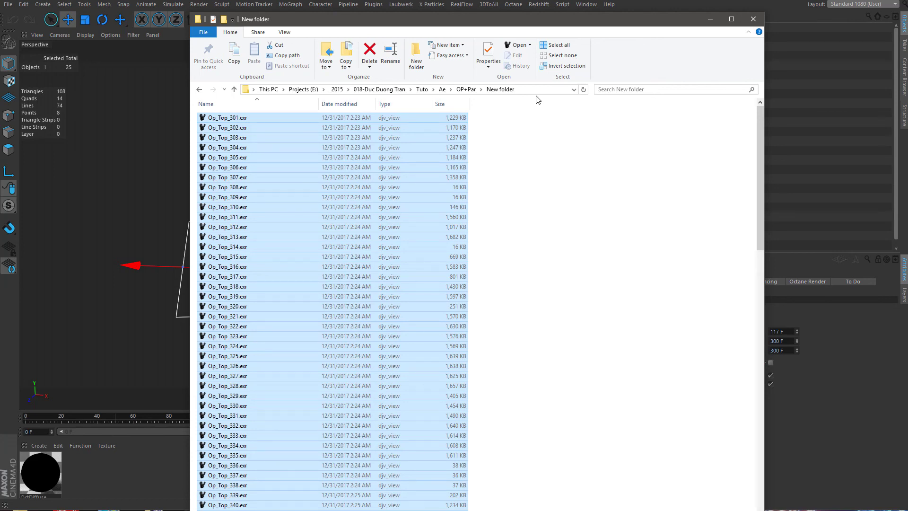
- Launch Adobe Bridge CS6 (64bit)
{"action": "left_click", "coordinate": [492, 90]}
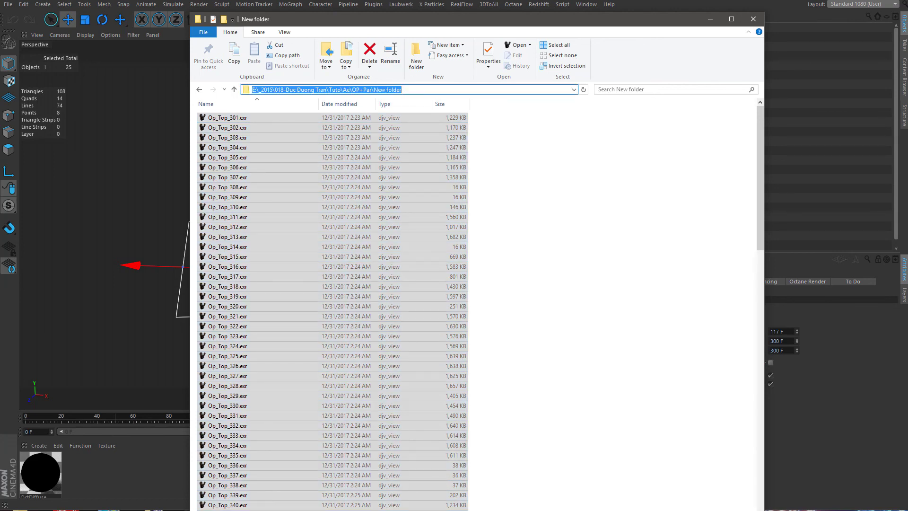
{"action": "key", "text": "super"}
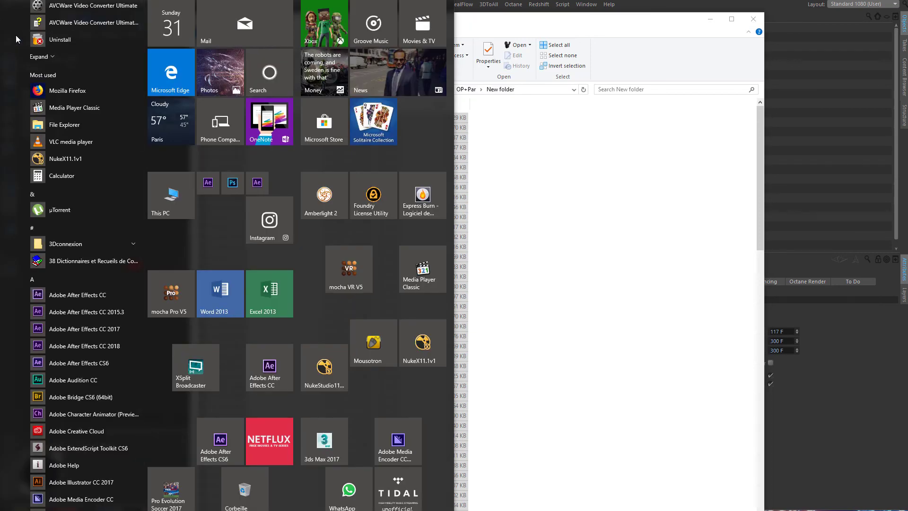
{"action": "type", "text": "bri"}
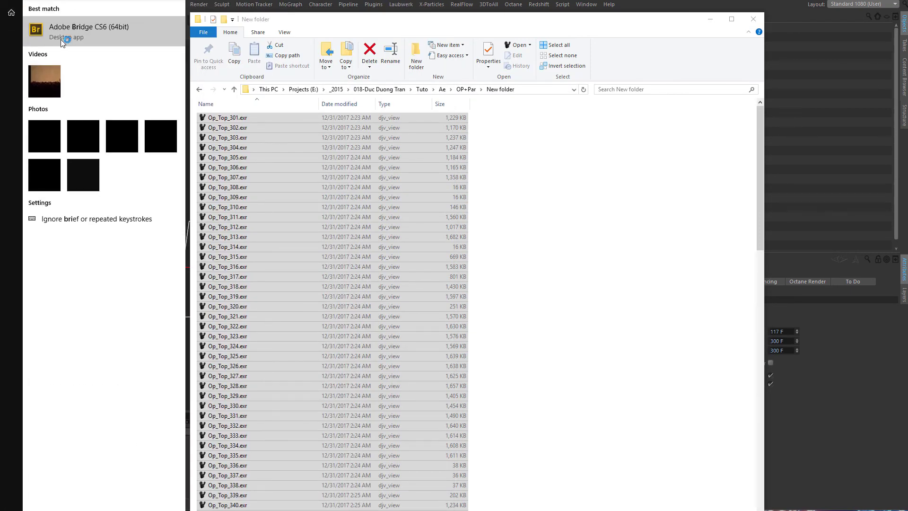
{"action": "left_click", "coordinate": [61, 39]}
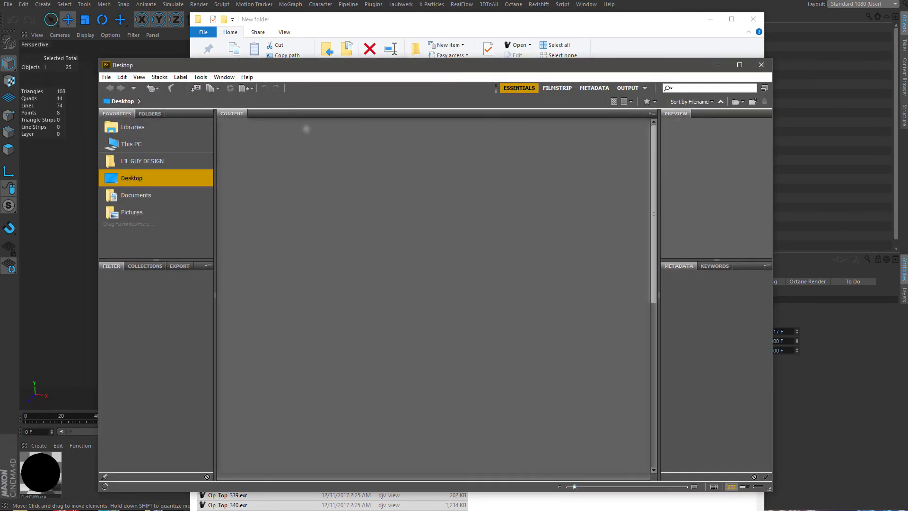
- Copy the path of OP+Par\New folder from File Explorer and open that folder in Bridge
{"action": "left_click", "coordinate": [294, 101]}
{"action": "key", "text": "Return"}
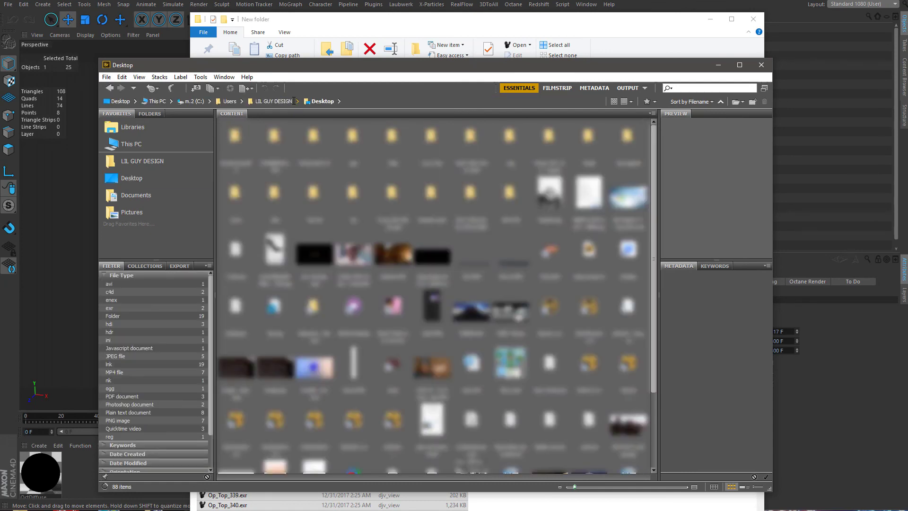
{"action": "left_click", "coordinate": [354, 101]}
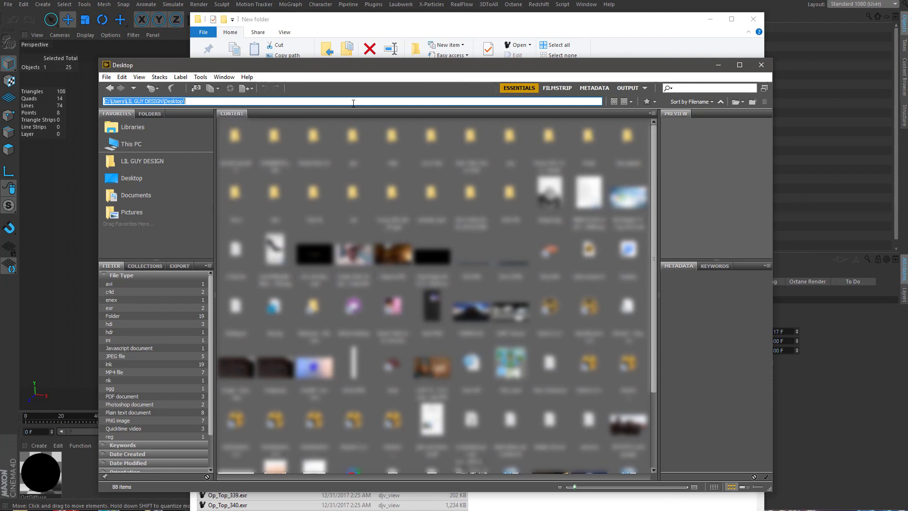
{"action": "left_click", "coordinate": [509, 27]}
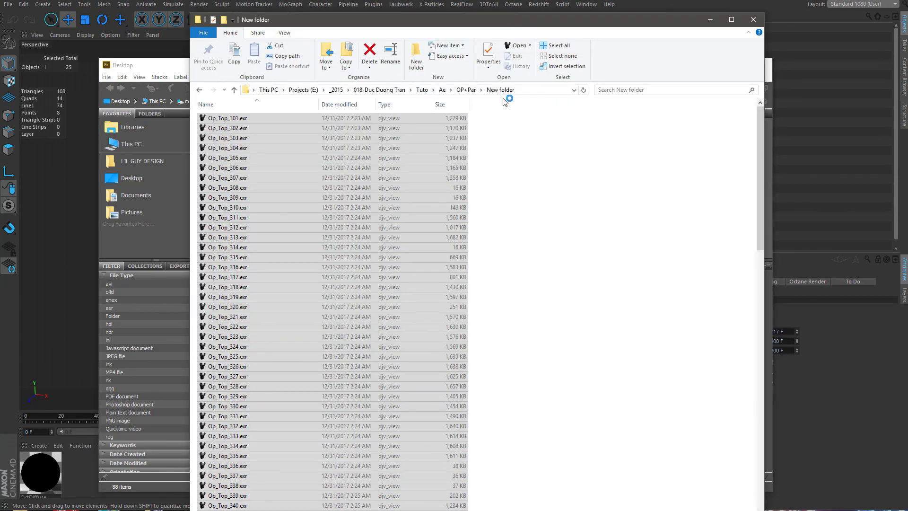
{"action": "left_click", "coordinate": [393, 90]}
{"action": "right_click", "coordinate": [266, 91]}
{"action": "left_click", "coordinate": [365, 125]}
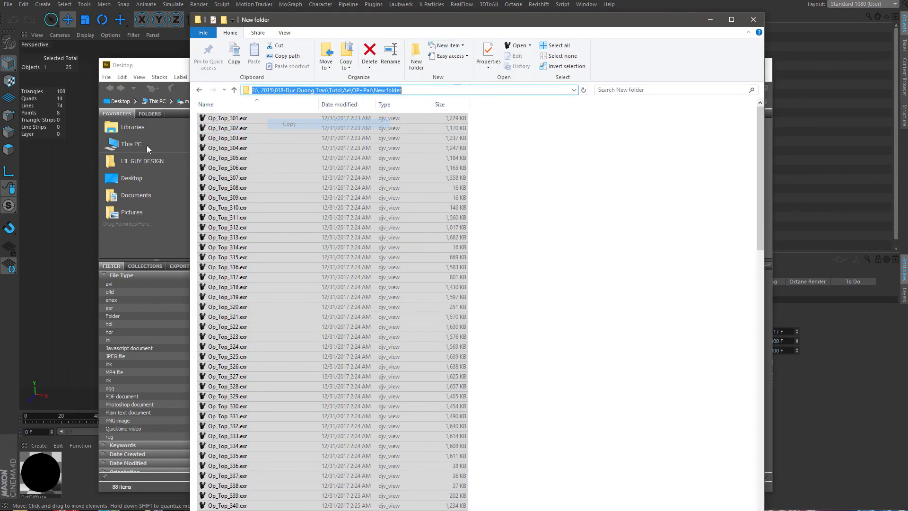
{"action": "left_click", "coordinate": [166, 114]}
{"action": "left_click", "coordinate": [366, 101]}
{"action": "key", "text": "ctrl+v"}
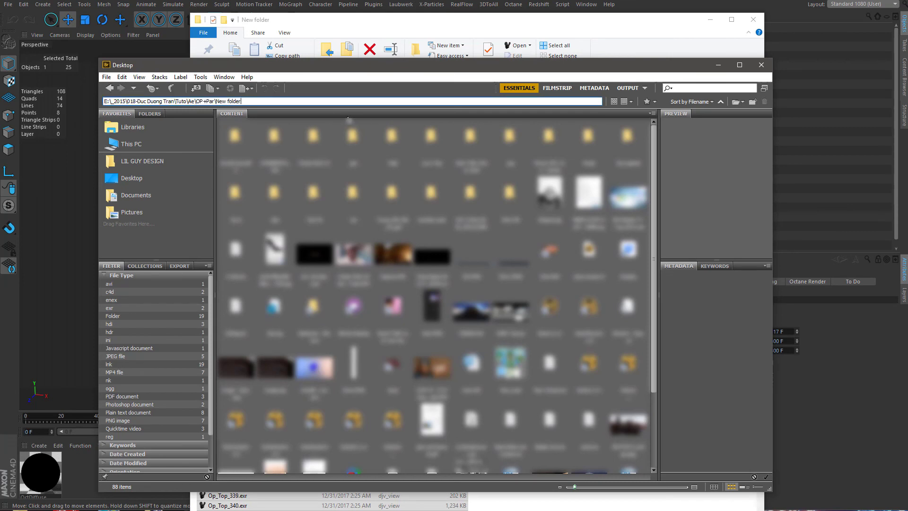
{"action": "key", "text": "Return"}
- Select all Op_Top files in the folder and open Batch Rename for them, keeping the dialog fully in view
{"action": "left_click", "coordinate": [395, 154]}
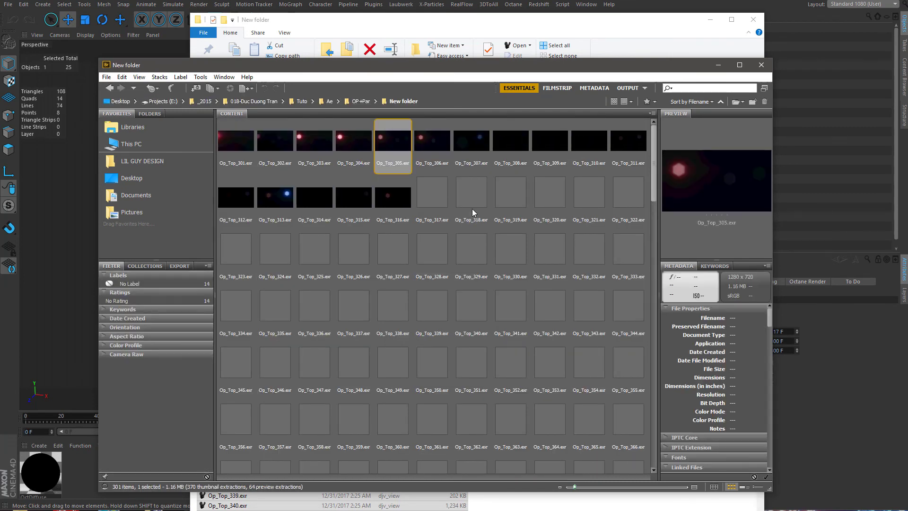
{"action": "key", "text": "ctrl+a"}
{"action": "right_click", "coordinate": [475, 134]}
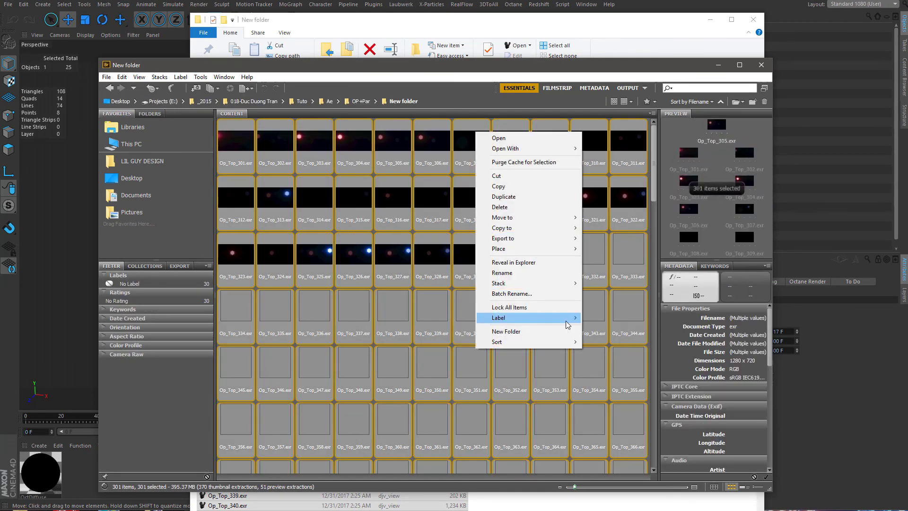
{"action": "left_click", "coordinate": [528, 294]}
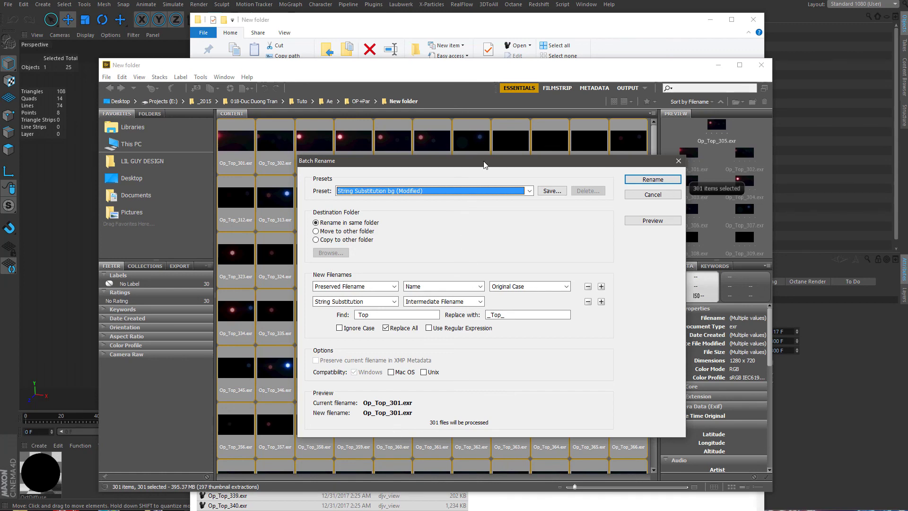
{"action": "left_click_drag", "start_coordinate": [481, 164], "coordinate": [872, 156]}
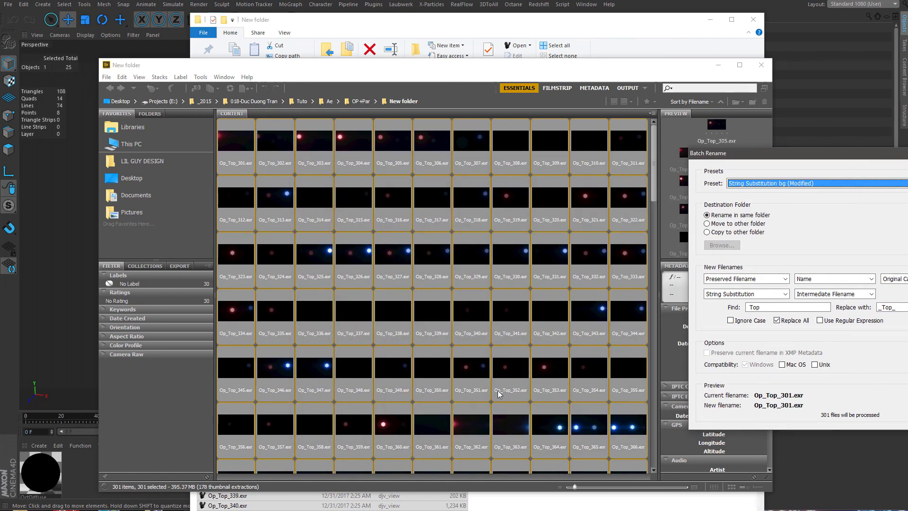
{"action": "left_click", "coordinate": [664, 208]}
{"action": "left_click_drag", "start_coordinate": [772, 154], "coordinate": [318, 109]}
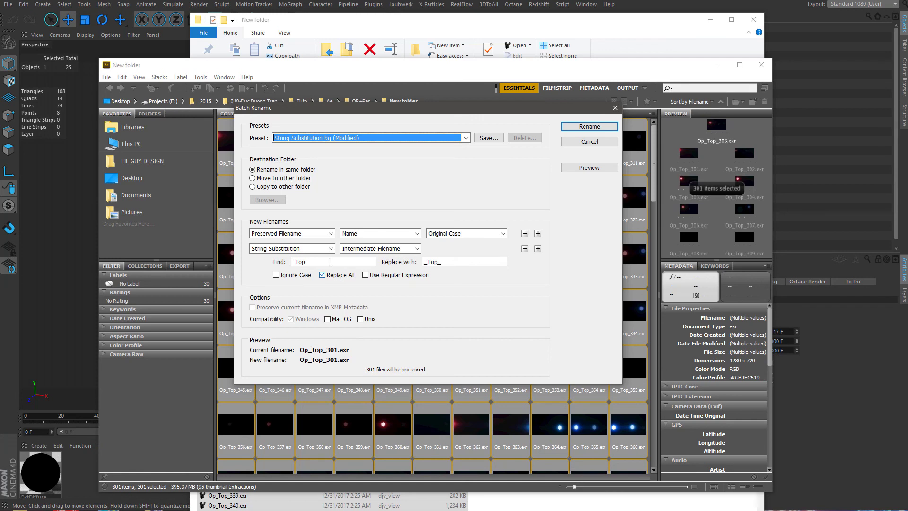
{"action": "left_click", "coordinate": [377, 249]}
{"action": "left_click", "coordinate": [373, 258]}
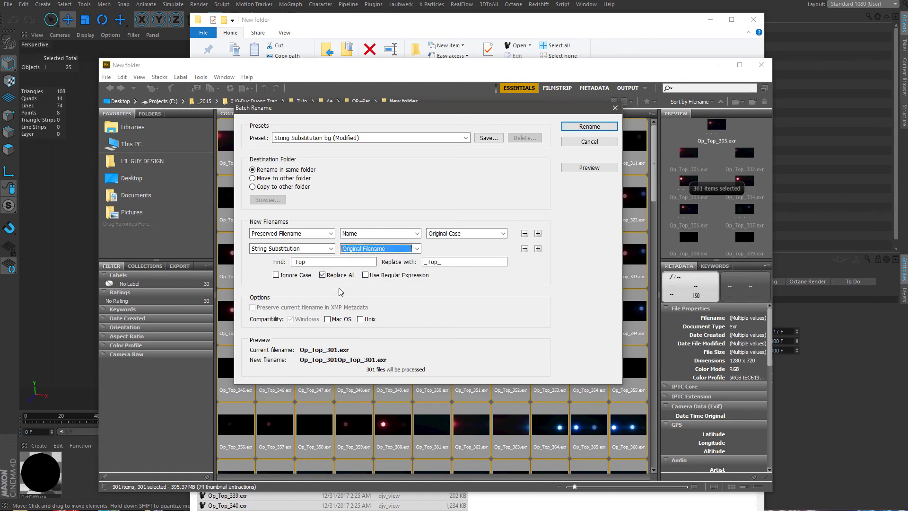
{"action": "key", "text": "Tab"}
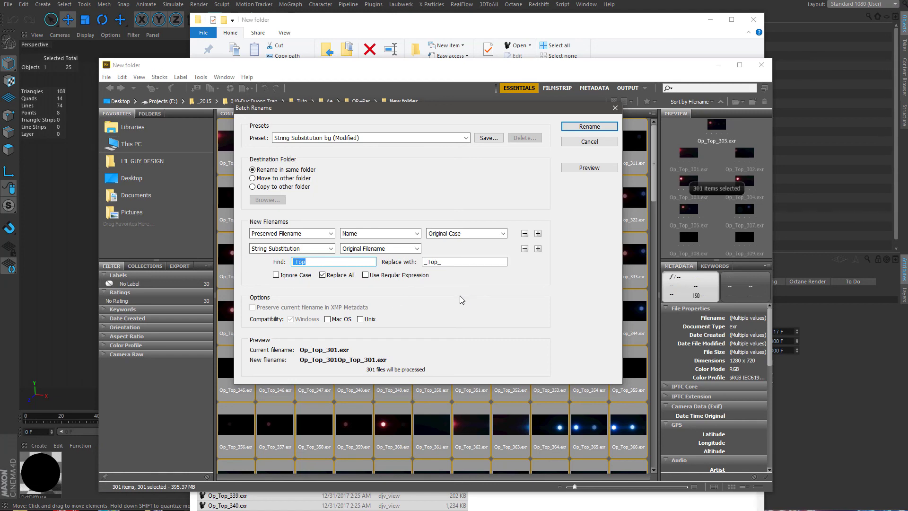
- Remove the String Substitution rule from the new filenames and make the remaining part the text Op_Top_
{"action": "left_click", "coordinate": [525, 248]}
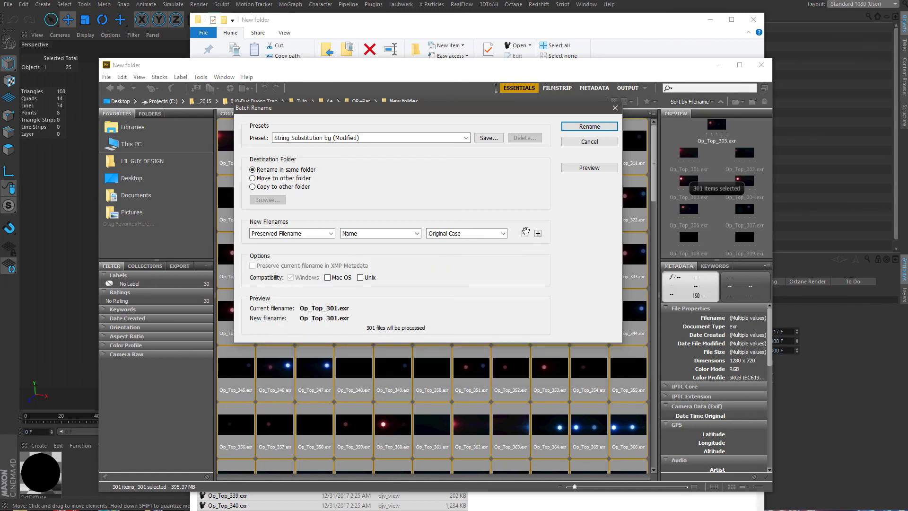
{"action": "left_click", "coordinate": [330, 233]}
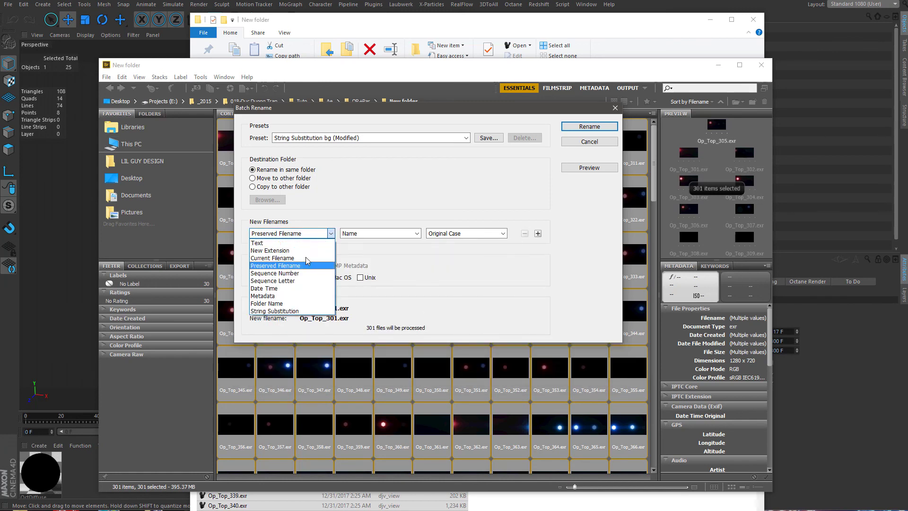
{"action": "left_click", "coordinate": [305, 251]}
{"action": "left_click", "coordinate": [330, 233]}
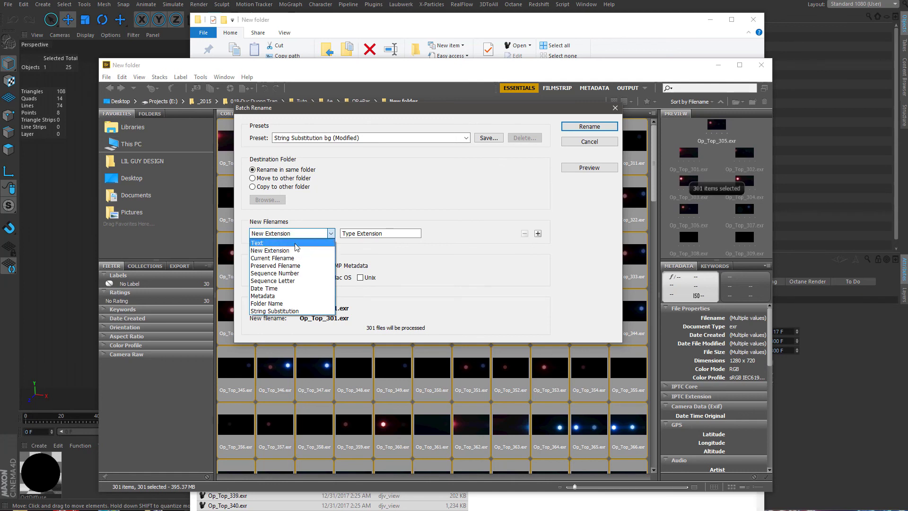
{"action": "left_click", "coordinate": [264, 242]}
{"action": "left_click", "coordinate": [382, 234]}
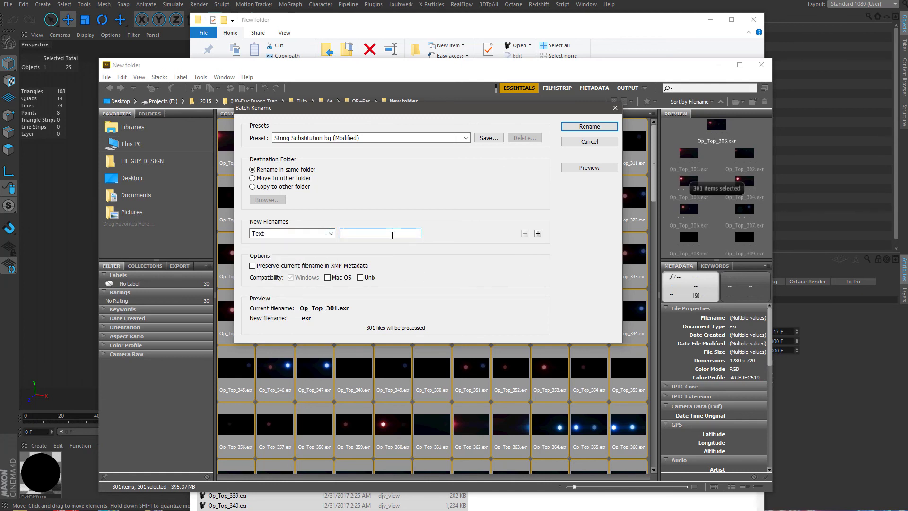
{"action": "type", "text": "Op_Top"}
- Add a three-digit Sequence Number starting at 1 after the text and rename all selected files
{"action": "left_click", "coordinate": [538, 233]}
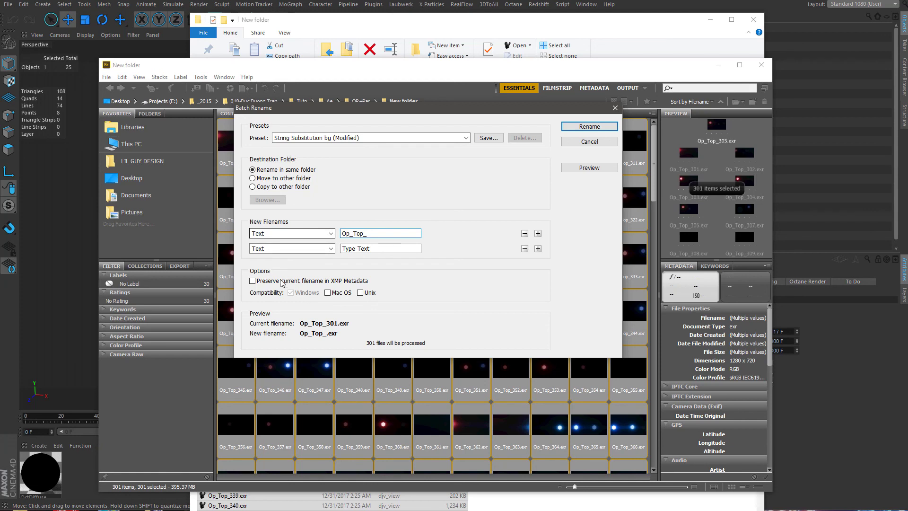
{"action": "left_click", "coordinate": [305, 249]}
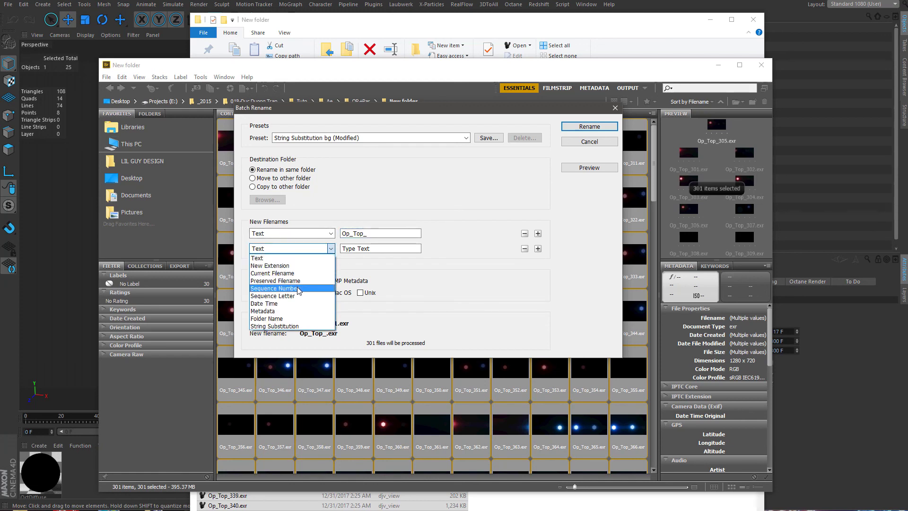
{"action": "left_click", "coordinate": [283, 288]}
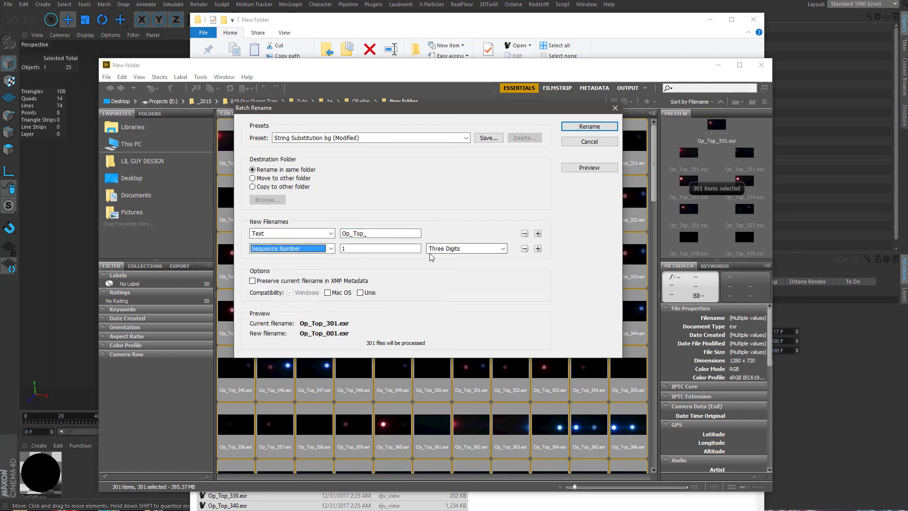
{"action": "left_click", "coordinate": [589, 126]}
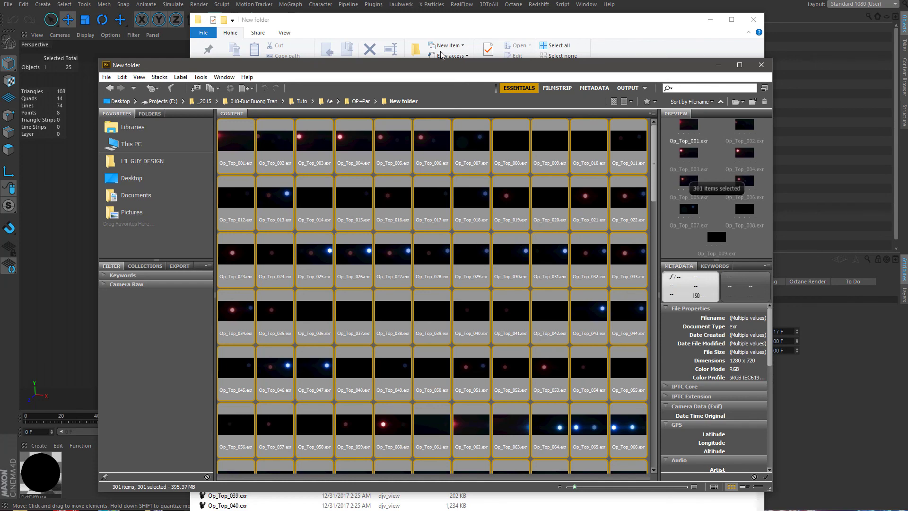
- Batch rename the selected Op_Top files again with the three-digit Sequence Number starting at 0, and close Bridge
{"action": "left_click_drag", "start_coordinate": [428, 65], "coordinate": [804, 53]}
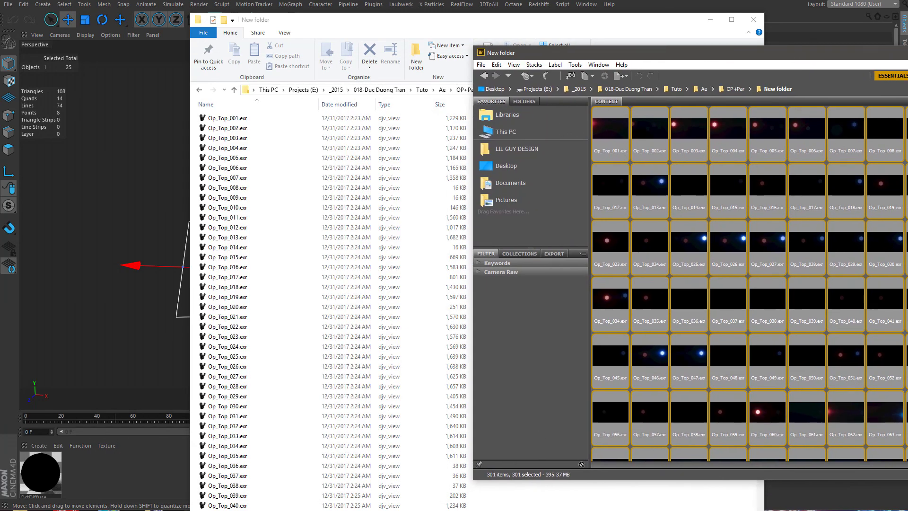
{"action": "key", "text": "alt+Tab"}
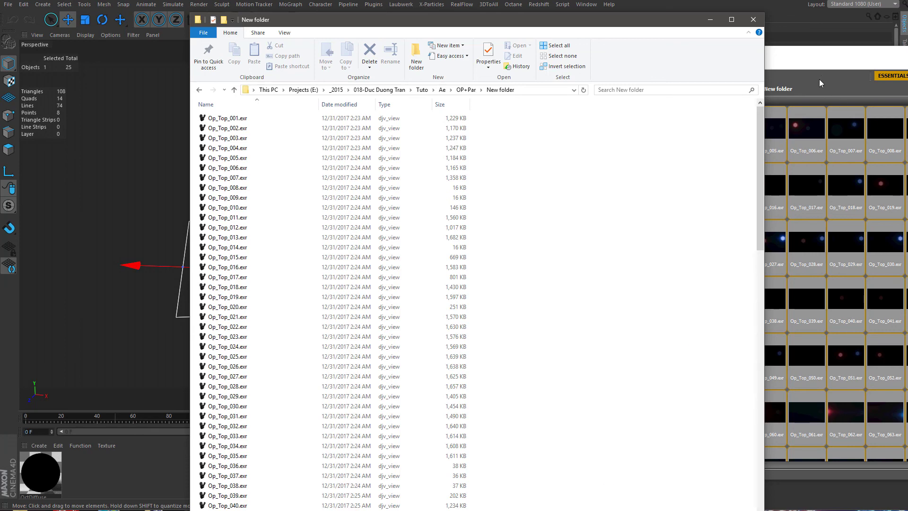
{"action": "right_click", "coordinate": [807, 176]}
{"action": "left_click", "coordinate": [836, 332]}
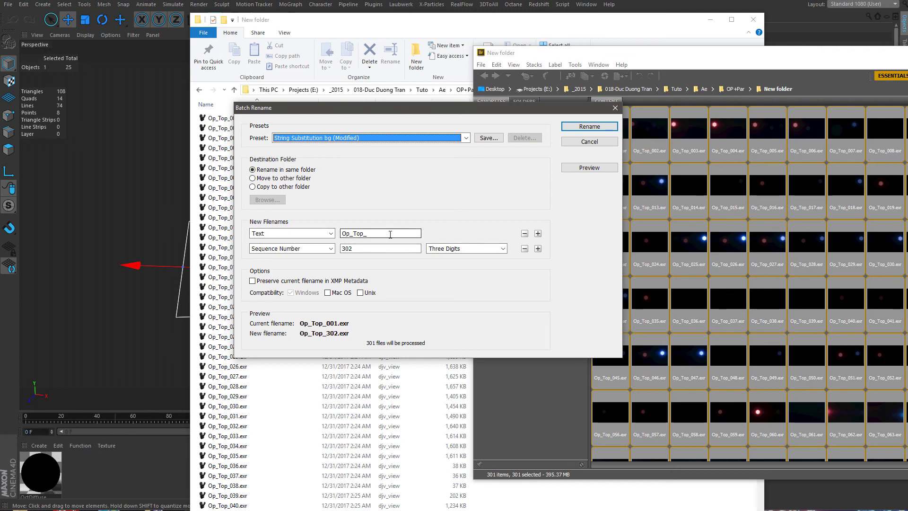
{"action": "double_click", "coordinate": [352, 248]}
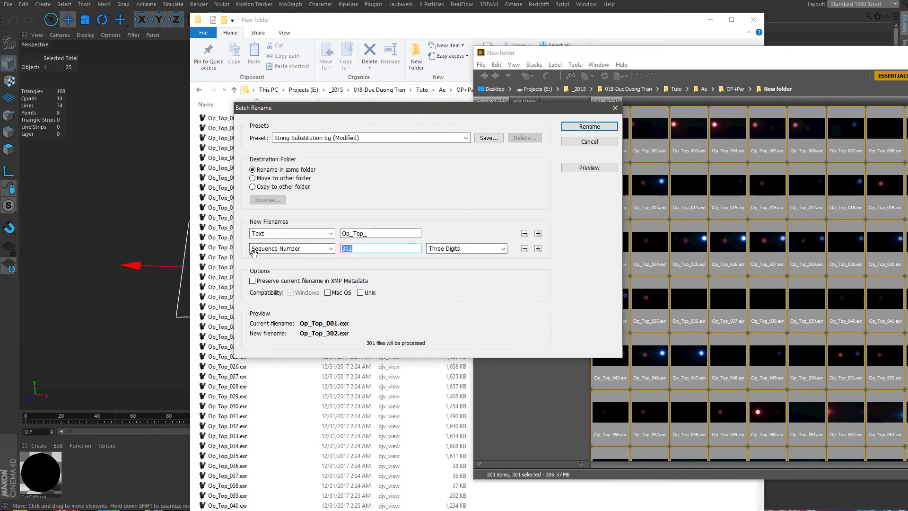
{"action": "type", "text": "0"}
{"action": "left_click", "coordinate": [580, 128]}
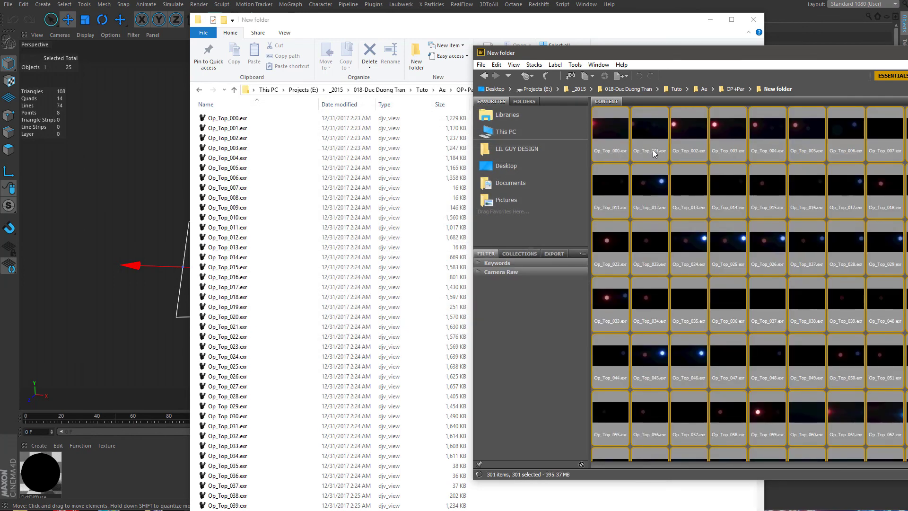
{"action": "left_click_drag", "start_coordinate": [802, 53], "coordinate": [503, 68]}
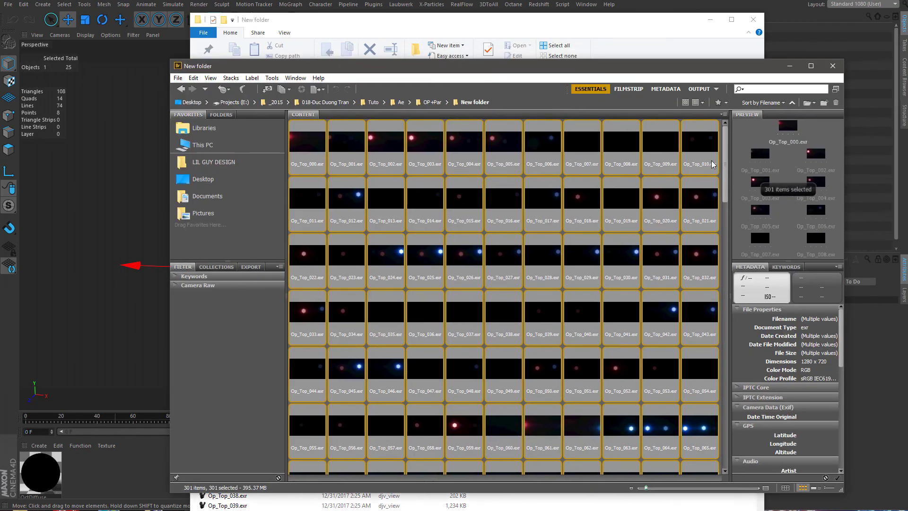
{"action": "left_click", "coordinate": [829, 68]}
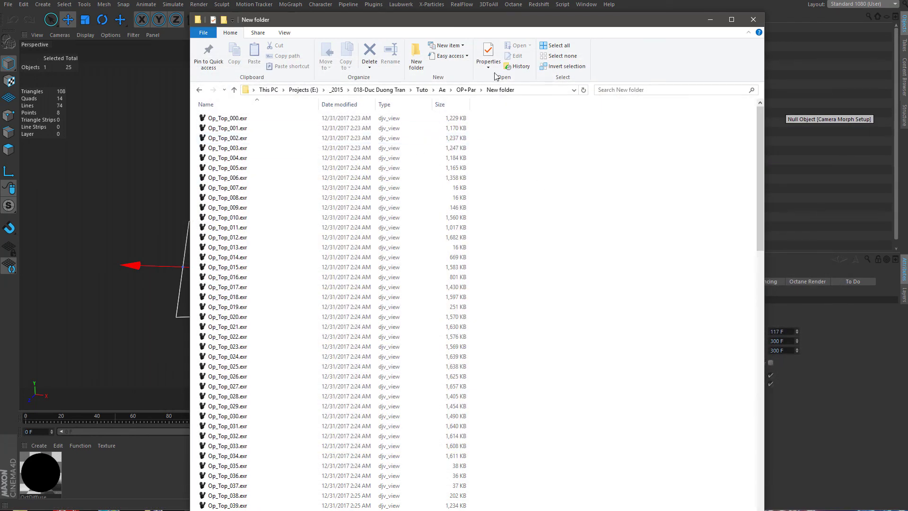
- Move all renamed Op_Top files from New folder up into OP+Par and delete New folder
{"action": "left_click", "coordinate": [553, 46]}
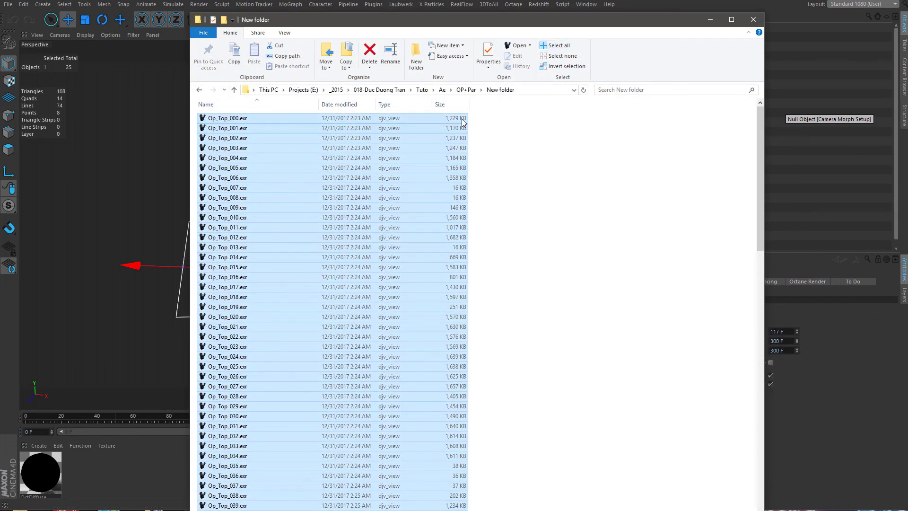
{"action": "left_click_drag", "start_coordinate": [463, 122], "coordinate": [466, 90]}
{"action": "left_click", "coordinate": [465, 89]}
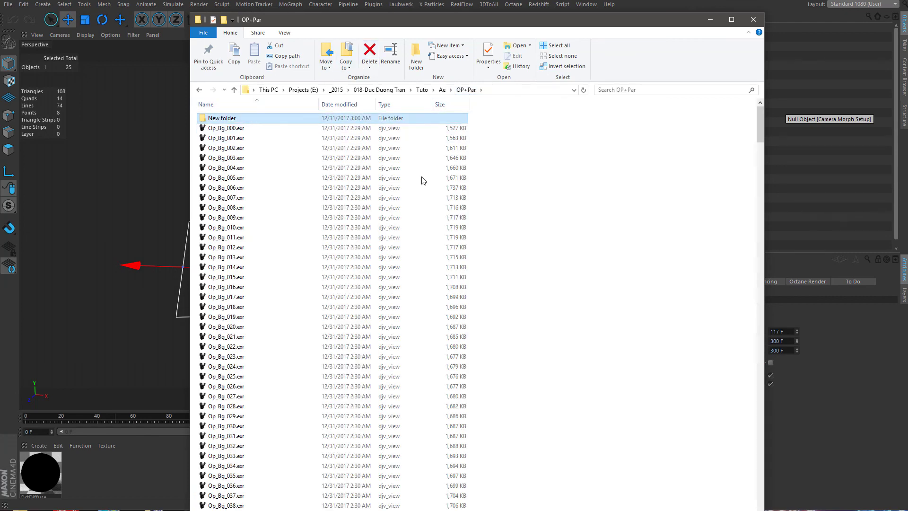
{"action": "key", "text": "Delete"}
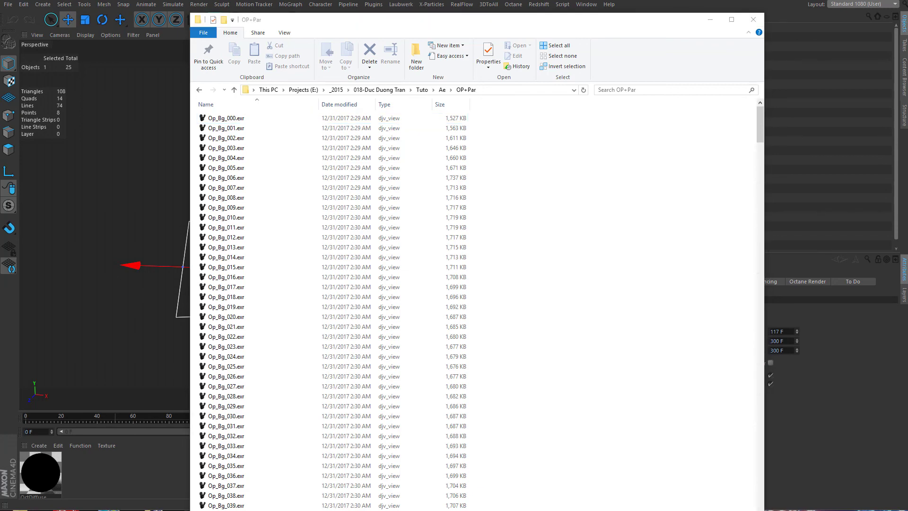
- Switch to Nuke and reopen the compositing script with the render pass Read nodes
{"action": "left_click", "coordinate": [565, 94]}
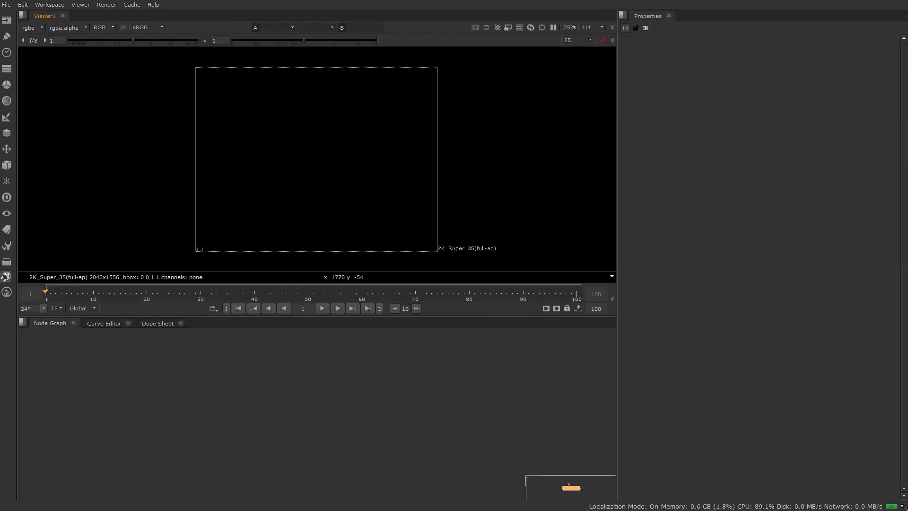
{"action": "left_click", "coordinate": [8, 5]}
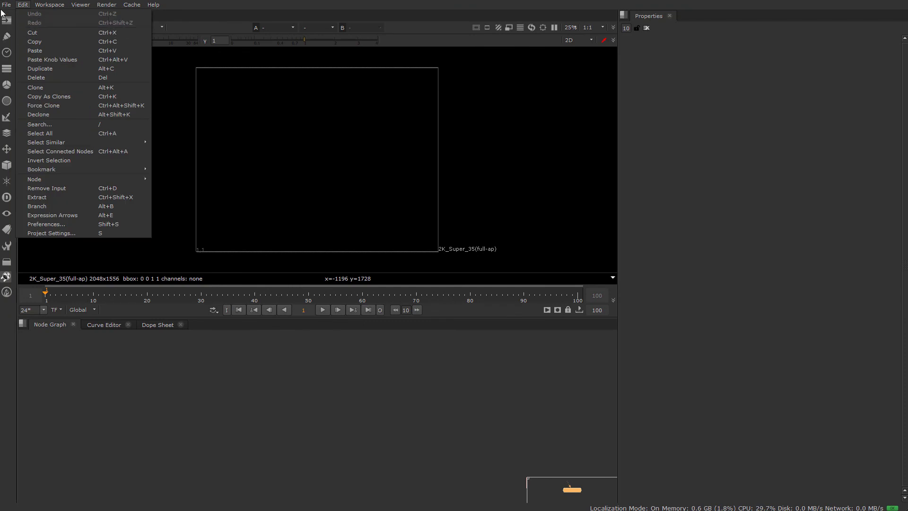
{"action": "left_click", "coordinate": [203, 31]}
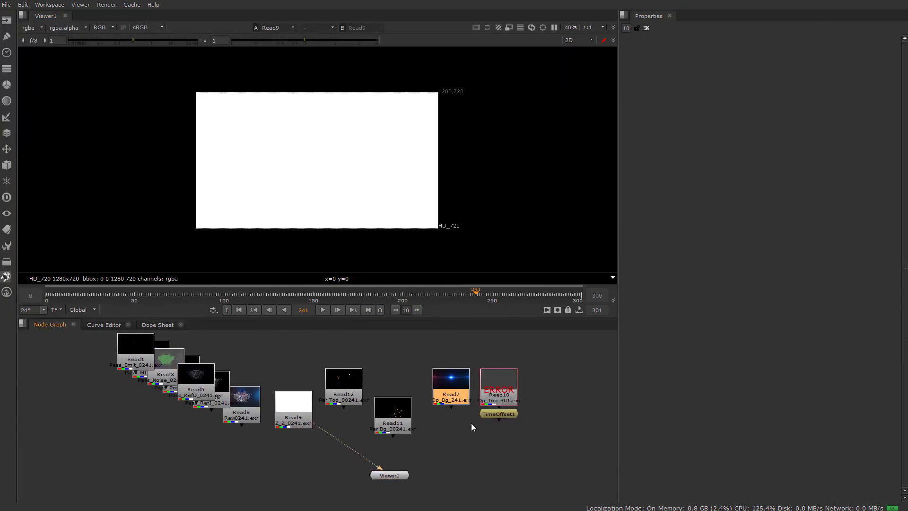
- Replace Read10's source with the Op_Top_###.exr 0-300 sequence and delete the TimeOffset1 node
{"action": "scroll", "coordinate": [471, 423], "scroll_direction": "up", "scroll_amount": 3}
{"action": "left_click_drag", "start_coordinate": [519, 405], "coordinate": [507, 426]}
{"action": "left_click", "coordinate": [532, 365]}
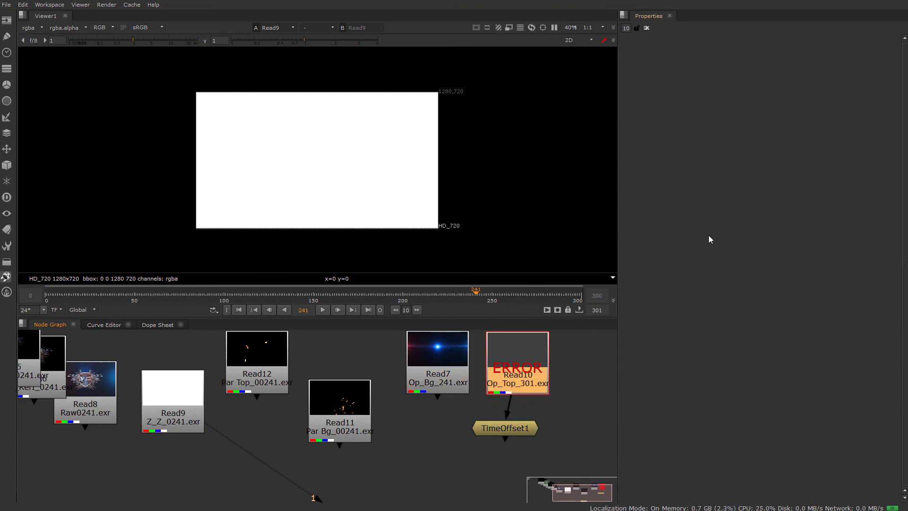
{"action": "double_click", "coordinate": [523, 359]}
{"action": "left_click", "coordinate": [891, 68]}
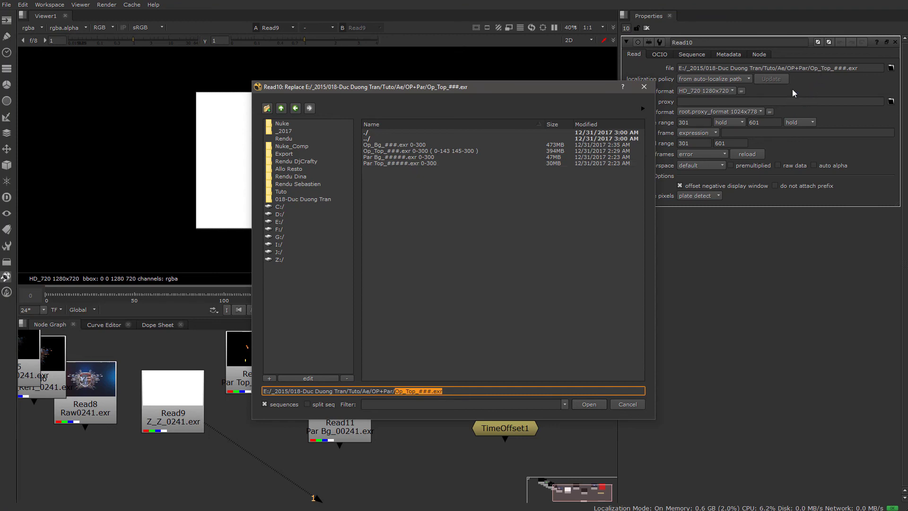
{"action": "double_click", "coordinate": [392, 151]}
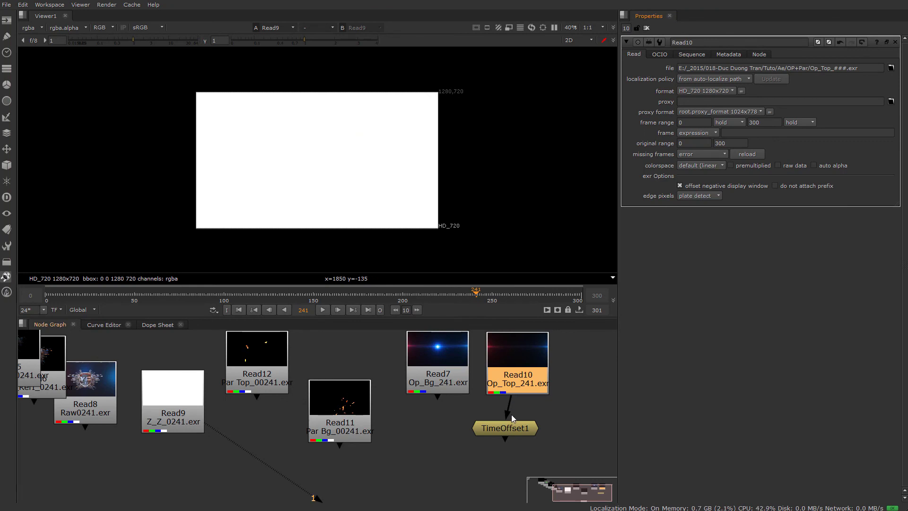
{"action": "left_click_drag", "start_coordinate": [509, 425], "coordinate": [500, 438]}
{"action": "key", "text": "Delete"}
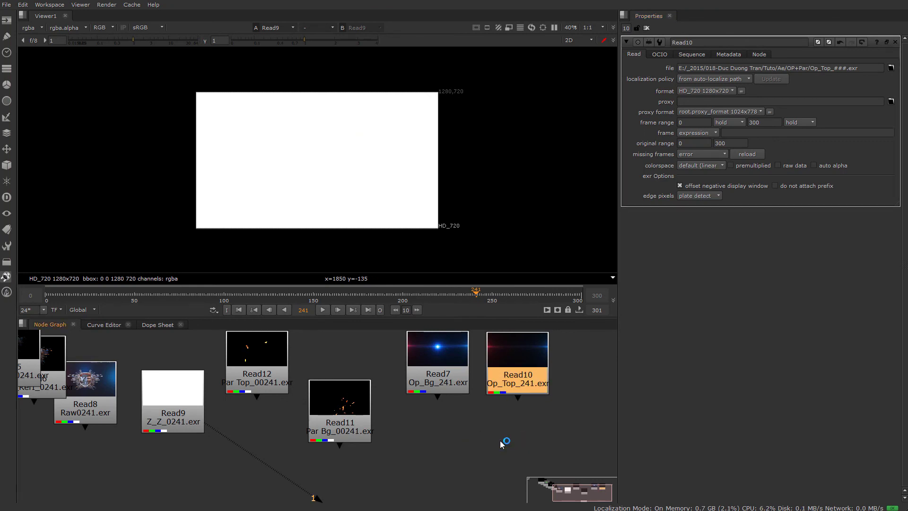
- Reconnect Viewer1 to Read10 to view the Op_Top pass, and to Read11 to view the Par Bg pass
{"action": "middle_click_drag", "start_coordinate": [446, 407], "coordinate": [440, 389]}
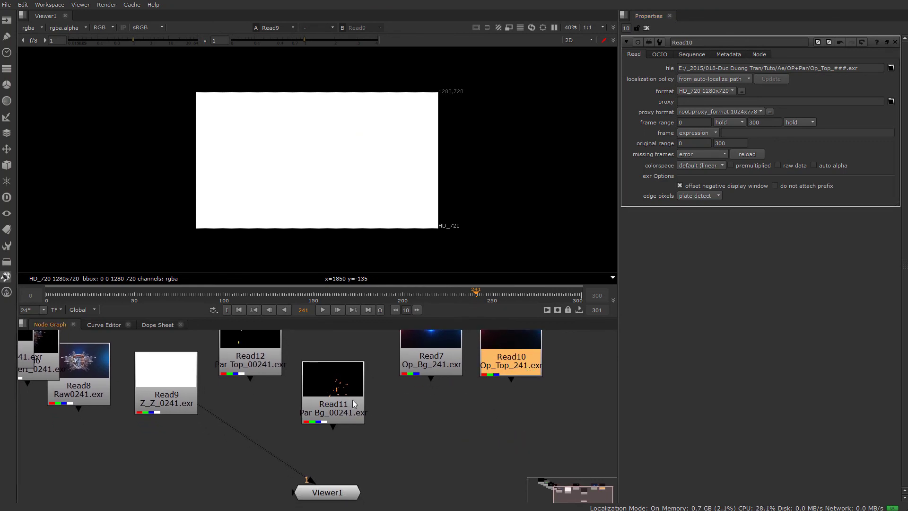
{"action": "mouse_move", "coordinate": [213, 413]}
{"action": "left_mouse_down"}
{"action": "mouse_move", "coordinate": [324, 404]}
{"action": "mouse_move", "coordinate": [307, 409]}
{"action": "mouse_move", "coordinate": [278, 378]}
{"action": "mouse_move", "coordinate": [399, 374]}
{"action": "mouse_move", "coordinate": [406, 384]}
{"action": "mouse_move", "coordinate": [493, 392]}
{"action": "mouse_move", "coordinate": [492, 418]}
{"action": "left_mouse_up"}
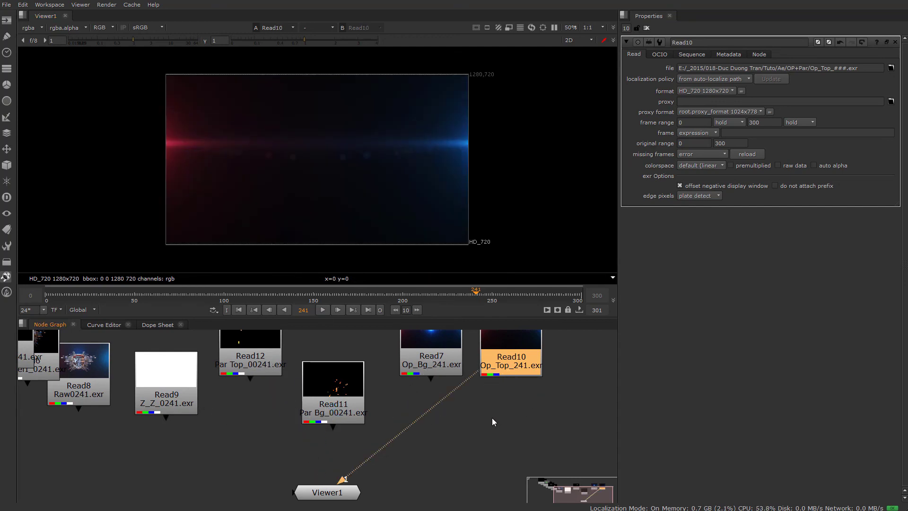
{"action": "mouse_move", "coordinate": [478, 376]}
{"action": "left_mouse_down"}
{"action": "mouse_move", "coordinate": [442, 362]}
{"action": "mouse_move", "coordinate": [407, 380]}
{"action": "mouse_move", "coordinate": [471, 374]}
{"action": "mouse_move", "coordinate": [344, 409]}
{"action": "left_mouse_up"}
- Line up Read12, Read7 and Read10 in one horizontal row with Read11 in the node graph
{"action": "middle_click_drag", "start_coordinate": [530, 449], "coordinate": [590, 449]}
{"action": "scroll", "coordinate": [590, 449], "scroll_direction": "down", "scroll_amount": 2}
{"action": "scroll", "coordinate": [406, 439], "scroll_direction": "down", "scroll_amount": 2}
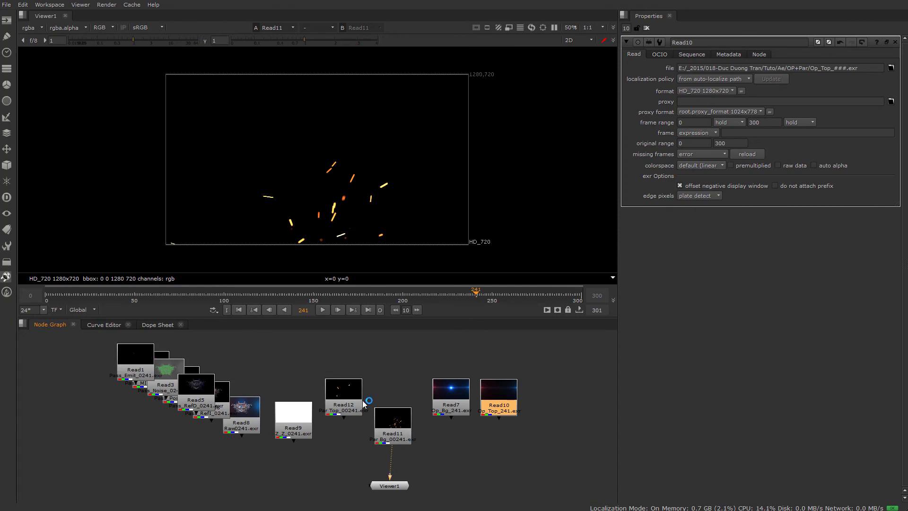
{"action": "left_click_drag", "start_coordinate": [358, 406], "coordinate": [359, 426]}
{"action": "left_click_drag", "start_coordinate": [428, 432], "coordinate": [497, 419]}
{"action": "left_click", "coordinate": [539, 411]}
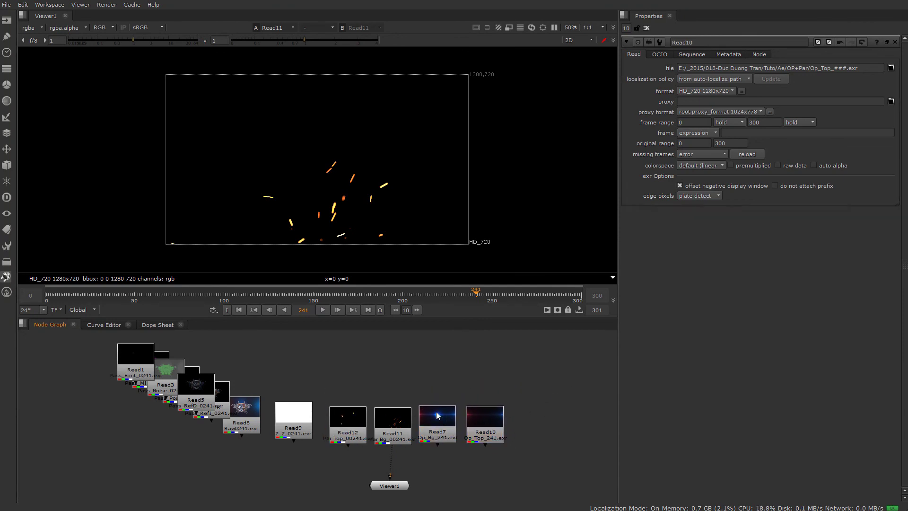
{"action": "left_click", "coordinate": [438, 416]}
{"action": "left_click", "coordinate": [487, 422]}
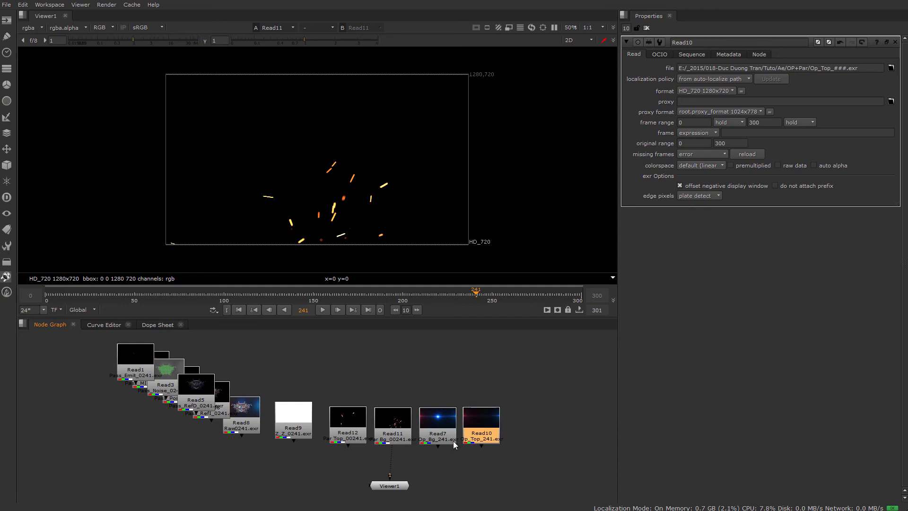
{"action": "scroll", "coordinate": [461, 442], "scroll_direction": "up", "scroll_amount": 3}
{"action": "scroll", "coordinate": [519, 439], "scroll_direction": "up", "scroll_amount": 2}
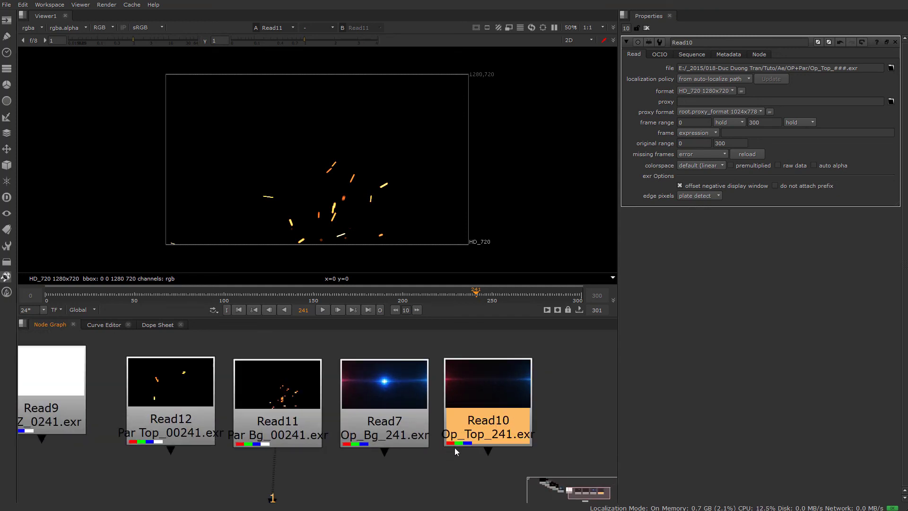
{"action": "scroll", "coordinate": [459, 373], "scroll_direction": "down", "scroll_amount": 2}
{"action": "scroll", "coordinate": [408, 427], "scroll_direction": "up", "scroll_amount": 3}
{"action": "left_click", "coordinate": [463, 458]}
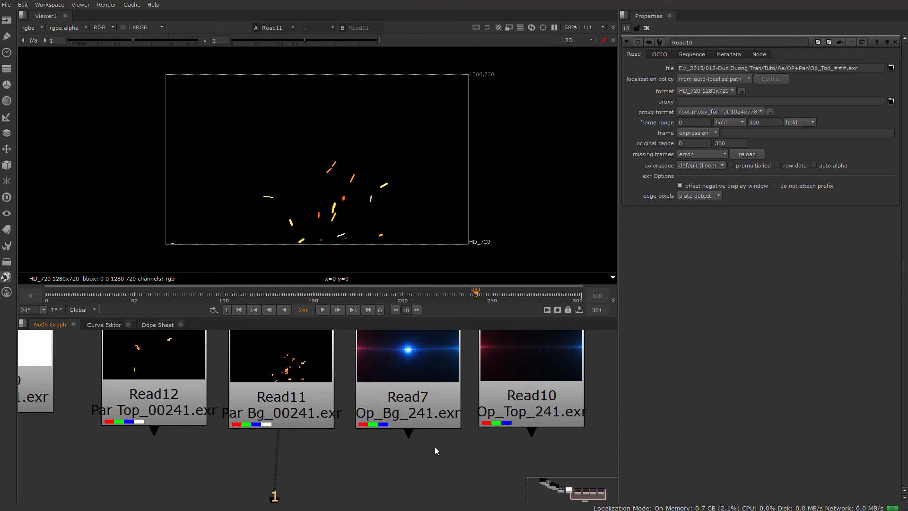
- Disconnect Viewer1 from Read11 and place it below Read9 in the node graph
{"action": "scroll", "coordinate": [509, 417], "scroll_direction": "down", "scroll_amount": 1}
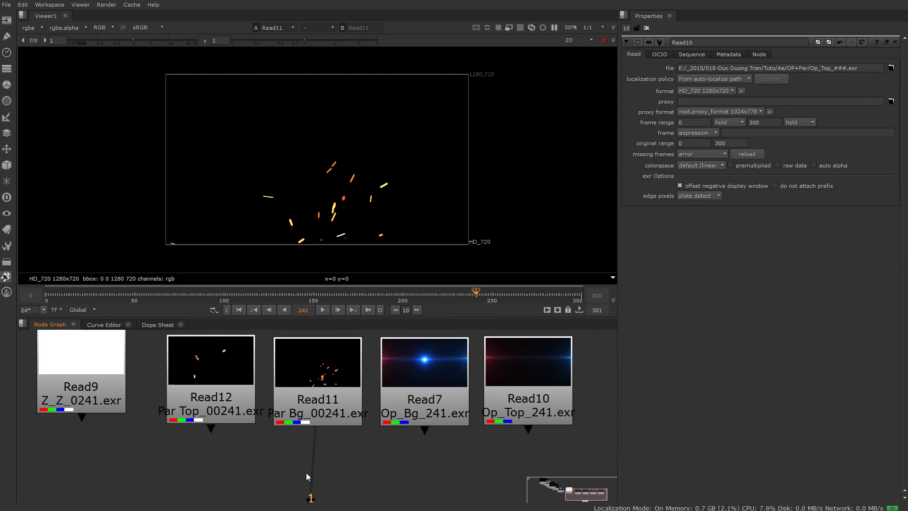
{"action": "scroll", "coordinate": [394, 439], "scroll_direction": "down", "scroll_amount": 5}
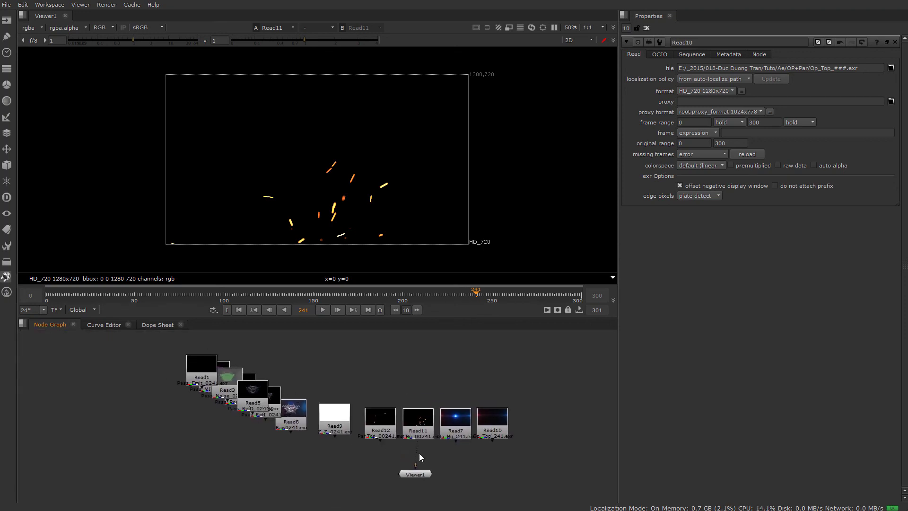
{"action": "left_click_drag", "start_coordinate": [322, 457], "coordinate": [279, 416]}
{"action": "left_click_drag", "start_coordinate": [409, 471], "coordinate": [323, 474]}
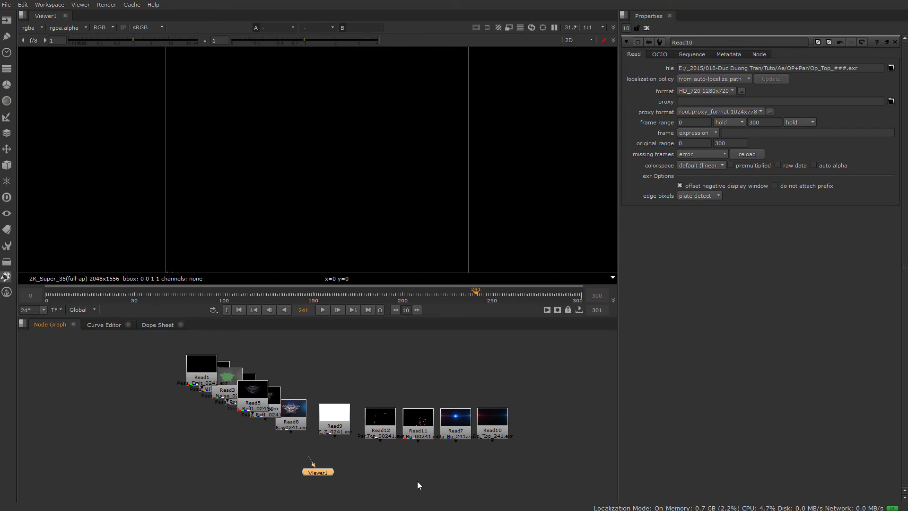